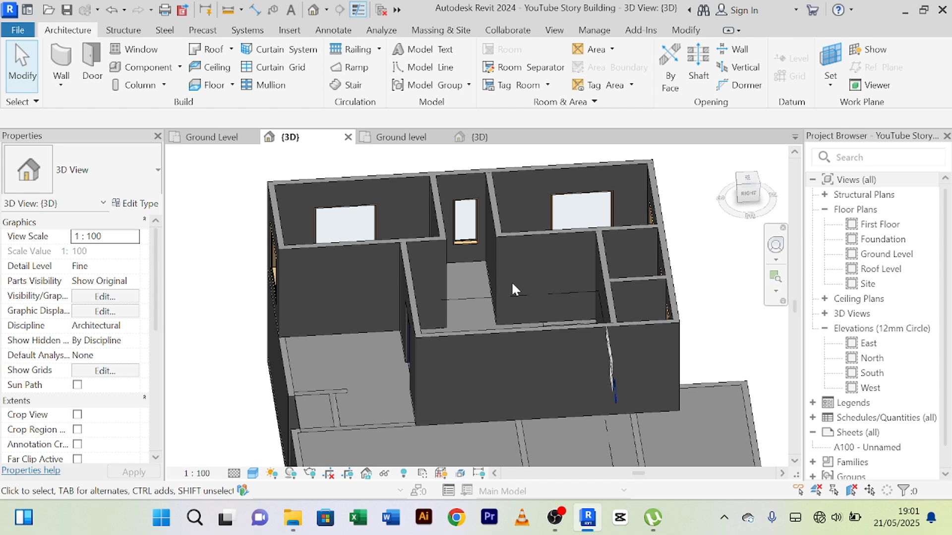
Step: Inspect the building in 3D from several sides, looking over the first-floor rooms, partition walls, windows and double door
scroll(511, 283, down, 3)
scroll(476, 335, up, 3)
scroll(495, 338, down, 2)
middle_drag(506, 353, 635, 276)
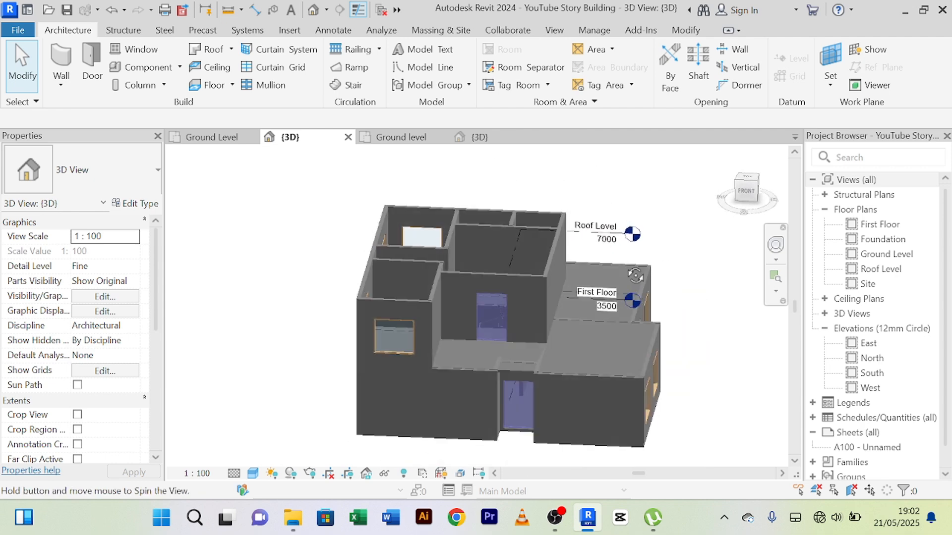
scroll(539, 291, down, 2)
scroll(529, 294, up, 4)
scroll(528, 293, down, 3)
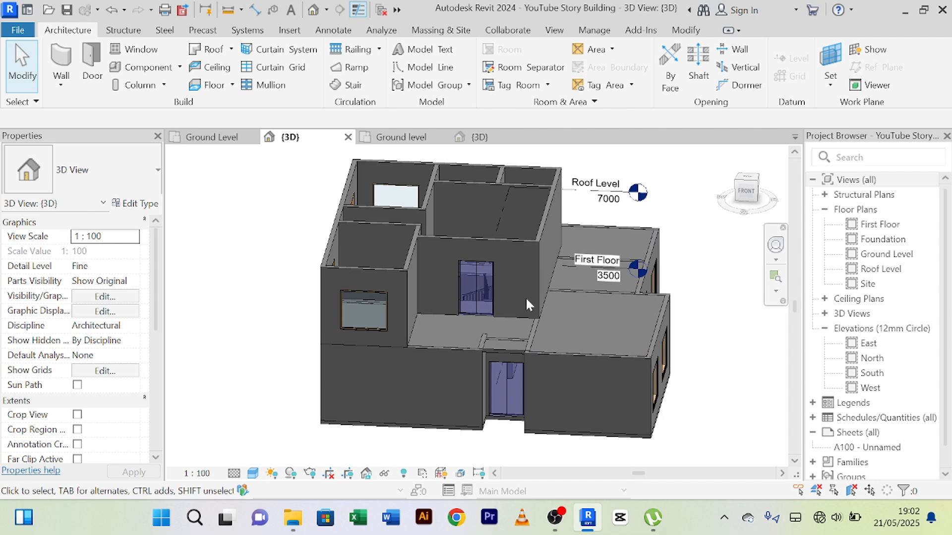
shift+middle_drag(525, 299, 442, 375)
scroll(382, 266, up, 3)
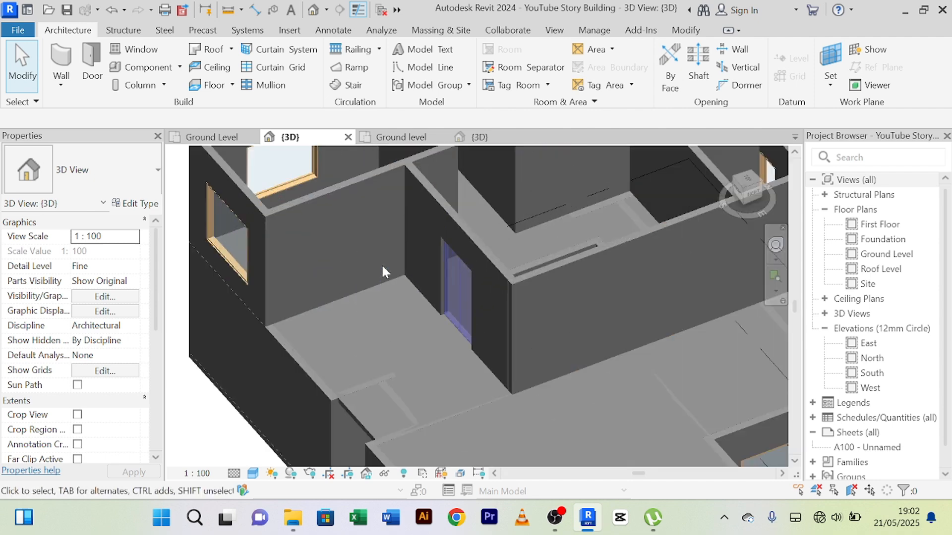
scroll(382, 264, down, 4)
scroll(407, 245, up, 5)
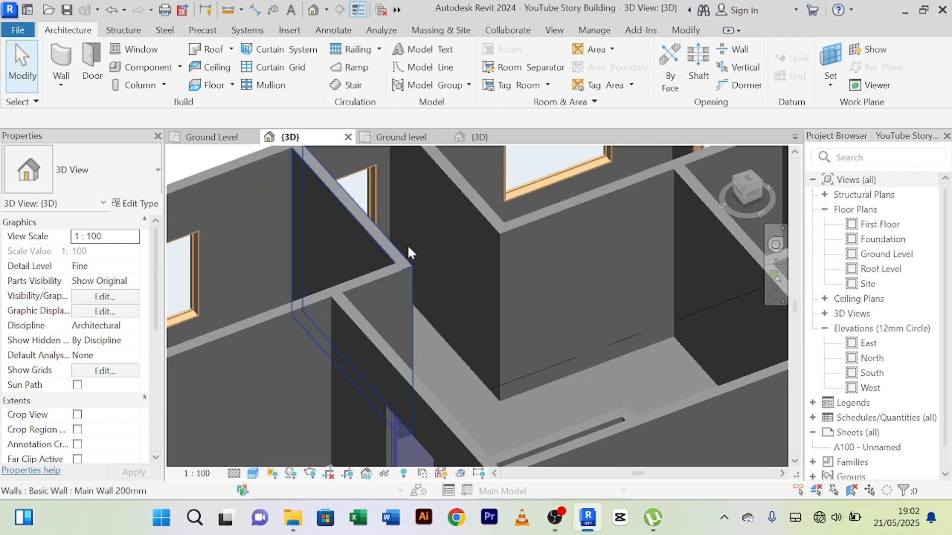
scroll(439, 234, down, 5)
shift+middle_drag(462, 251, 499, 251)
scroll(491, 247, up, 4)
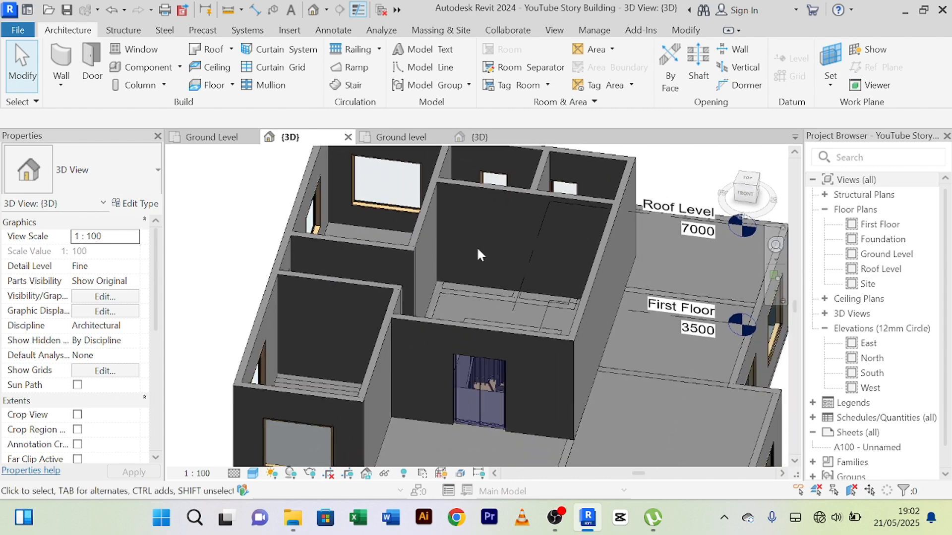
scroll(478, 248, down, 3)
scroll(395, 266, up, 5)
scroll(325, 228, down, 1)
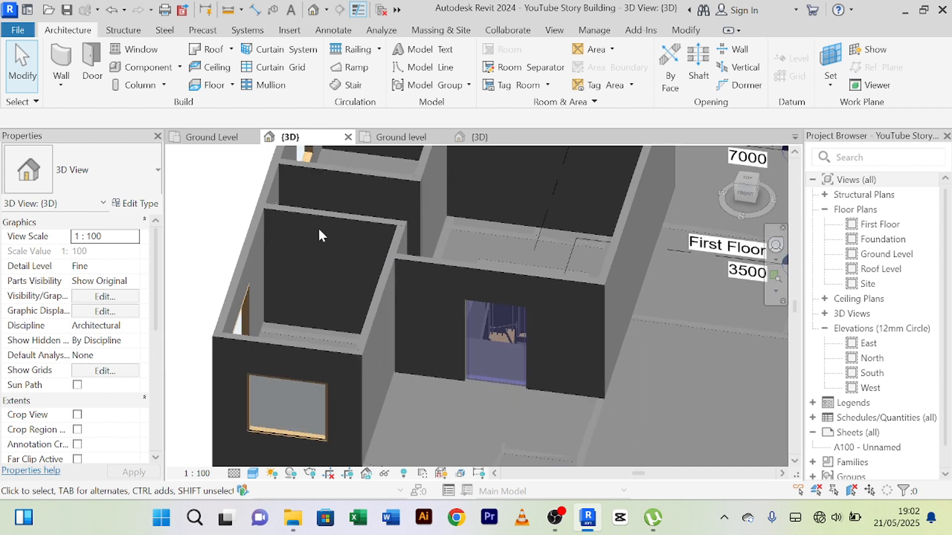
scroll(317, 227, down, 2)
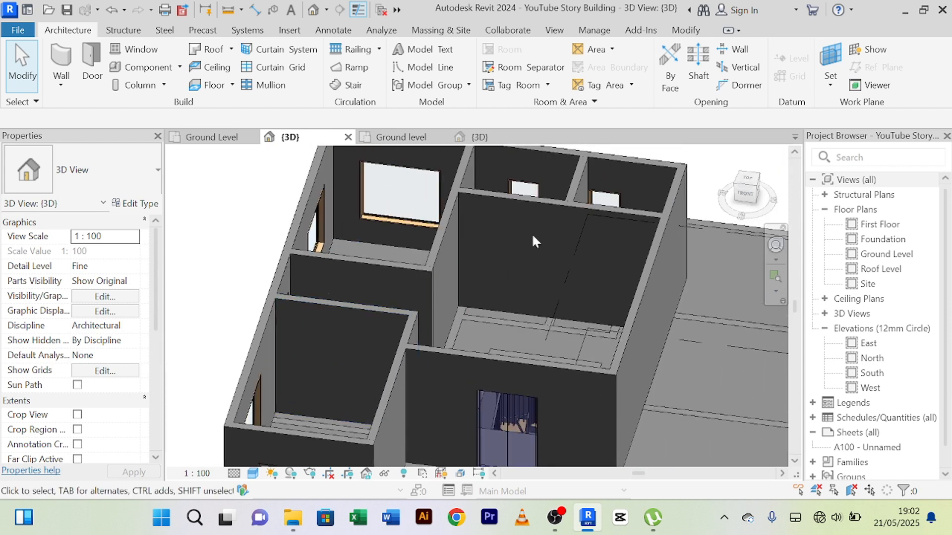
scroll(528, 195, down, 1)
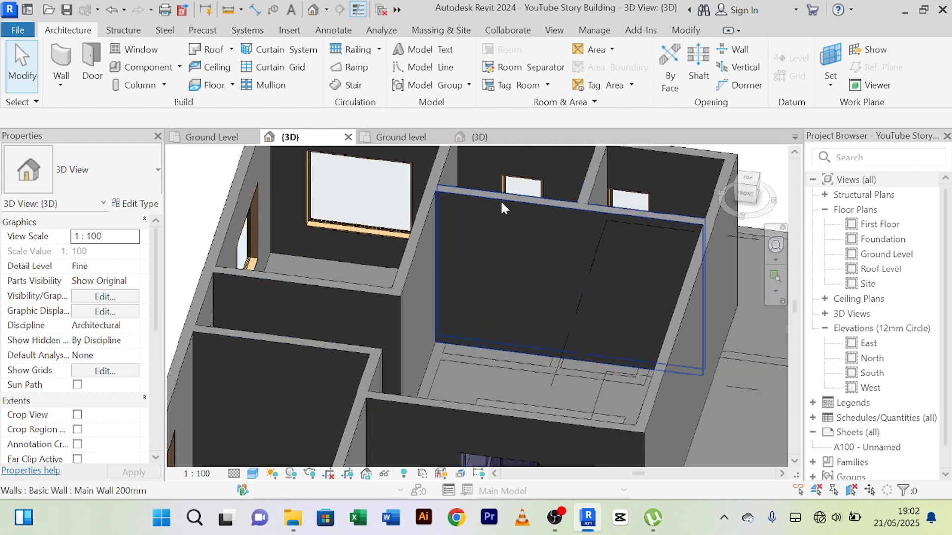
Step: Examine the first floor's blank east outer wall and the adjoining ground-floor slab area in 3D
scroll(615, 218, down, 1)
shift+middle_drag(682, 350, 550, 309)
scroll(662, 287, up, 2)
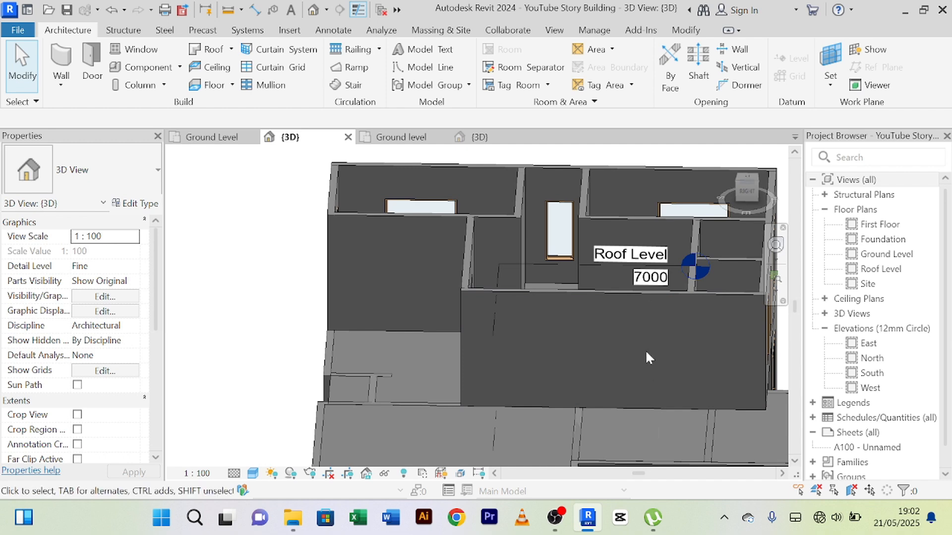
scroll(646, 352, down, 2)
middle_drag(645, 360, 620, 335)
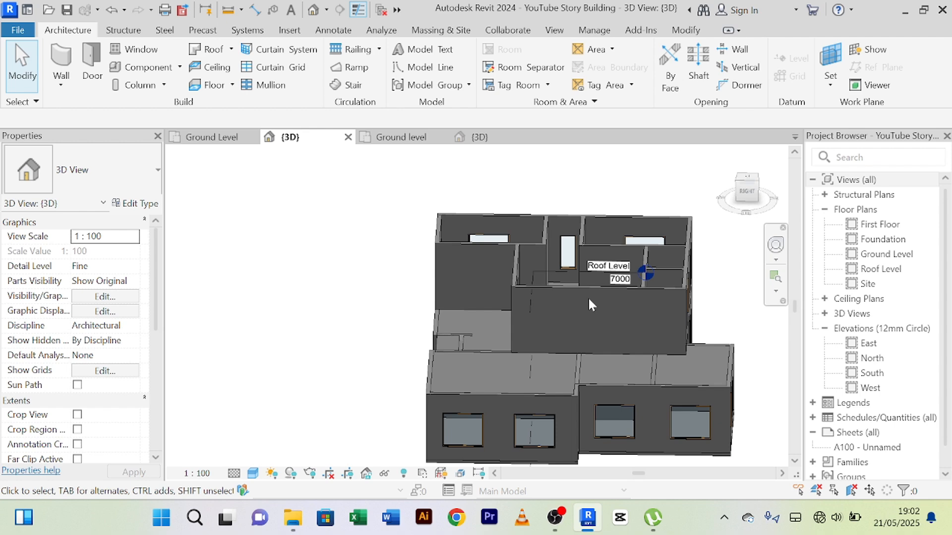
scroll(589, 298, down, 2)
middle_drag(596, 309, 474, 303)
scroll(437, 318, up, 5)
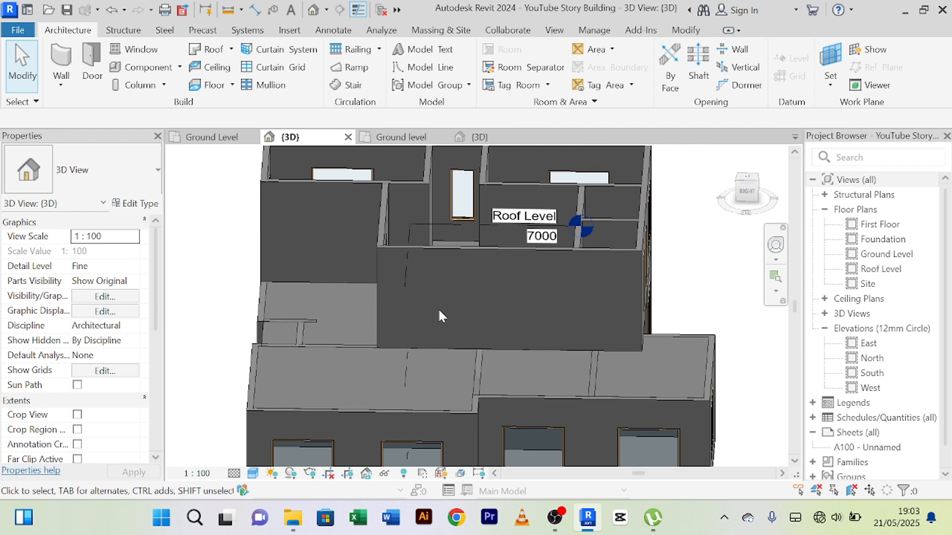
scroll(438, 308, down, 1)
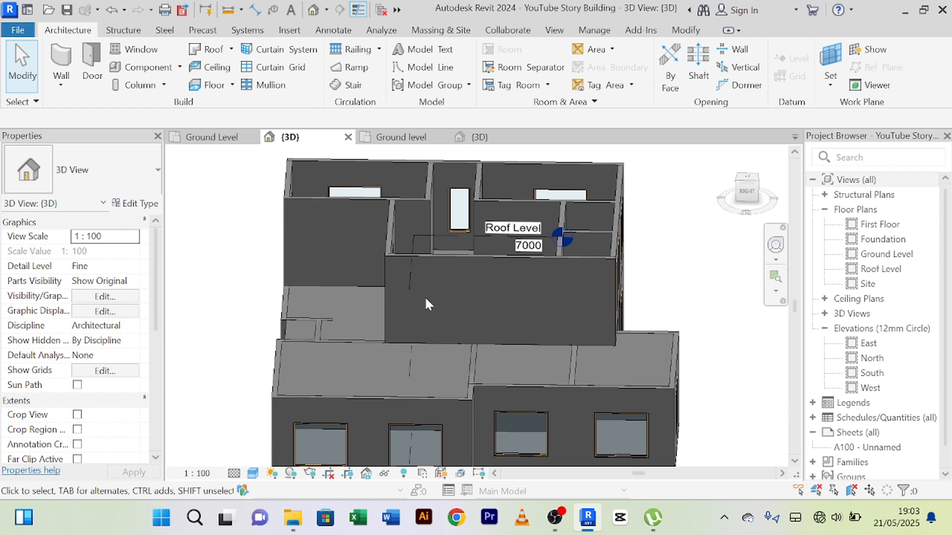
scroll(425, 298, down, 1)
shift+middle_drag(426, 298, 425, 268)
scroll(428, 256, up, 3)
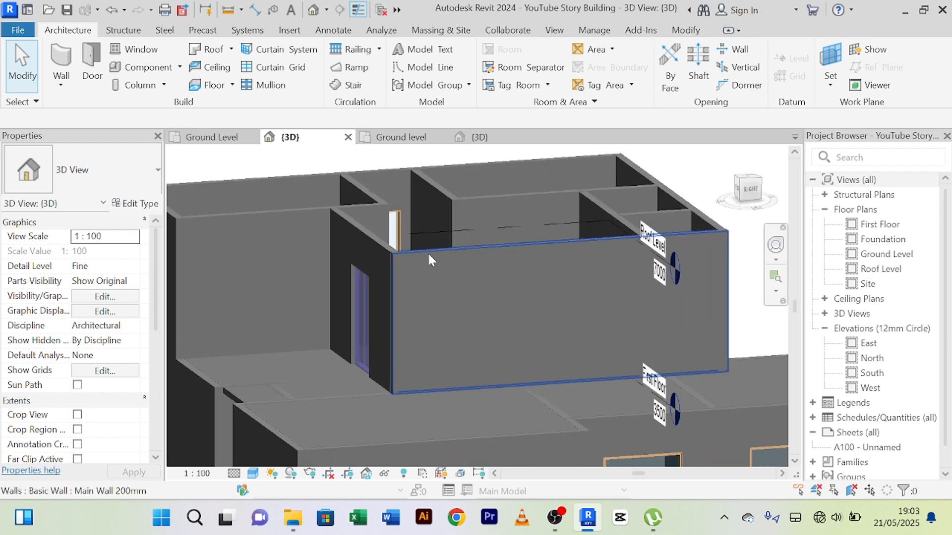
scroll(429, 256, down, 1)
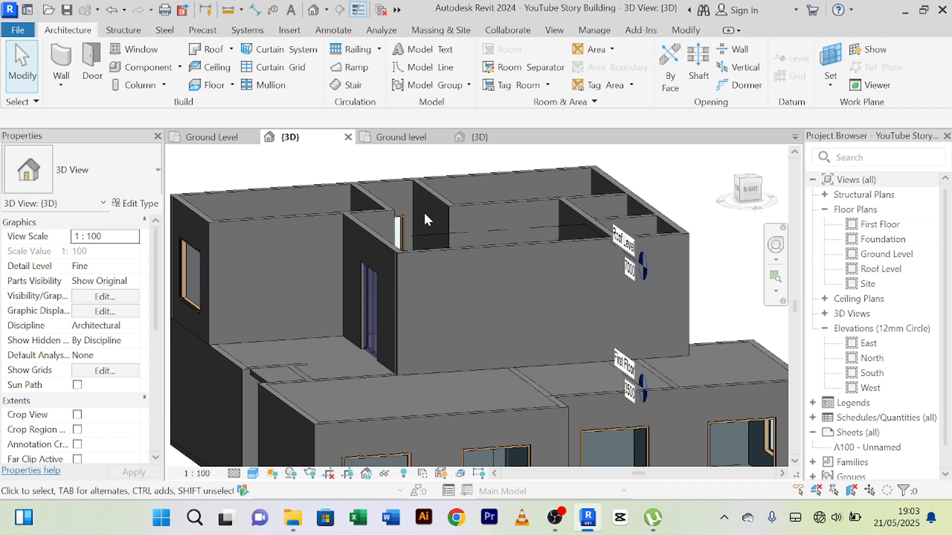
Step: Open the First Floor plan and examine the rooms, the stair and the east outer wall
double_click(879, 225)
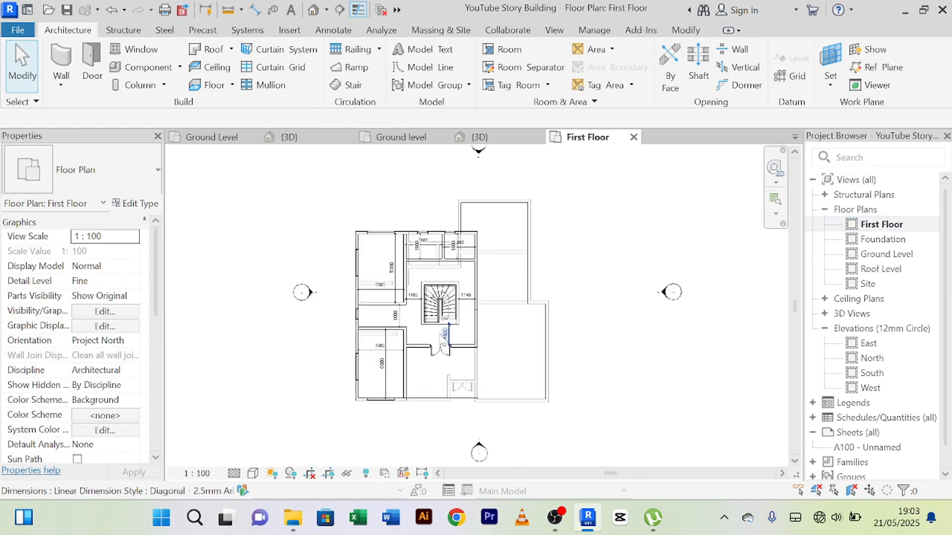
scroll(493, 320, up, 2)
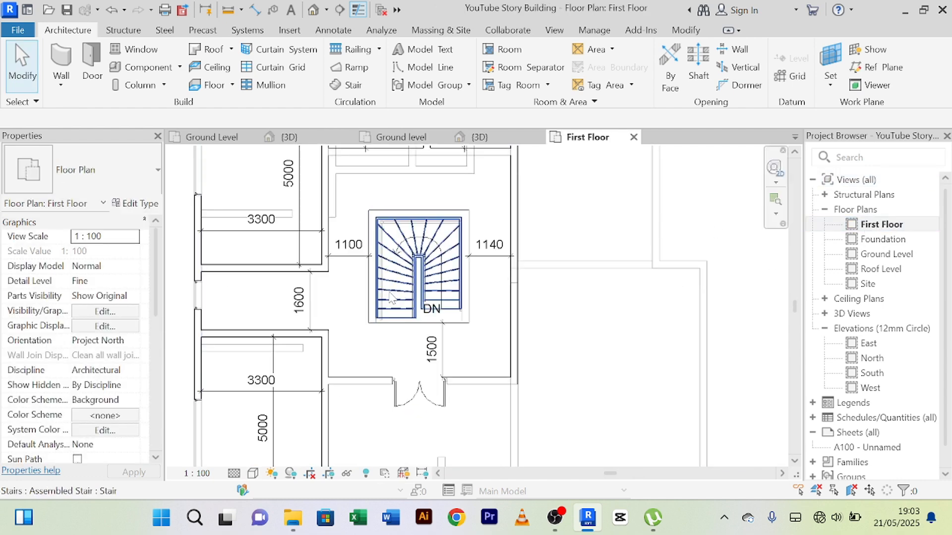
scroll(384, 298, down, 1)
scroll(383, 297, down, 1)
middle_drag(415, 238, 428, 282)
scroll(428, 270, up, 2)
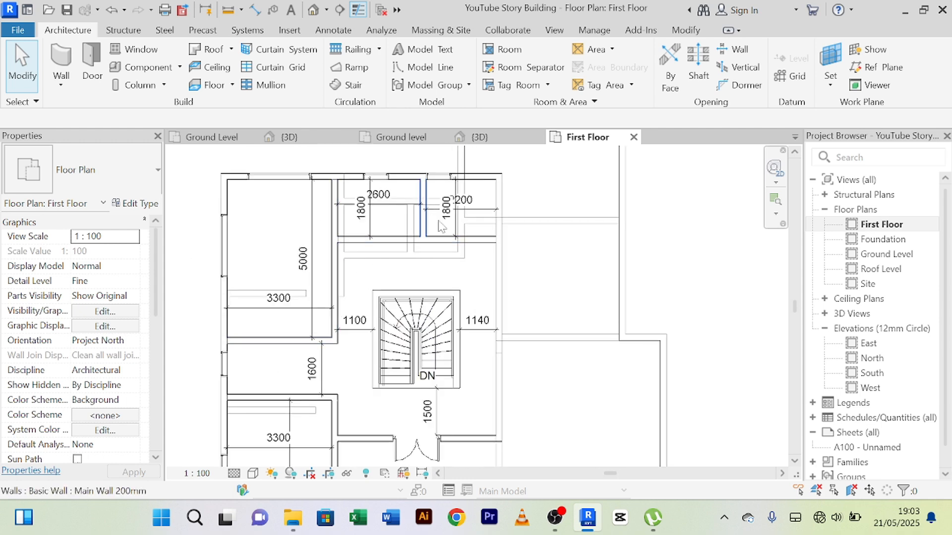
scroll(486, 281, down, 1)
middle_drag(491, 274, 474, 256)
middle_drag(544, 383, 538, 427)
scroll(473, 376, up, 1)
scroll(536, 421, down, 1)
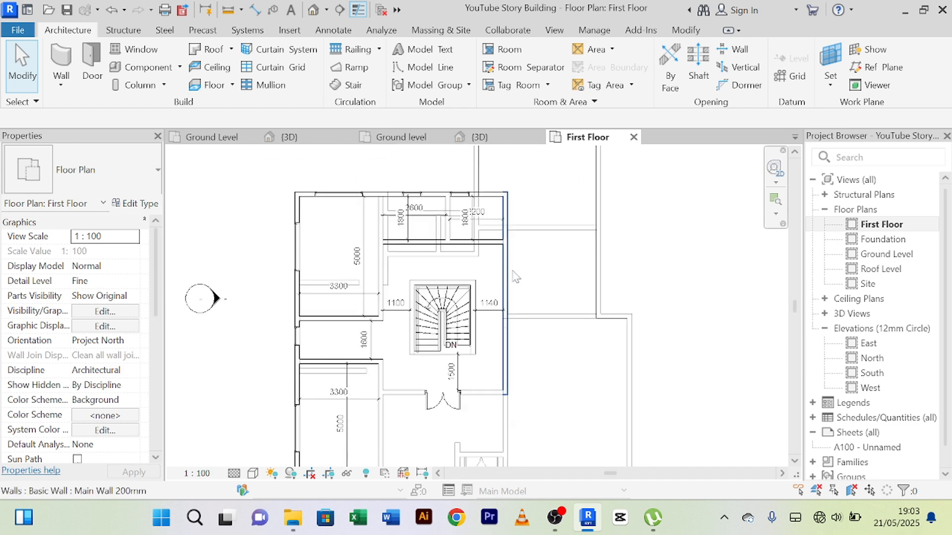
middle_drag(537, 262, 523, 252)
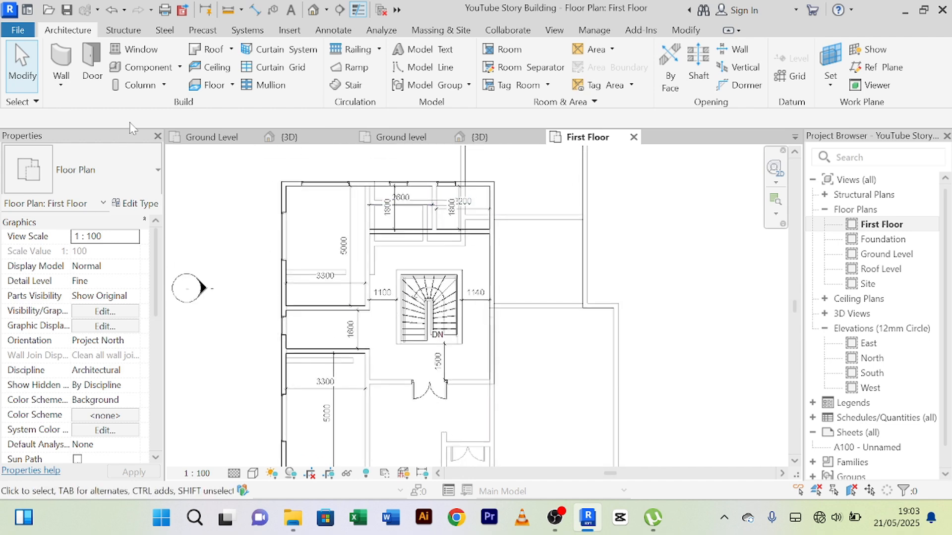
Step: Return to the Ground Level plan and review its room layout around the stair and along the east side
click(217, 143)
middle_drag(375, 330, 380, 409)
scroll(472, 255, up, 2)
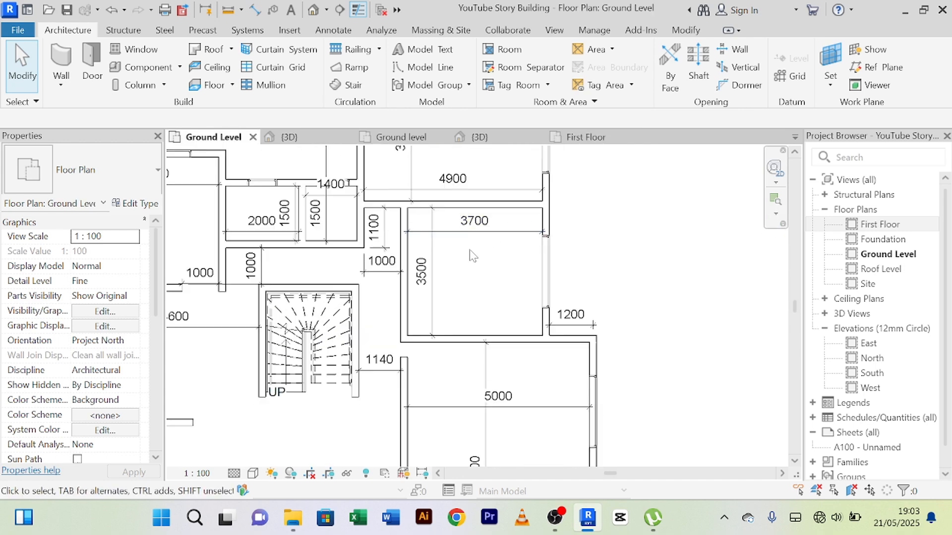
scroll(470, 252, down, 2)
middle_drag(482, 272, 480, 323)
scroll(395, 285, up, 2)
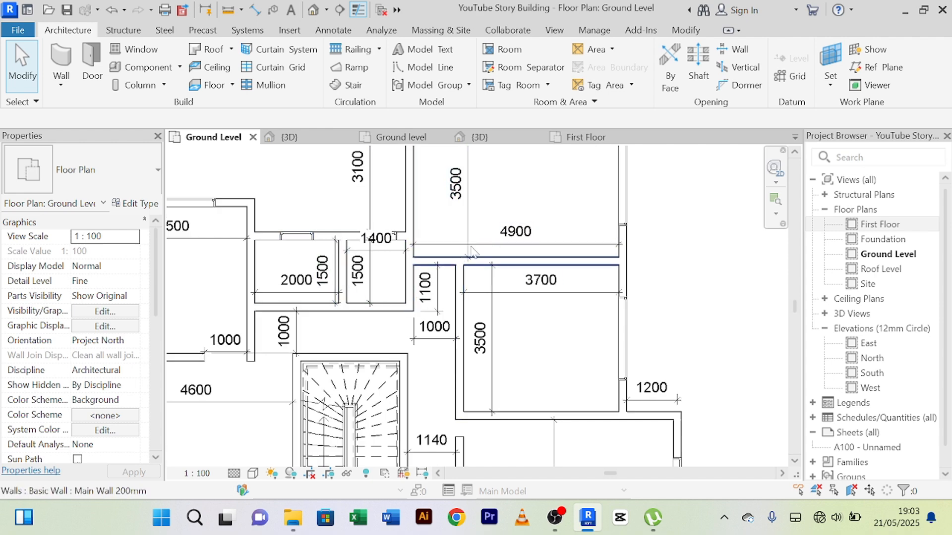
scroll(523, 241, down, 2)
middle_drag(524, 246, 527, 238)
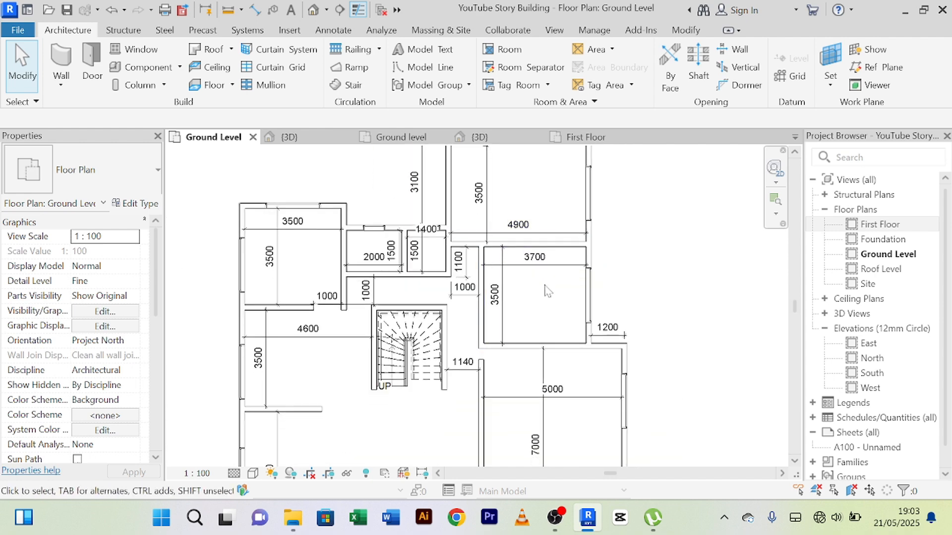
scroll(541, 288, up, 2)
scroll(540, 287, down, 3)
scroll(485, 308, up, 1)
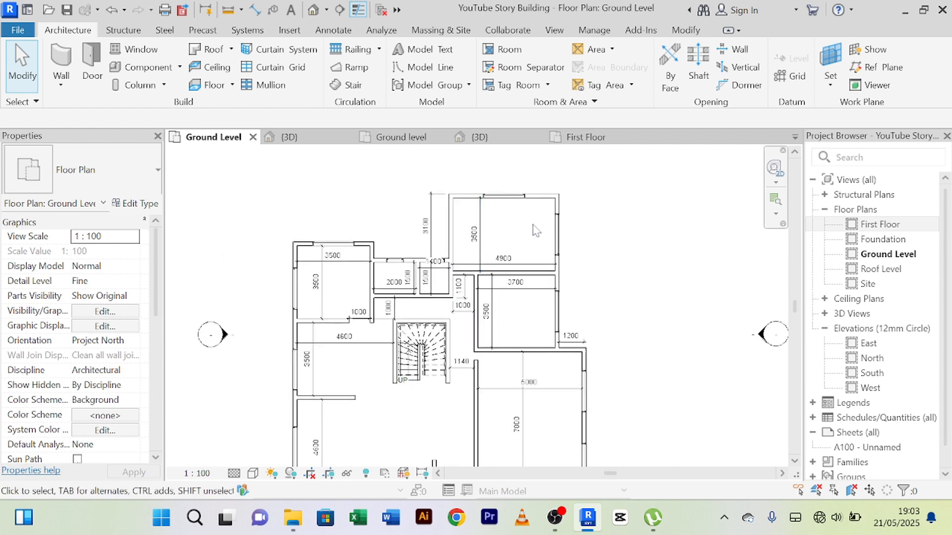
scroll(535, 229, up, 1)
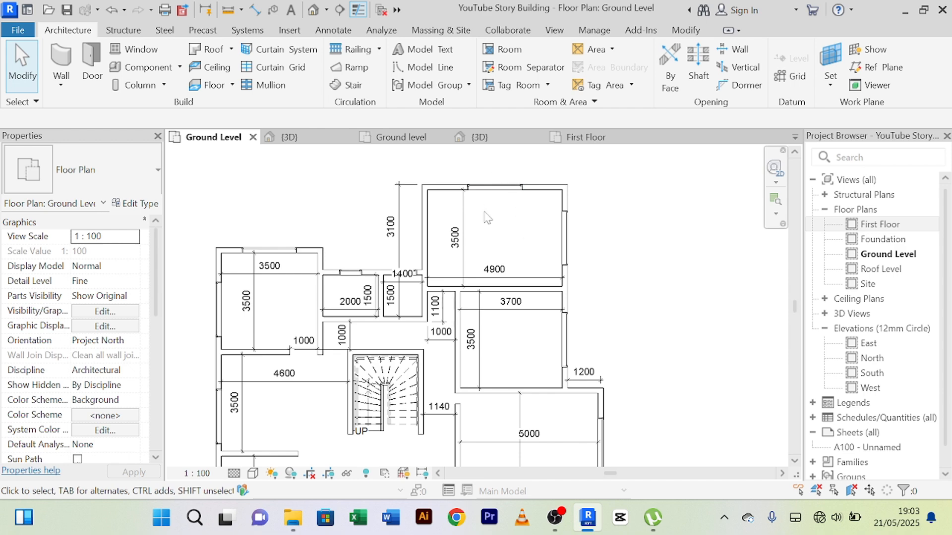
scroll(486, 218, down, 2)
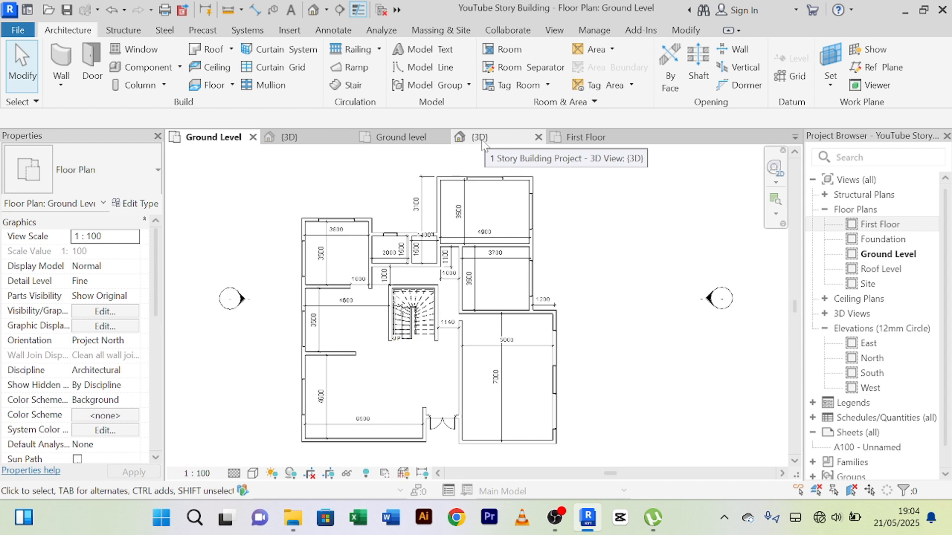
scroll(415, 385, up, 2)
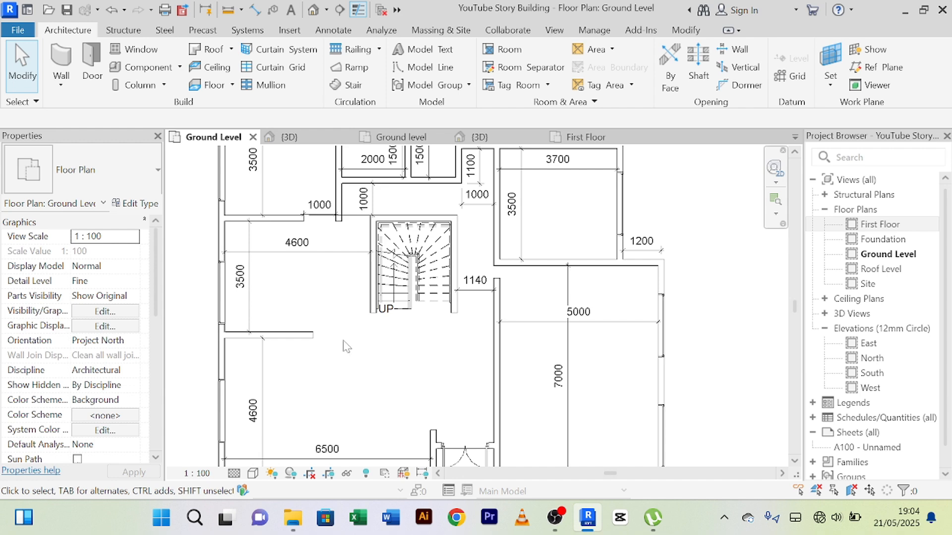
scroll(313, 280, down, 1)
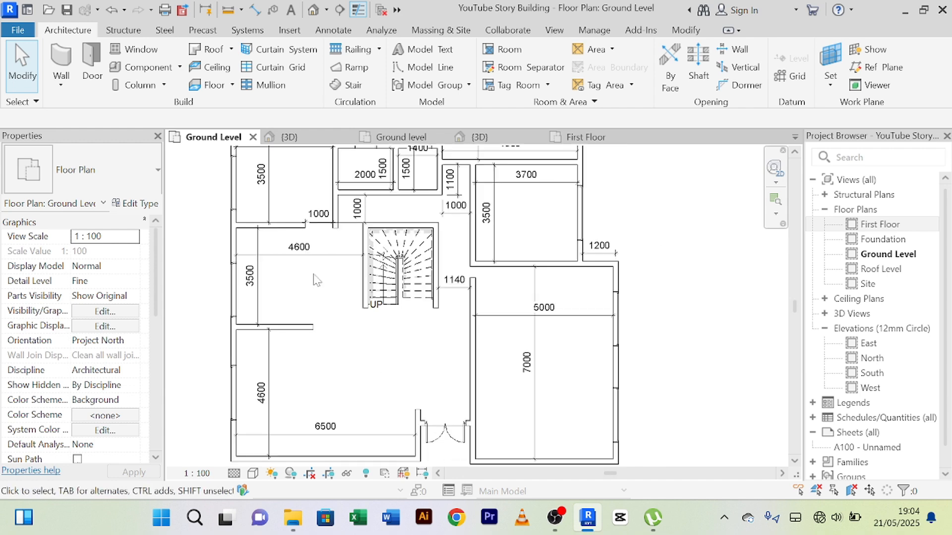
Step: Place a Doors_Concept_ExtDbl 1810x2110mm double door in the First Floor's east outer wall, just northeast of the stair
click(91, 70)
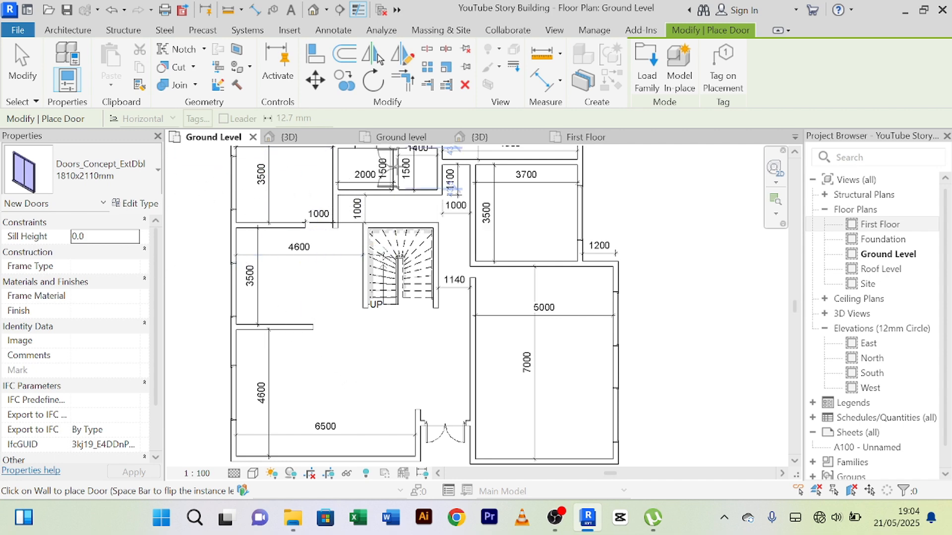
click(590, 140)
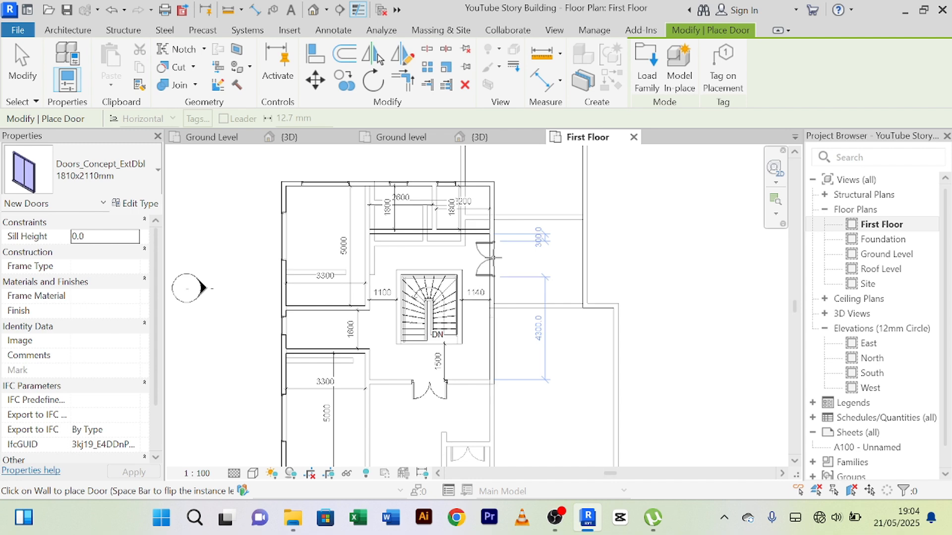
right_click(541, 266)
click(595, 33)
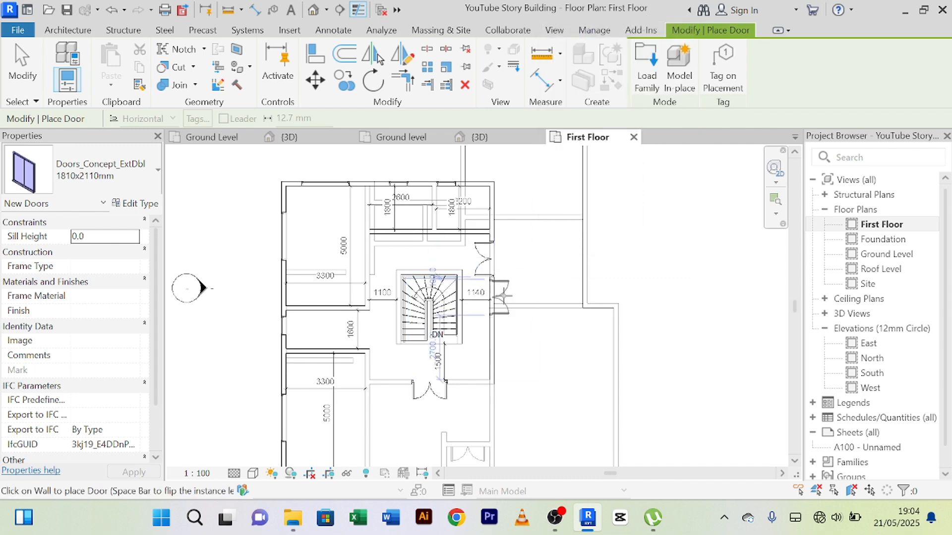
right_click(546, 255)
click(584, 264)
right_click(521, 214)
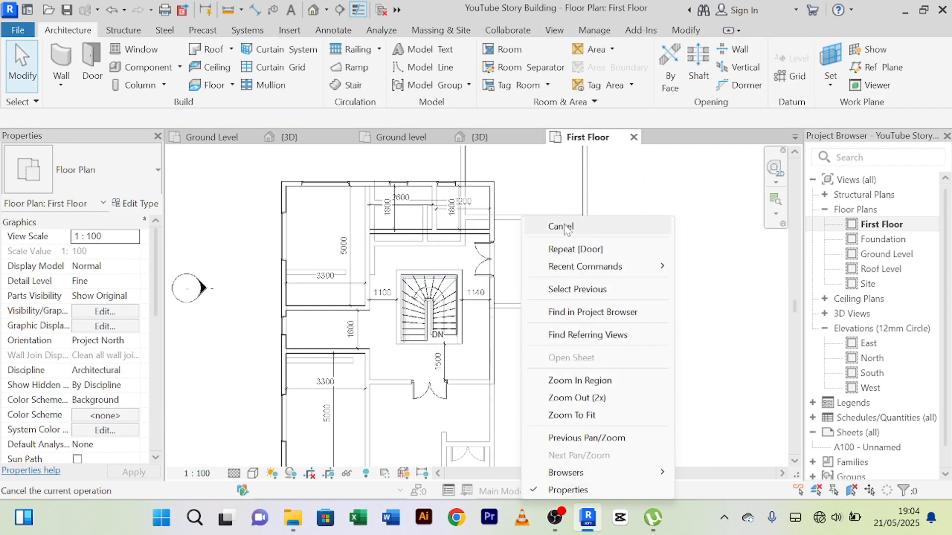
click(561, 226)
Step: Flip the facing of the double door in the First Floor's east outer wall so its leaves swing outward
scroll(496, 248, up, 5)
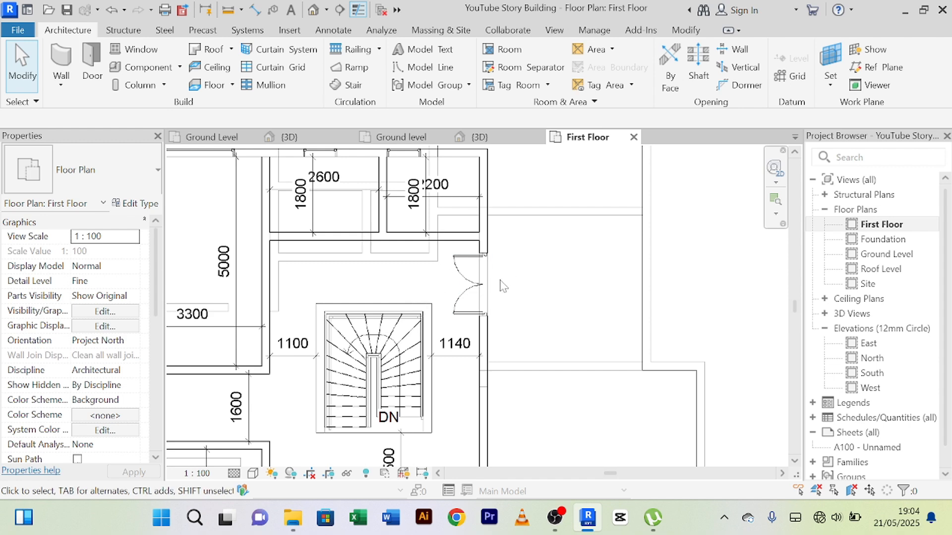
click(463, 277)
scroll(461, 277, up, 2)
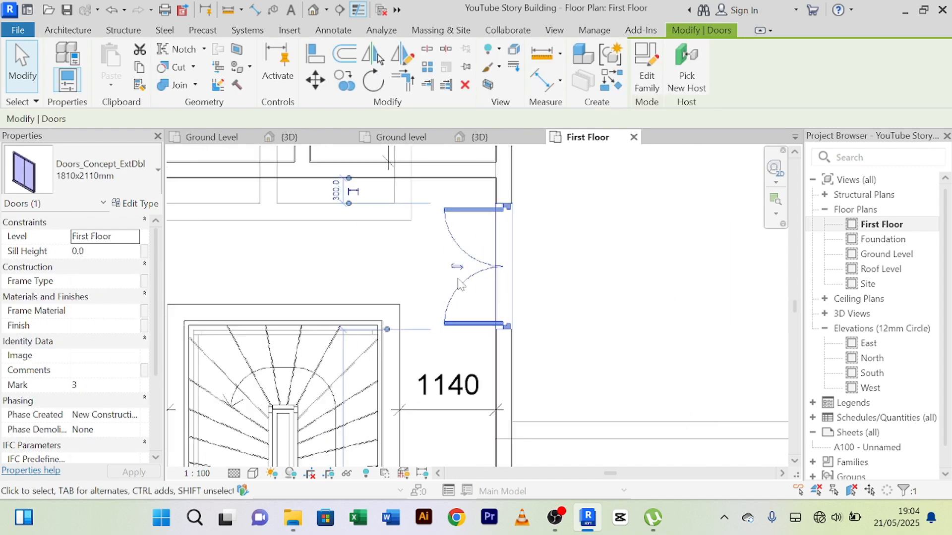
scroll(456, 271, up, 1)
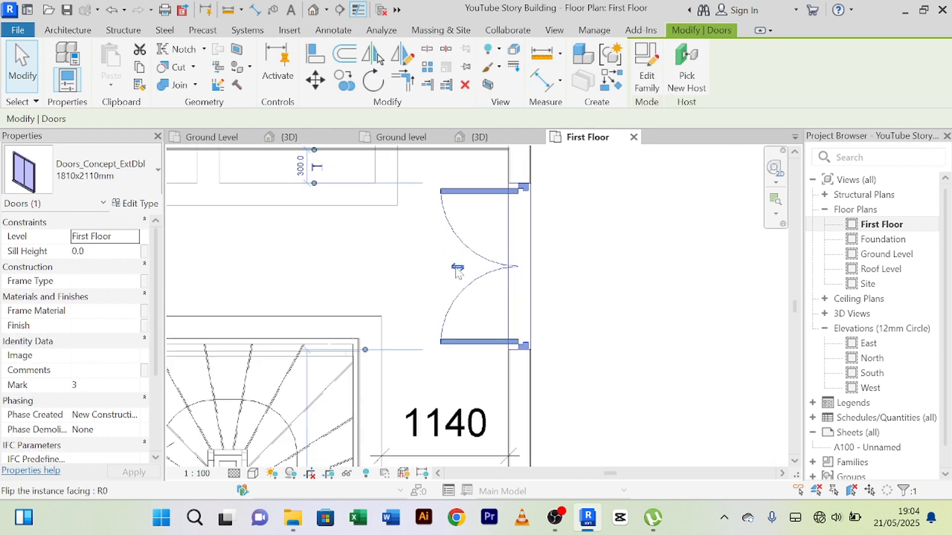
scroll(463, 268, up, 1)
scroll(470, 270, down, 1)
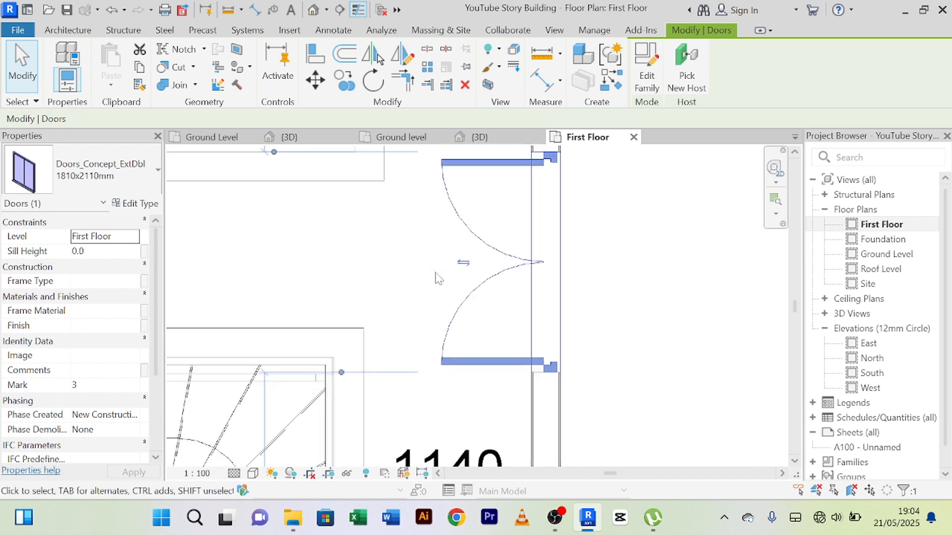
click(463, 263)
scroll(464, 262, down, 2)
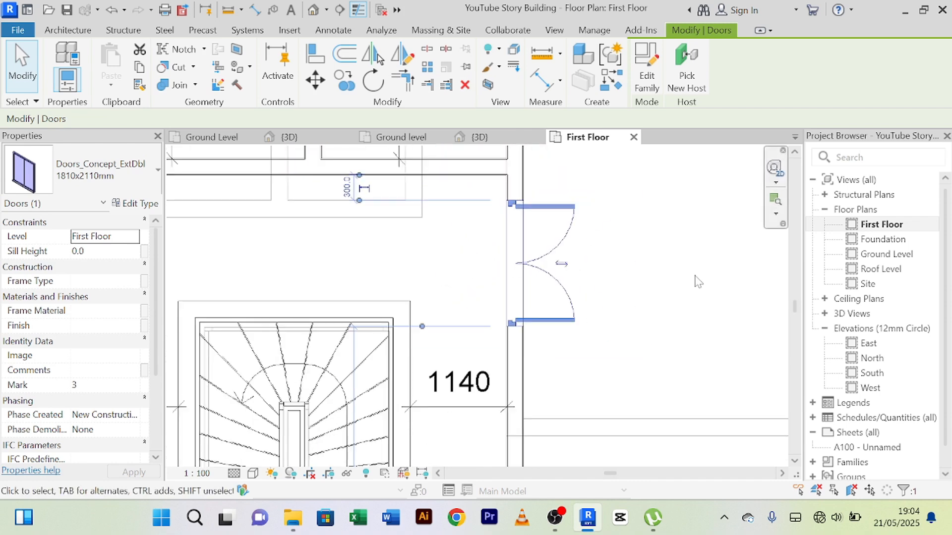
click(635, 252)
scroll(647, 266, down, 2)
scroll(649, 270, down, 2)
middle_drag(637, 270, 617, 290)
scroll(609, 223, down, 1)
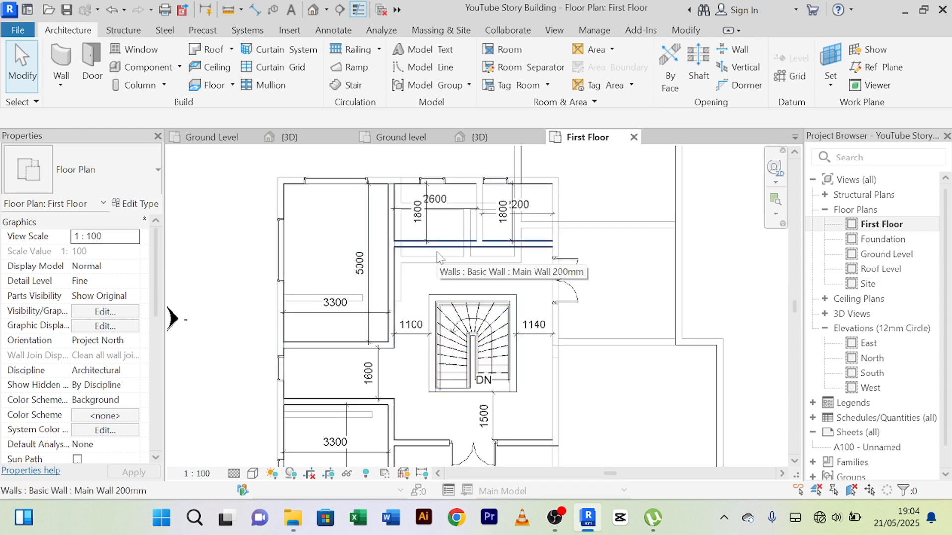
Step: Switch to the Ground Level plan, start a Door placement and browse the library's Doors folder for a family to load
click(208, 136)
middle_drag(322, 286, 333, 311)
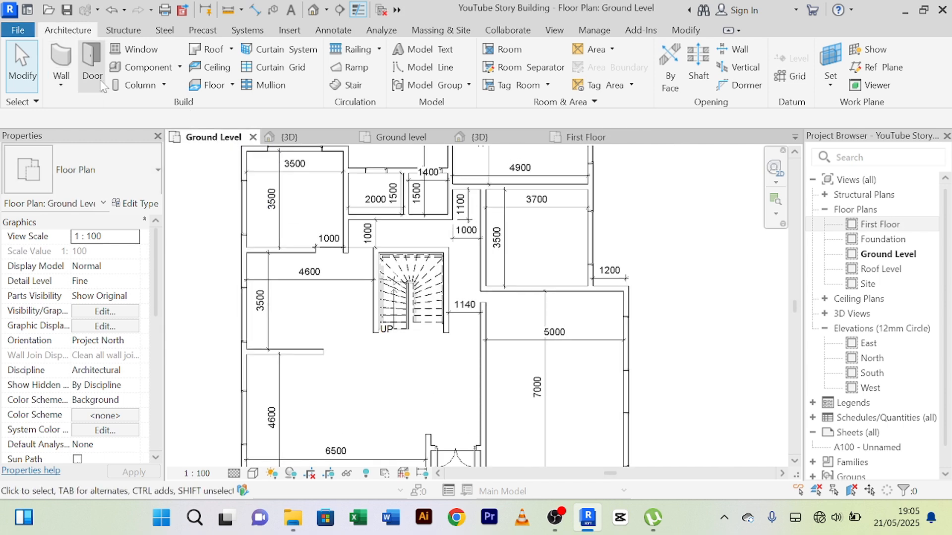
click(92, 64)
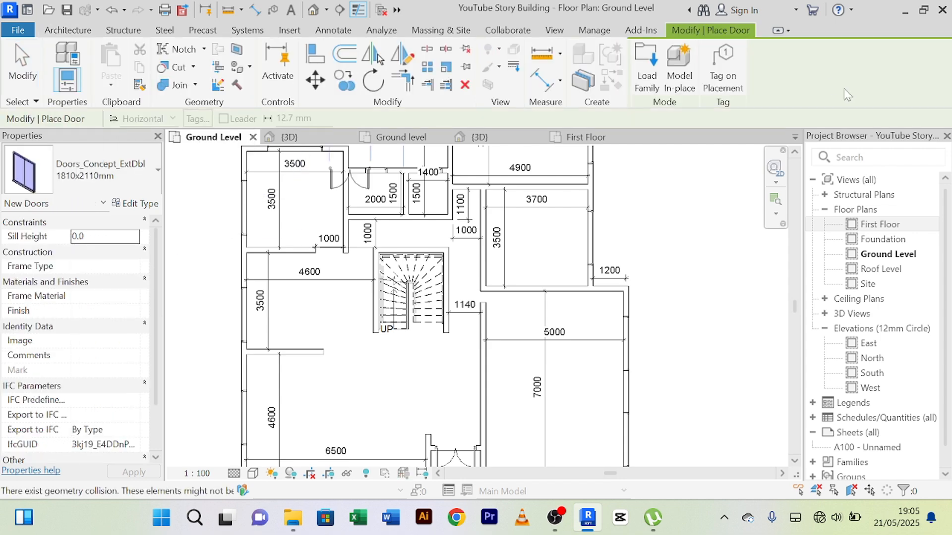
click(157, 176)
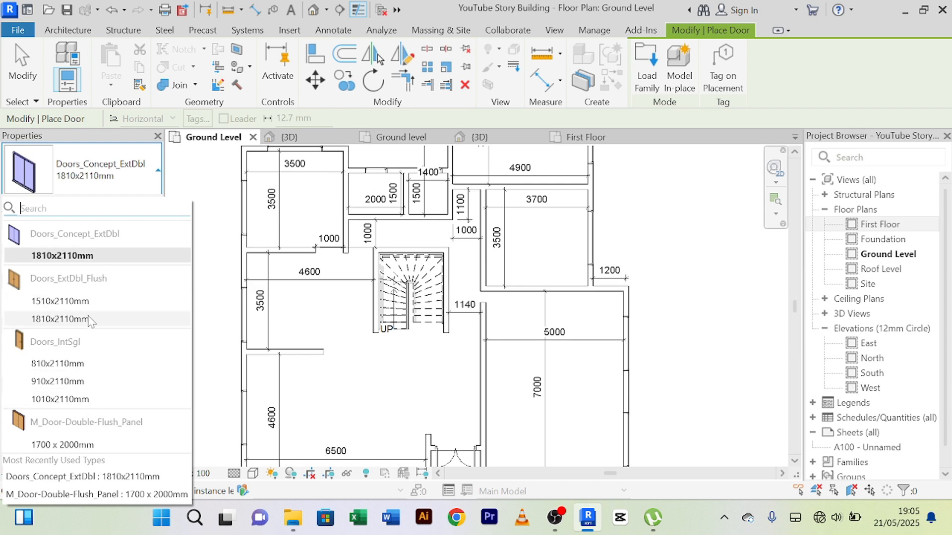
mouse_move(90, 321)
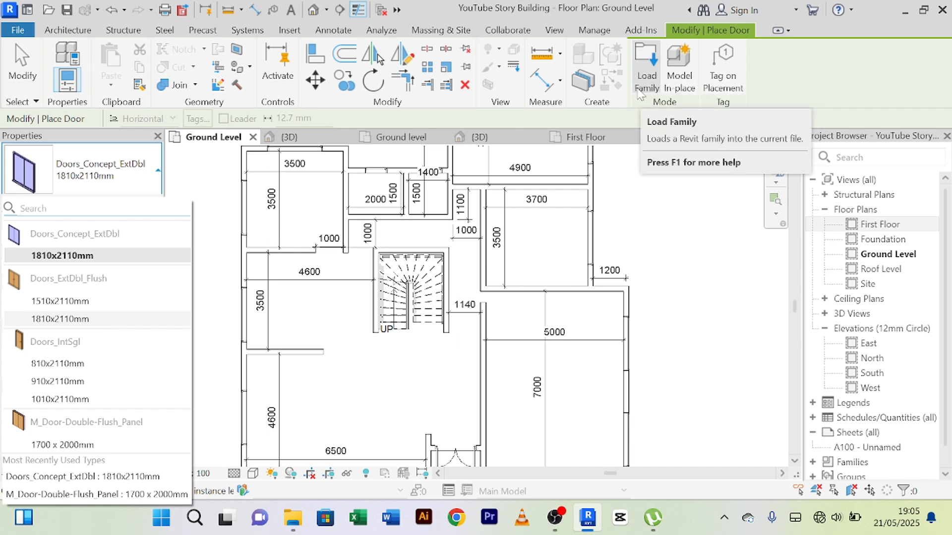
click(649, 77)
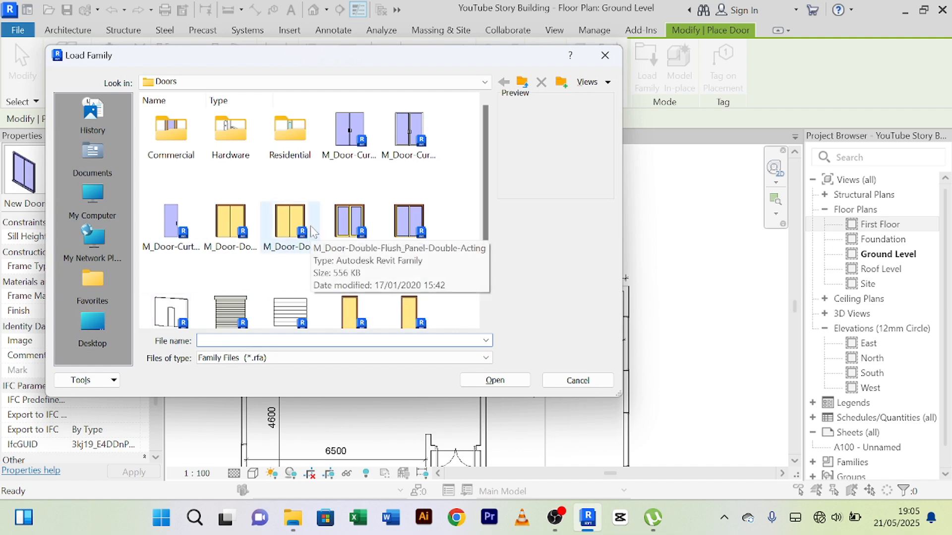
scroll(312, 228, down, 1)
scroll(410, 252, up, 1)
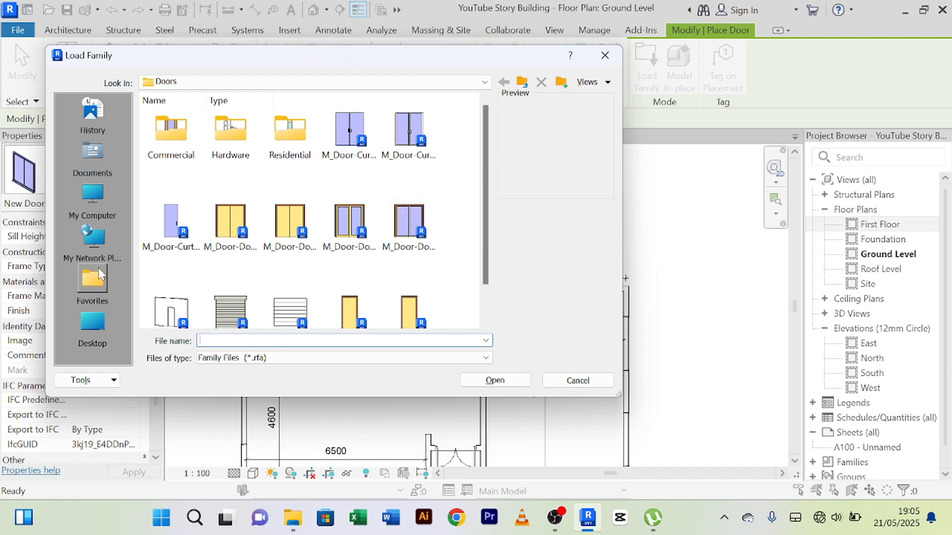
click(188, 237)
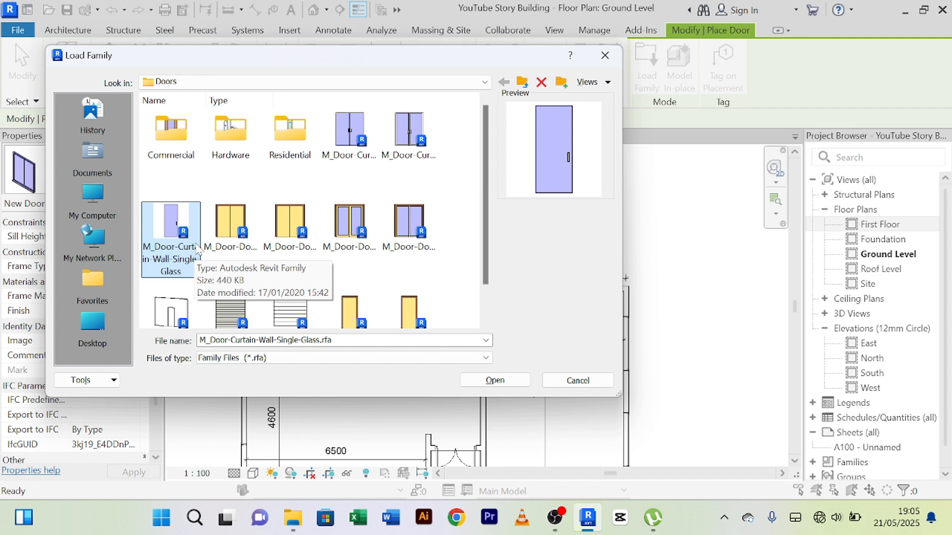
Step: Examine the previews of the single and double passage door families in the Commercial doors folder
double_click(186, 138)
scroll(366, 186, down, 3)
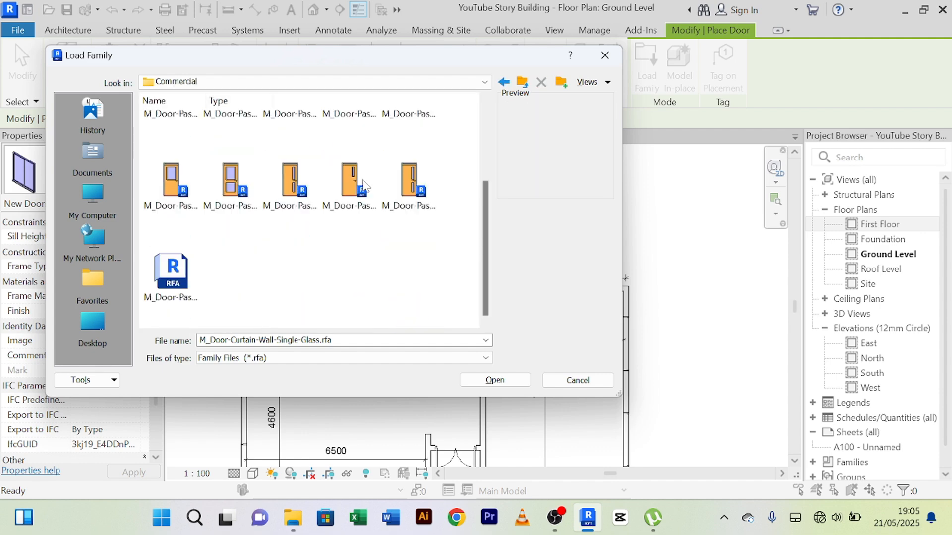
scroll(238, 230, up, 3)
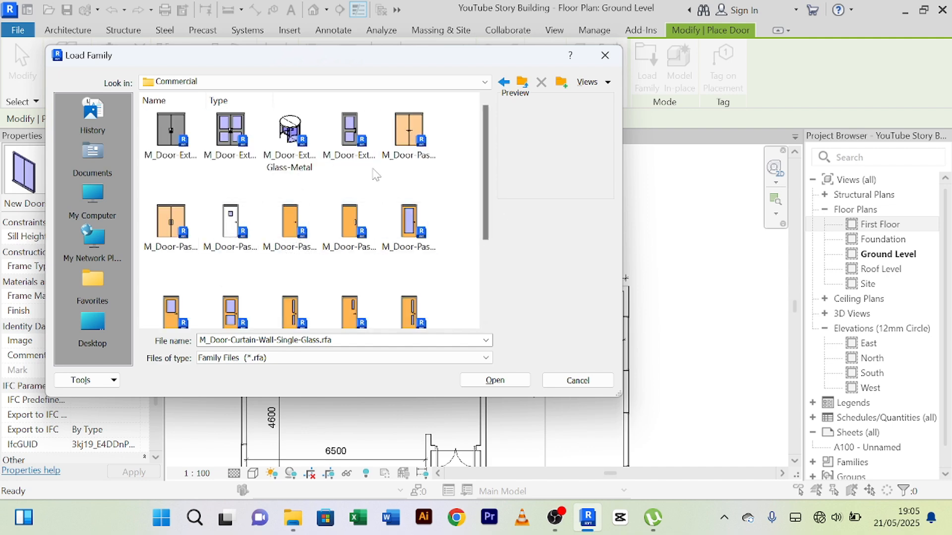
scroll(245, 217, down, 3)
scroll(244, 217, up, 3)
click(409, 225)
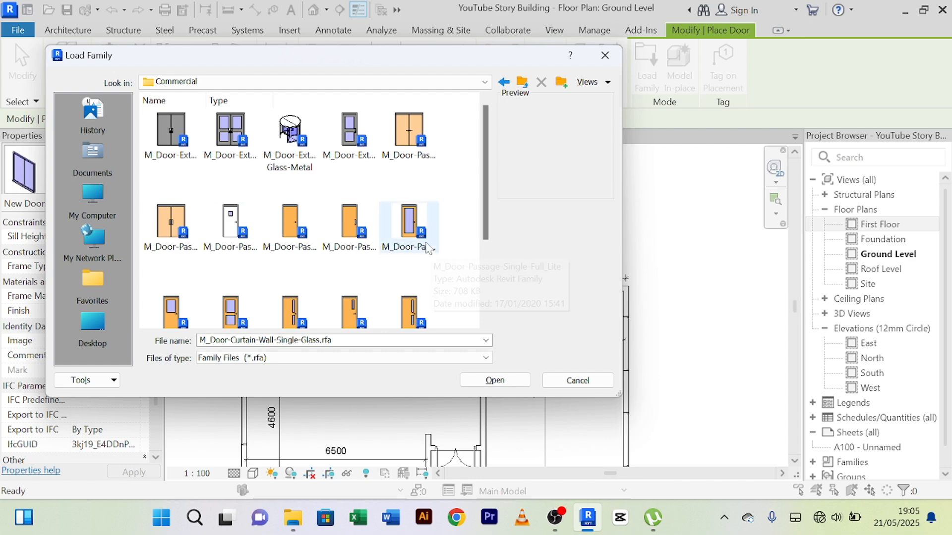
click(356, 230)
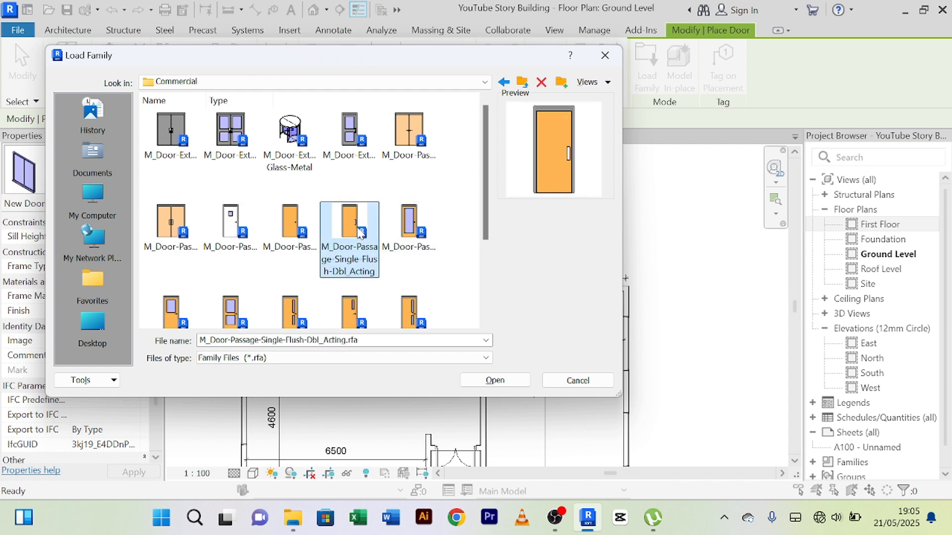
click(306, 236)
click(255, 237)
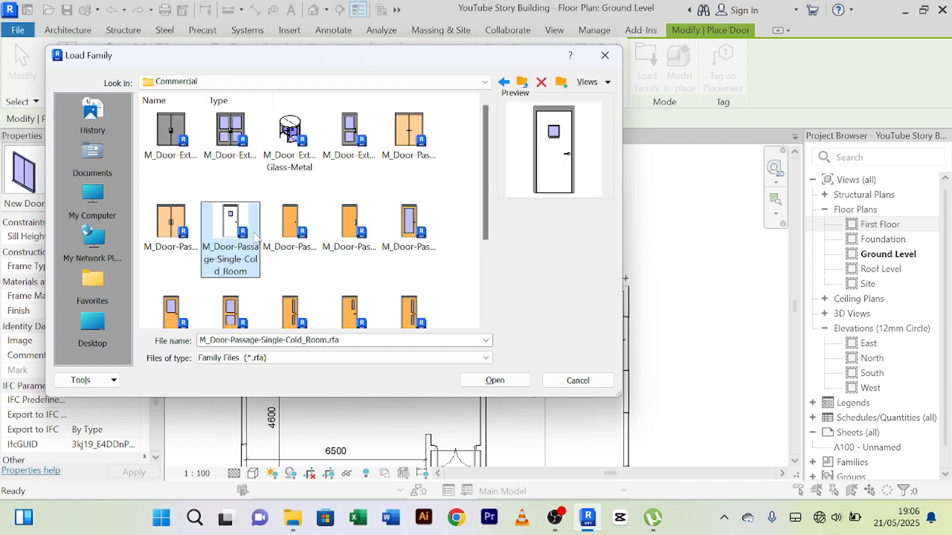
click(173, 227)
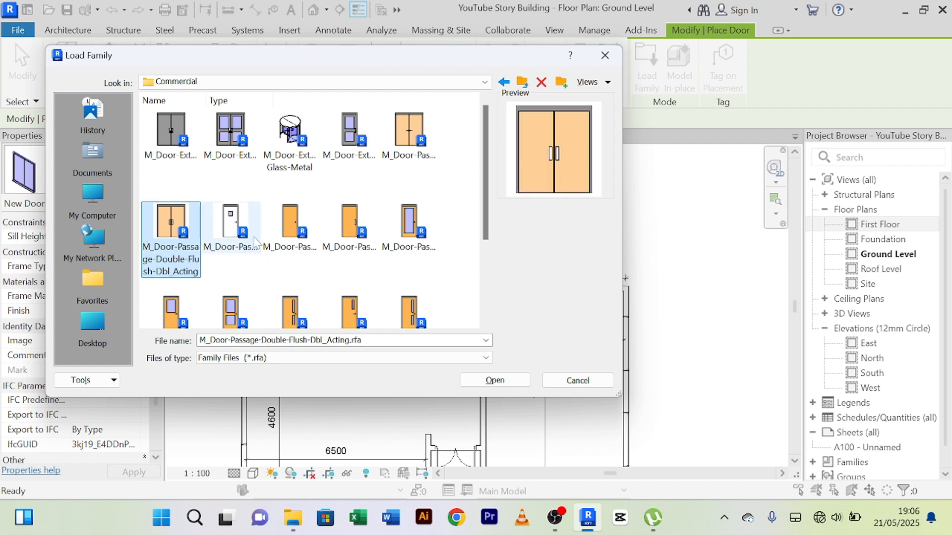
click(254, 240)
click(304, 243)
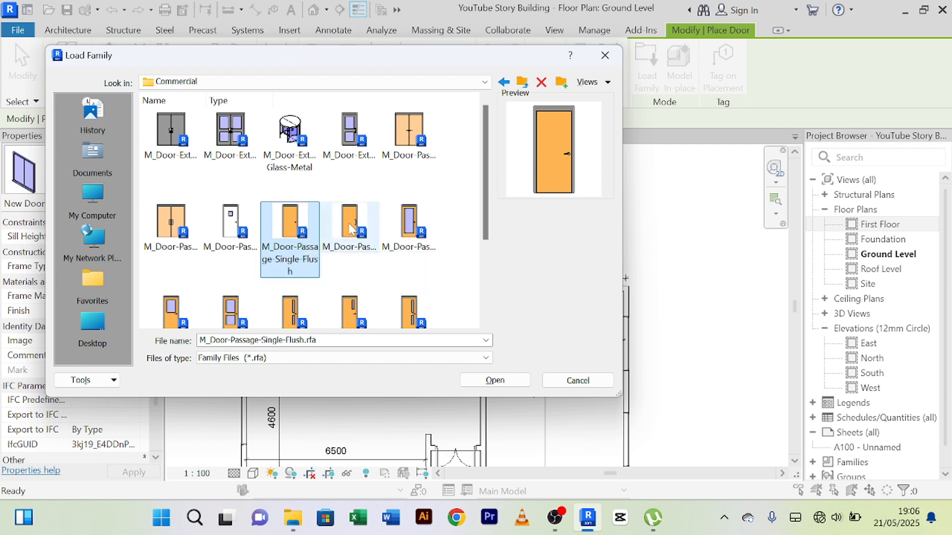
click(352, 266)
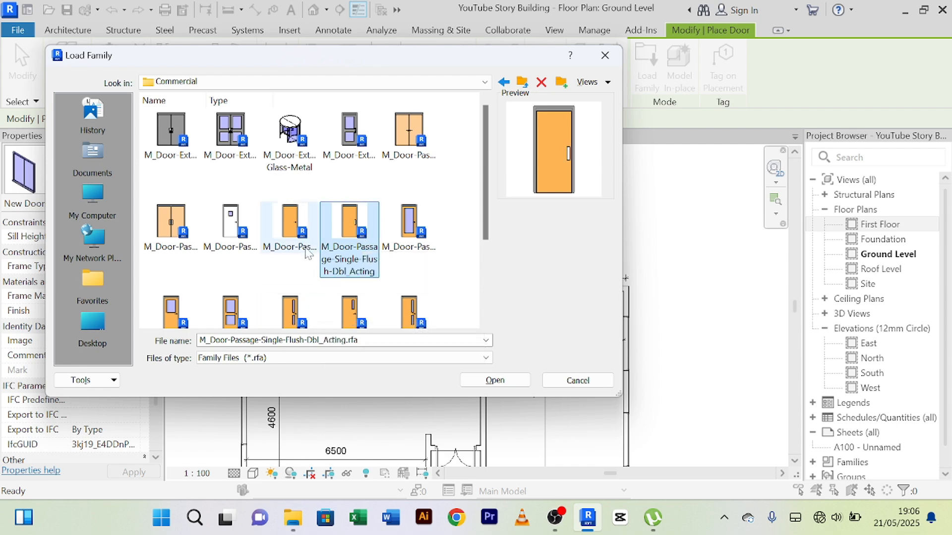
click(296, 231)
click(327, 231)
click(304, 228)
click(349, 229)
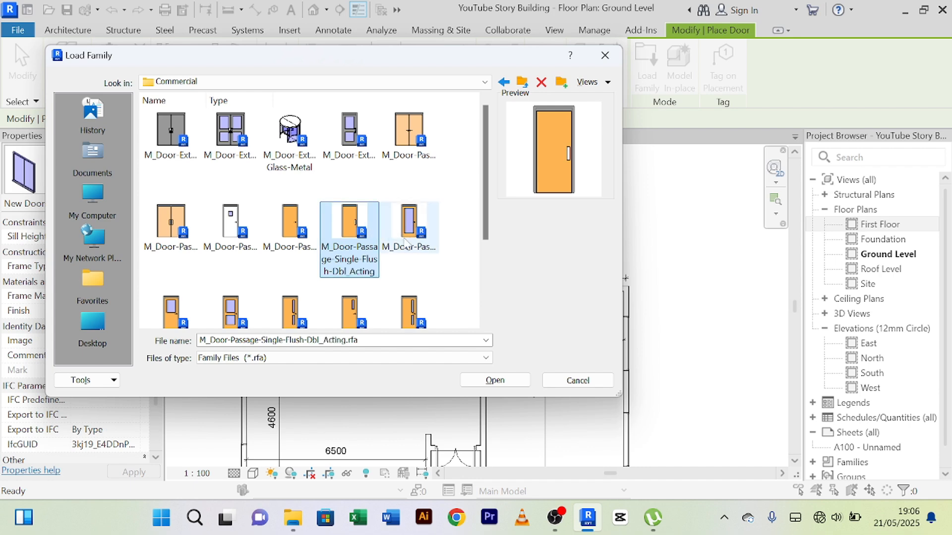
click(420, 241)
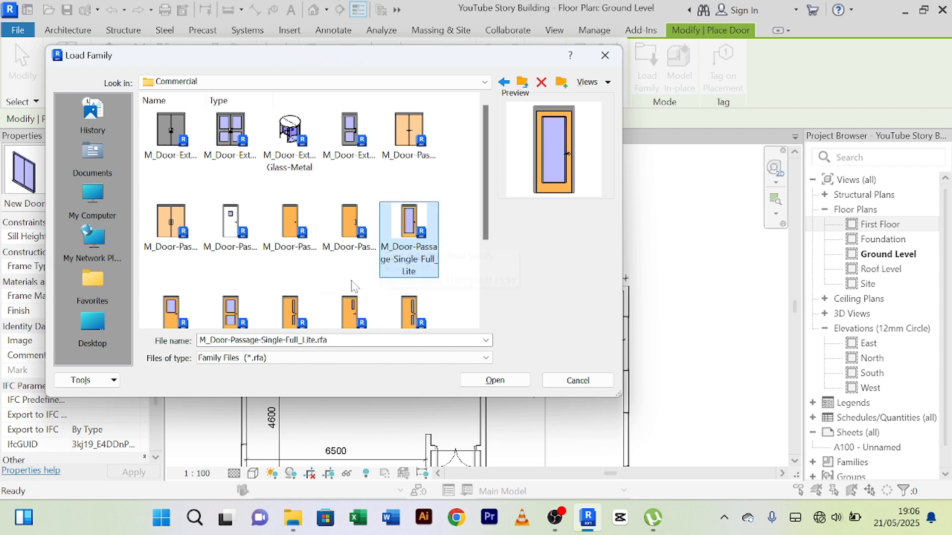
Step: Load the M_Door-Passage-Single-Flush family from the Commercial folder for placement
click(297, 226)
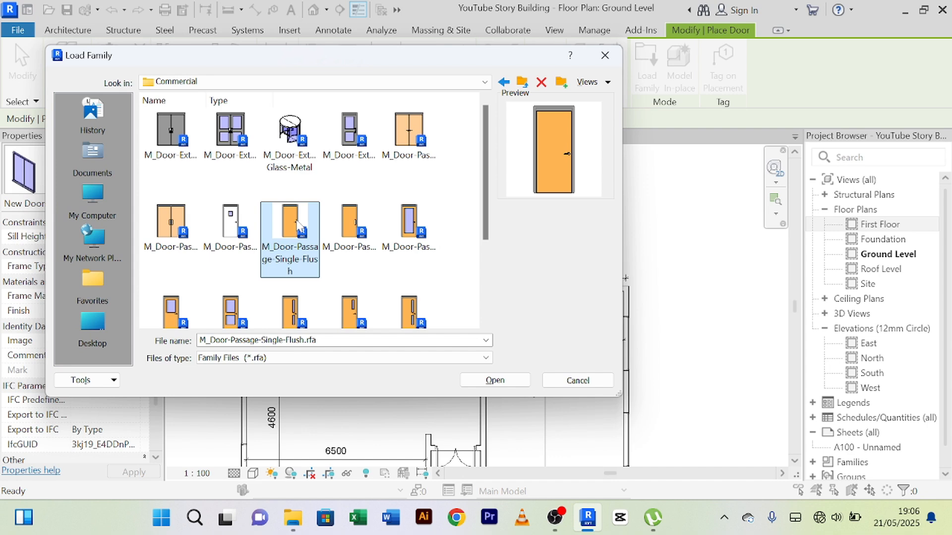
click(504, 382)
click(550, 331)
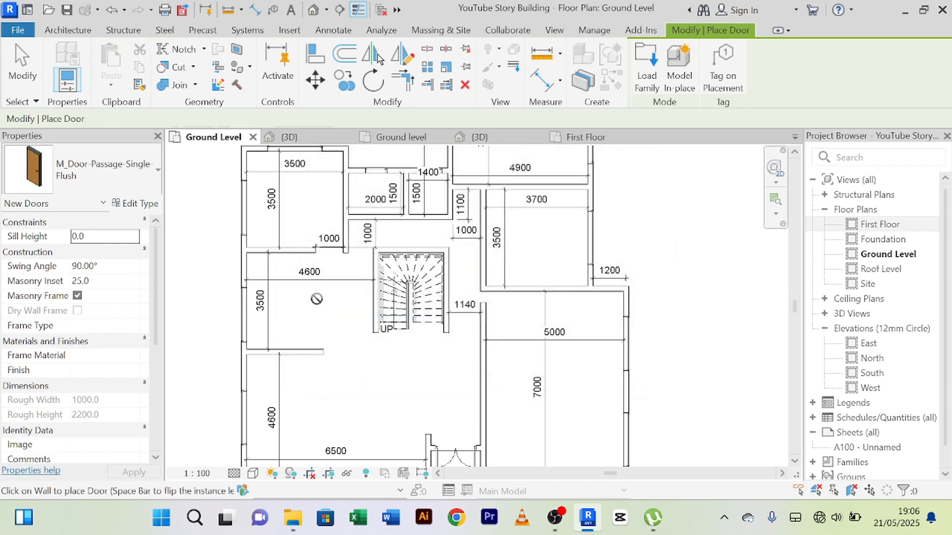
Step: Place single flush doors in the south walls of the 2000, 1400 and 4900 wide rooms and the 3700 room's west wall, ending the Door command
scroll(382, 224, up, 2)
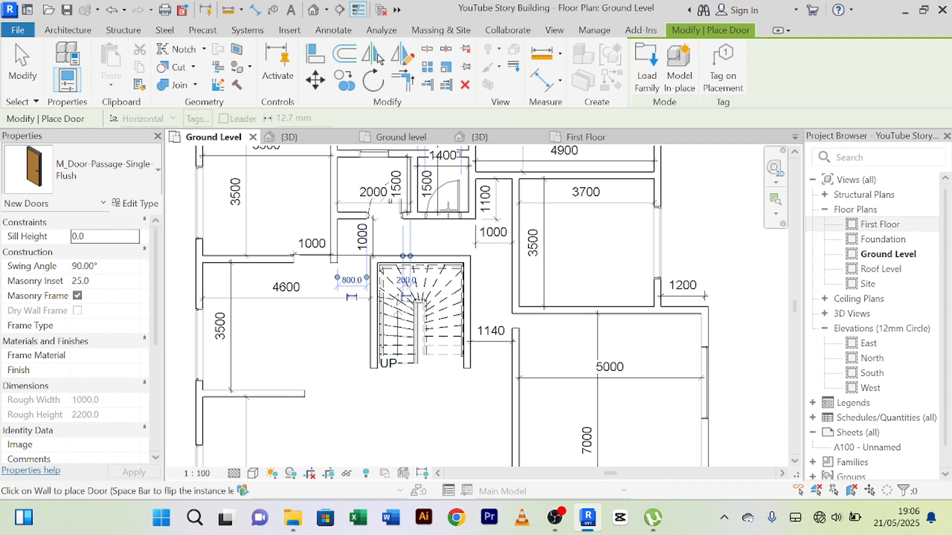
click(446, 214)
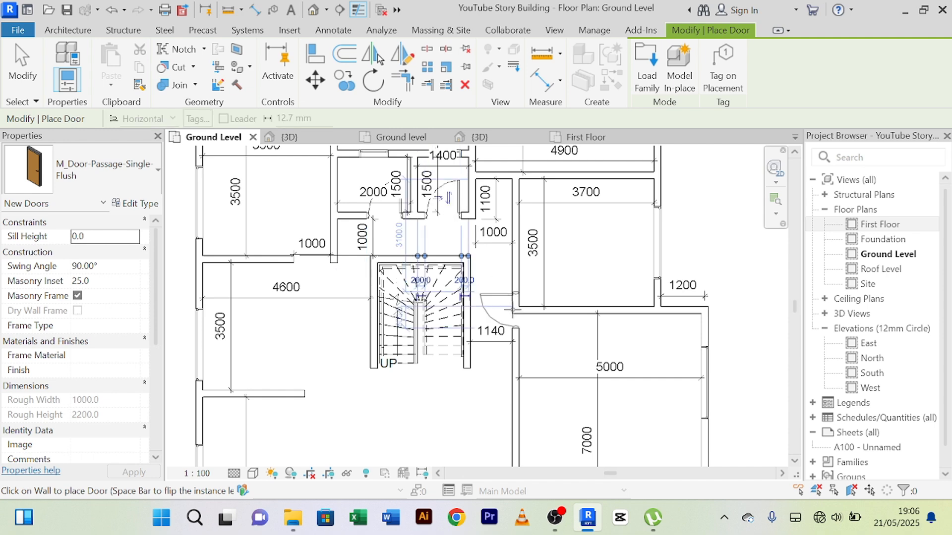
scroll(595, 272, up, 1)
middle_drag(595, 272, 534, 354)
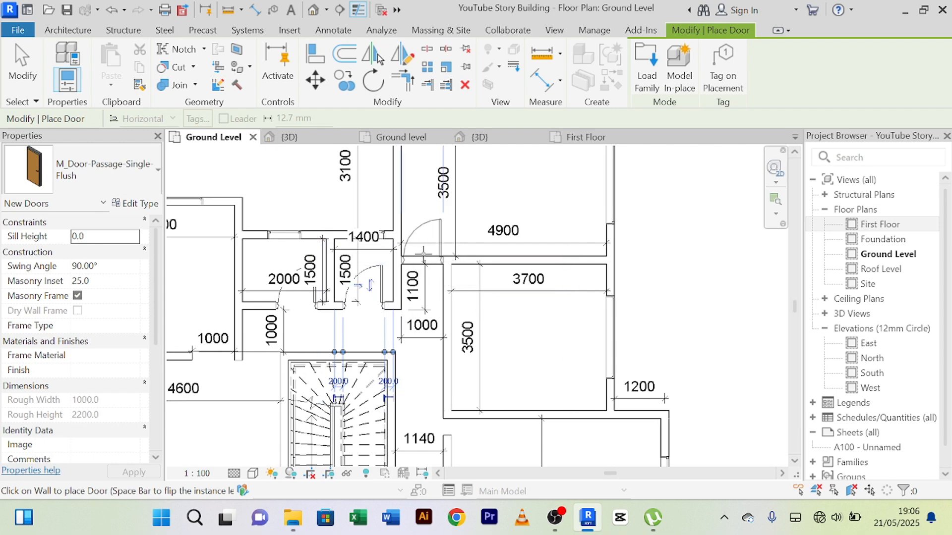
click(436, 266)
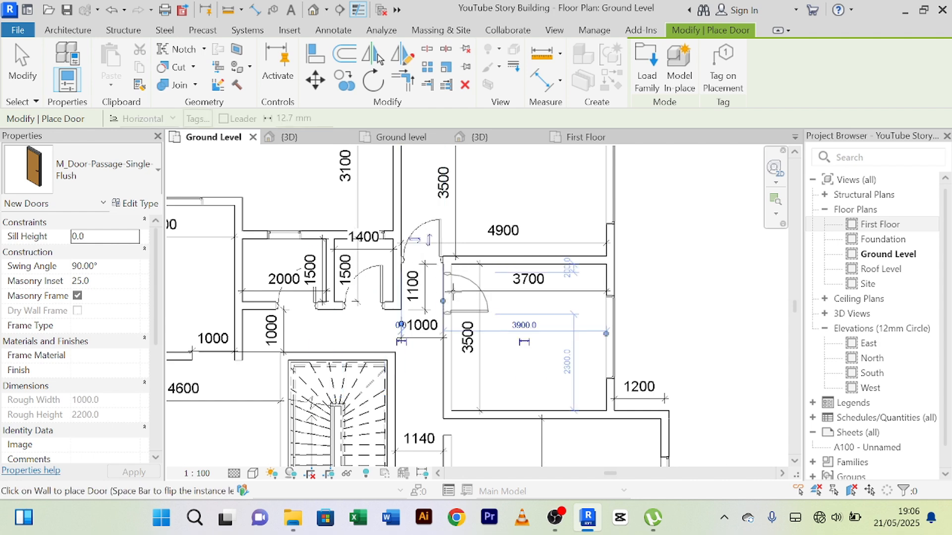
click(453, 292)
scroll(475, 302, down, 3)
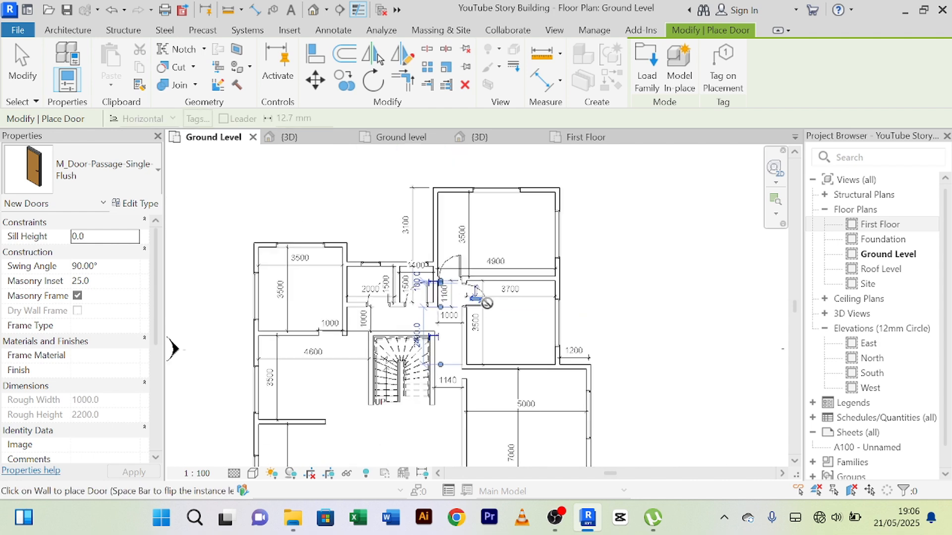
middle_drag(331, 380, 327, 252)
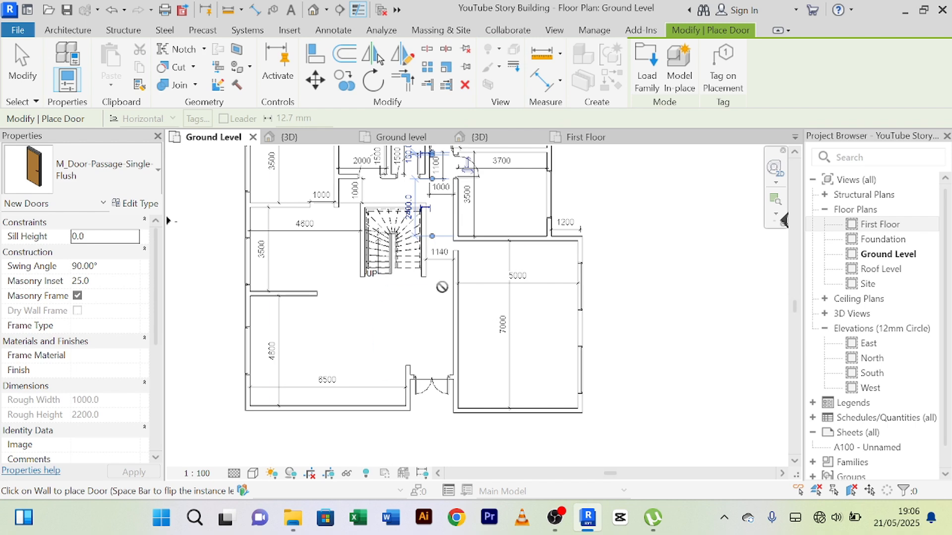
scroll(477, 259, up, 2)
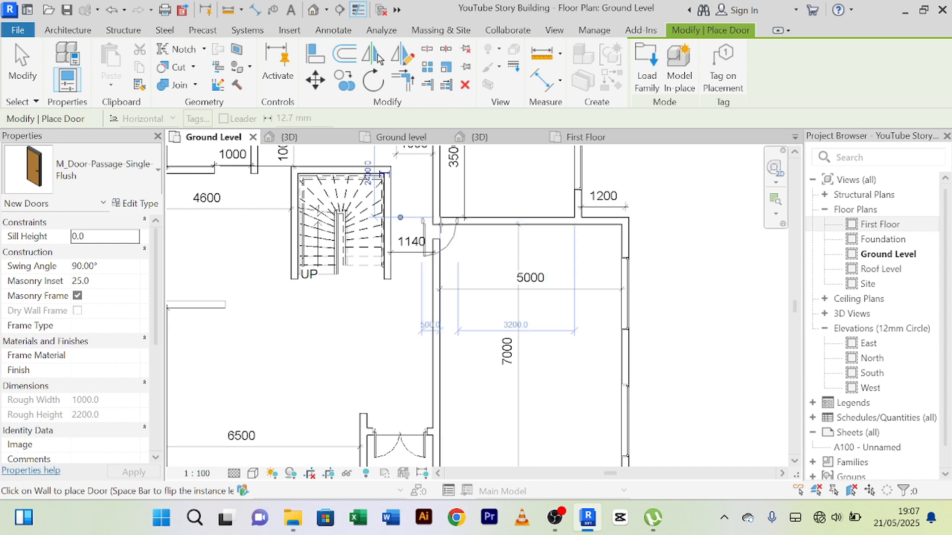
right_click(340, 365)
click(471, 119)
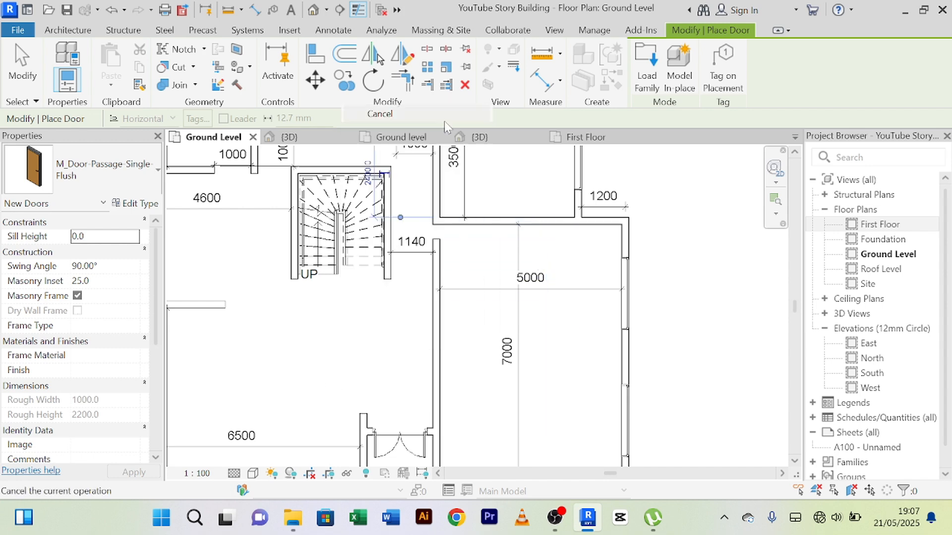
right_click(330, 380)
click(379, 135)
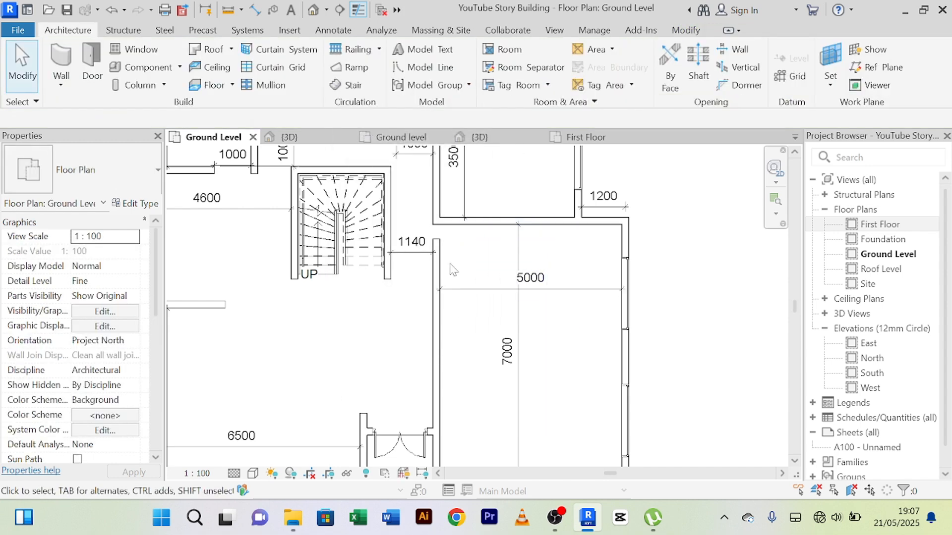
Step: Extend the north end of the 5000 wide room's west wall until it meets the room's north wall, closing the gap
click(436, 245)
scroll(438, 243, up, 2)
scroll(443, 245, up, 2)
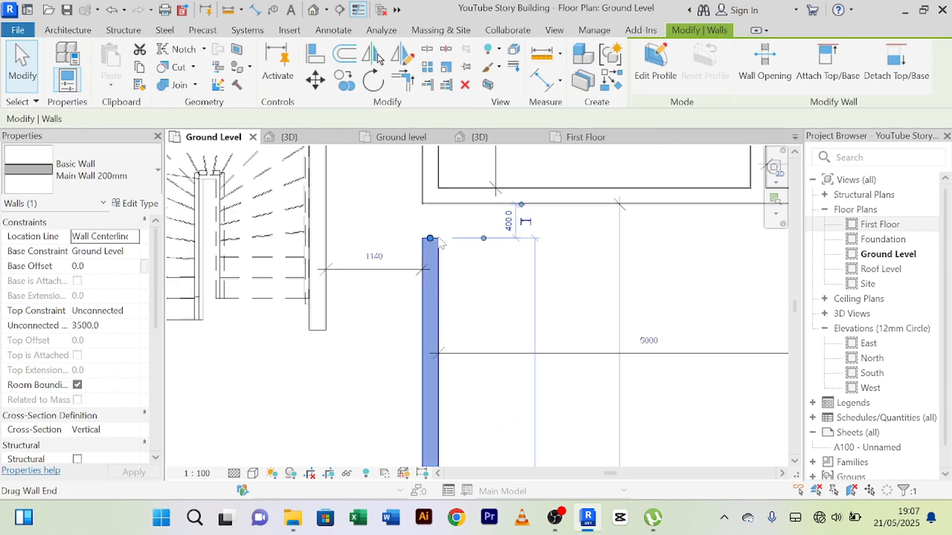
drag(430, 240, 430, 196)
click(397, 209)
middle_drag(446, 242, 450, 351)
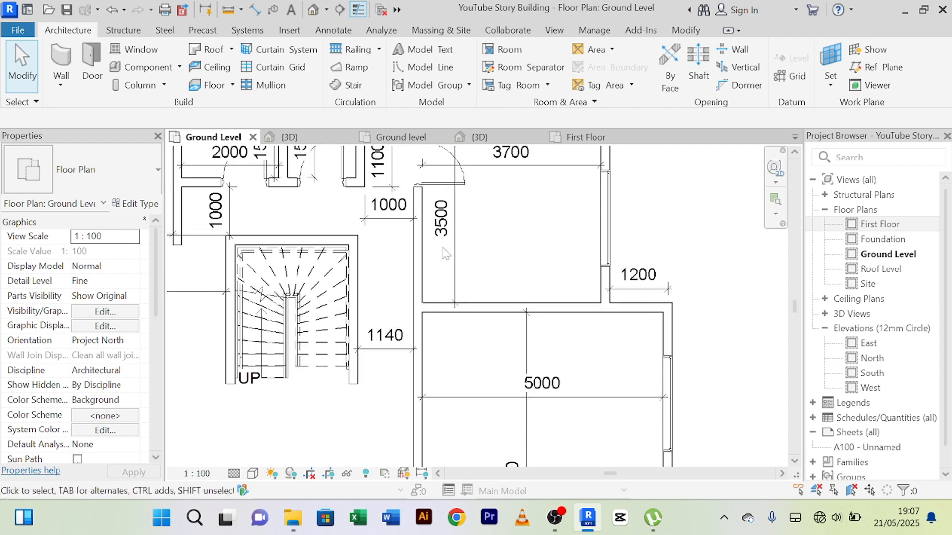
Step: Flip the hand of the 3700 room's door so its leaf hinges at the north end of the opening
scroll(447, 237, down, 2)
middle_drag(485, 203, 463, 302)
scroll(463, 302, up, 2)
click(422, 298)
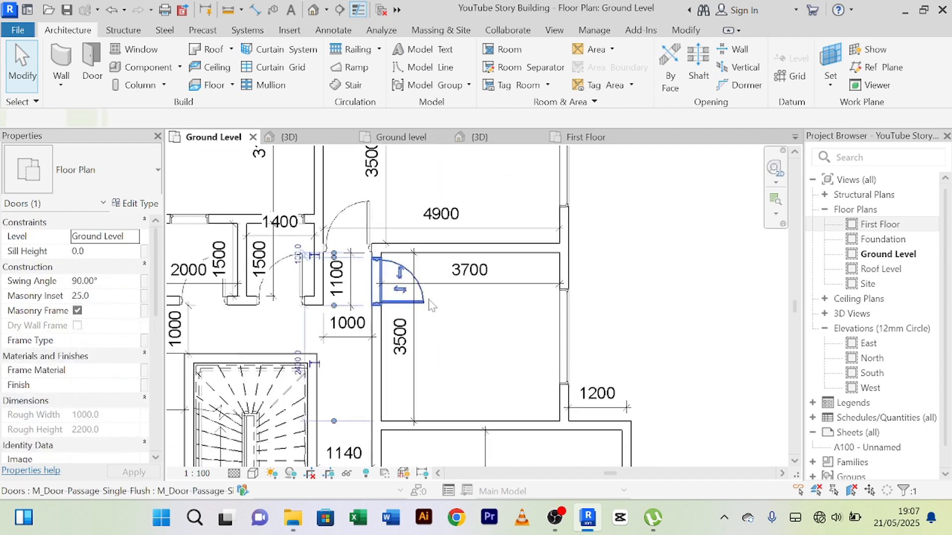
scroll(412, 303, up, 2)
click(390, 248)
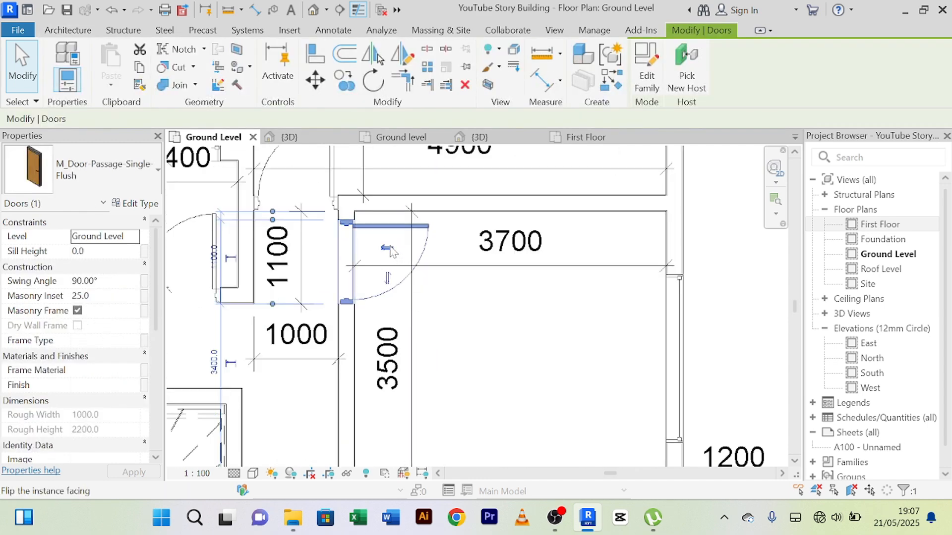
Step: Flip the hand of the 4900 room's door so its leaf hinges on the west side, against the wall
scroll(461, 329, up, 1)
middle_drag(465, 334, 531, 442)
click(364, 198)
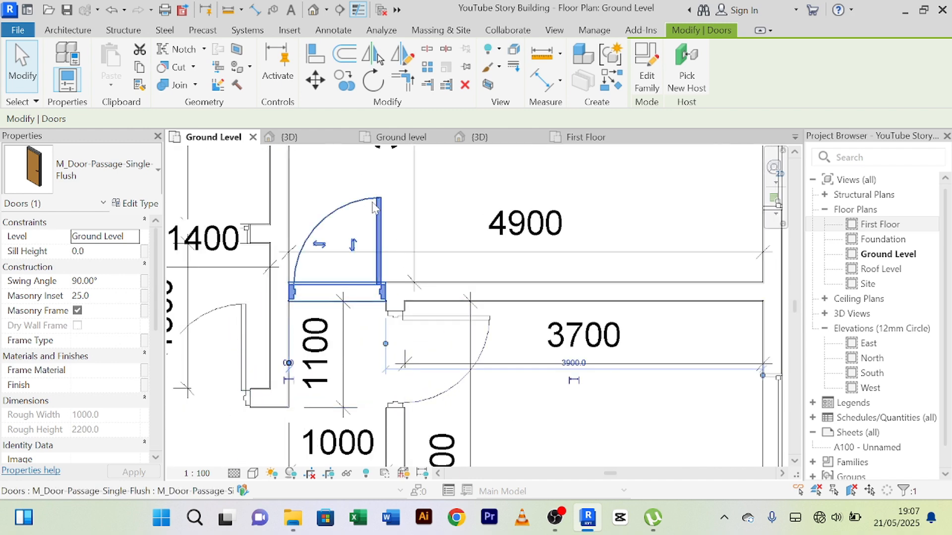
click(320, 243)
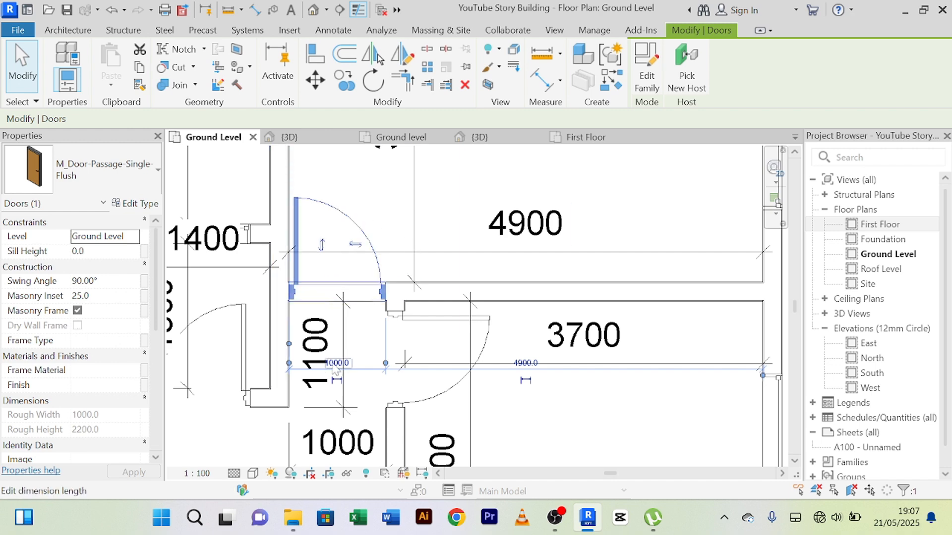
click(361, 342)
Step: Add an aligned dimension across the passage between the wall faces just below the 4900 room's door, ending the Dimension command
scroll(347, 310, up, 2)
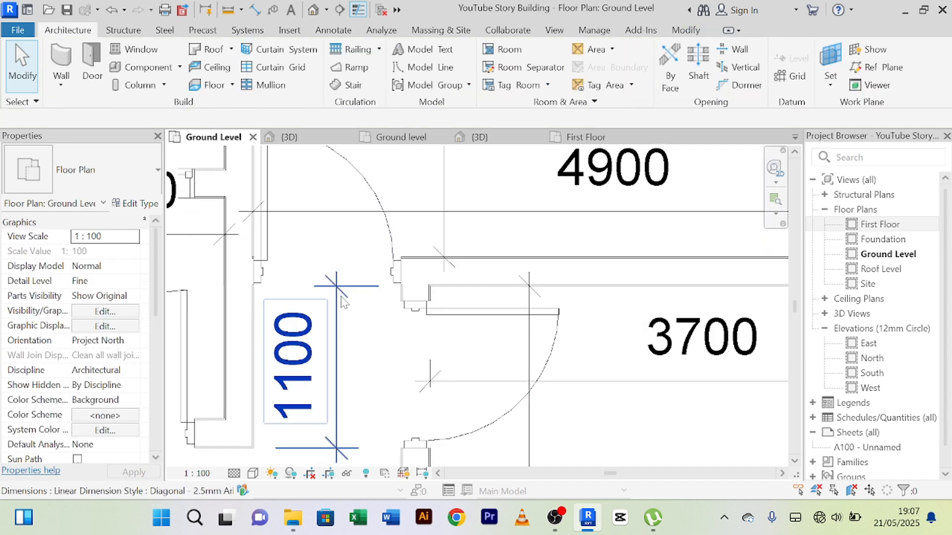
scroll(351, 296, down, 1)
scroll(374, 309, up, 1)
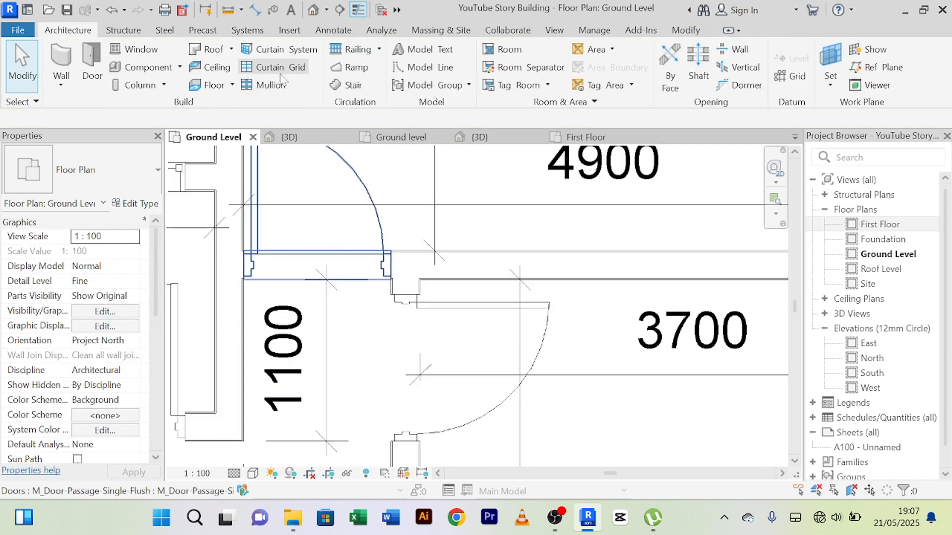
click(254, 9)
scroll(420, 292, up, 2)
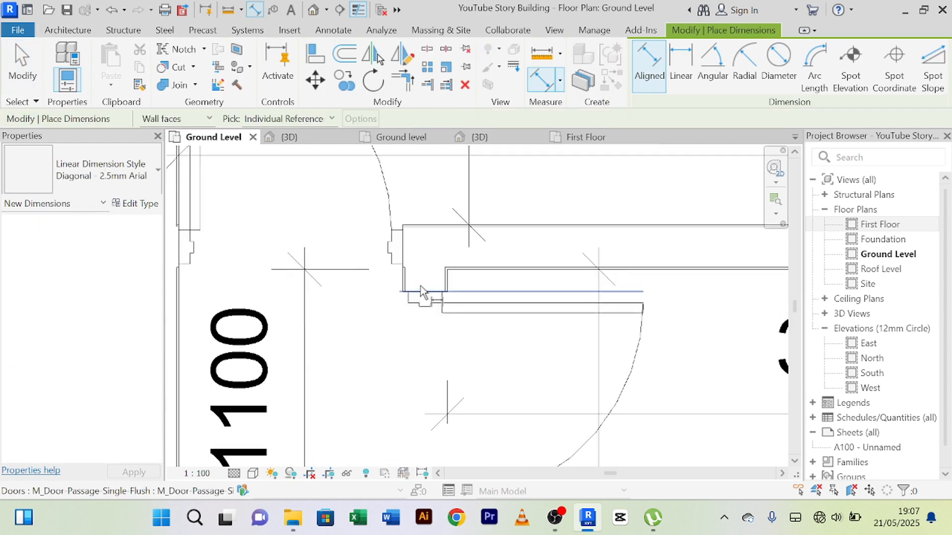
click(403, 297)
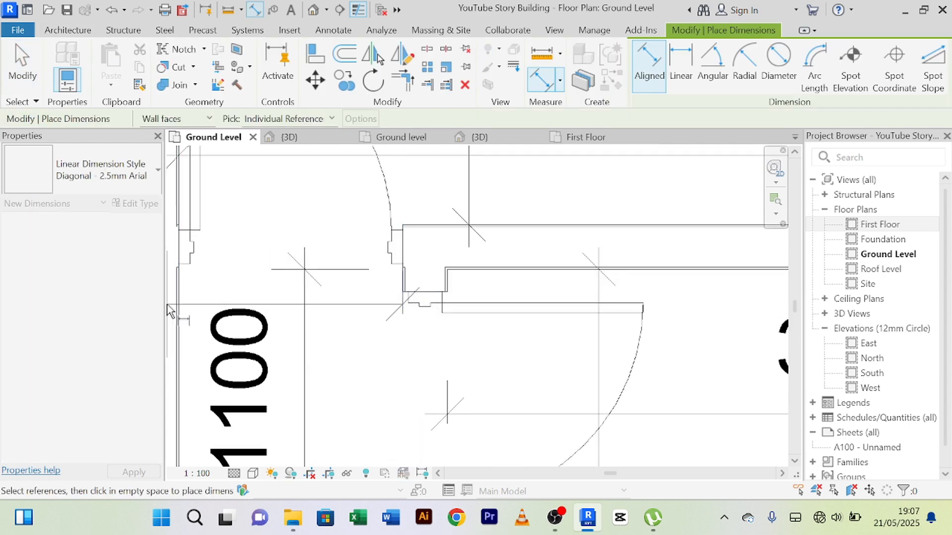
click(180, 314)
click(296, 312)
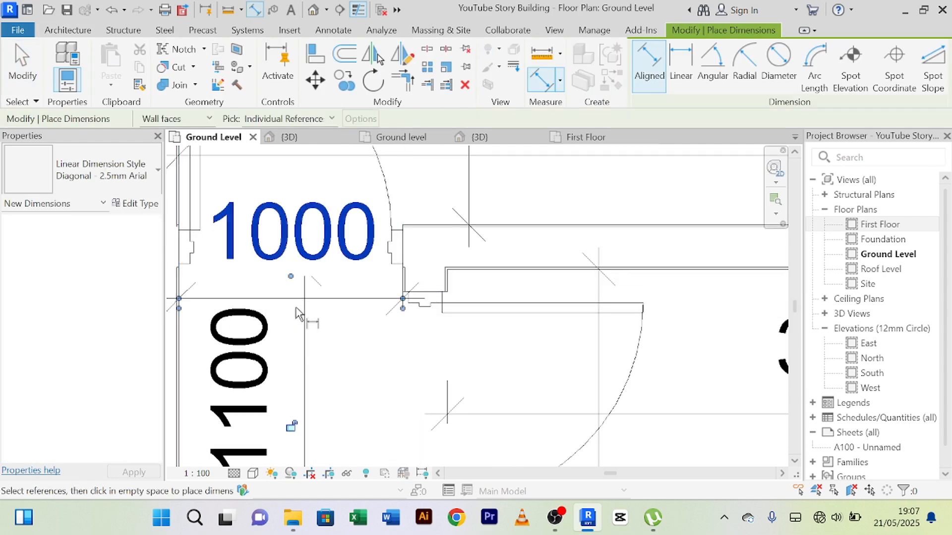
scroll(319, 341, down, 3)
right_click(428, 186)
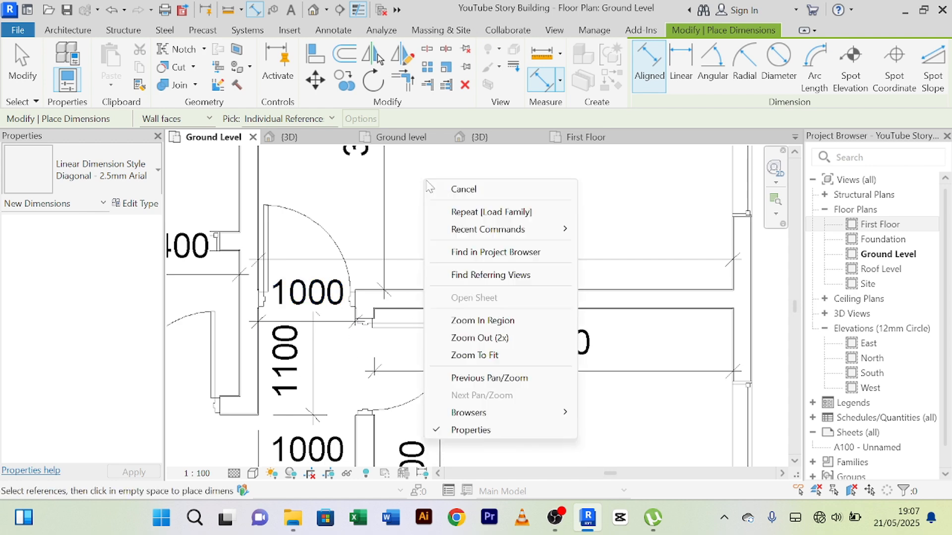
click(436, 188)
right_click(436, 192)
click(459, 199)
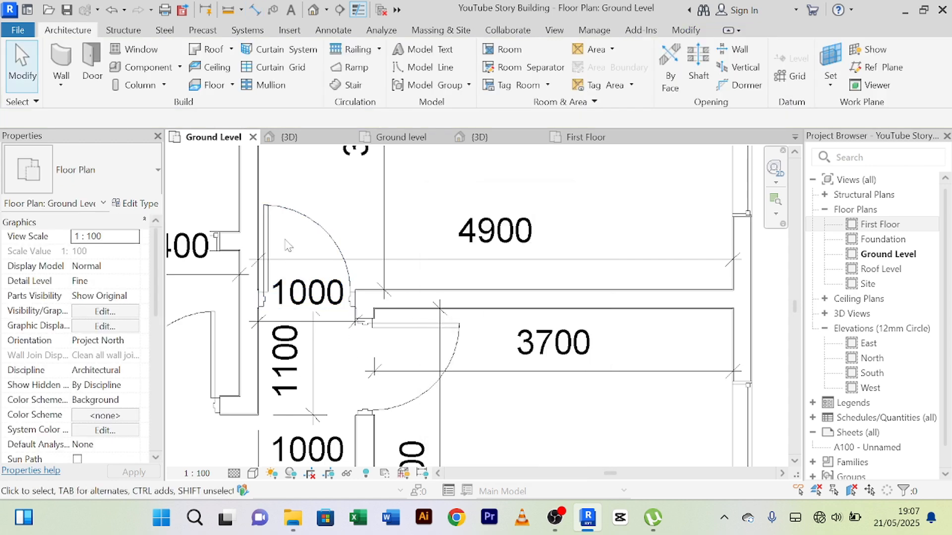
Step: Review the type properties of the 4900 room's door and close them without making changes
scroll(346, 212, down, 1)
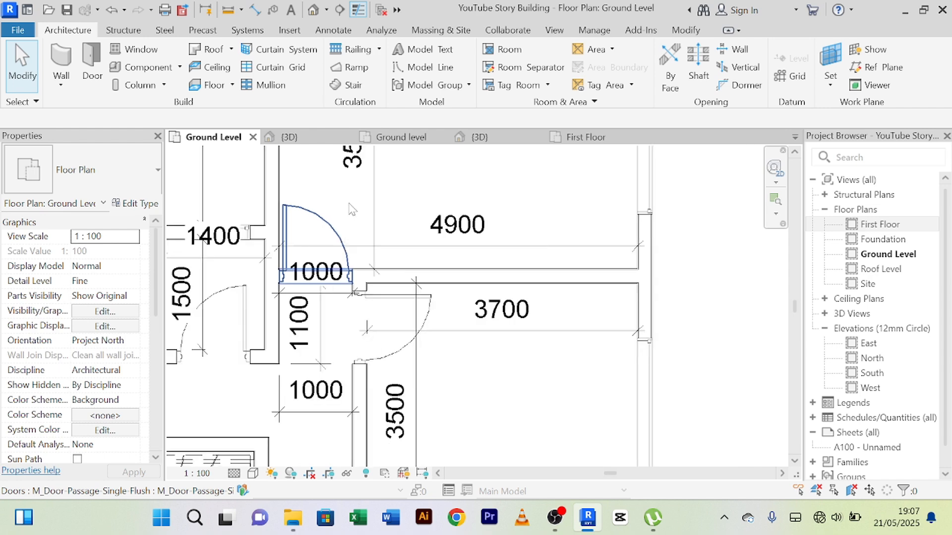
click(322, 227)
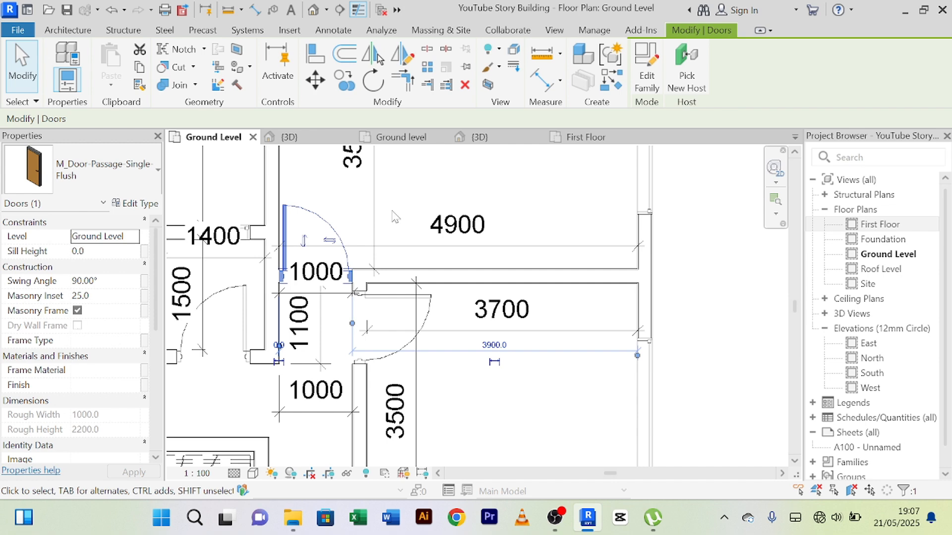
scroll(307, 209, up, 2)
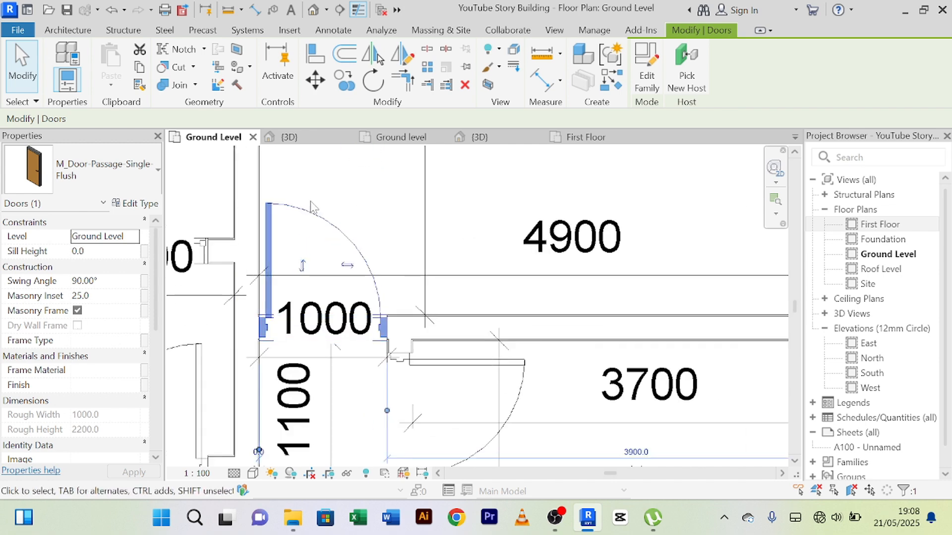
scroll(338, 203, down, 1)
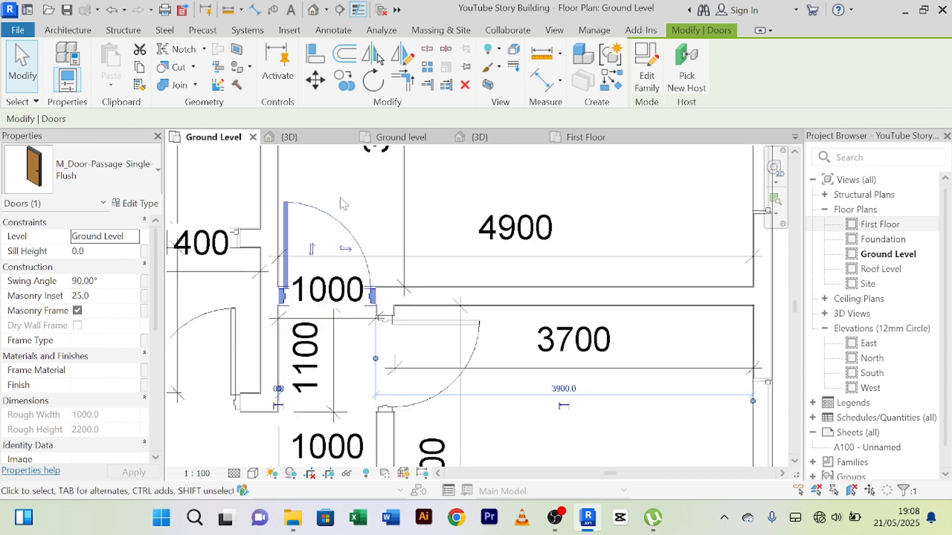
scroll(347, 206, down, 1)
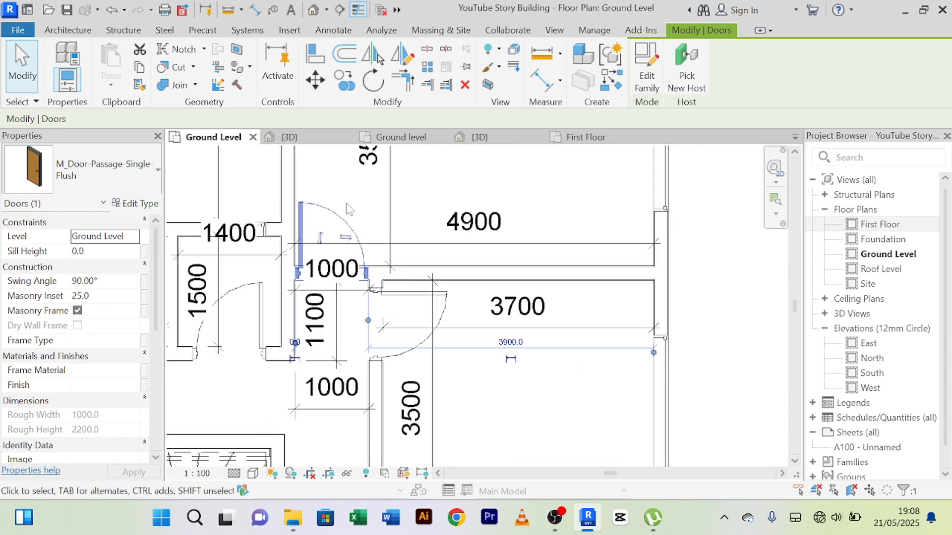
click(137, 204)
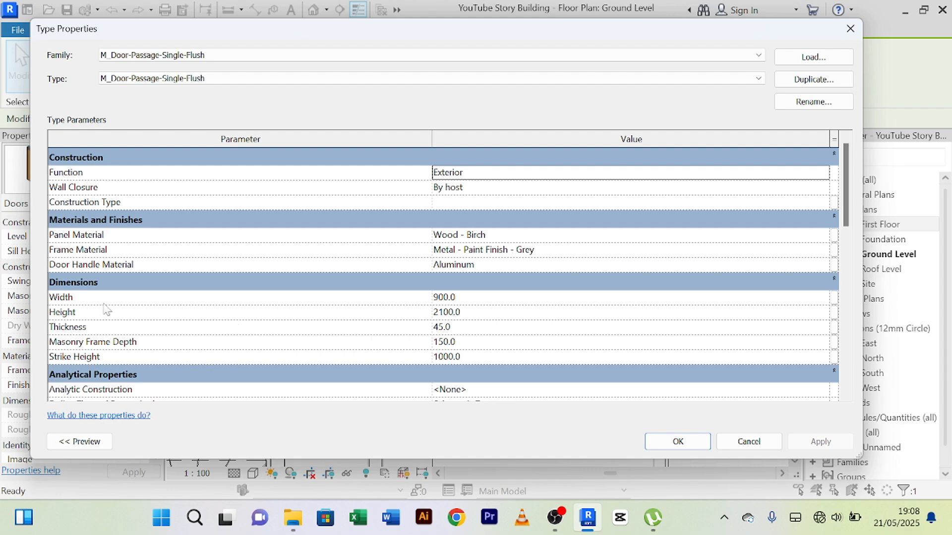
click(748, 441)
Step: Examine how the 4900 room's door fits between the adjoining walls and check its instance properties, including the rough dimensions
scroll(319, 240, up, 4)
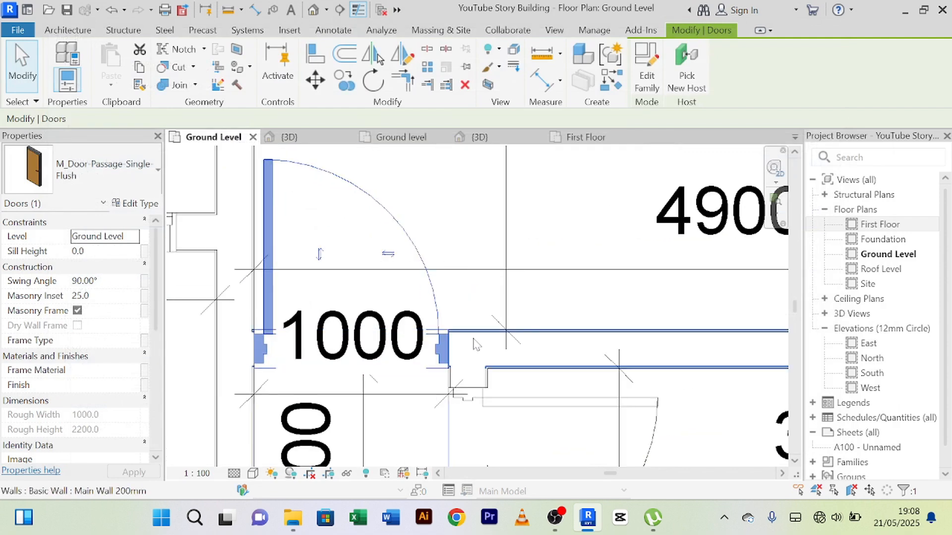
scroll(441, 347, up, 2)
scroll(308, 325, down, 3)
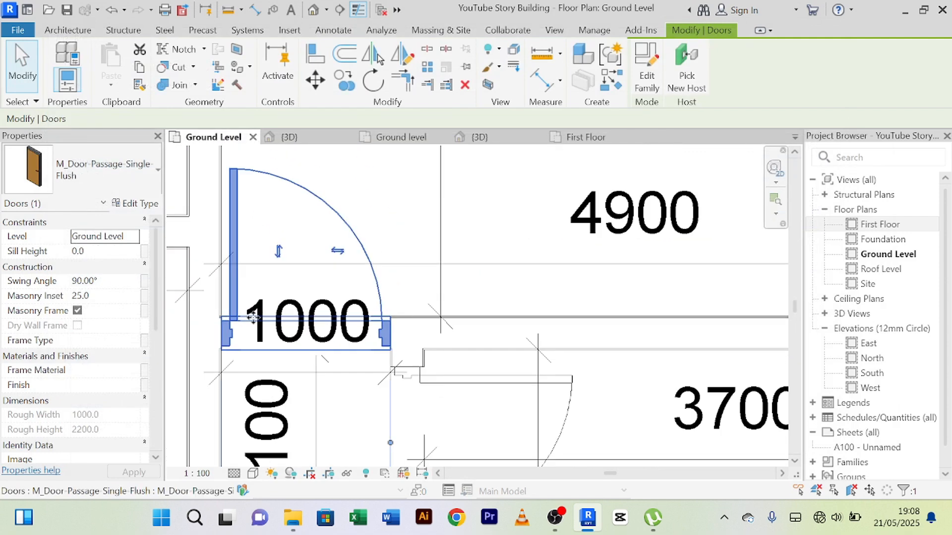
scroll(243, 329, up, 2)
scroll(231, 341, down, 3)
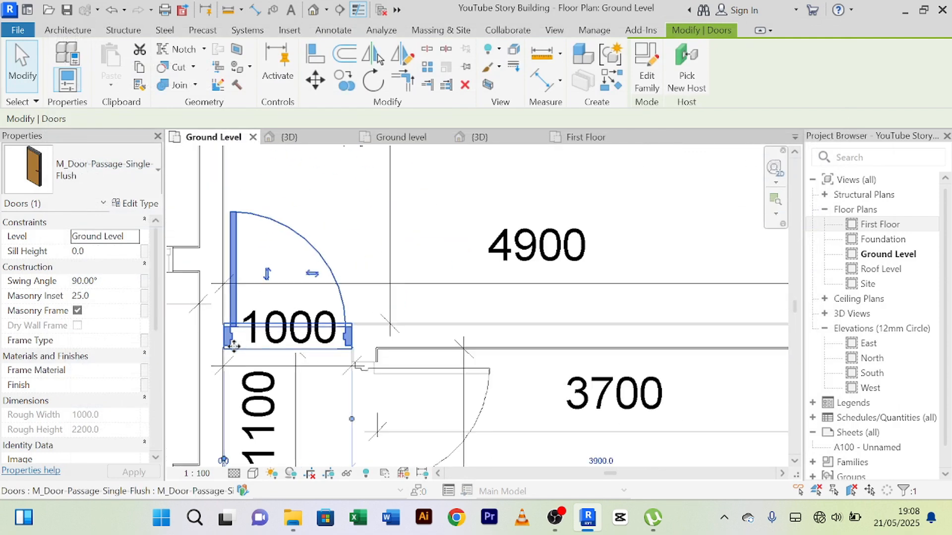
click(338, 214)
scroll(337, 214, down, 2)
scroll(325, 216, up, 2)
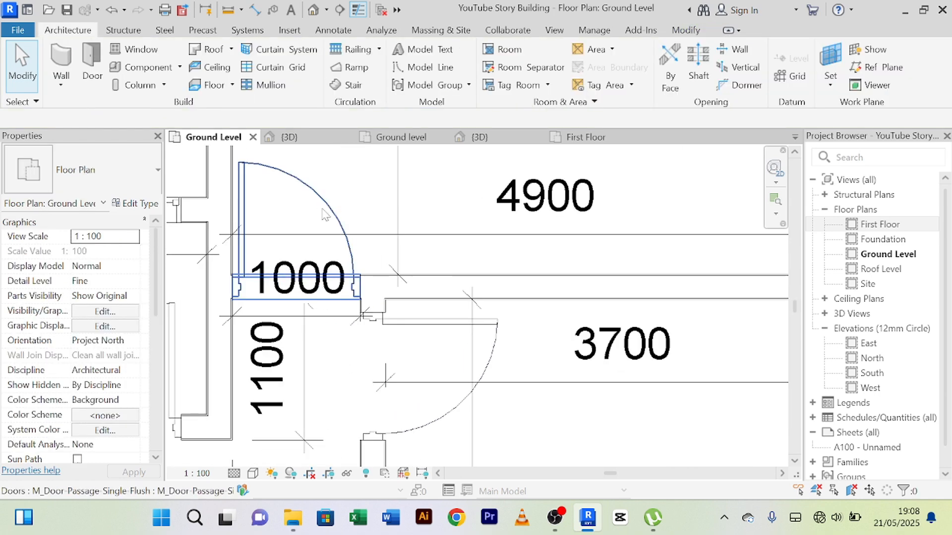
click(324, 214)
scroll(104, 298, down, 1)
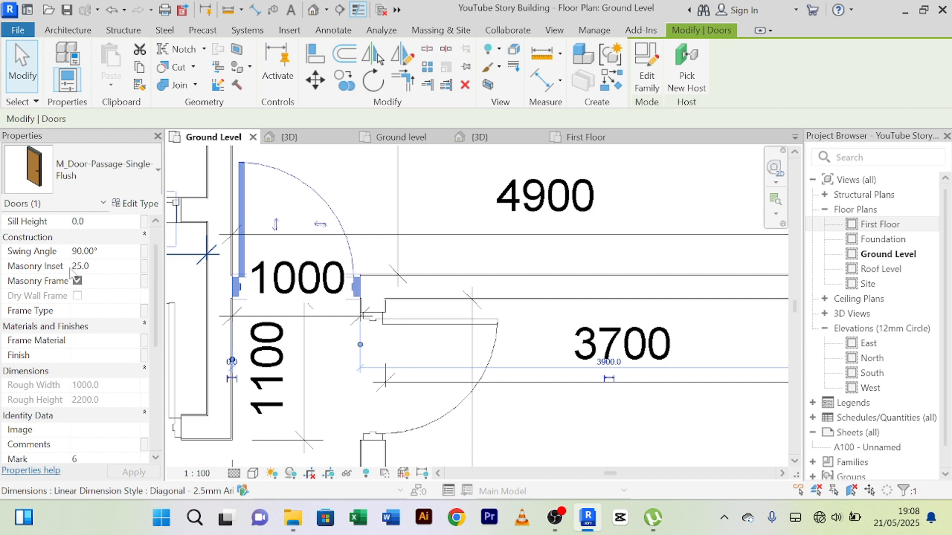
scroll(115, 272, down, 3)
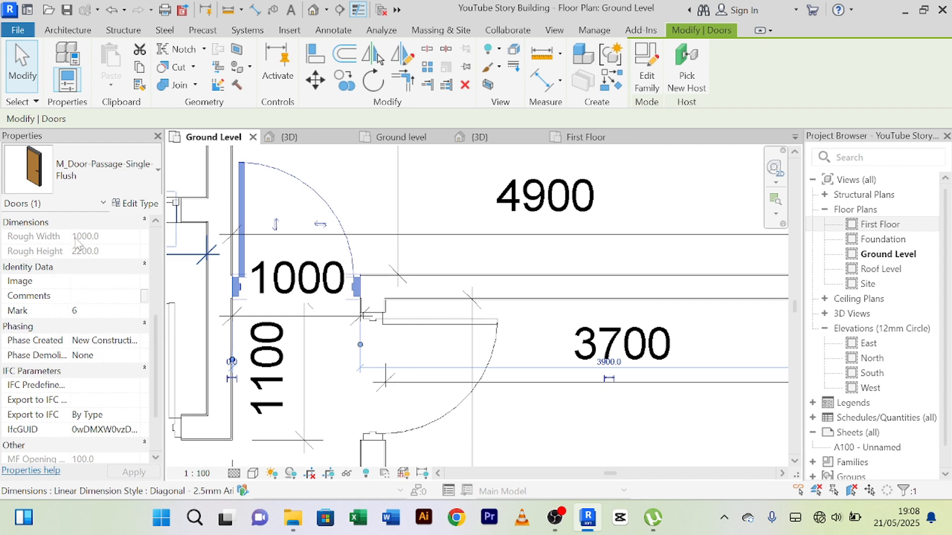
scroll(90, 243, up, 4)
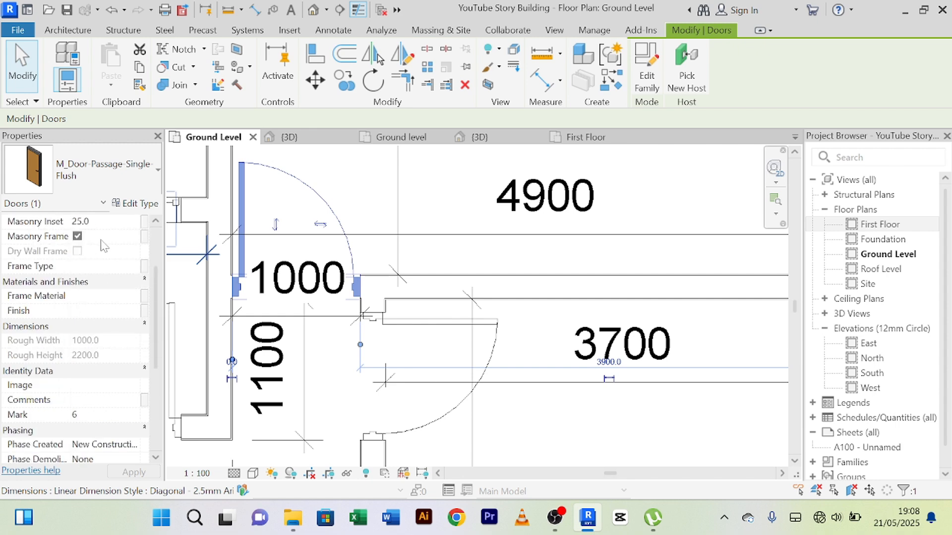
Step: Set the width of the M_Door-Passage-Single-Flush door type to 800 and apply the change
click(136, 204)
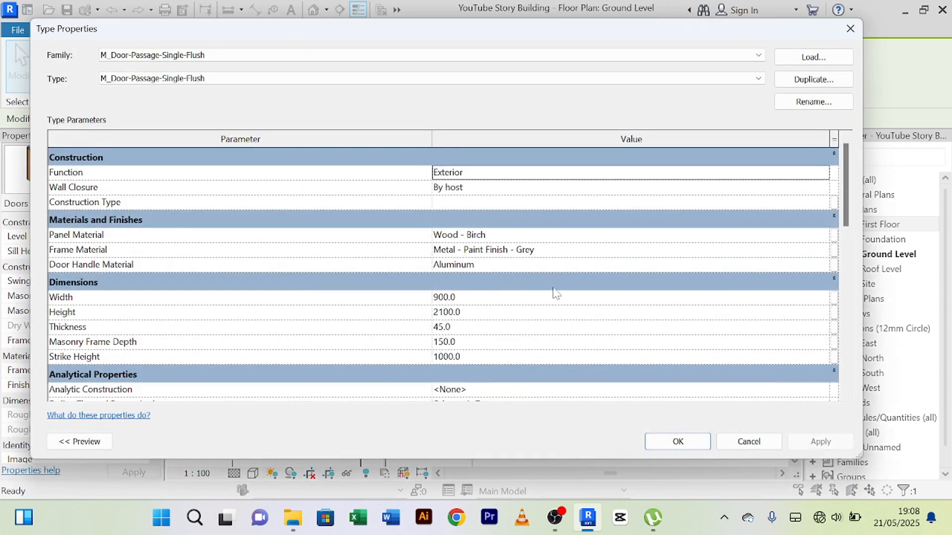
scroll(484, 323, down, 1)
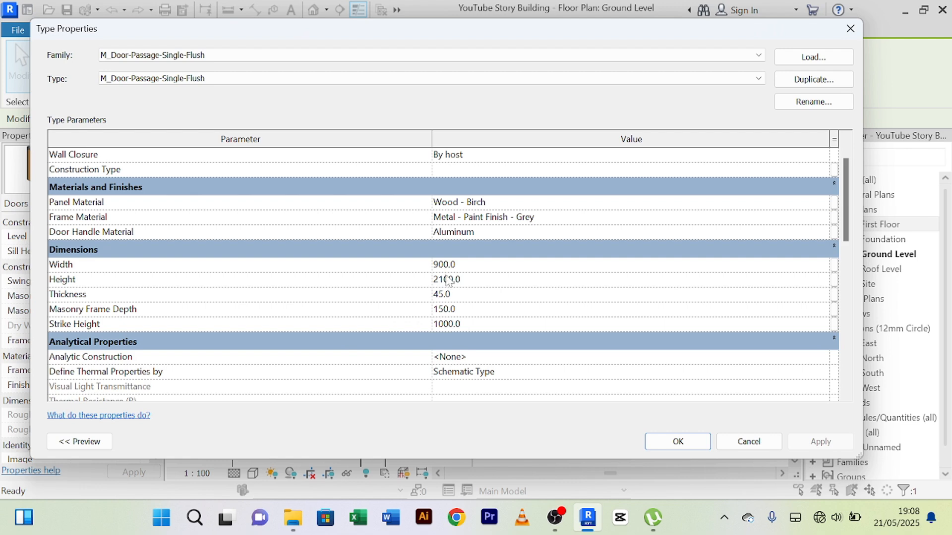
scroll(528, 226, up, 1)
scroll(527, 225, down, 5)
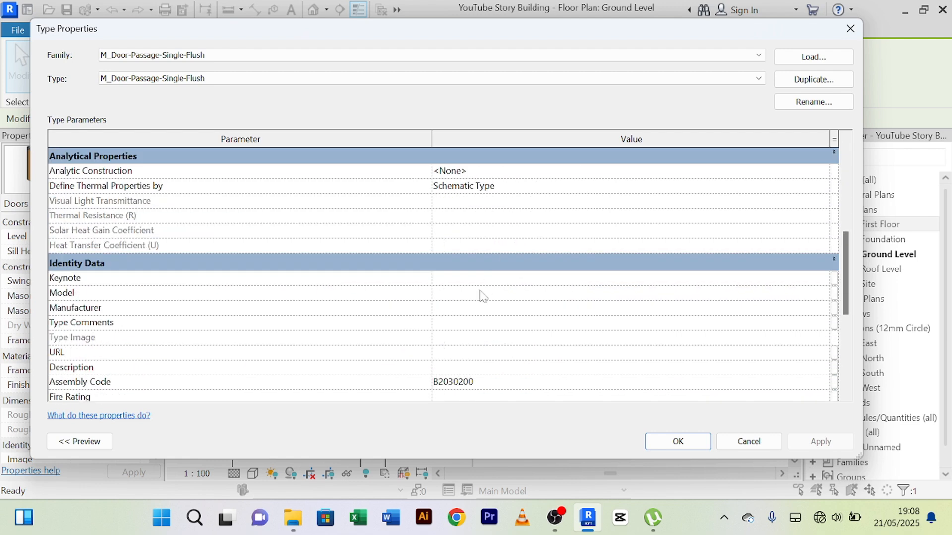
scroll(481, 288, up, 2)
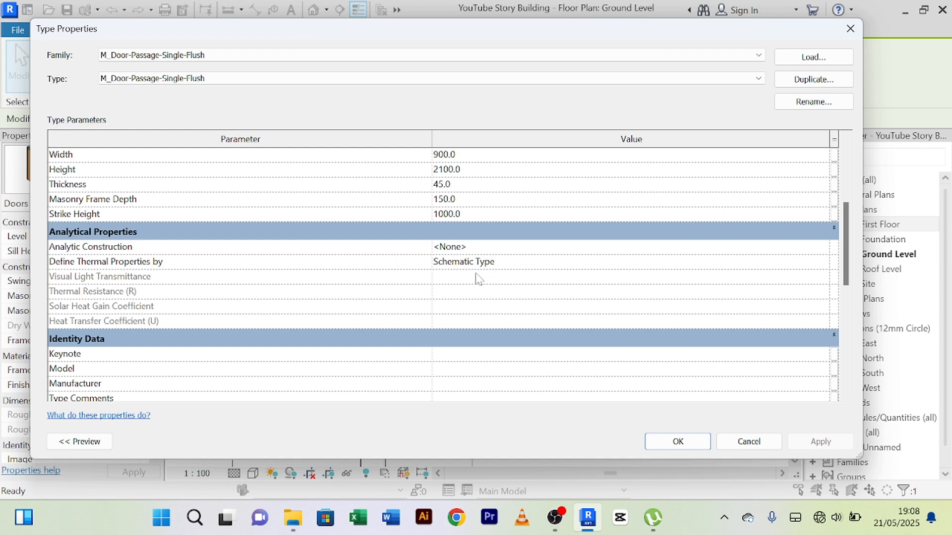
scroll(536, 300, up, 2)
scroll(535, 300, up, 2)
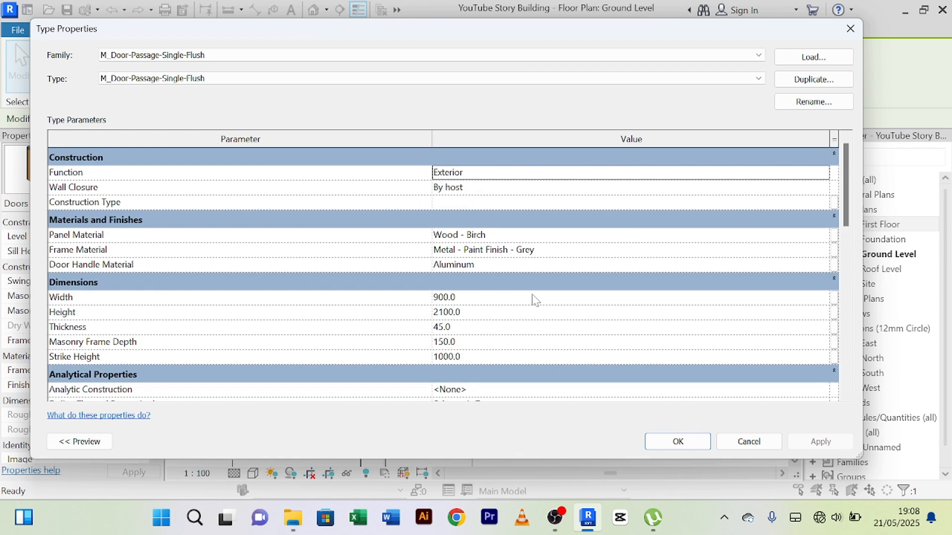
scroll(536, 299, down, 5)
scroll(460, 330, down, 5)
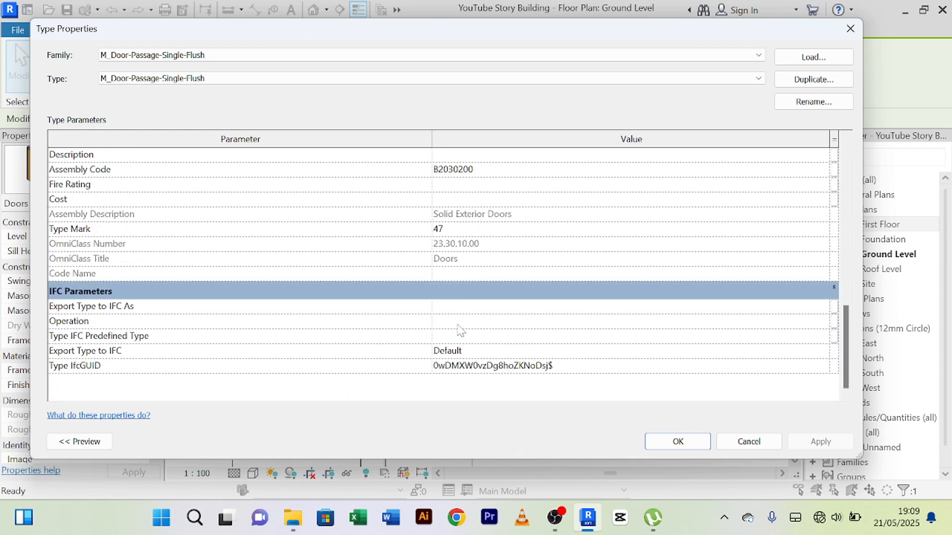
scroll(466, 325, up, 10)
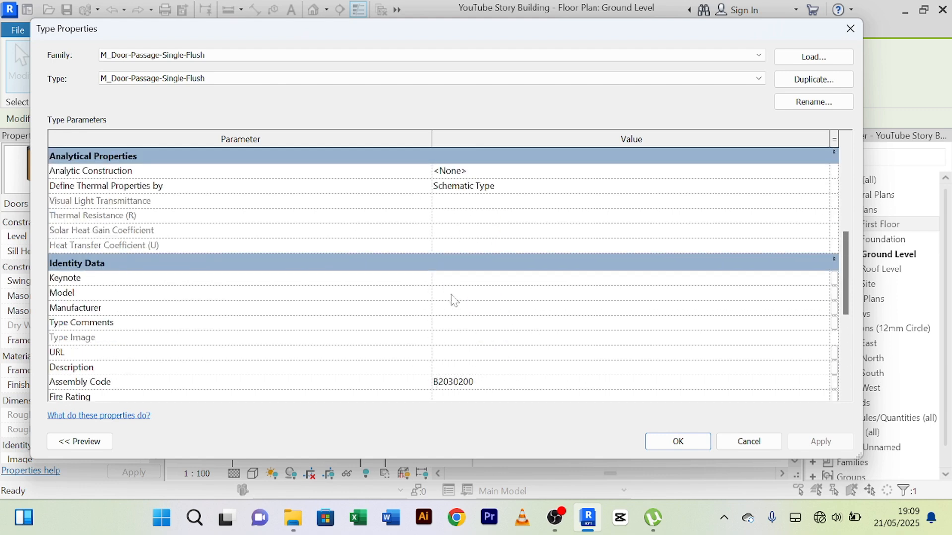
click(469, 299)
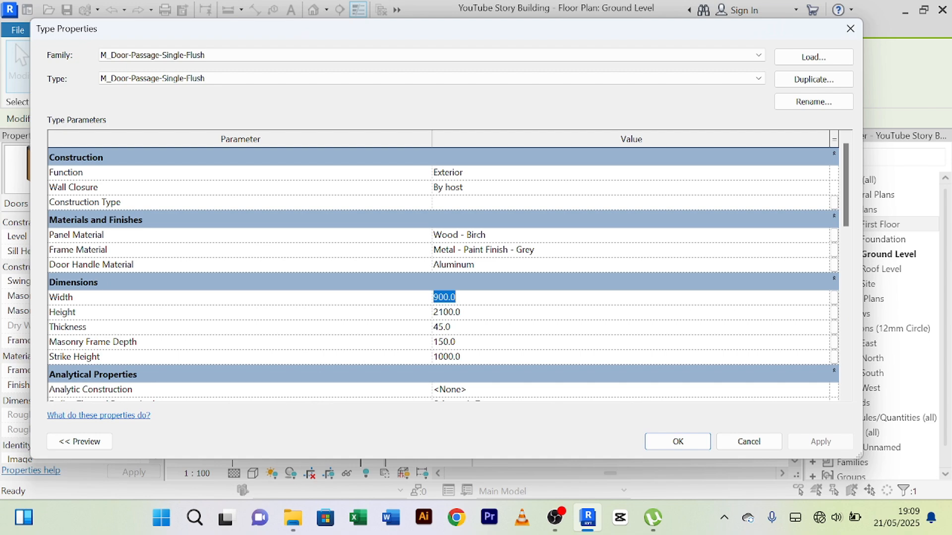
text(800)
click(813, 443)
click(679, 441)
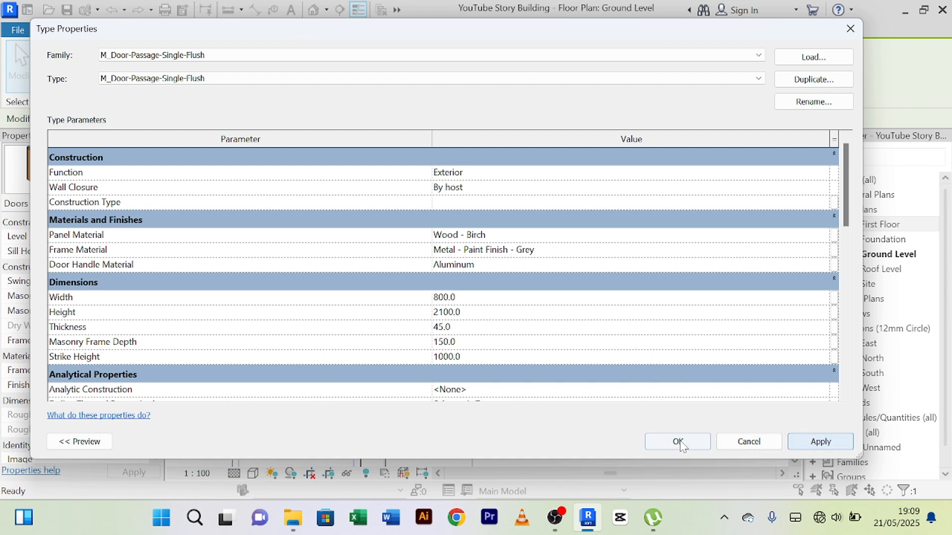
Step: Check the instance properties of the 4900 room's door, including the rough width and height
click(365, 191)
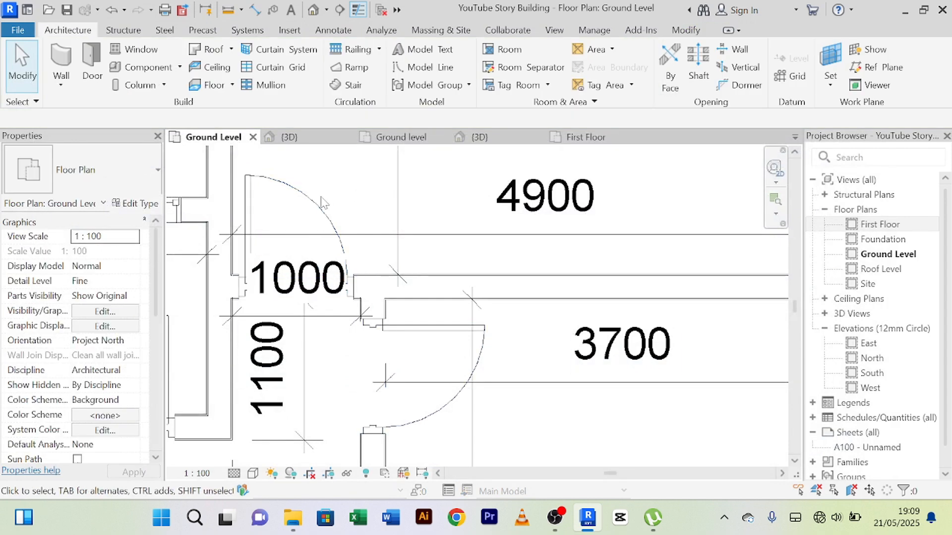
click(254, 199)
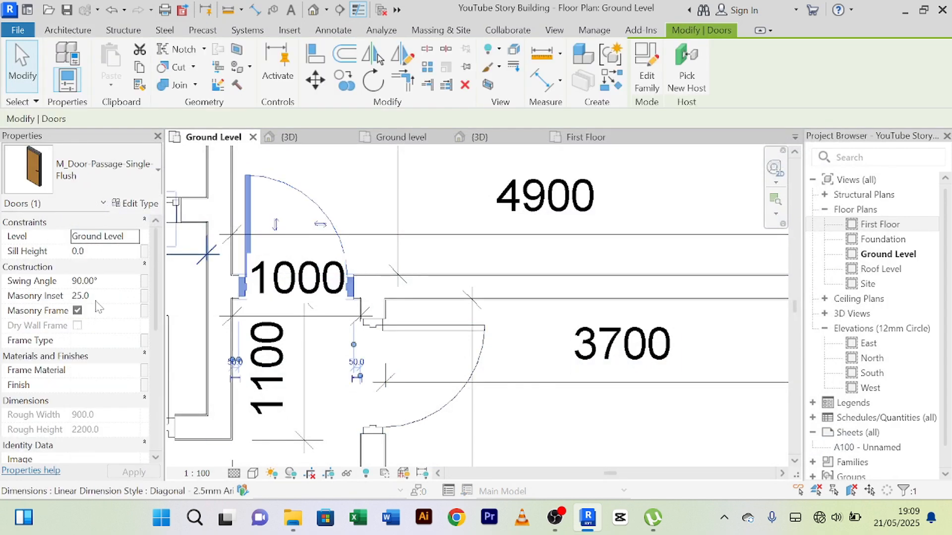
scroll(98, 304, down, 2)
scroll(99, 347, down, 2)
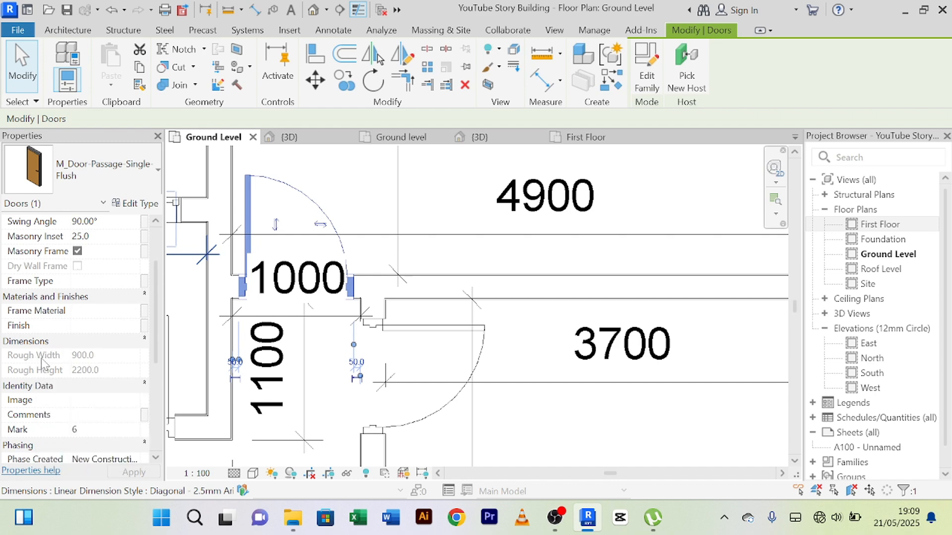
click(347, 226)
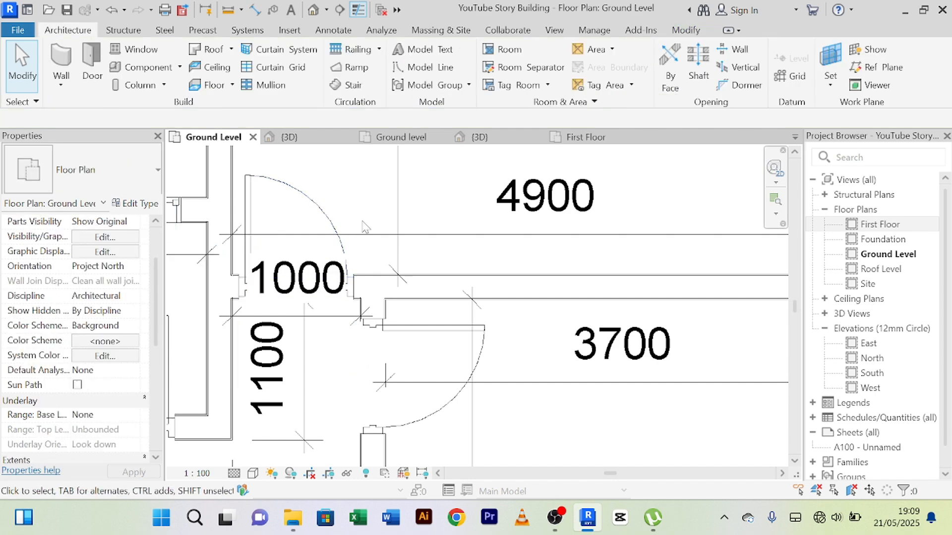
Step: Examine the gaps between the 4900 room's door frame and the adjoining walls on both sides
scroll(375, 266, down, 2)
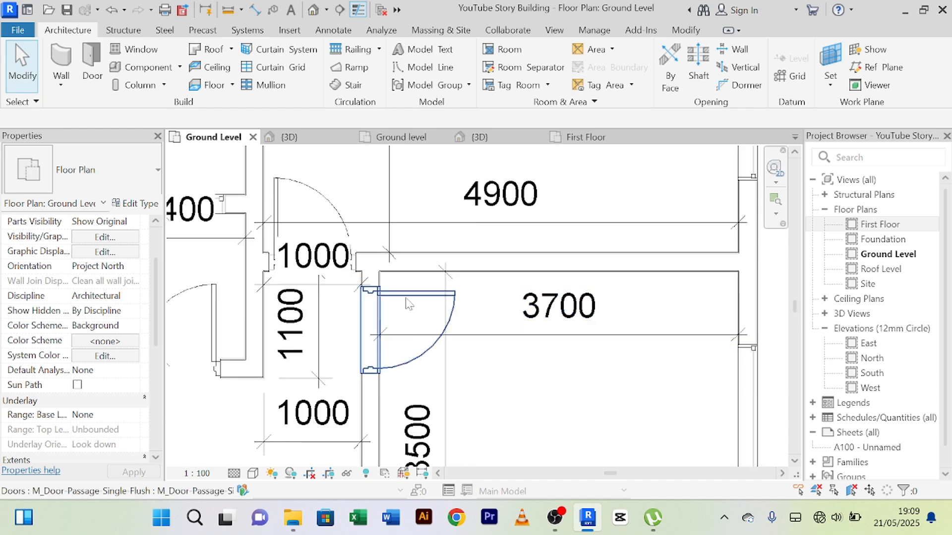
click(402, 327)
click(362, 187)
scroll(328, 199, up, 1)
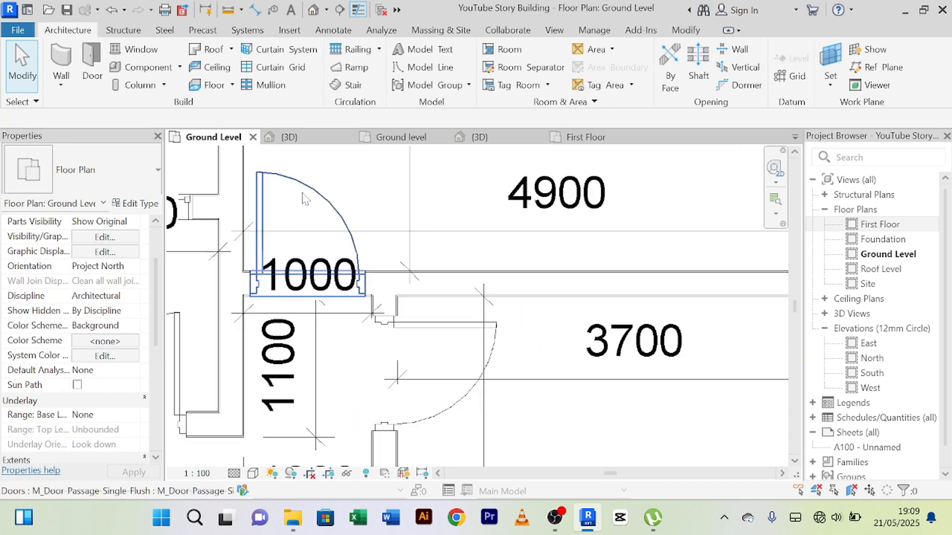
click(342, 181)
scroll(243, 357, up, 5)
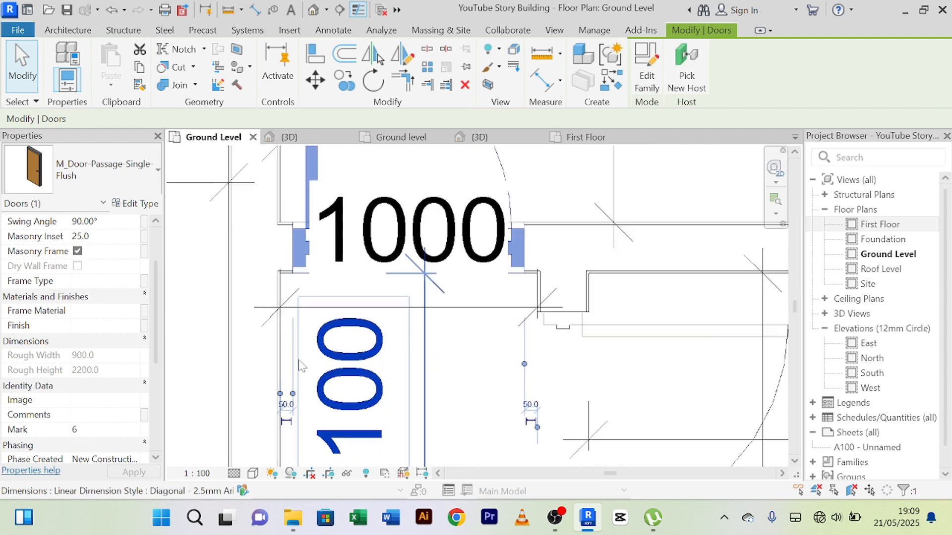
scroll(362, 347, down, 3)
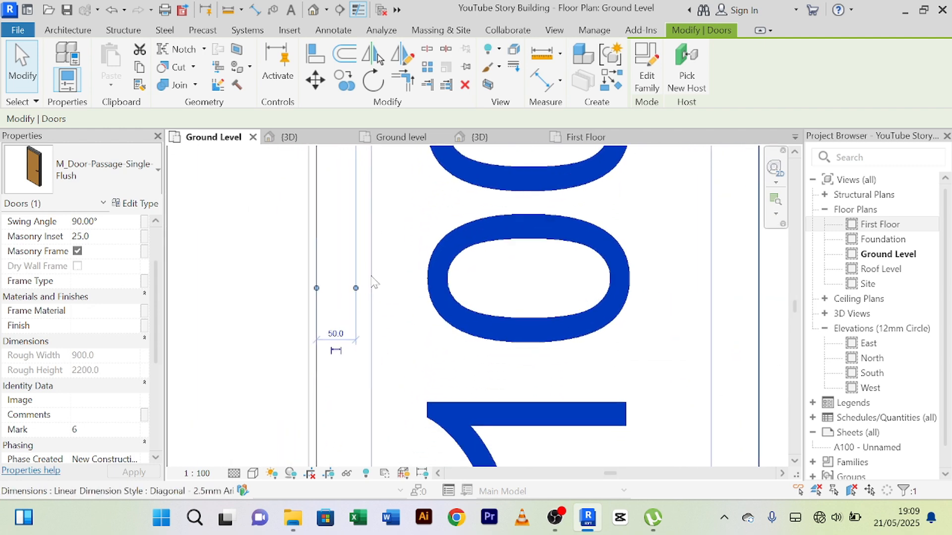
scroll(364, 325, down, 3)
scroll(416, 219, down, 1)
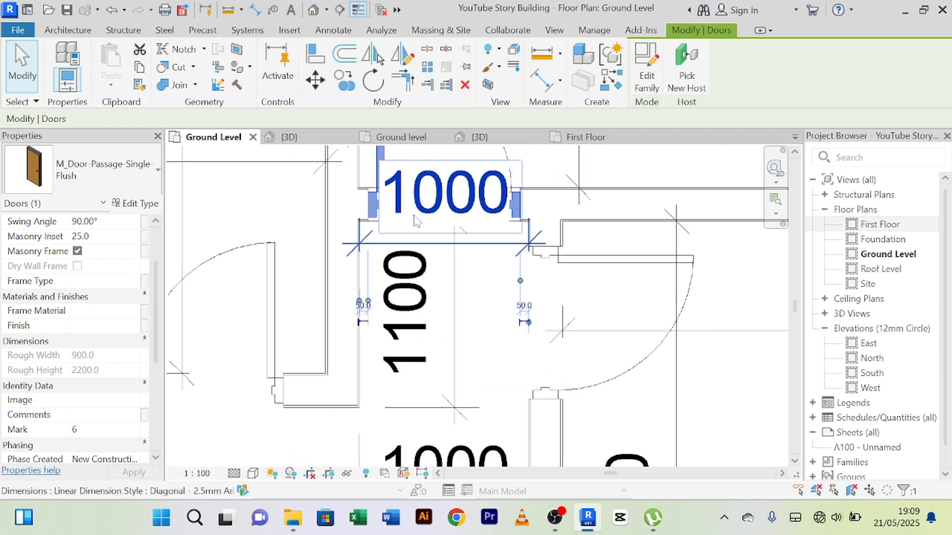
middle_drag(419, 223, 390, 324)
scroll(515, 299, up, 4)
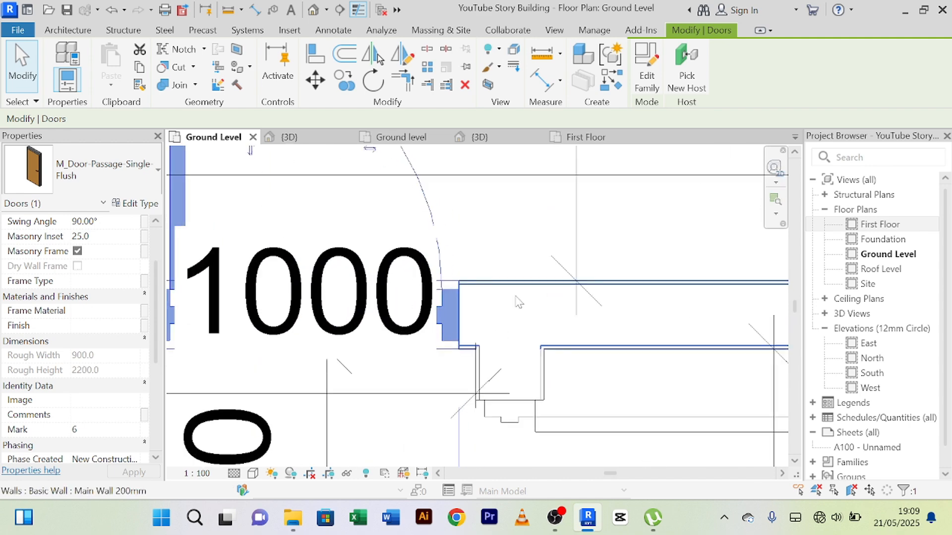
click(513, 221)
scroll(513, 221, down, 4)
scroll(476, 349, down, 3)
middle_drag(484, 357, 457, 276)
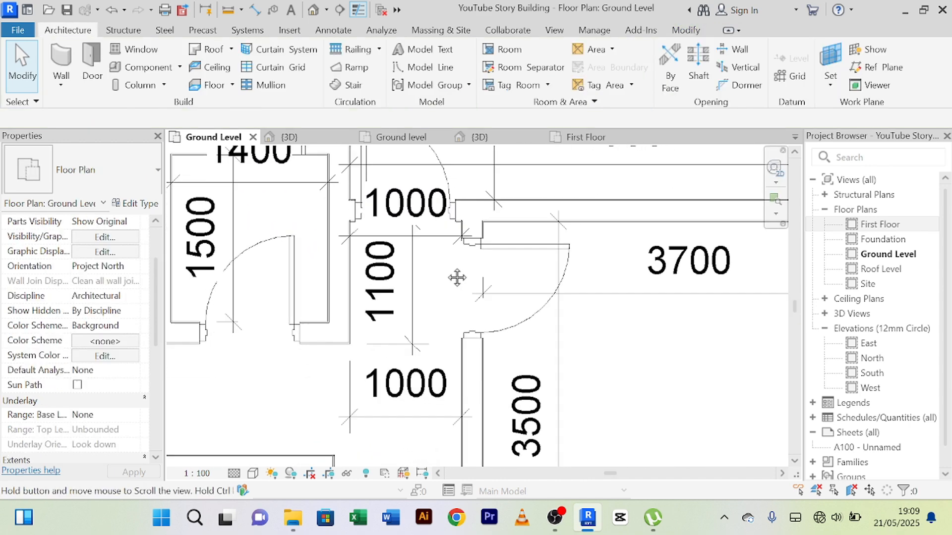
Step: Check the offset of the 3700 room's door from the upper end of its wall
scroll(457, 276, down, 1)
click(492, 315)
click(499, 316)
scroll(400, 263, up, 6)
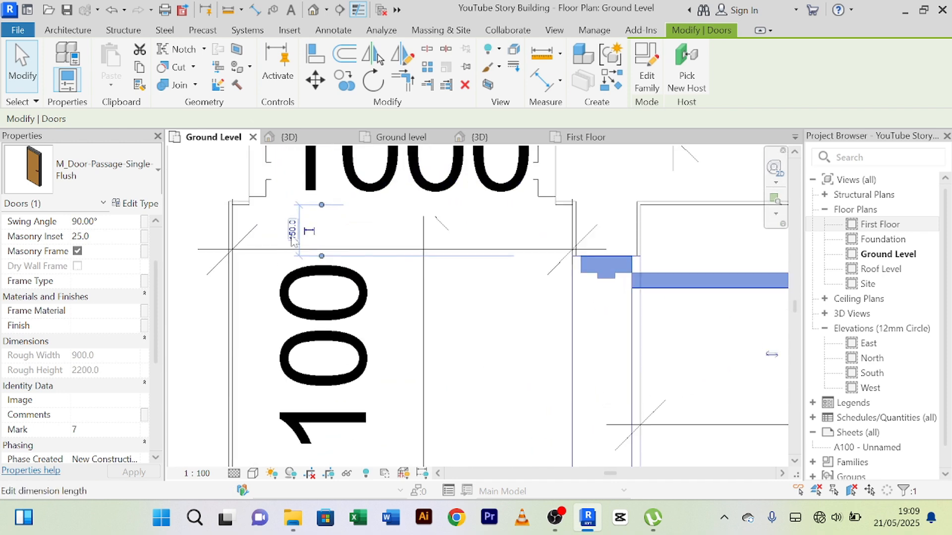
click(490, 345)
scroll(493, 347, down, 3)
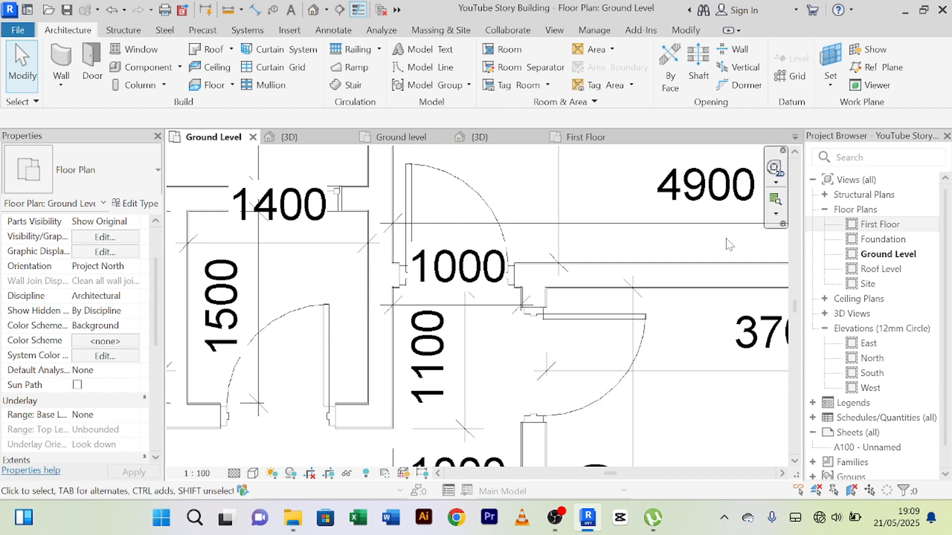
Step: Set the 3700 room's door offset from the upper wall face to 100 and deselect the door
click(605, 321)
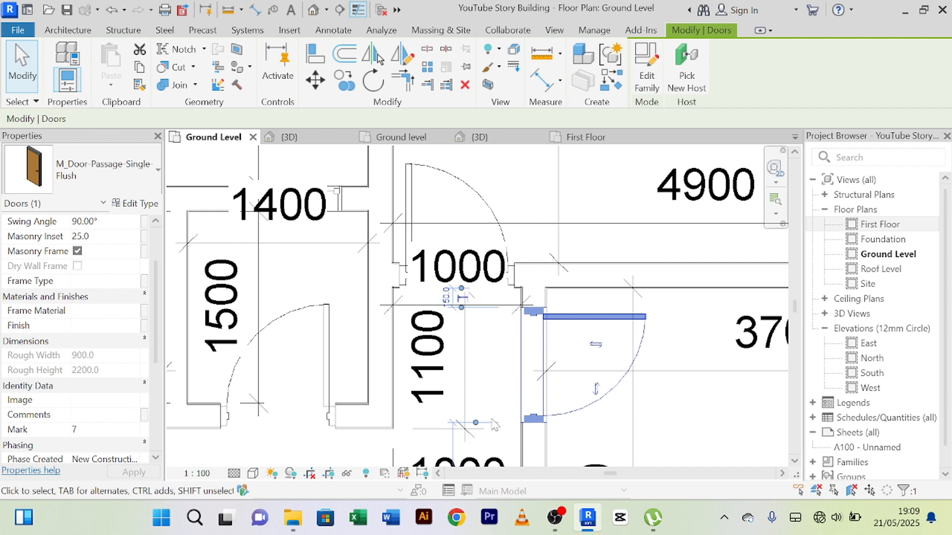
middle_drag(511, 391, 497, 349)
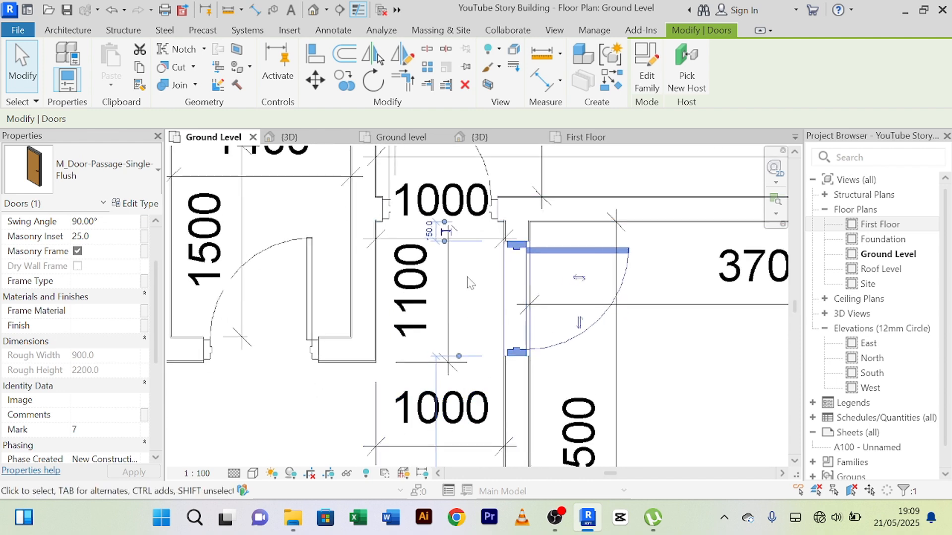
middle_drag(482, 267, 492, 326)
scroll(438, 292, up, 8)
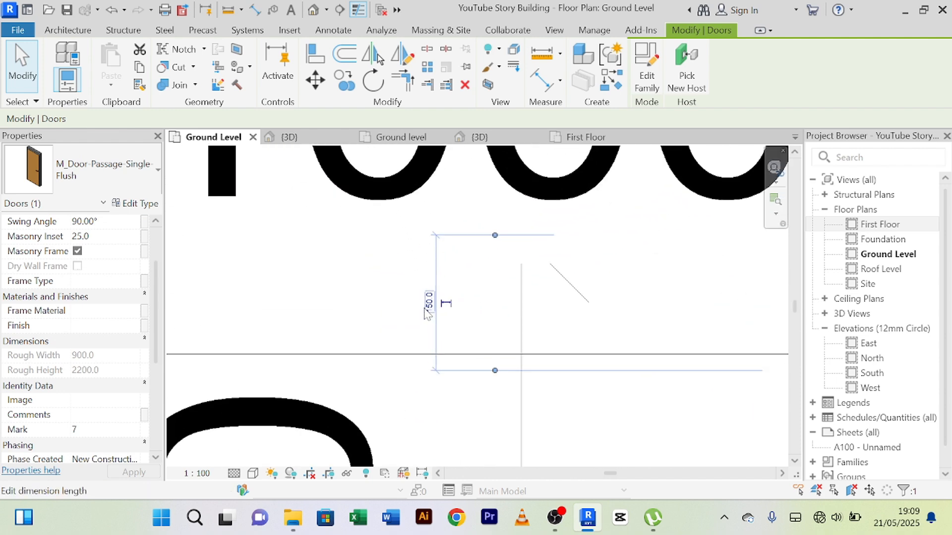
scroll(500, 261, down, 3)
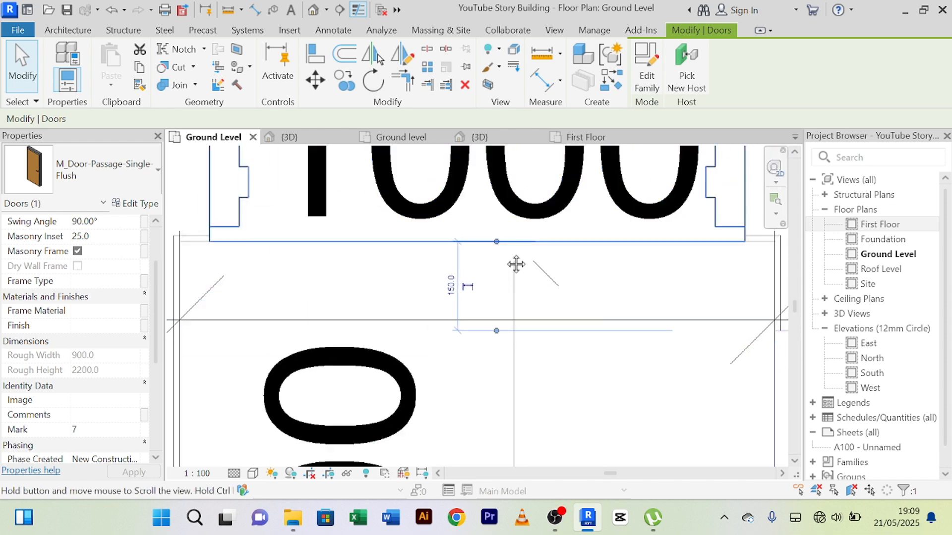
middle_drag(516, 266, 404, 305)
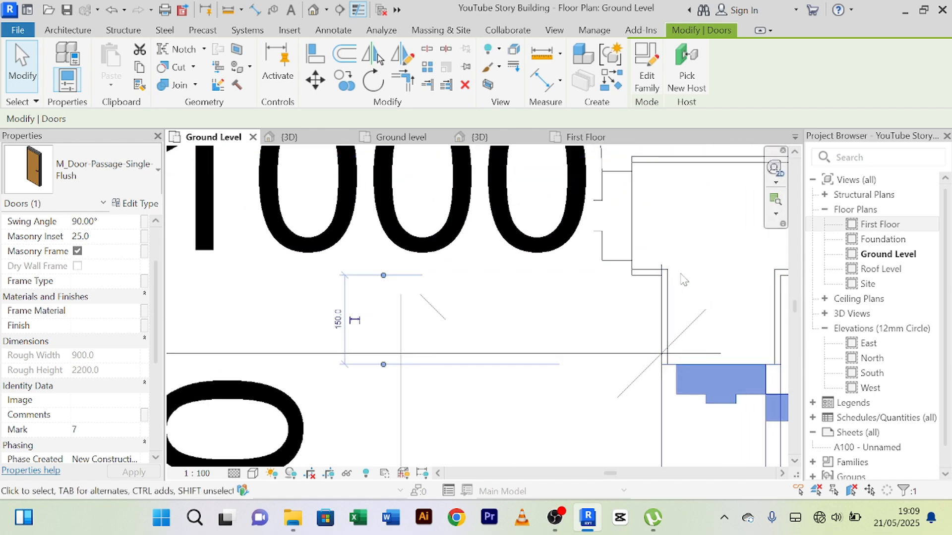
click(340, 321)
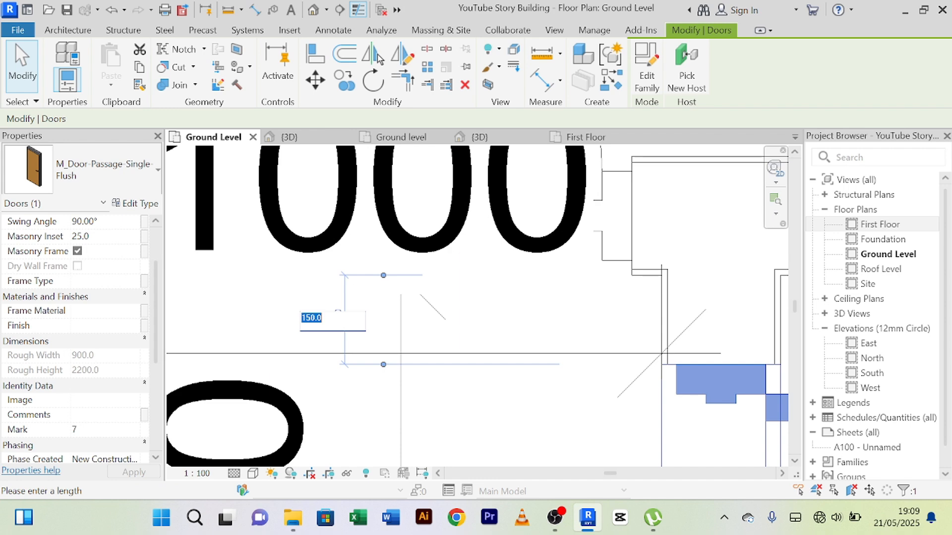
text(100)
key(Return)
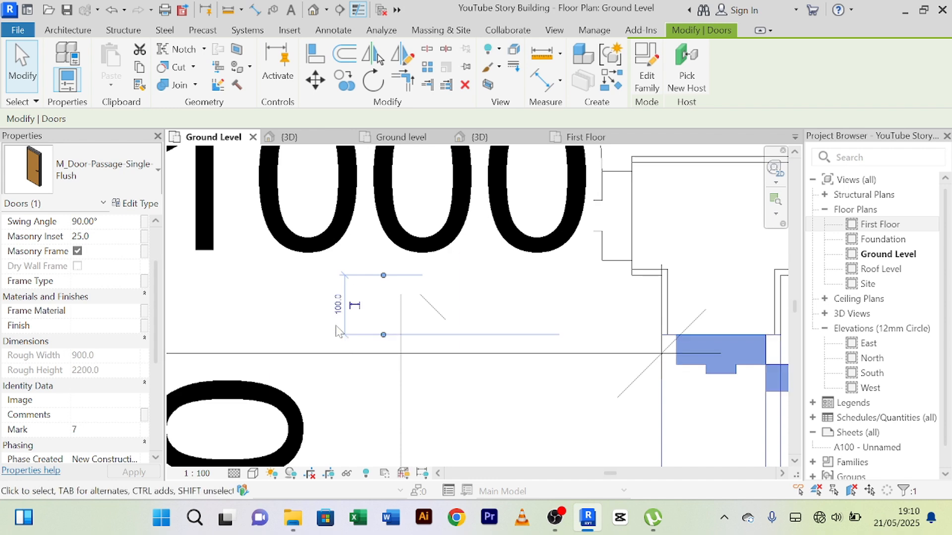
scroll(654, 416, down, 5)
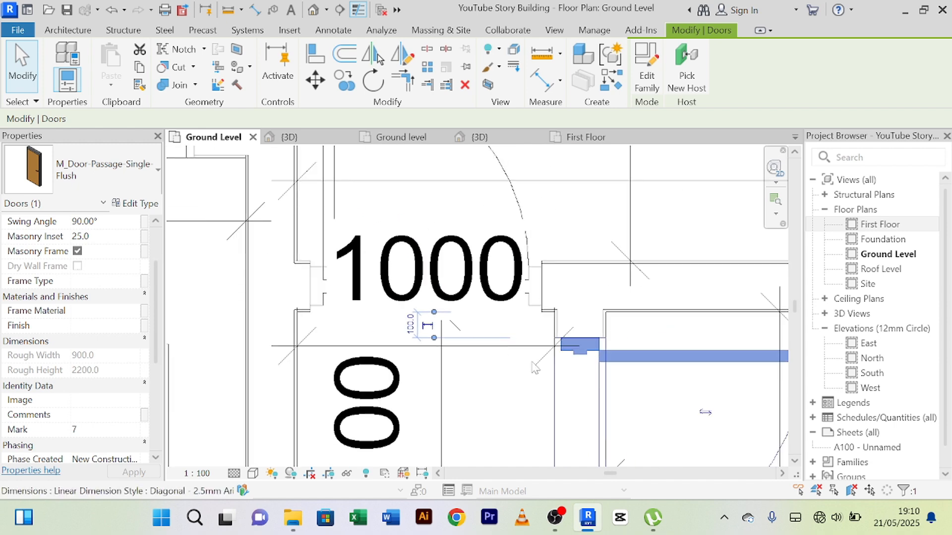
click(710, 445)
Step: Place a matching single flush door in the 5000 room's passage wall, about 300 mm below its upper corner, and end door placement
scroll(710, 445, down, 2)
middle_drag(711, 445, 505, 324)
scroll(463, 293, up, 2)
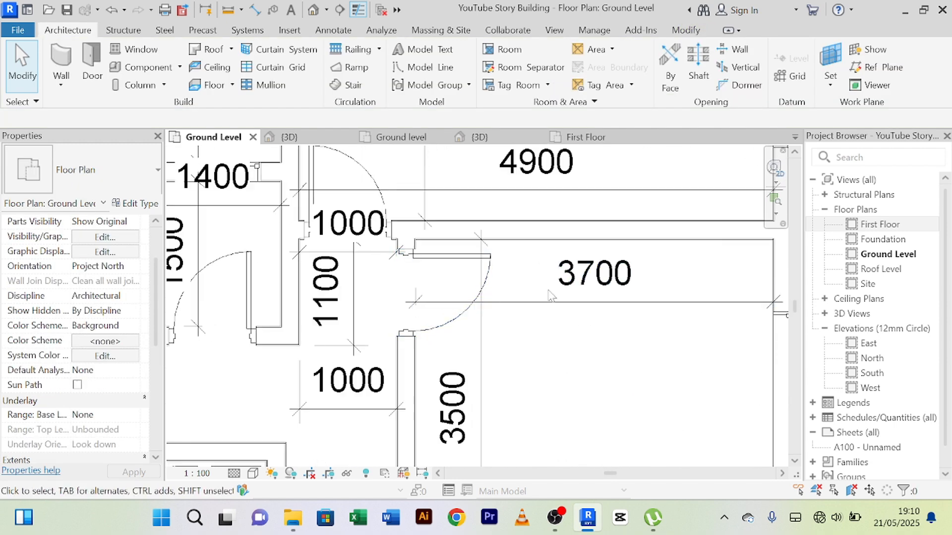
scroll(554, 293, down, 3)
scroll(593, 361, down, 2)
middle_drag(593, 366, 602, 276)
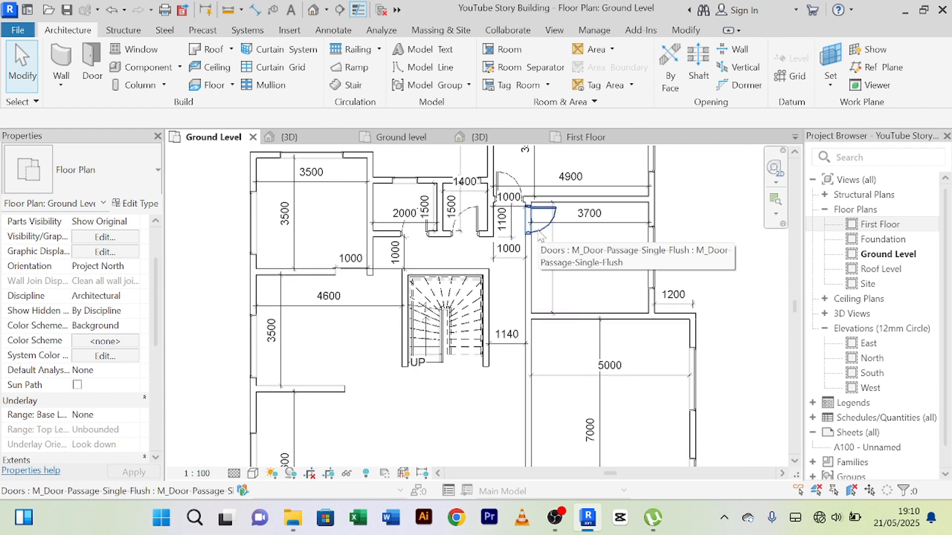
click(540, 237)
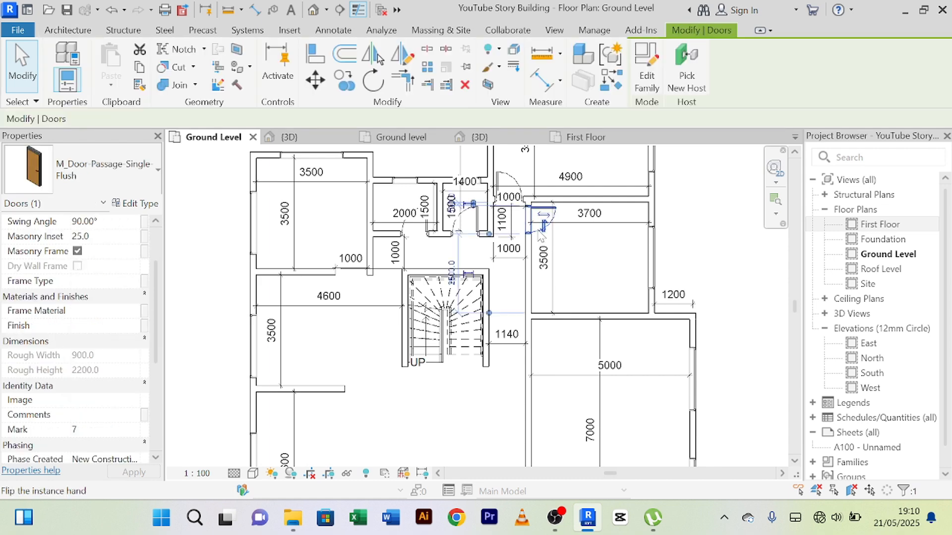
click(614, 84)
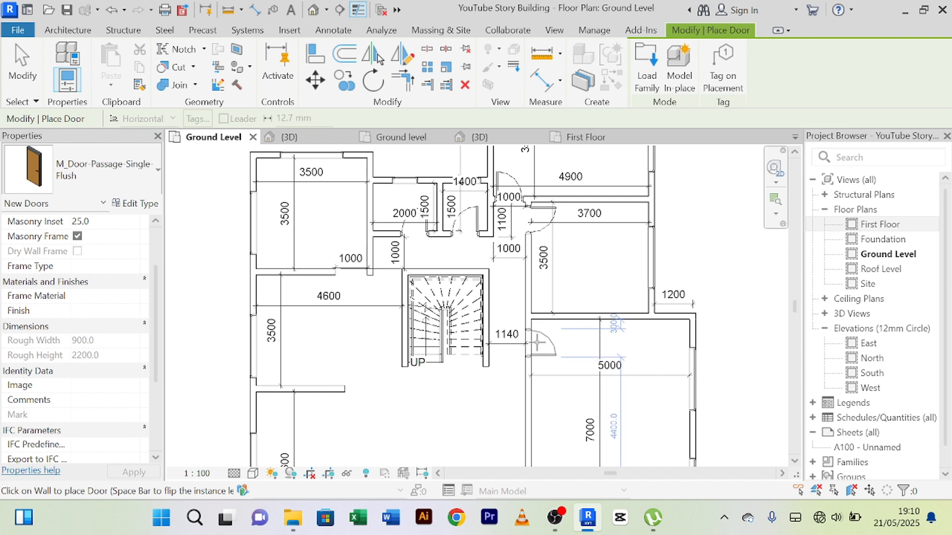
right_click(601, 279)
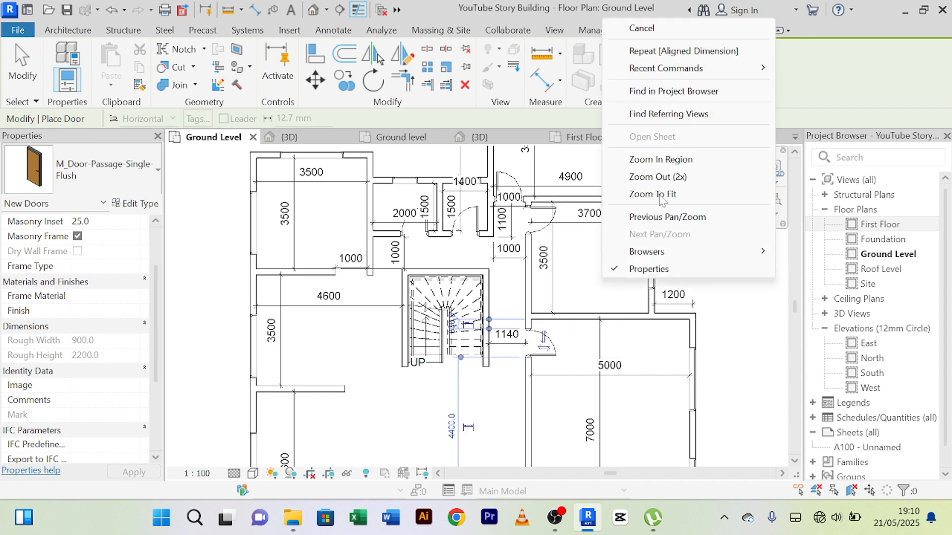
click(660, 34)
right_click(614, 273)
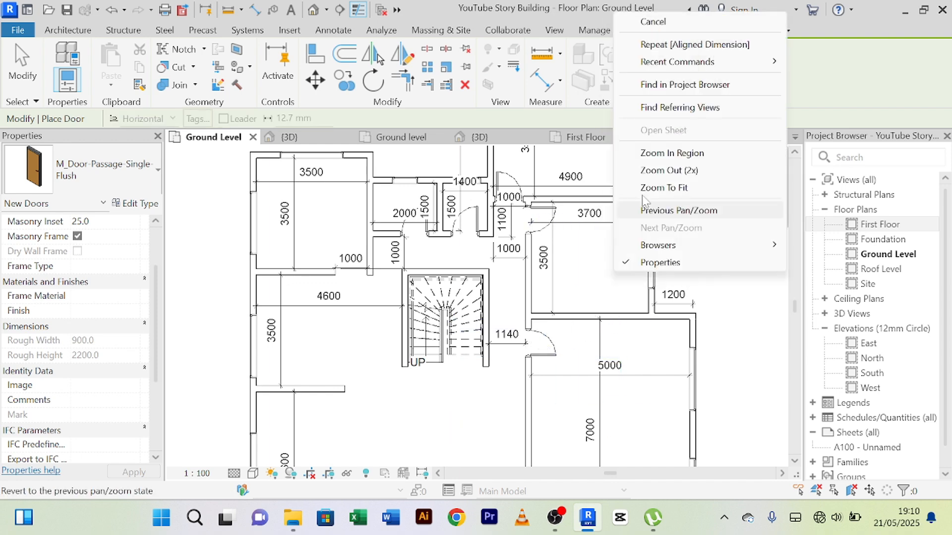
click(679, 24)
Step: Flip the hand of the 5000 room's door so its leaf hinges at the end nearest the room's upper wall
click(533, 347)
scroll(526, 350, up, 4)
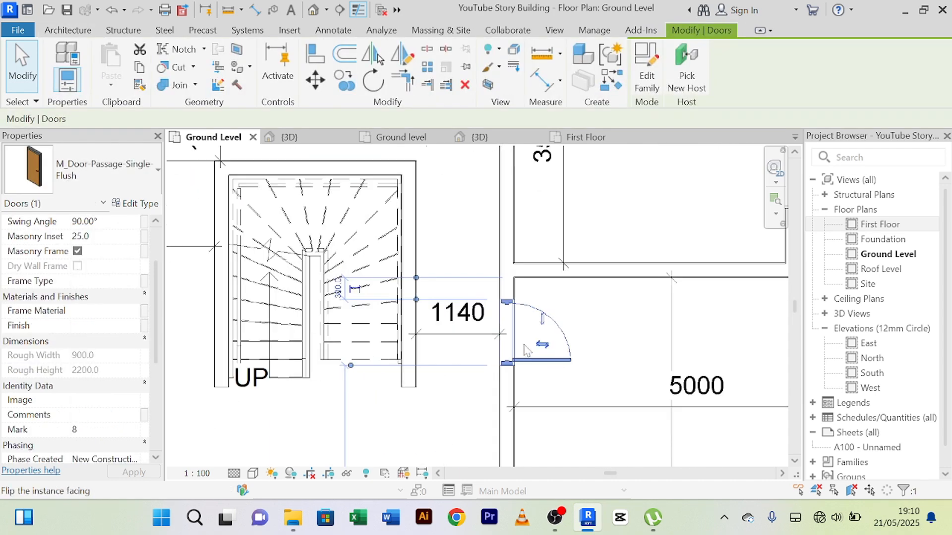
click(542, 319)
click(588, 327)
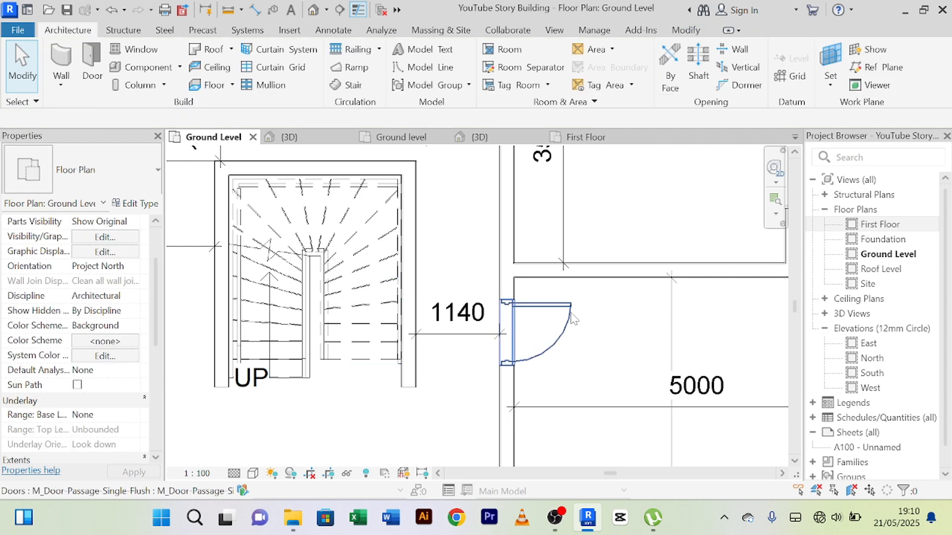
Step: Set the 5000 room's door offset from the upper wall face to 100 and deselect the door
click(570, 317)
click(426, 289)
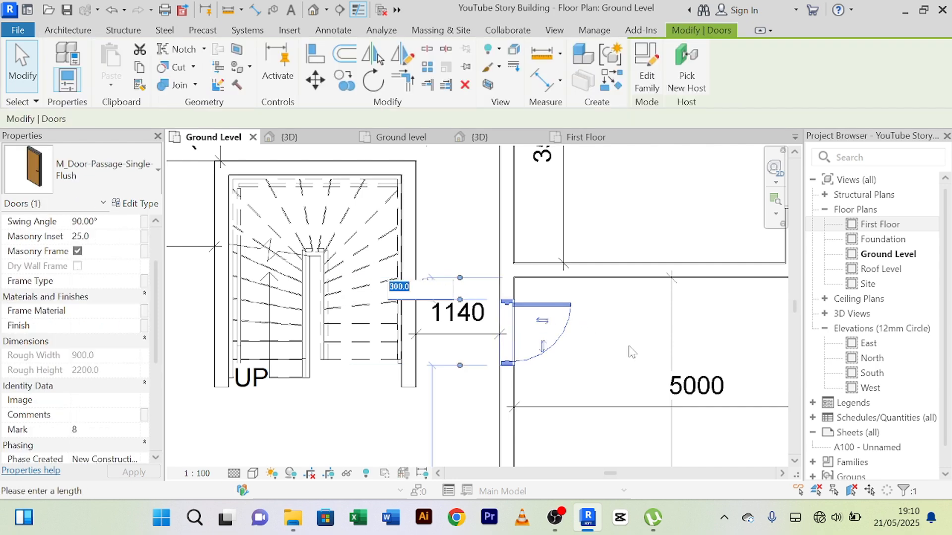
text(100)
key(Return)
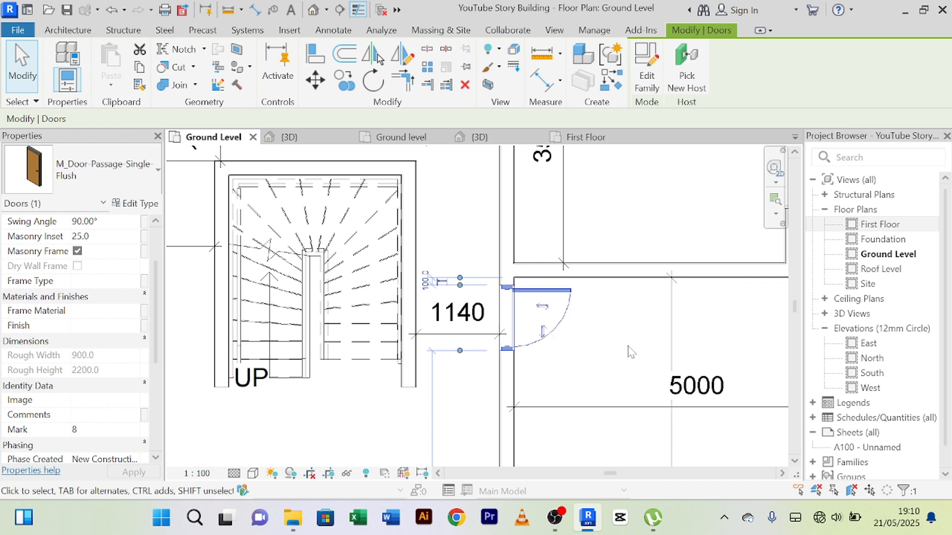
scroll(588, 292, down, 2)
click(418, 385)
Step: Set the 2000 room's door offset from the partition beside the 1400 room to 100 and deselect the door
scroll(418, 385, down, 2)
middle_drag(419, 392, 419, 366)
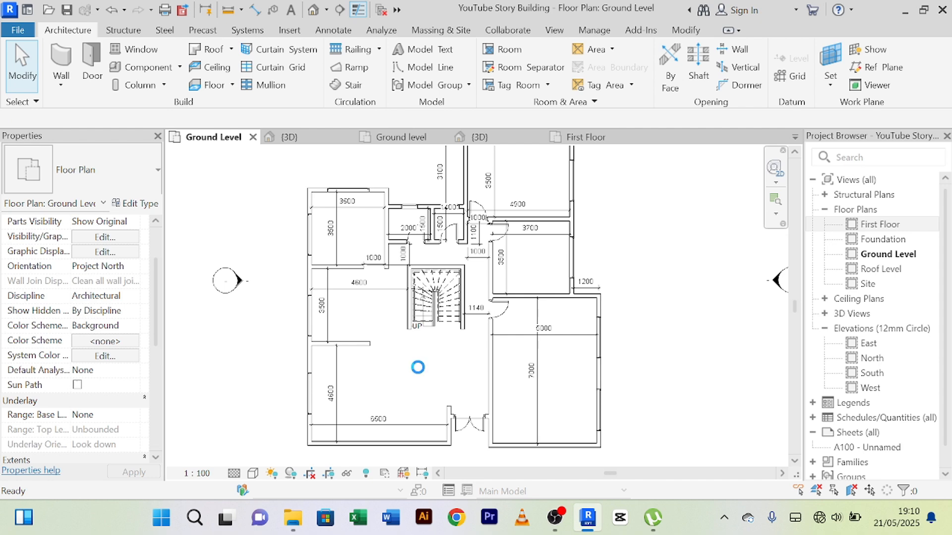
scroll(452, 256, up, 2)
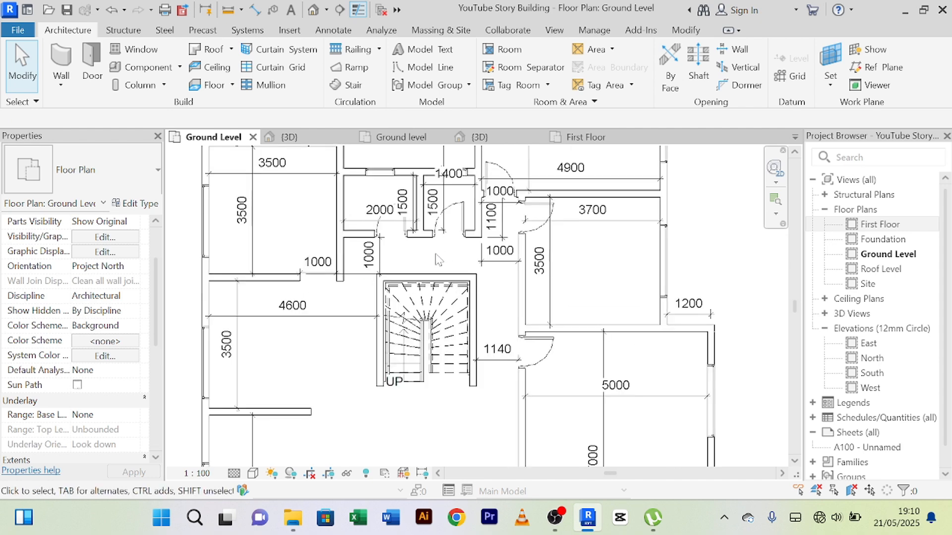
scroll(391, 241, up, 2)
scroll(403, 267, down, 1)
middle_drag(411, 274, 385, 361)
scroll(390, 301, up, 3)
scroll(389, 342, up, 2)
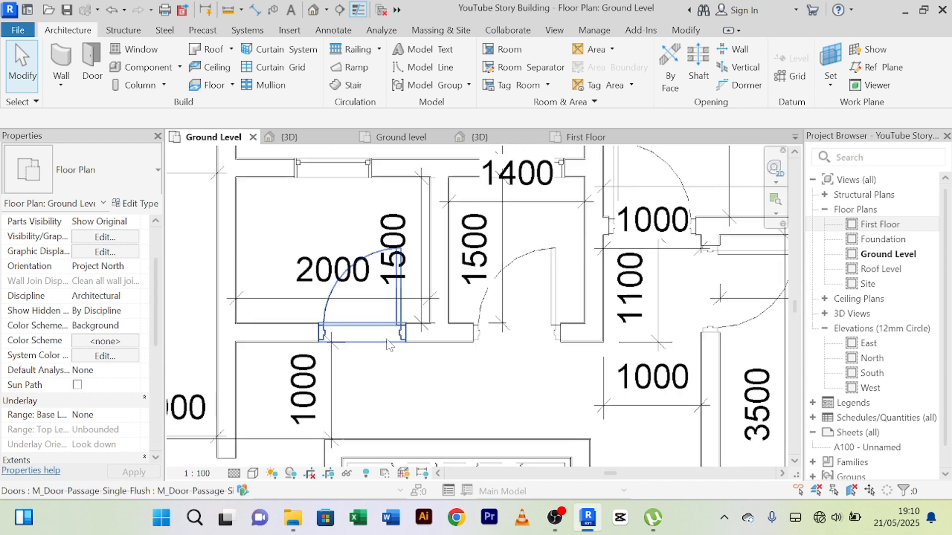
click(403, 314)
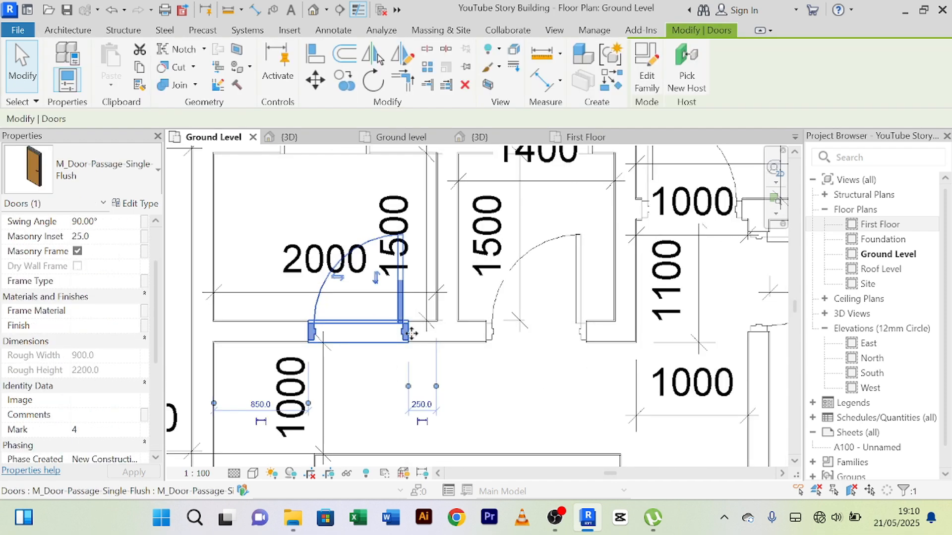
click(422, 403)
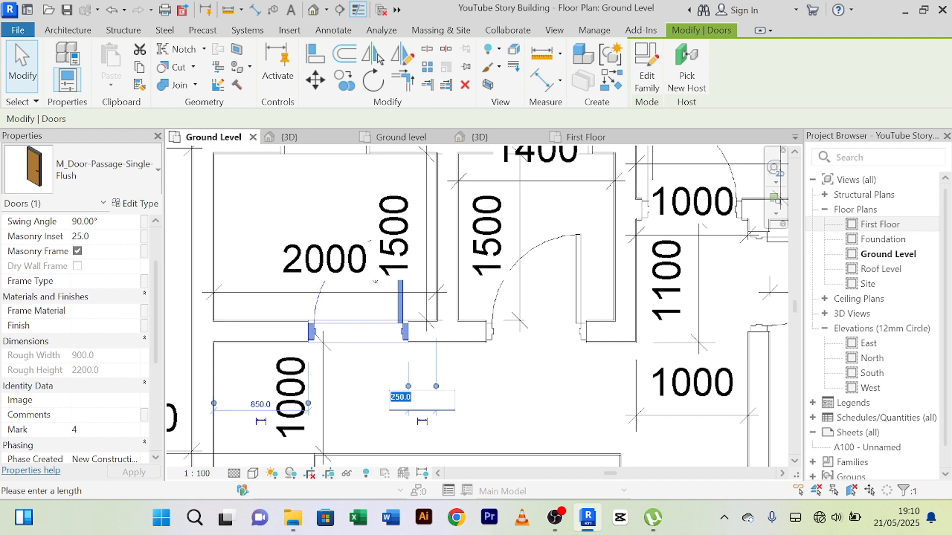
text(100)
key(Return)
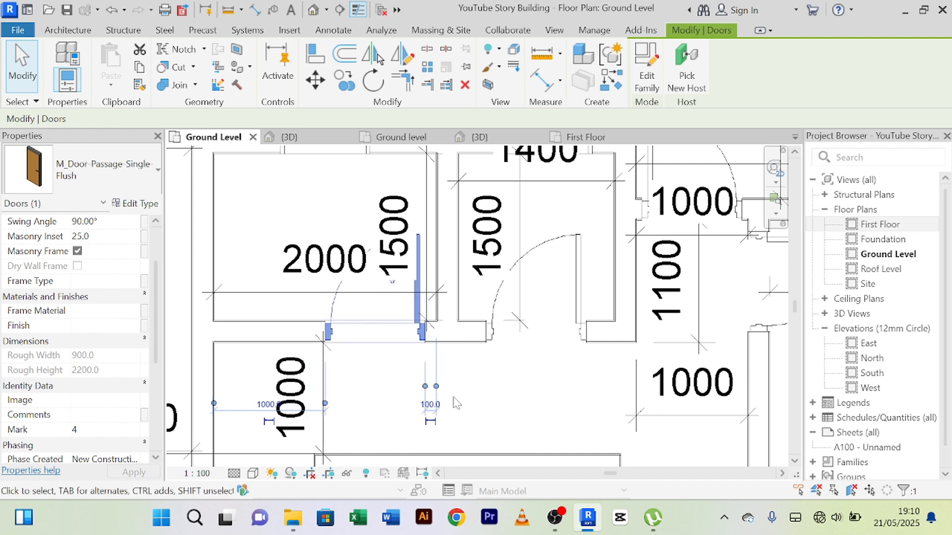
click(506, 394)
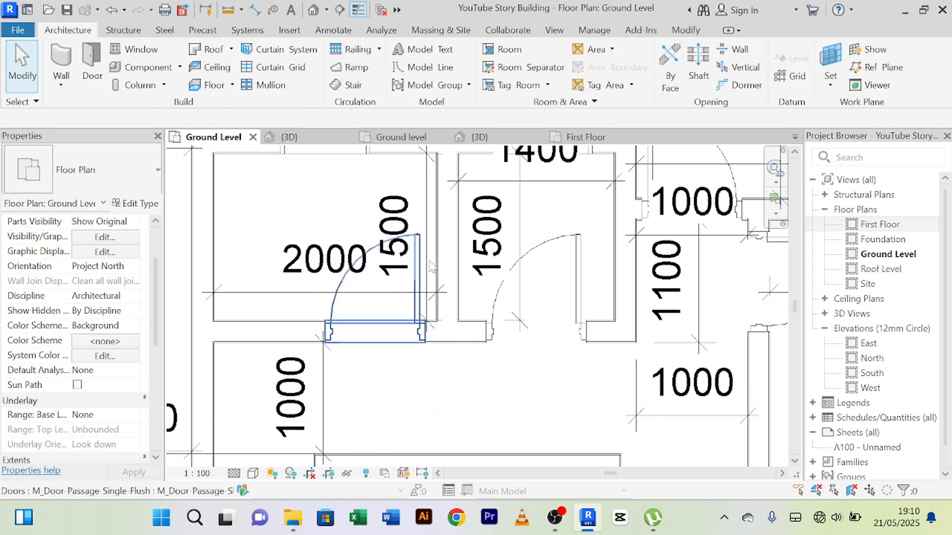
Step: Nudge the 2000 room's vertical 1500 dimension away from the door, close to the room's opposite side wall
click(429, 181)
key(Left)
key(Left)
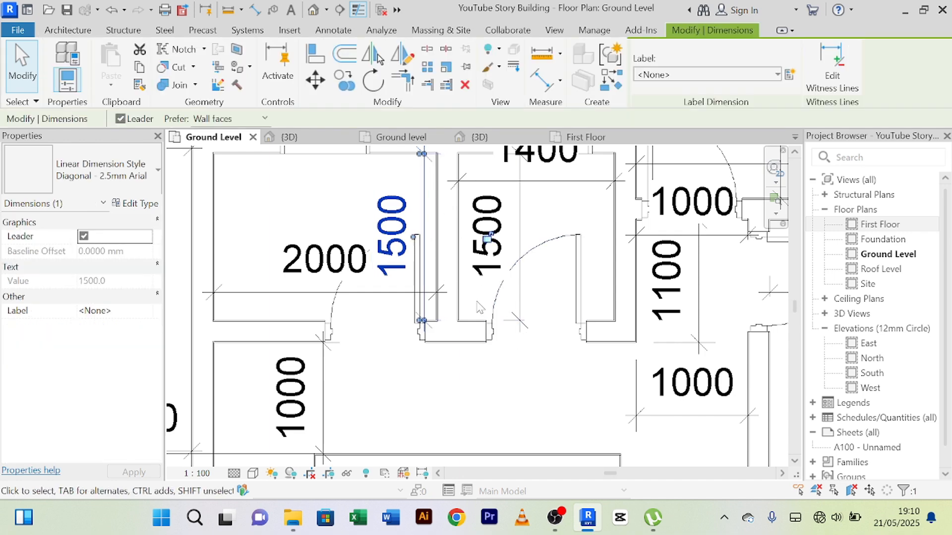
key(Left)
key(Left)
key(Left)
key(Left)
key(Left)
key(Left)
key(Left)
key(Left)
key(Left)
key(Left)
key(Left)
key(Left)
key(Left)
key(Left)
key(Left)
key(Left)
key(Left)
key(Left)
key(Left)
key(Left)
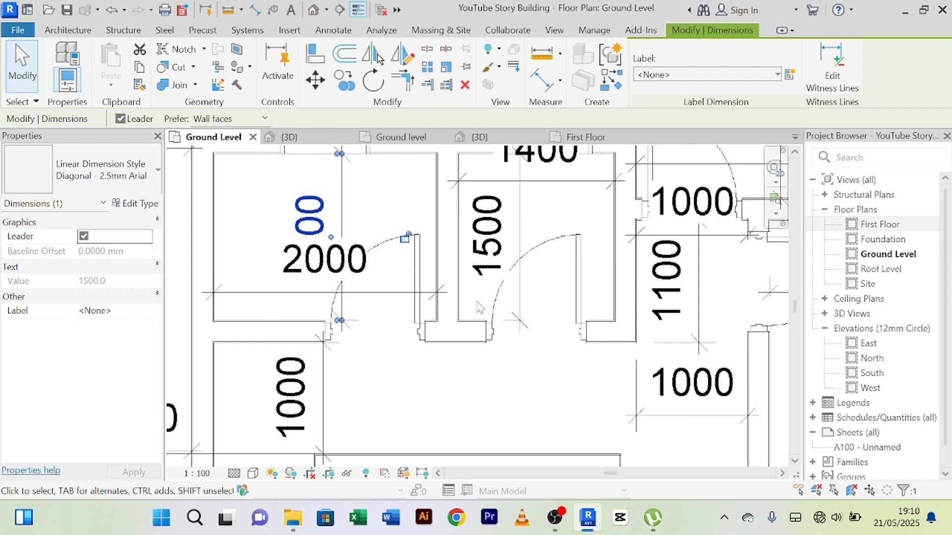
key(Left)
key(Left)
key(Left)
key(Left)
key(Left)
key(Left)
key(Left)
key(Left)
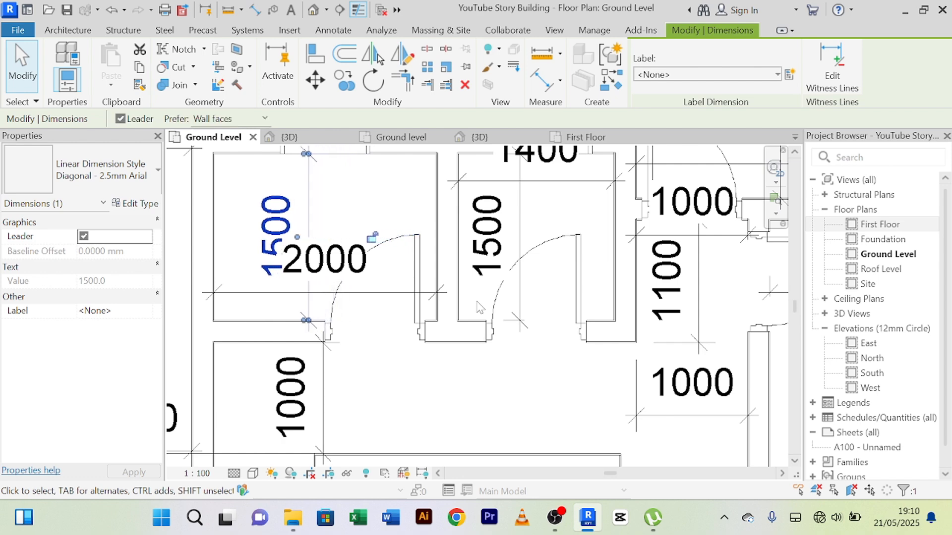
key(Left)
key(Left)
key(Left)
key(Left)
key(Left)
key(Left)
key(Left)
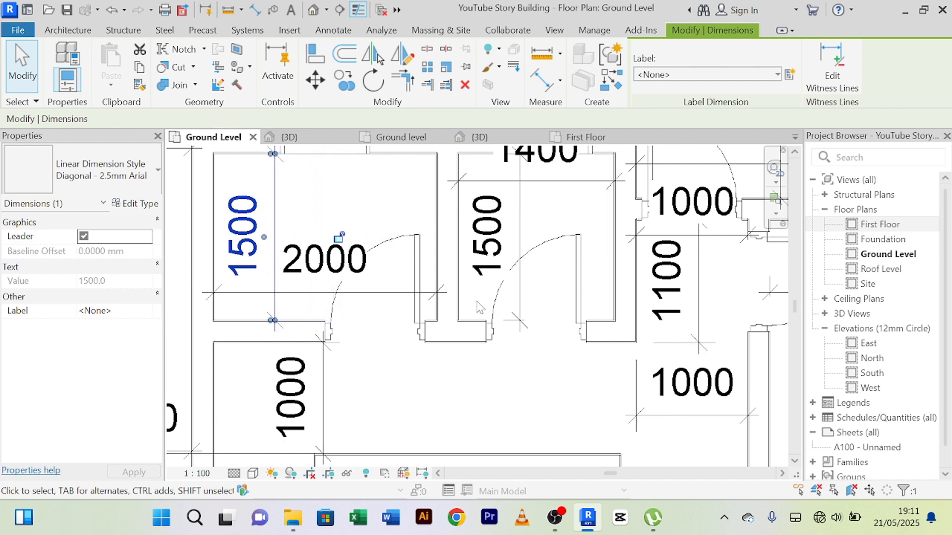
Step: Nudge the 2000 room's horizontal 2000 dimension upward until it clears the door swing, and deselect it
click(318, 293)
key(Up)
key(Up)
key(Up)
key(Up)
key(Up)
key(Up)
key(Up)
key(Up)
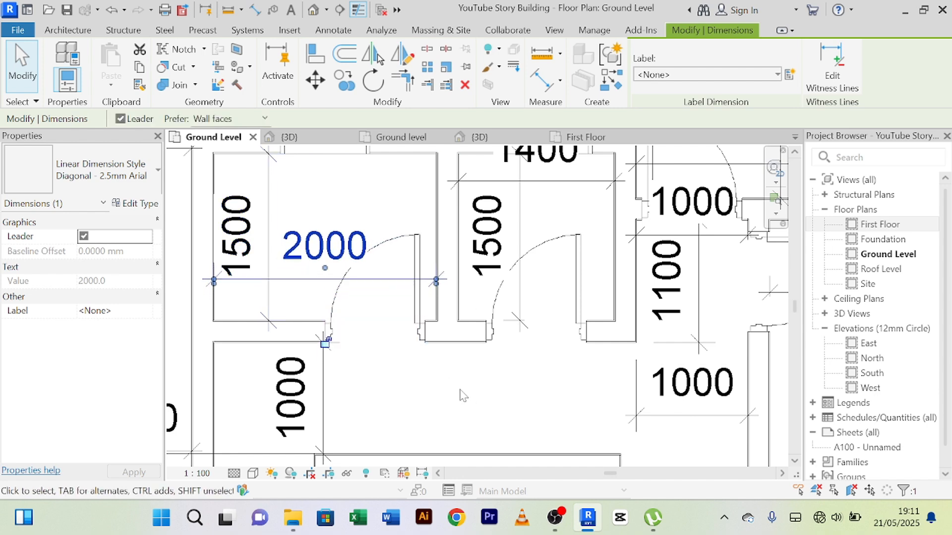
key(Up)
key(Up)
key(Up)
key(Up)
key(Up)
key(Up)
key(Up)
key(Up)
key(Up)
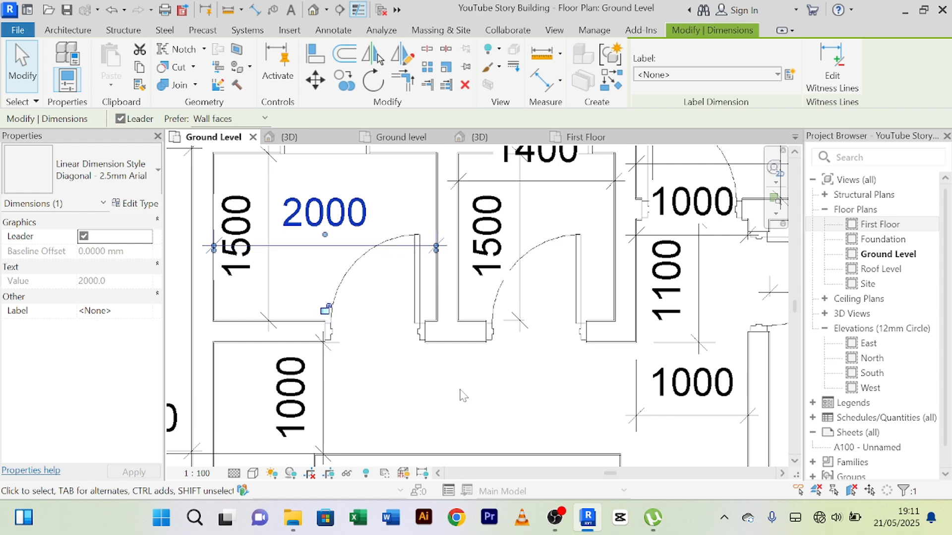
key(Up)
key(Up)
key(Up)
key(Up)
key(Up)
key(Up)
key(Up)
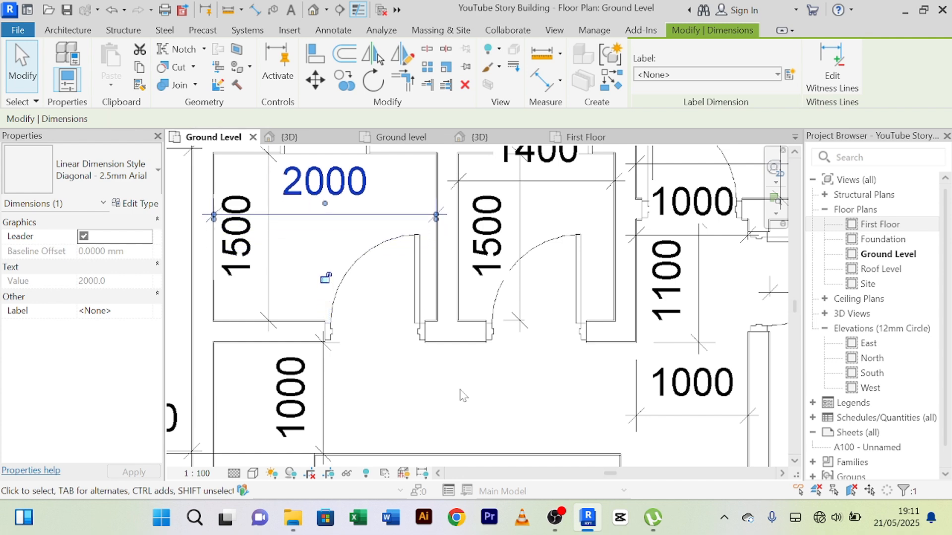
scroll(487, 368, down, 4)
click(498, 385)
Step: Examine the doors of the Ground Level rooms around the staircase and passage
middle_drag(518, 376, 483, 366)
scroll(496, 309, up, 3)
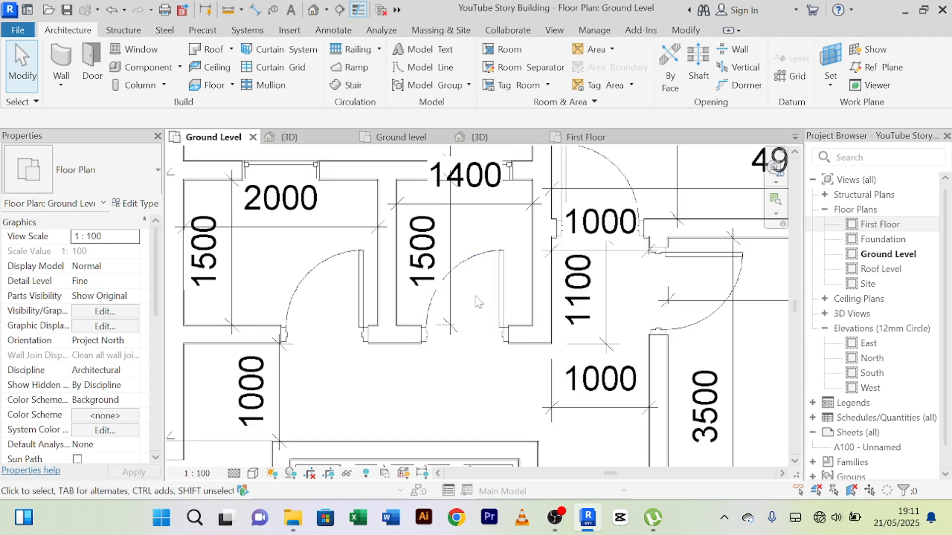
click(504, 286)
scroll(420, 385, down, 2)
click(439, 393)
middle_drag(461, 395, 435, 377)
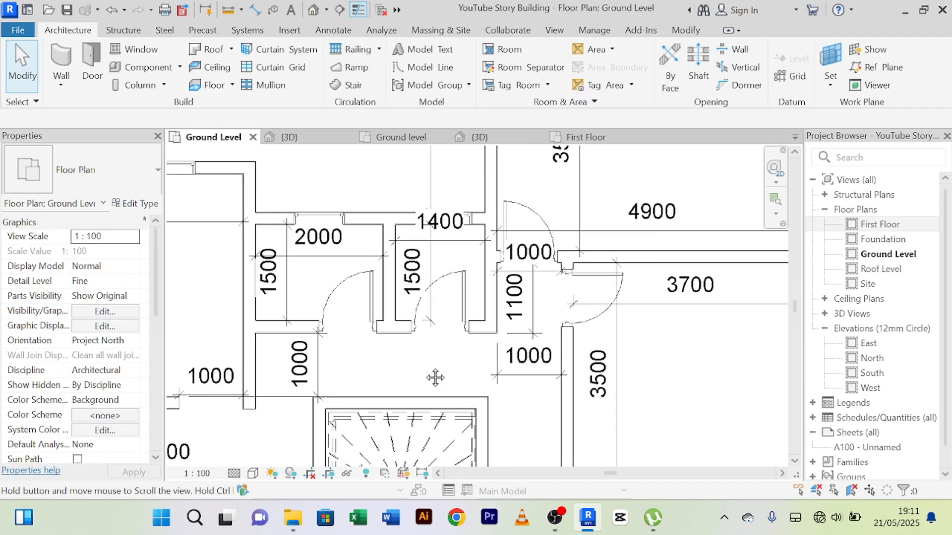
scroll(461, 315, up, 2)
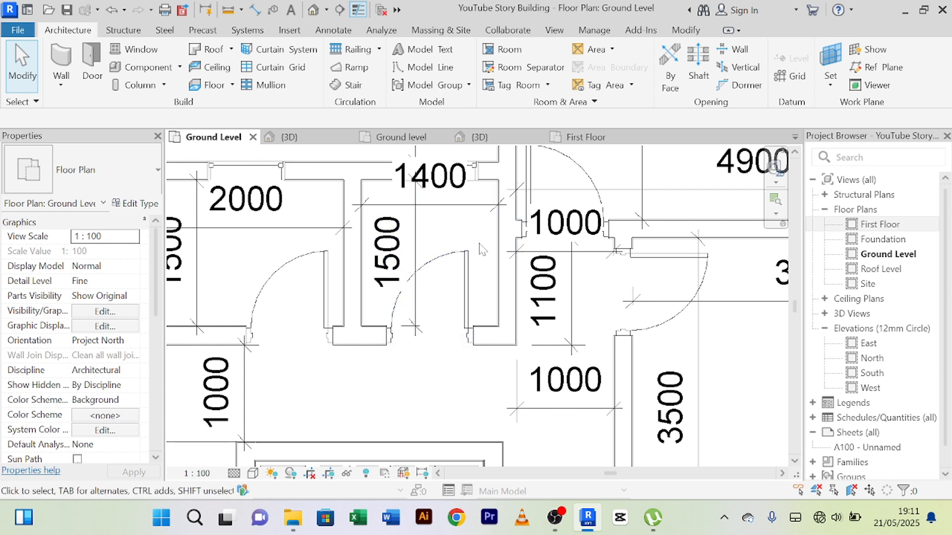
scroll(446, 233, down, 1)
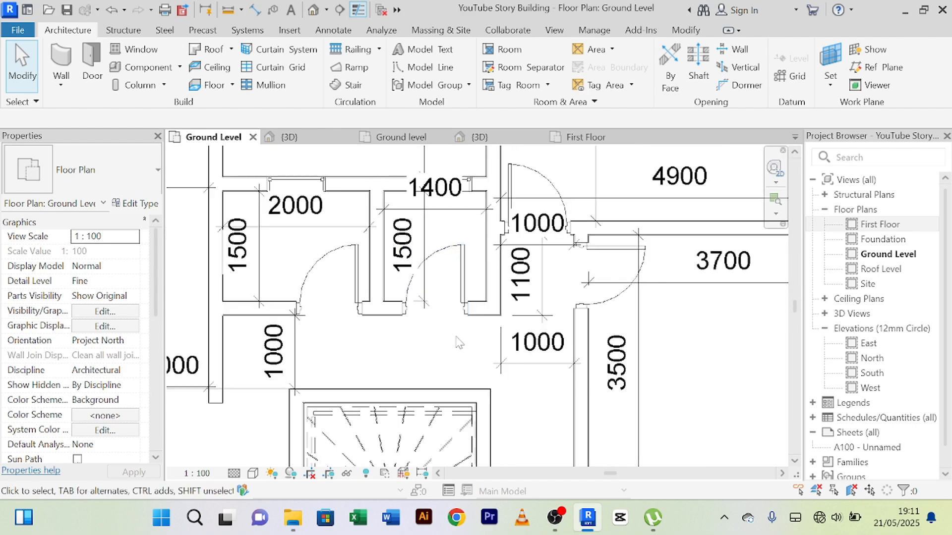
middle_drag(456, 338, 403, 267)
scroll(506, 349, down, 1)
middle_drag(491, 346, 492, 273)
scroll(490, 281, up, 1)
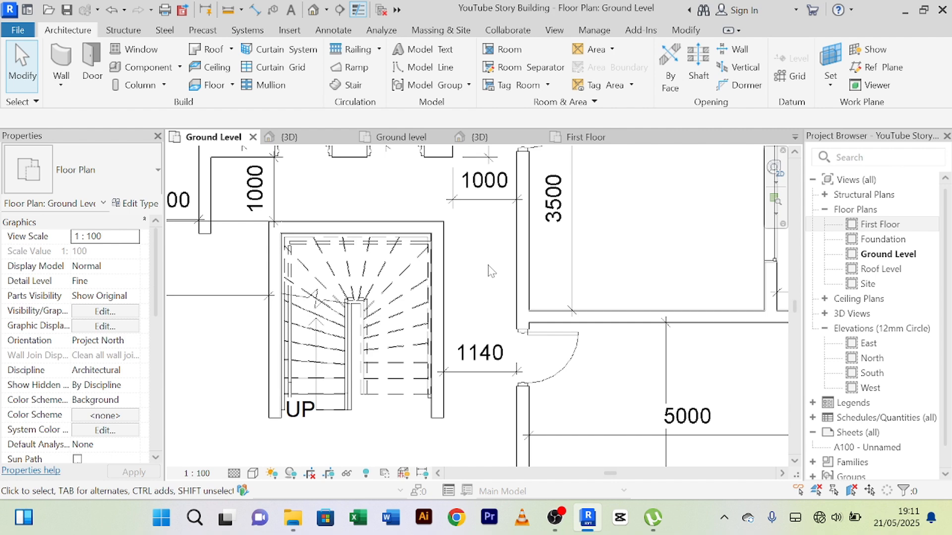
scroll(491, 271, down, 1)
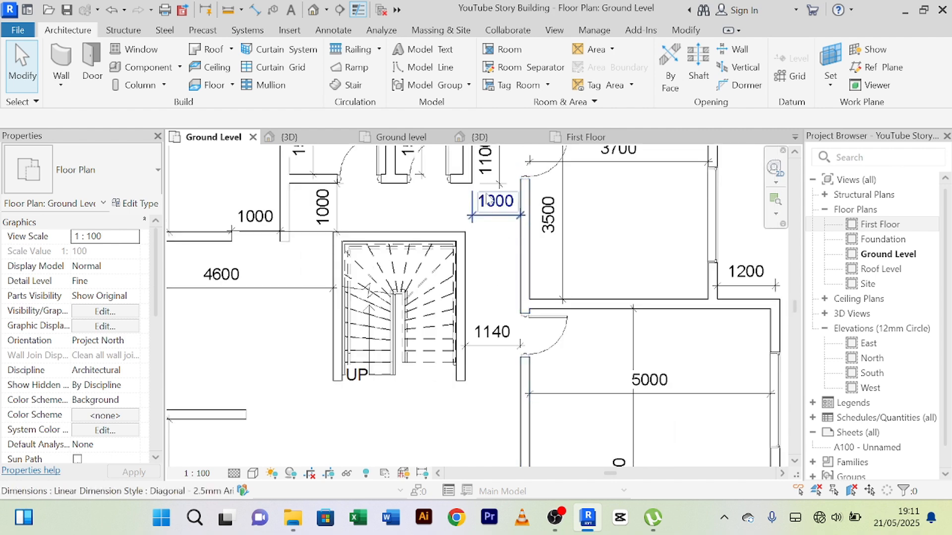
middle_drag(615, 197, 597, 265)
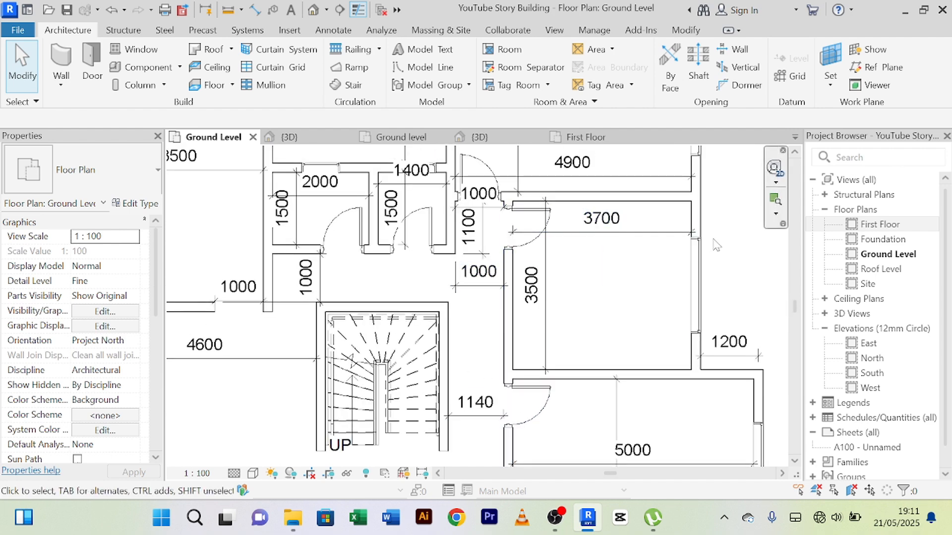
scroll(699, 258, down, 1)
middle_drag(706, 251, 584, 258)
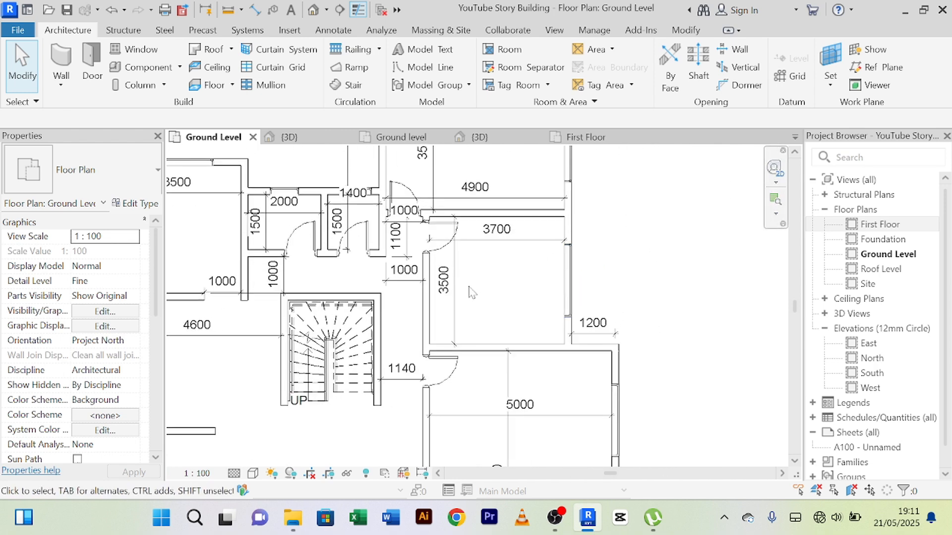
middle_drag(494, 292, 578, 243)
scroll(577, 241, down, 1)
Step: Using the 5000 room's door type, place First Floor doors in the stair-side walls of the 2600 room and the small room beside it
click(539, 315)
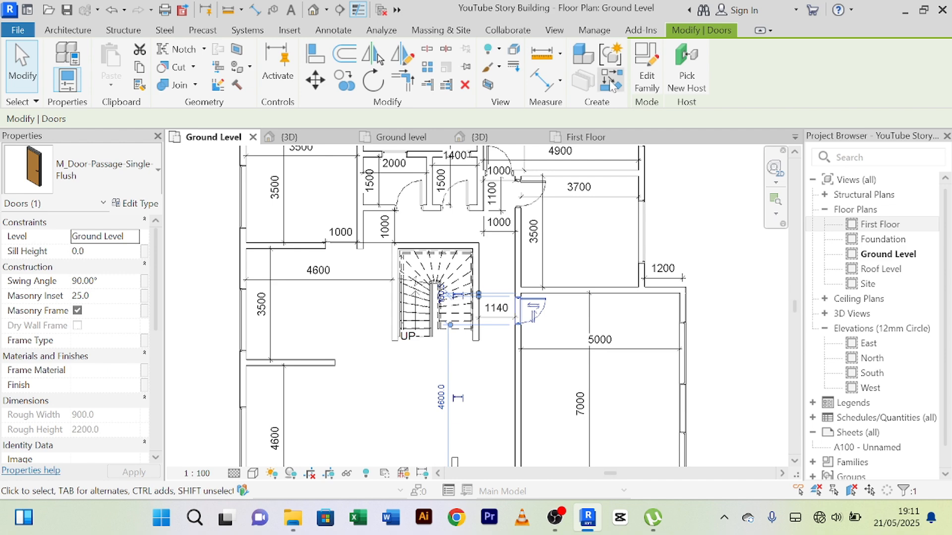
click(613, 85)
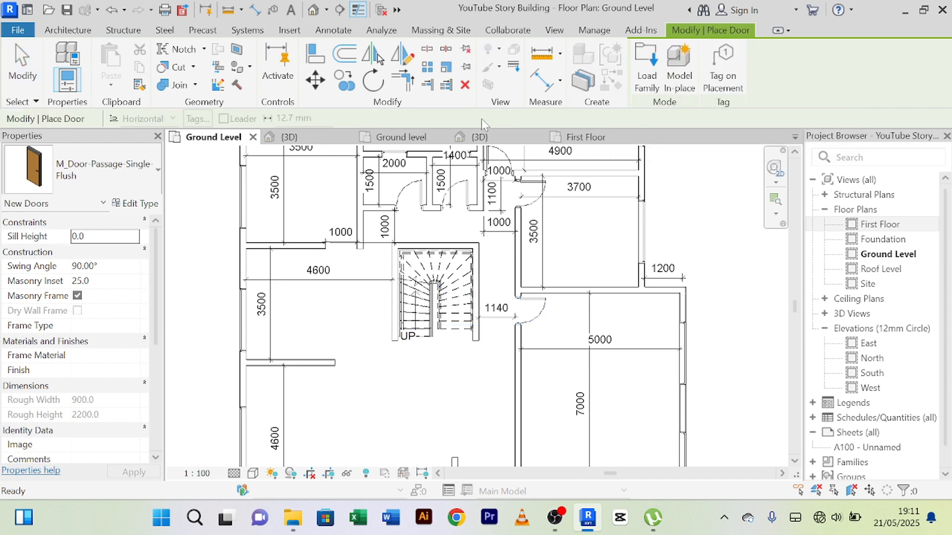
click(593, 140)
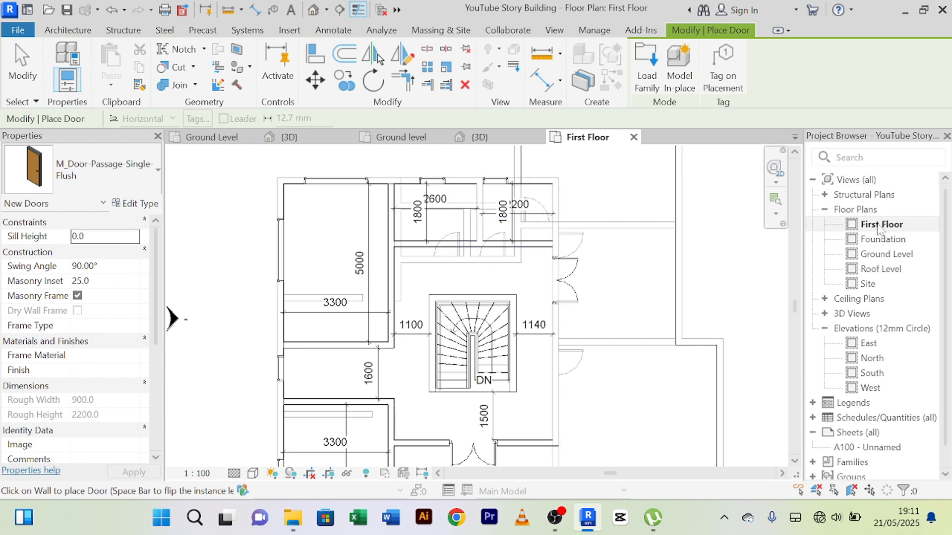
middle_drag(507, 250, 502, 277)
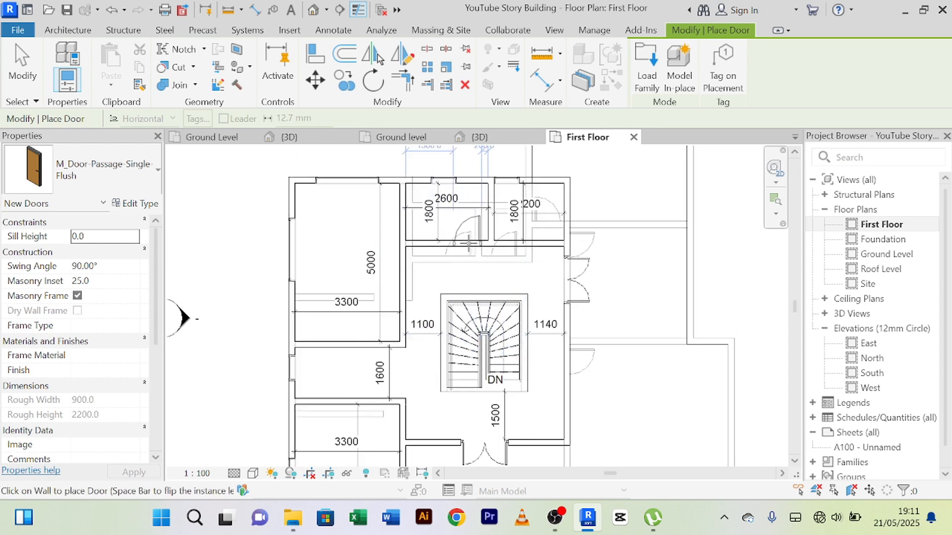
click(469, 242)
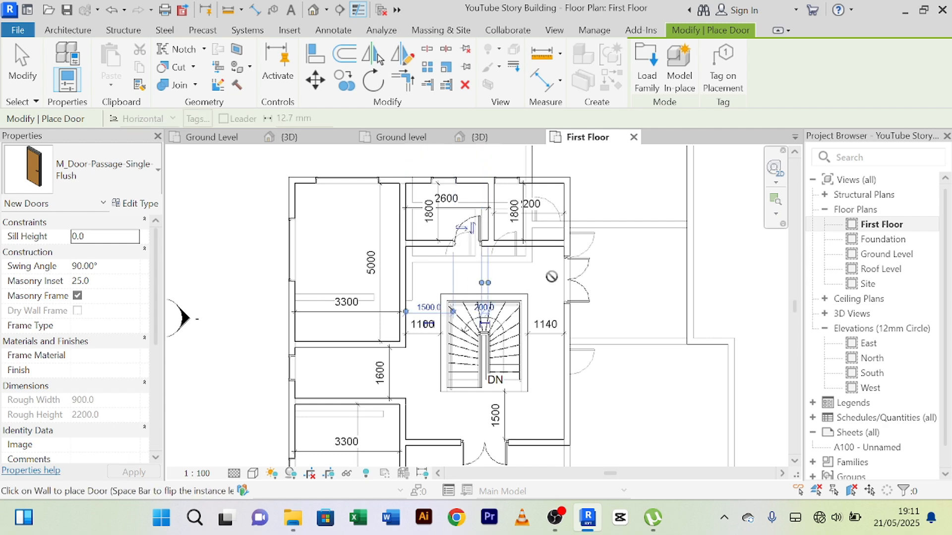
click(514, 237)
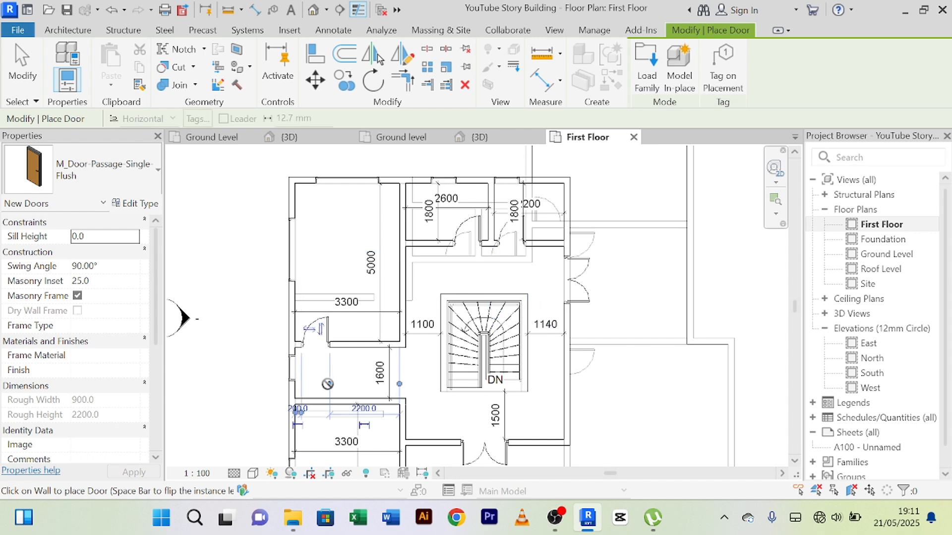
Step: Place matching doors for both 3300 rooms along the 1600 passage, about 200 mm from the outer wall, and end door placement
middle_drag(322, 384, 343, 287)
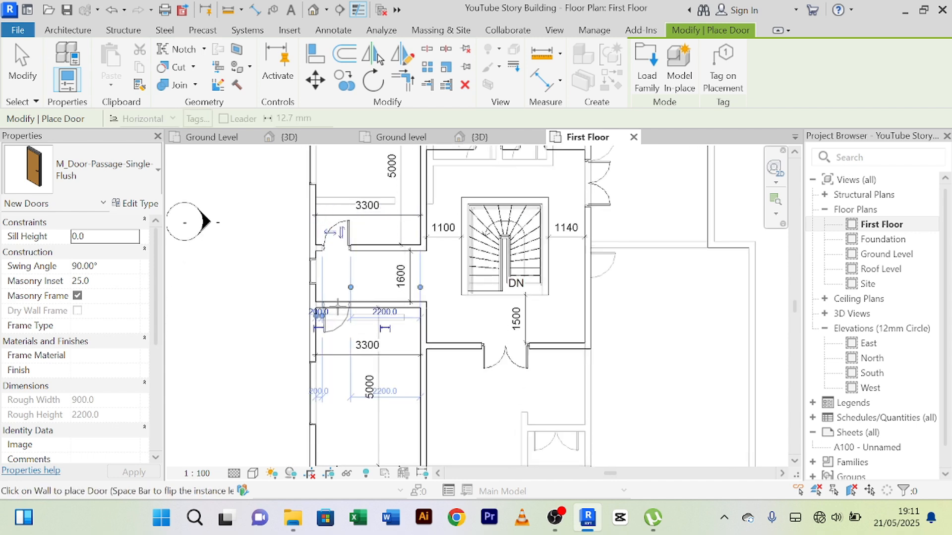
right_click(461, 310)
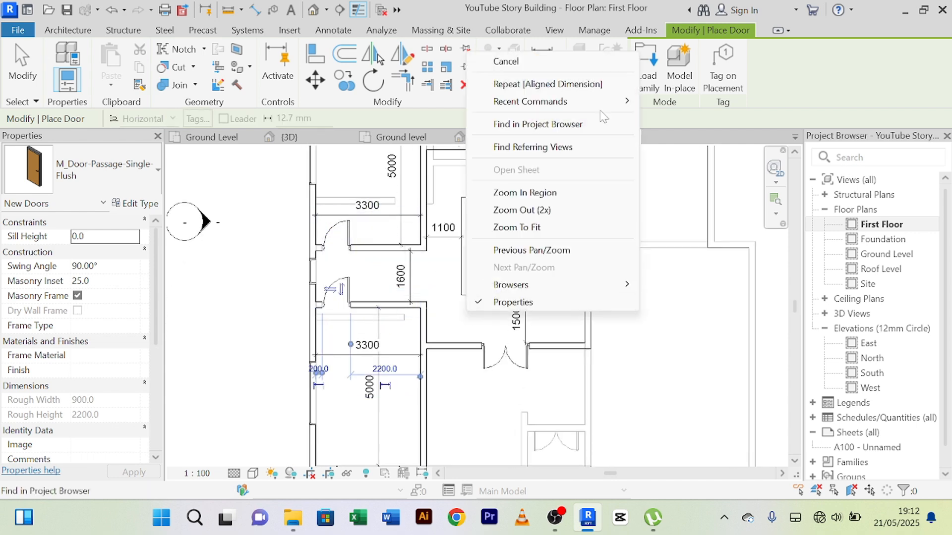
click(500, 59)
right_click(457, 308)
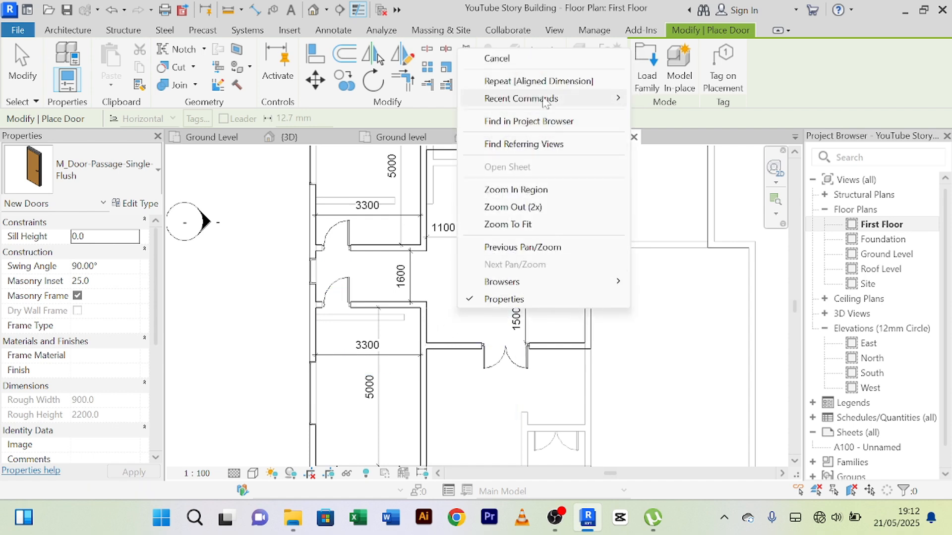
click(496, 58)
Step: Flip the lower 3300 room's door so it swings into the room and hinges near the outer wall, and deselect it
scroll(347, 280, up, 3)
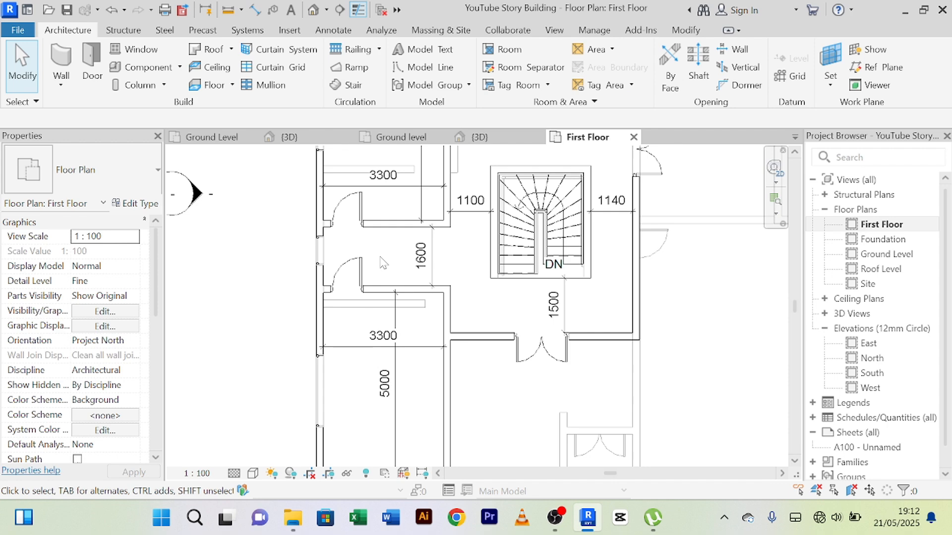
click(360, 273)
scroll(356, 276, up, 3)
click(354, 274)
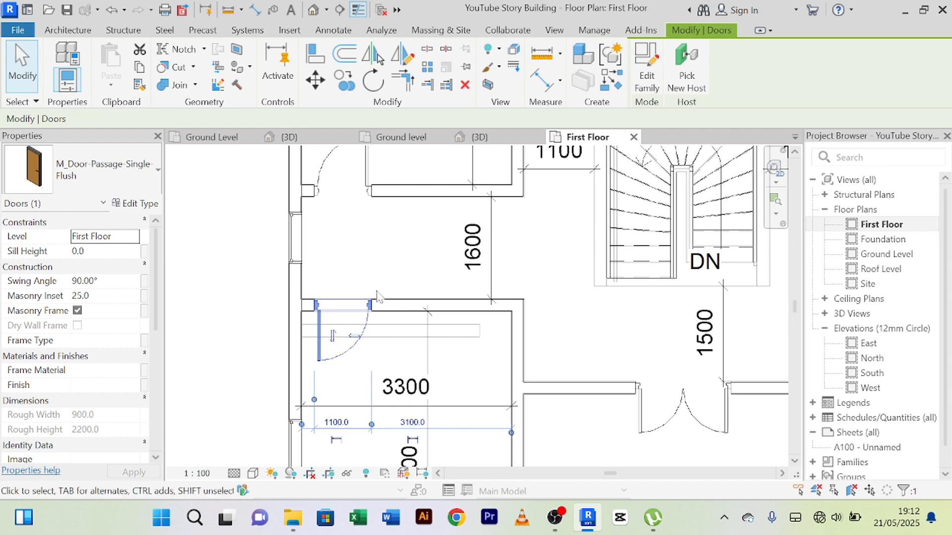
click(388, 266)
Step: Flip the hand of the upper 3300 room's door so its leaf hinges near the outer wall
middle_drag(389, 265, 364, 354)
scroll(393, 287, down, 1)
scroll(400, 263, down, 1)
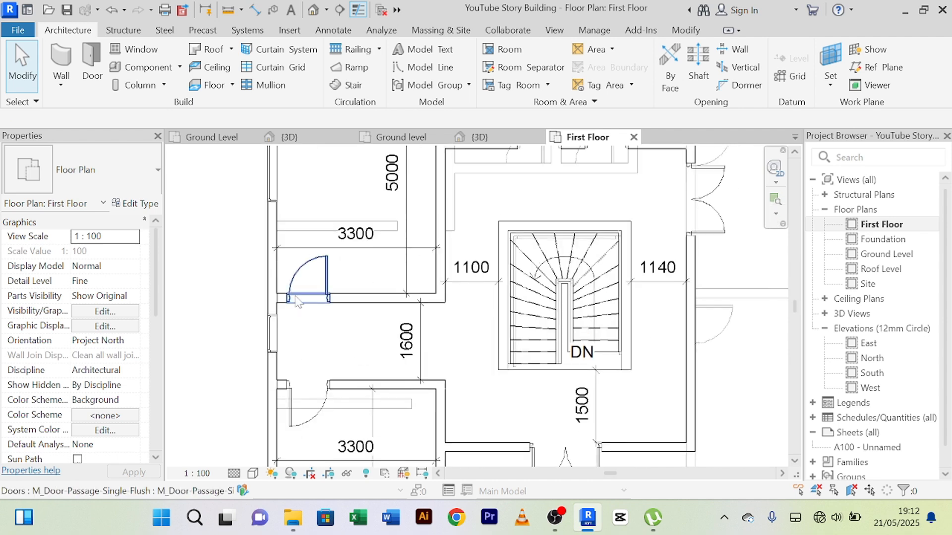
click(329, 279)
click(316, 275)
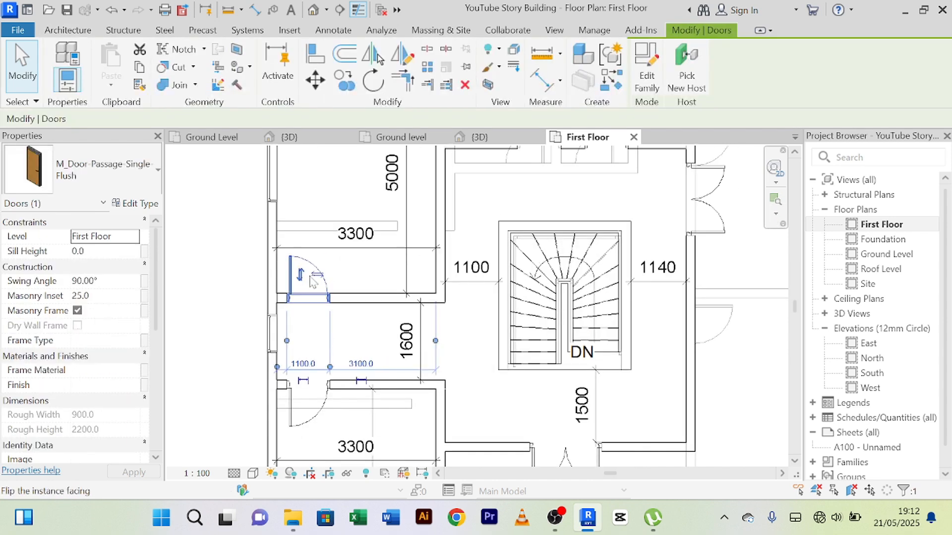
Step: Set the upper 3300 room's door 100 mm from the outer wall and deselect it
click(360, 268)
middle_drag(367, 280, 428, 212)
click(353, 216)
scroll(346, 242, up, 2)
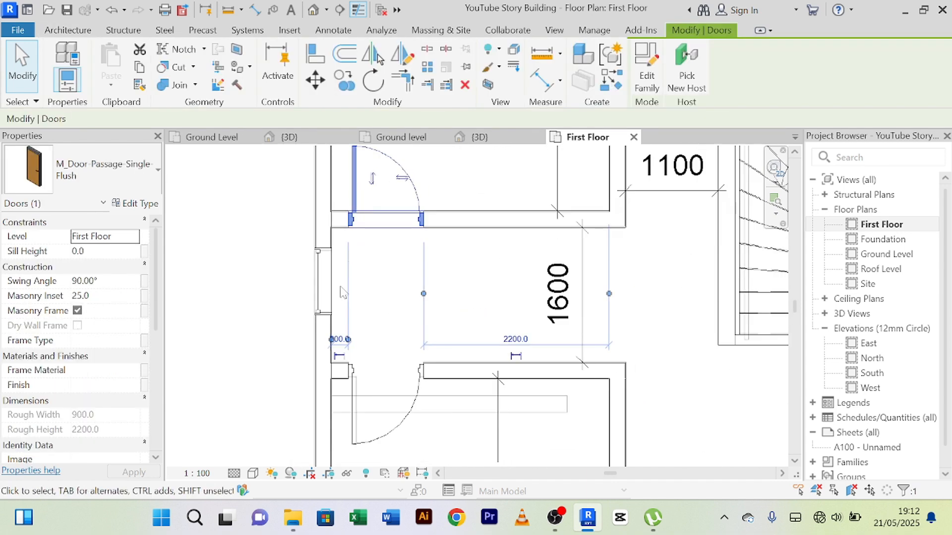
scroll(341, 292, up, 2)
middle_drag(361, 311, 385, 216)
scroll(383, 252, down, 1)
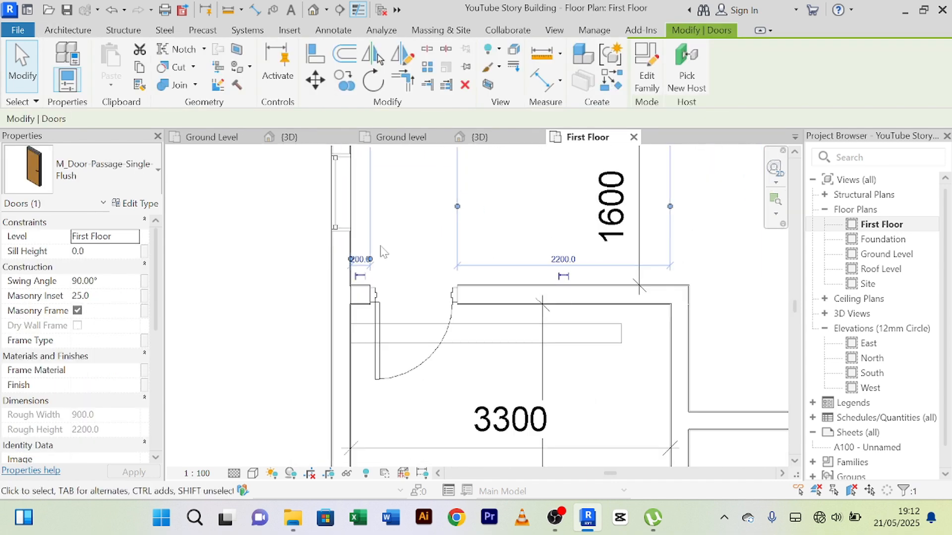
scroll(383, 252, up, 1)
click(346, 276)
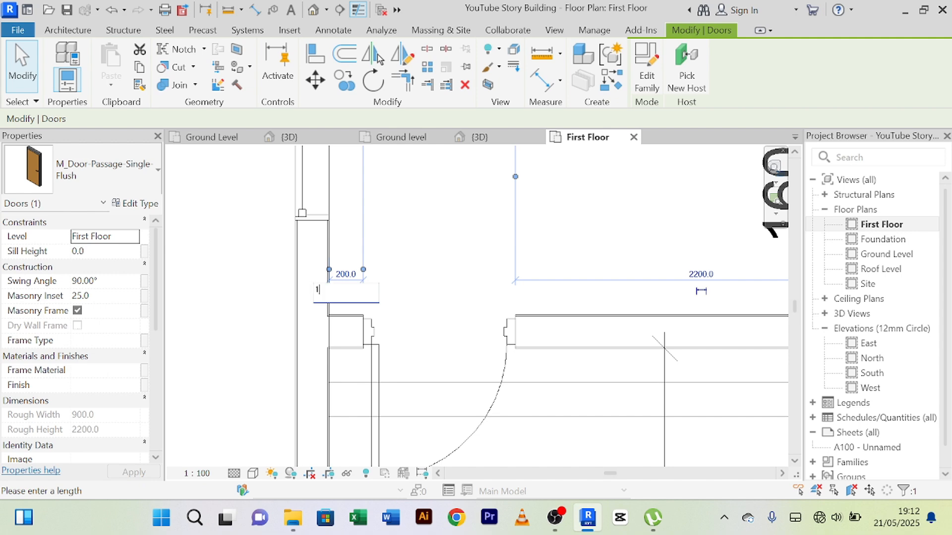
key(Return)
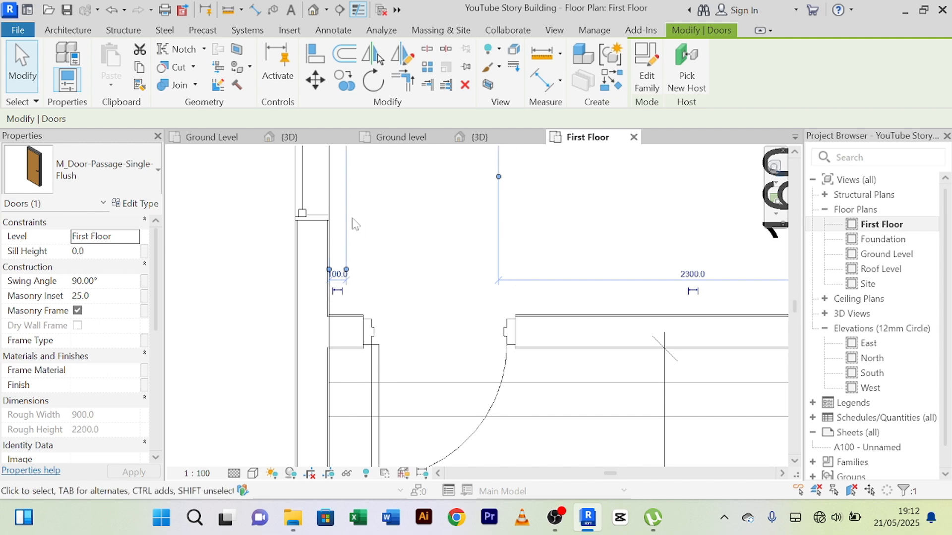
scroll(355, 224, down, 3)
key(Escape)
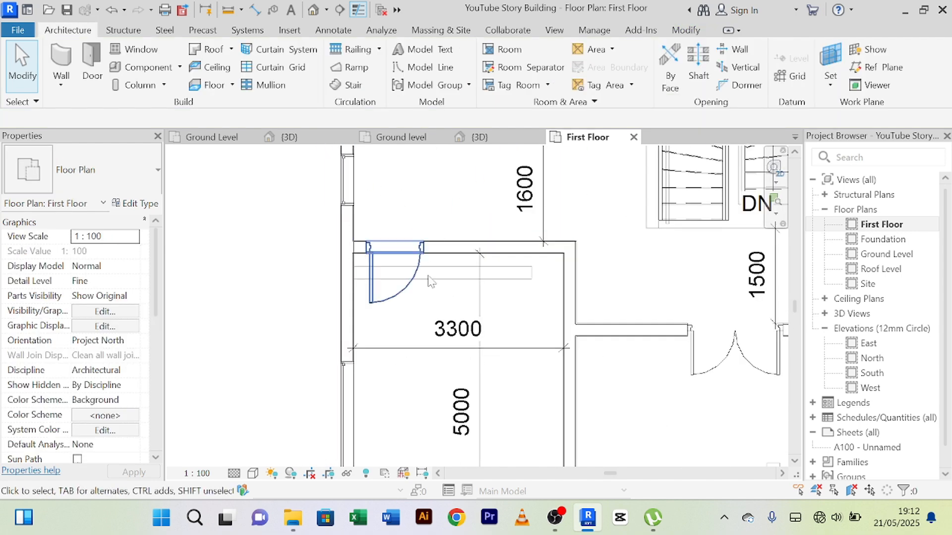
Step: Set the lower 3300 room's door to a 100 mm offset from the outer wall and deselect it
click(406, 295)
scroll(377, 287, up, 4)
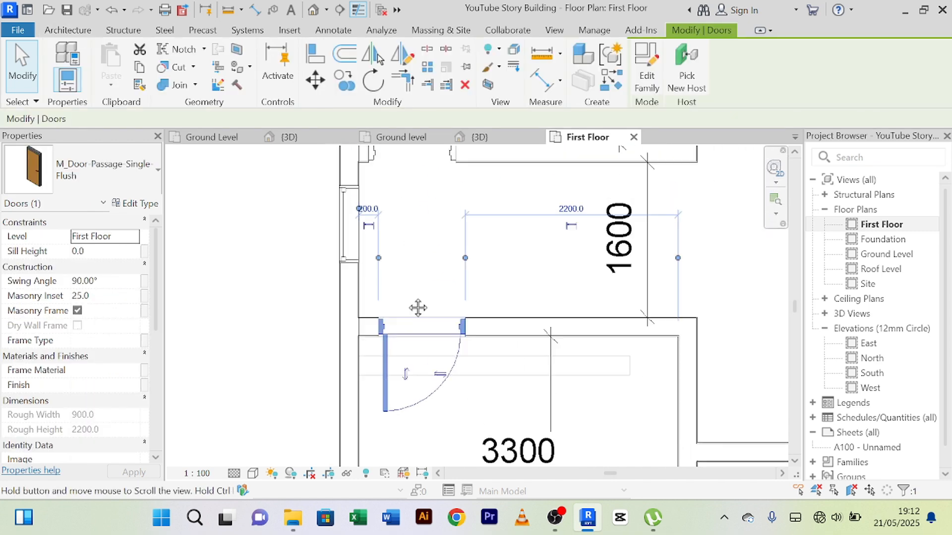
click(358, 275)
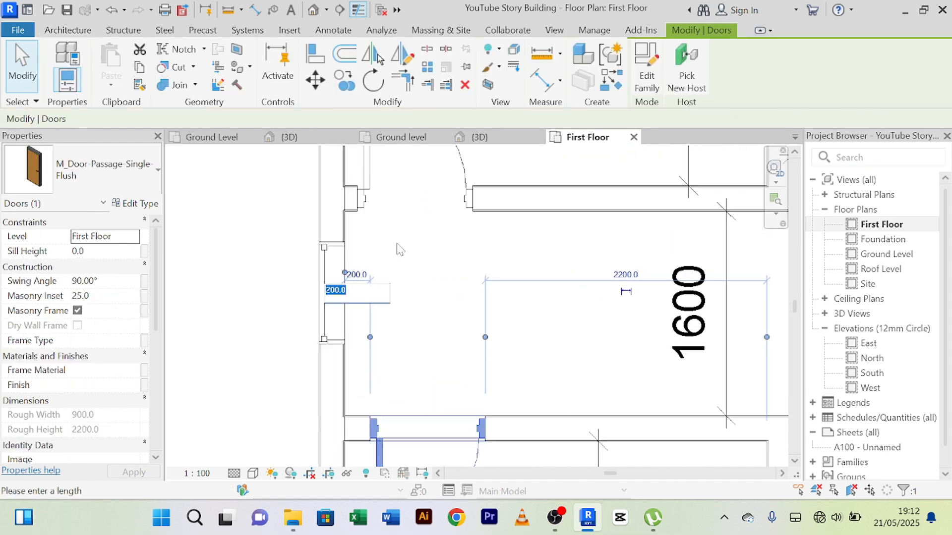
text(100)
key(Return)
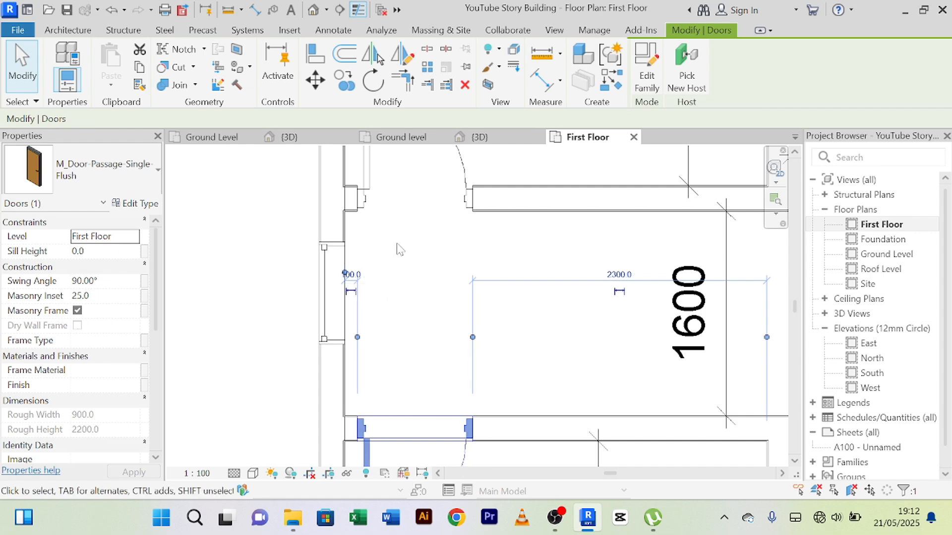
scroll(466, 253, down, 3)
click(466, 254)
scroll(466, 258, down, 2)
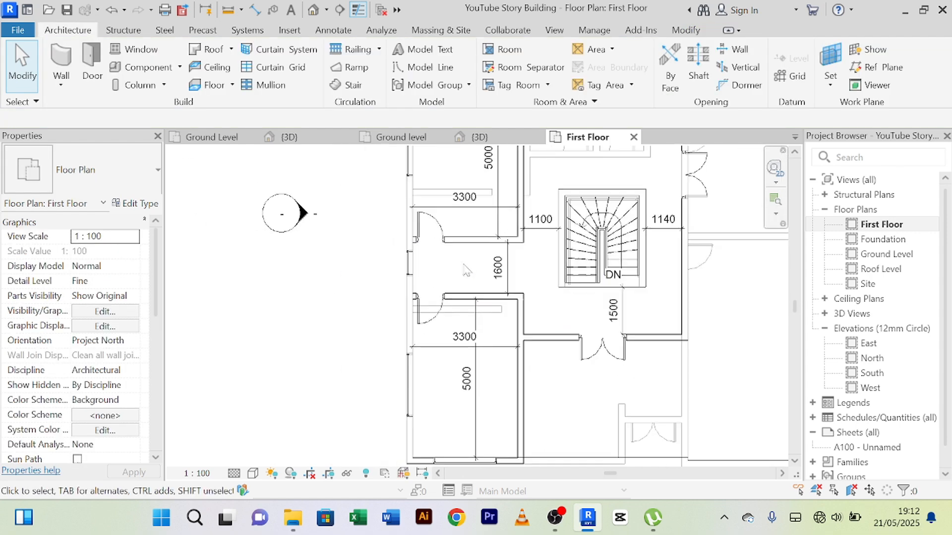
Step: Set the 2600 room's door 100 mm from the partition shared with the 2200 room, and deselect it
middle_drag(472, 276, 378, 388)
middle_drag(464, 301, 451, 316)
scroll(461, 277, up, 4)
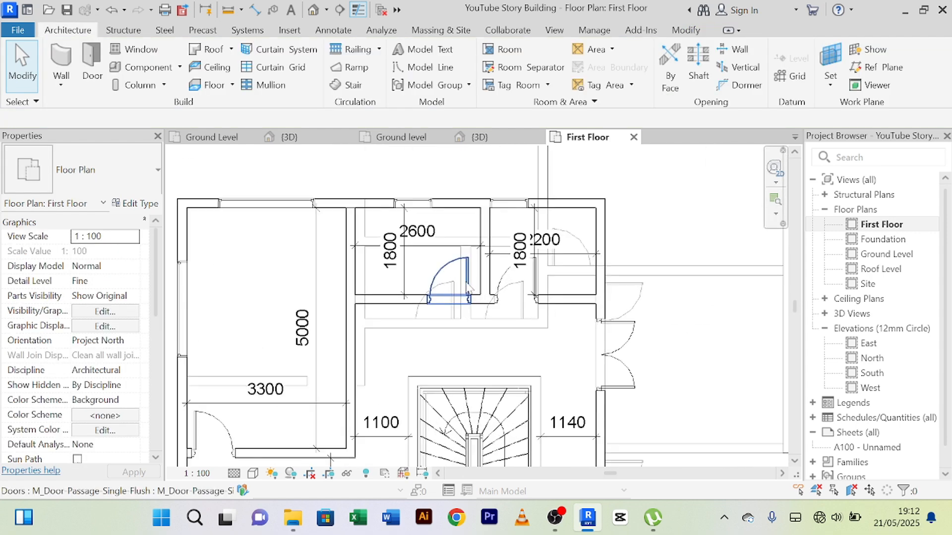
click(471, 280)
scroll(478, 352, up, 2)
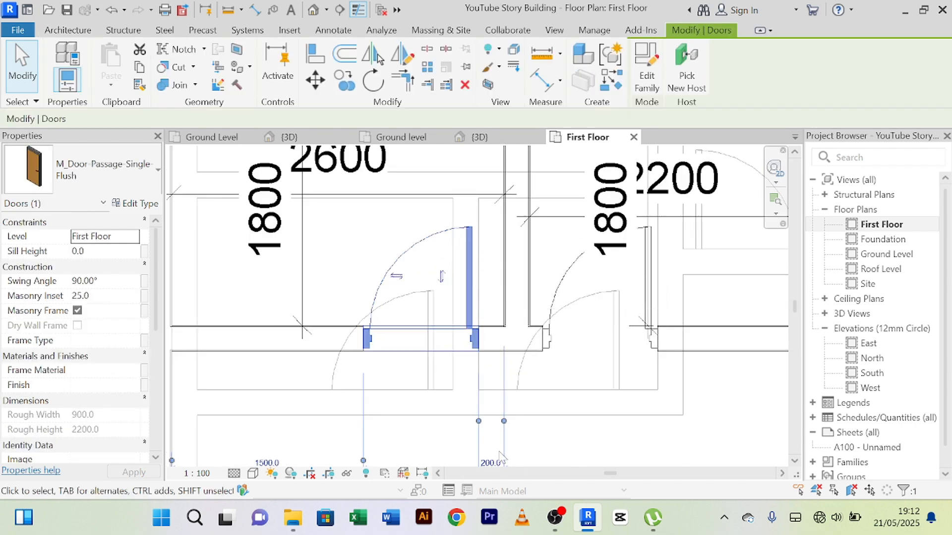
middle_drag(531, 443, 512, 370)
click(471, 387)
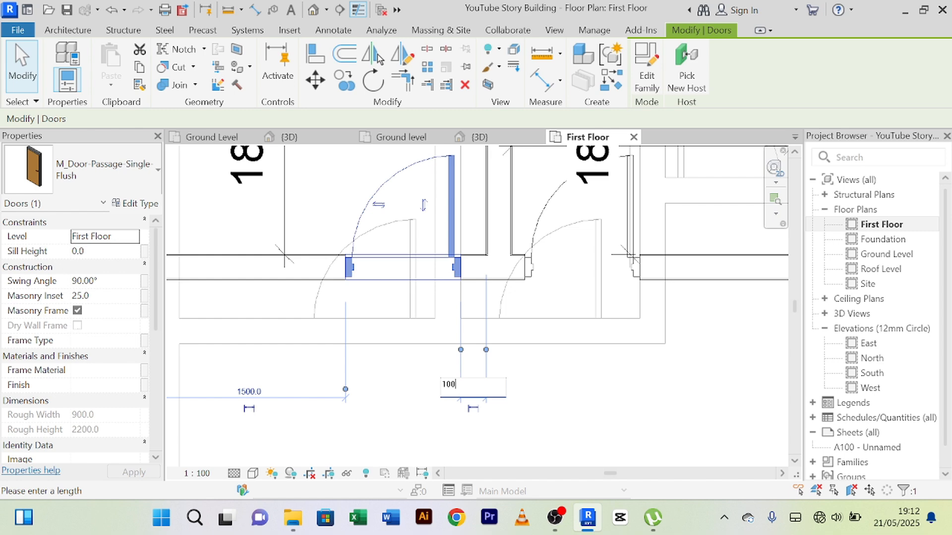
key(Return)
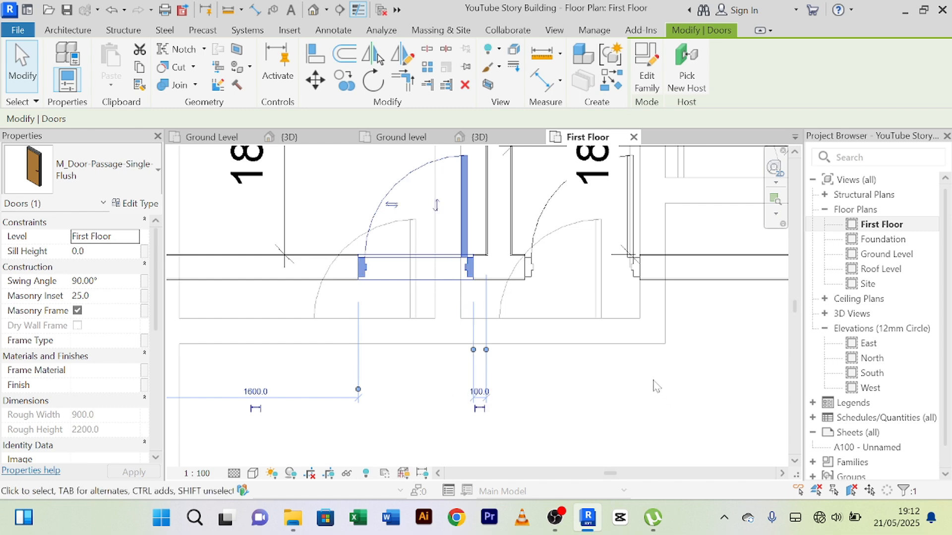
click(654, 382)
Step: Flip the hand of the 2200 room's door so it hinges beside the shared partition, and check its offset
scroll(654, 383, down, 2)
middle_drag(655, 385, 557, 386)
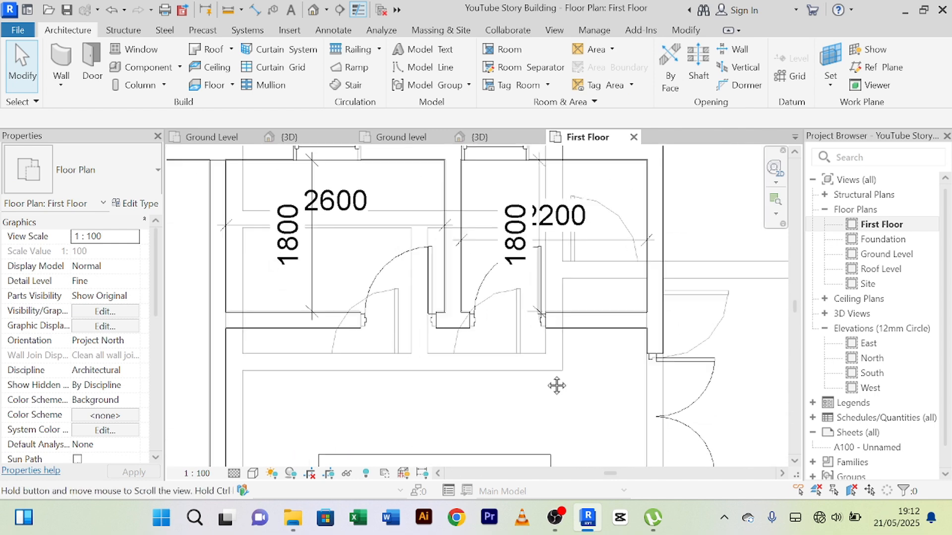
click(521, 292)
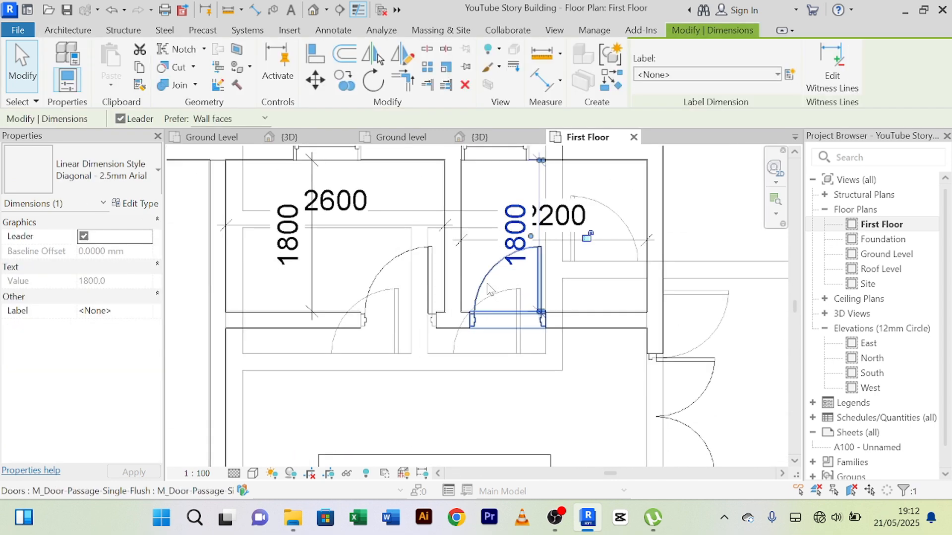
click(490, 288)
click(499, 282)
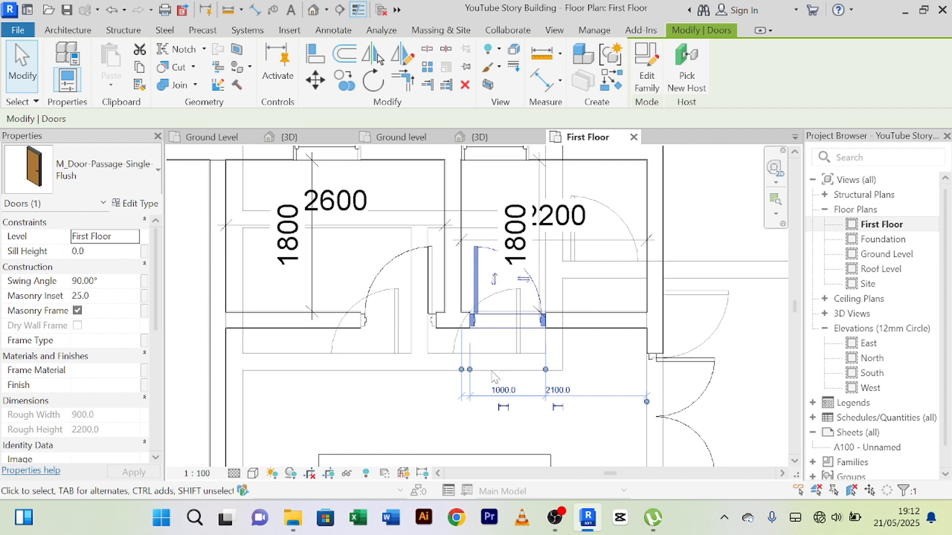
click(438, 408)
click(479, 291)
scroll(468, 335, up, 2)
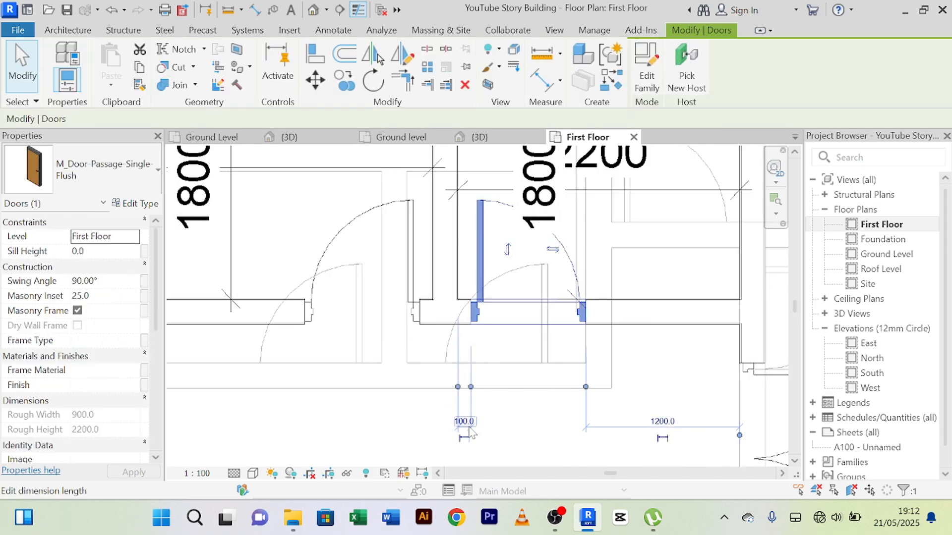
click(427, 420)
scroll(427, 420, down, 3)
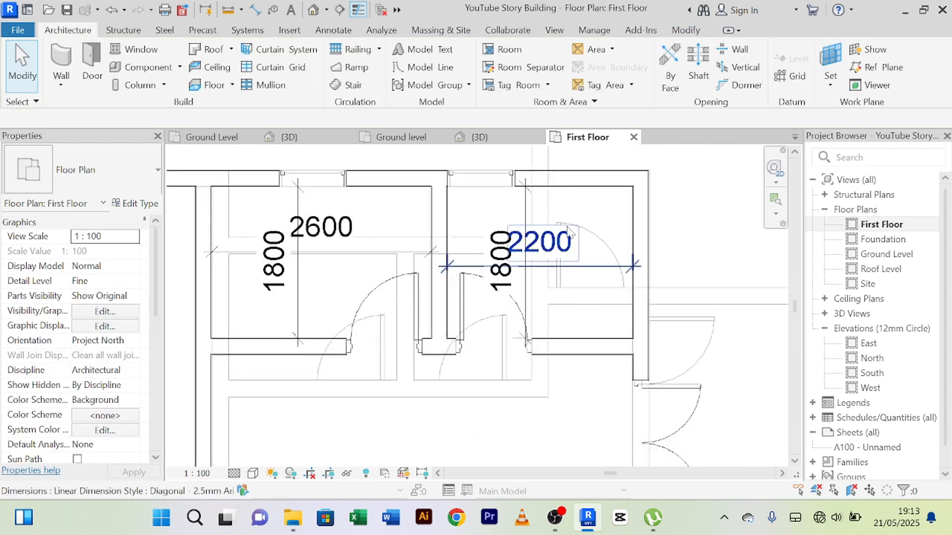
Step: Nudge the 2200 room's 1800 dimension clear of the door and the 2200 text, close to the outer side wall
click(527, 209)
key(Right)
key(Right)
key(Right)
key(Right)
key(Right)
key(Right)
key(Right)
key(Right)
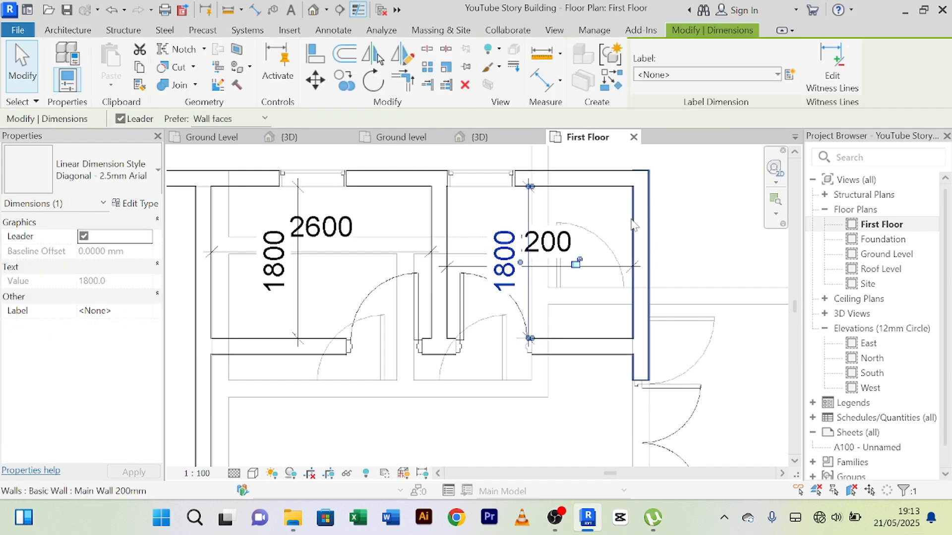
key(Right)
key(Right)
key(Right)
key(Right)
key(Right)
key(Right)
key(Right)
key(Right)
key(Right)
key(Right)
key(Right)
key(Right)
key(Right)
key(Right)
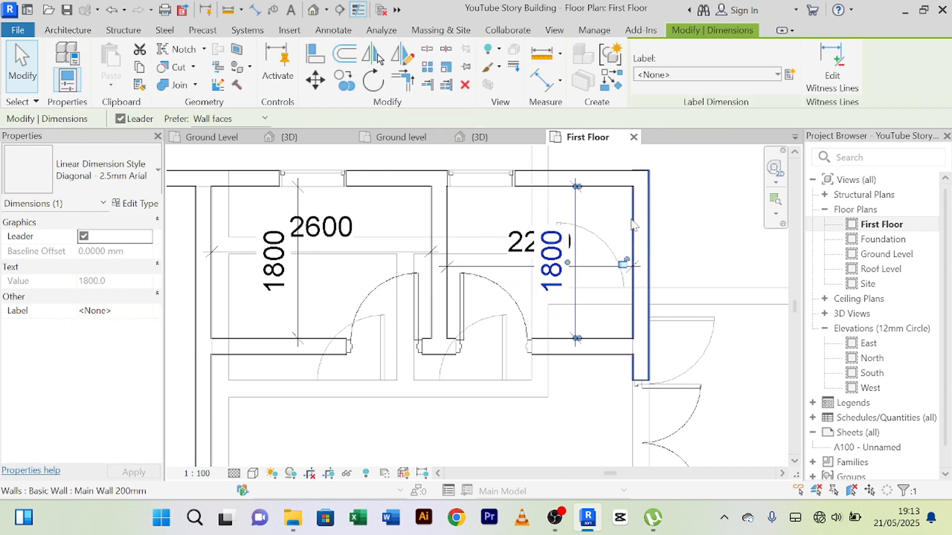
key(Right)
key(Right)
key(Right)
key(Right)
key(Right)
key(Right)
key(Right)
key(Right)
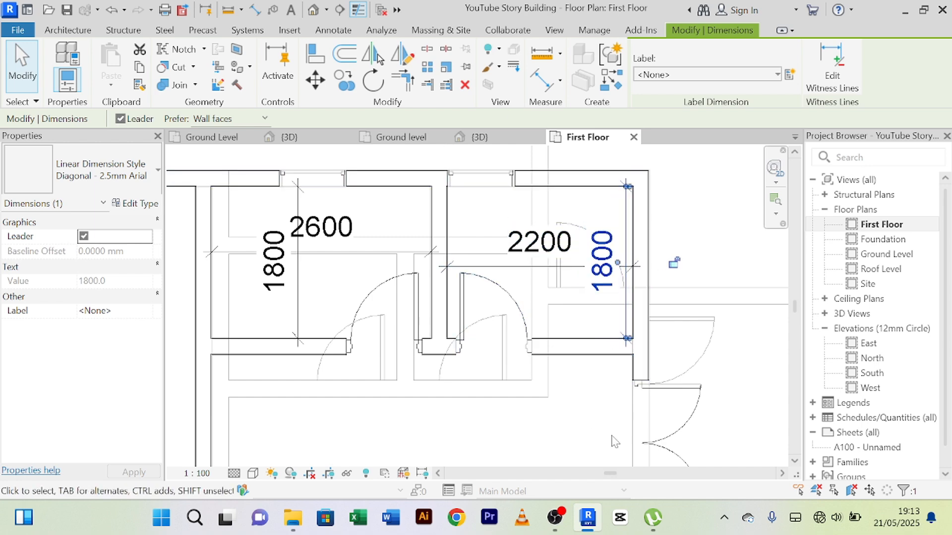
scroll(594, 412, down, 3)
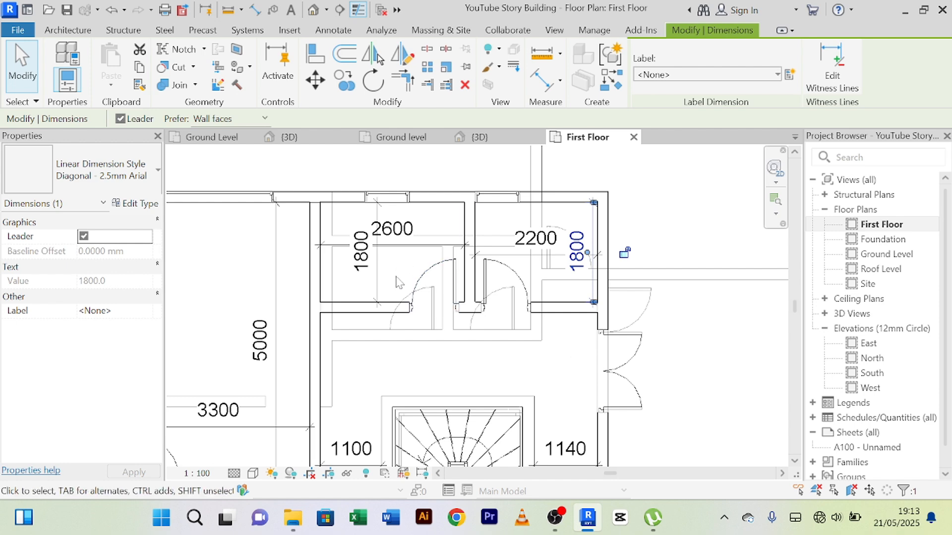
Step: Nudge the 2600 room's 1800 dimension away from the 2600 text, towards the wall shared with the 3300 room
click(378, 290)
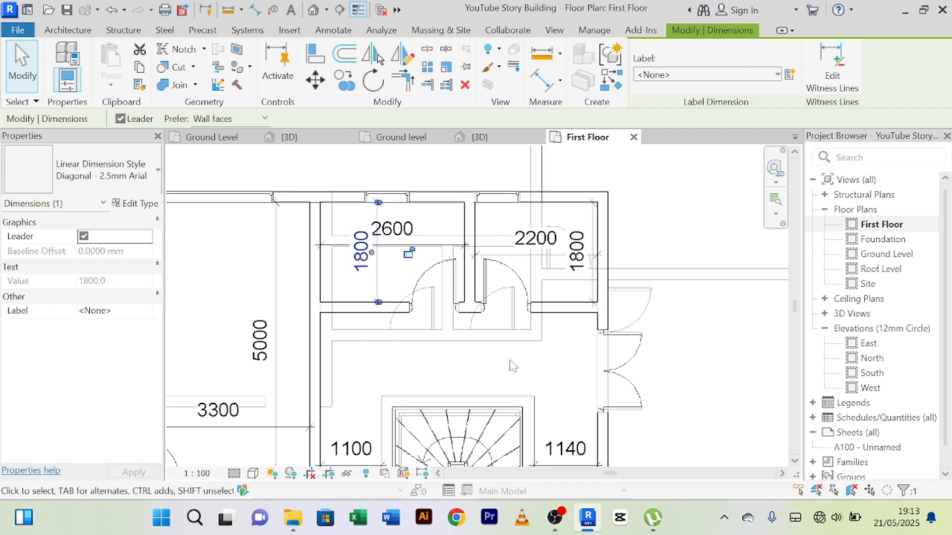
key(Left)
key(Left)
key(Left)
key(Left)
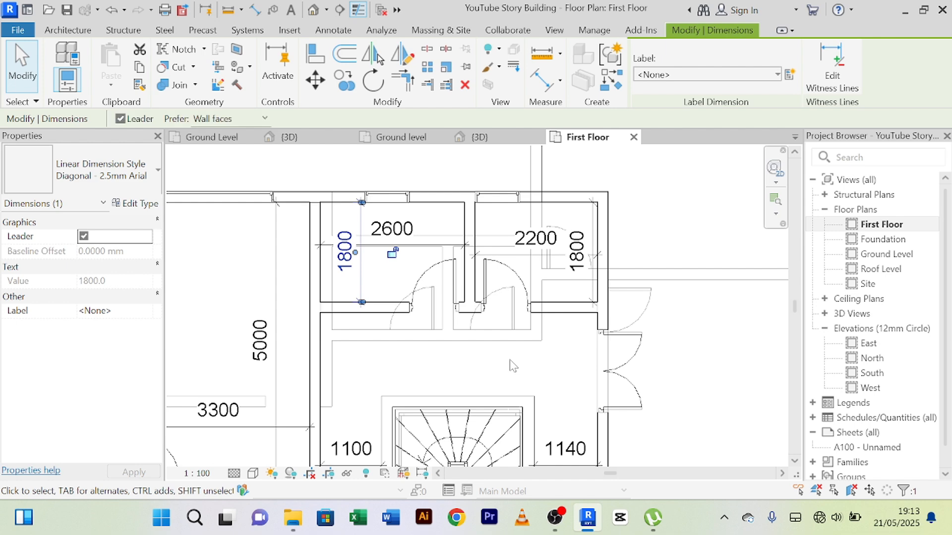
key(Right)
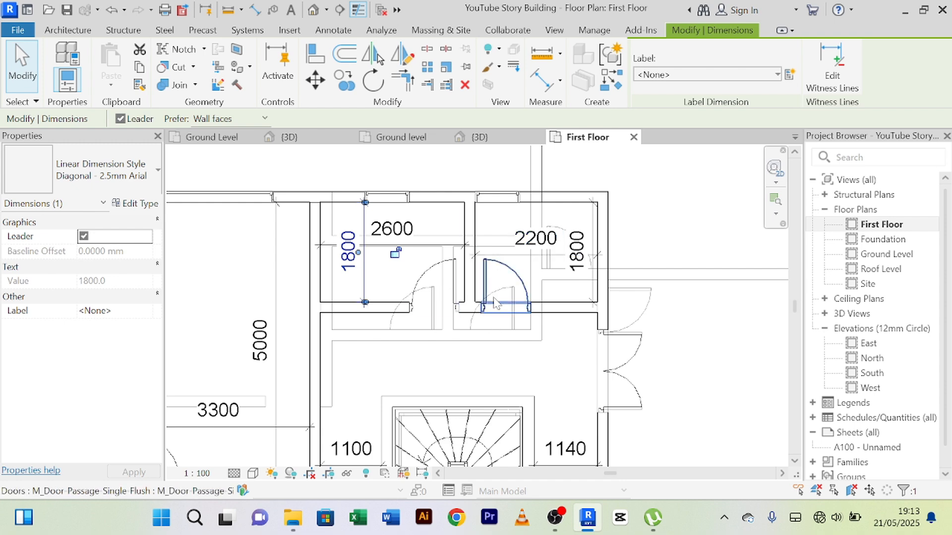
Step: Look over the remaining First Floor plan, and open the Ground Level plan at the small rooms above the stair
scroll(498, 337, down, 2)
middle_drag(639, 345, 637, 234)
scroll(618, 287, down, 1)
middle_drag(631, 281, 638, 257)
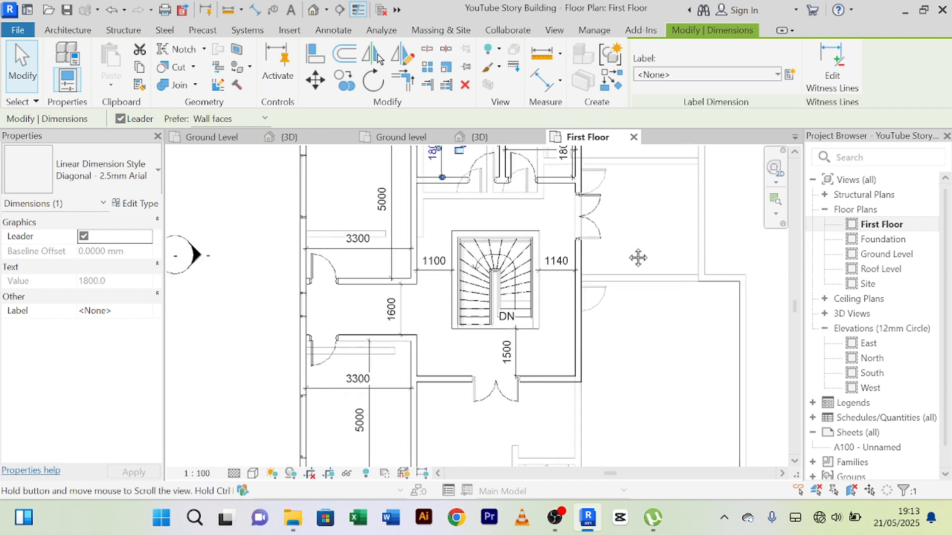
scroll(637, 257, down, 1)
scroll(459, 382, down, 2)
middle_drag(473, 391, 476, 378)
scroll(466, 382, up, 2)
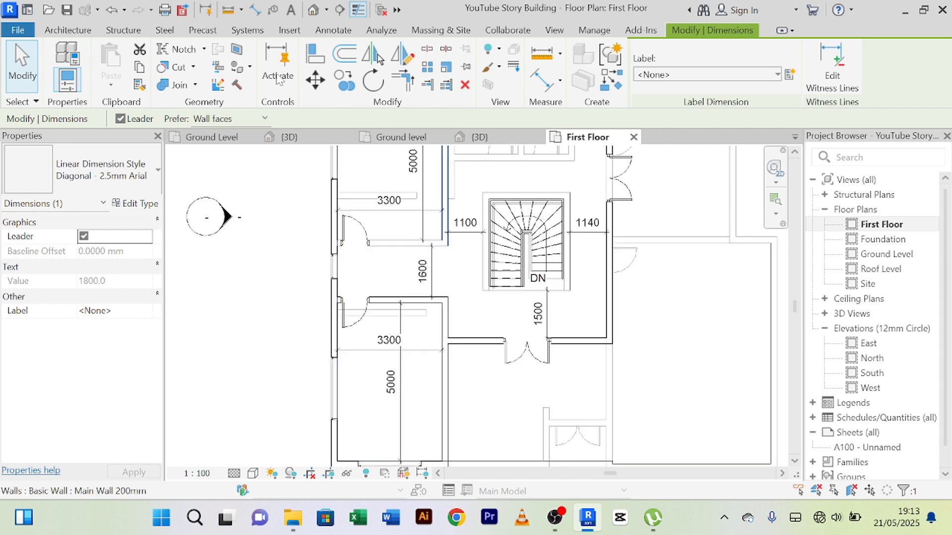
click(212, 137)
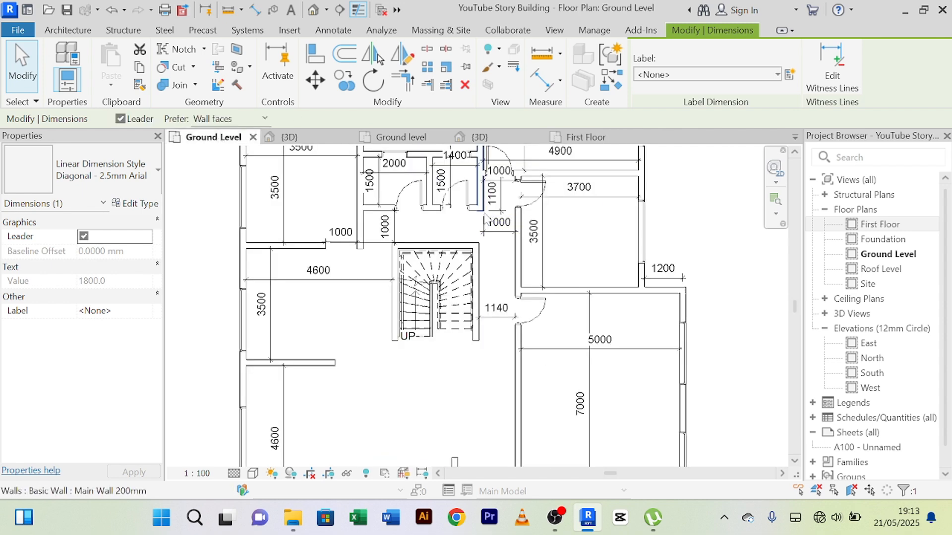
middle_drag(449, 233, 440, 337)
scroll(449, 292, up, 3)
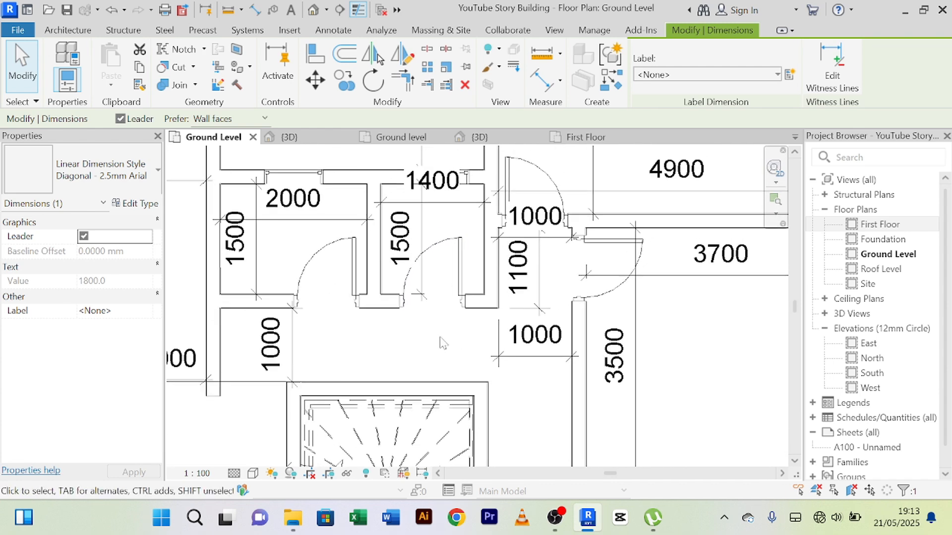
click(61, 31)
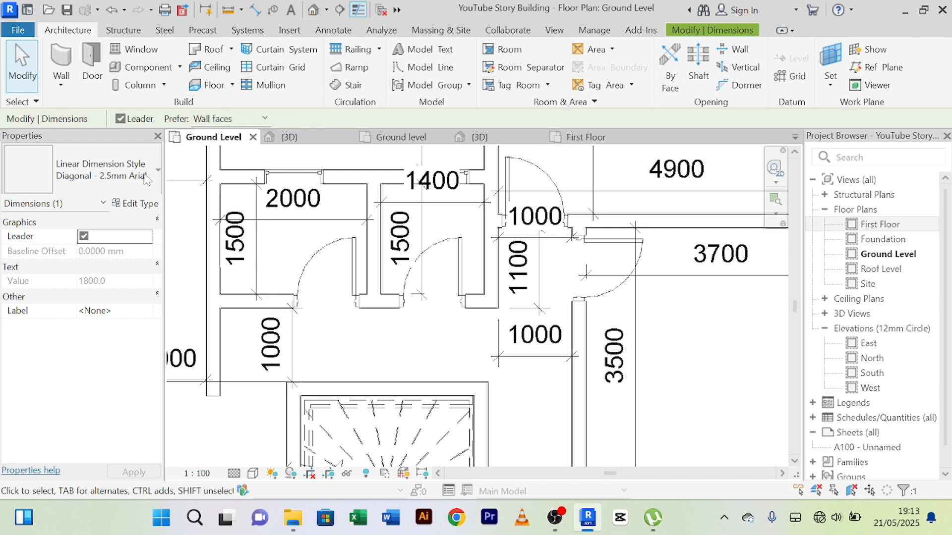
click(457, 262)
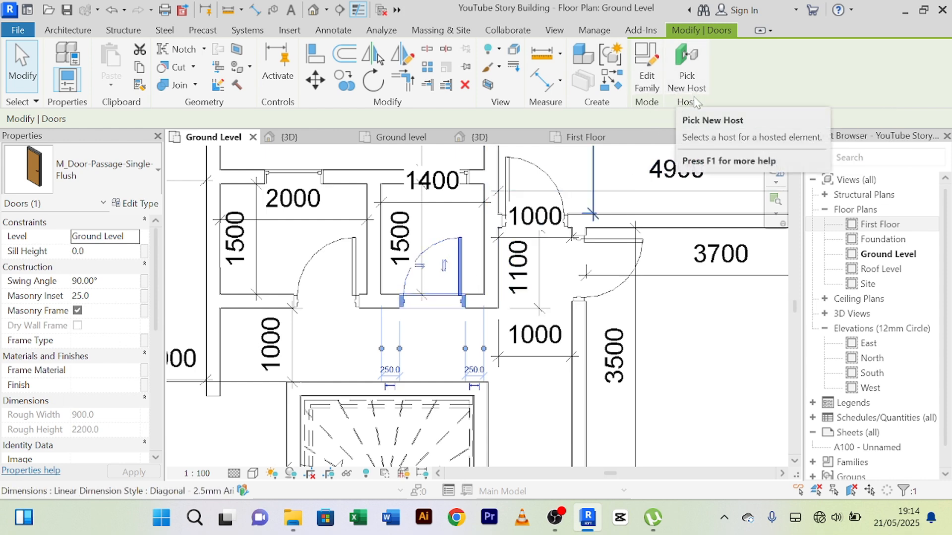
key(Escape)
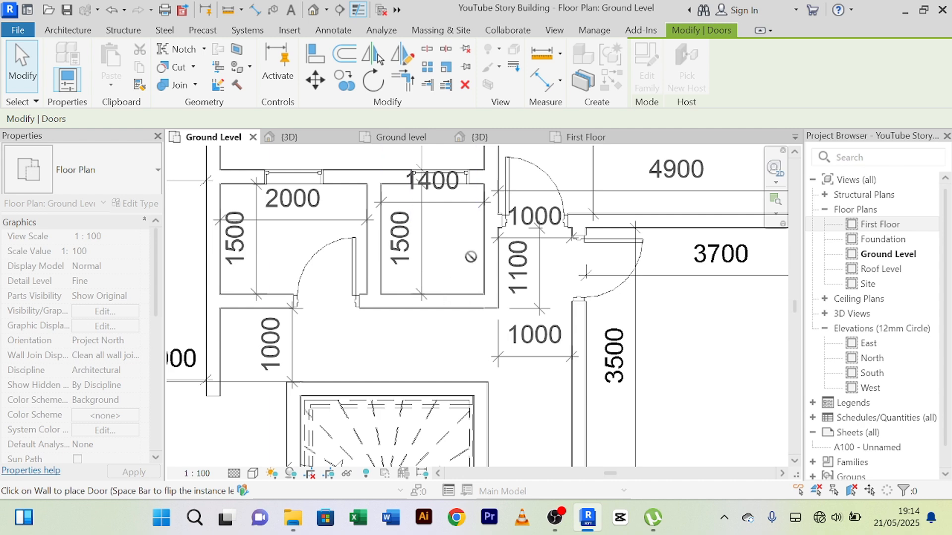
right_click(442, 245)
click(456, 250)
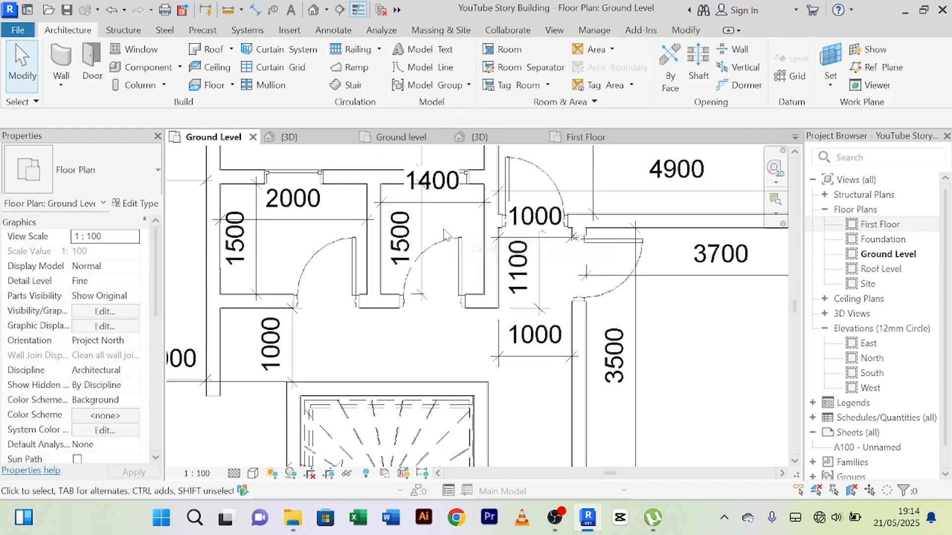
right_click(443, 218)
click(466, 233)
Step: Delete the door of the 1400 room above the Ground Level stair
click(461, 238)
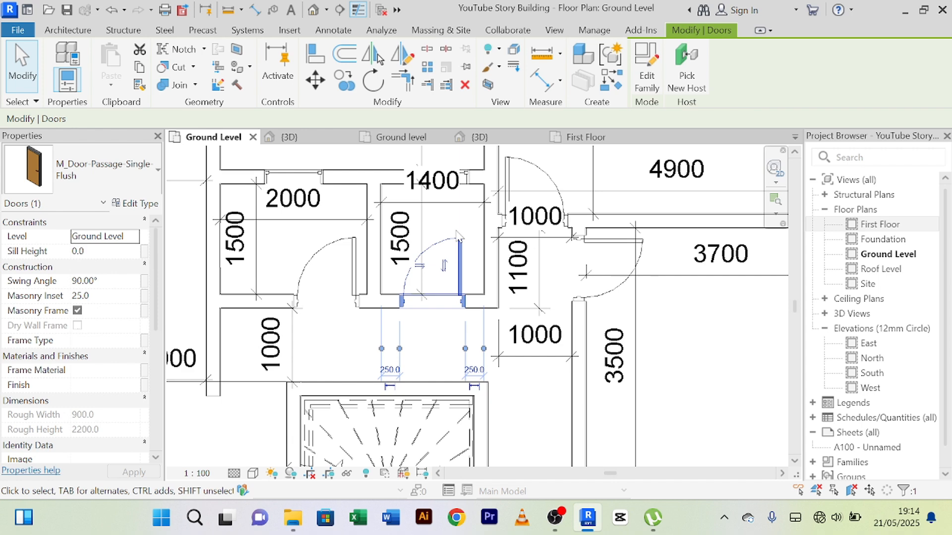
key(Escape)
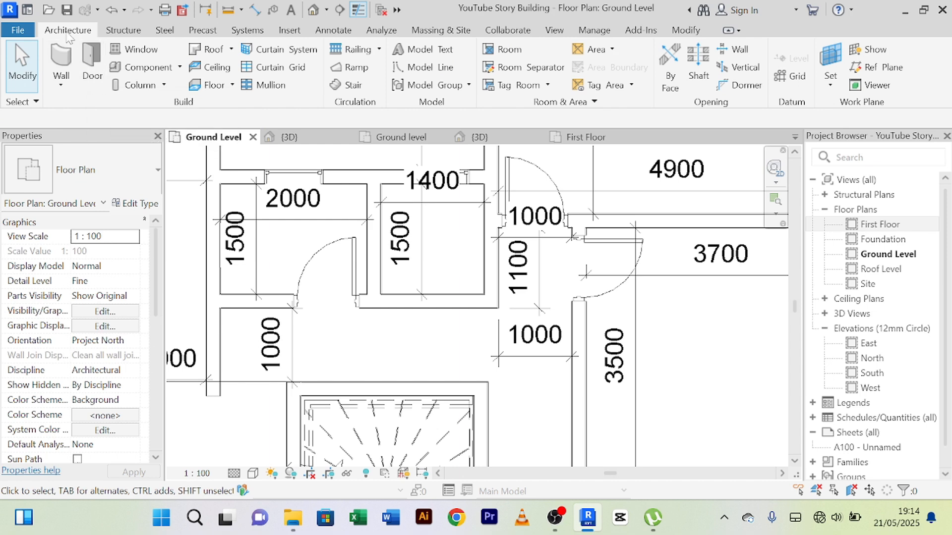
Step: Start placing a door and preview the Uneven-Flush and Exterior-Double families in the Commercial door library
click(96, 73)
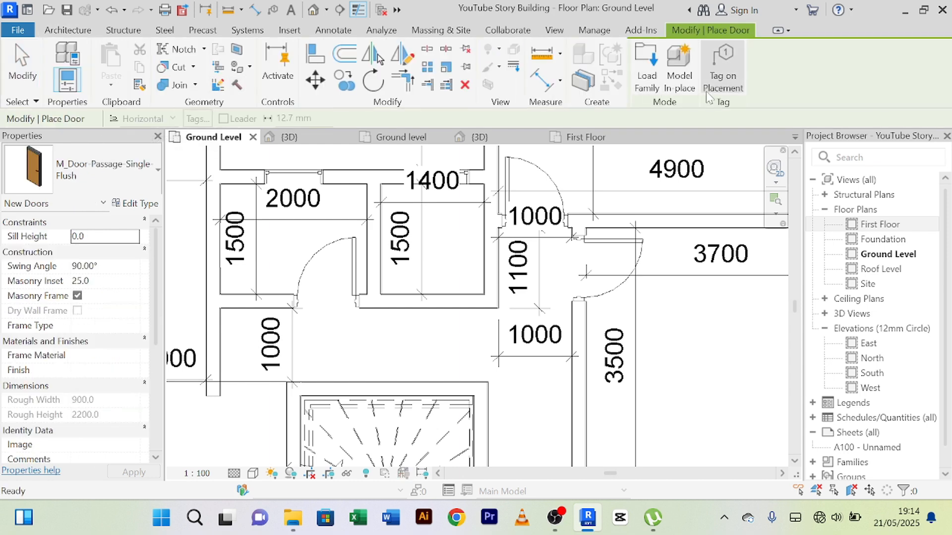
click(648, 80)
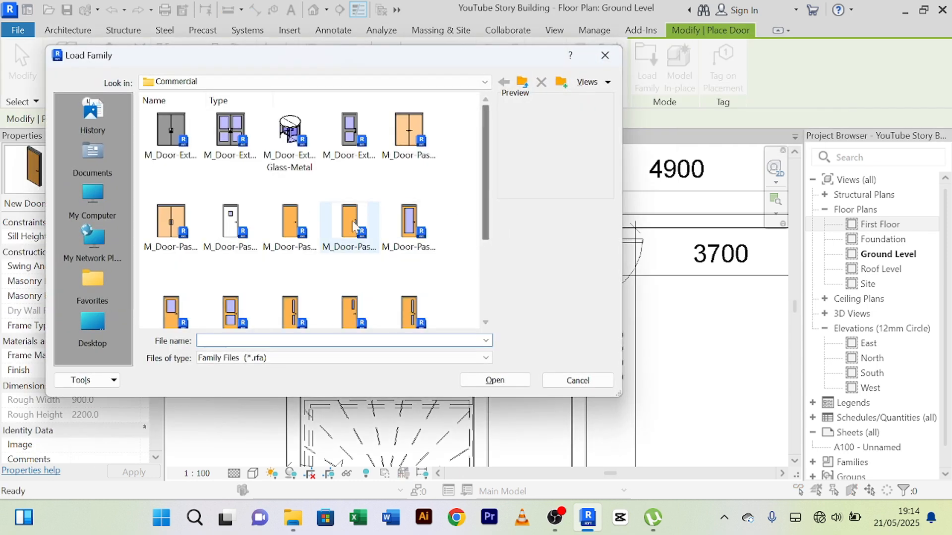
scroll(318, 252, down, 3)
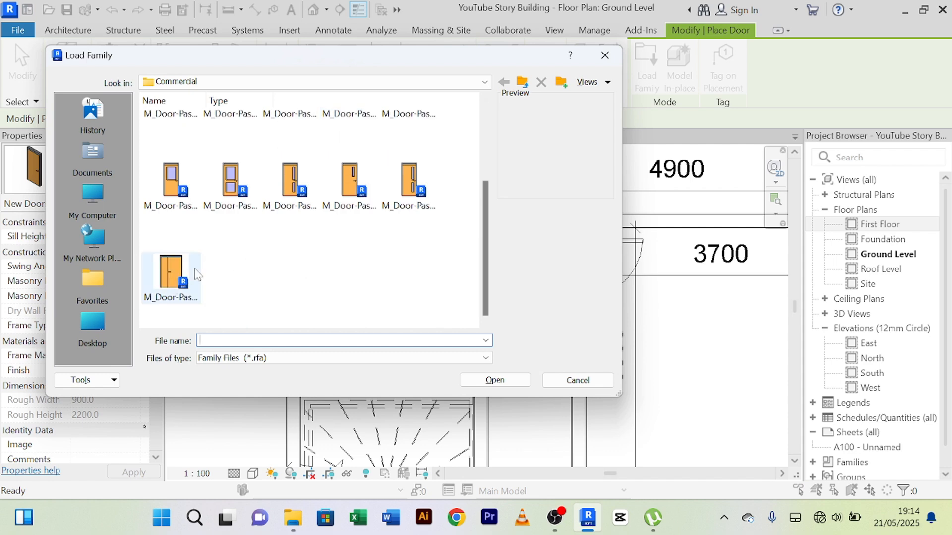
click(162, 292)
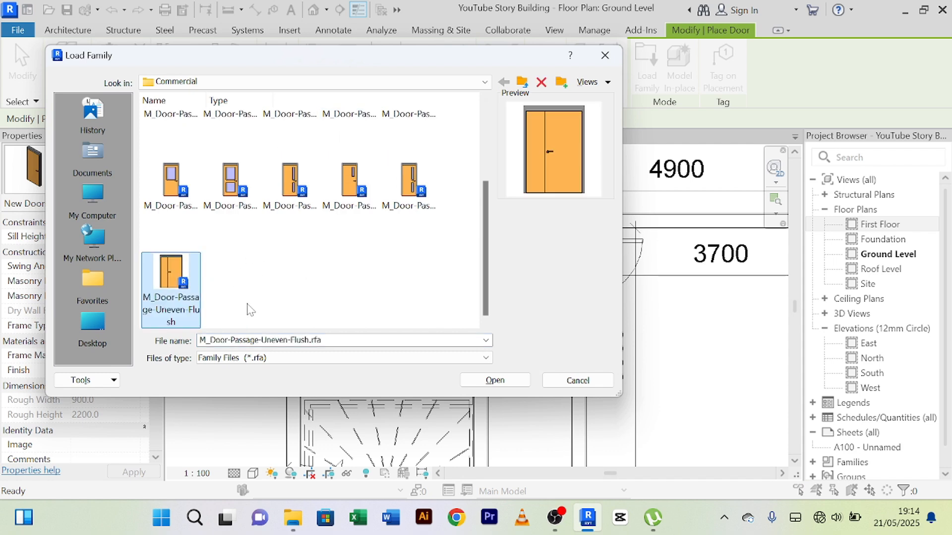
scroll(227, 297, up, 5)
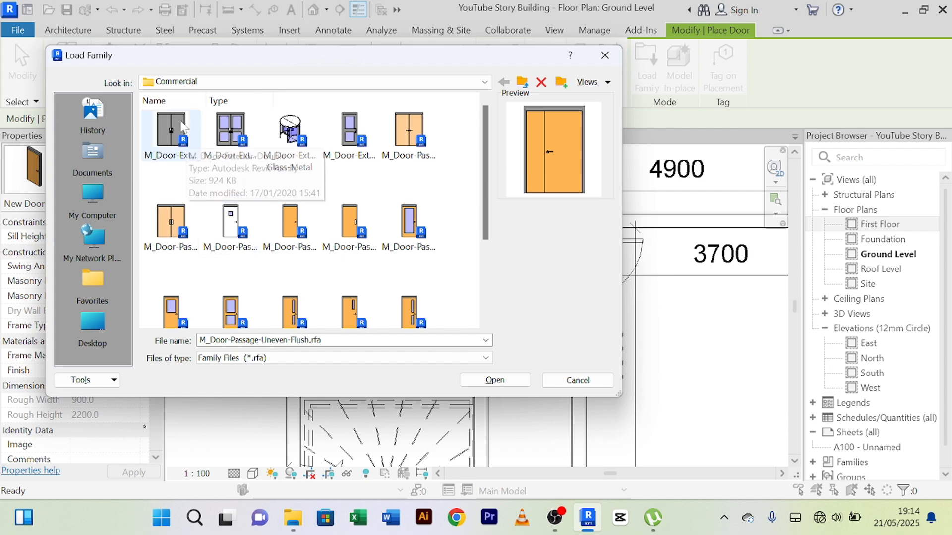
click(172, 138)
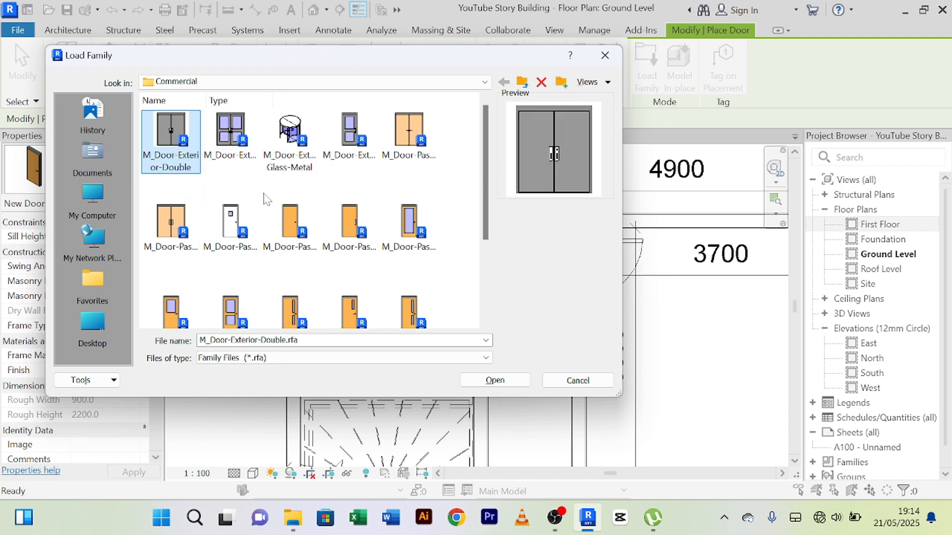
scroll(297, 191, down, 2)
scroll(319, 198, up, 2)
Step: Browse the Residential door library, previewing the exterior glass-wood families and the interior double door families
click(524, 86)
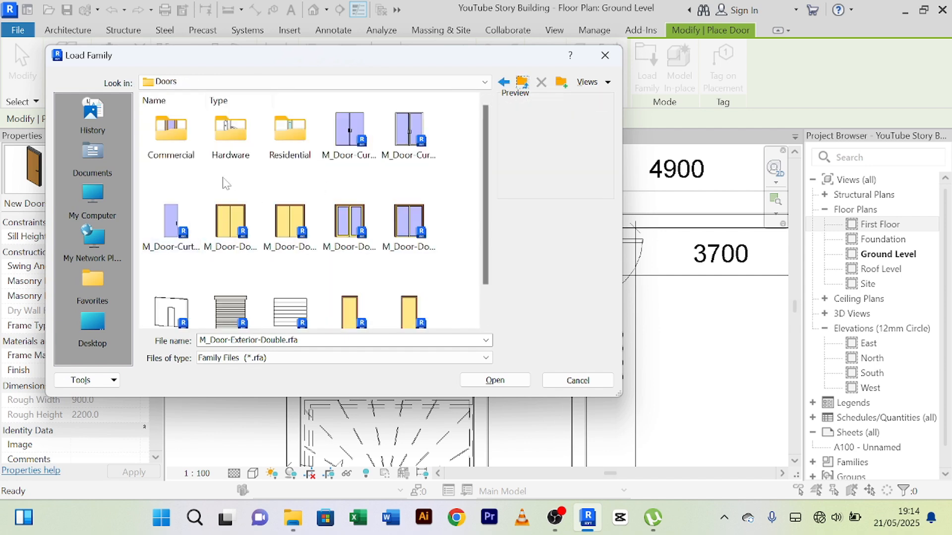
double_click(288, 143)
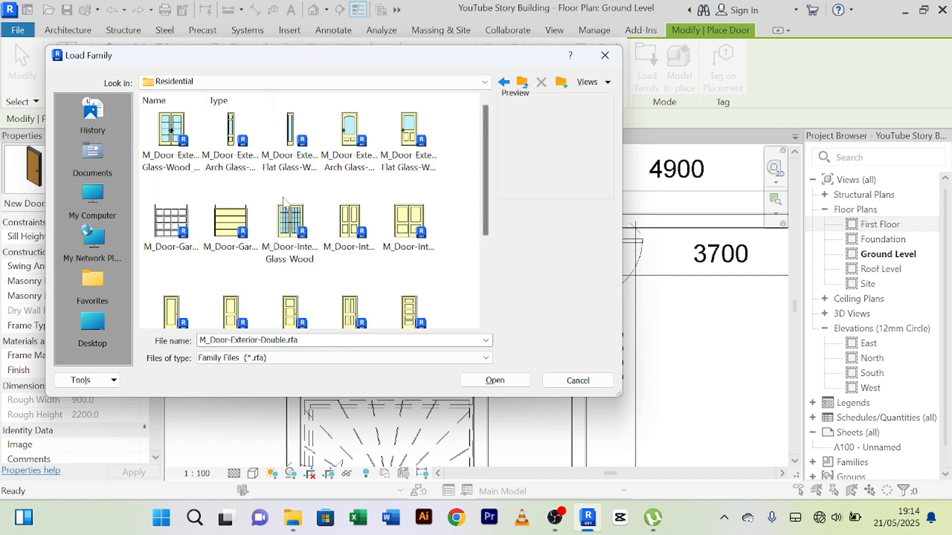
scroll(297, 233, down, 3)
scroll(303, 240, up, 3)
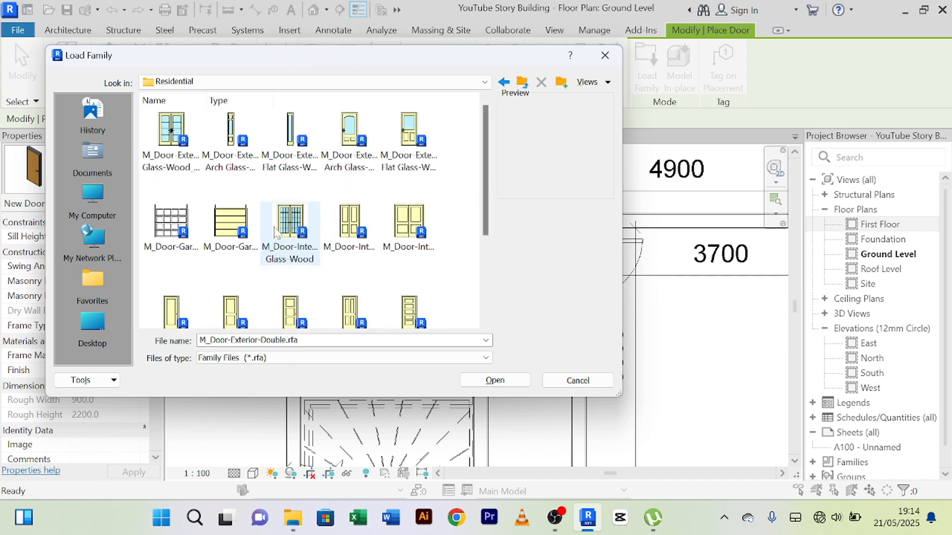
click(172, 141)
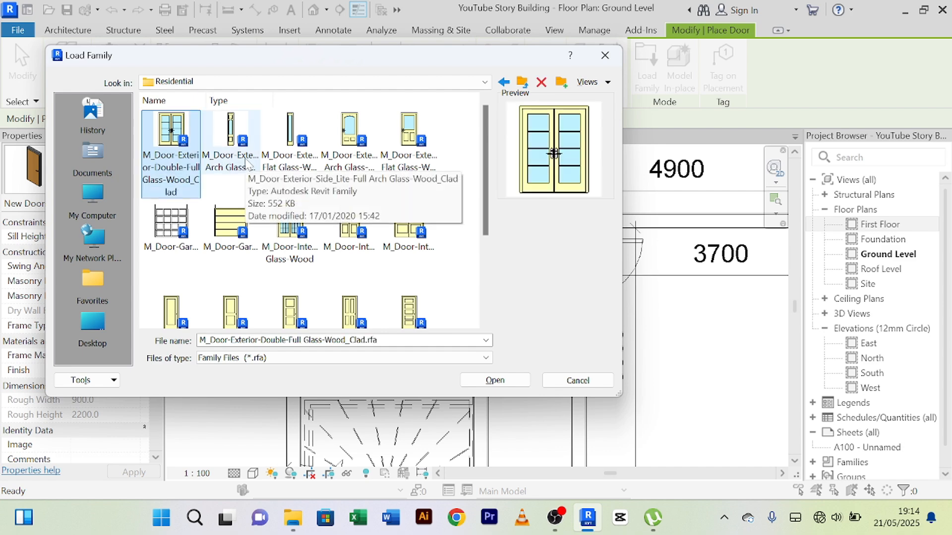
click(246, 165)
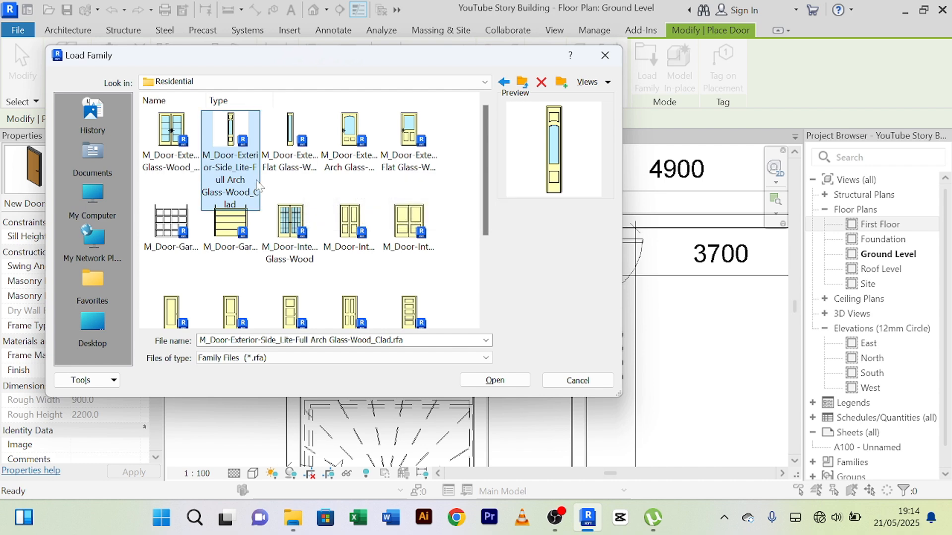
click(290, 166)
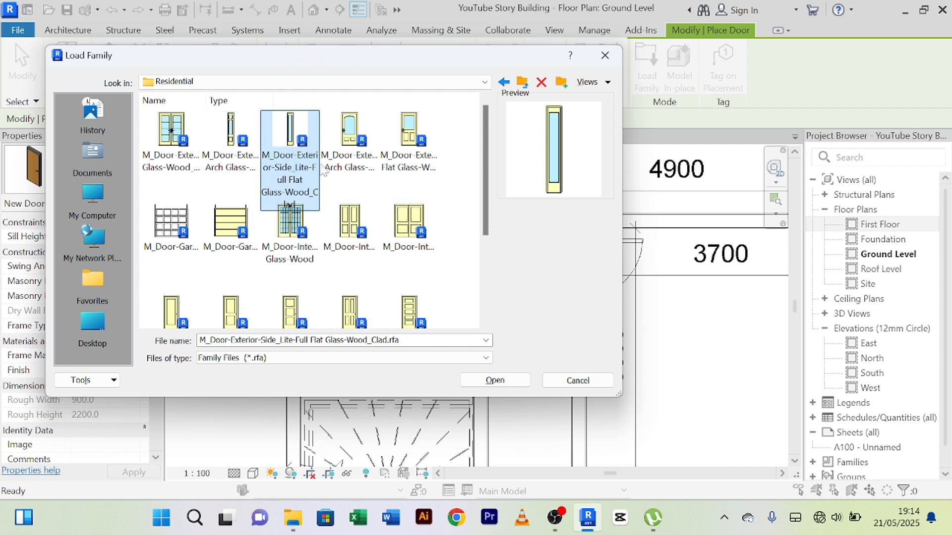
click(360, 171)
click(419, 173)
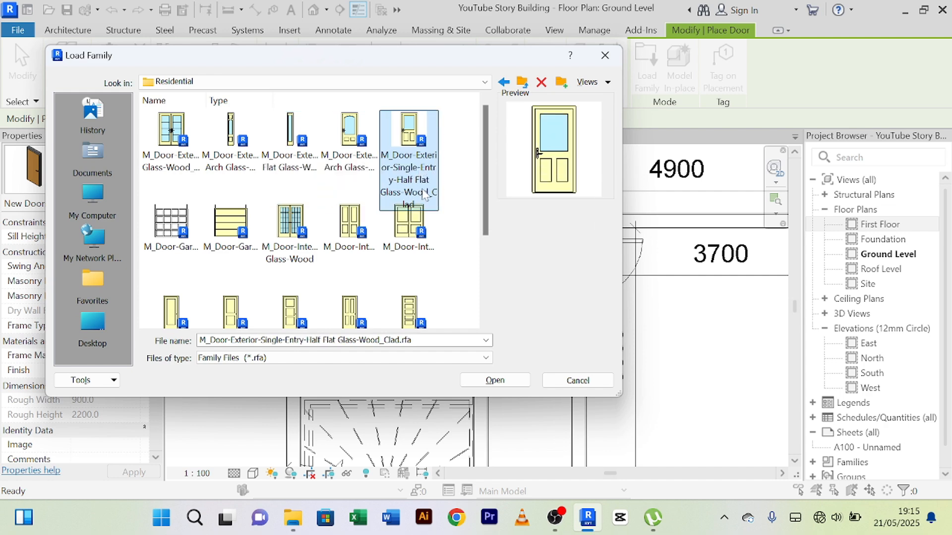
click(423, 231)
click(353, 233)
click(301, 232)
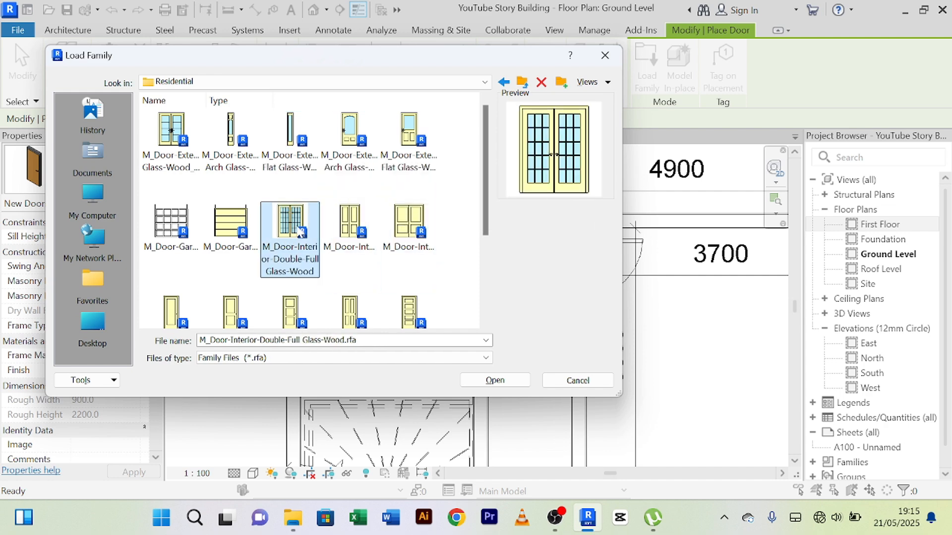
Step: Preview the Residential interior single door families, comparing the panelled, flush panel and full glass wood versions
scroll(299, 232, down, 3)
click(231, 196)
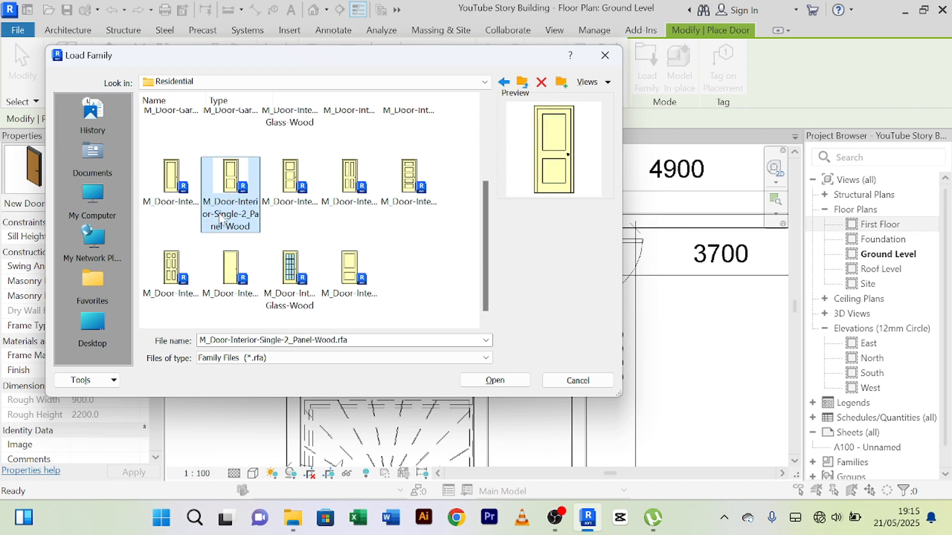
click(182, 194)
scroll(179, 223, down, 1)
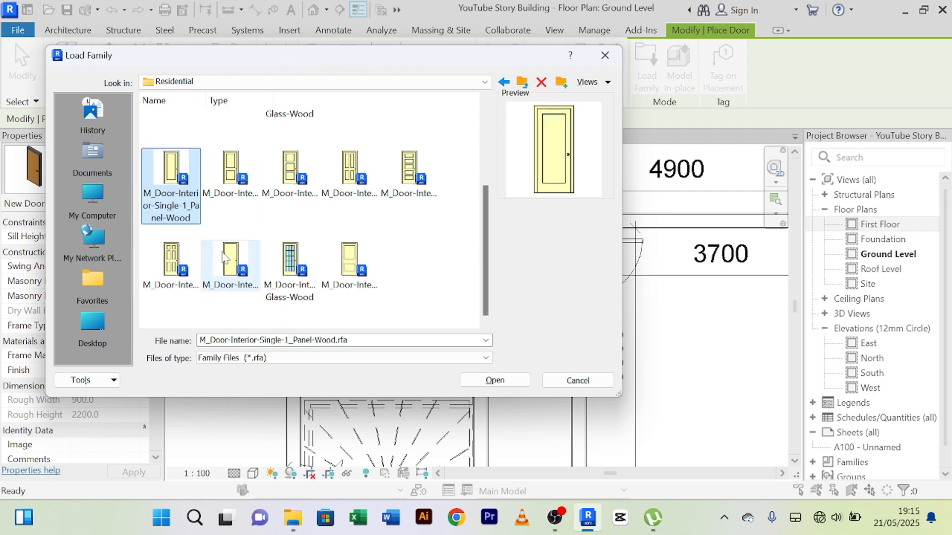
click(169, 277)
click(228, 273)
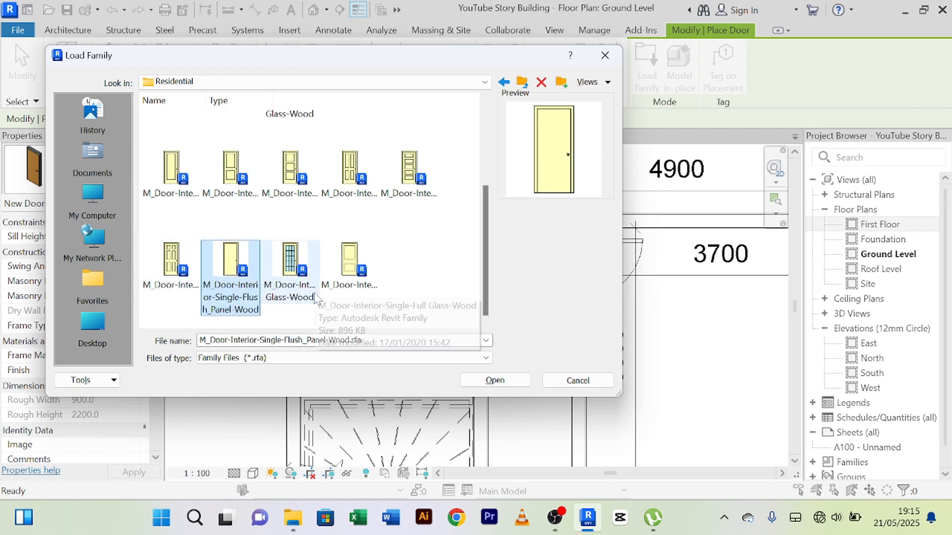
click(292, 289)
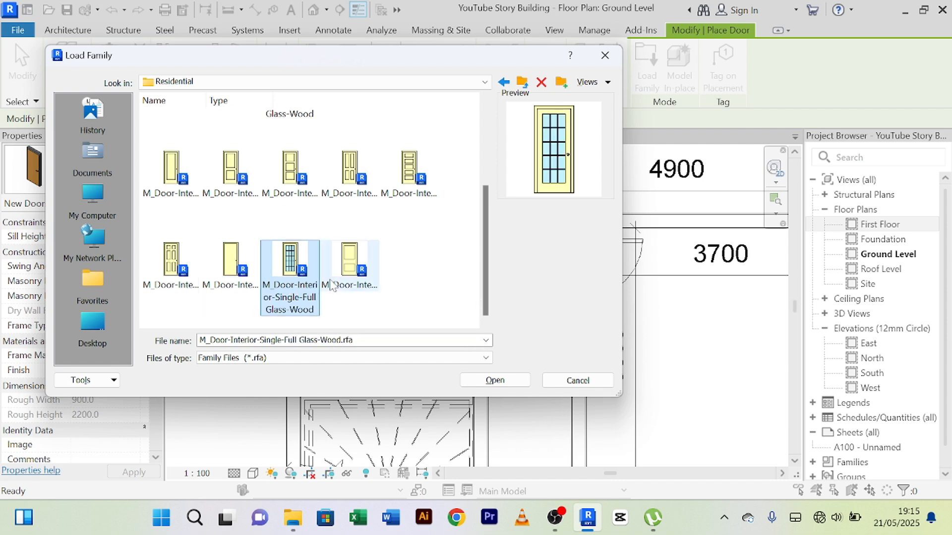
click(362, 281)
click(290, 267)
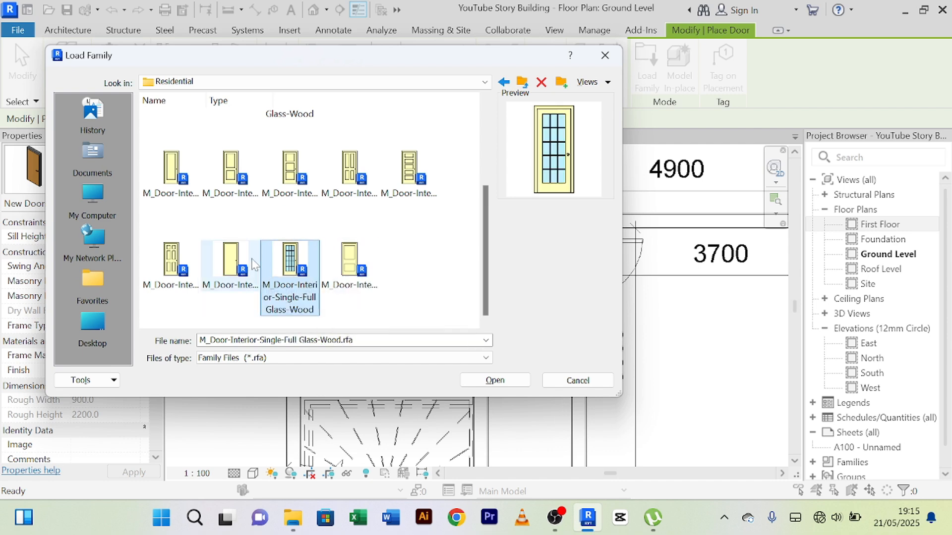
click(231, 263)
click(180, 253)
click(251, 260)
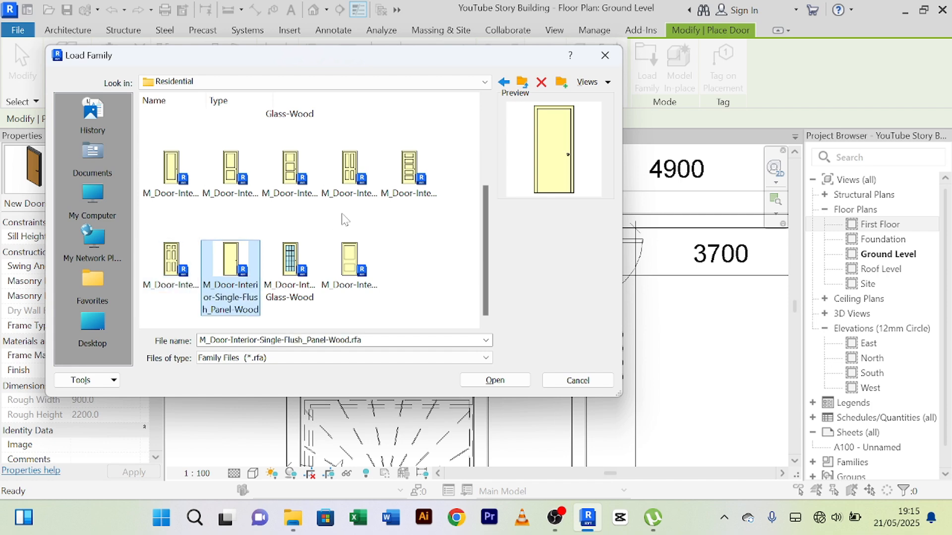
scroll(325, 224, up, 3)
scroll(325, 222, down, 3)
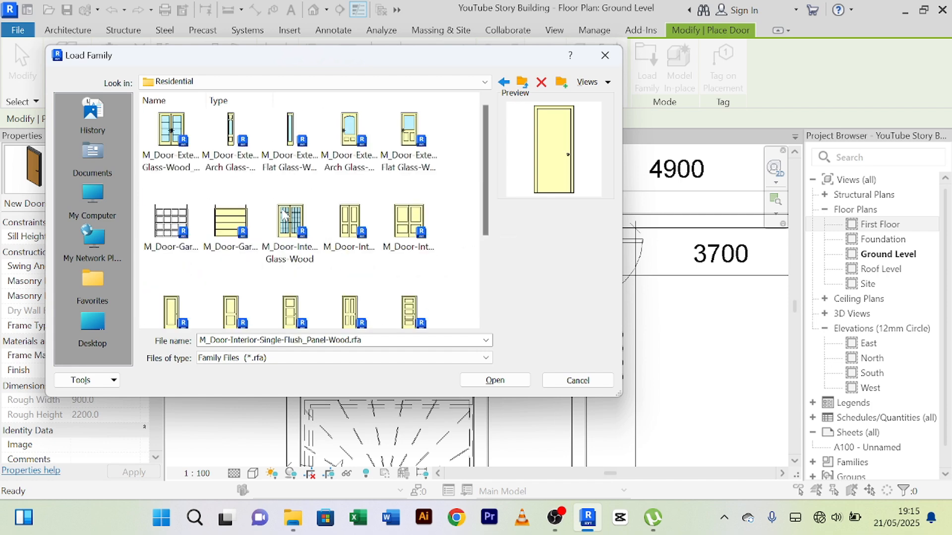
scroll(307, 221, up, 3)
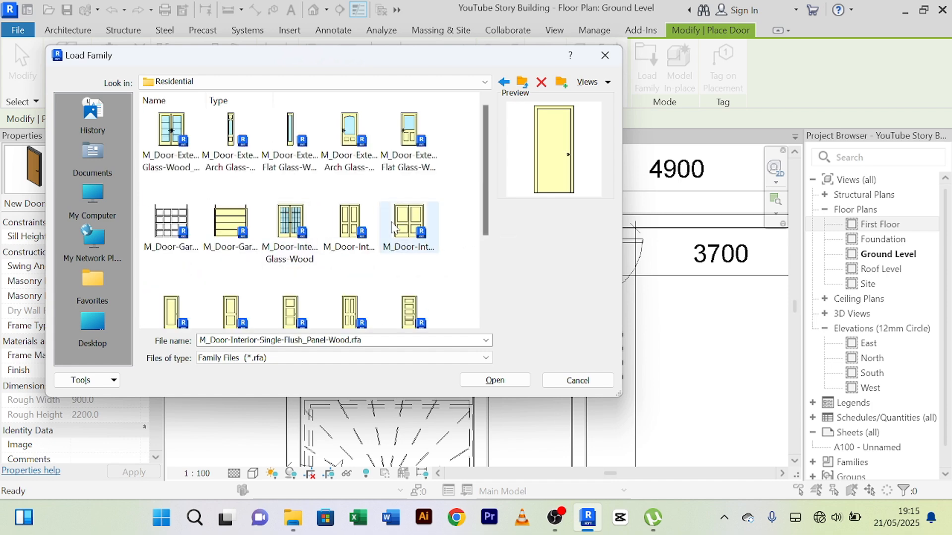
Step: Load the M_Door-Passage-Single-Flush family from the Commercial door library
click(523, 87)
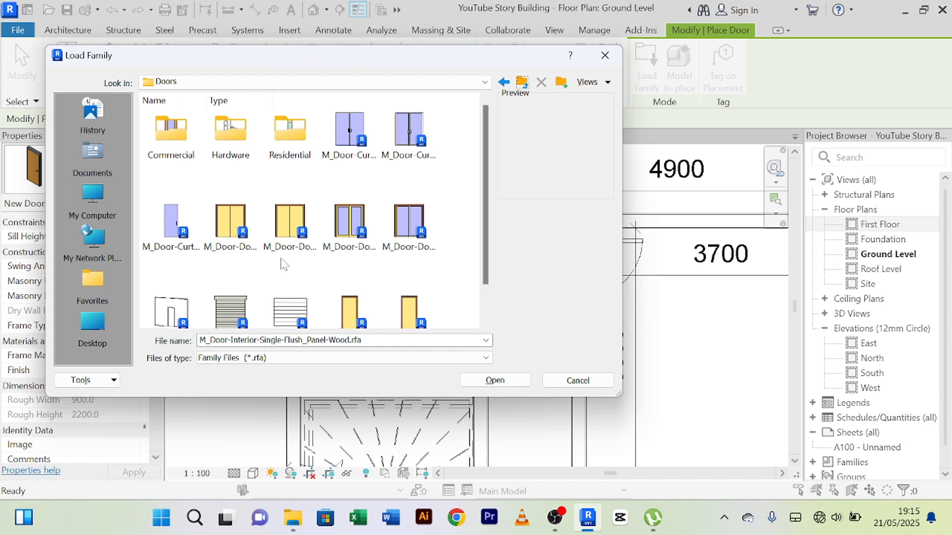
click(173, 223)
double_click(172, 130)
scroll(347, 247, down, 3)
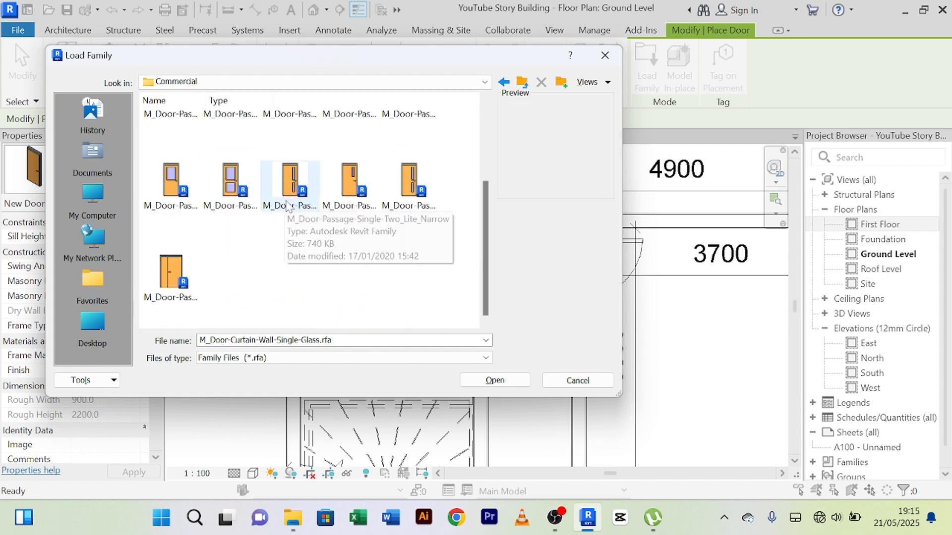
scroll(288, 205, up, 3)
click(292, 231)
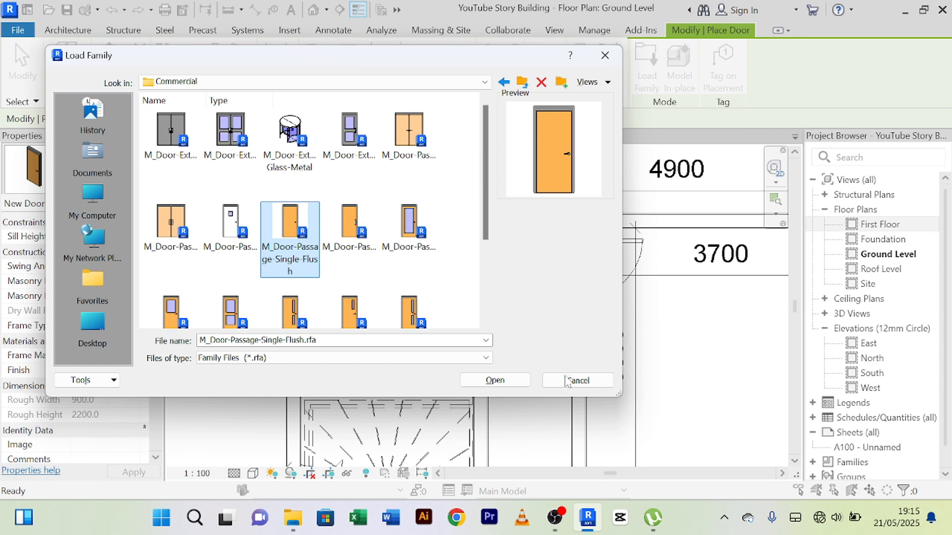
click(494, 381)
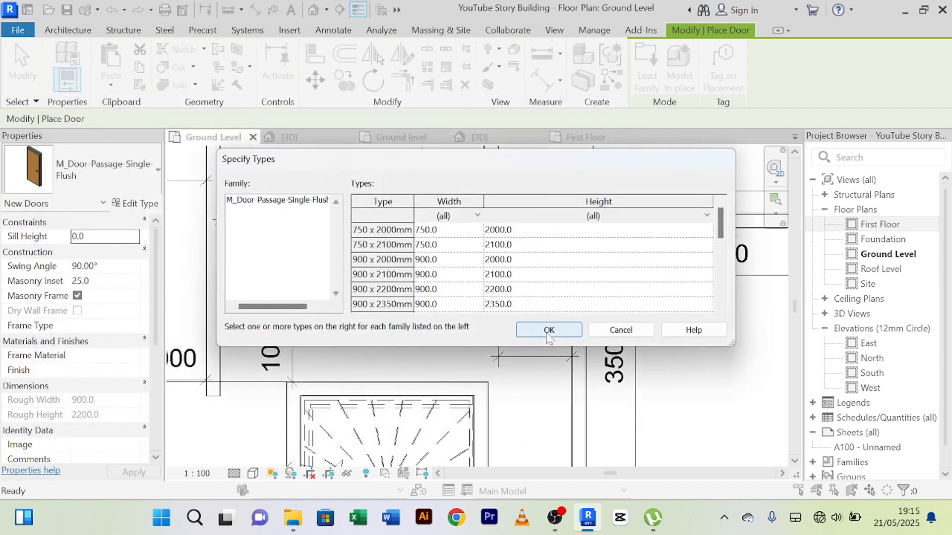
click(548, 330)
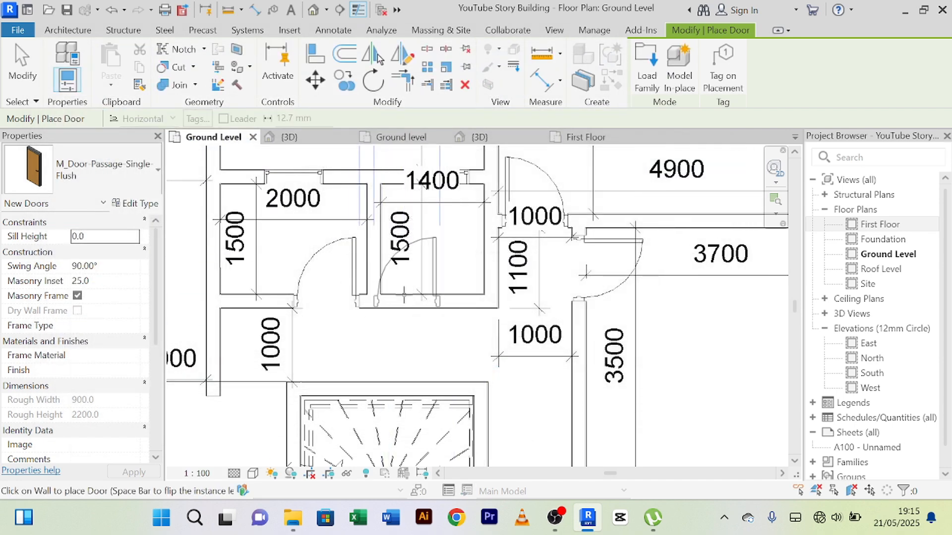
Step: Place a single flush door in the 1400 room's stair-side wall, swinging inward, about 400 mm from the wall shared with the 2000 room
click(441, 295)
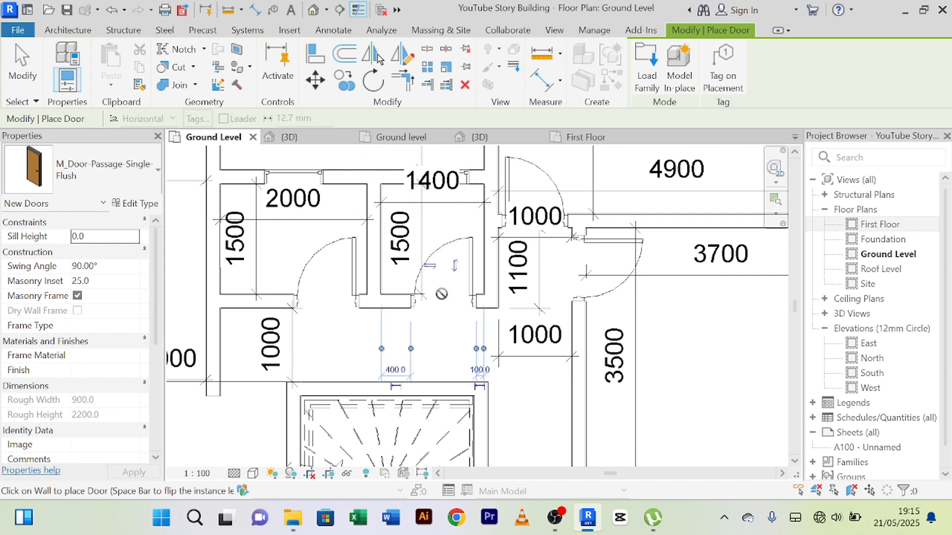
right_click(355, 341)
click(409, 92)
right_click(360, 330)
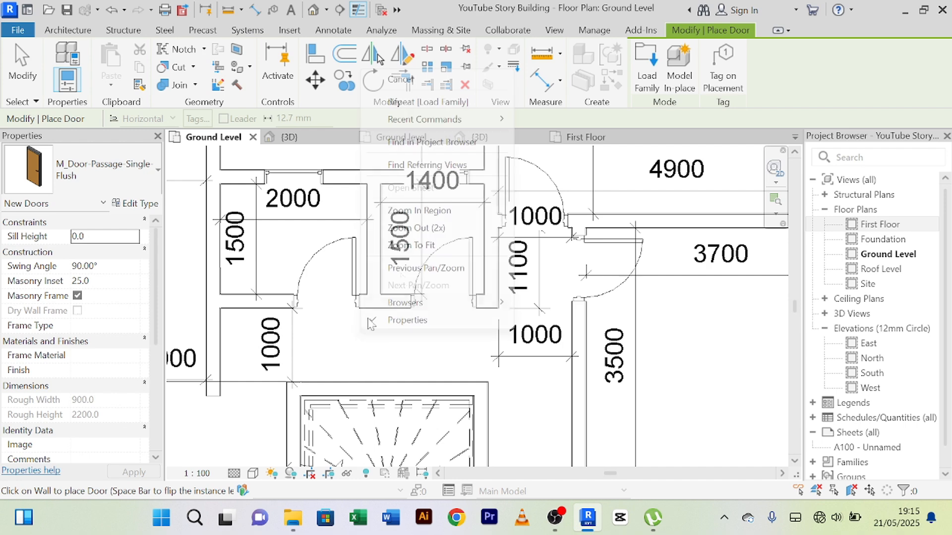
click(401, 79)
Step: Flip the 1400 room's door so its hinges are on the side nearer the 2000 room
click(471, 248)
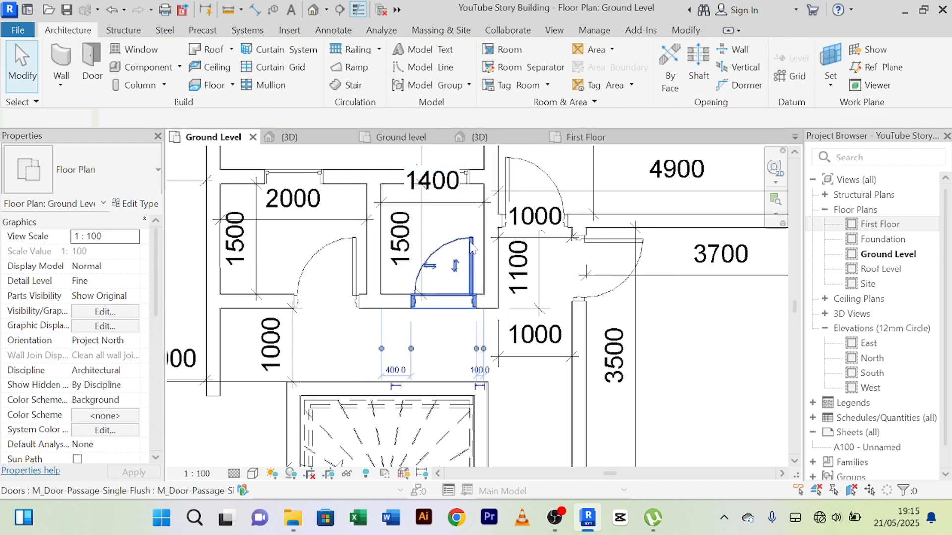
click(430, 266)
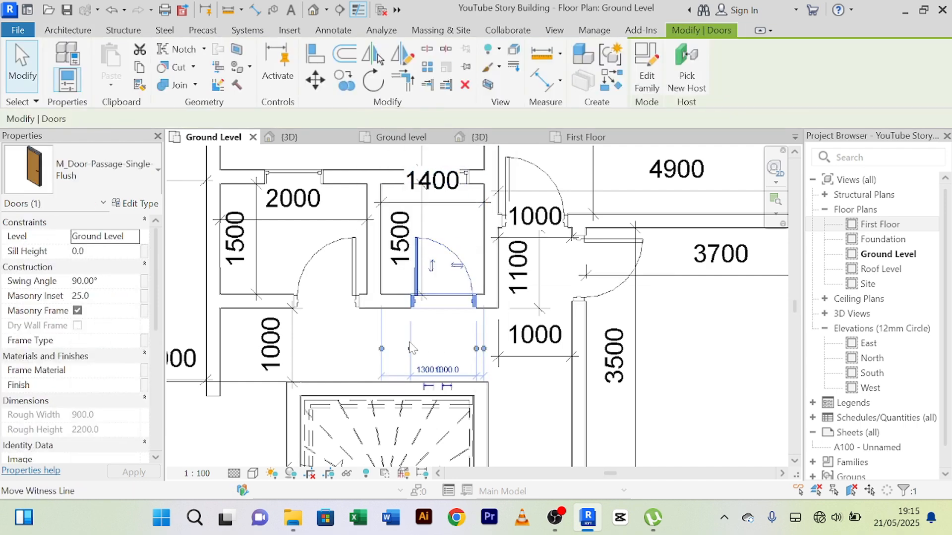
click(366, 342)
Step: Set the 1400 room's door 100 mm from the wall shared with the 2000 room
click(448, 259)
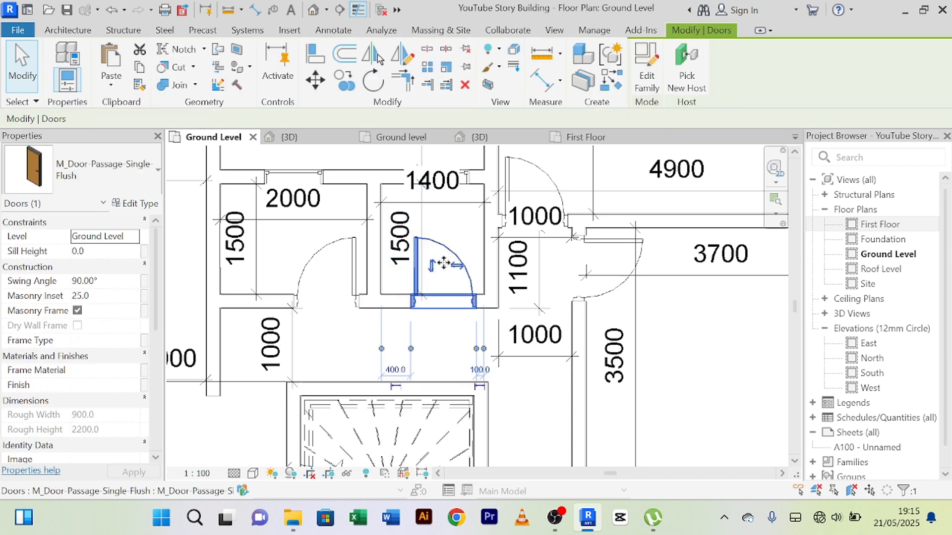
click(395, 371)
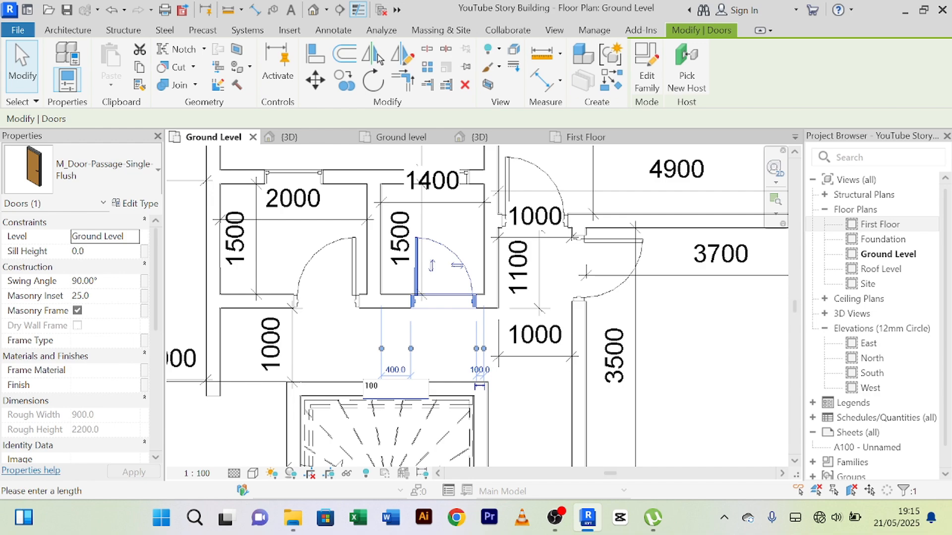
key(Return)
click(672, 334)
scroll(673, 332, down, 1)
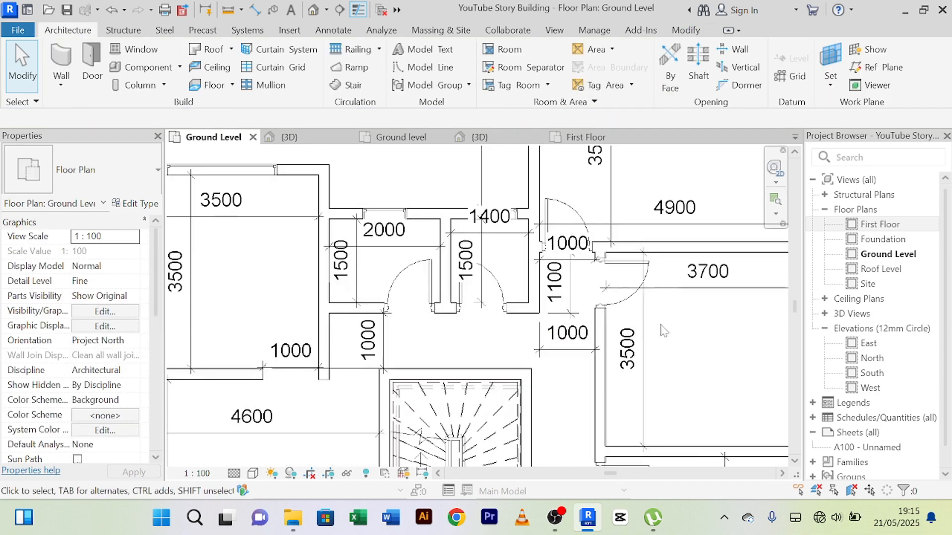
middle_drag(665, 331, 594, 328)
scroll(444, 241, up, 8)
scroll(430, 250, down, 6)
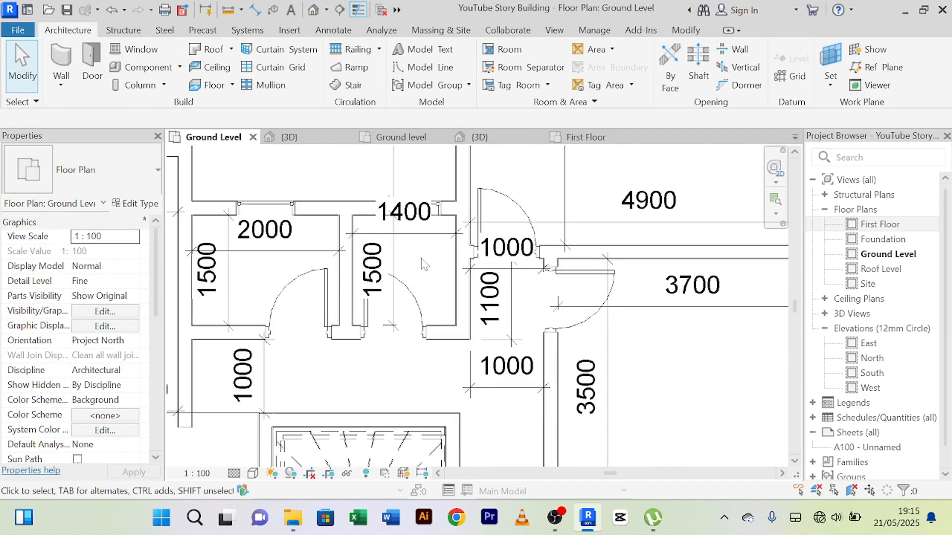
Step: Shift the 1400 room's vertical 1500 dimension towards the wall farther from the 2000 room, clear of the door swing
middle_drag(424, 264, 408, 258)
click(383, 245)
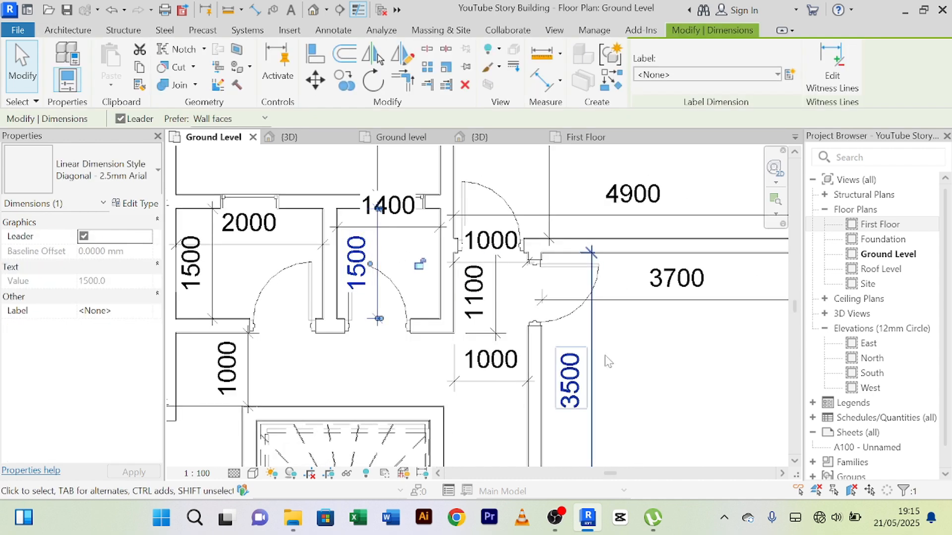
key(Right)
key(Right)
key(Right)
key(Right)
key(Right)
key(Right)
key(Right)
key(Right)
key(Right)
key(Right)
key(Right)
key(Right)
key(Right)
key(Right)
key(Right)
key(Right)
key(Right)
key(Right)
key(Right)
key(Right)
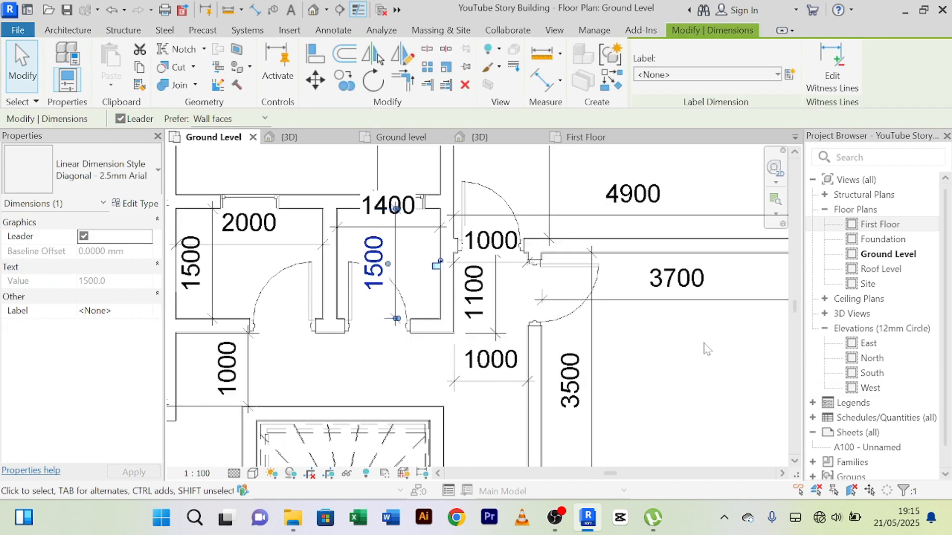
key(Right)
key(Right)
key(Right)
key(Right)
key(Right)
key(Right)
key(Right)
key(Right)
key(Right)
key(Right)
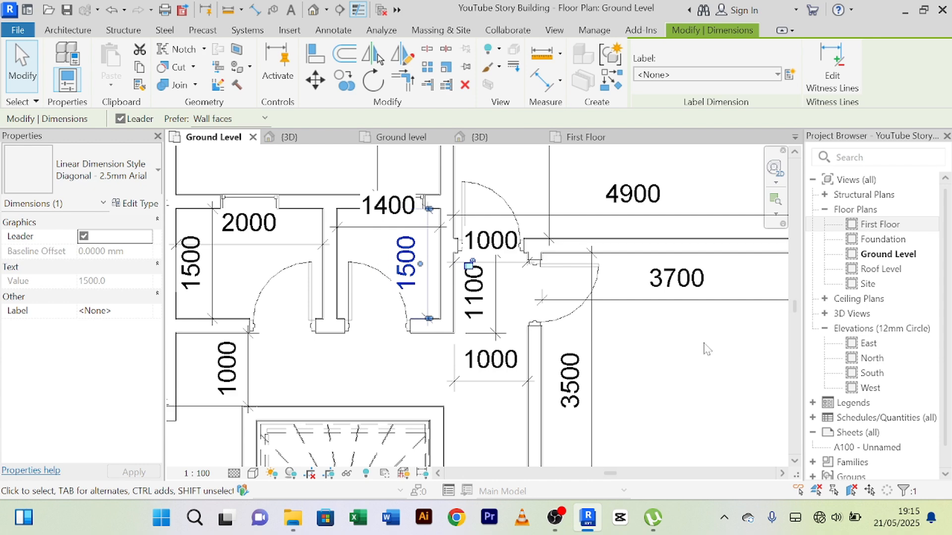
scroll(705, 349, down, 2)
middle_drag(689, 377, 666, 359)
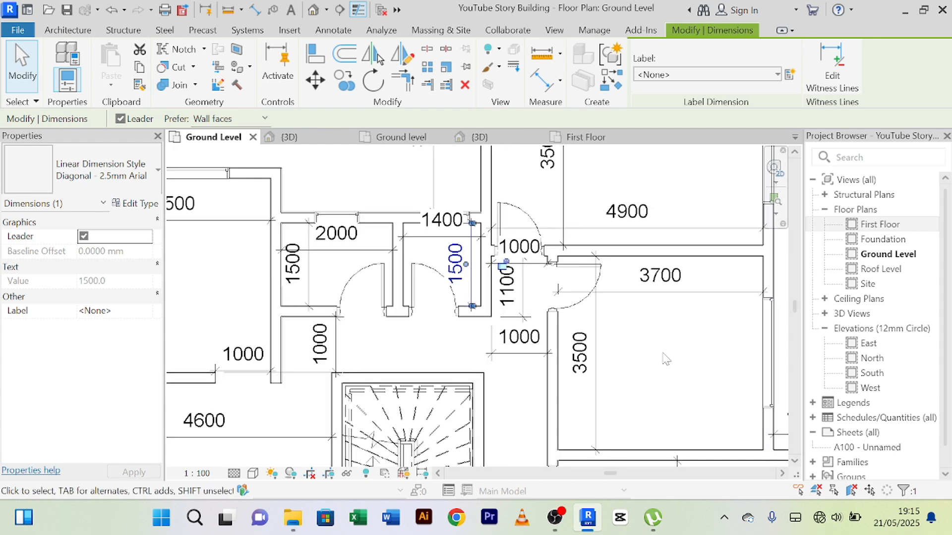
click(662, 353)
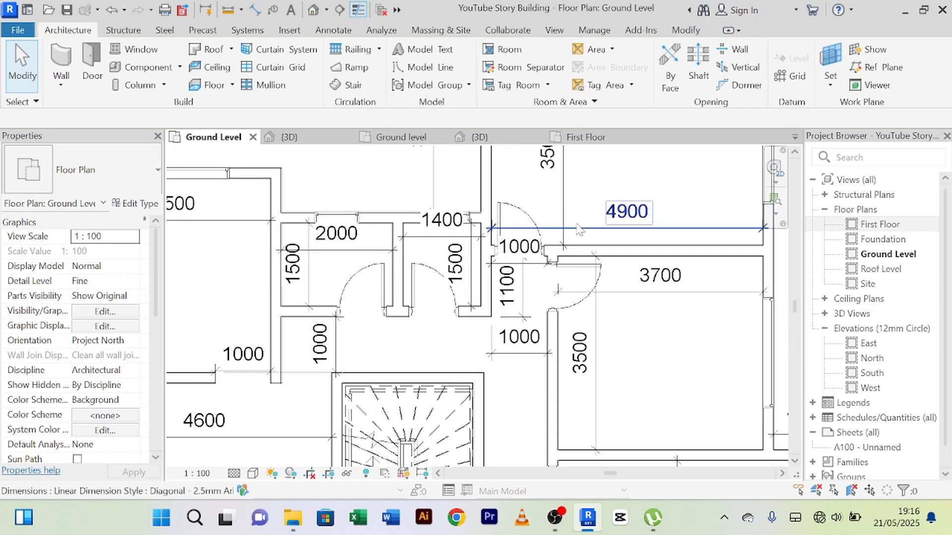
Step: Examine the Ground Level layout around the staircase and the 3500 by 3500 room for openings that still need attention
scroll(516, 200, up, 3)
scroll(527, 204, down, 2)
scroll(526, 204, down, 2)
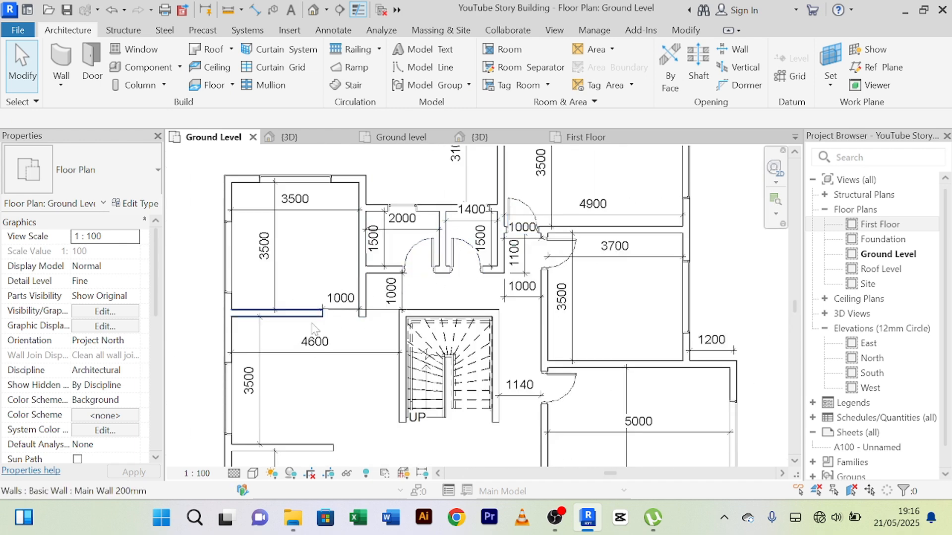
middle_drag(346, 367, 351, 255)
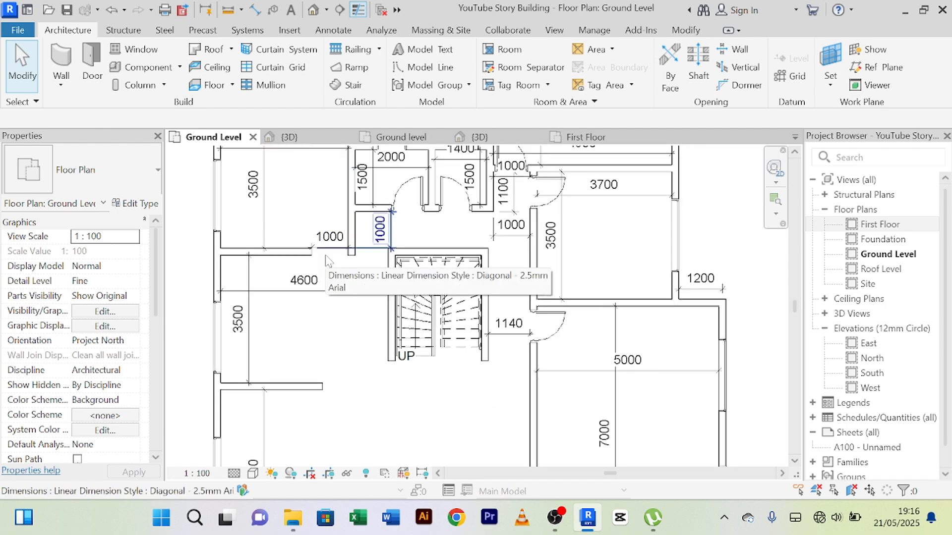
scroll(328, 260, down, 2)
scroll(328, 317, up, 4)
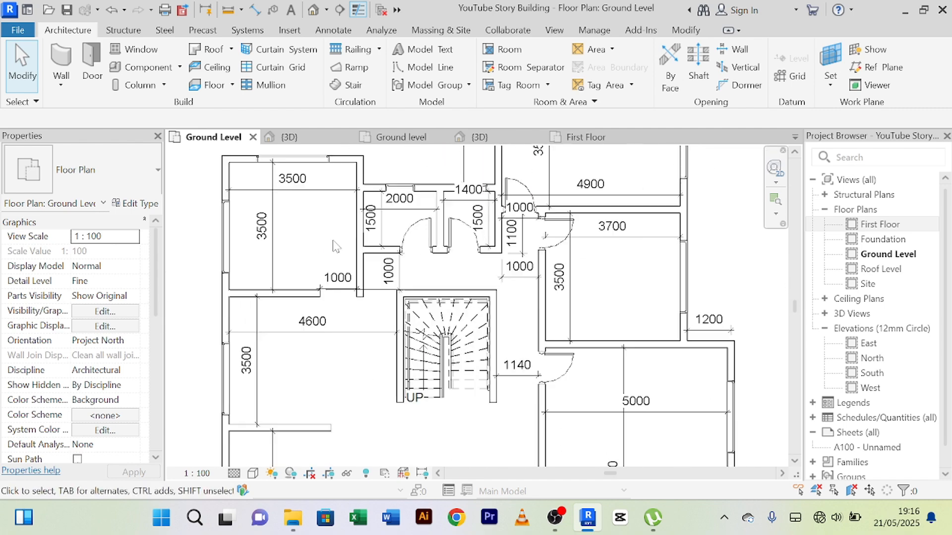
scroll(336, 345, down, 2)
middle_drag(337, 345, 334, 263)
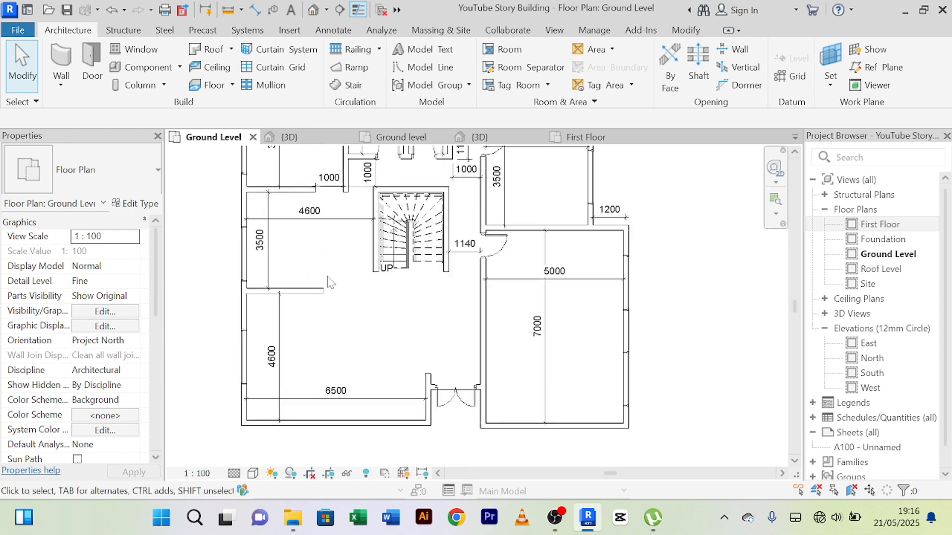
scroll(331, 250, up, 2)
scroll(308, 206, down, 1)
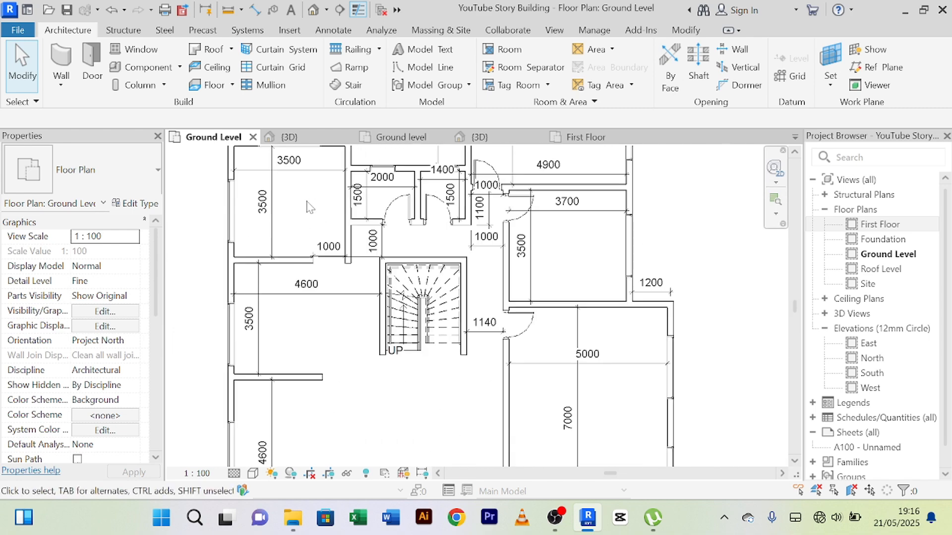
scroll(303, 207, up, 1)
middle_drag(304, 206, 324, 262)
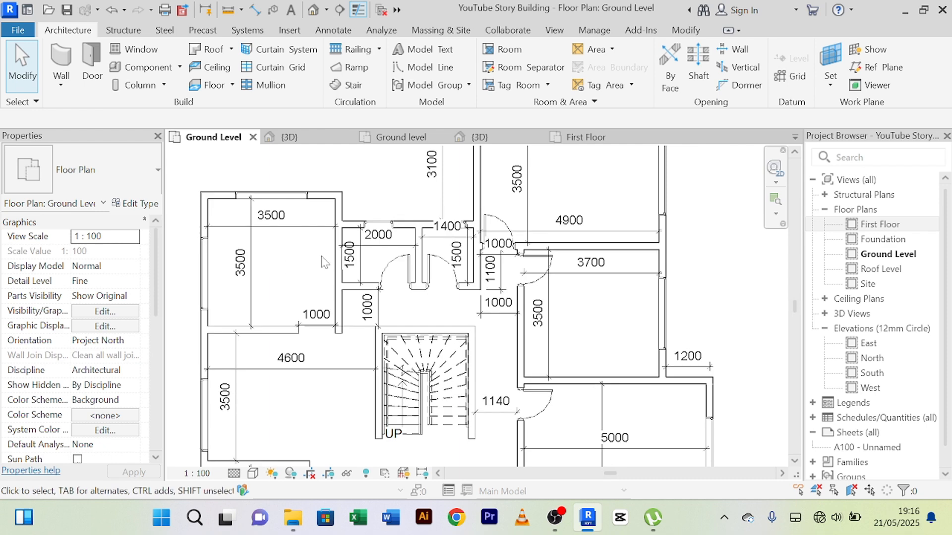
scroll(324, 261, up, 2)
click(344, 227)
scroll(343, 227, up, 2)
scroll(342, 226, down, 2)
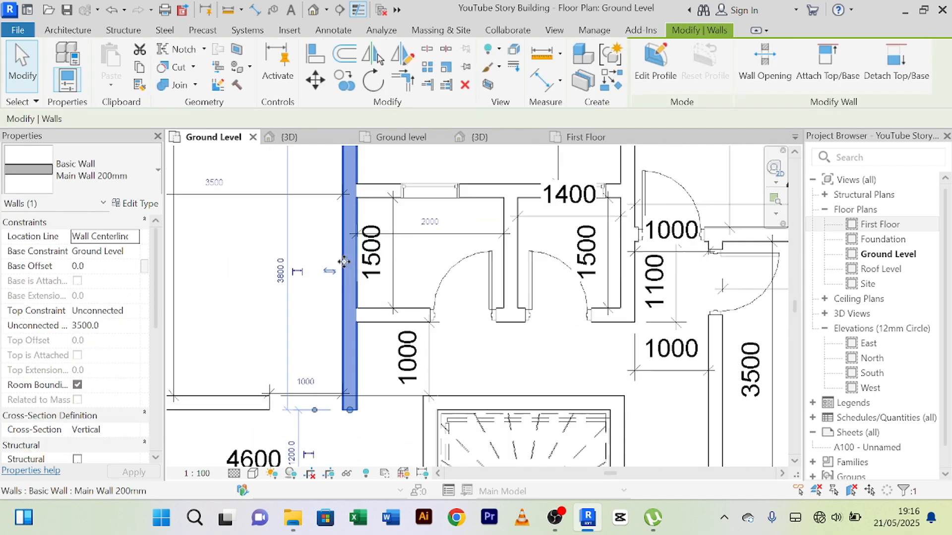
scroll(325, 252, down, 3)
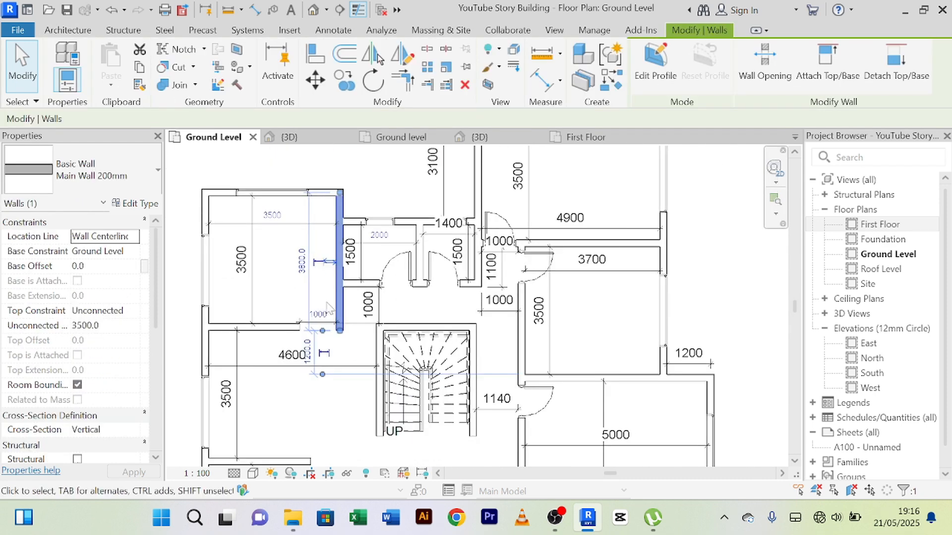
Step: Extend the wall between the 3500 by 3500 room and the 4600 room to the room's corner, closing the 1000 opening
scroll(308, 301, up, 2)
click(285, 293)
scroll(288, 300, up, 2)
click(293, 359)
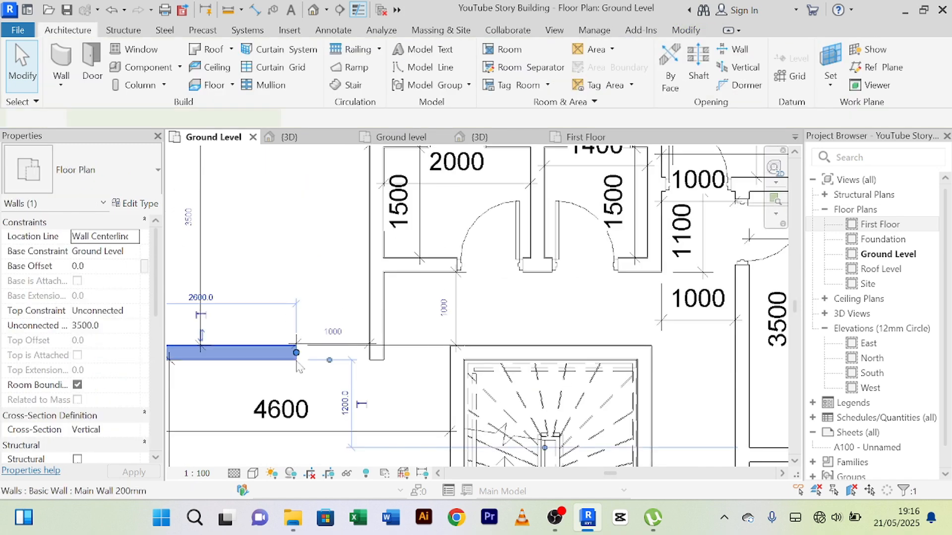
scroll(301, 358, up, 1)
drag(294, 352, 397, 347)
click(315, 271)
scroll(314, 272, down, 2)
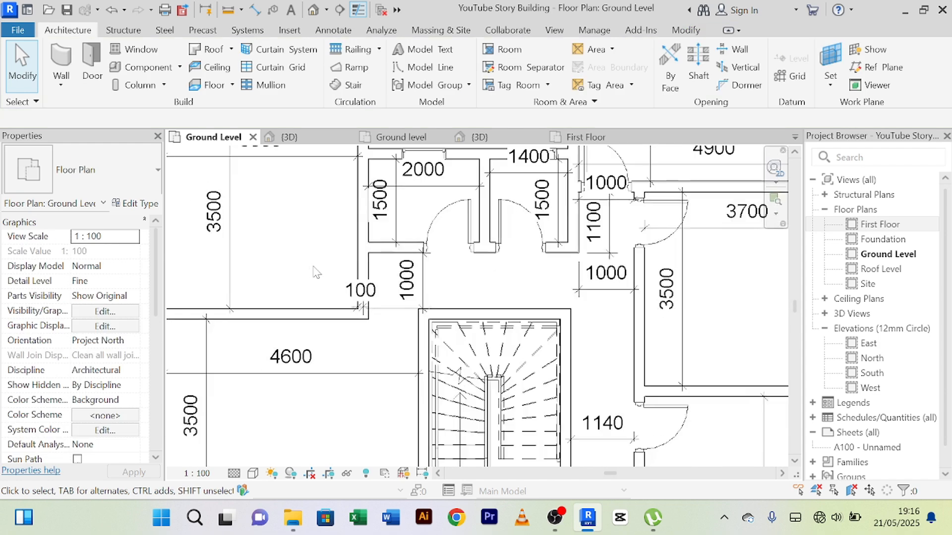
scroll(314, 272, down, 2)
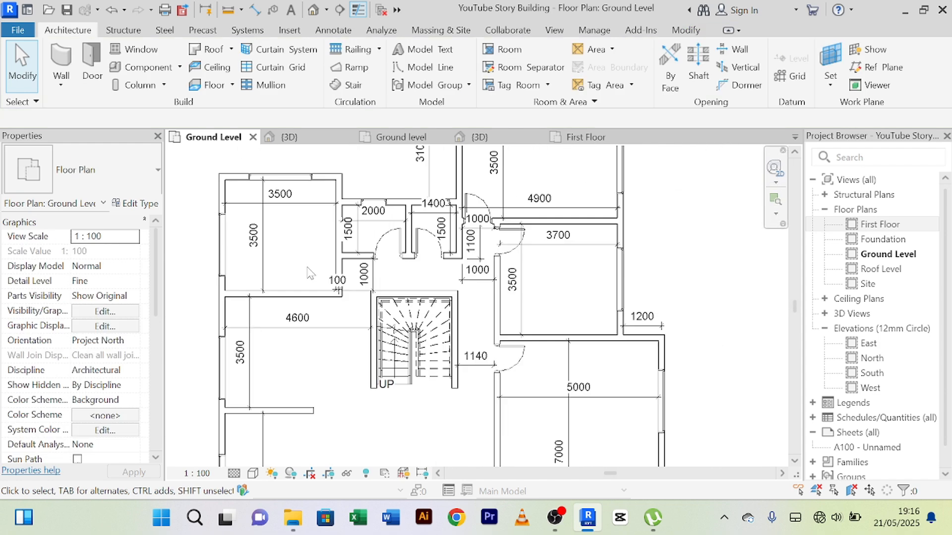
Step: Open the Ground level plan of the 1 Story Building Project and examine its doors, including the toilet's double sliding door
click(488, 137)
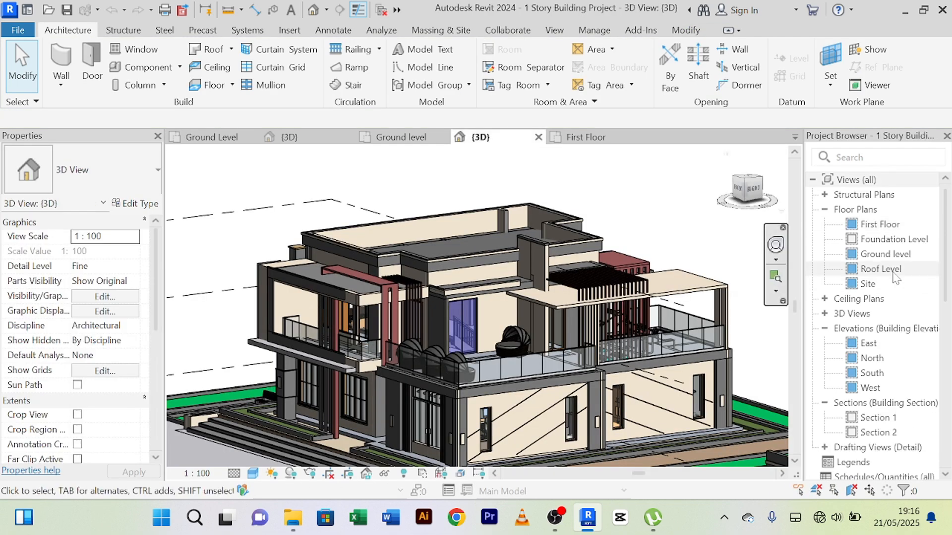
scroll(607, 217, down, 3)
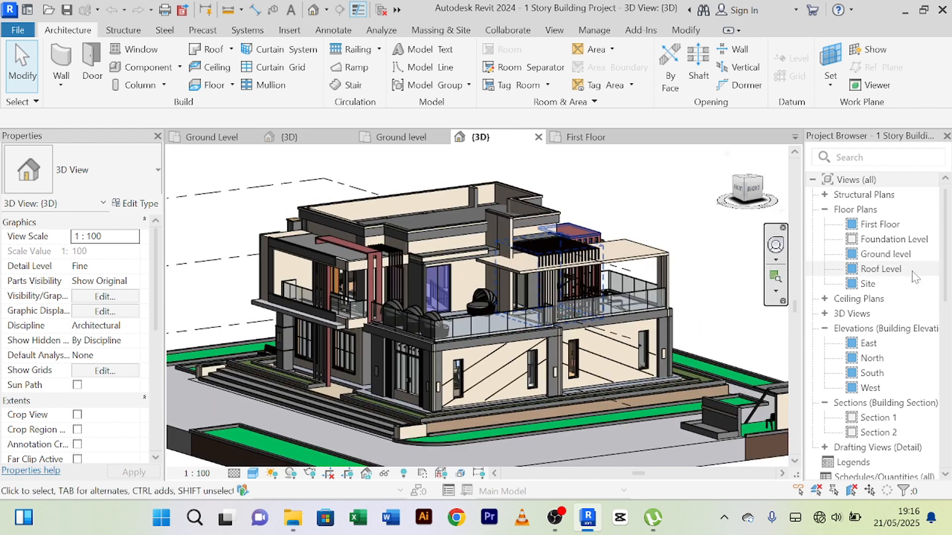
double_click(886, 254)
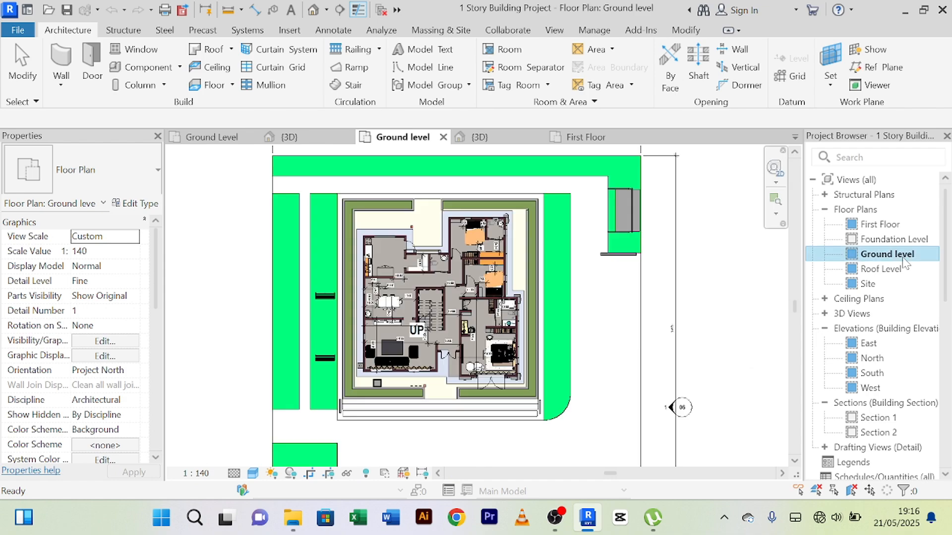
scroll(496, 316, up, 8)
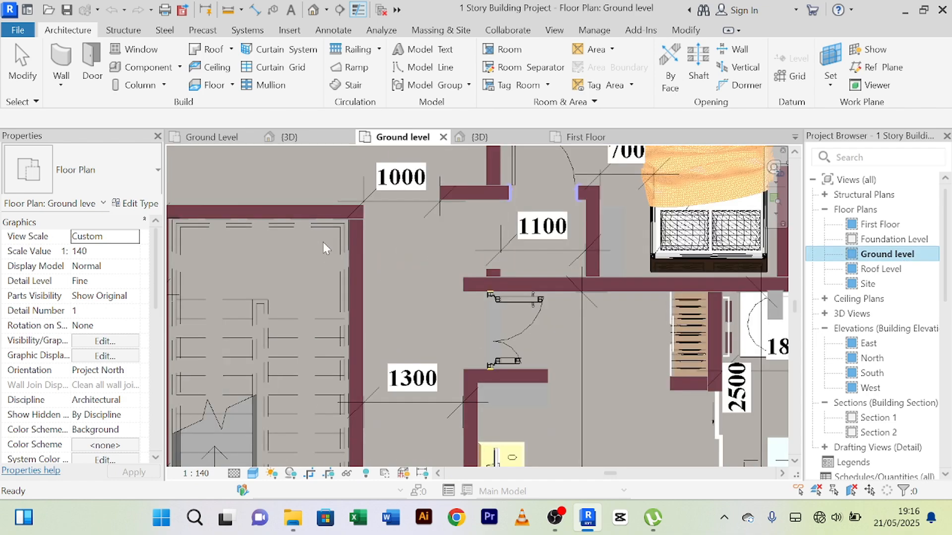
scroll(446, 317, down, 6)
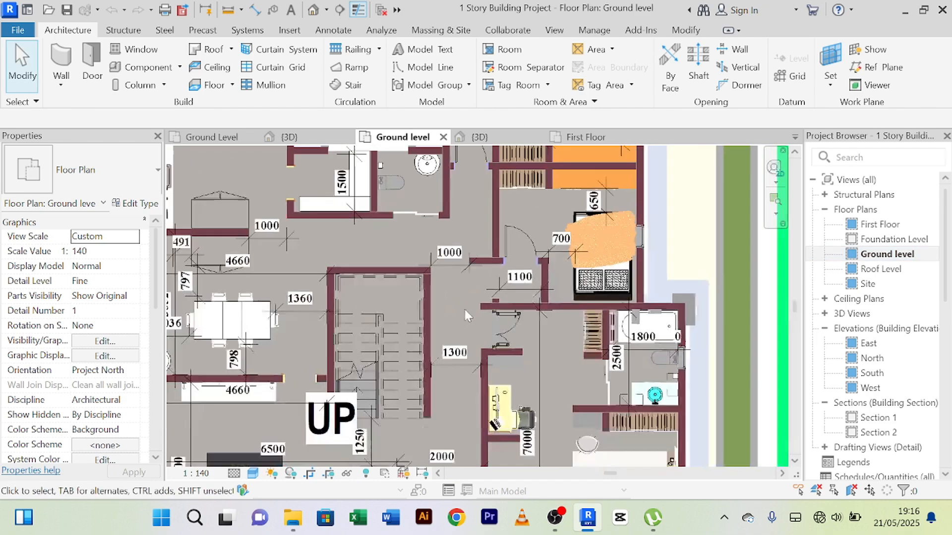
middle_drag(463, 308, 506, 329)
scroll(506, 329, up, 5)
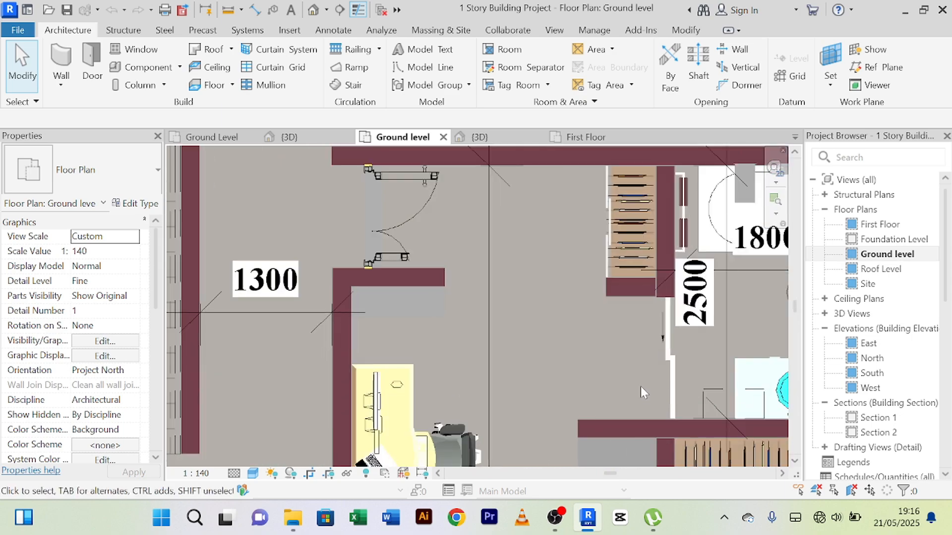
scroll(640, 386, down, 3)
scroll(301, 220, down, 3)
middle_drag(301, 199, 421, 323)
scroll(456, 301, up, 2)
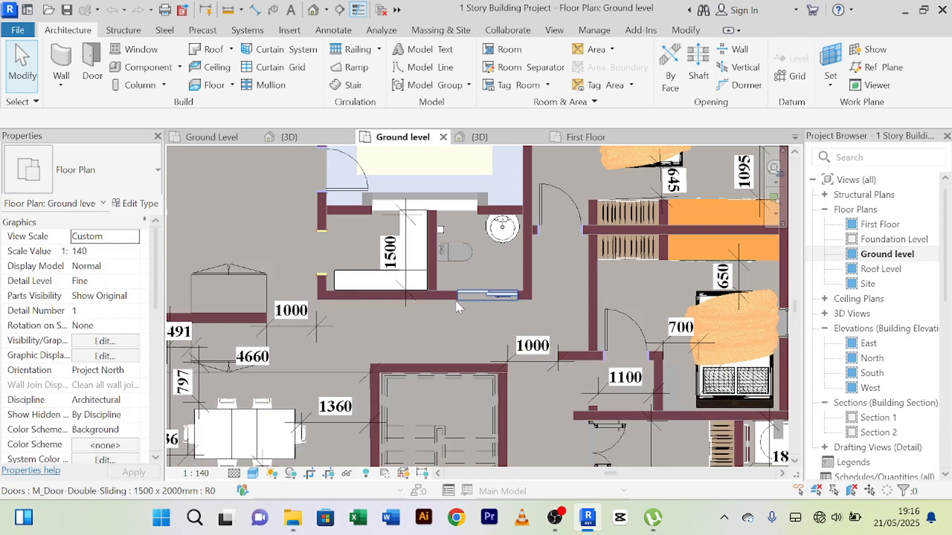
click(488, 295)
scroll(488, 294, up, 2)
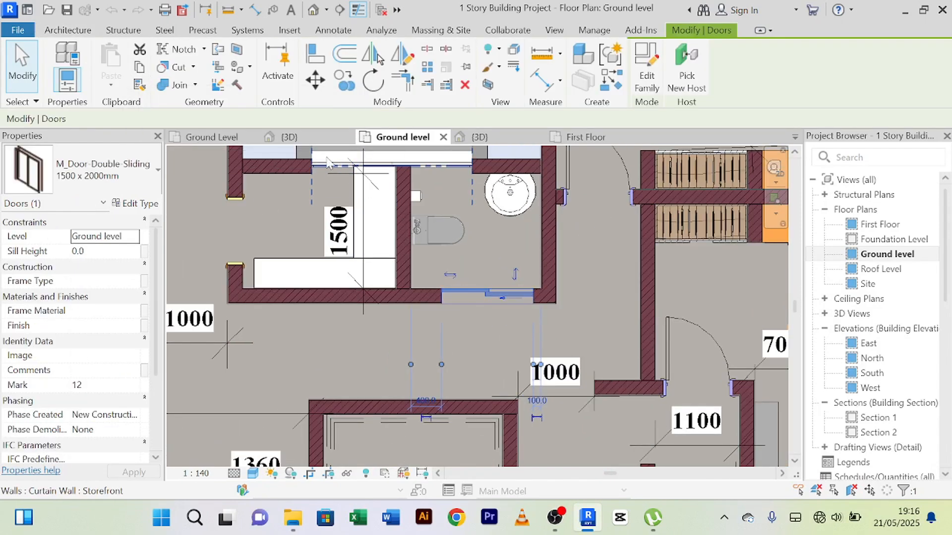
Step: Return to the YouTube Story Building's Ground Level plan and delete the 1400 room's single flush door
click(208, 140)
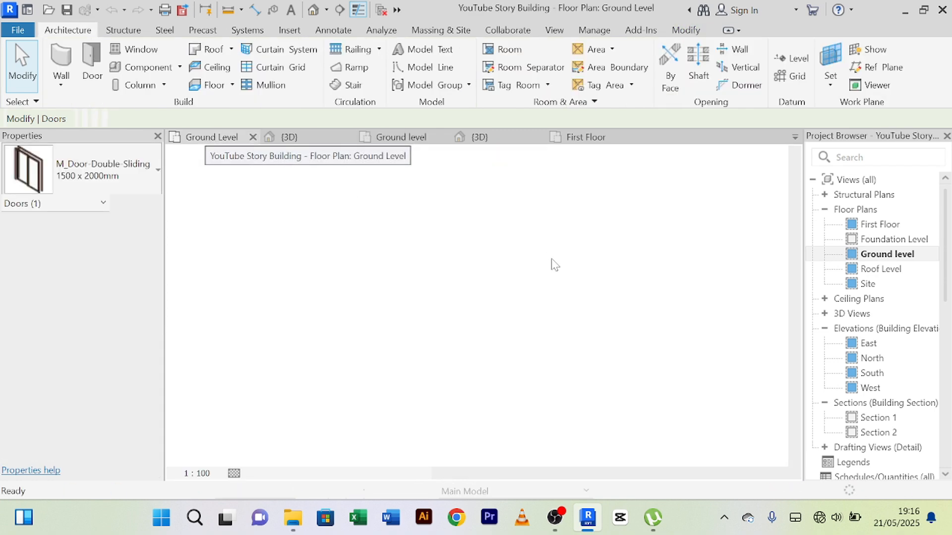
scroll(420, 251, up, 1)
click(423, 242)
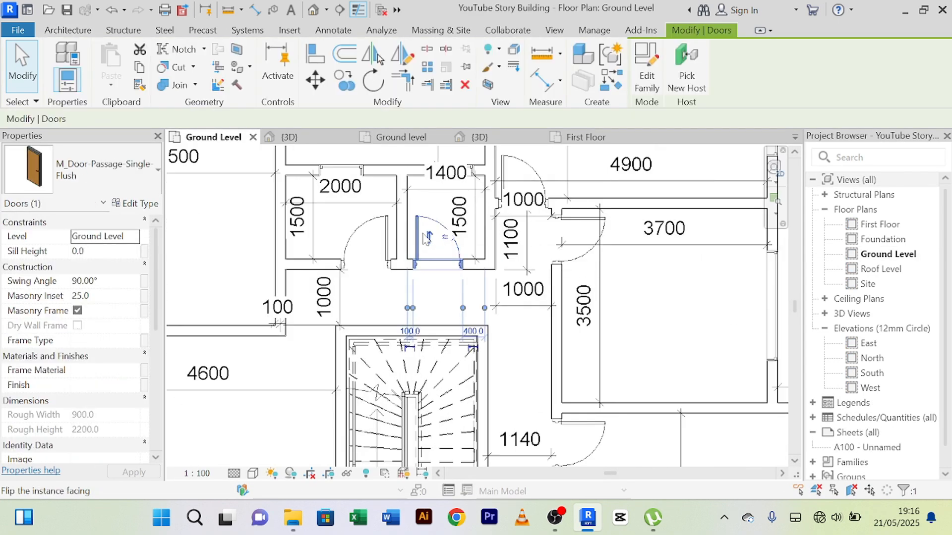
key(Delete)
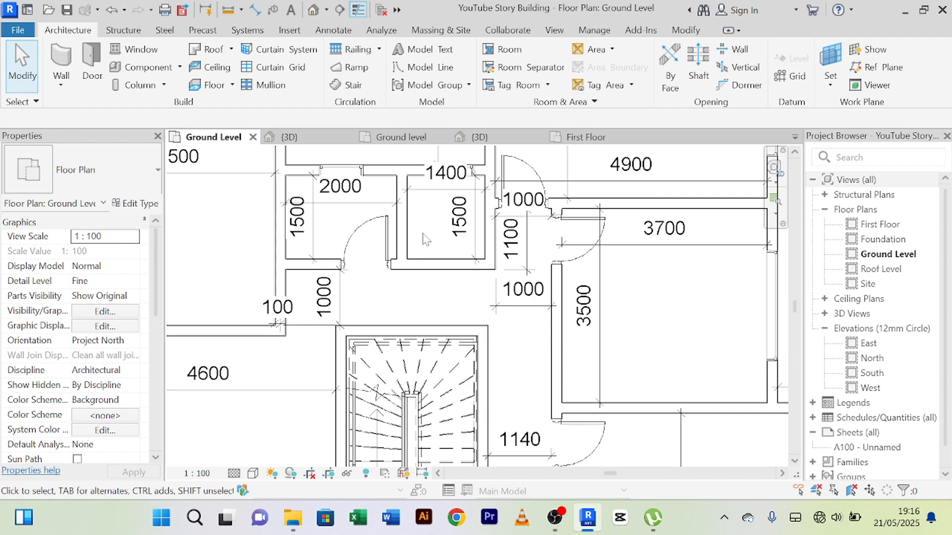
Step: Copy the toilet's M_Door-Double-Sliding 1500 x 2000mm door from the 1 Story Building Project's Ground level plan
click(399, 137)
click(493, 299)
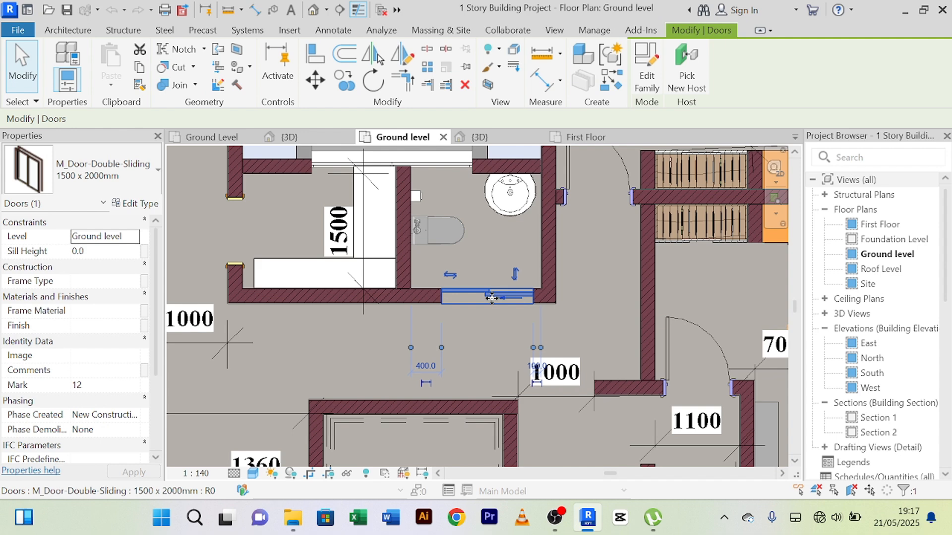
click(139, 68)
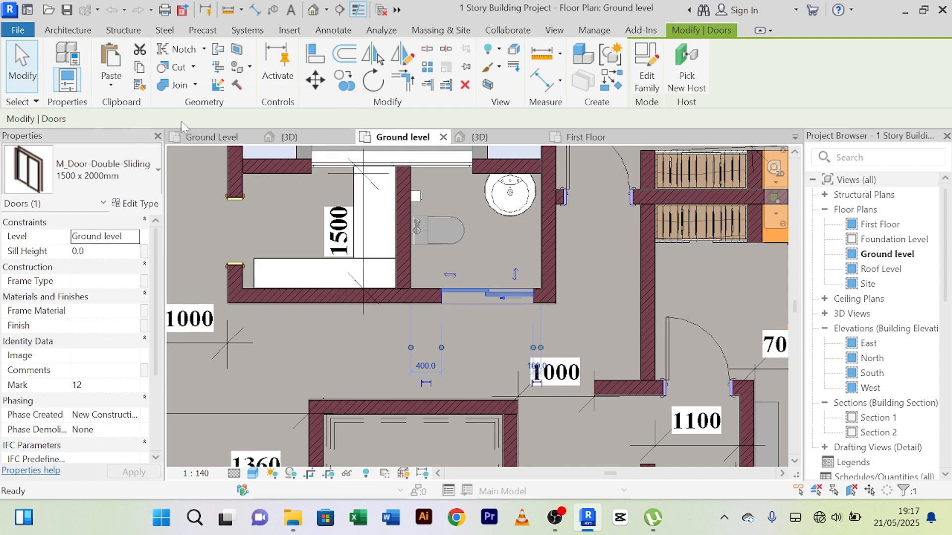
Step: Paste the double sliding door into the 1400 room's stair-side wall in the YouTube Story Building, 100 mm from each side wall
click(208, 137)
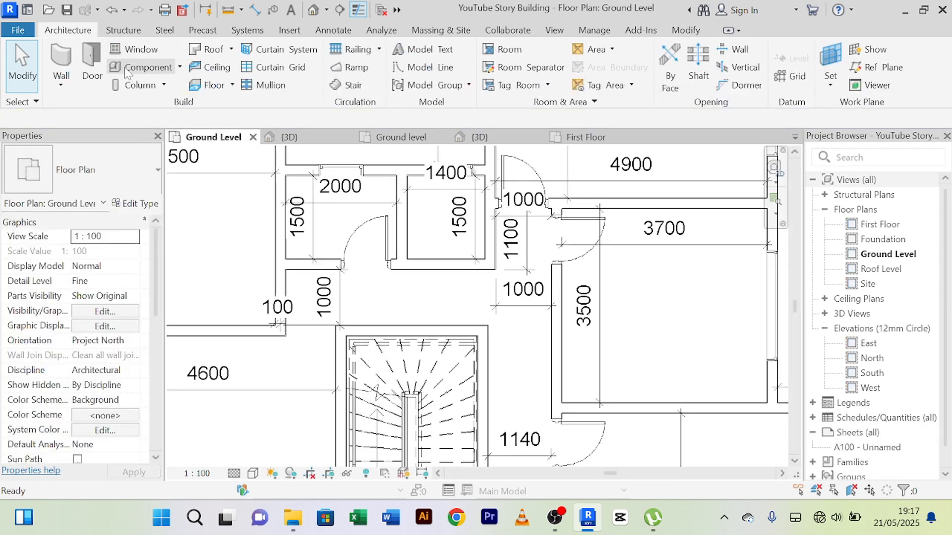
click(91, 61)
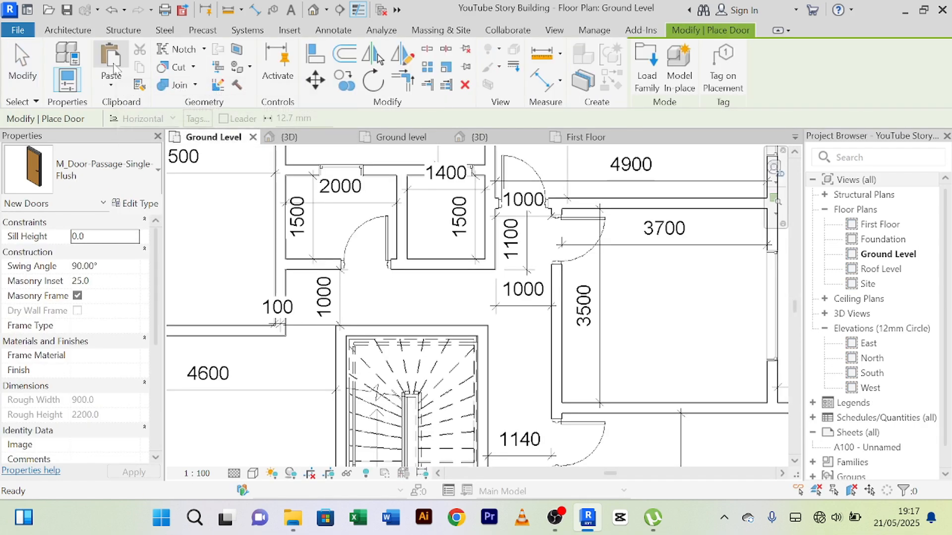
click(112, 69)
click(520, 323)
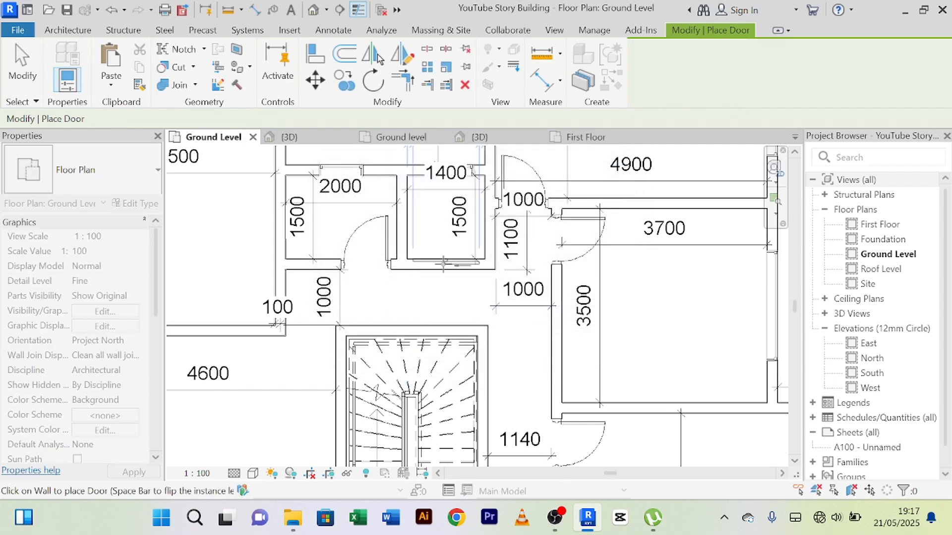
right_click(452, 303)
click(486, 40)
Step: Flip the hand of the 1400 room's double sliding door so its panel slides away from the 2000 room
scroll(442, 283, up, 2)
scroll(446, 275, up, 1)
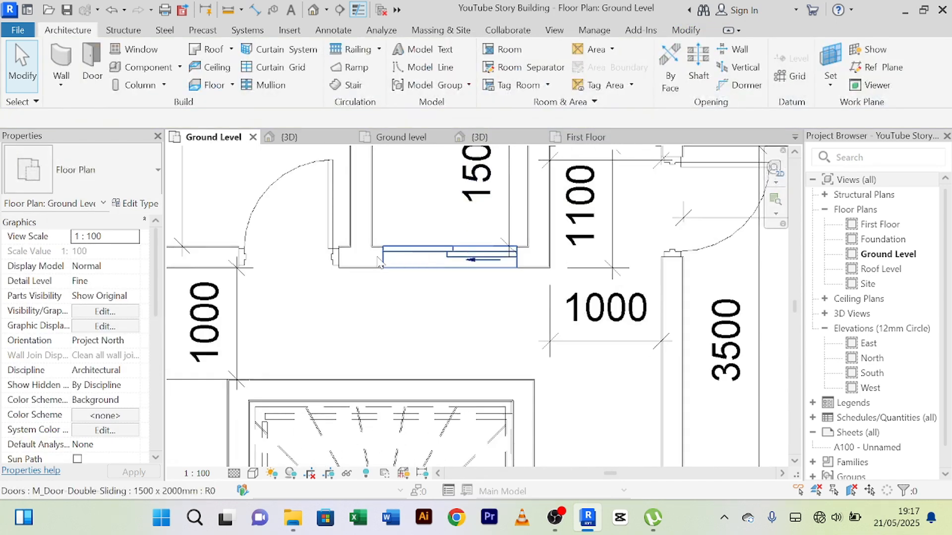
click(469, 264)
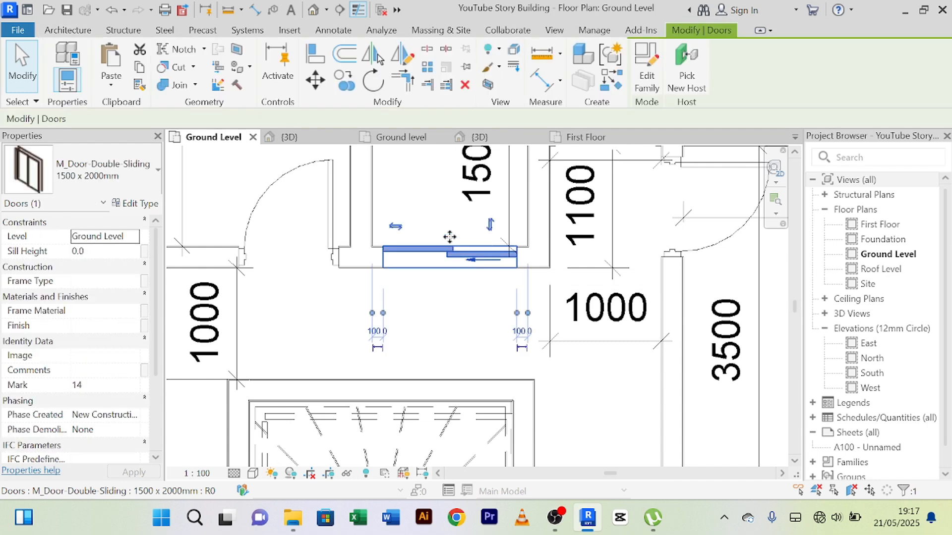
click(409, 224)
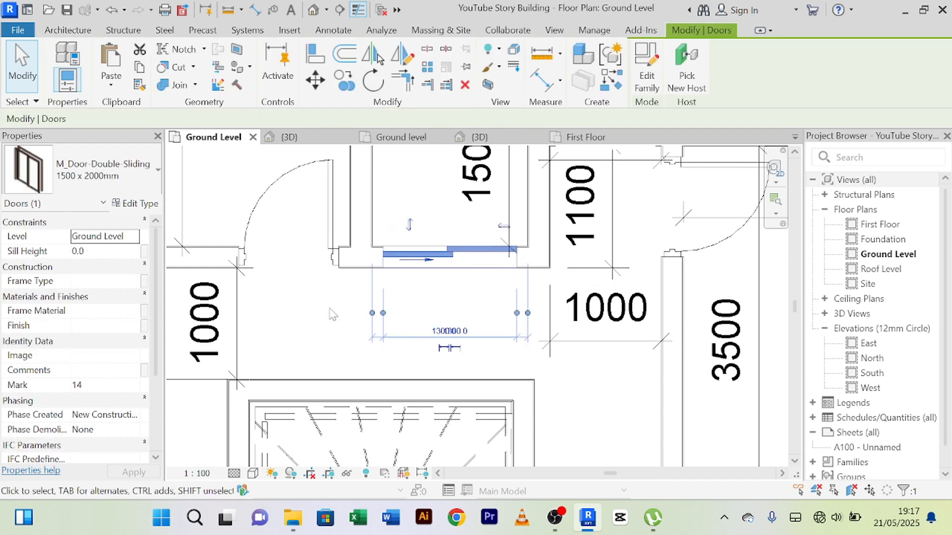
click(331, 313)
click(416, 254)
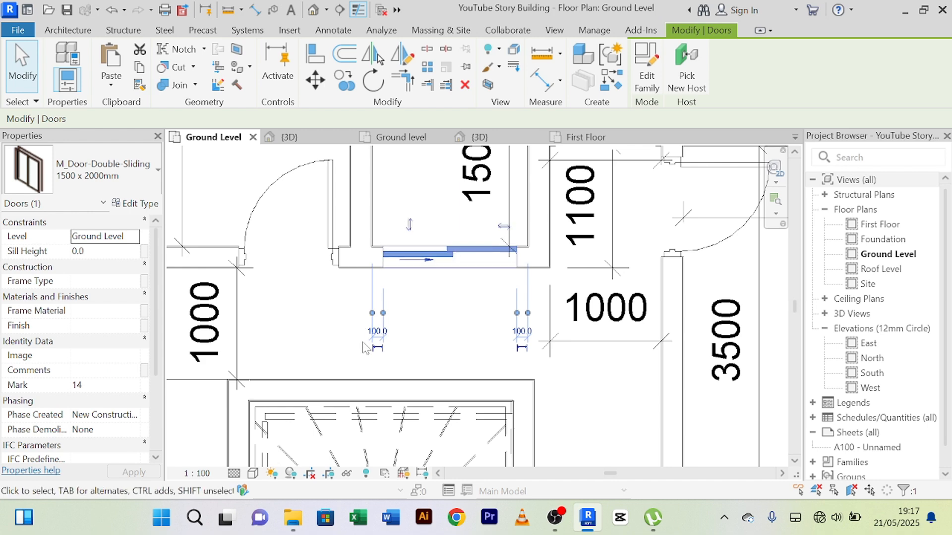
scroll(351, 317, down, 5)
click(350, 316)
scroll(350, 317, down, 1)
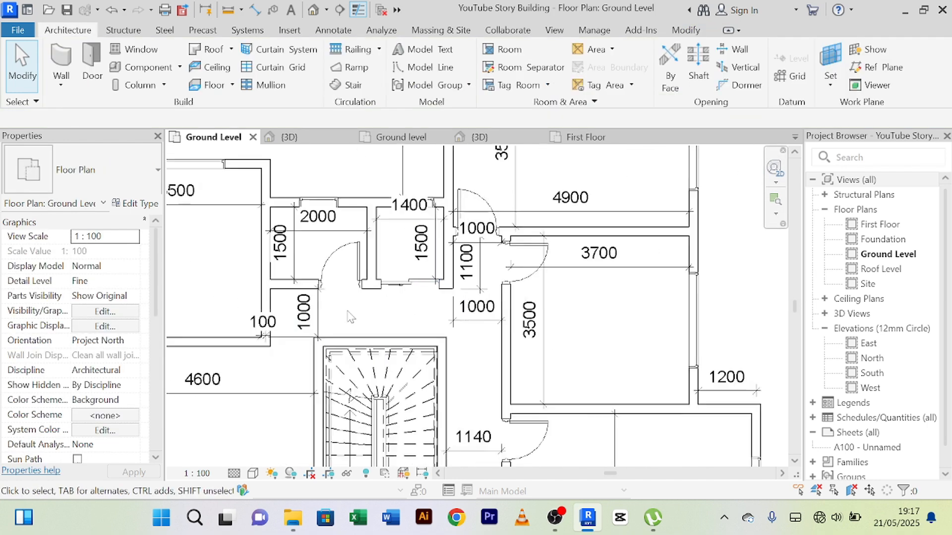
scroll(350, 317, down, 1)
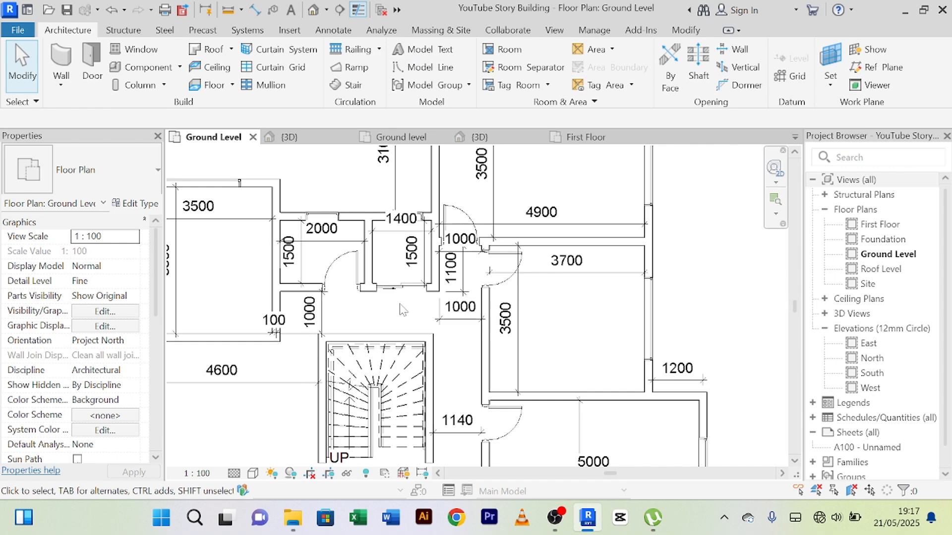
Step: Switch to the 1 Story Building Project's Ground level plan and select the 910x2110mm cased opening of the 1500 room beside the toilet
click(397, 137)
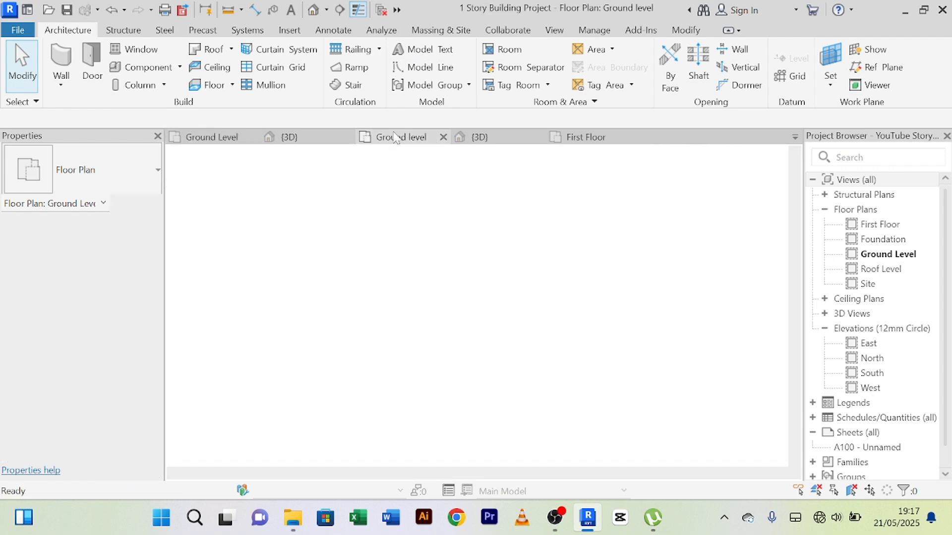
scroll(317, 268, down, 3)
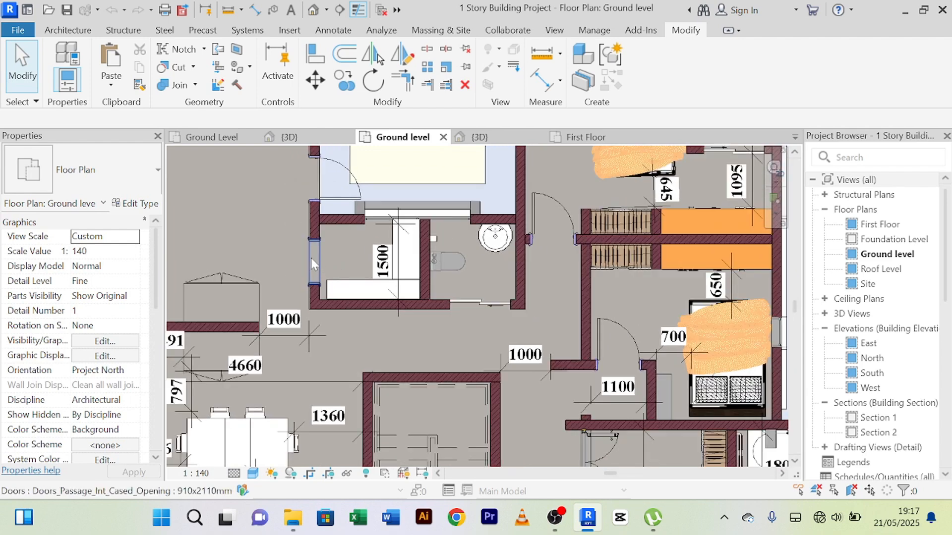
click(317, 257)
scroll(318, 256, up, 4)
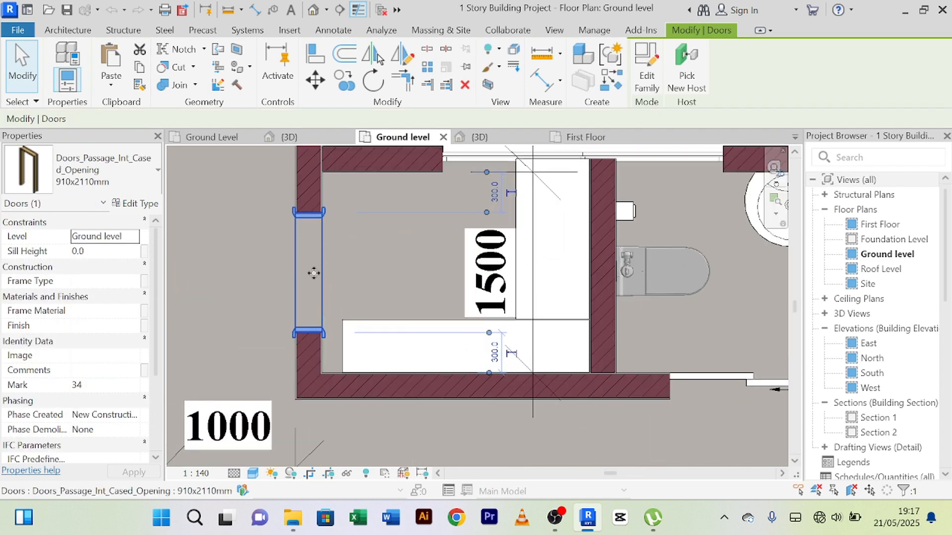
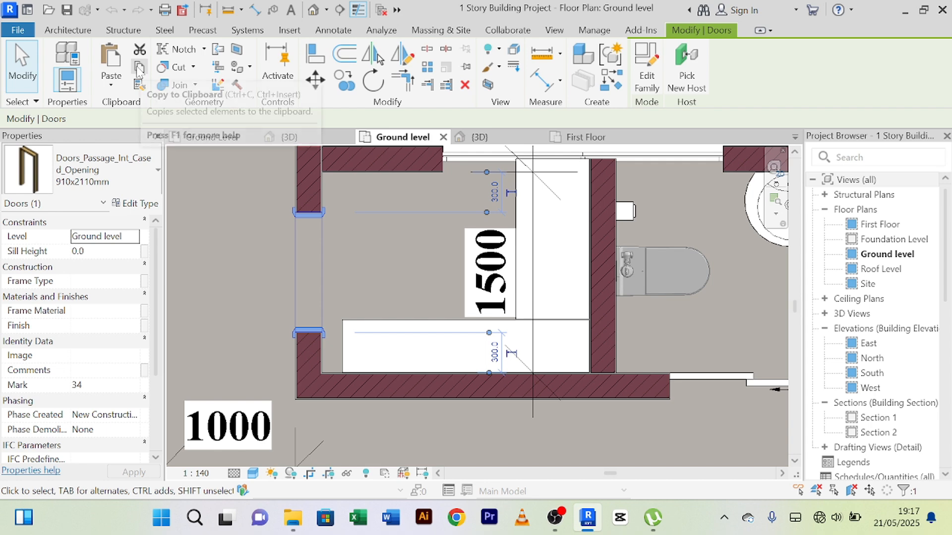
Step: Paste the 910x2110mm cased opening into the YouTube Story Building's Ground Level wall between the 3500 and 4600 rooms, about 500 mm from the stair-side wall
click(203, 138)
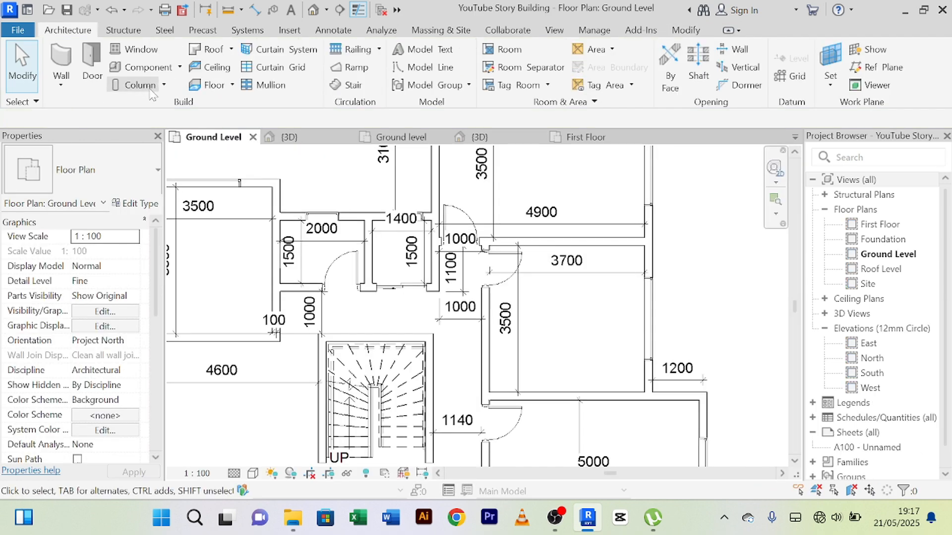
click(93, 53)
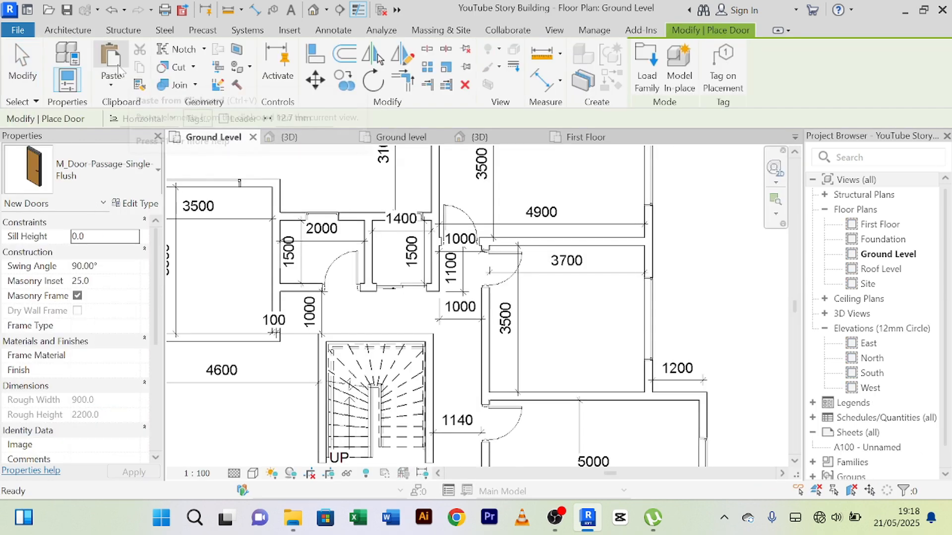
key(ctrl+v)
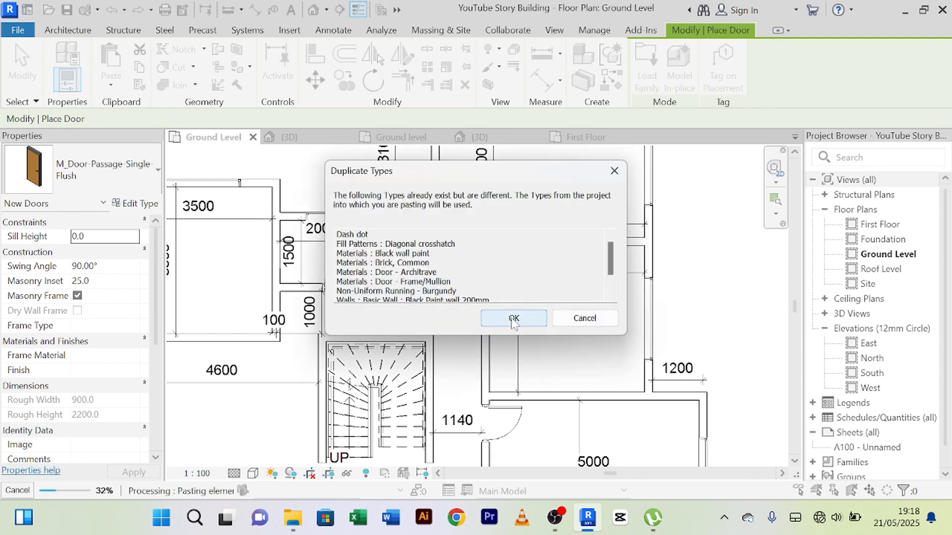
click(513, 318)
middle_drag(250, 313, 447, 270)
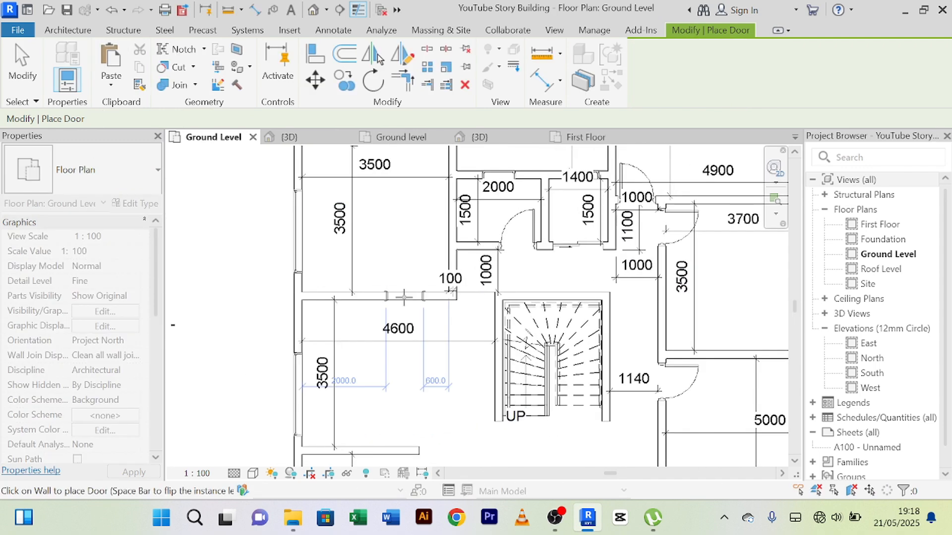
click(407, 296)
key(Escape)
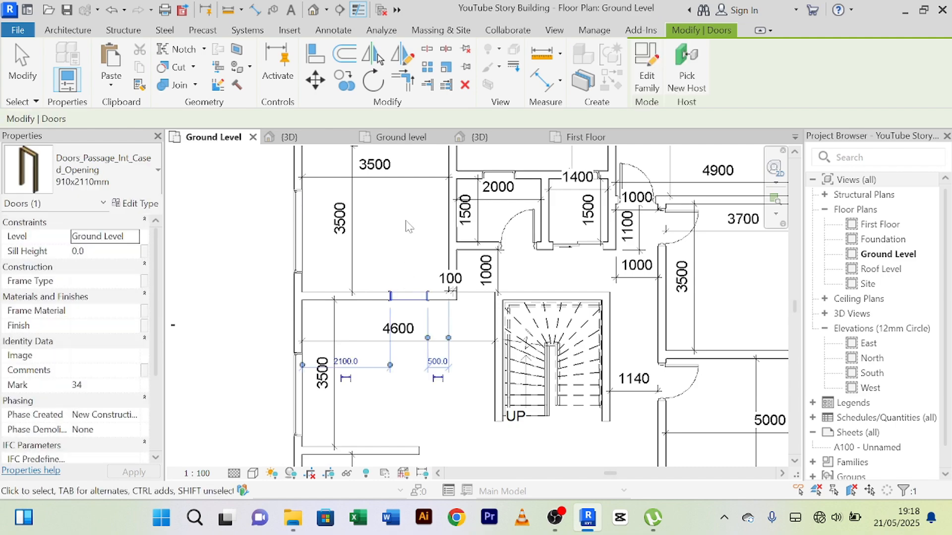
scroll(404, 322, up, 3)
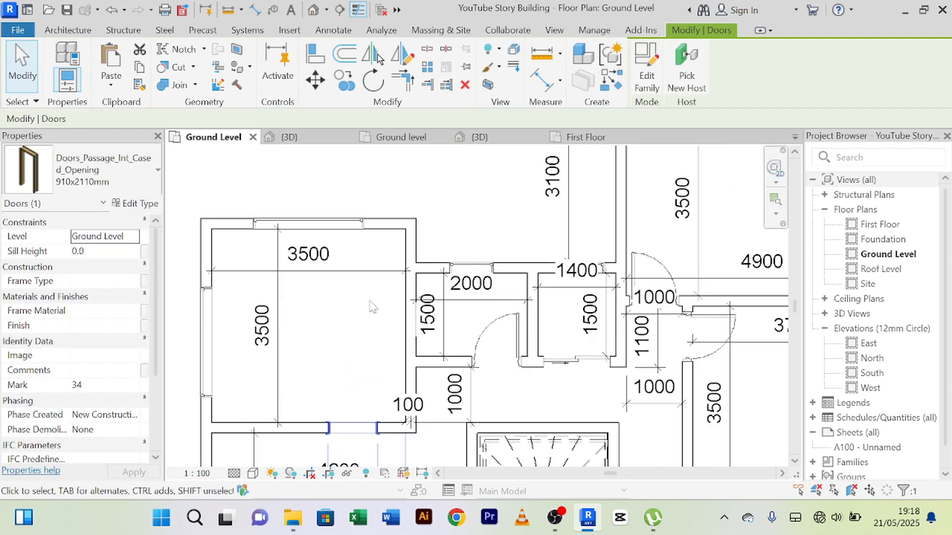
scroll(362, 306, down, 3)
middle_drag(365, 312, 353, 231)
click(228, 277)
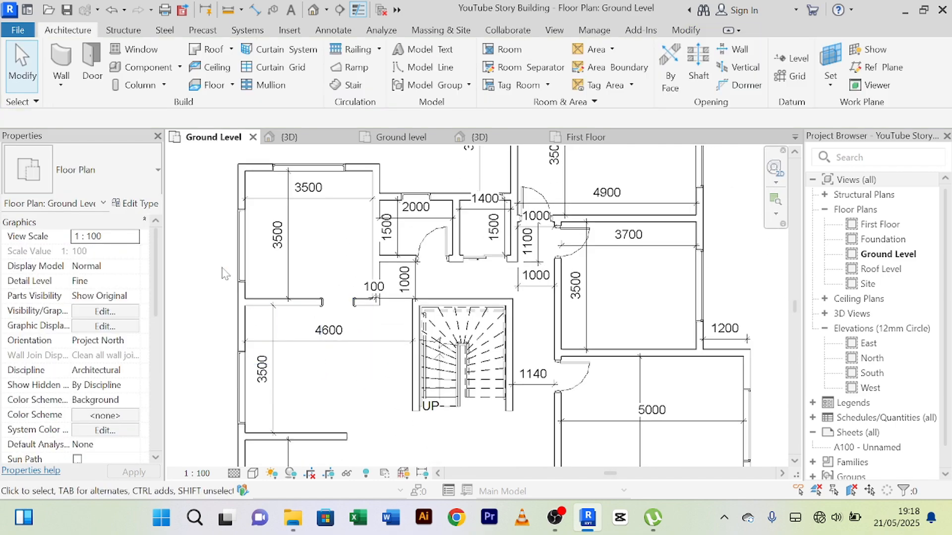
Step: Set the distance between the pasted cased opening and the stair-side wall to 100 mm
scroll(347, 307, up, 2)
click(330, 292)
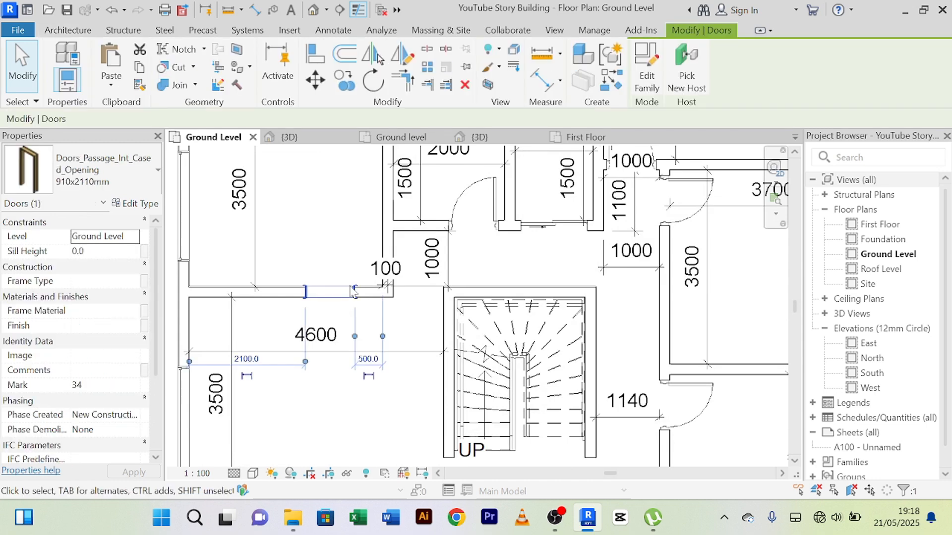
click(368, 359)
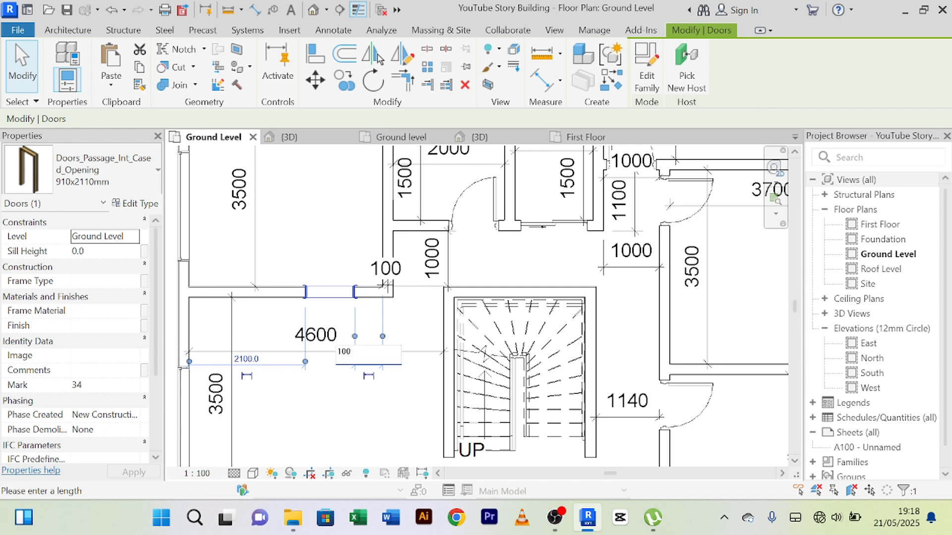
text(100)
key(Return)
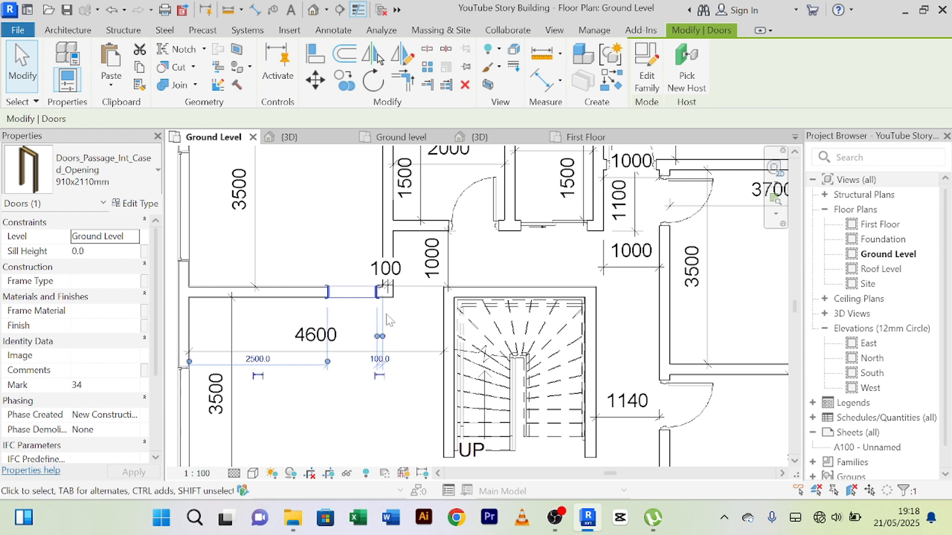
click(325, 238)
Step: Place a similar 910x2110mm cased opening in the wall between the 3500 and 2000 rooms, 300 mm from each cross wall
scroll(308, 334, up, 3)
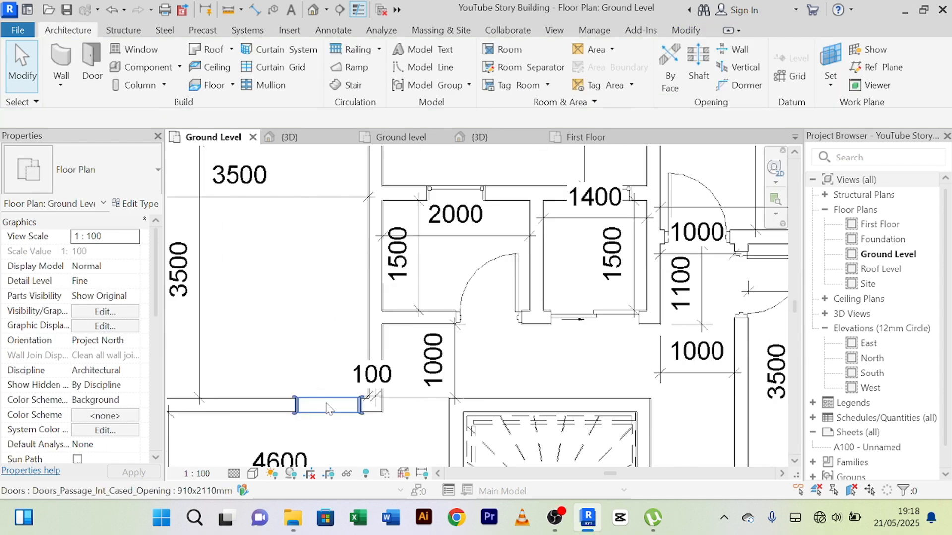
click(323, 403)
scroll(337, 367, down, 2)
middle_drag(316, 334, 316, 284)
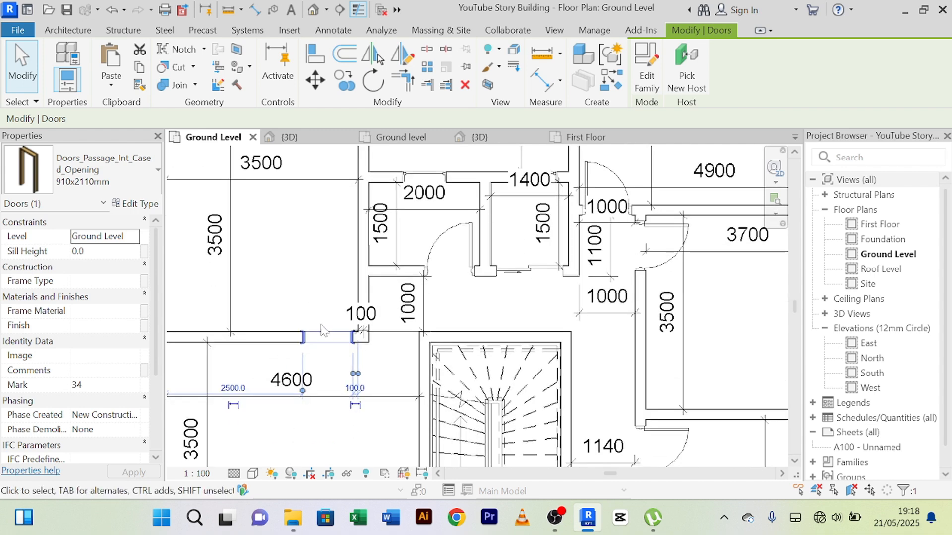
click(612, 84)
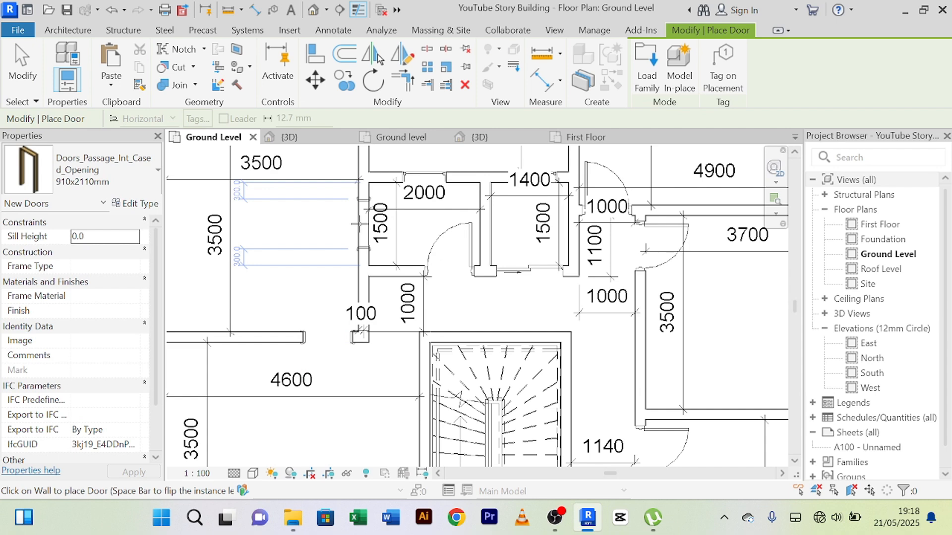
click(360, 224)
right_click(297, 268)
click(360, 19)
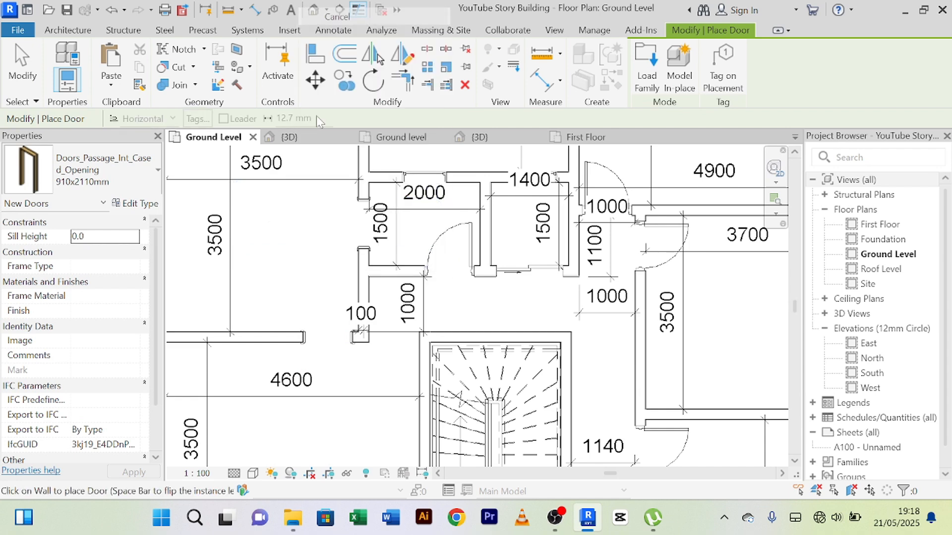
right_click(271, 230)
click(311, 241)
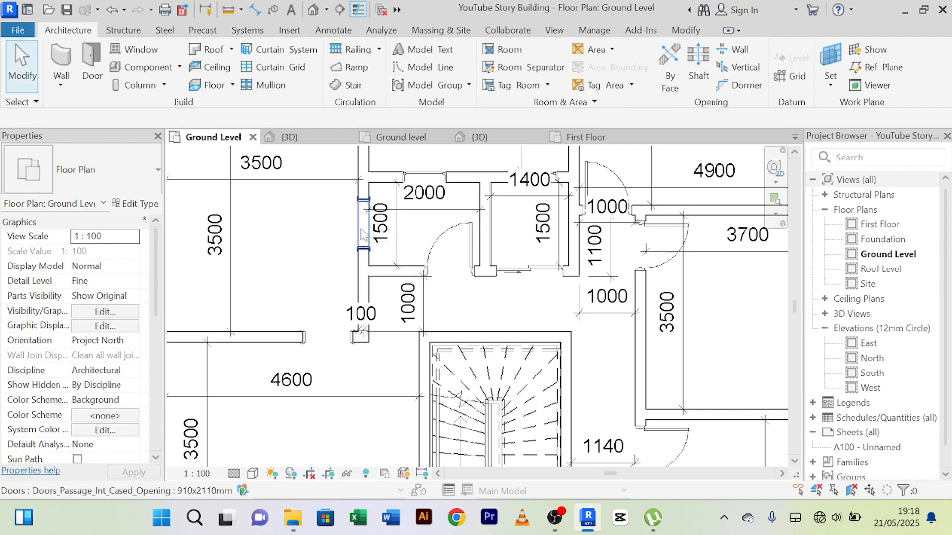
Step: Set the distance from the 2000 room's cased opening to that room's stair-side wall to 100 mm
click(365, 233)
scroll(375, 257, up, 2)
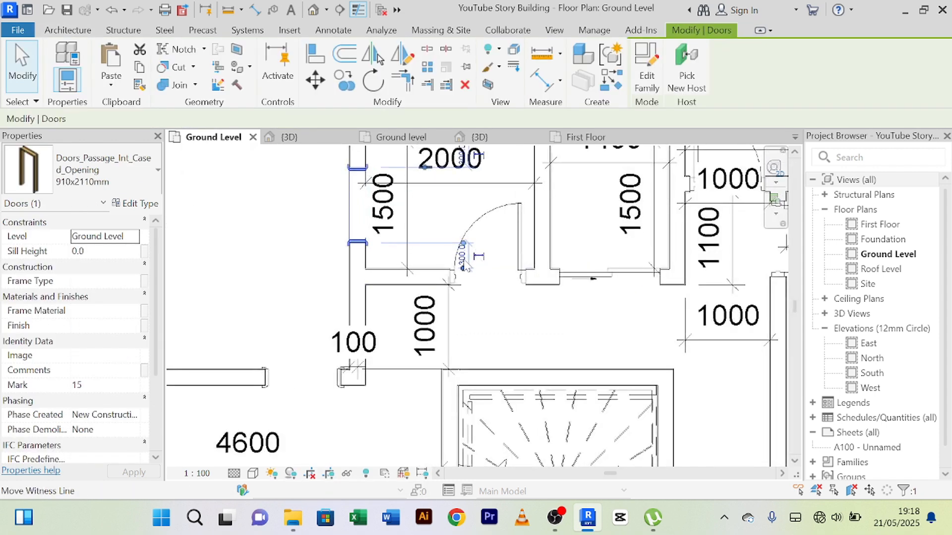
scroll(465, 261, up, 2)
click(468, 251)
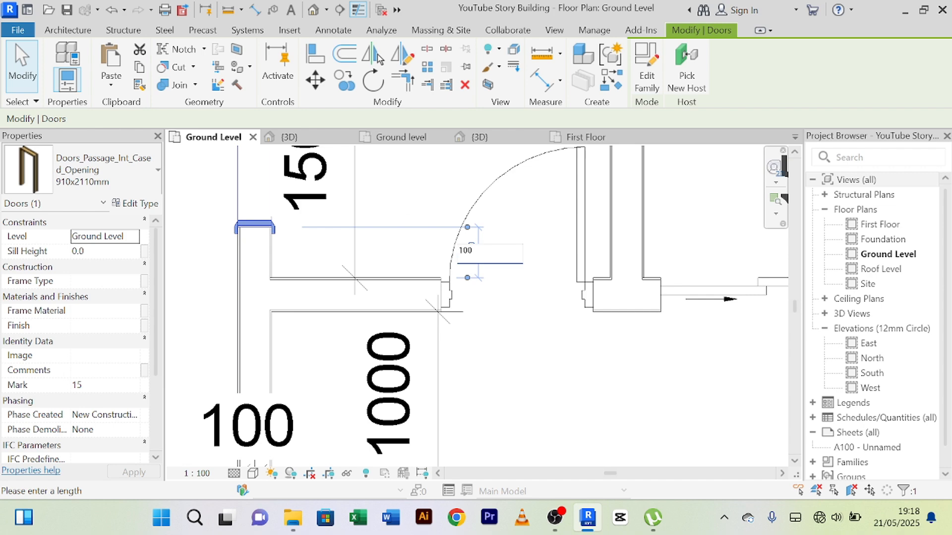
text(100)
key(Return)
scroll(407, 190, down, 2)
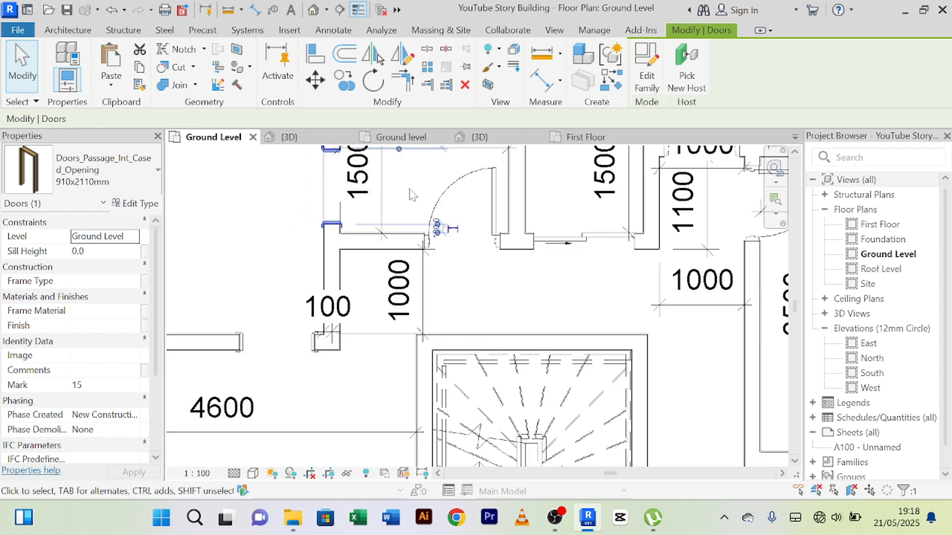
click(241, 251)
Step: Examine the Ground Level doors and cased openings around the 2000 and 1400 rooms, the stair and the main entrance
scroll(241, 250, down, 1)
middle_drag(241, 250, 256, 298)
scroll(277, 265, up, 3)
scroll(266, 244, down, 3)
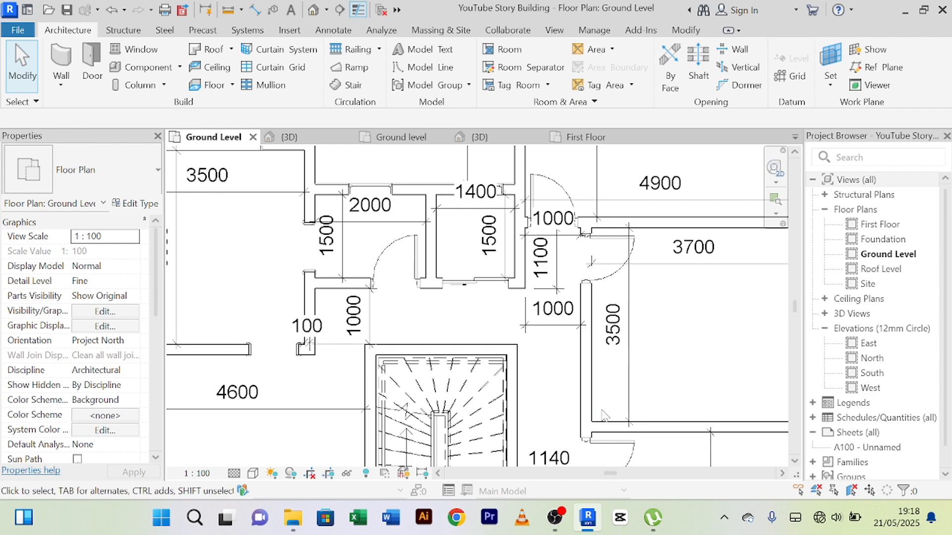
scroll(603, 416, down, 2)
middle_drag(570, 392, 529, 405)
scroll(555, 342, up, 2)
scroll(488, 320, up, 2)
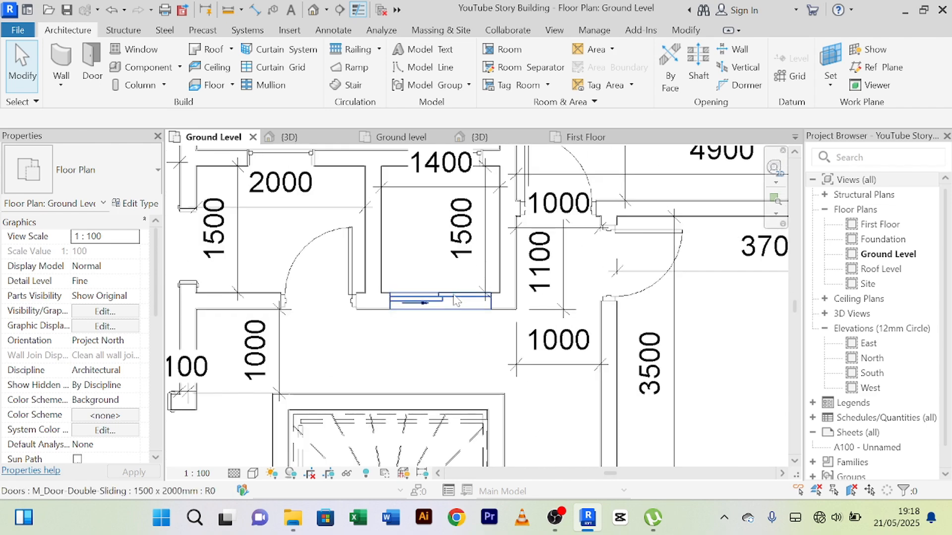
scroll(456, 300, down, 2)
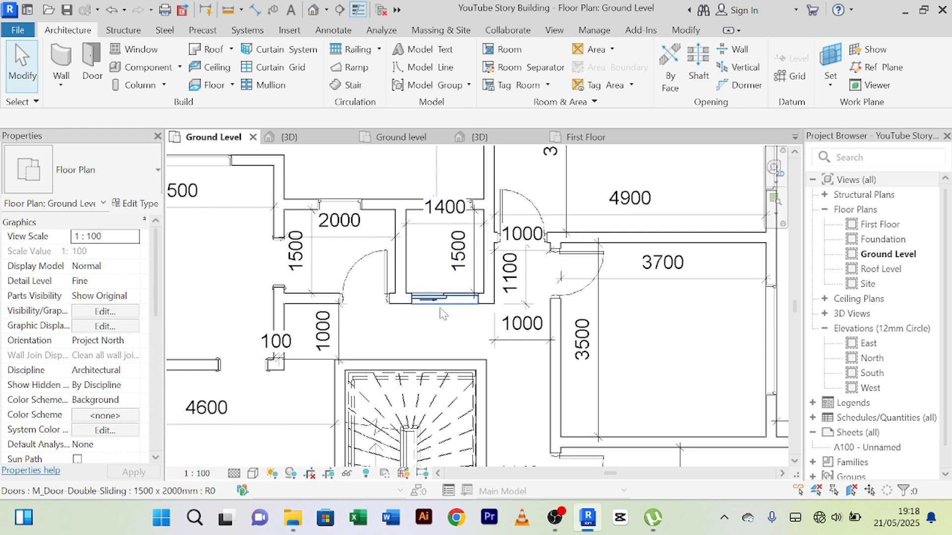
scroll(444, 305, down, 1)
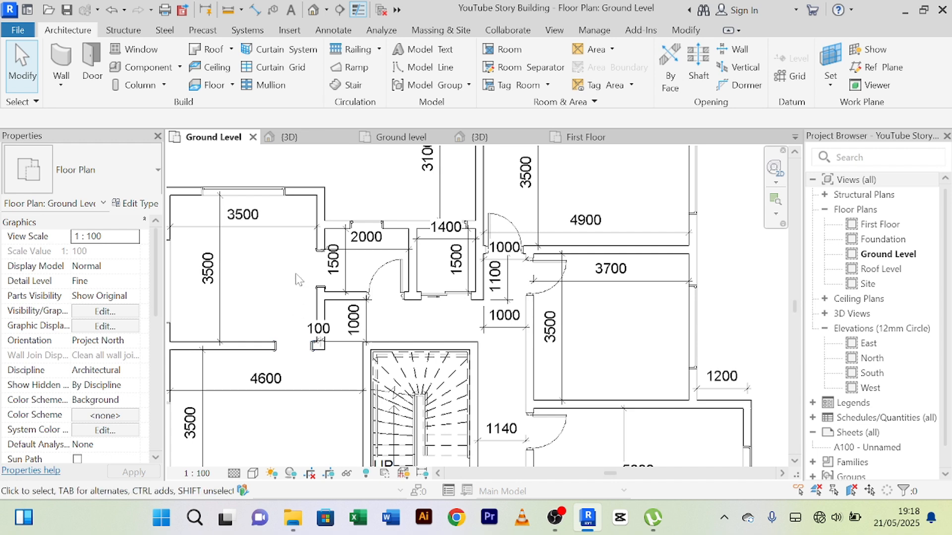
click(317, 275)
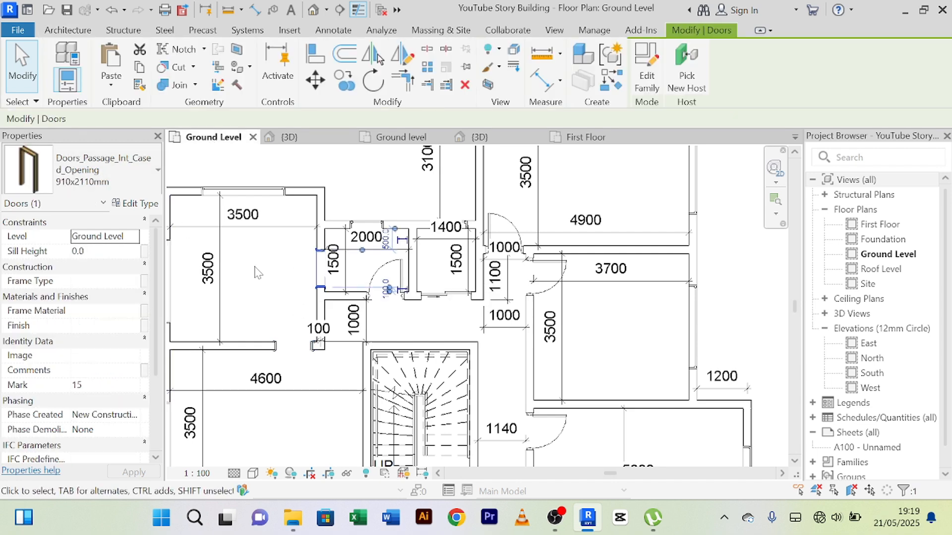
scroll(254, 268, down, 3)
click(309, 394)
scroll(307, 394, down, 1)
middle_drag(301, 395, 311, 204)
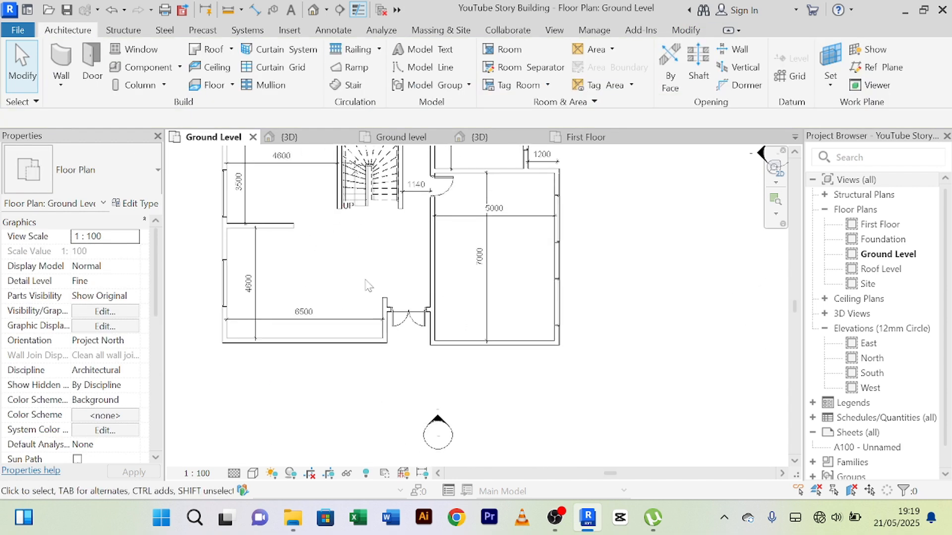
middle_drag(355, 261, 324, 381)
scroll(431, 247, up, 1)
middle_drag(432, 247, 429, 340)
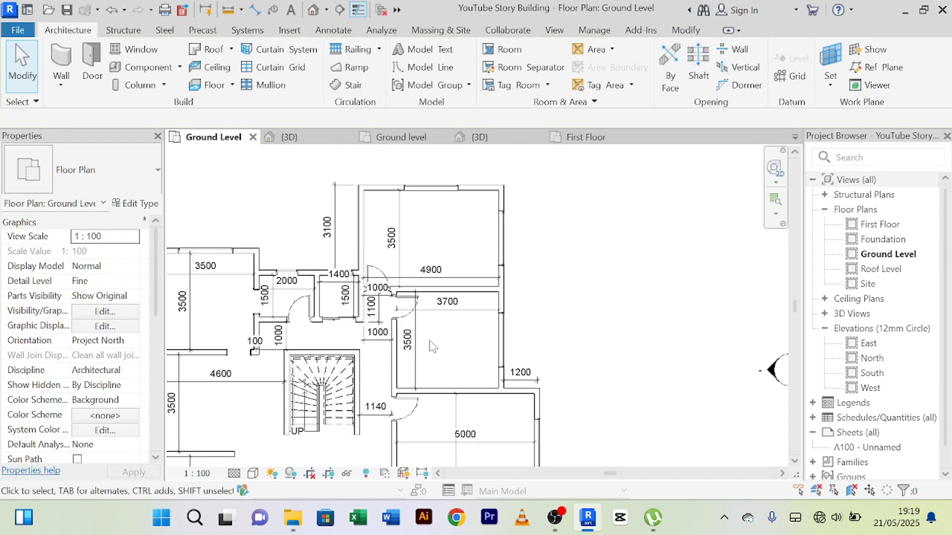
scroll(434, 338, up, 2)
scroll(443, 328, down, 4)
scroll(396, 321, up, 4)
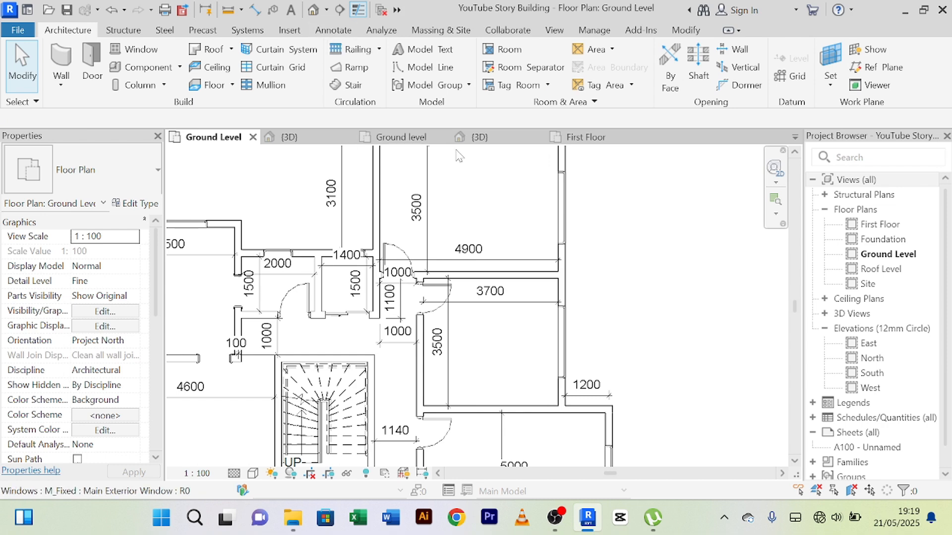
Step: Delete the single flush door of the 2200 room on the First Floor plan
click(588, 139)
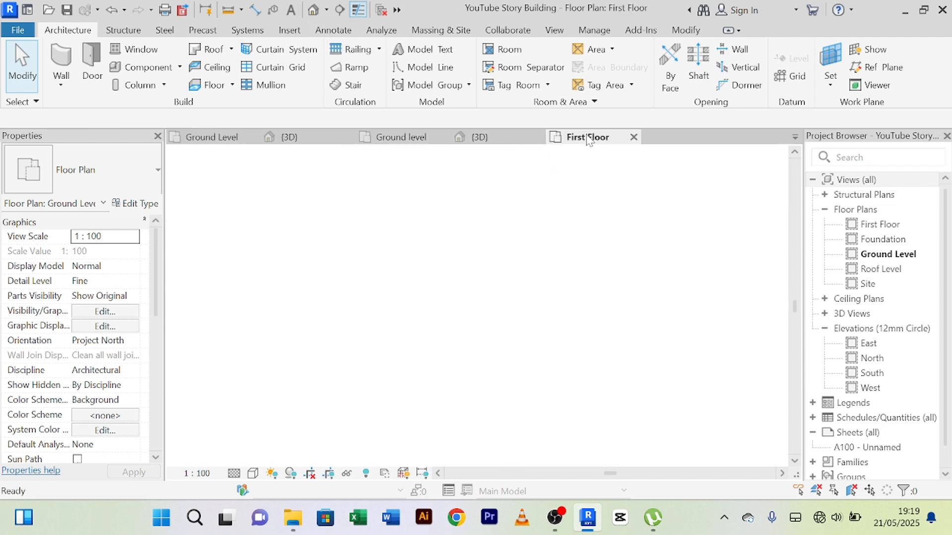
scroll(510, 196, up, 1)
middle_drag(510, 198, 393, 383)
scroll(450, 352, up, 1)
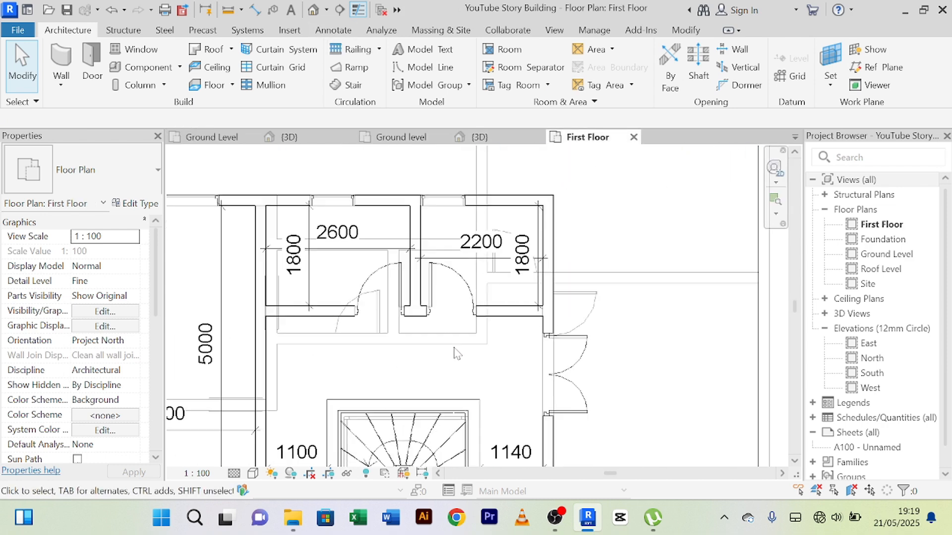
click(465, 295)
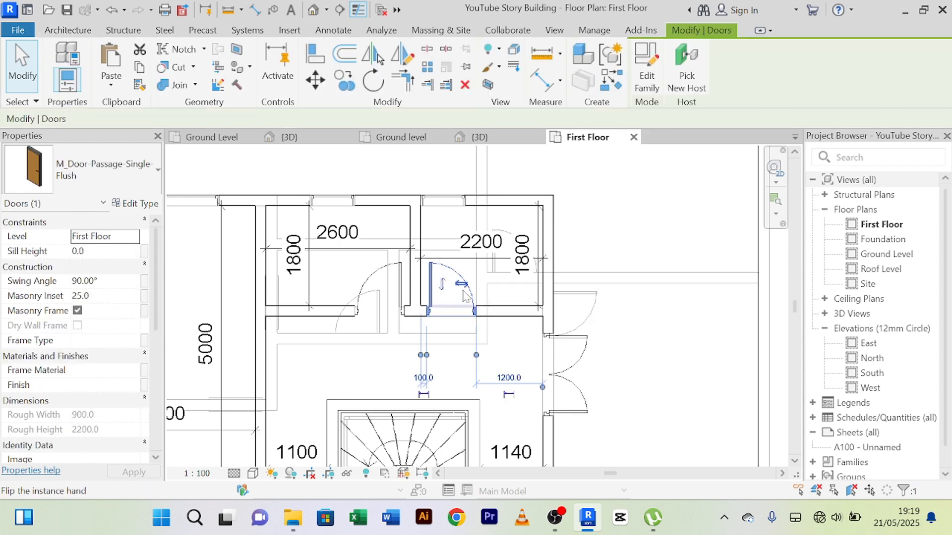
key(Delete)
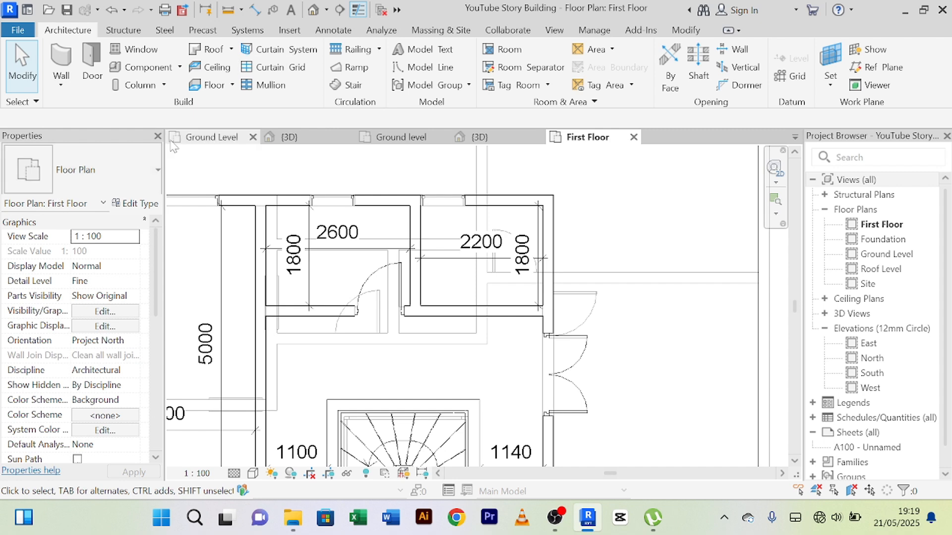
Step: Place a door similar to Ground Level's M_Door-Double-Sliding 1500 x 2000mm in the First Floor 2200 room's stair-side wall, 1000 mm from the outer side wall
click(208, 137)
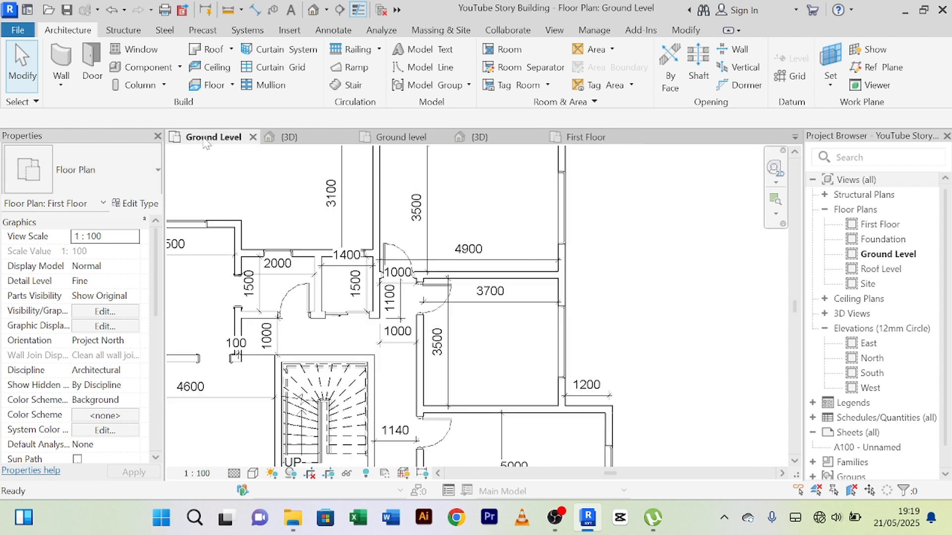
click(345, 316)
click(686, 73)
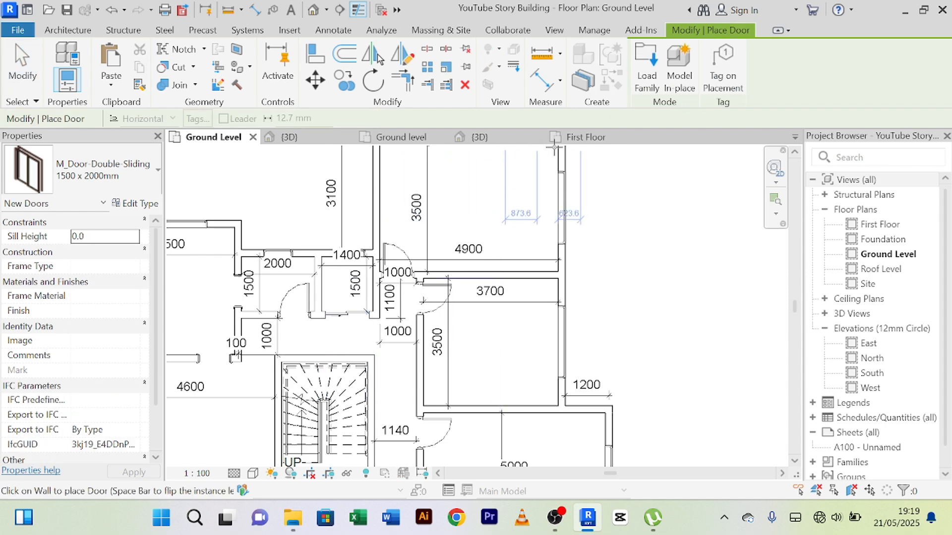
click(590, 137)
scroll(434, 316, up, 2)
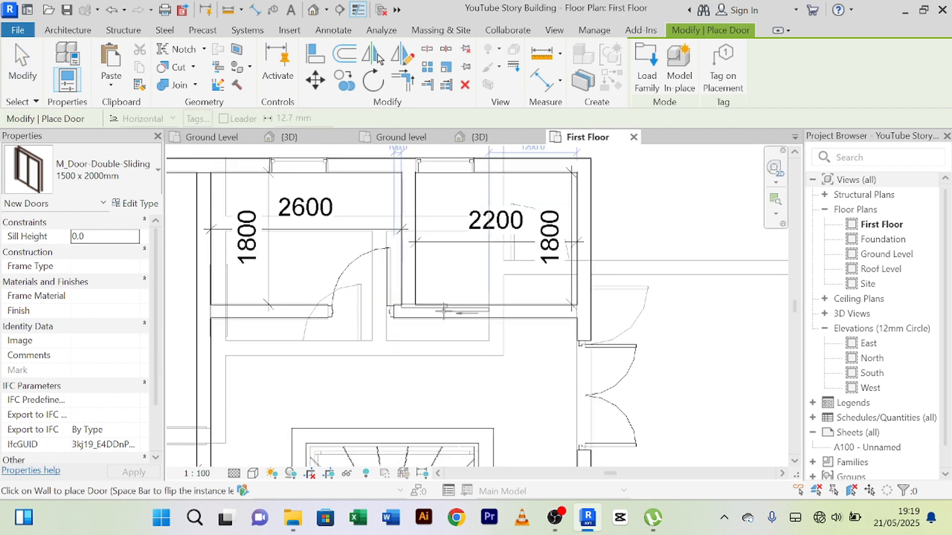
click(461, 315)
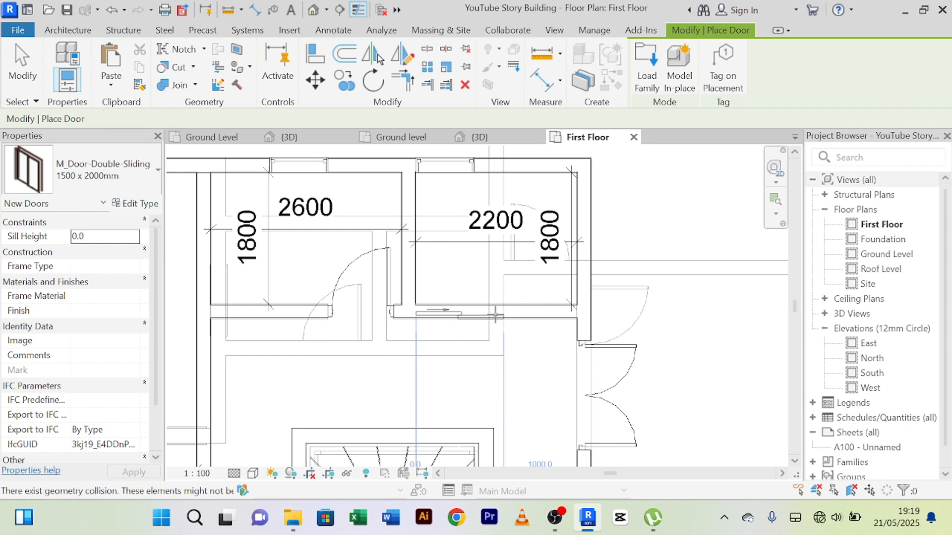
right_click(682, 317)
click(733, 88)
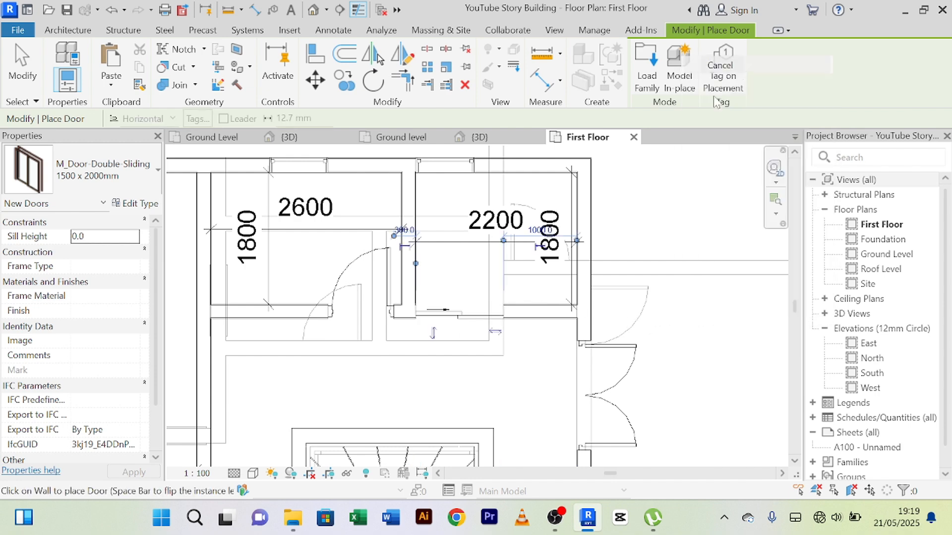
Step: Finish placing doors and nudge the First Floor 2200 room's sliding door away from the partition shared with the 2600 room
right_click(689, 89)
click(753, 97)
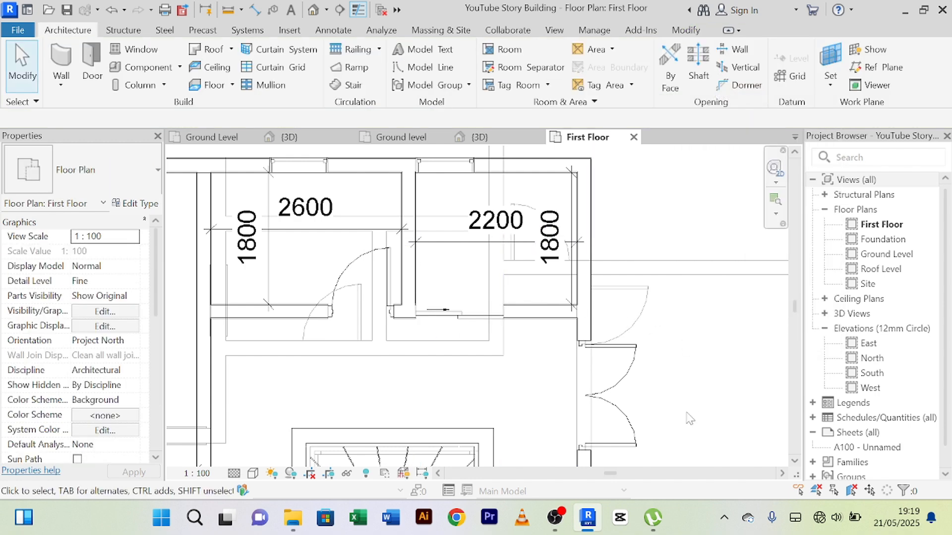
right_click(701, 88)
click(729, 95)
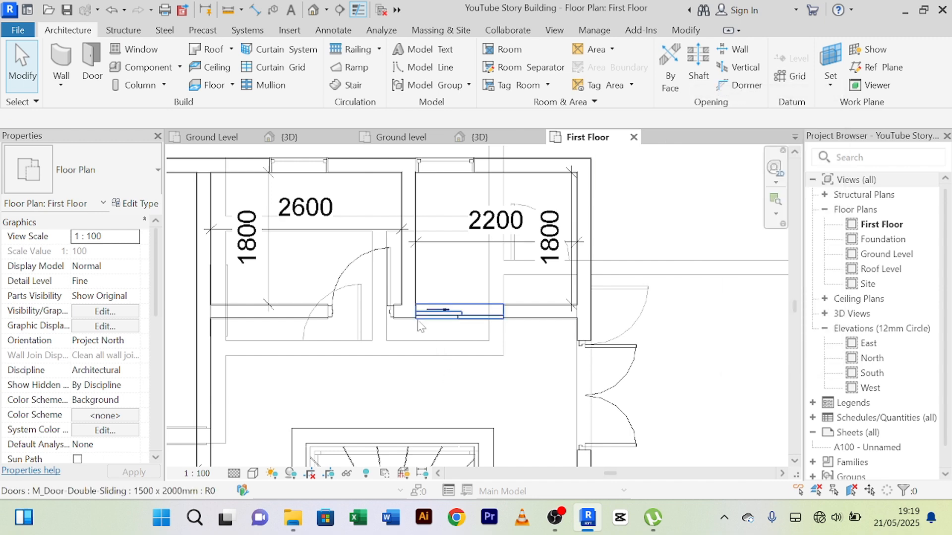
middle_drag(445, 317, 445, 333)
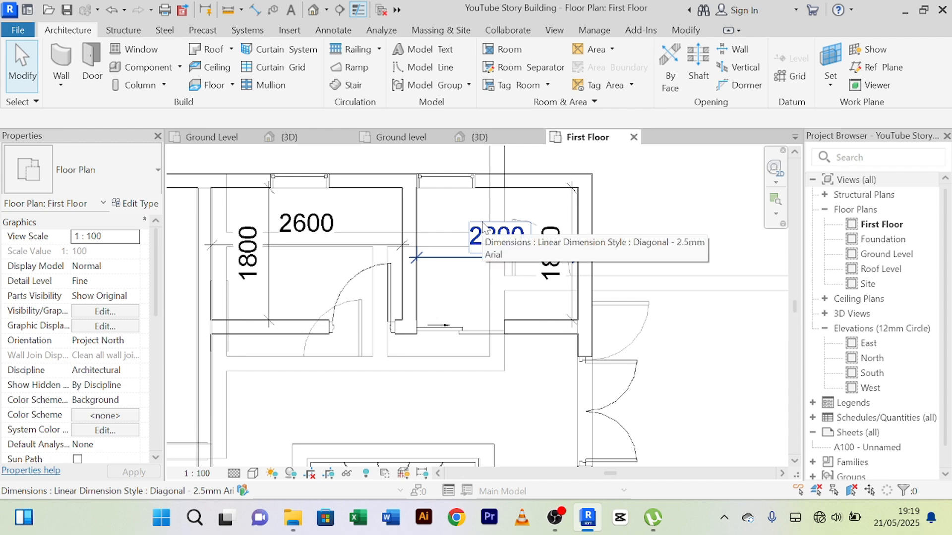
scroll(476, 367, down, 2)
middle_drag(476, 367, 437, 305)
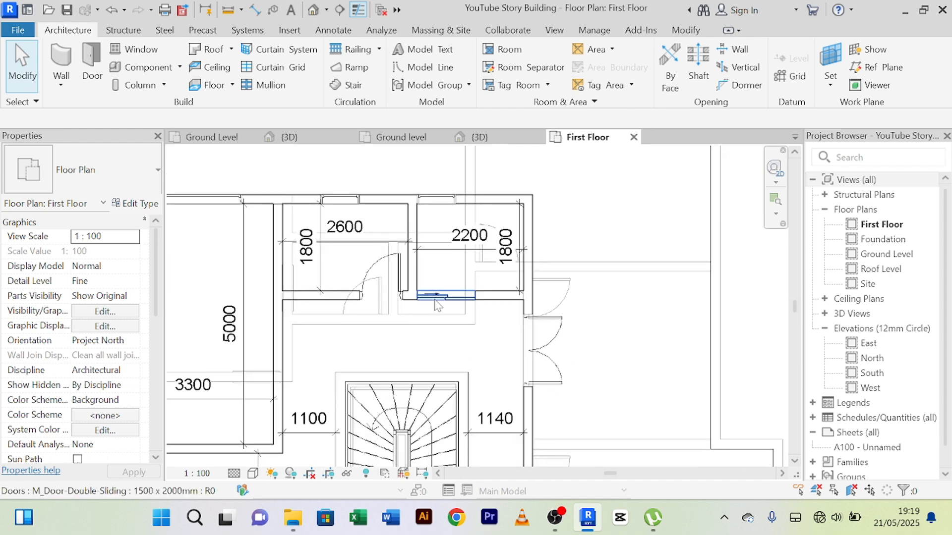
scroll(436, 305, up, 1)
click(436, 304)
scroll(395, 217, up, 3)
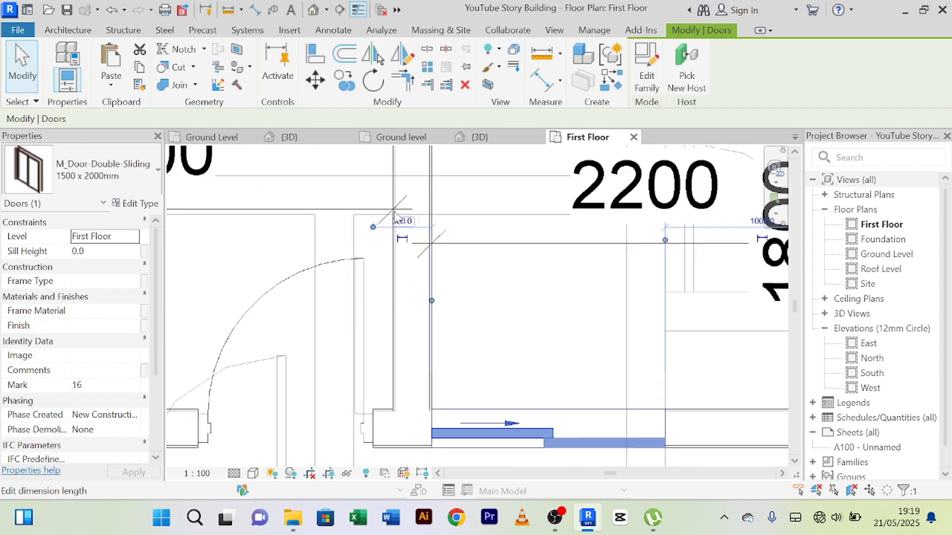
scroll(395, 217, up, 3)
scroll(417, 252, down, 4)
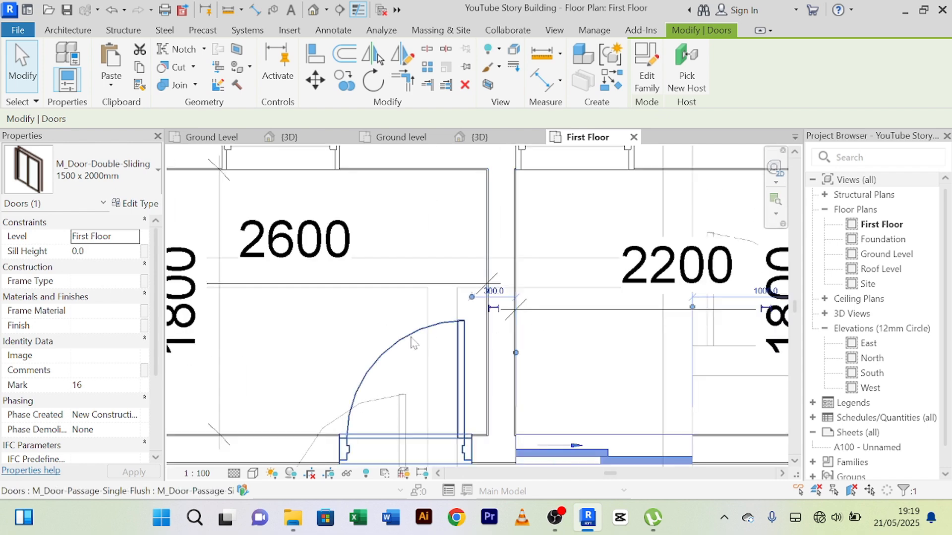
key(Right)
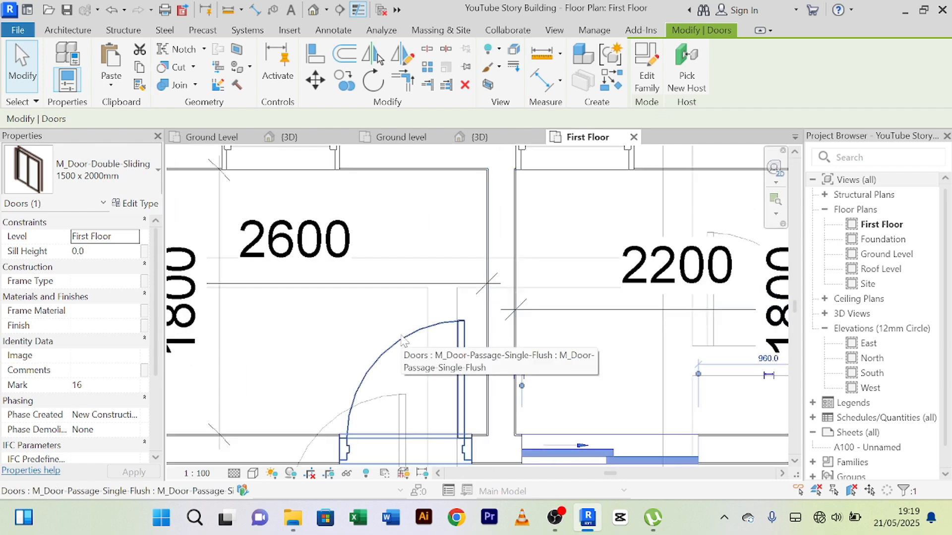
Step: Set the distance between the 2200 room's sliding door and the inner face of the partition to 100 mm
scroll(600, 337, up, 6)
middle_drag(354, 386, 489, 198)
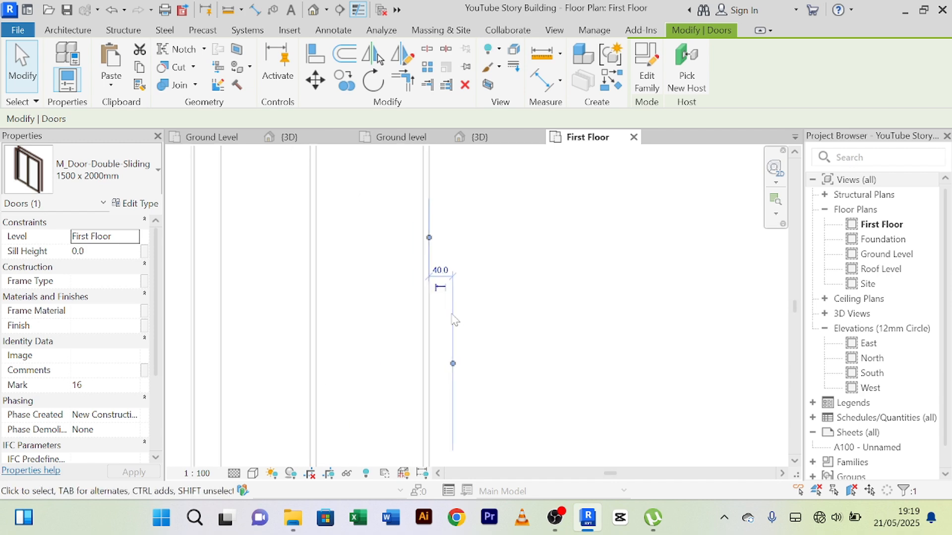
click(437, 254)
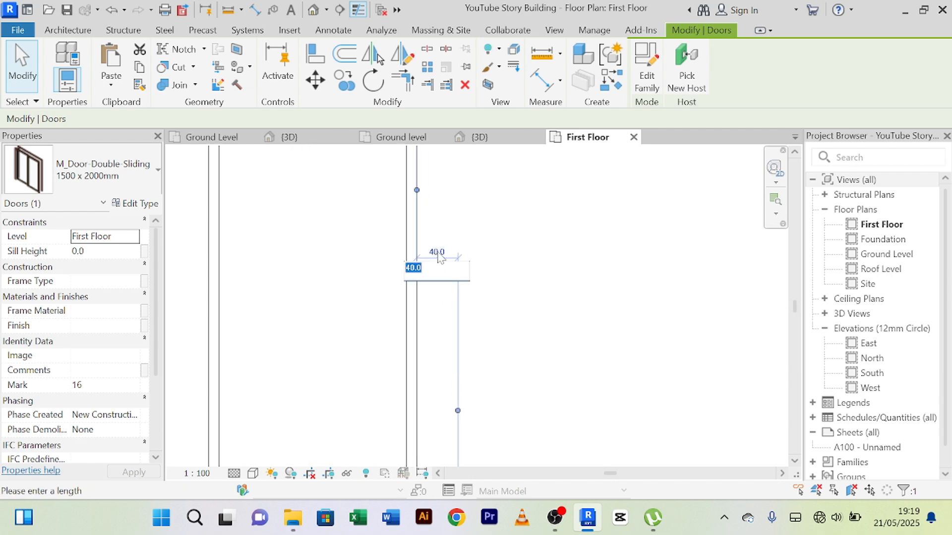
text(1000)
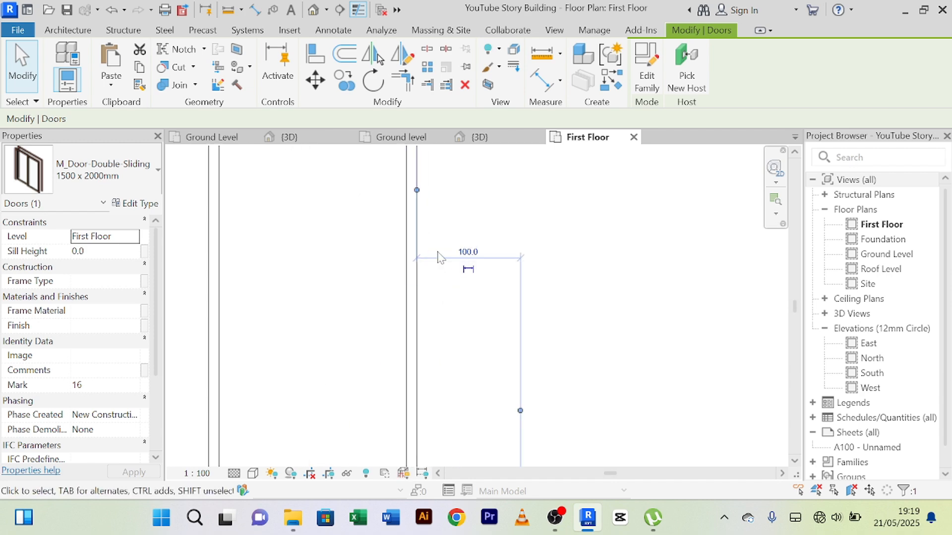
key(Return)
scroll(581, 261, down, 5)
middle_drag(581, 261, 531, 210)
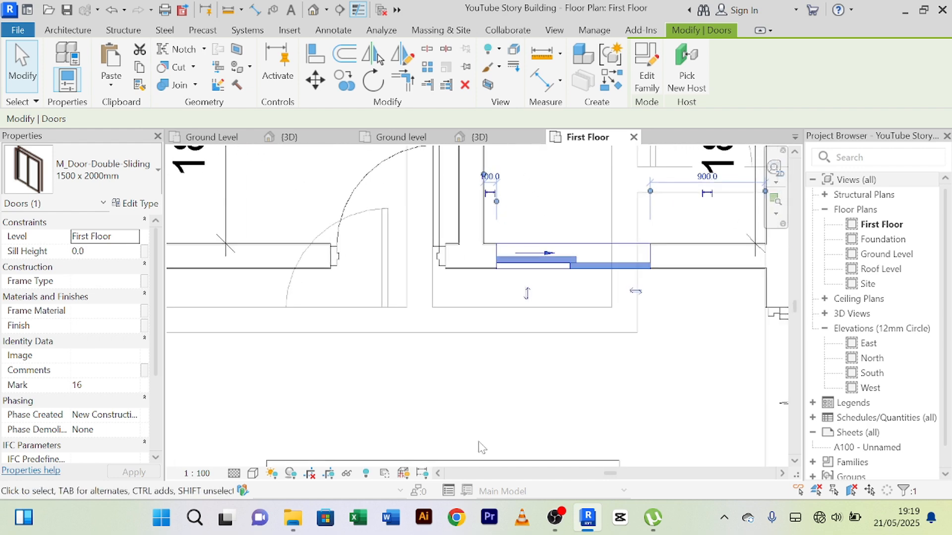
click(490, 405)
Step: Examine the First Floor sliding door and the flush door beside it in the 3D view
scroll(490, 405, down, 2)
middle_drag(485, 402, 479, 280)
scroll(504, 327, down, 2)
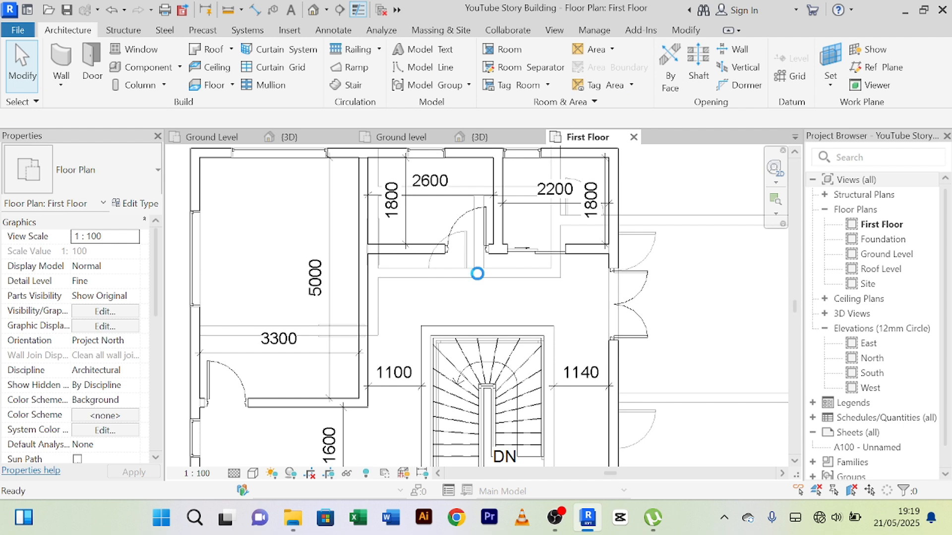
click(289, 137)
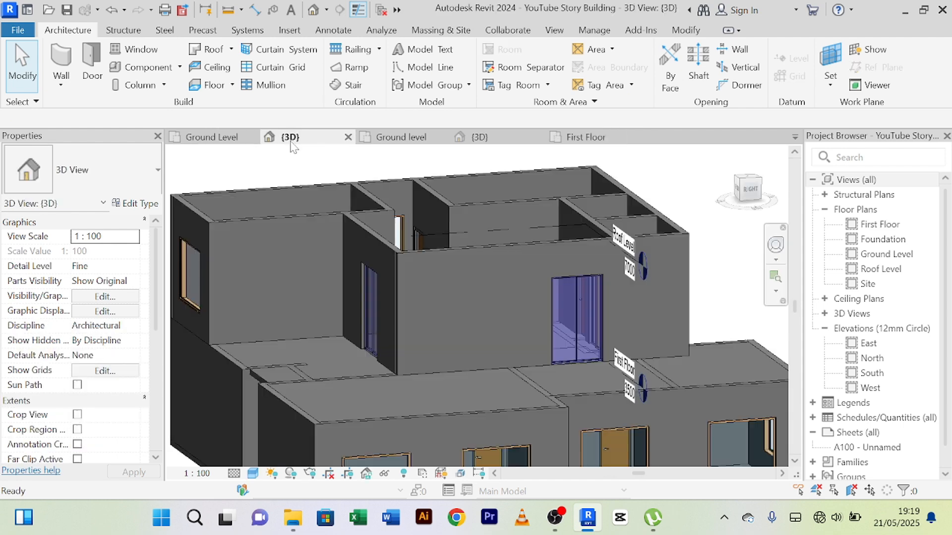
scroll(387, 315, up, 2)
scroll(416, 335, down, 2)
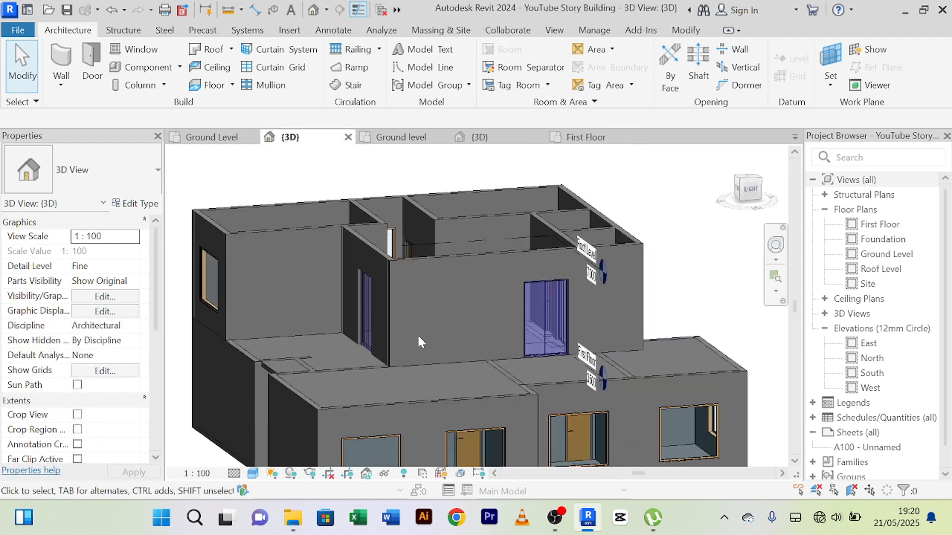
shift+middle_drag(419, 337, 425, 348)
scroll(504, 324, down, 3)
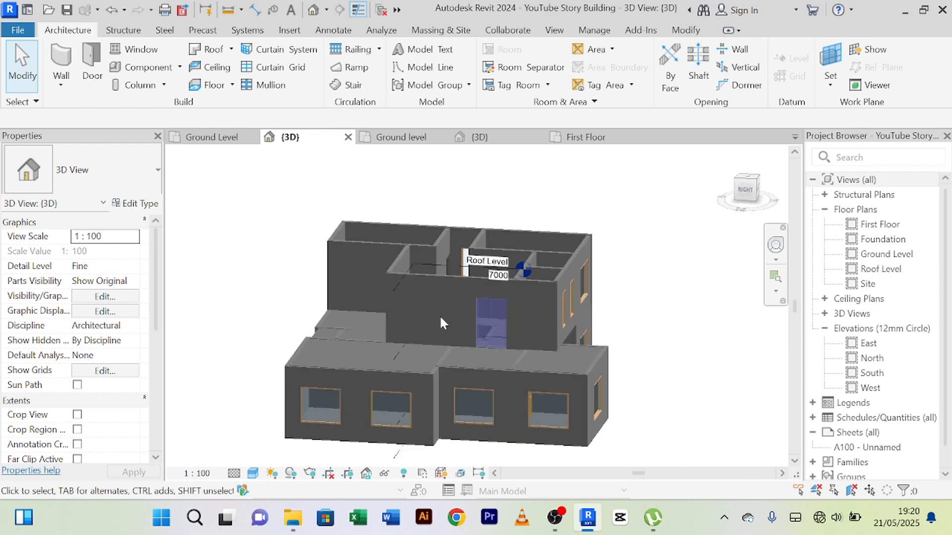
scroll(439, 314, up, 3)
shift+middle_drag(484, 341, 476, 312)
scroll(424, 278, up, 5)
shift+middle_drag(477, 258, 471, 227)
scroll(471, 227, up, 4)
scroll(471, 227, down, 6)
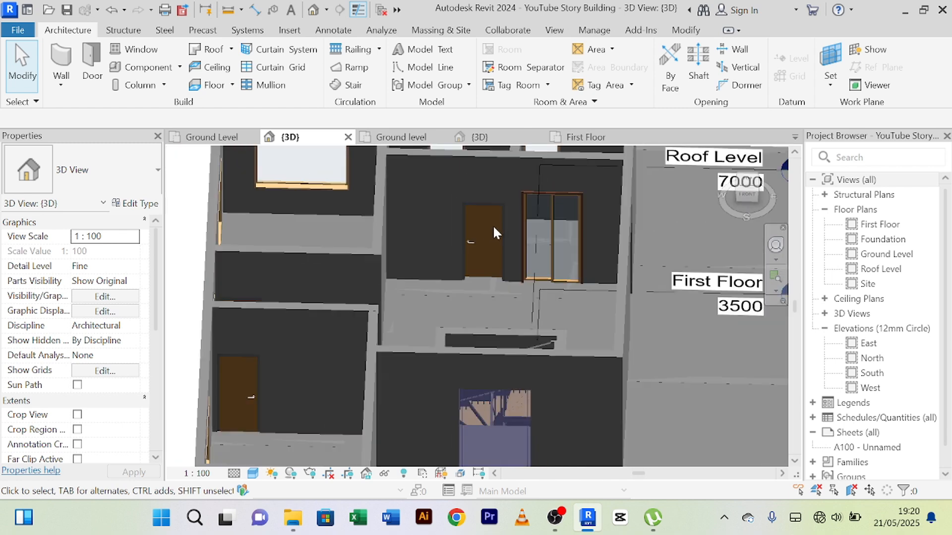
Step: Compare the head heights of the 2600 room's single flush door and the First Floor exterior double door
scroll(359, 321, up, 4)
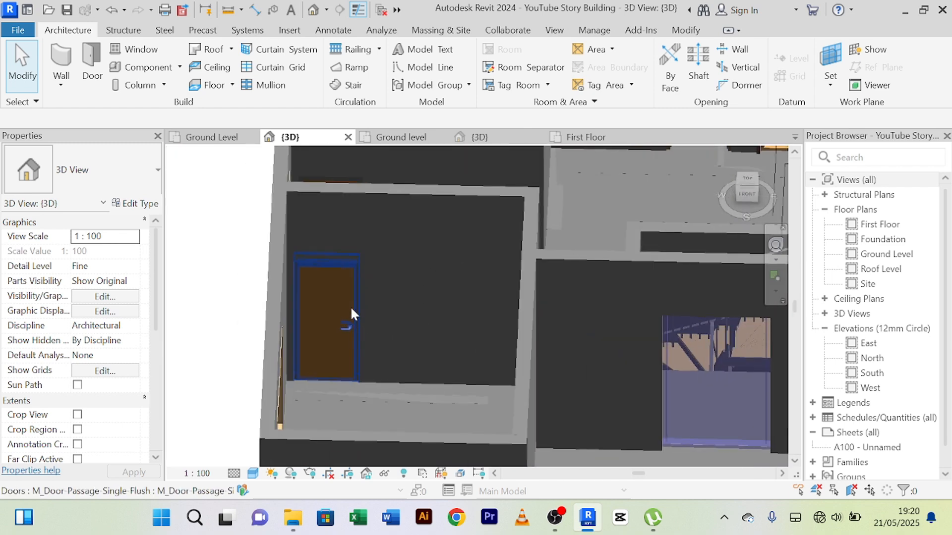
scroll(350, 306, down, 2)
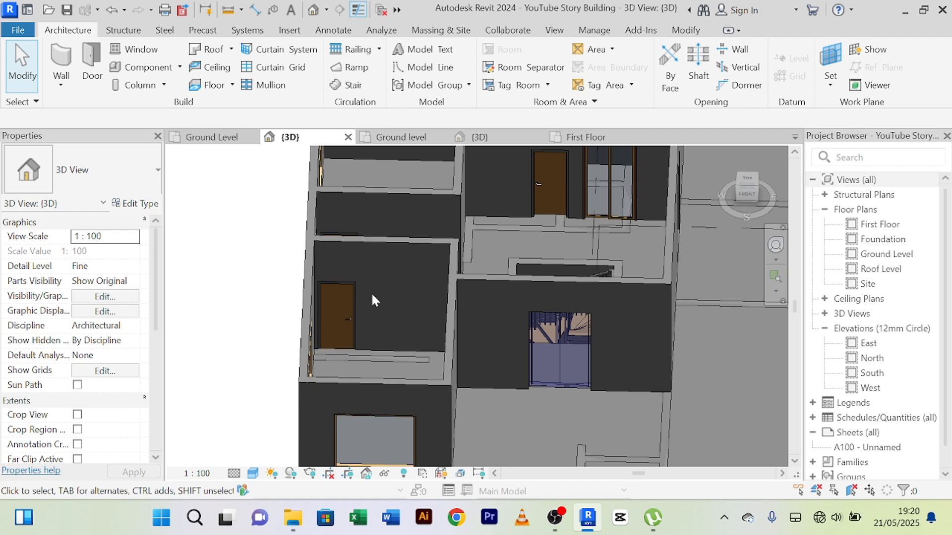
scroll(371, 296, up, 2)
scroll(365, 291, down, 3)
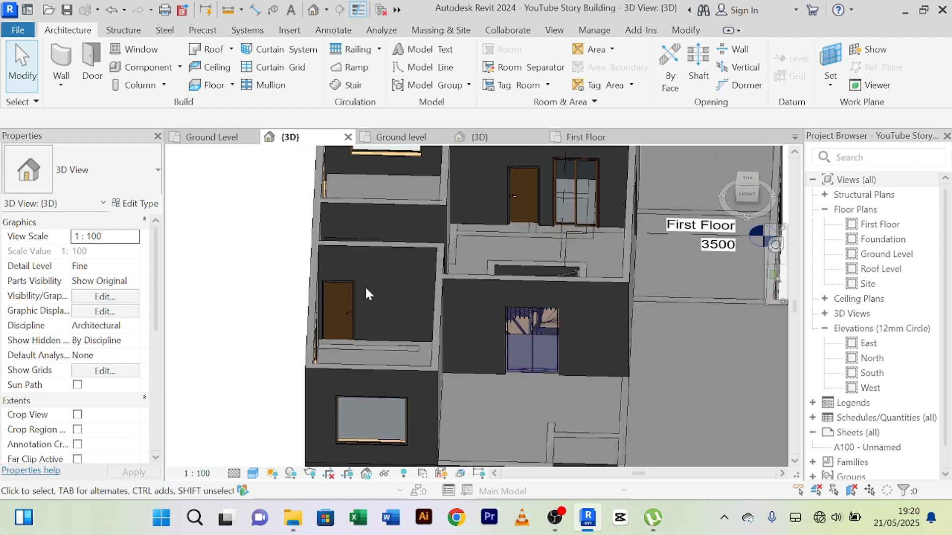
shift+middle_drag(365, 287, 360, 249)
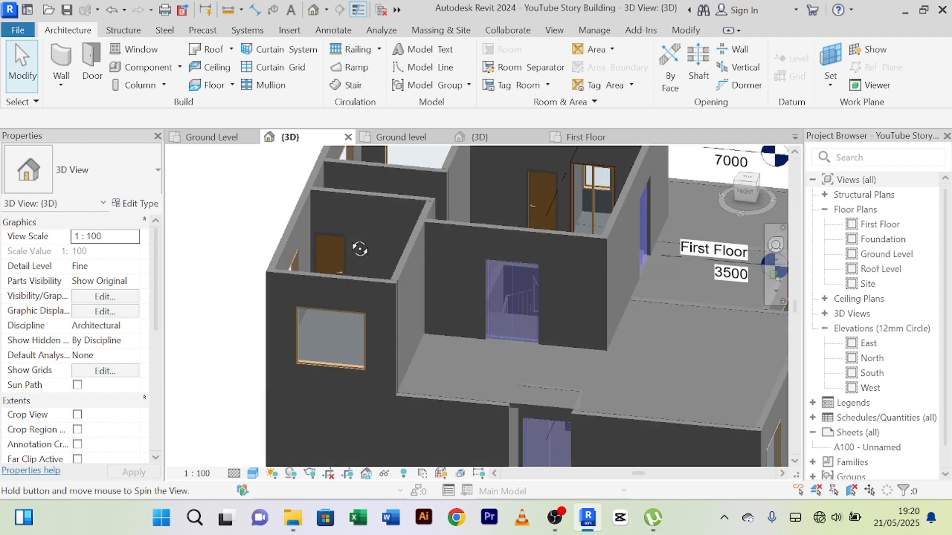
shift+middle_drag(576, 180, 605, 232)
click(580, 240)
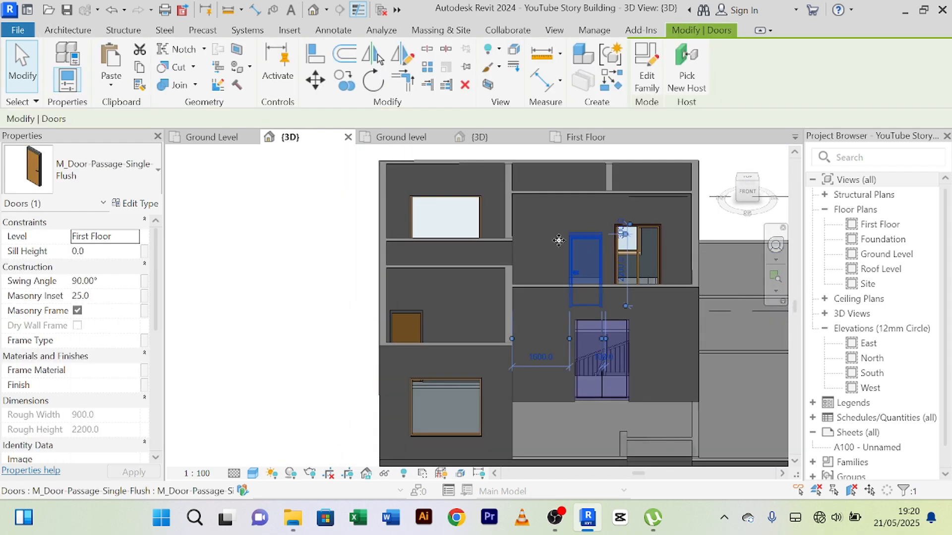
scroll(108, 436, down, 8)
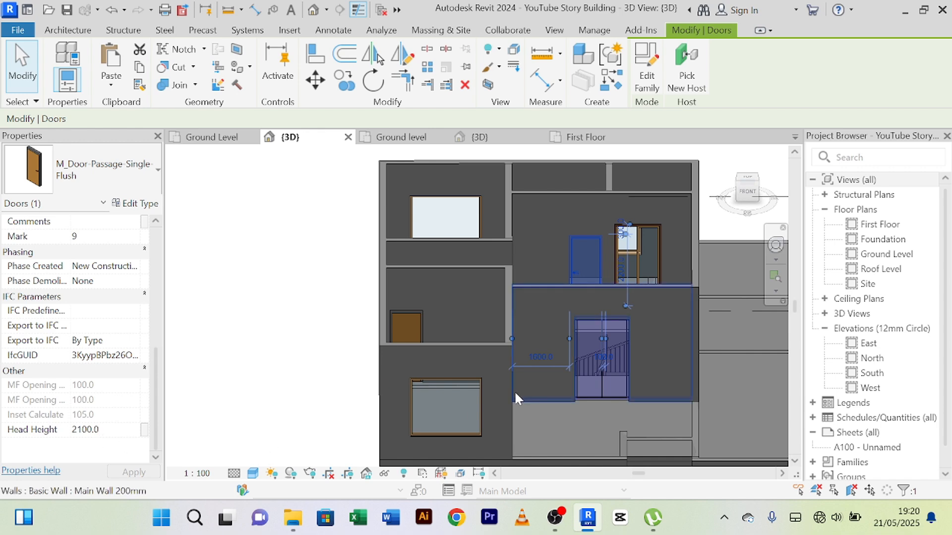
scroll(624, 323, up, 2)
key(Escape)
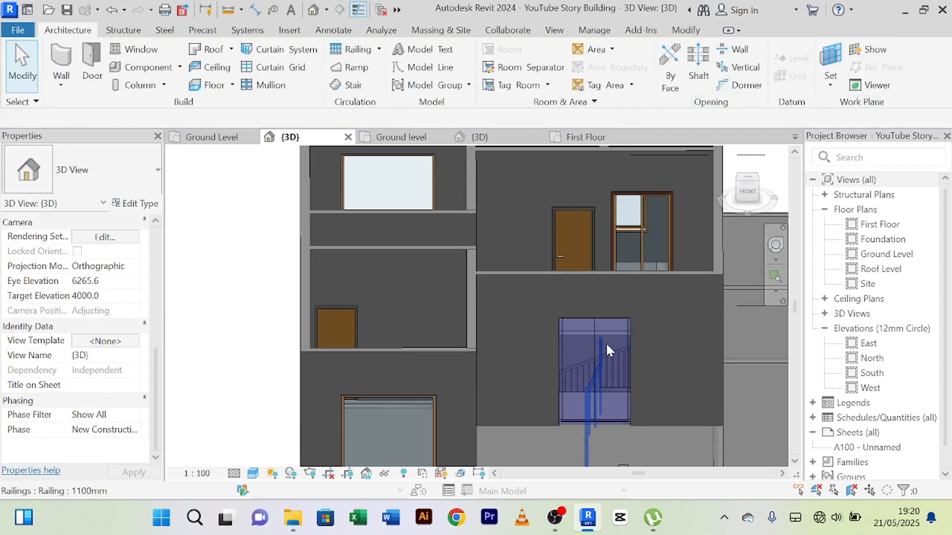
click(614, 319)
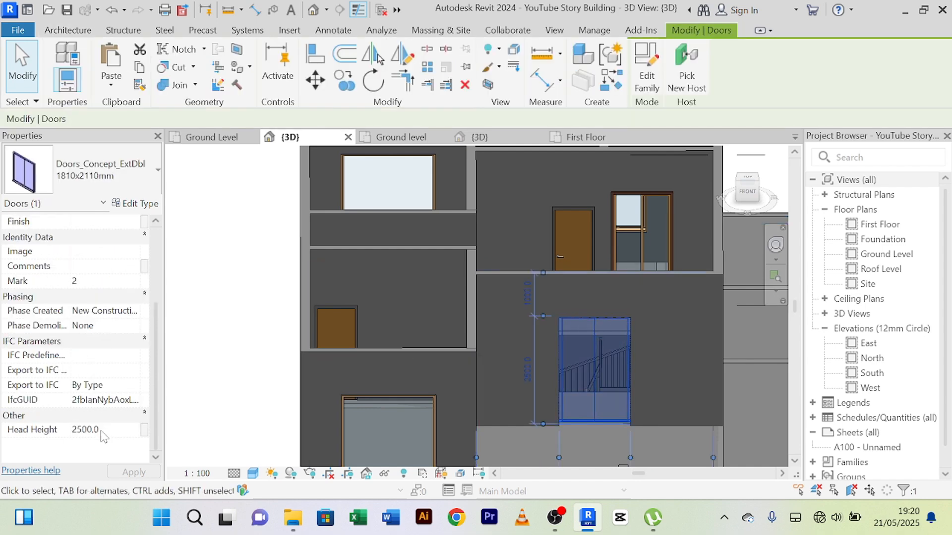
Step: Set the Height type parameter of the M_Door-Passage-Single-Flush doors to 2500 mm
click(578, 210)
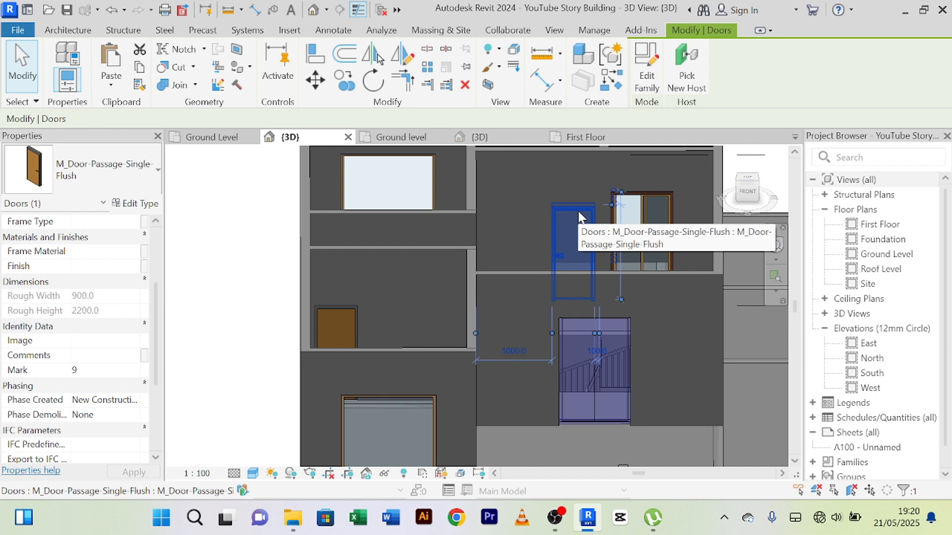
click(137, 203)
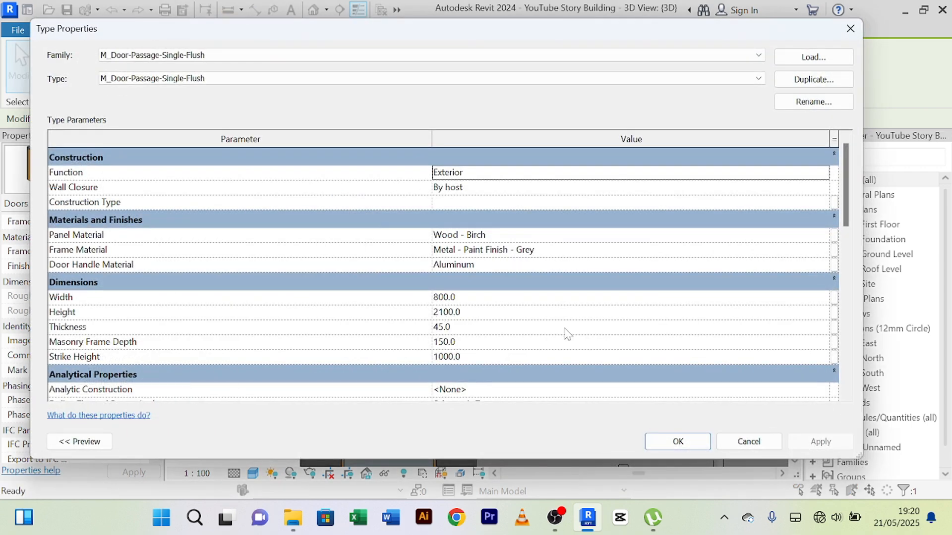
click(436, 311)
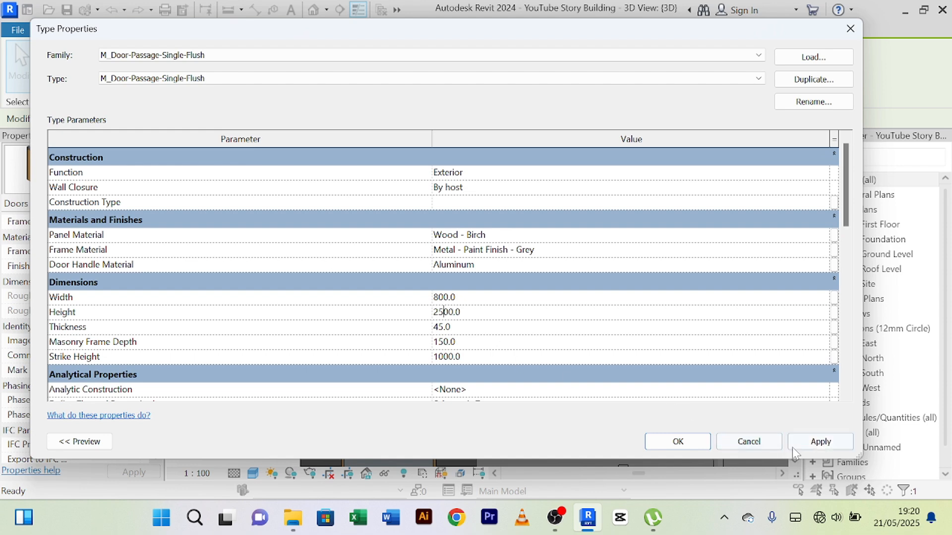
click(810, 443)
click(665, 444)
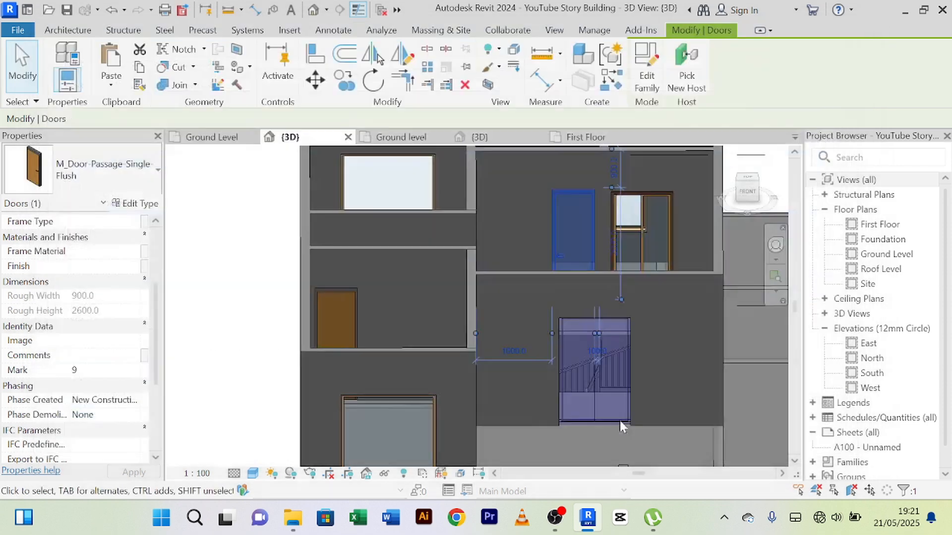
Step: Check the head heights of the other two First Floor single flush doors, in the front room and the 3300 room
scroll(462, 259, up, 2)
scroll(462, 259, down, 2)
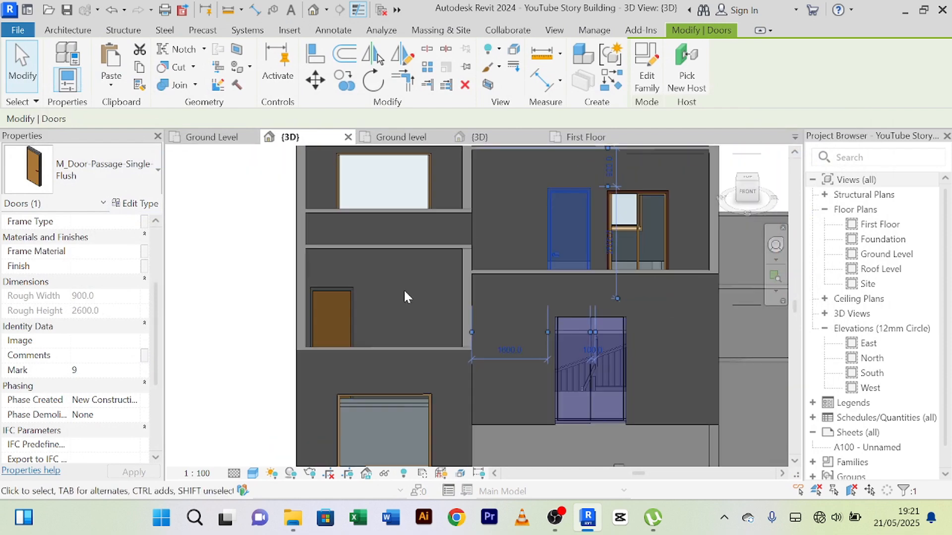
shift+middle_drag(405, 297, 305, 281)
click(292, 264)
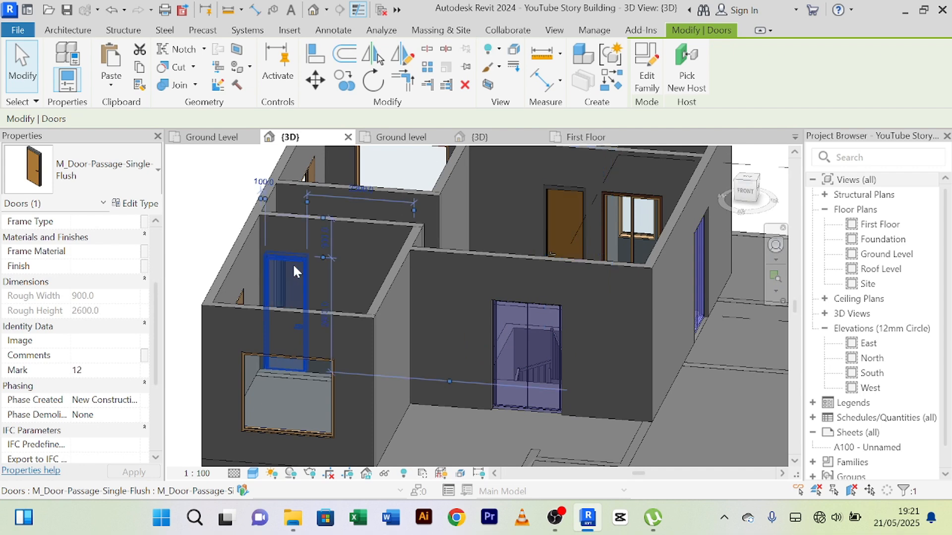
scroll(107, 359, down, 3)
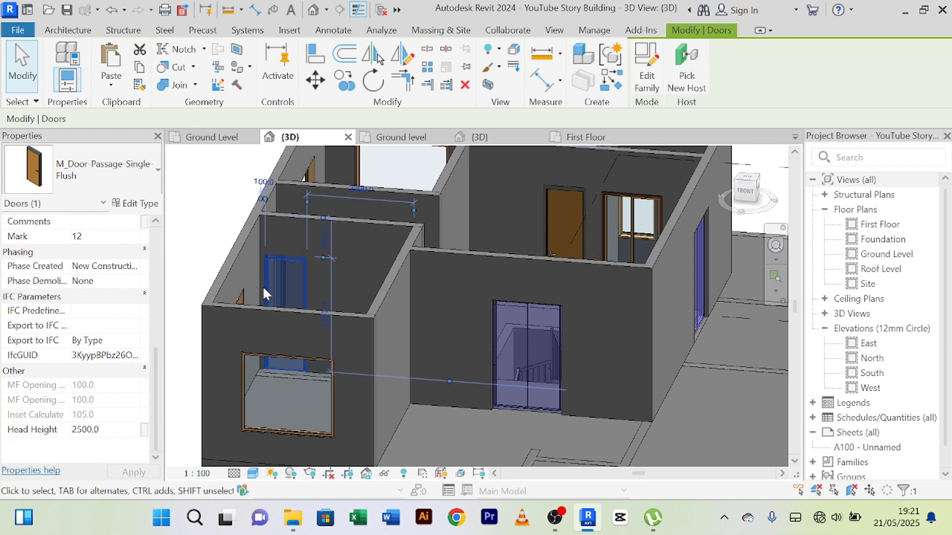
scroll(321, 252, up, 3)
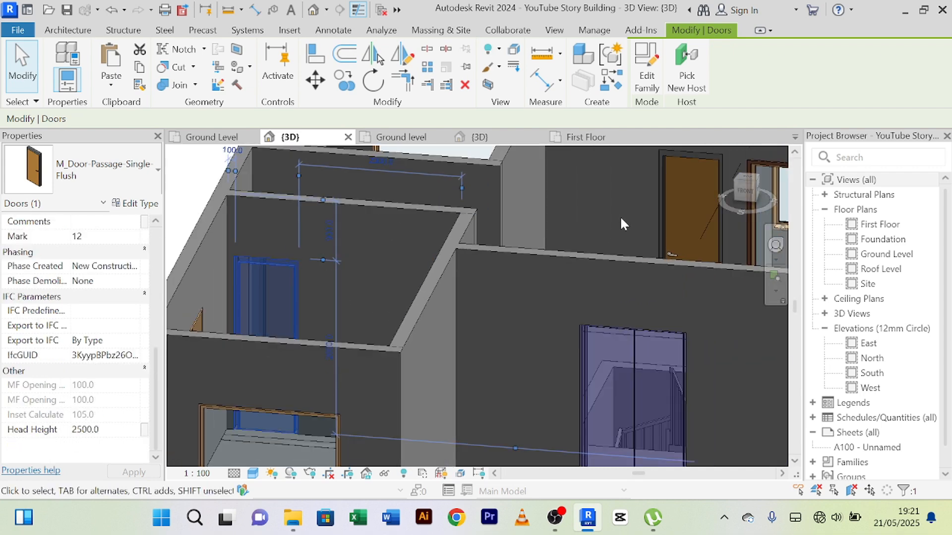
scroll(620, 219, down, 5)
shift+middle_drag(556, 243, 488, 216)
scroll(335, 245, up, 4)
click(347, 249)
scroll(349, 248, down, 6)
scroll(488, 216, up, 3)
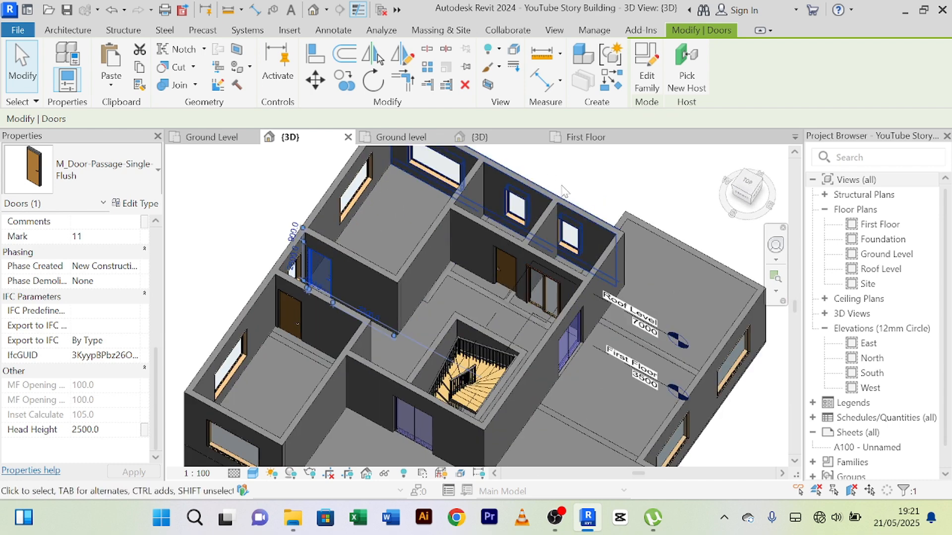
Step: Check the head height of the slit window in the First Floor 2600 room
scroll(515, 218, up, 3)
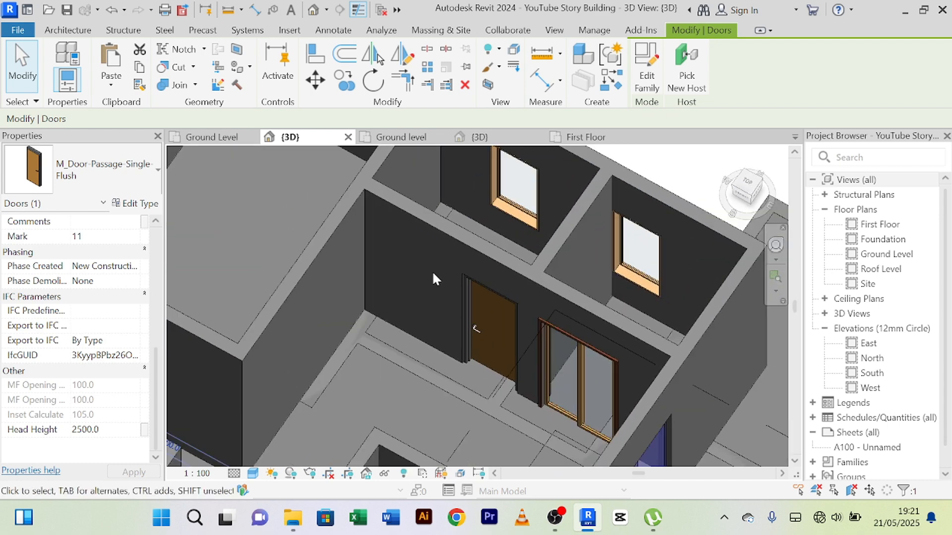
shift+middle_drag(432, 272, 349, 249)
scroll(465, 240, down, 2)
click(343, 248)
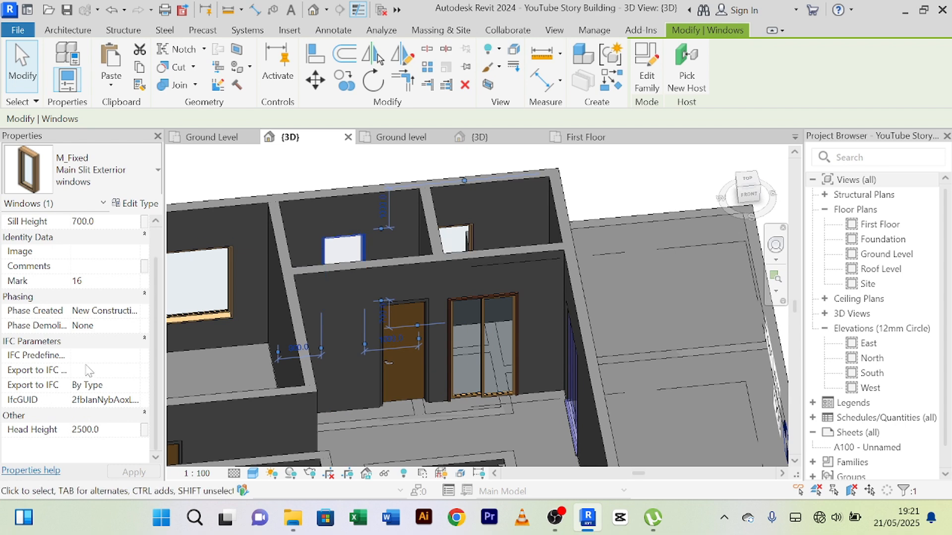
Step: Deselect the slit window and examine the door and window openings around both floors of the building in 3D
scroll(410, 242, down, 4)
click(667, 269)
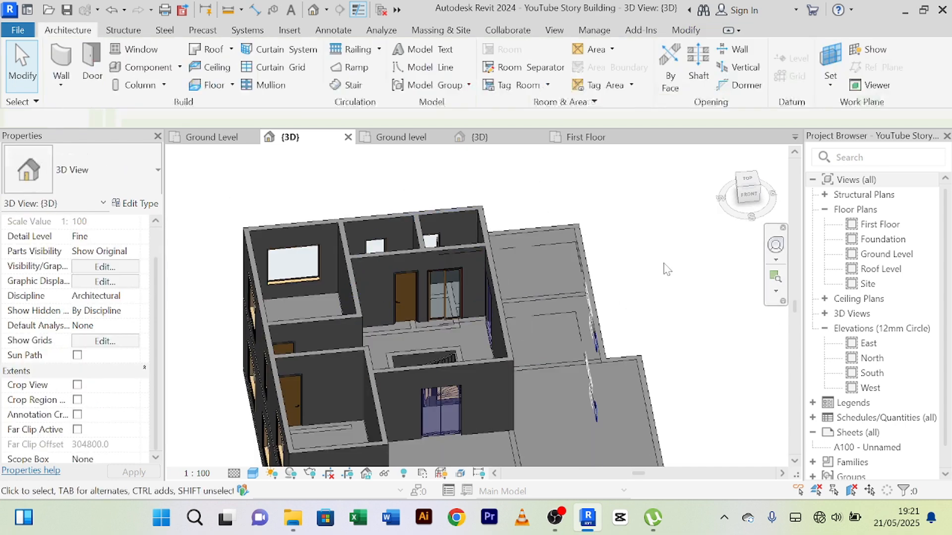
scroll(667, 269, down, 2)
shift+middle_drag(664, 261, 544, 209)
scroll(544, 209, down, 2)
middle_drag(603, 327, 389, 283)
middle_drag(486, 288, 364, 318)
middle_drag(364, 319, 257, 303)
shift+middle_drag(697, 388, 534, 369)
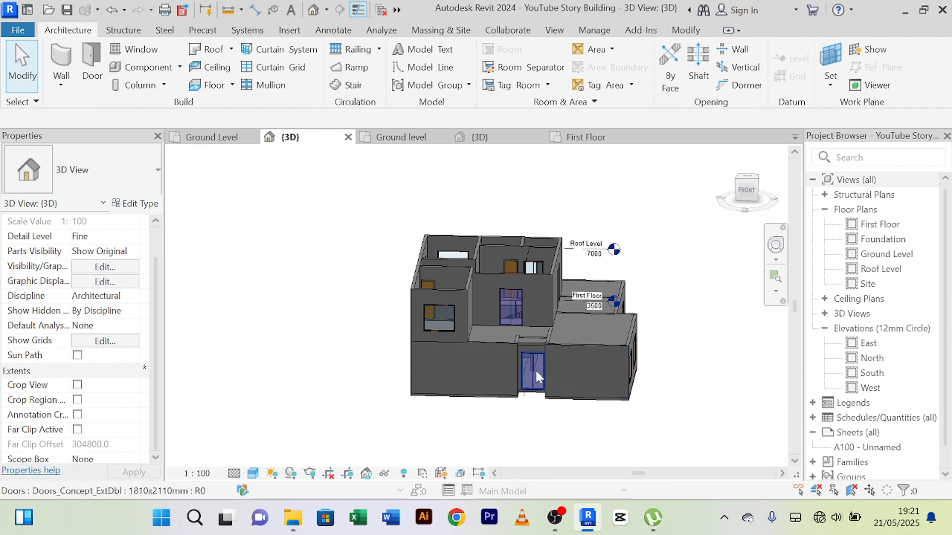
scroll(478, 266, up, 4)
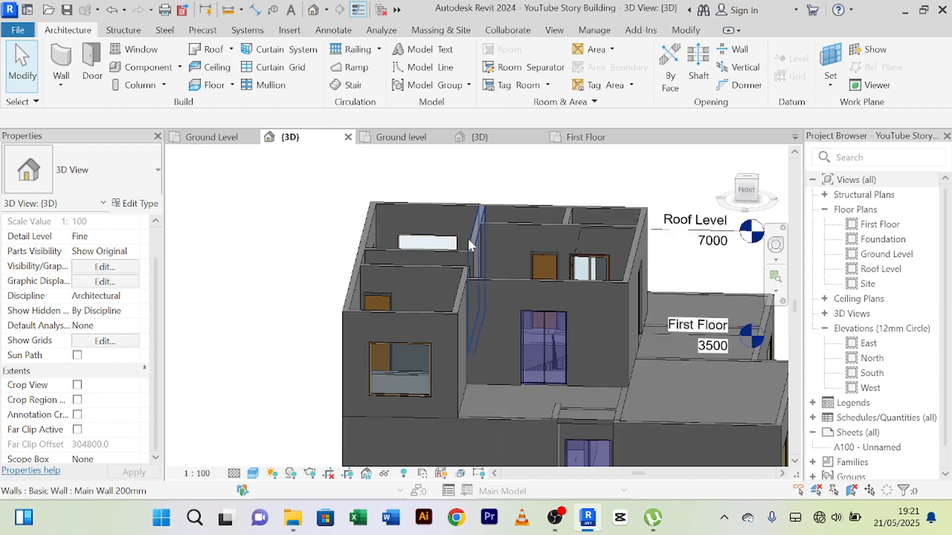
scroll(471, 243, down, 3)
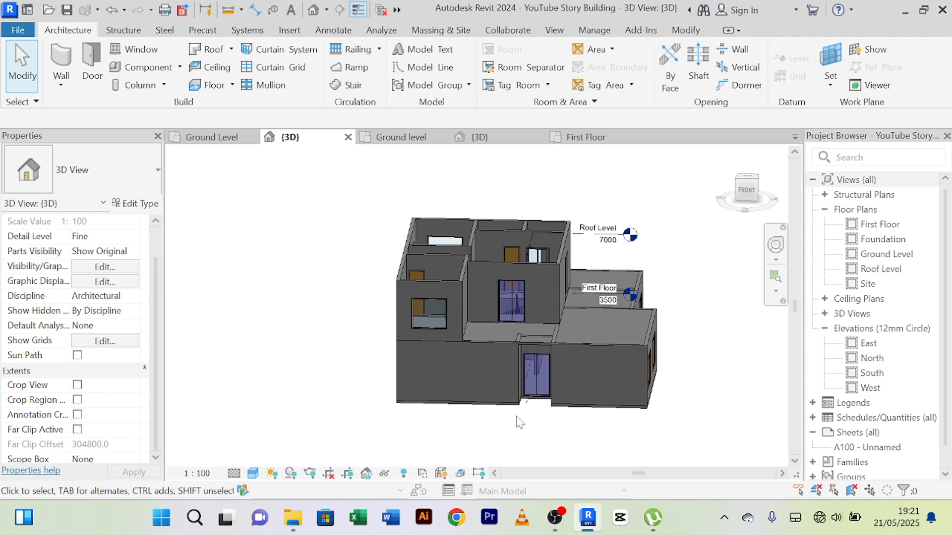
scroll(520, 422, down, 5)
middle_drag(520, 420, 412, 383)
scroll(406, 352, up, 4)
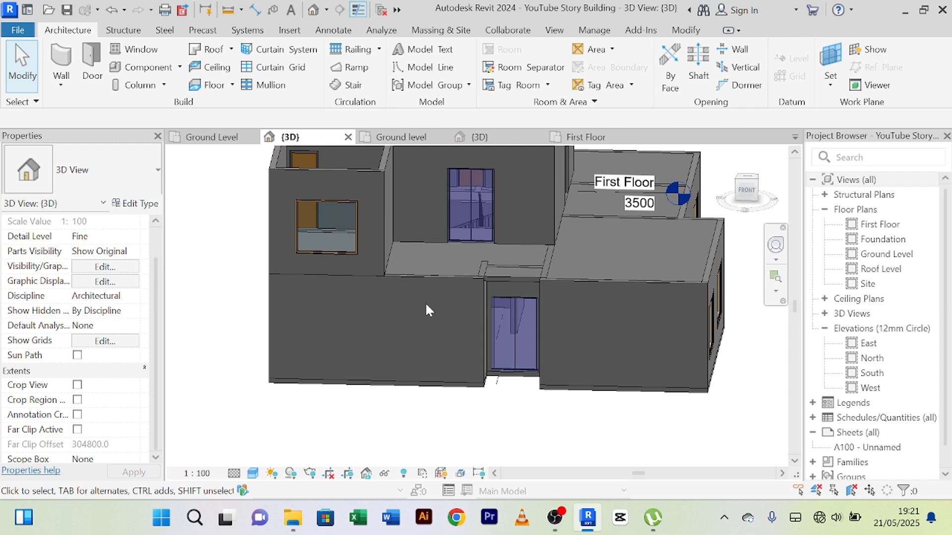
shift+middle_drag(450, 420, 397, 406)
middle_drag(603, 411, 495, 365)
scroll(408, 288, up, 5)
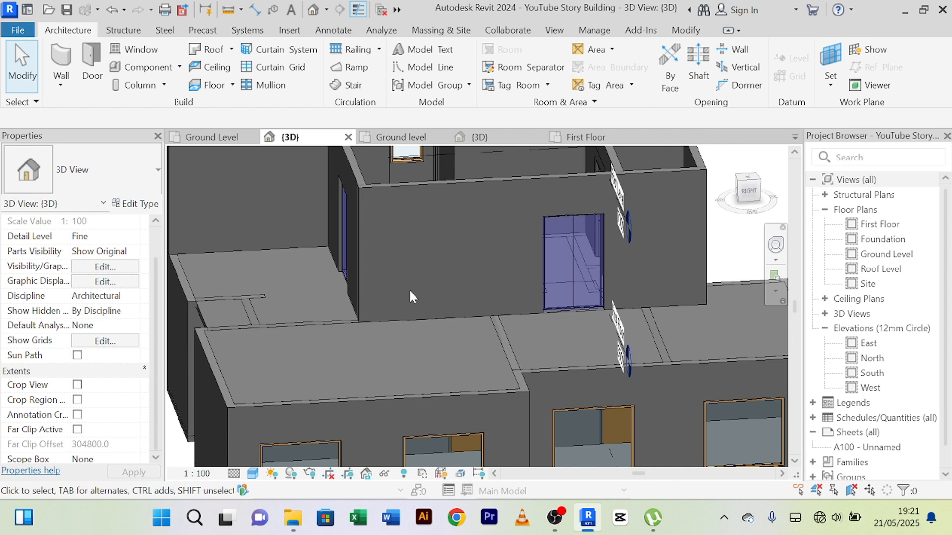
scroll(390, 295, down, 5)
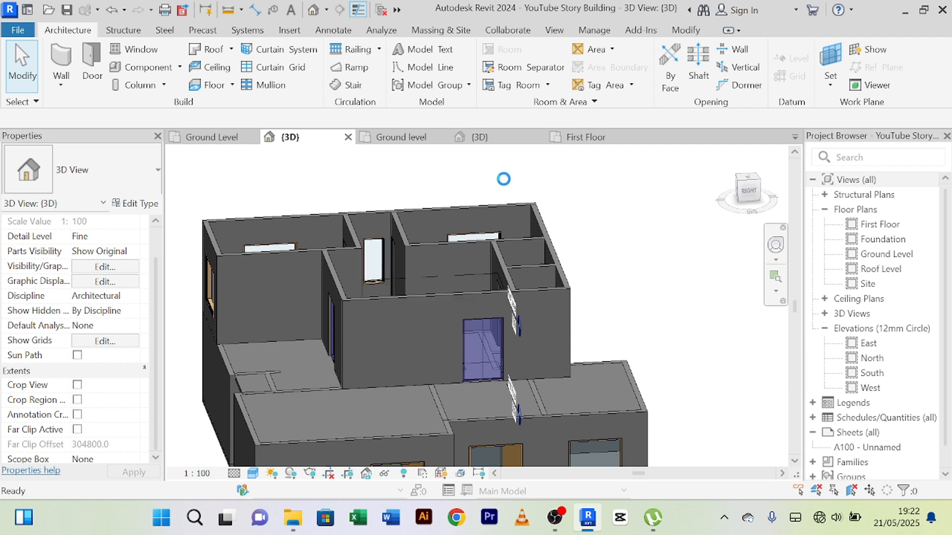
Step: Close the Ground level plan and 3D view of the 1 Story Building Project and return to the YouTube Story Building 3D view
click(488, 141)
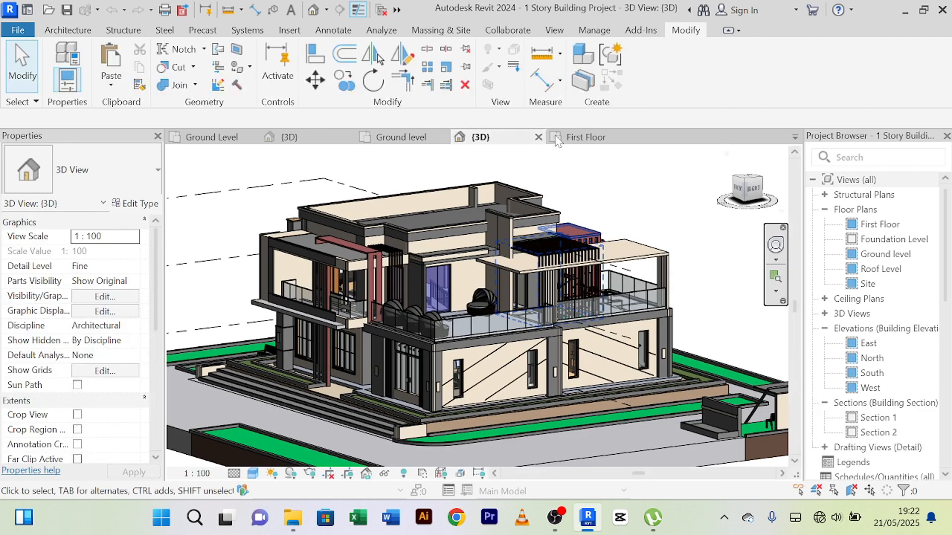
click(411, 139)
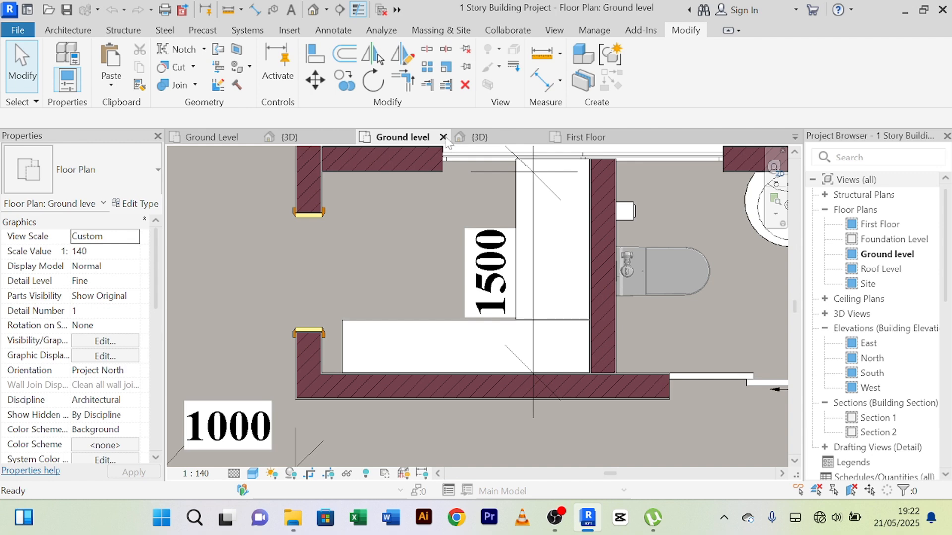
click(444, 137)
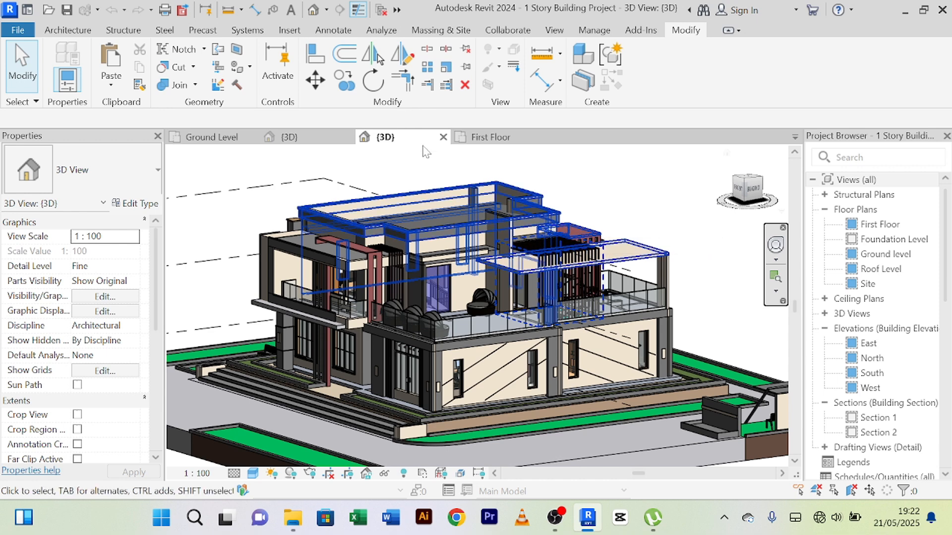
click(444, 137)
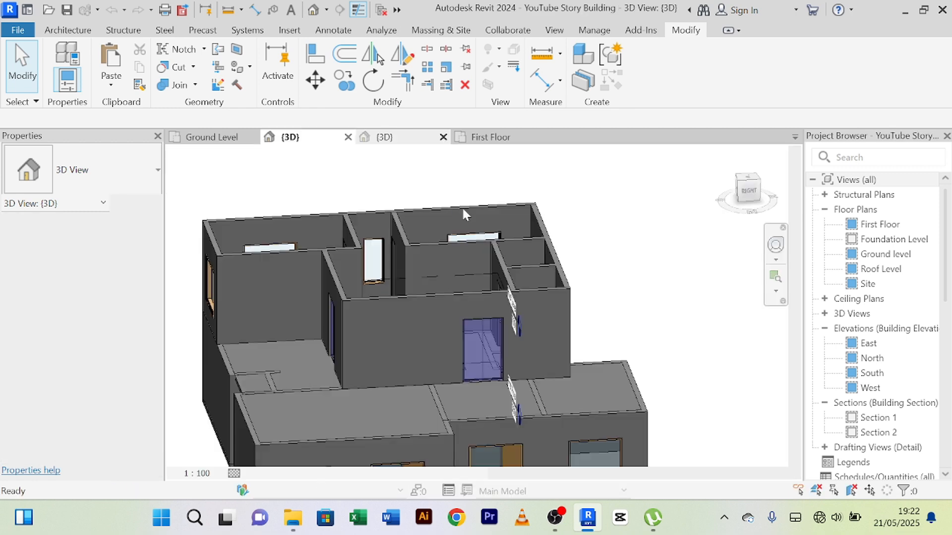
scroll(532, 233, down, 3)
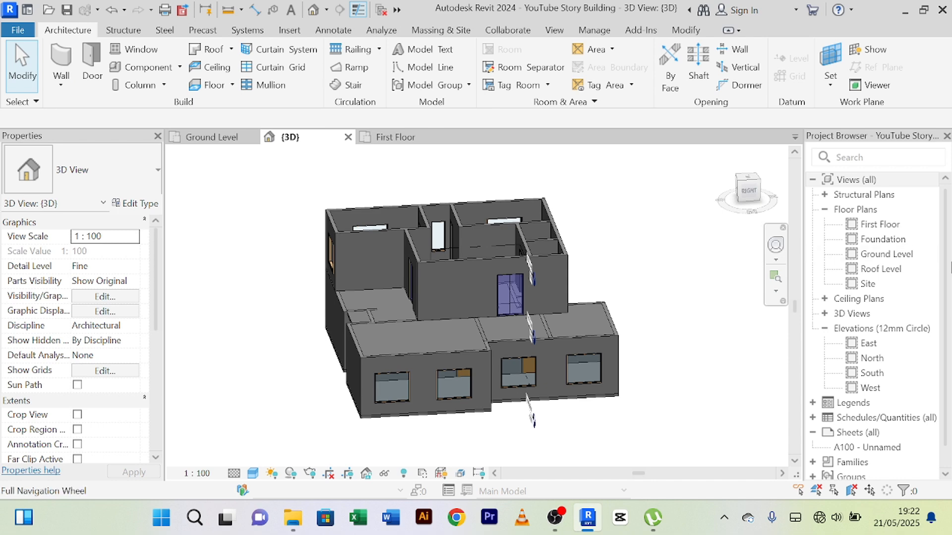
Step: Open the Roof Level floor plan of the YouTube Story Building
double_click(891, 273)
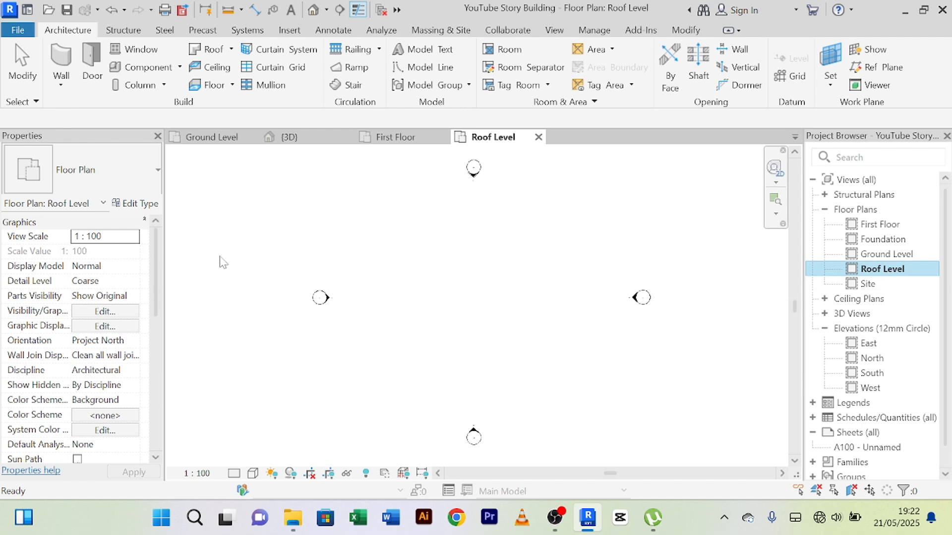
scroll(578, 231, down, 2)
click(571, 240)
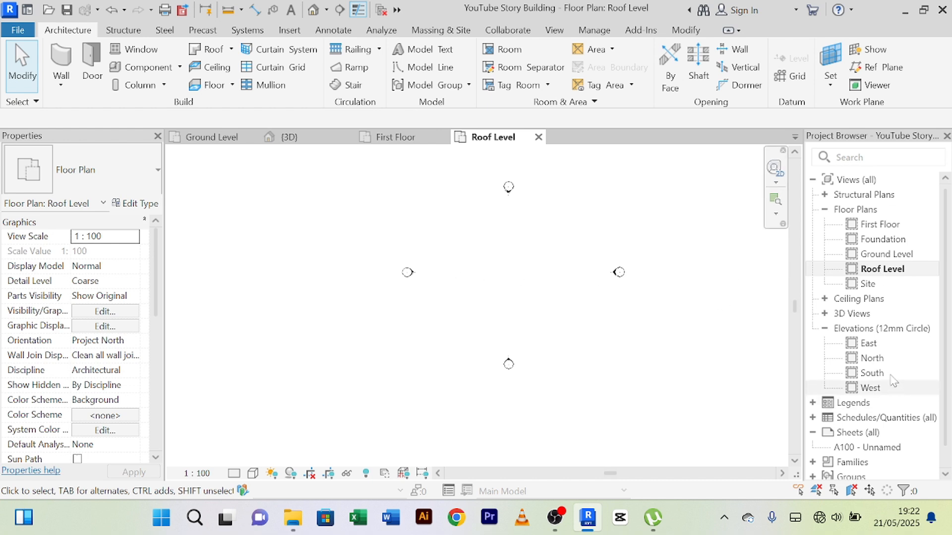
Step: Open the East elevation and check how the upper-floor walls relate to the First Floor and Roof Level lines
double_click(883, 345)
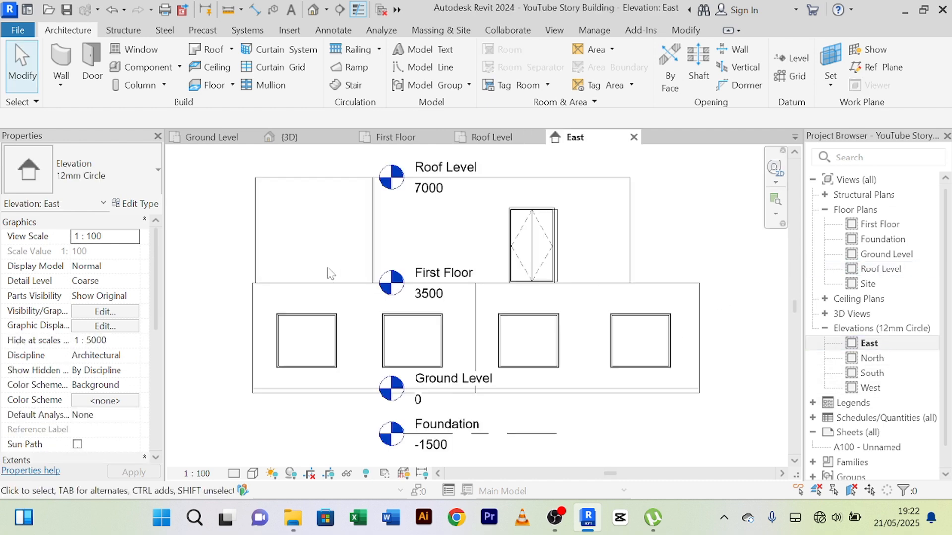
scroll(488, 213, up, 2)
scroll(488, 215, down, 2)
middle_drag(498, 219, 495, 281)
scroll(413, 259, up, 2)
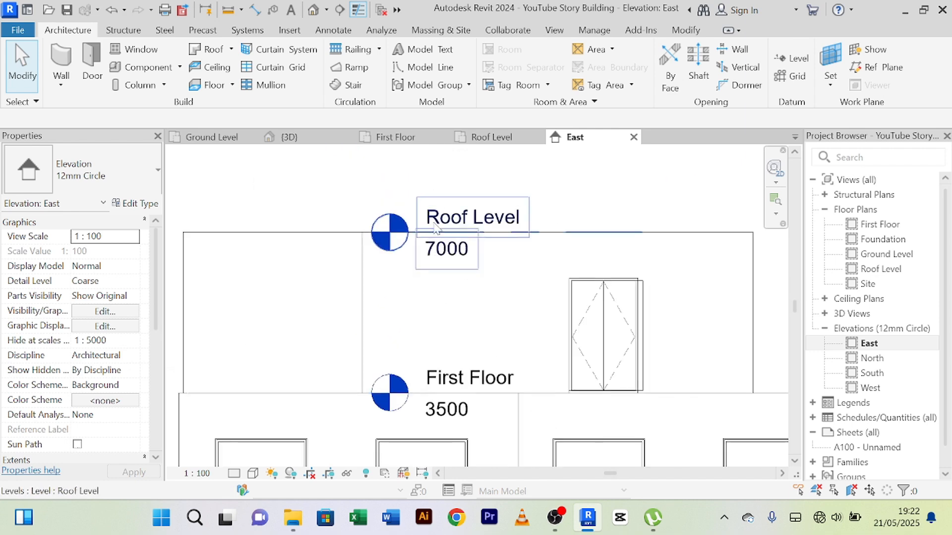
scroll(517, 268, down, 3)
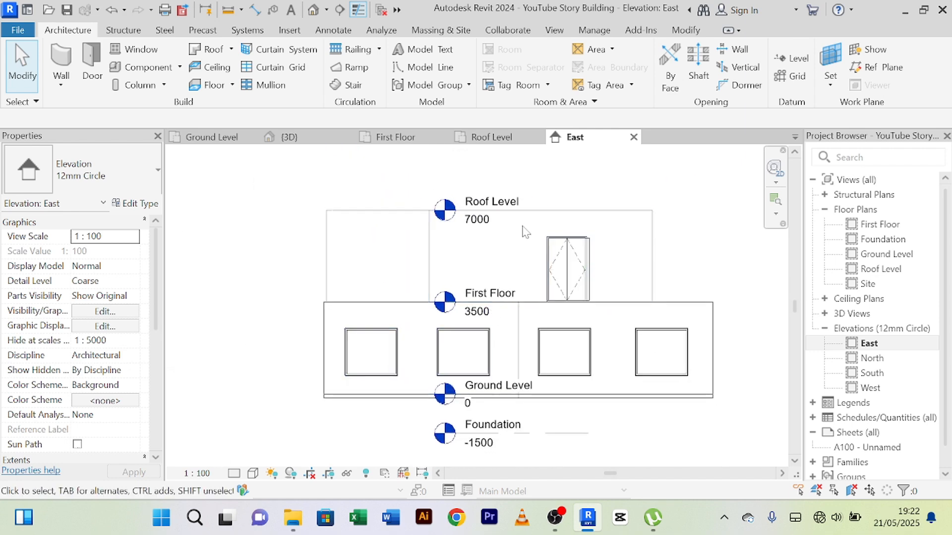
Step: Close the East elevation view and return to the Roof Level floor plan
double_click(881, 269)
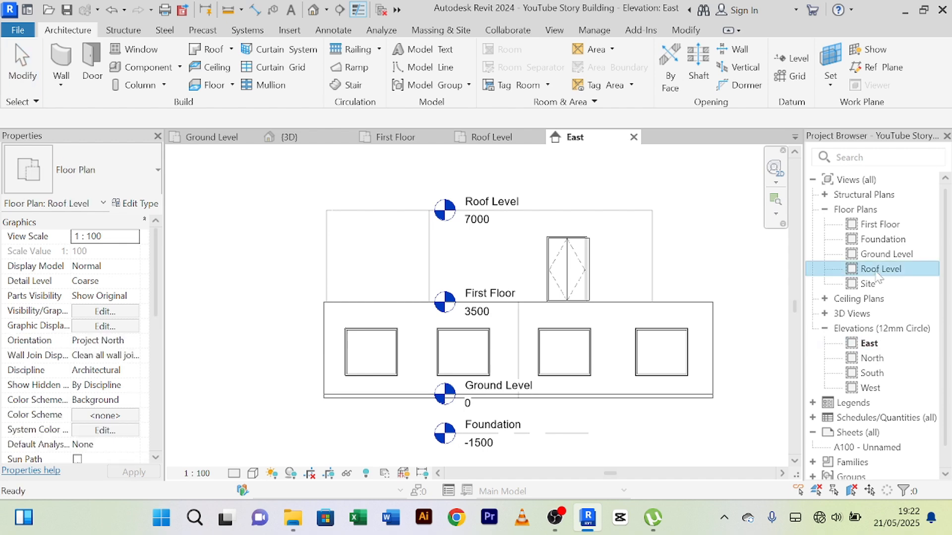
click(570, 139)
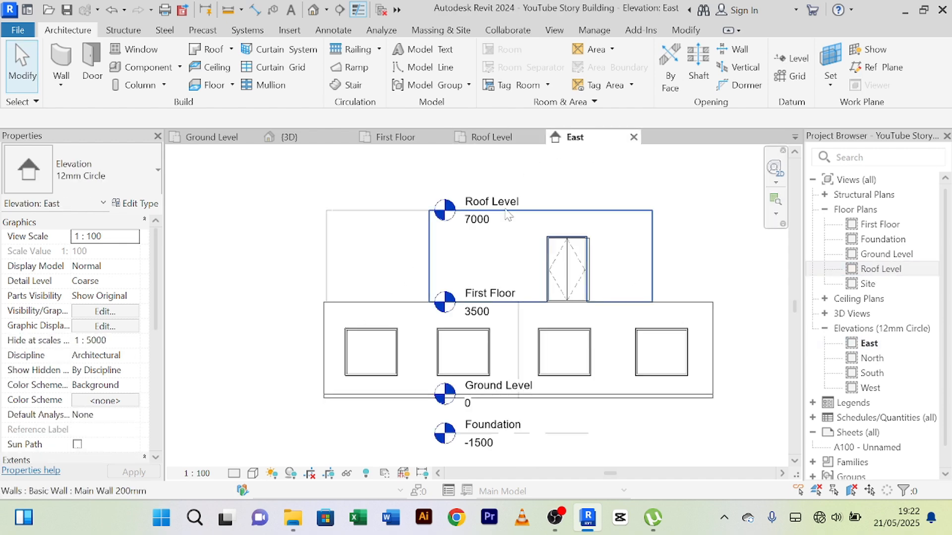
click(633, 136)
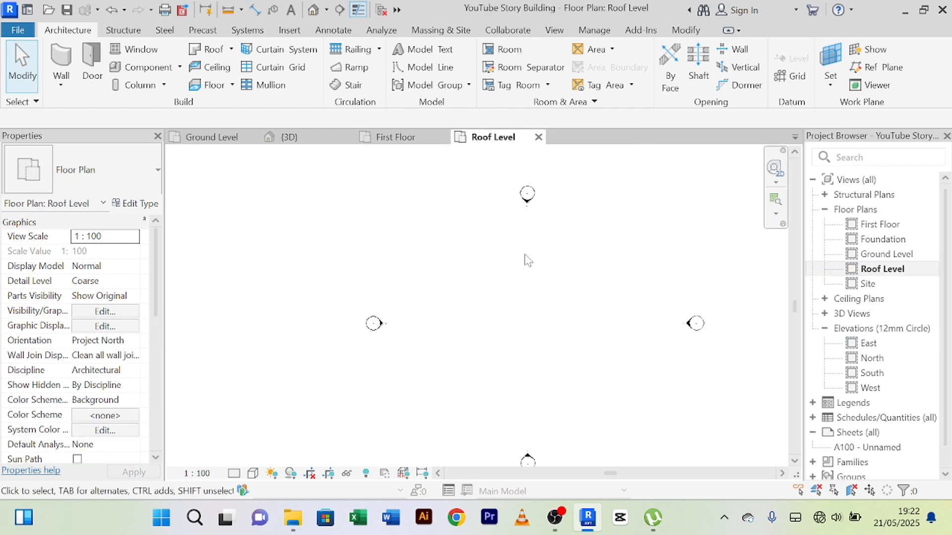
Step: Examine the First Floor plan's outer walls, rooms, doors and stair area
click(411, 139)
scroll(558, 257, up, 2)
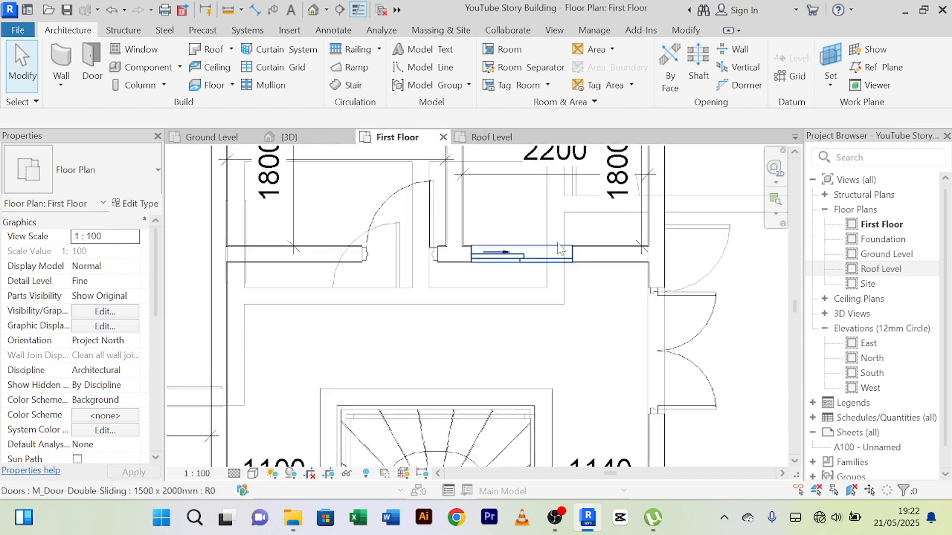
scroll(565, 249, down, 4)
middle_drag(684, 252, 657, 232)
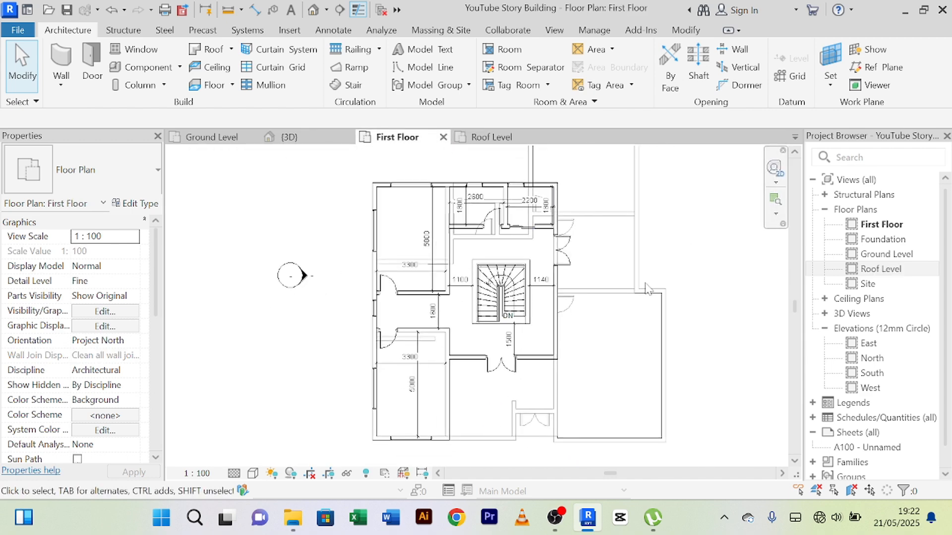
scroll(511, 201, up, 4)
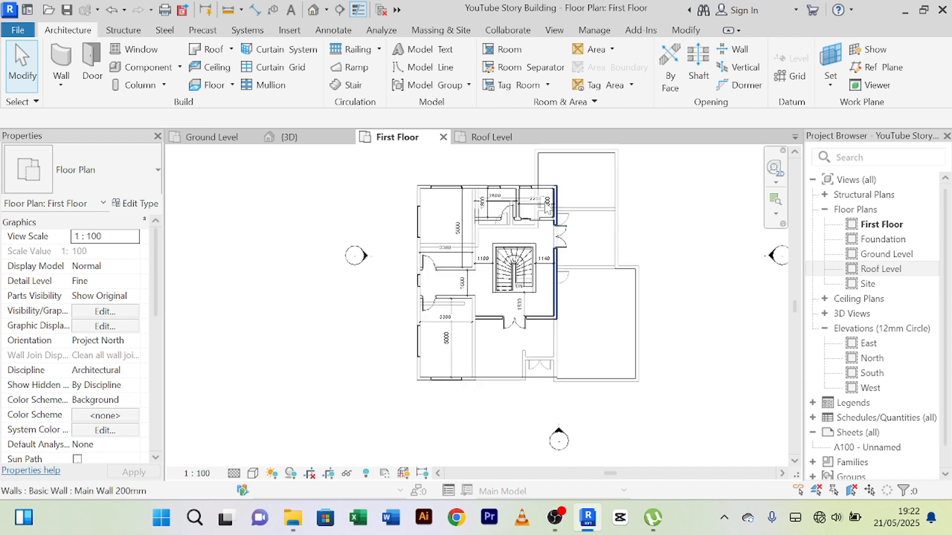
scroll(510, 201, up, 2)
scroll(491, 206, down, 4)
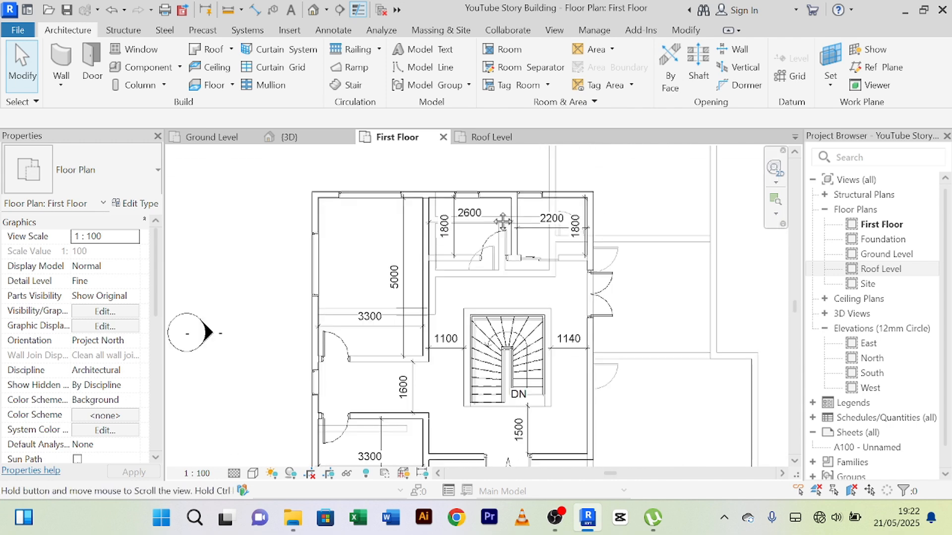
scroll(486, 207, up, 5)
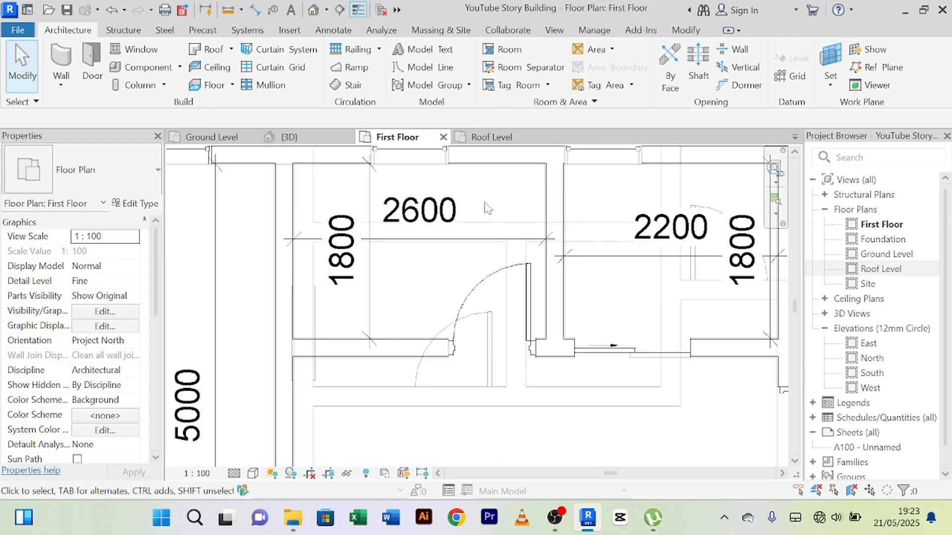
scroll(488, 208, down, 4)
middle_drag(494, 210, 470, 215)
scroll(485, 191, down, 1)
scroll(459, 217, up, 2)
scroll(458, 217, up, 2)
scroll(456, 214, down, 3)
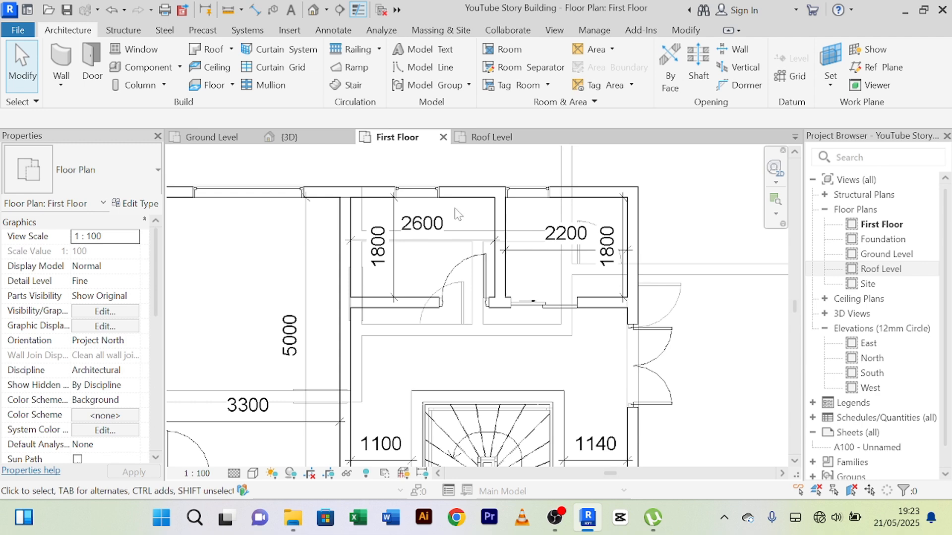
scroll(455, 212, down, 4)
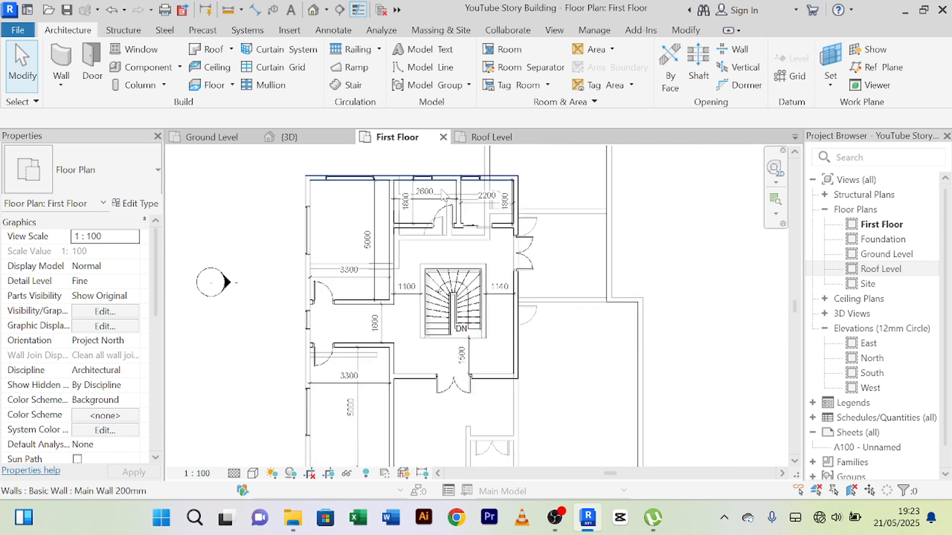
scroll(461, 250, up, 4)
scroll(461, 250, down, 2)
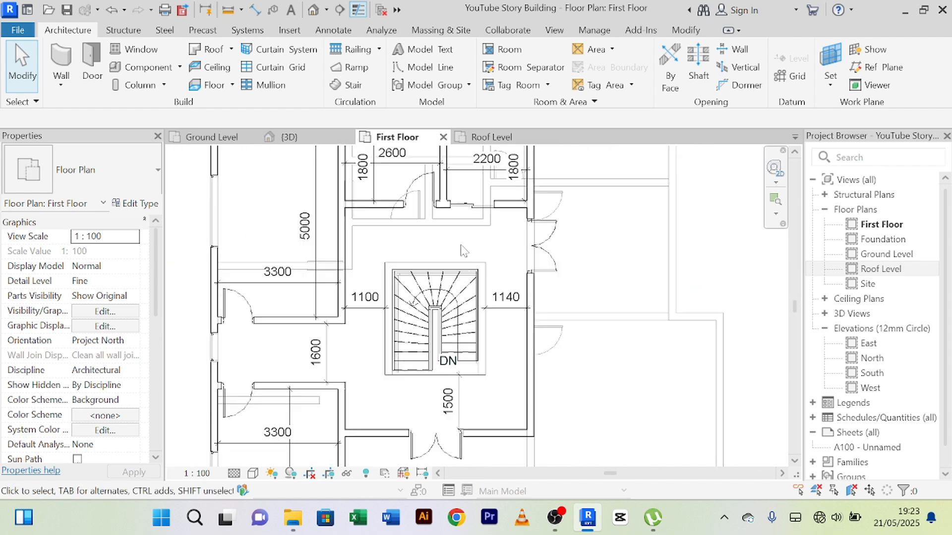
scroll(461, 250, down, 2)
scroll(308, 176, up, 3)
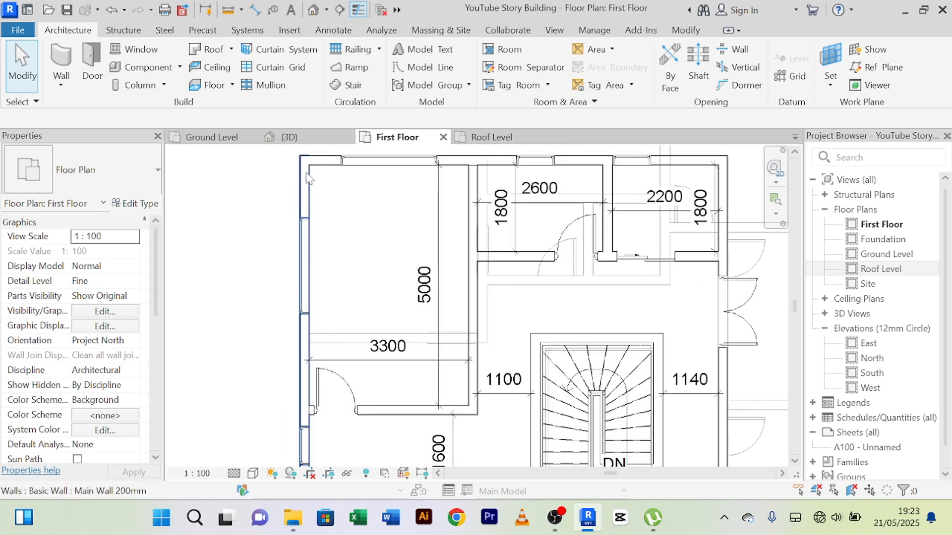
Step: Inspect the properties of the First Floor's west exterior wall, then deselect it
click(307, 176)
scroll(96, 323, down, 3)
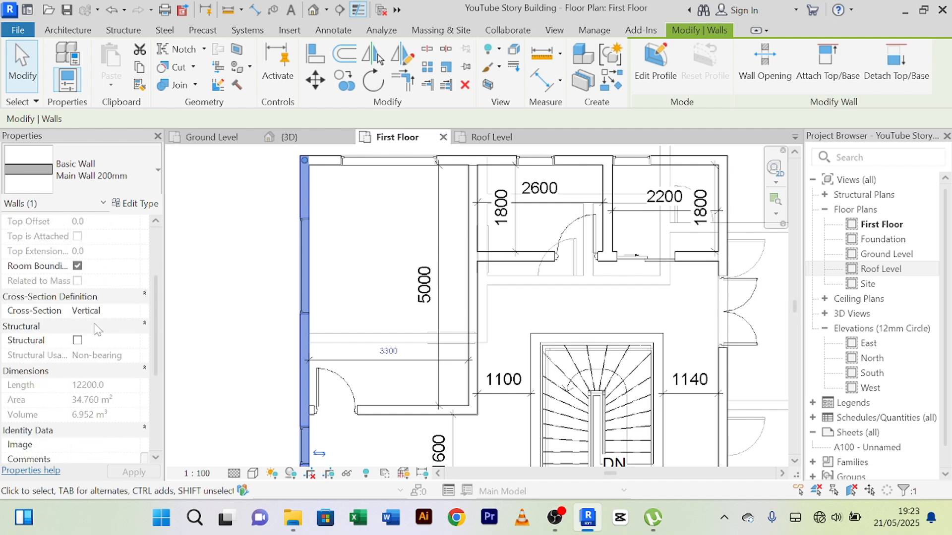
scroll(97, 323, up, 3)
click(358, 207)
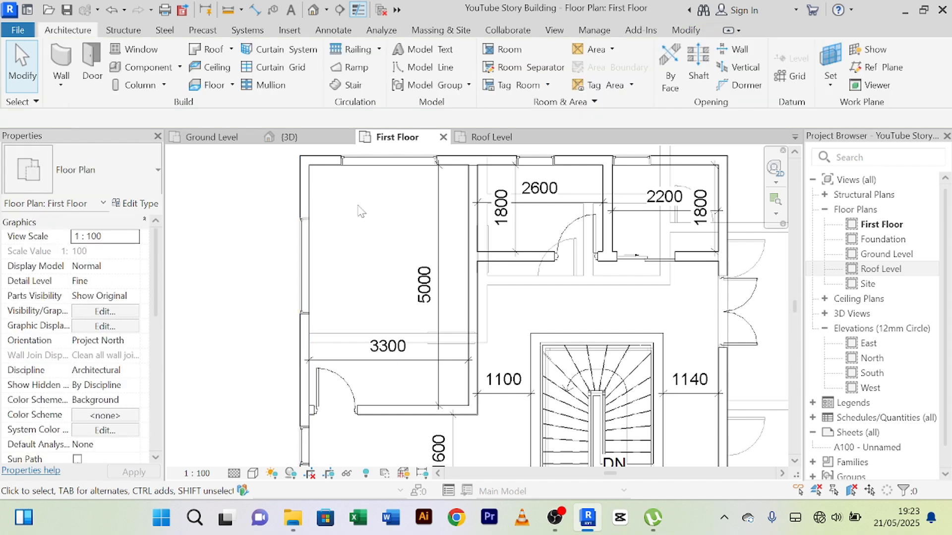
scroll(359, 209, down, 1)
middle_drag(367, 217, 333, 236)
middle_drag(688, 201, 683, 207)
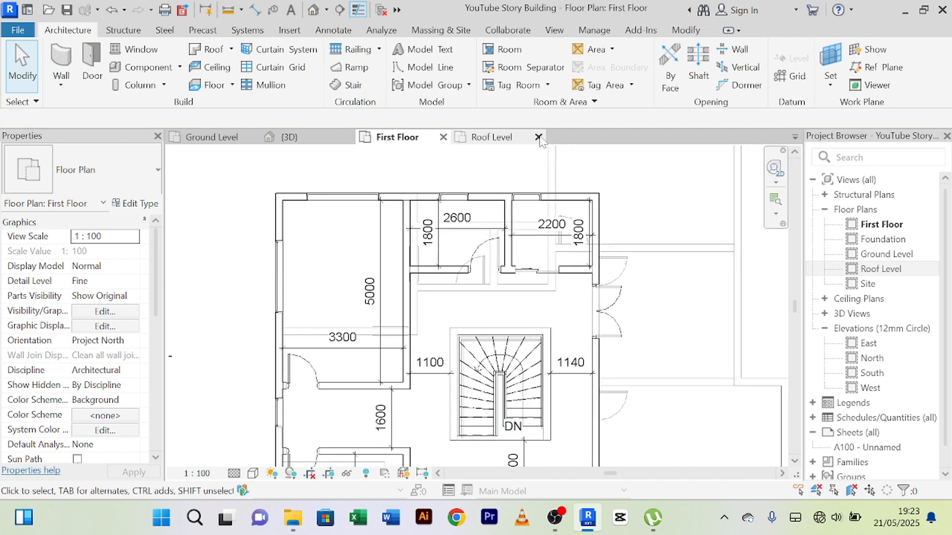
Step: Return to the Roof Level floor plan and bring all four elevation markers into view
click(491, 136)
scroll(617, 233, down, 1)
middle_drag(616, 233, 463, 287)
scroll(415, 295, up, 5)
scroll(415, 294, down, 3)
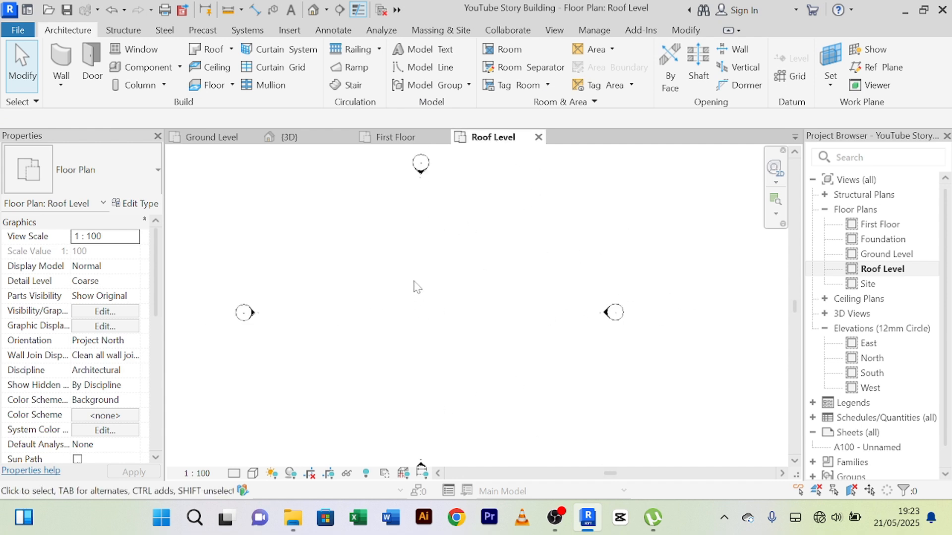
scroll(499, 315, down, 2)
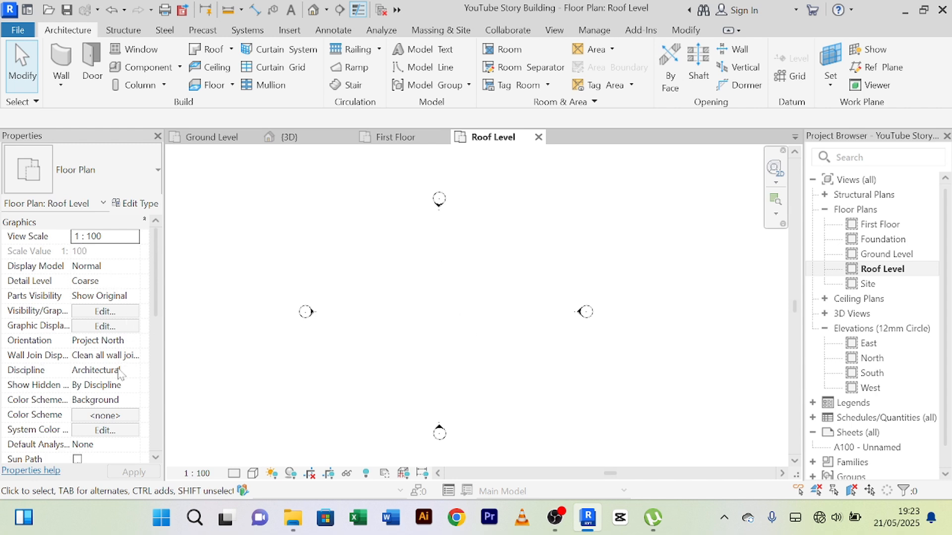
Step: Set the Roof Level plan's underlay base level to First Floor
scroll(110, 258, down, 3)
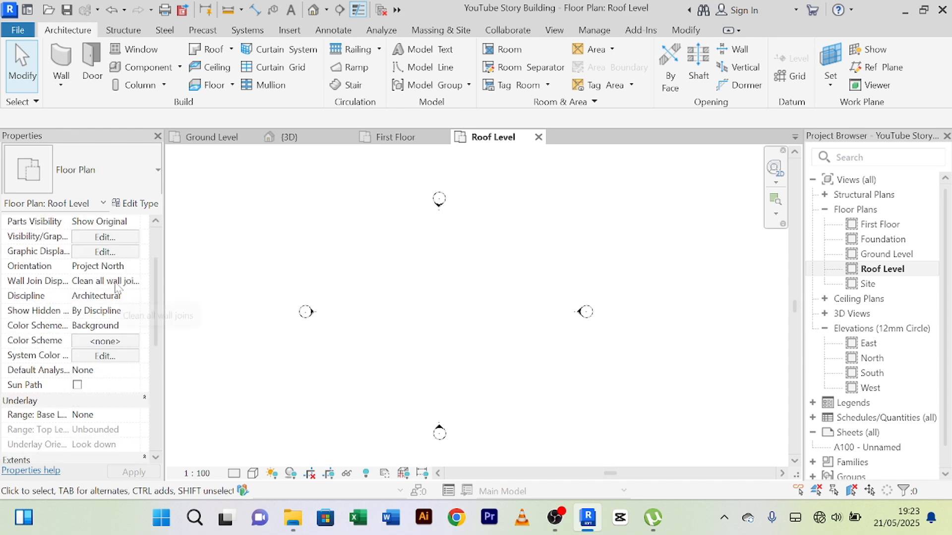
scroll(117, 287, down, 2)
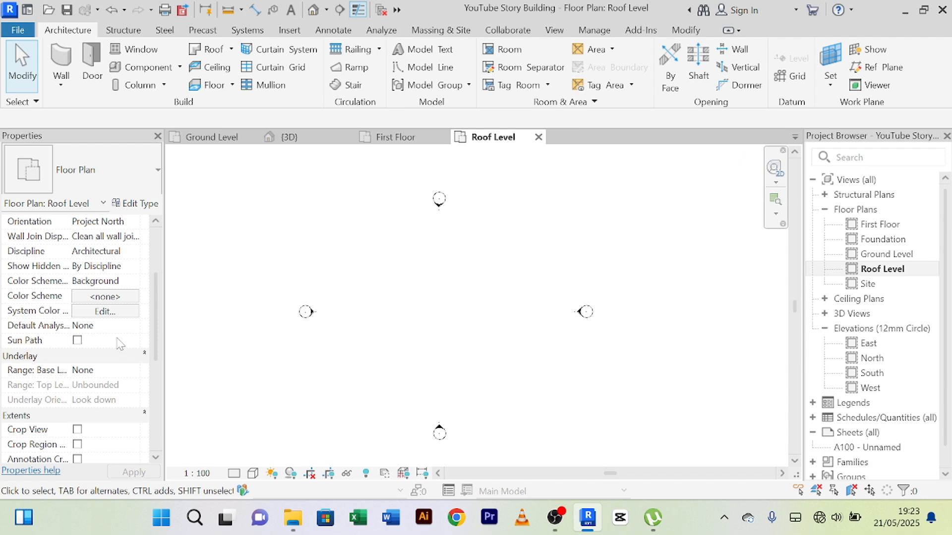
scroll(120, 343, down, 1)
scroll(119, 343, down, 1)
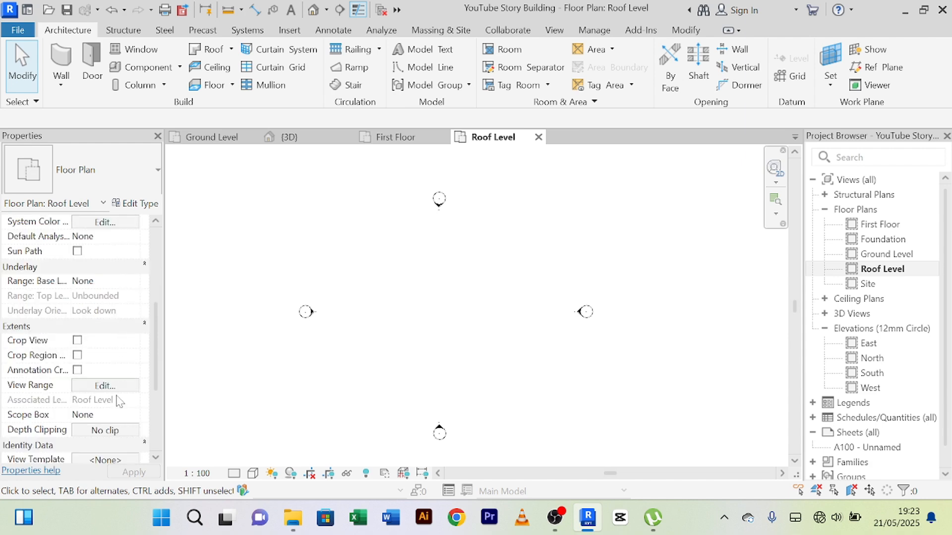
scroll(119, 401, down, 1)
scroll(126, 396, down, 1)
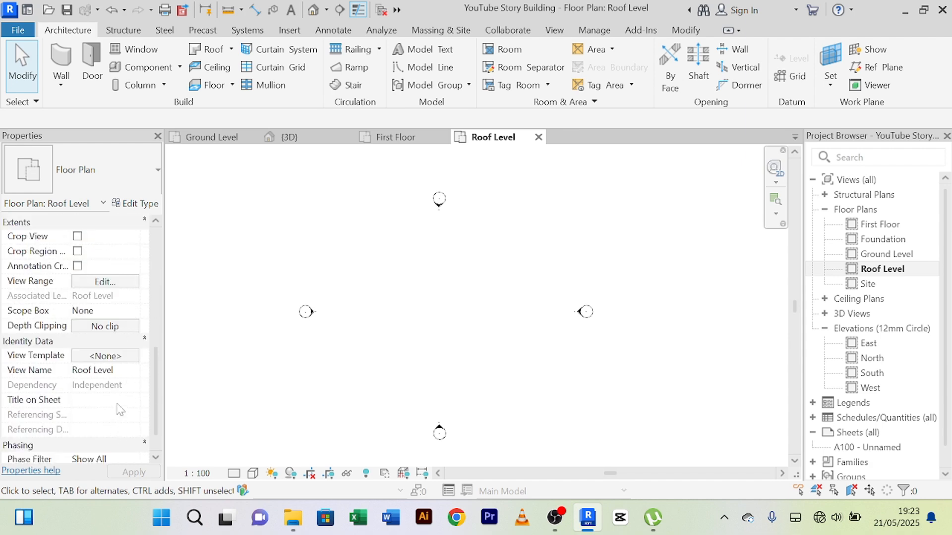
scroll(120, 410, down, 1)
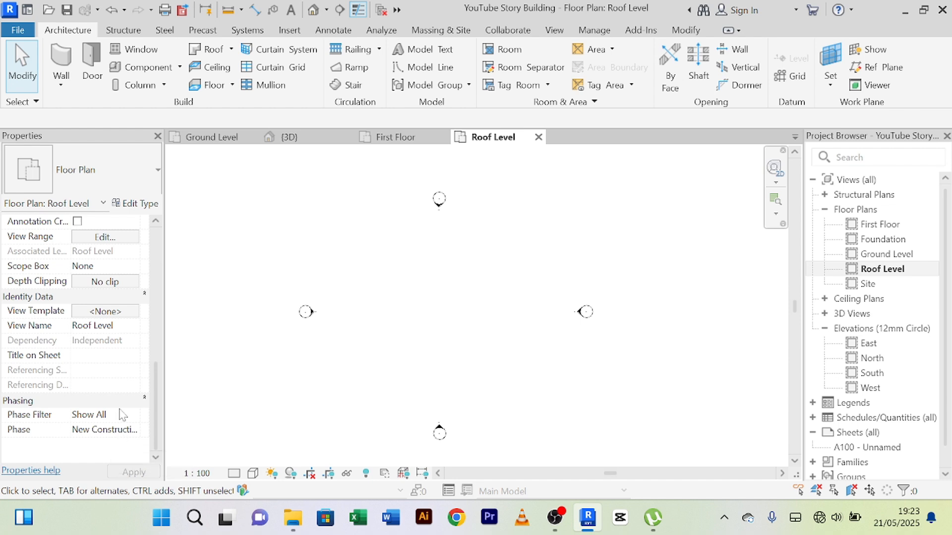
scroll(124, 349, up, 4)
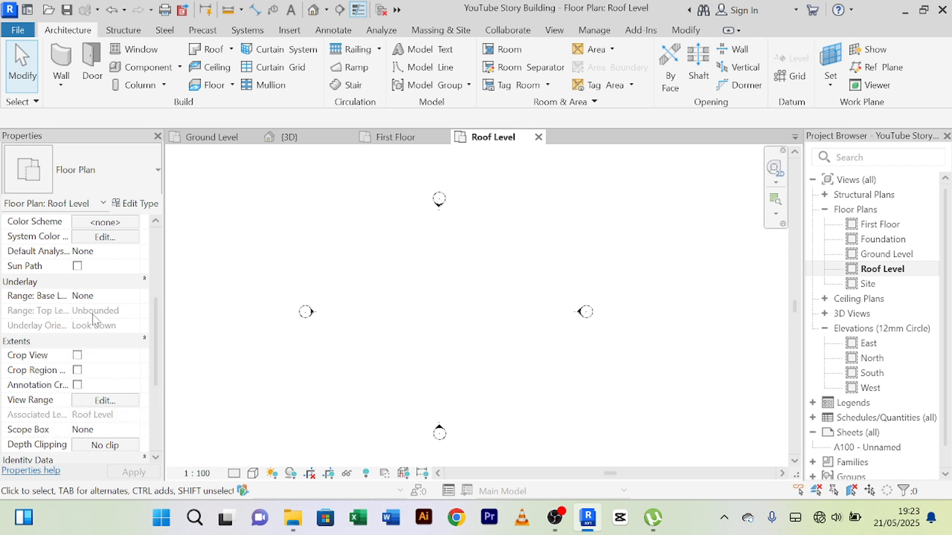
click(79, 297)
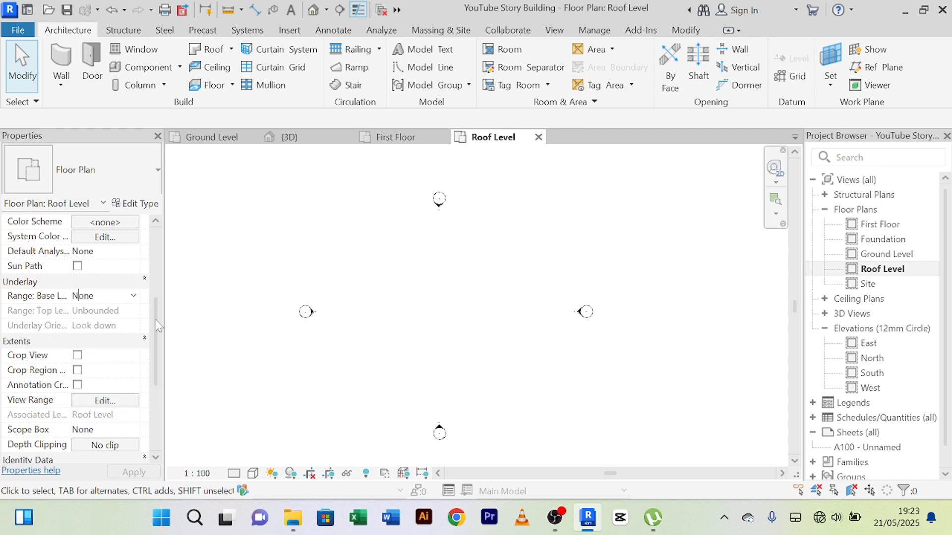
click(133, 296)
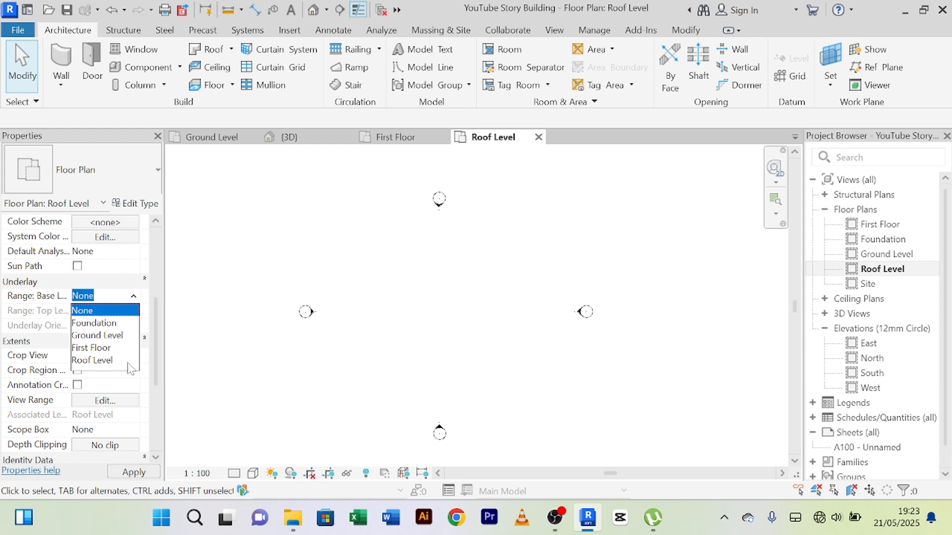
click(94, 348)
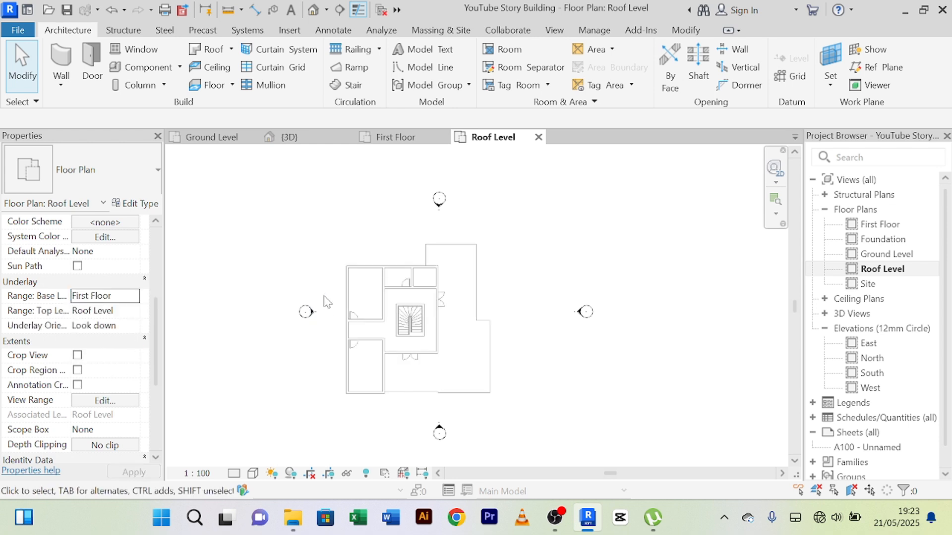
Step: Examine the First Floor underlay in the Roof Level plan, including its outer walls, stair and balcony outline, and review the underlay base level options
scroll(420, 349, up, 2)
middle_drag(570, 307, 563, 290)
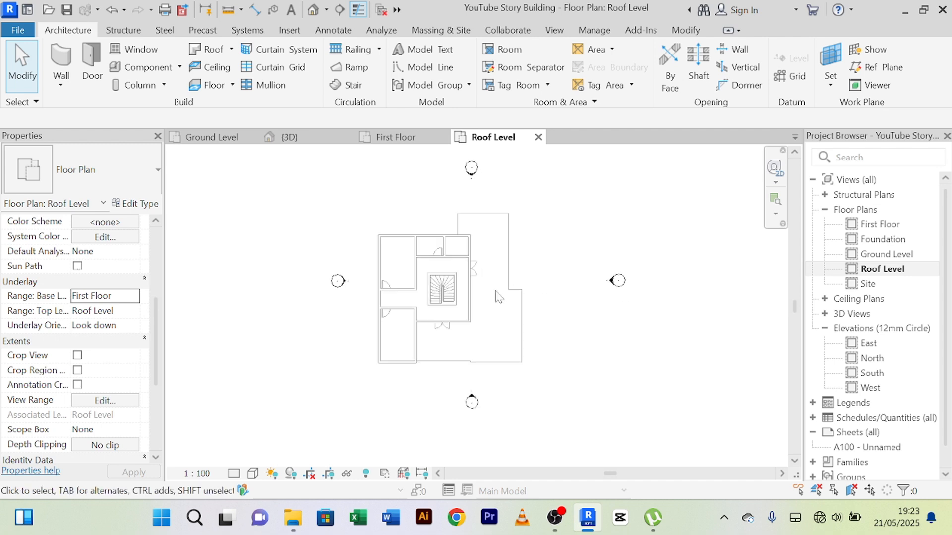
scroll(516, 302, up, 3)
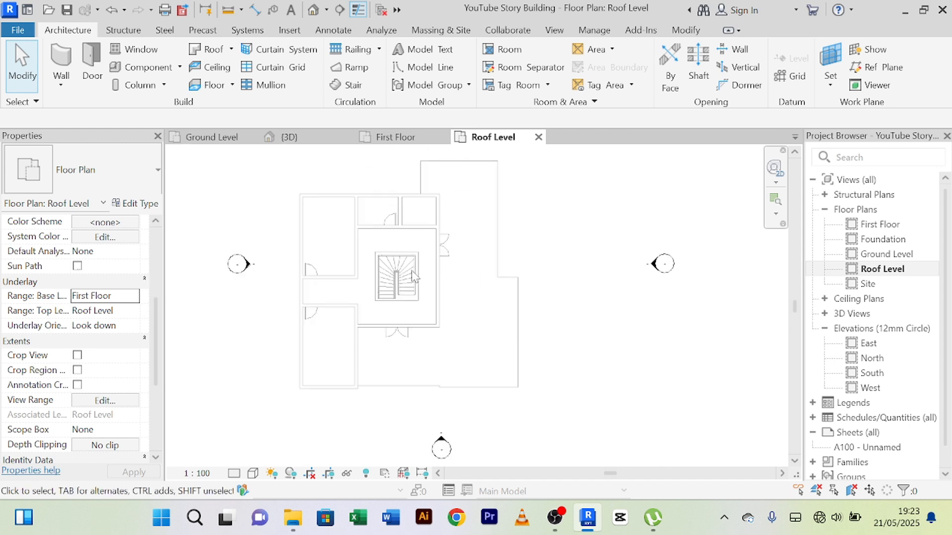
scroll(411, 270, down, 1)
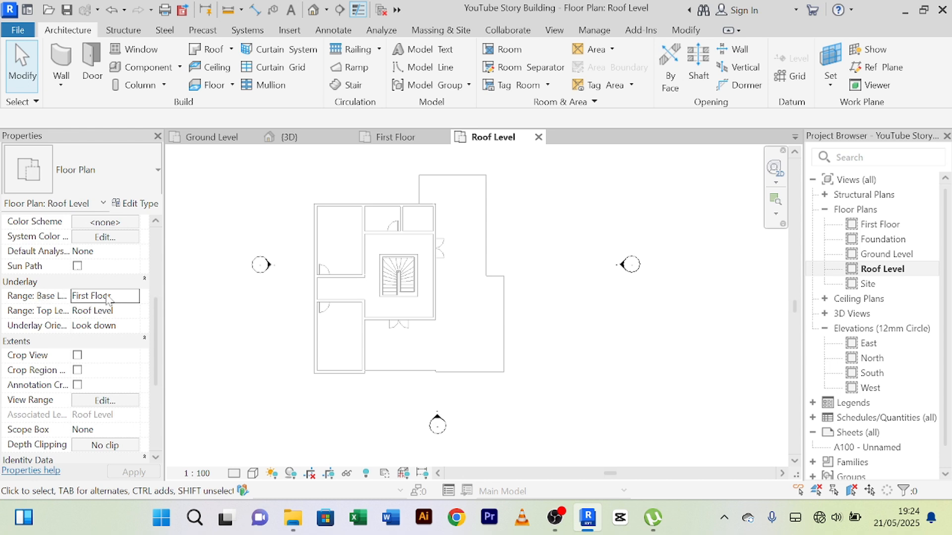
click(132, 295)
click(133, 296)
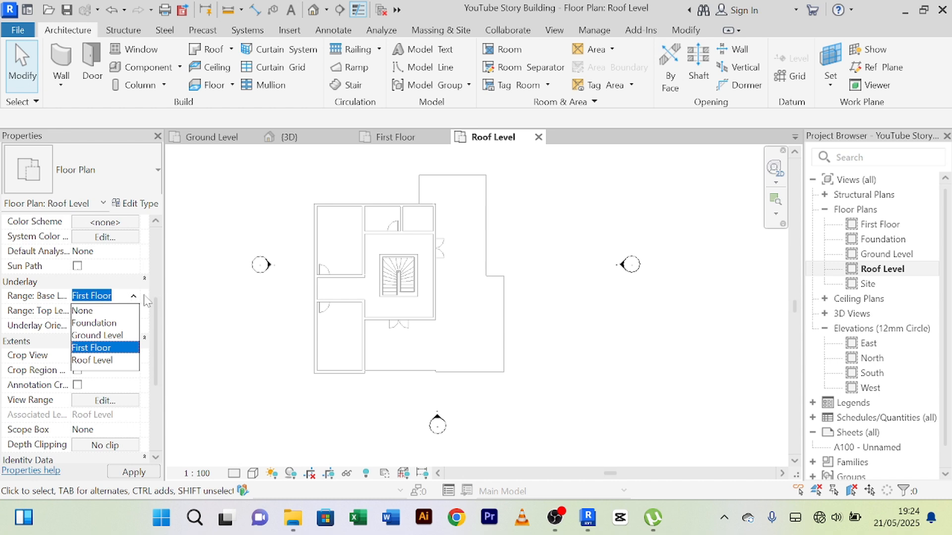
click(141, 296)
scroll(425, 225, up, 5)
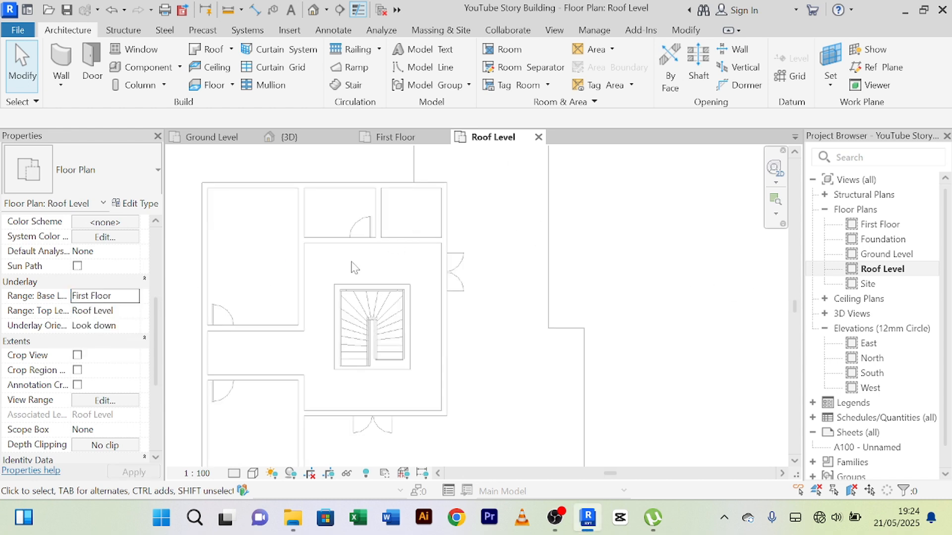
scroll(351, 262, down, 6)
scroll(446, 275, up, 2)
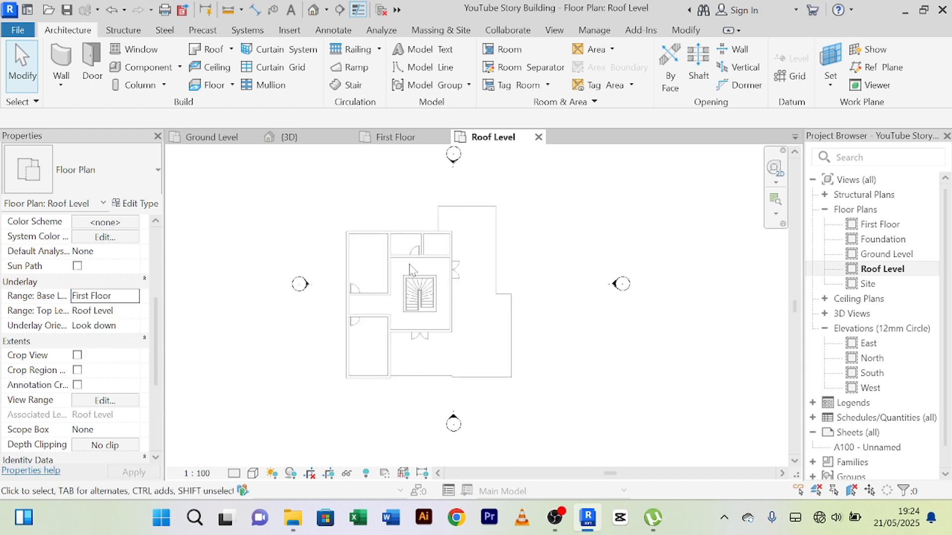
scroll(397, 255, up, 2)
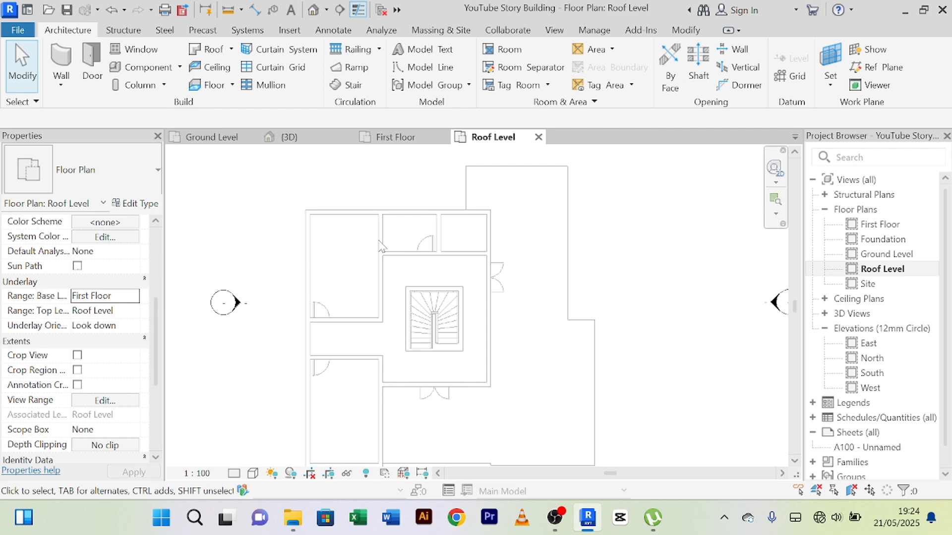
scroll(379, 240, down, 1)
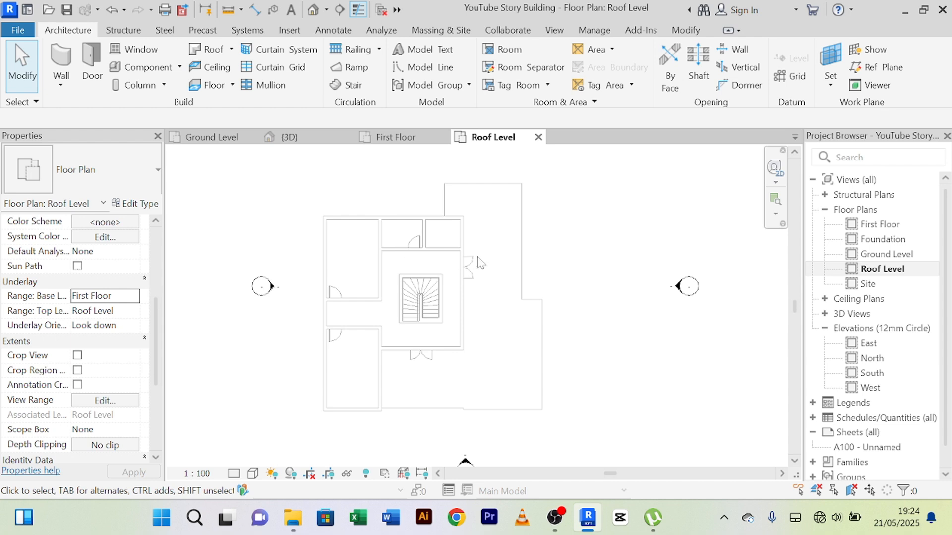
middle_drag(478, 257, 487, 249)
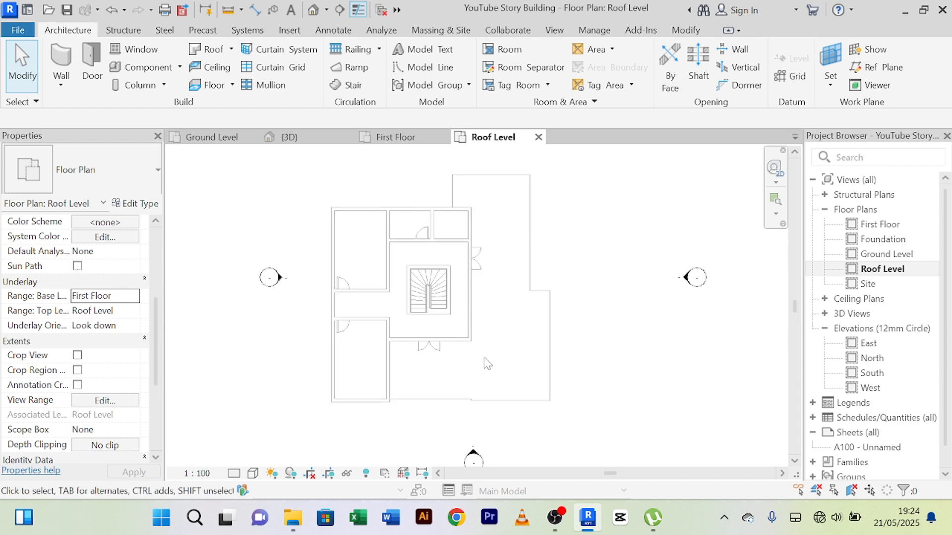
scroll(382, 367, up, 3)
scroll(389, 356, down, 3)
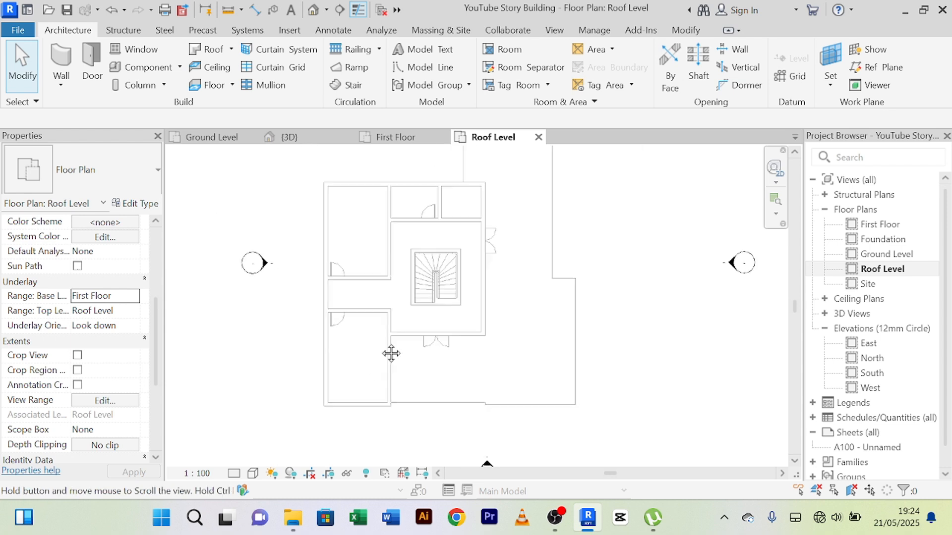
scroll(377, 362, up, 1)
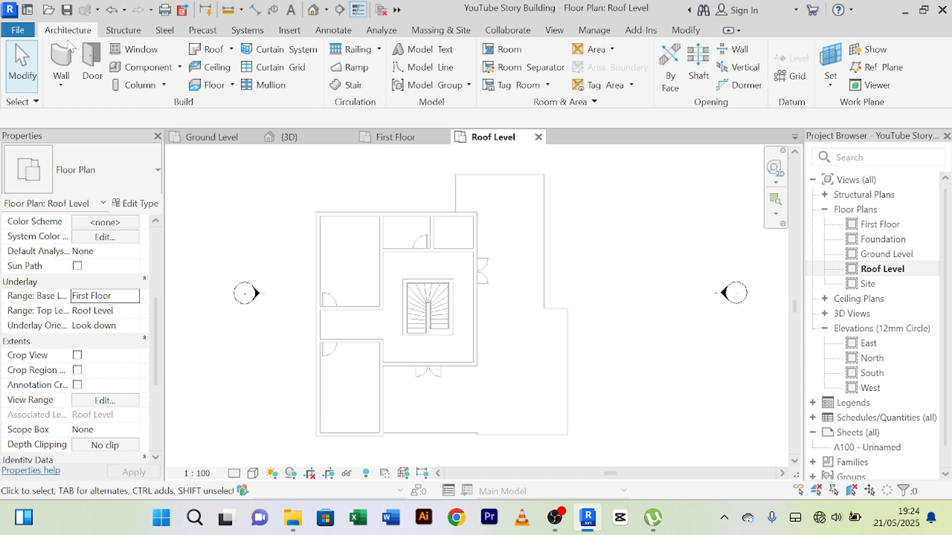
Step: Start a Roof by Footprint and duplicate the Roof_Pitched-50SS-220Ins-20MPan-225Purl type as "Our Roof"
click(231, 49)
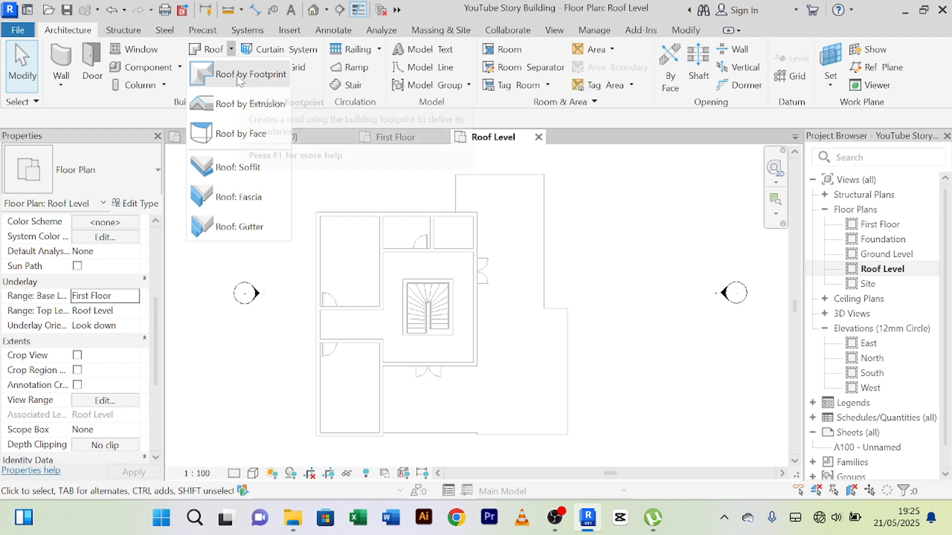
click(237, 75)
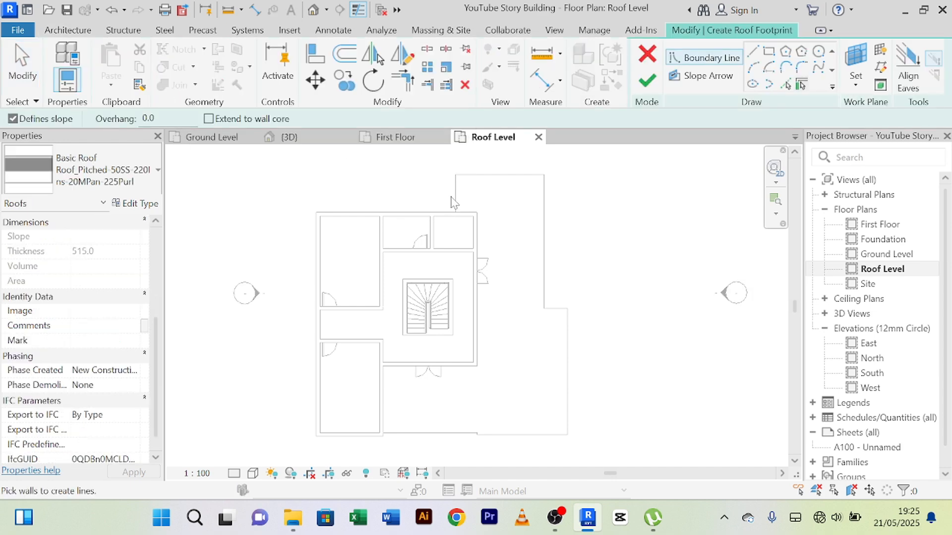
click(138, 205)
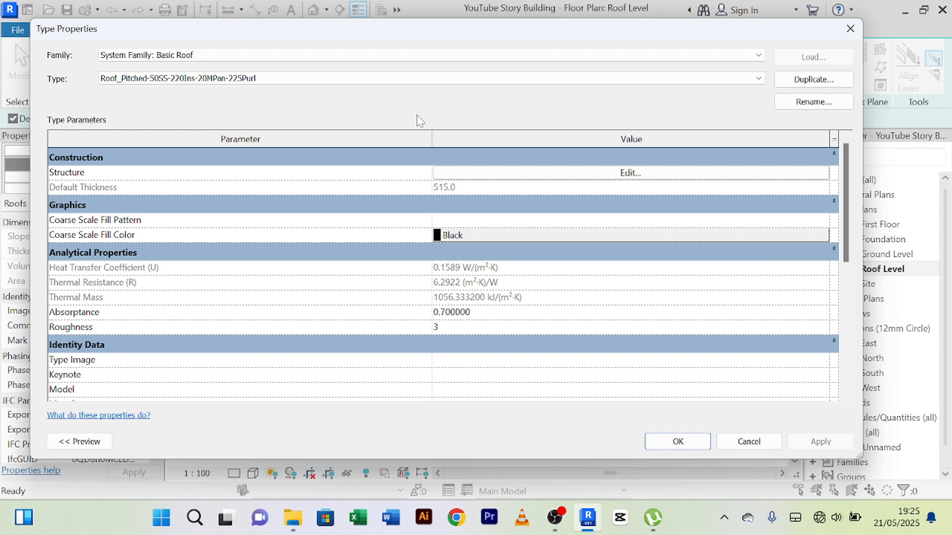
click(810, 81)
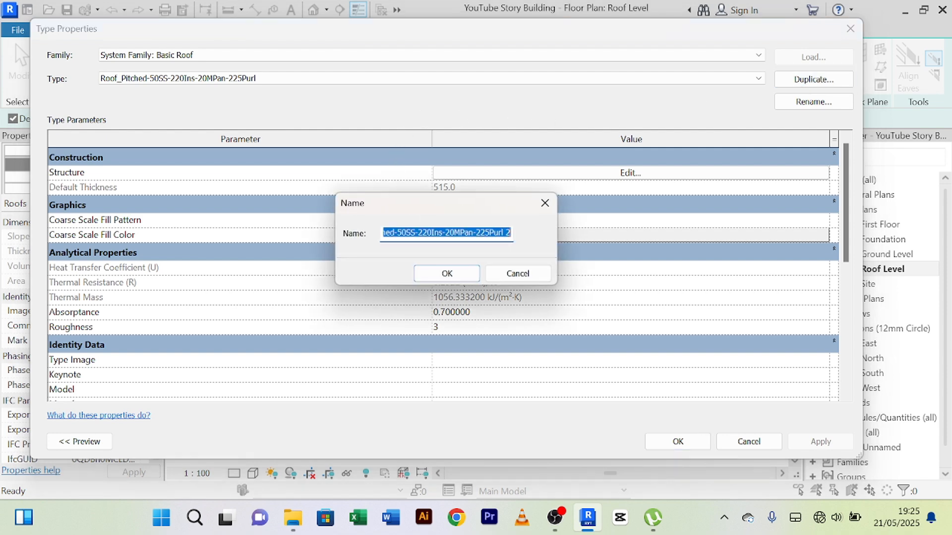
text(O)
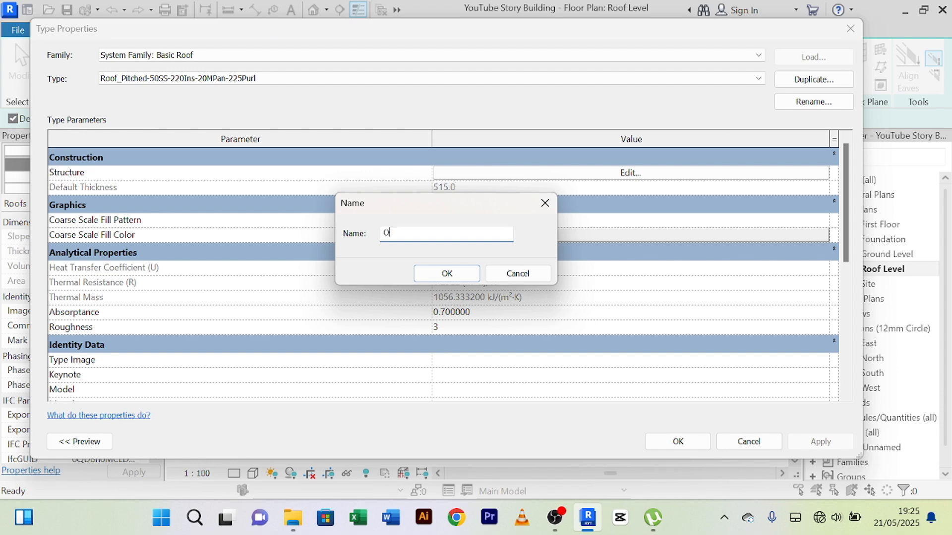
text(ur Roof)
click(435, 277)
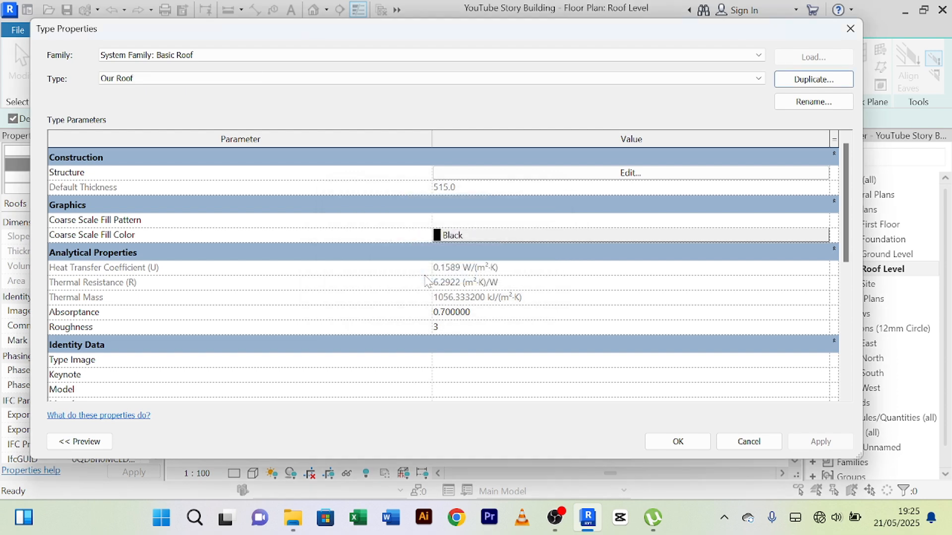
Step: Delete the Finish 2, Thermal/Air and Finish 1 layers from the Our Roof assembly, keeping only the Steel Purlins structure layer
click(632, 172)
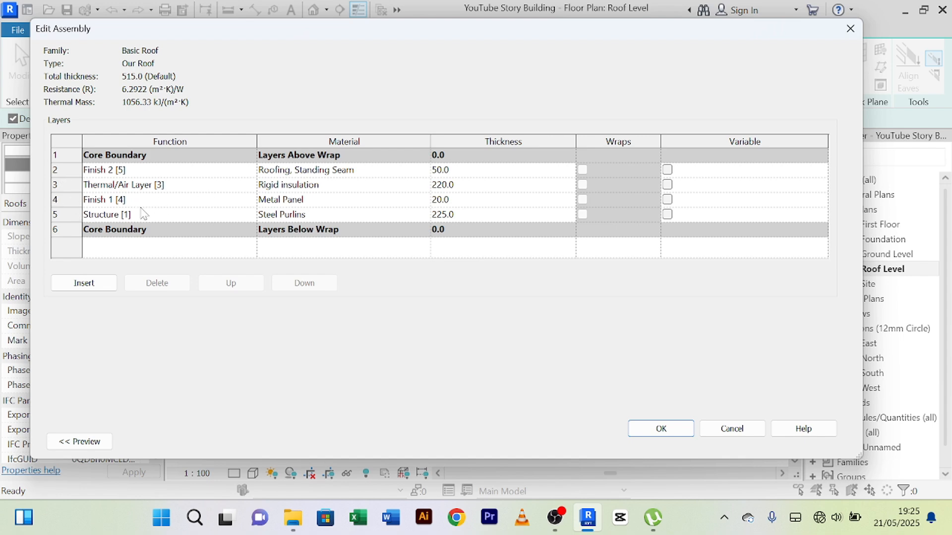
click(68, 172)
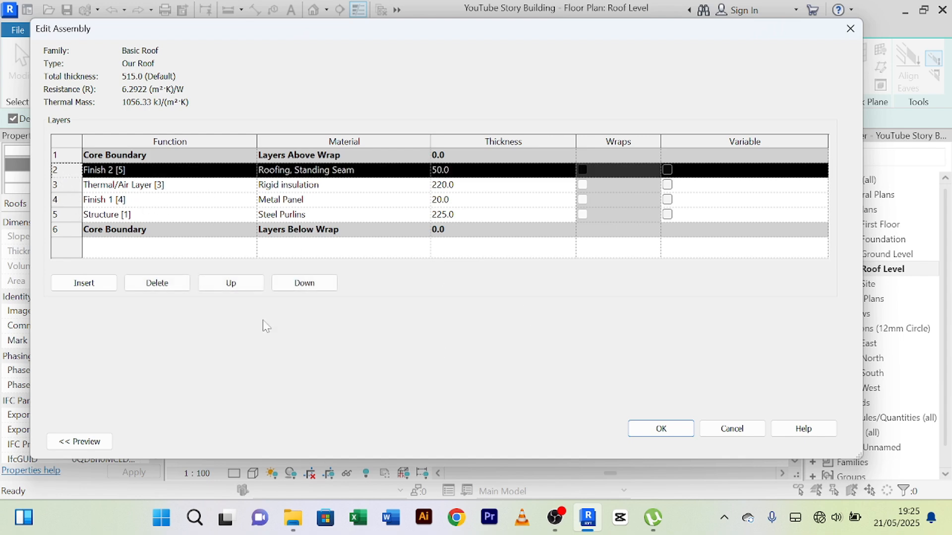
click(153, 284)
click(154, 284)
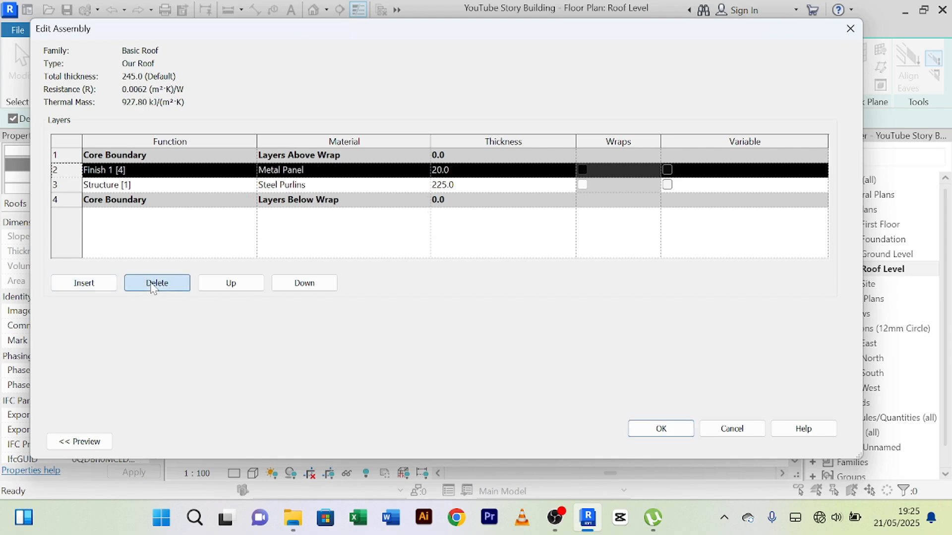
click(152, 285)
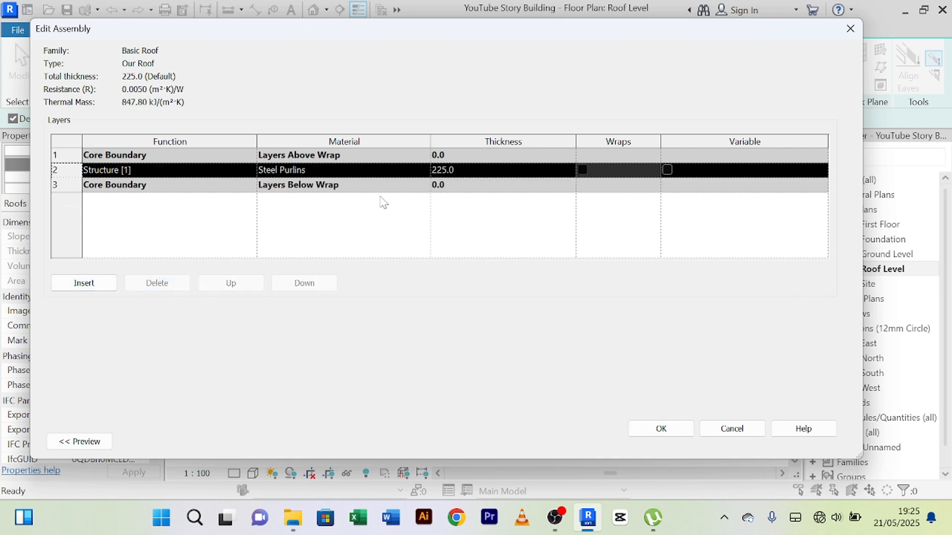
Step: Set the Steel Purlins structure layer's thickness to 15 mm and accept the Our Roof type settings
click(443, 170)
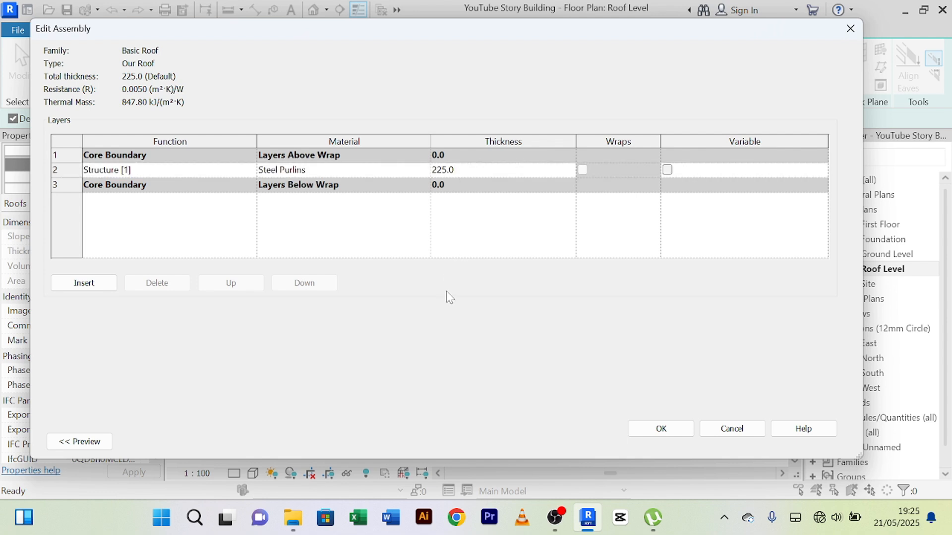
key(BackSpace)
key(BackSpace)
text(1)
click(660, 429)
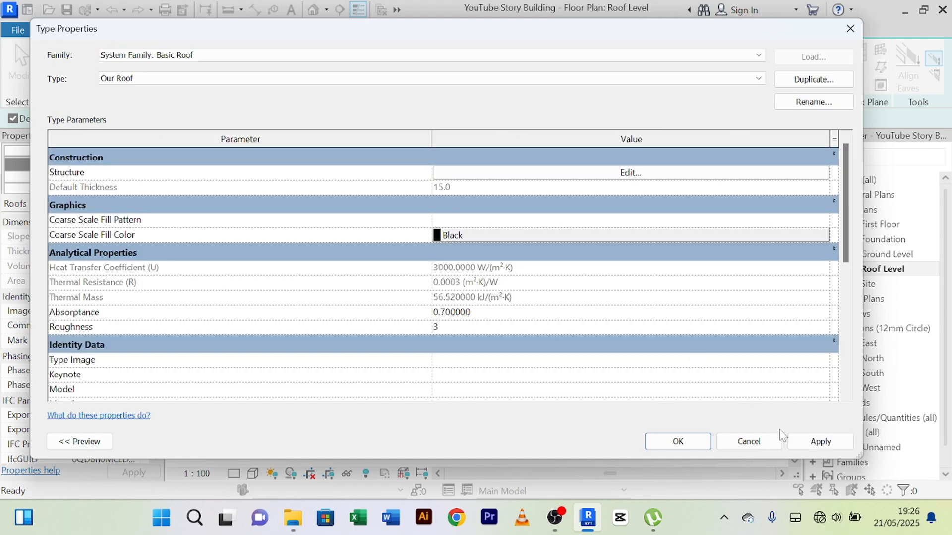
click(679, 443)
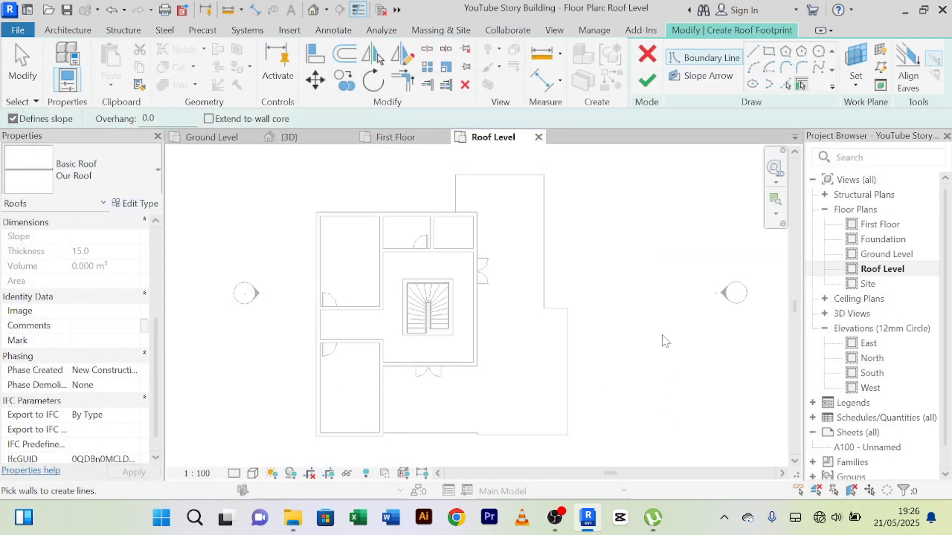
Step: Pick a slope-defining roof boundary line from the inner face of the plan's upper outer wall, offset 300 mm inward
click(787, 85)
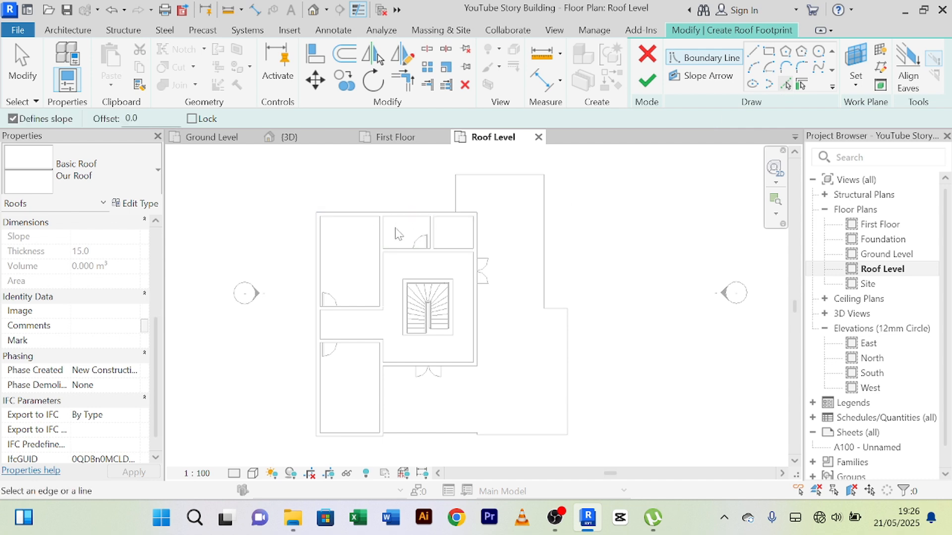
scroll(351, 208, up, 2)
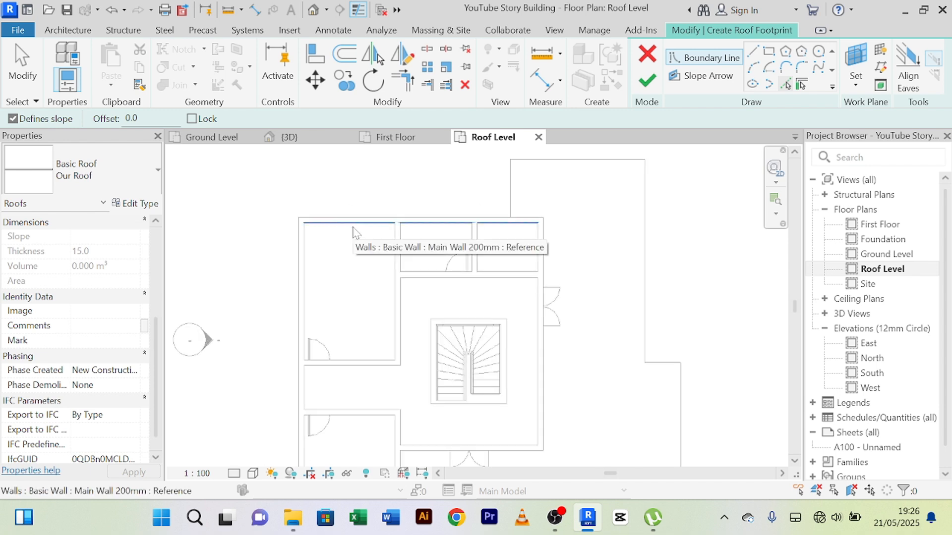
scroll(353, 231, up, 1)
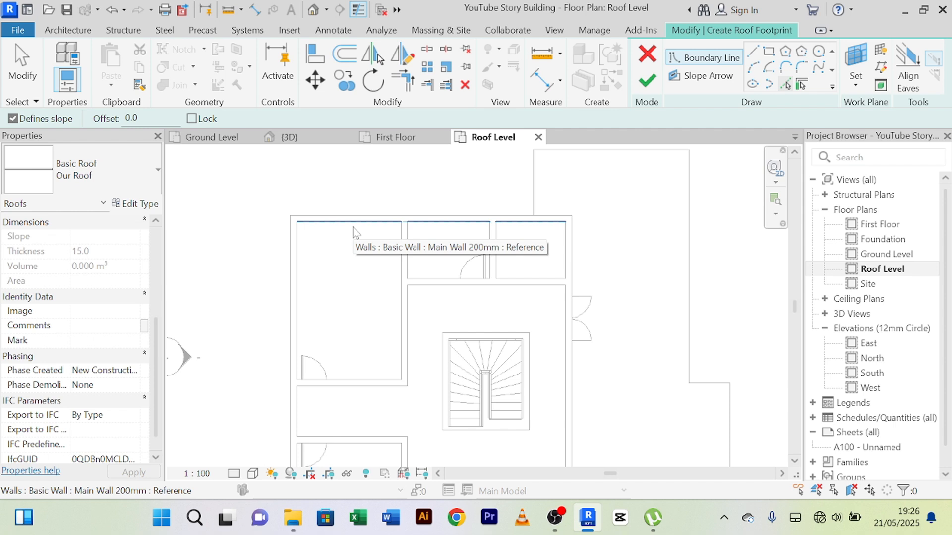
drag(138, 118, 124, 120)
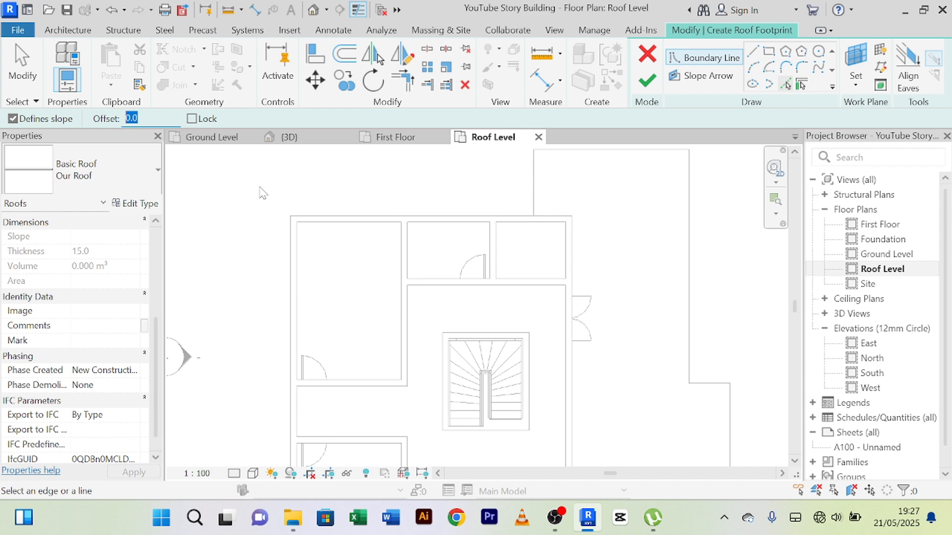
text(3)
key(Return)
scroll(488, 161, up, 1)
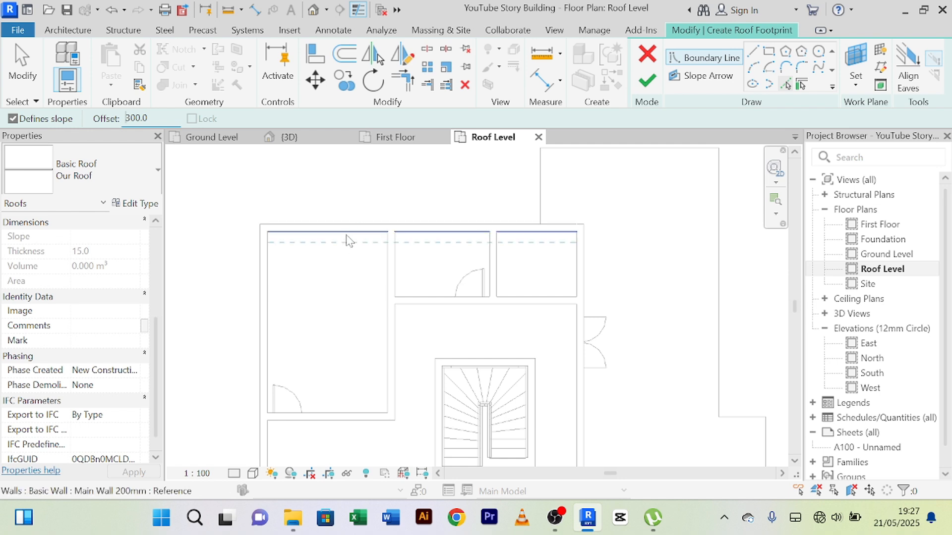
scroll(347, 238, up, 1)
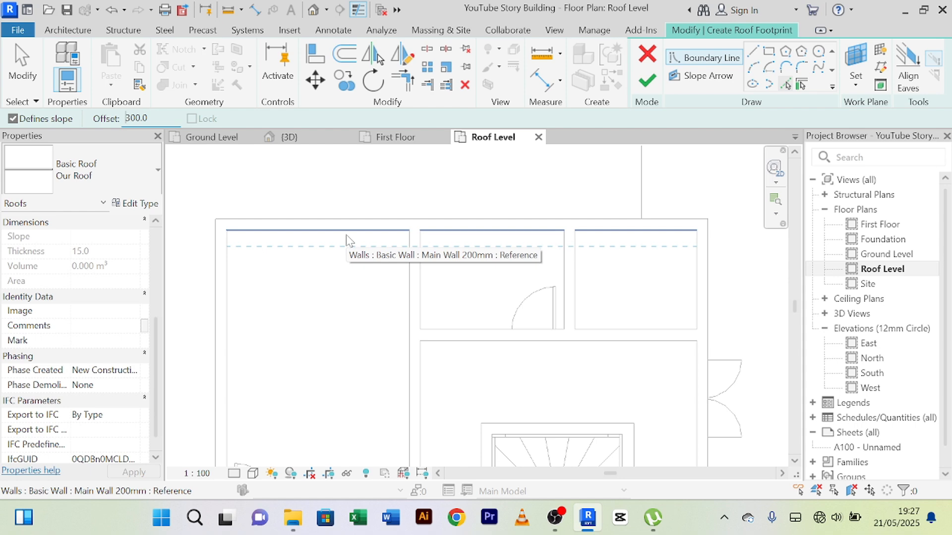
click(346, 240)
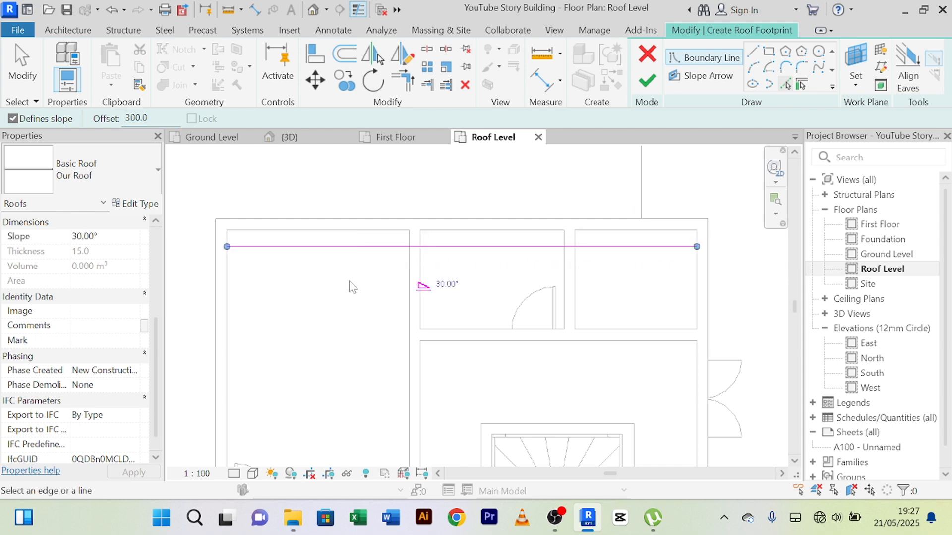
Step: Add 300 mm offset boundary lines from the left and right outer walls and the lower wall of the upper-left room
scroll(302, 287, down, 1)
middle_drag(302, 287, 355, 213)
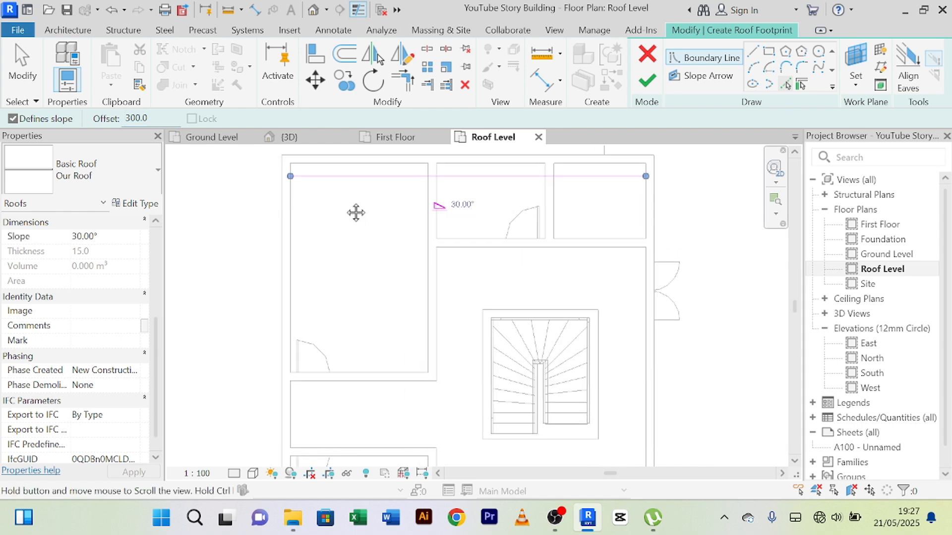
click(298, 244)
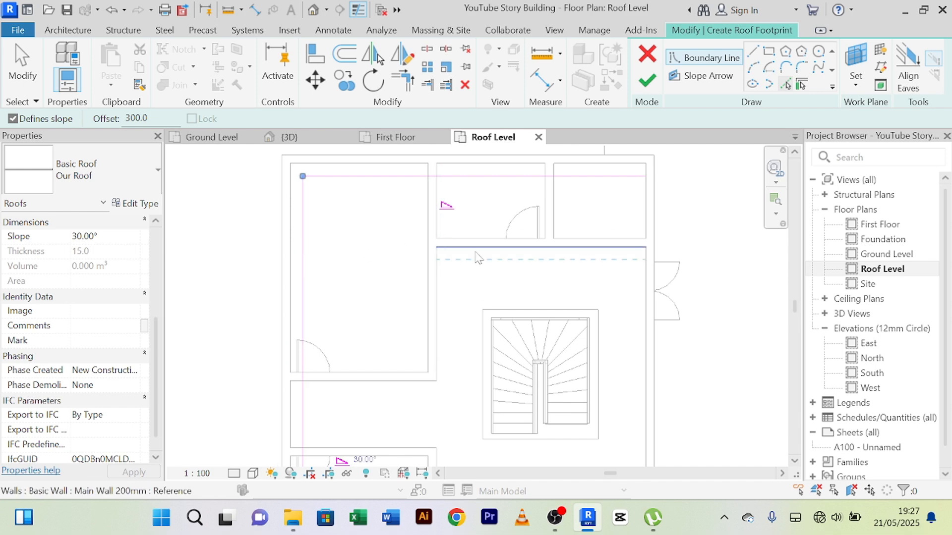
click(646, 232)
scroll(594, 276, down, 1)
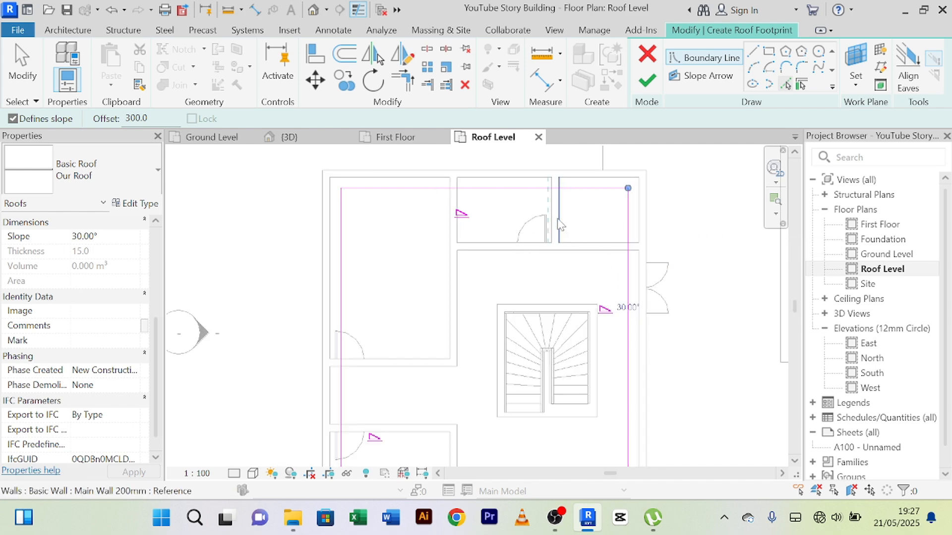
scroll(516, 211, up, 1)
scroll(516, 198, up, 1)
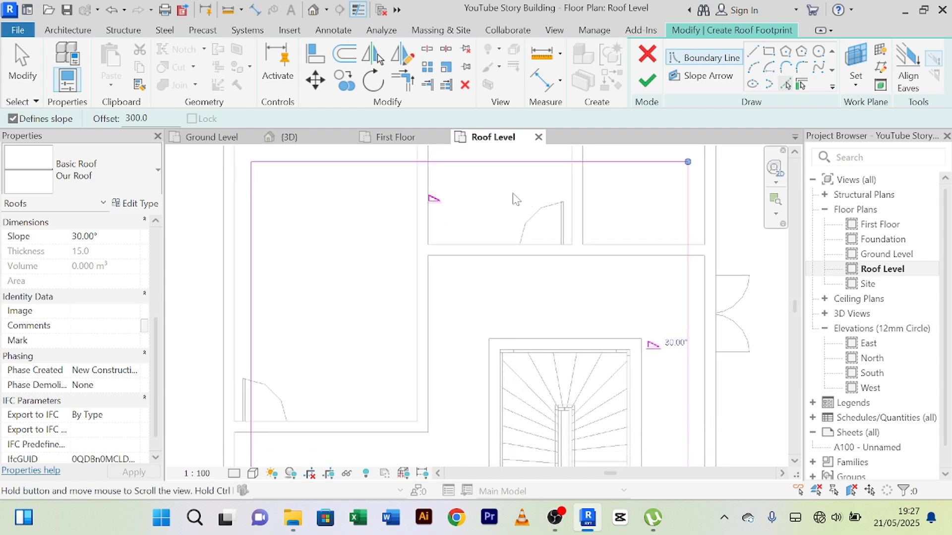
scroll(515, 199, down, 2)
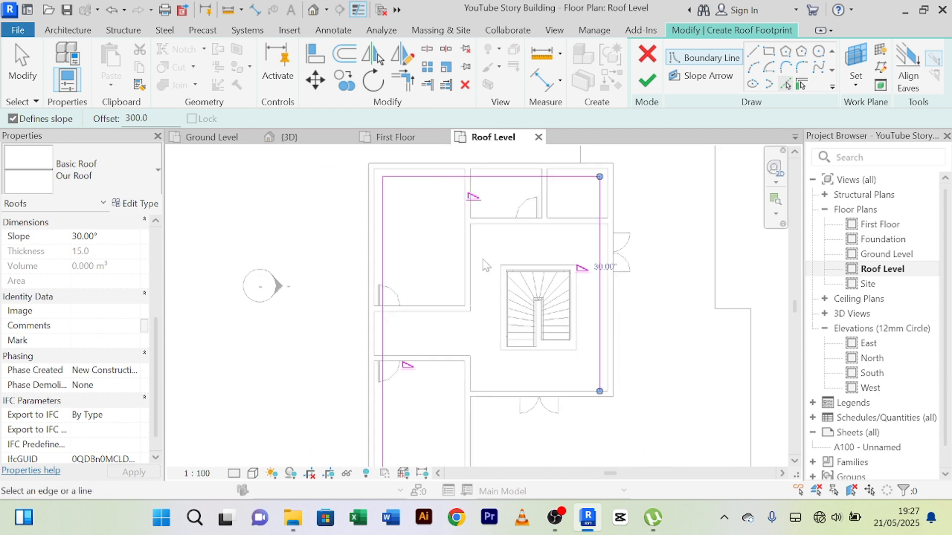
click(429, 308)
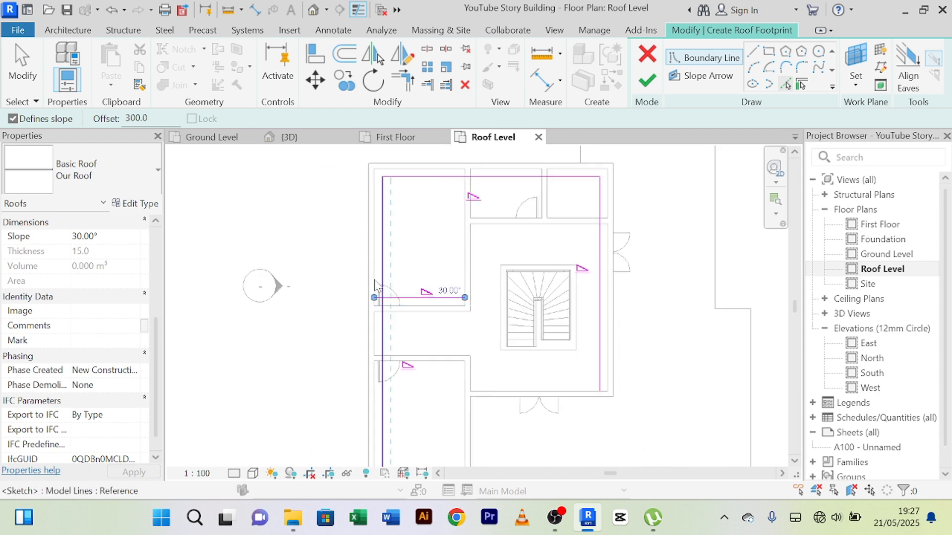
right_click(298, 208)
click(324, 216)
right_click(307, 195)
click(320, 202)
Step: Trim the left and right boundary lines to the lower boundary line with Trim/Extend to Corner, closing the rectangular footprint
scroll(319, 202, up, 2)
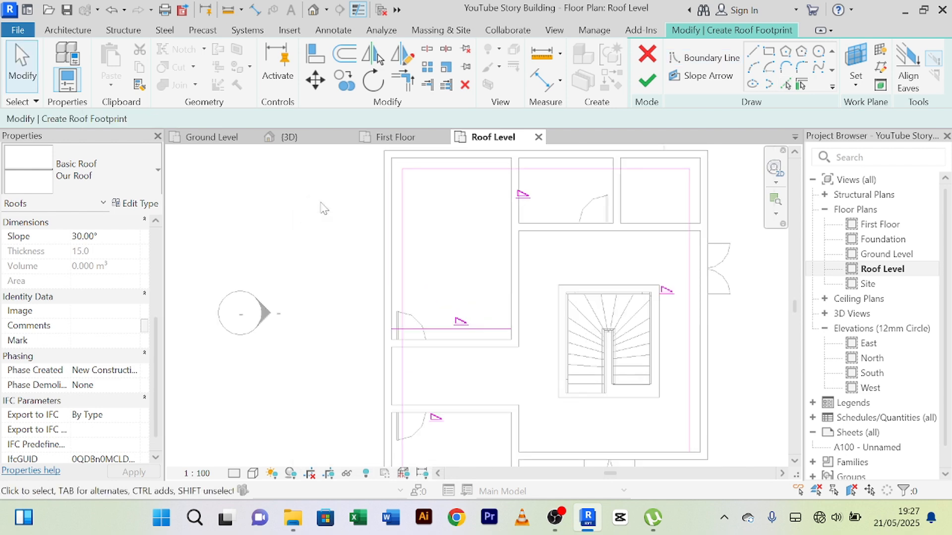
scroll(320, 202, down, 3)
middle_drag(330, 212, 260, 198)
scroll(391, 234, up, 7)
scroll(377, 218, down, 1)
scroll(376, 214, down, 1)
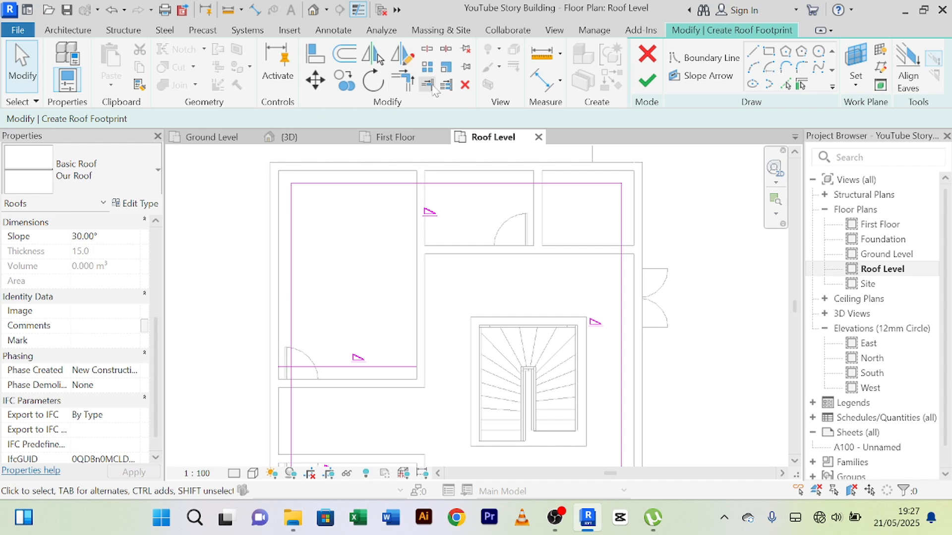
click(407, 81)
click(292, 328)
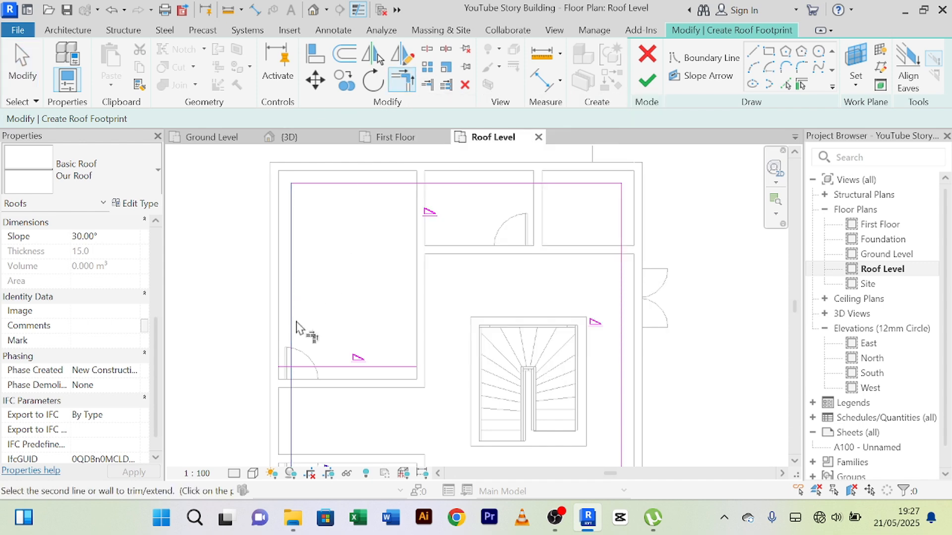
click(328, 369)
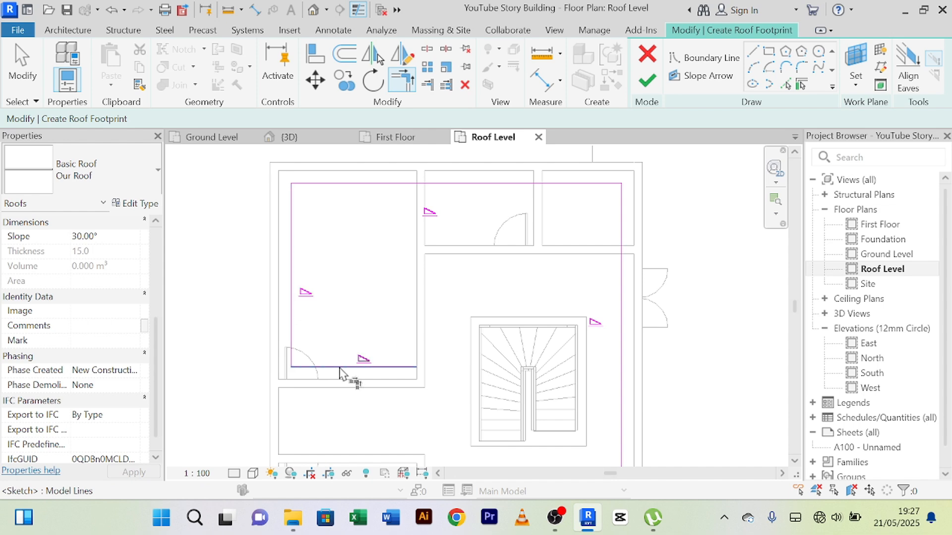
click(625, 322)
click(409, 368)
right_click(348, 245)
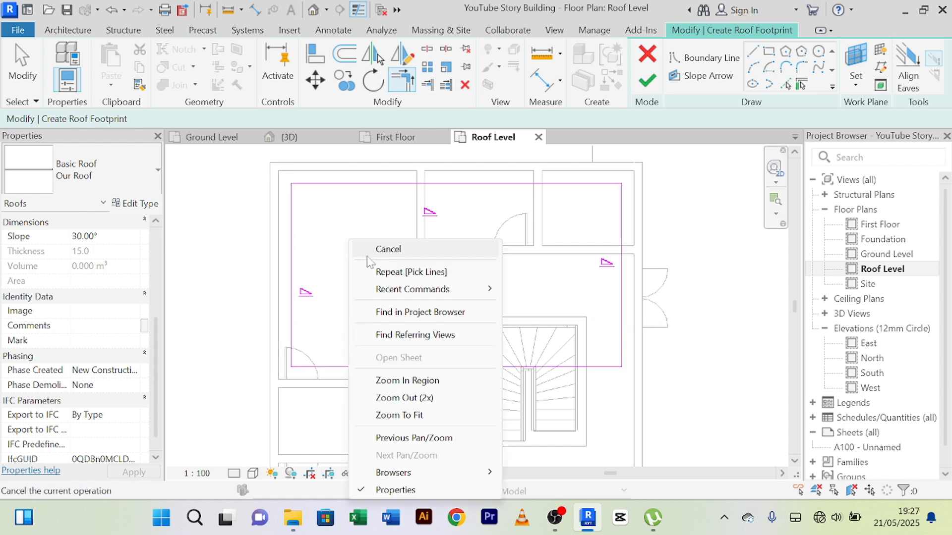
click(374, 249)
right_click(354, 216)
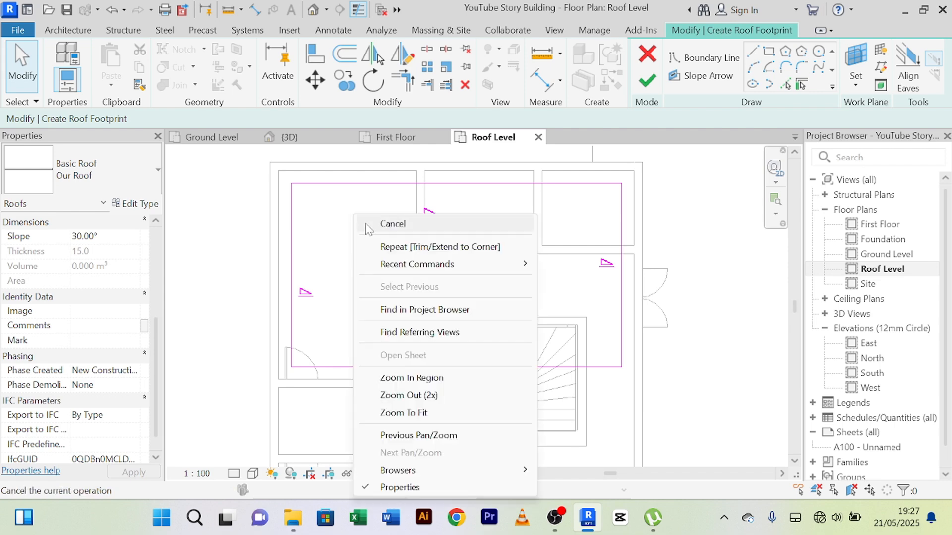
click(370, 224)
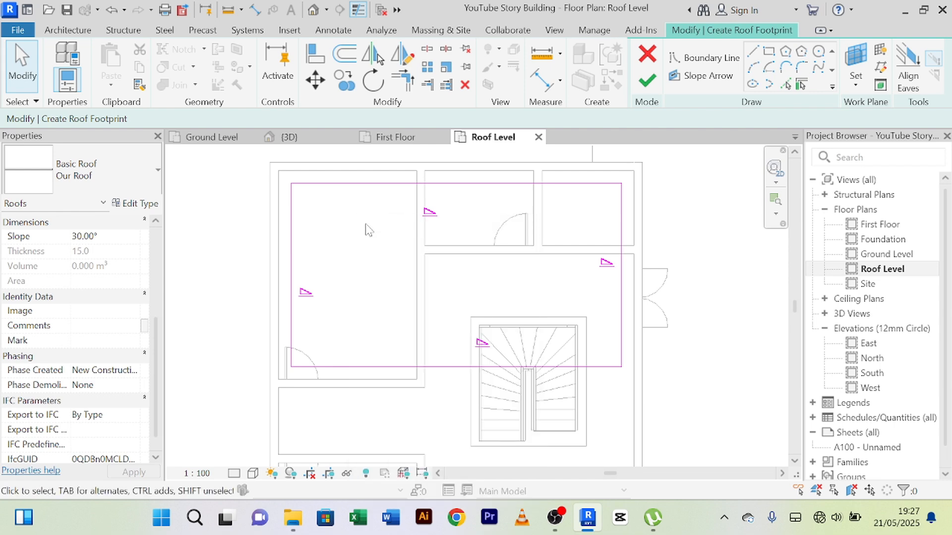
Step: Finish the roof footprint without attaching the highlighted walls and show the building in the 3D view
click(647, 79)
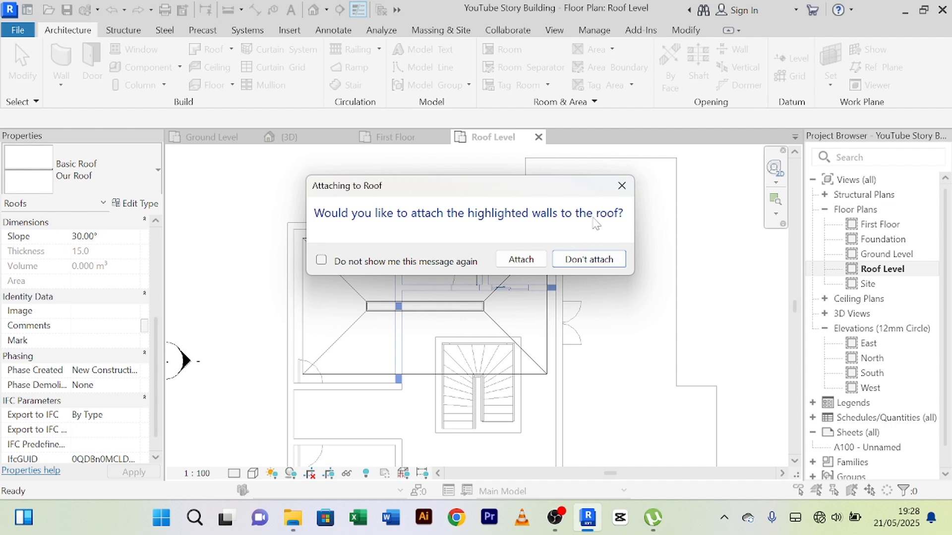
click(588, 260)
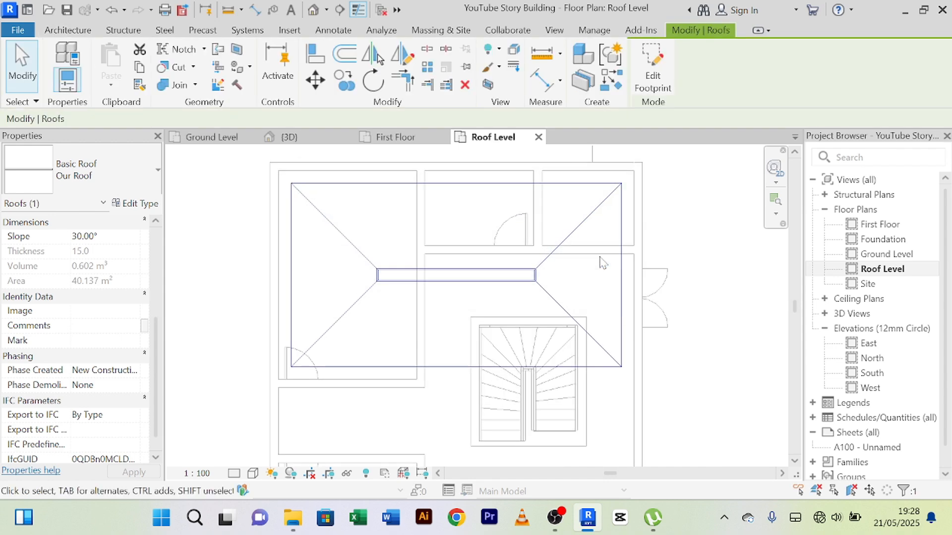
click(289, 138)
Step: Examine the new roof in 3D from several angles, checking how it covers the upper-floor walls and rooms
scroll(586, 342, up, 5)
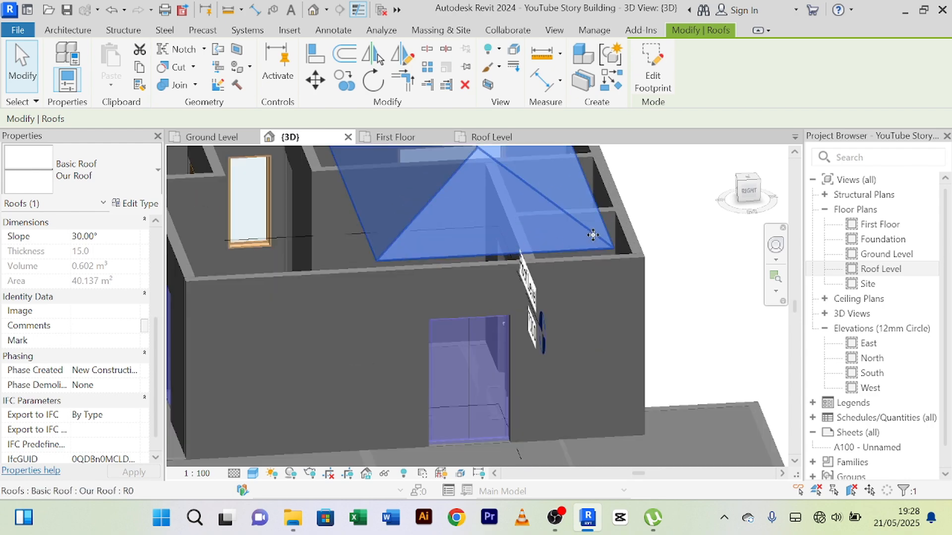
scroll(597, 263, down, 2)
shift+middle_drag(597, 262, 554, 288)
key(Escape)
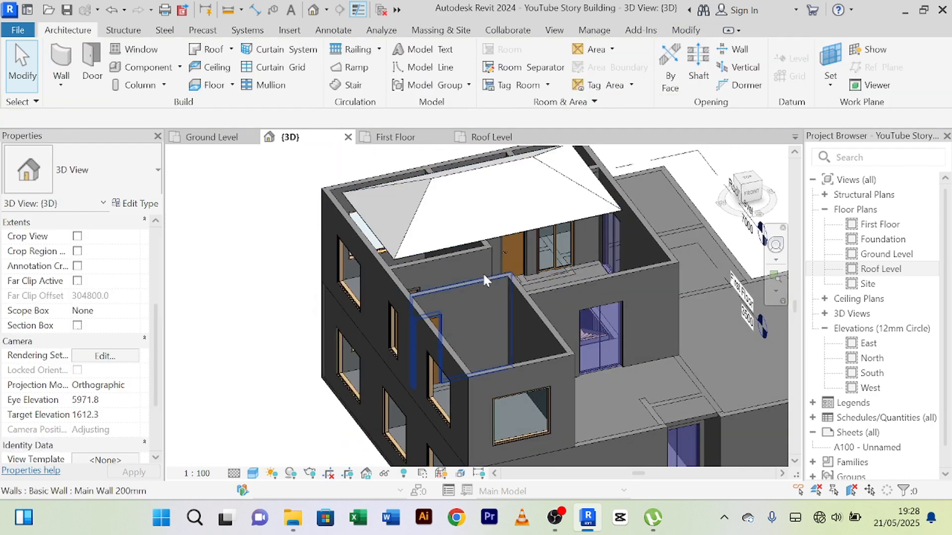
shift+middle_drag(483, 272, 347, 237)
scroll(467, 232, up, 4)
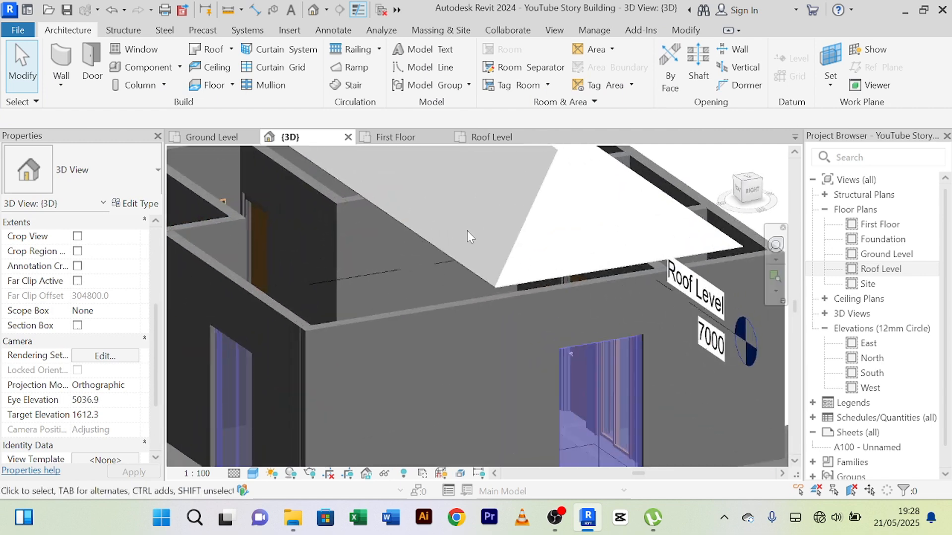
scroll(467, 232, down, 2)
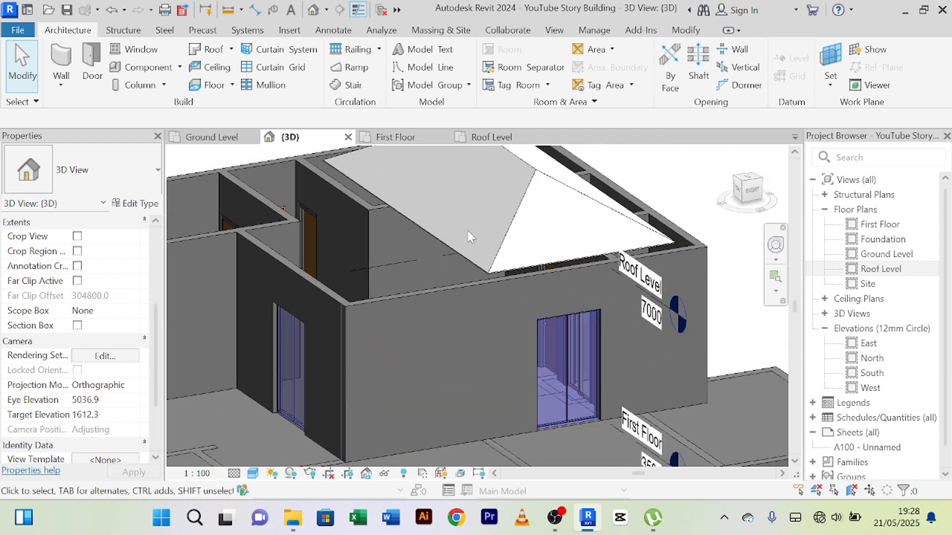
scroll(468, 231, down, 2)
scroll(467, 232, up, 2)
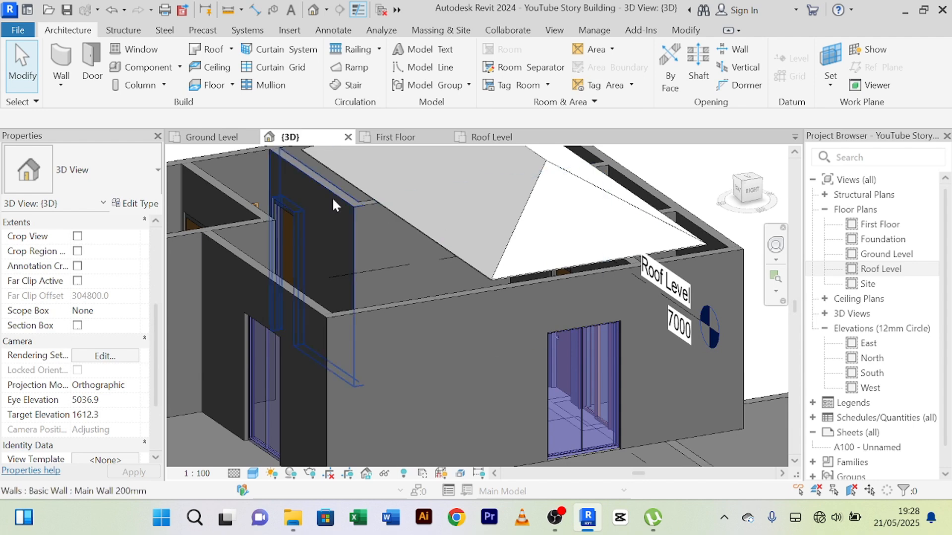
scroll(494, 246, down, 5)
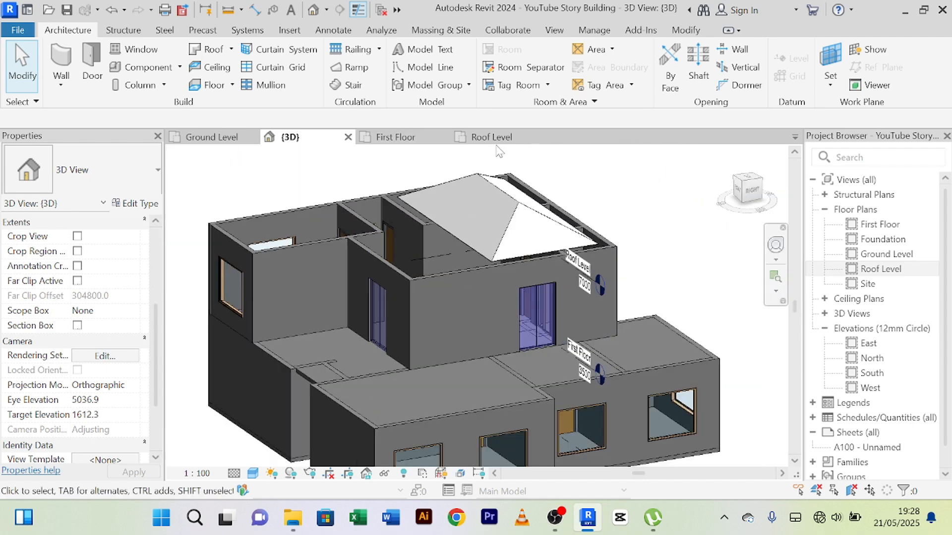
scroll(493, 171, up, 3)
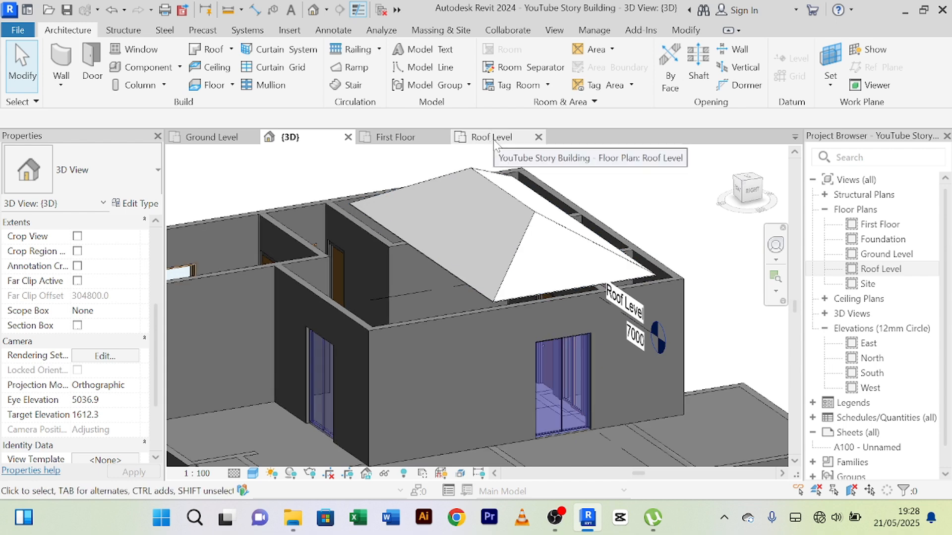
Step: Open the upper-floor roof's footprint for editing and show its sketch in the Roof Level plan
click(525, 211)
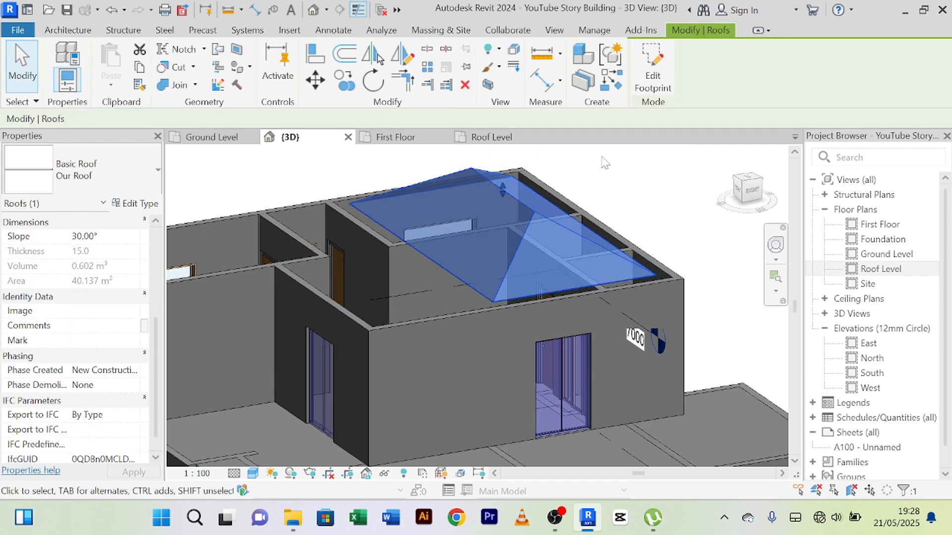
click(651, 75)
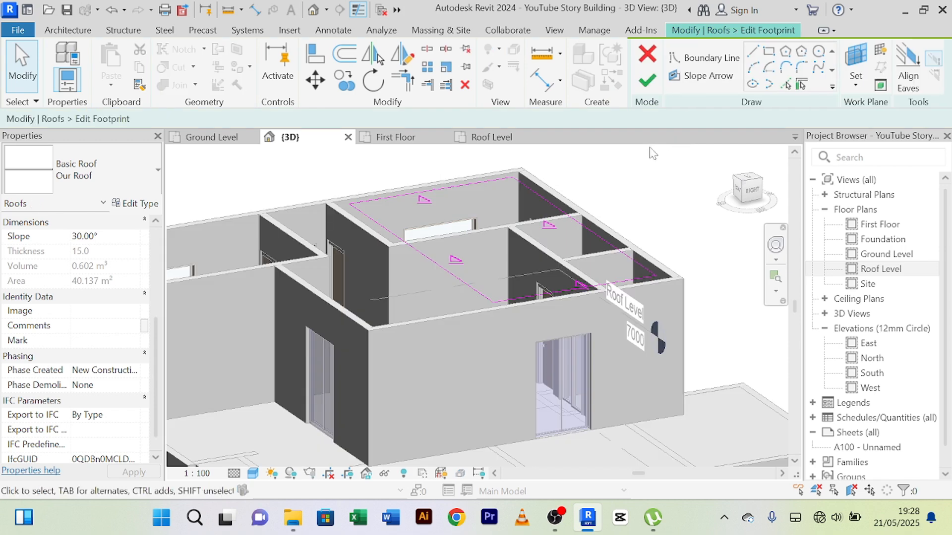
click(492, 141)
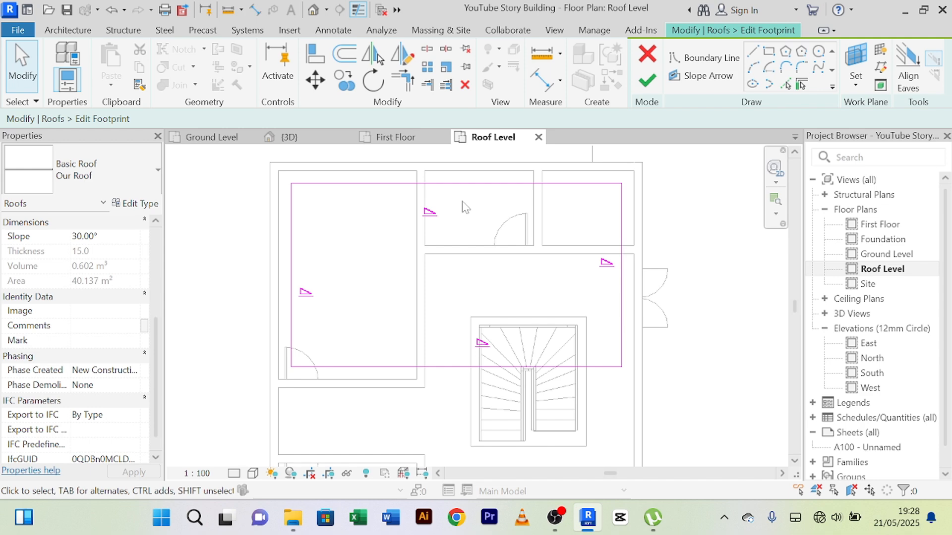
scroll(464, 207, down, 1)
scroll(485, 226, down, 1)
middle_drag(486, 226, 477, 254)
scroll(402, 306, up, 1)
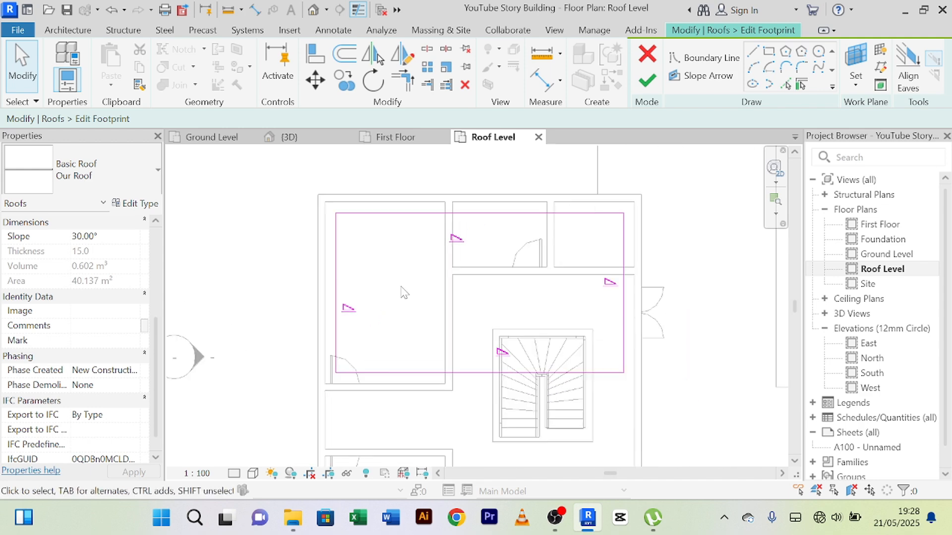
middle_drag(401, 306, 397, 277)
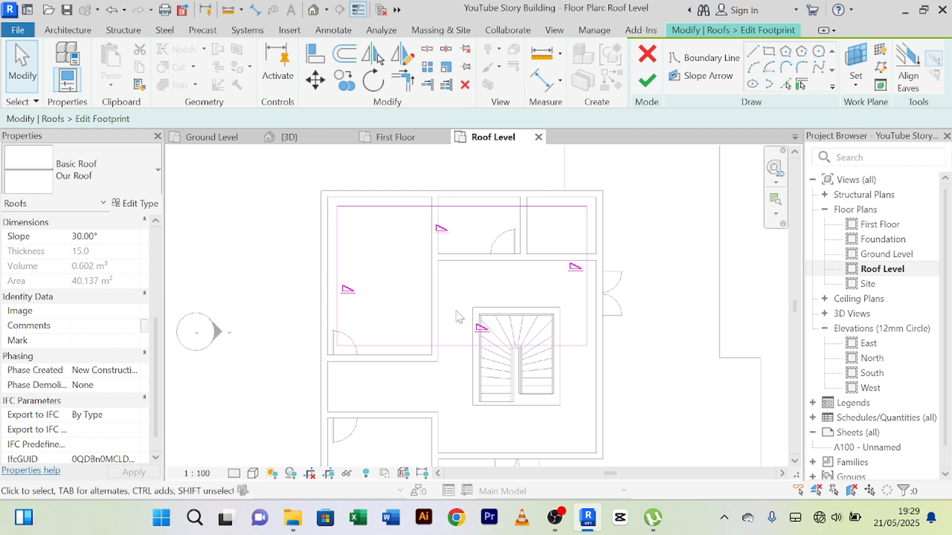
Step: Remove the slope definition from the lower, left and right boundary lines of the roof footprint
click(466, 347)
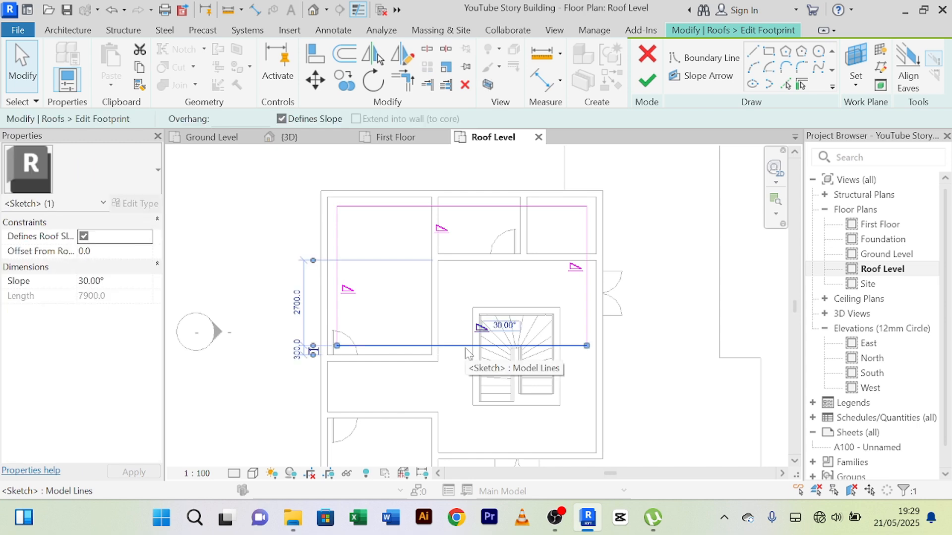
key(Escape)
click(454, 347)
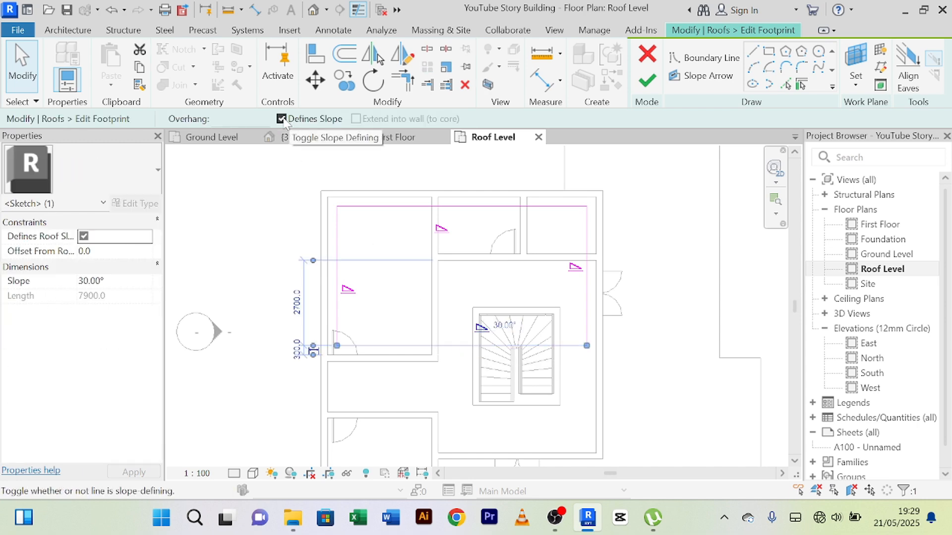
click(397, 315)
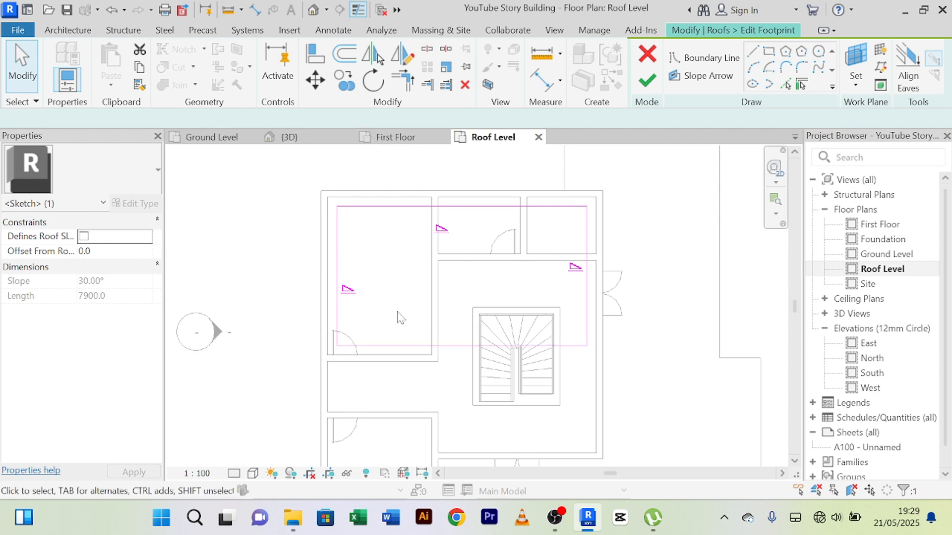
click(337, 271)
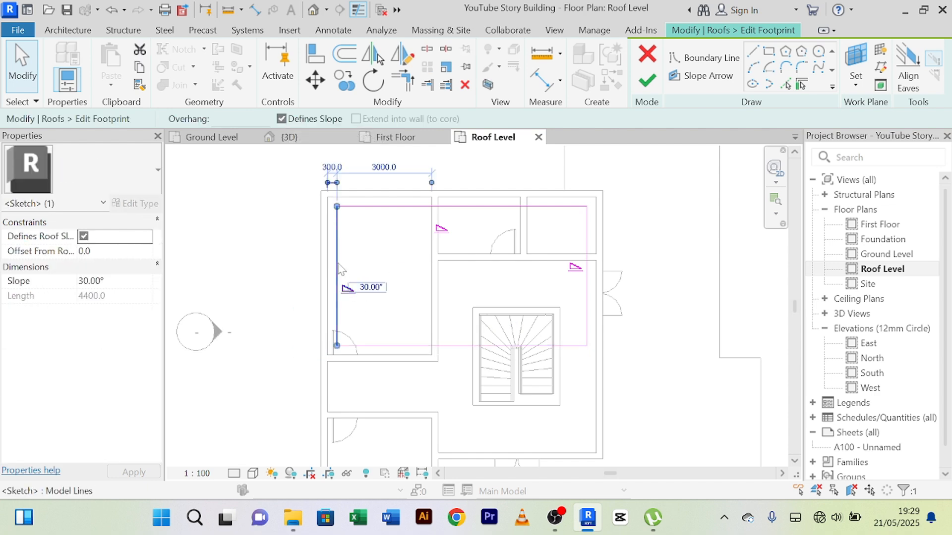
click(282, 119)
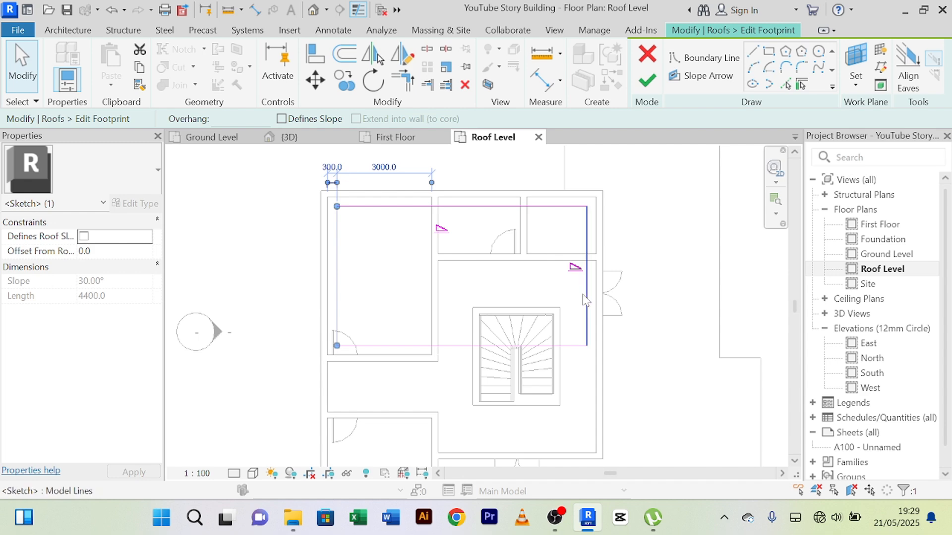
click(587, 300)
click(282, 119)
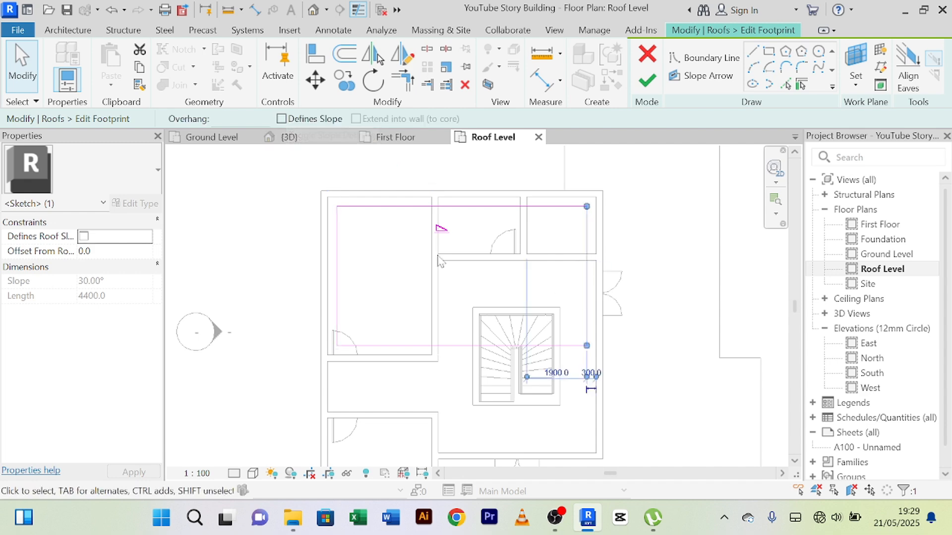
click(392, 273)
Step: Set the slope of the footprint's upper boundary line to 5°
click(414, 207)
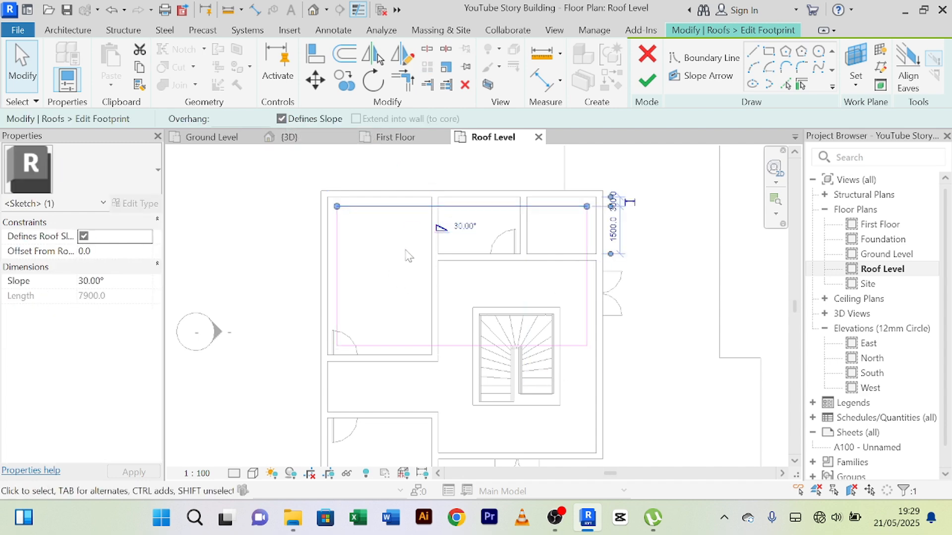
scroll(414, 228, up, 5)
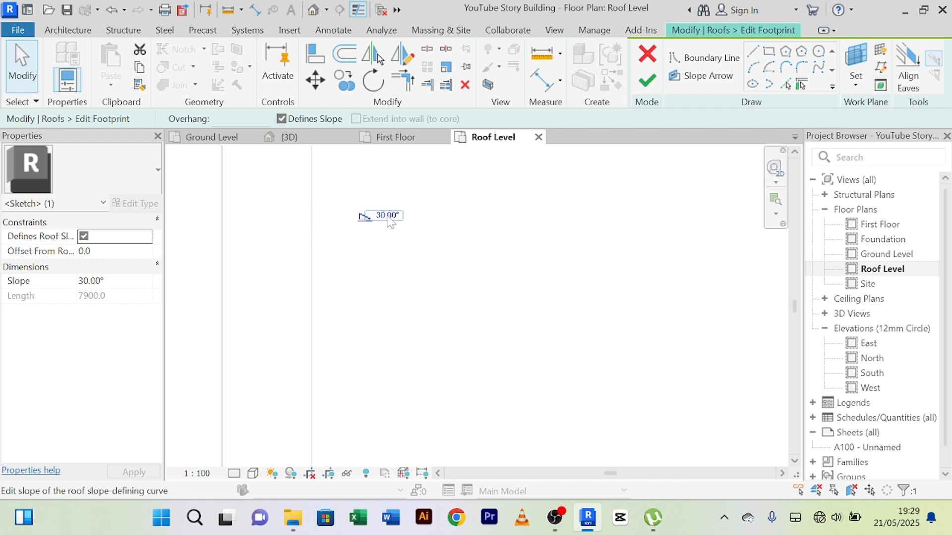
click(388, 216)
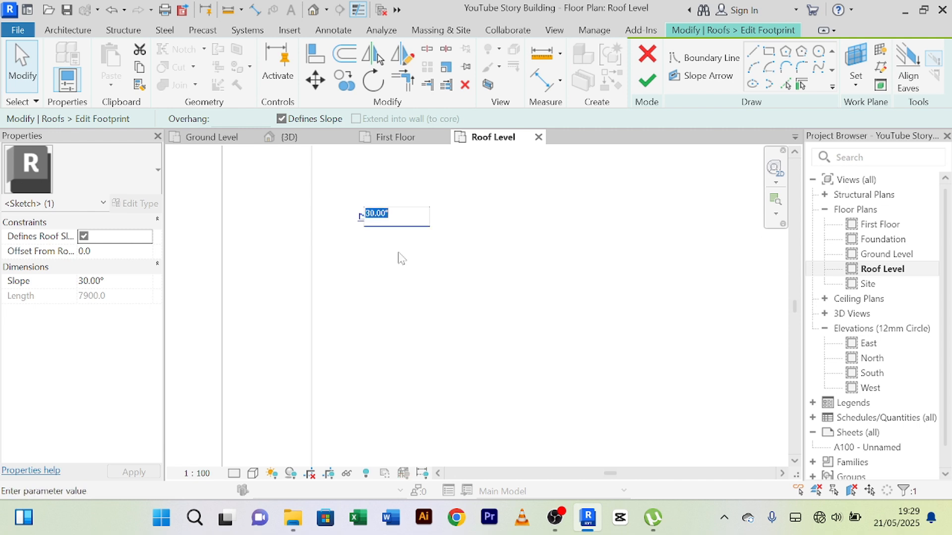
text(5)
key(Return)
scroll(410, 261, down, 5)
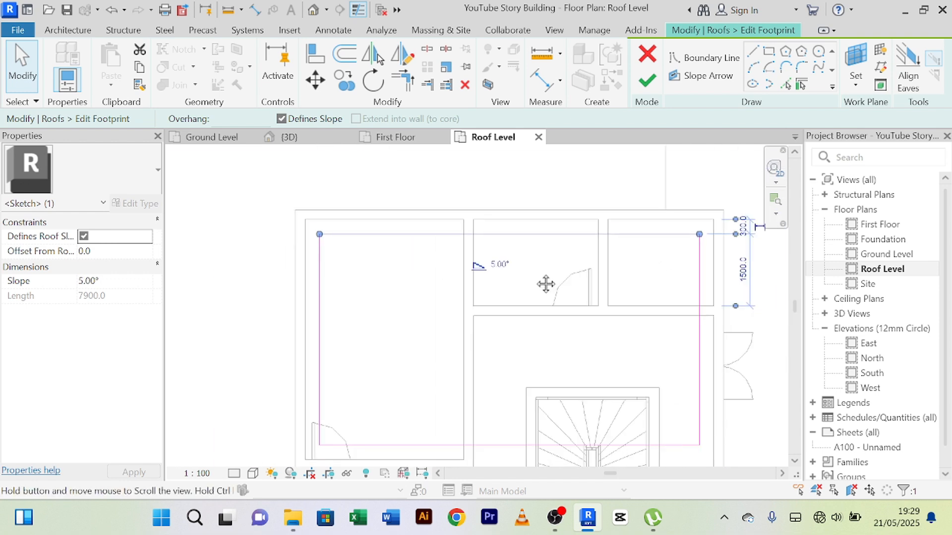
Step: Finish the footprint edit without attaching the highlighted walls and inspect the single-slope roof in the 3D view
click(647, 80)
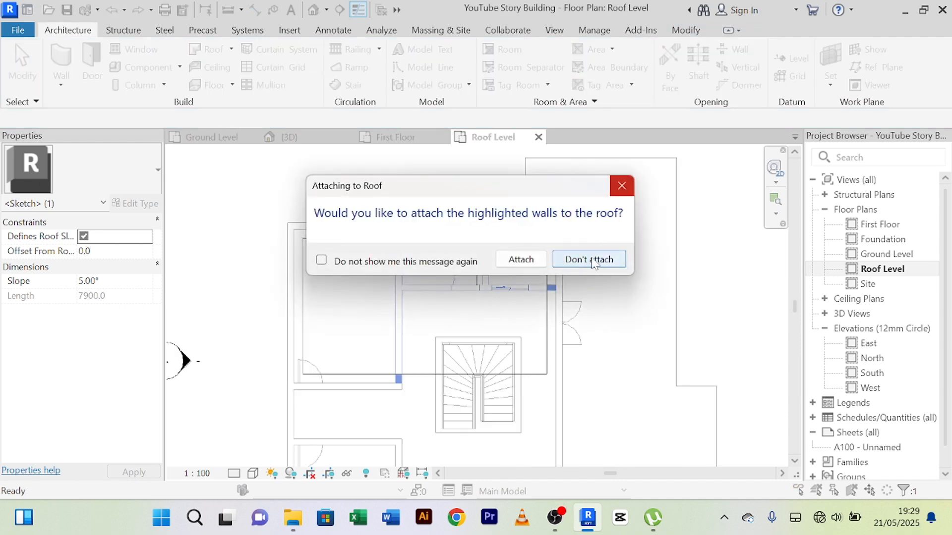
click(589, 259)
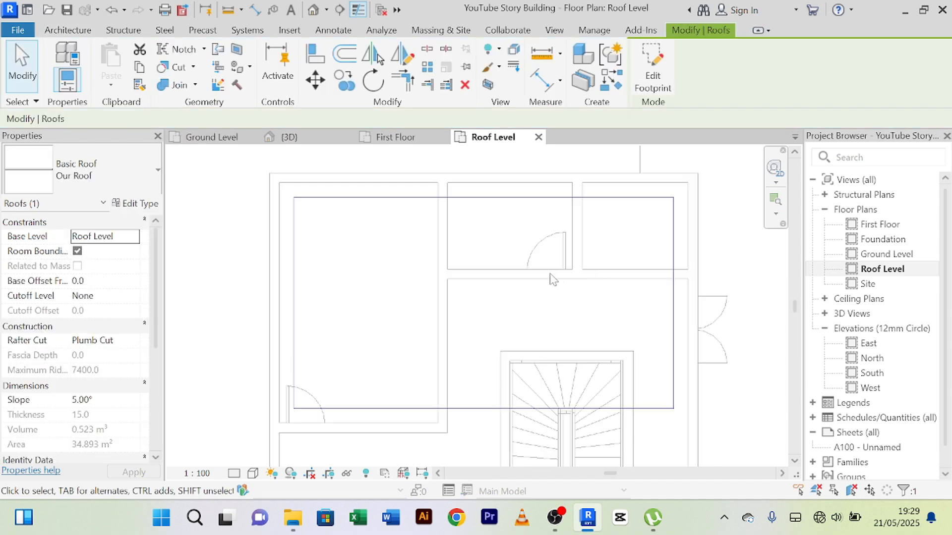
click(305, 140)
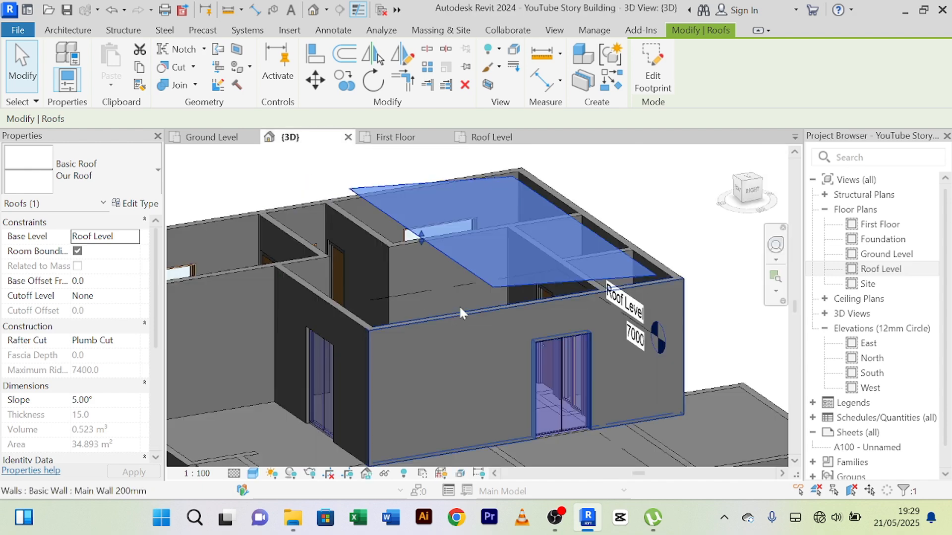
click(635, 197)
mouse_move(634, 198)
shift+middle_down()
mouse_move(537, 210)
mouse_move(578, 280)
mouse_move(628, 245)
mouse_move(613, 197)
mouse_move(667, 318)
mouse_move(505, 246)
shift+middle_up()
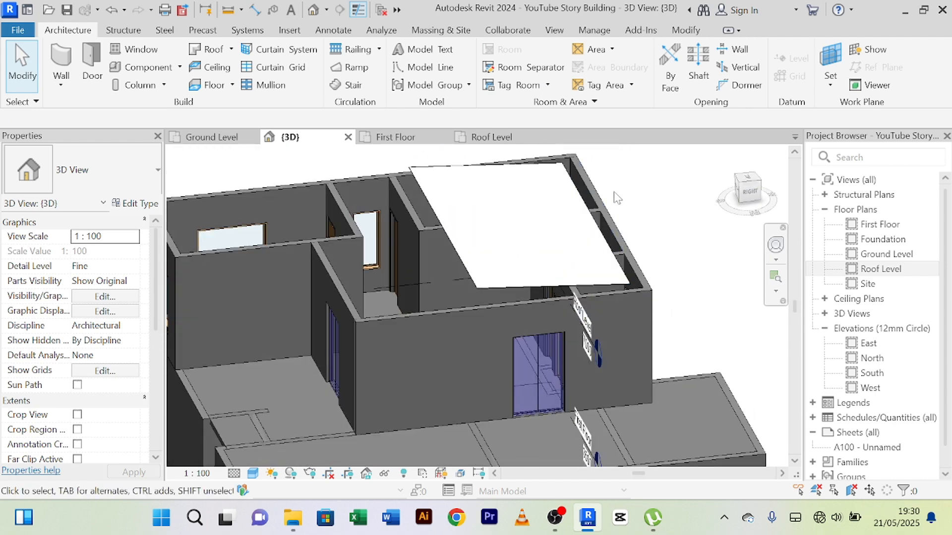
middle_drag(652, 202, 607, 279)
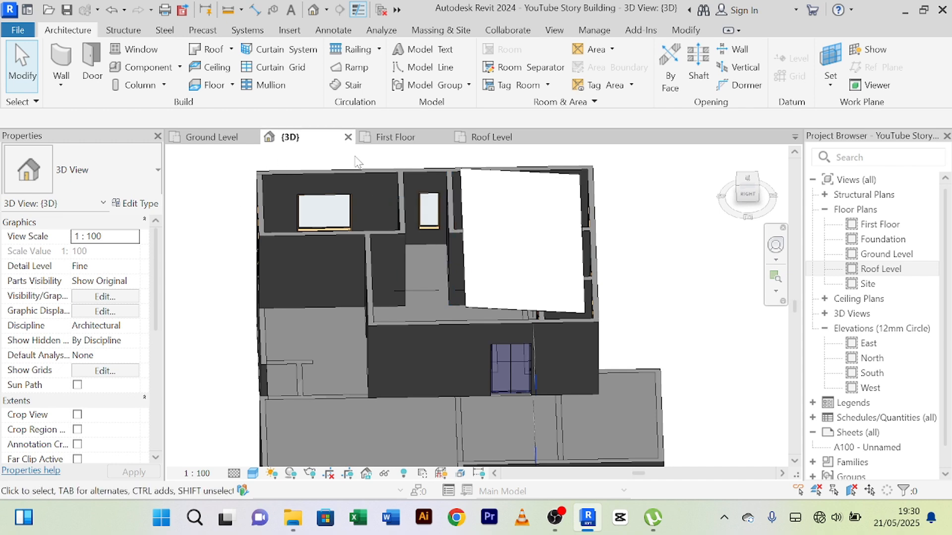
Step: Examine the Roof Level plan, comparing the existing roof outline with the remaining rooms and checking the roof's type
click(491, 137)
middle_drag(403, 301, 379, 219)
middle_drag(434, 312, 498, 257)
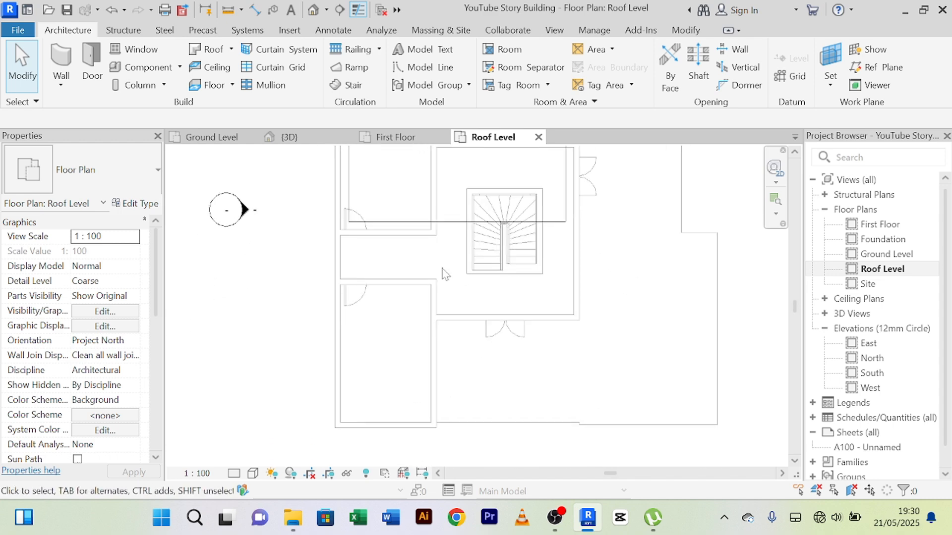
scroll(436, 265, up, 3)
scroll(391, 243, down, 1)
middle_drag(404, 249, 402, 247)
scroll(499, 287, down, 2)
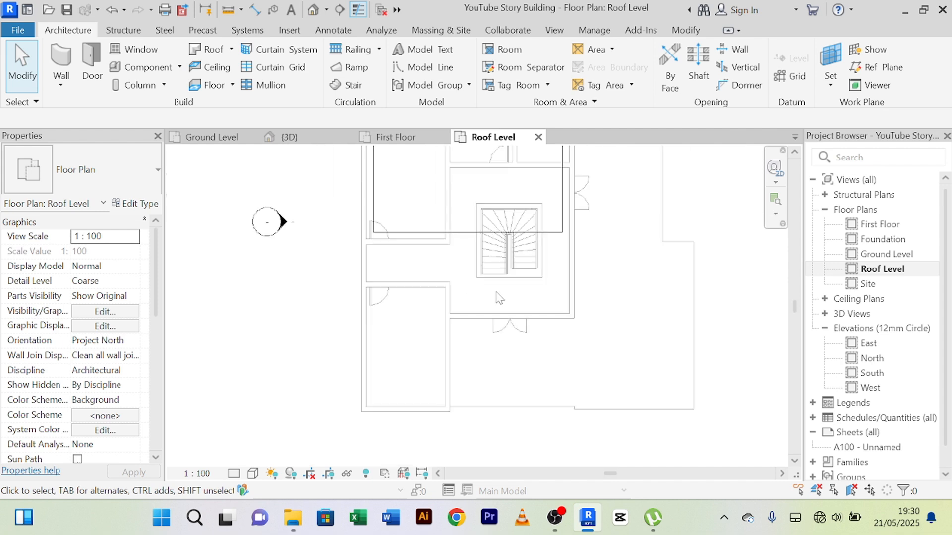
middle_drag(496, 292, 476, 274)
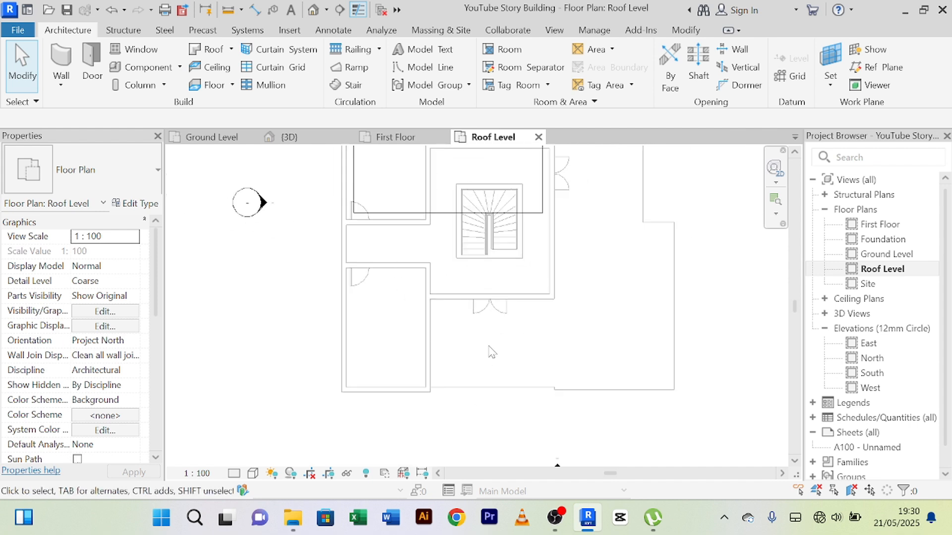
scroll(492, 350, down, 2)
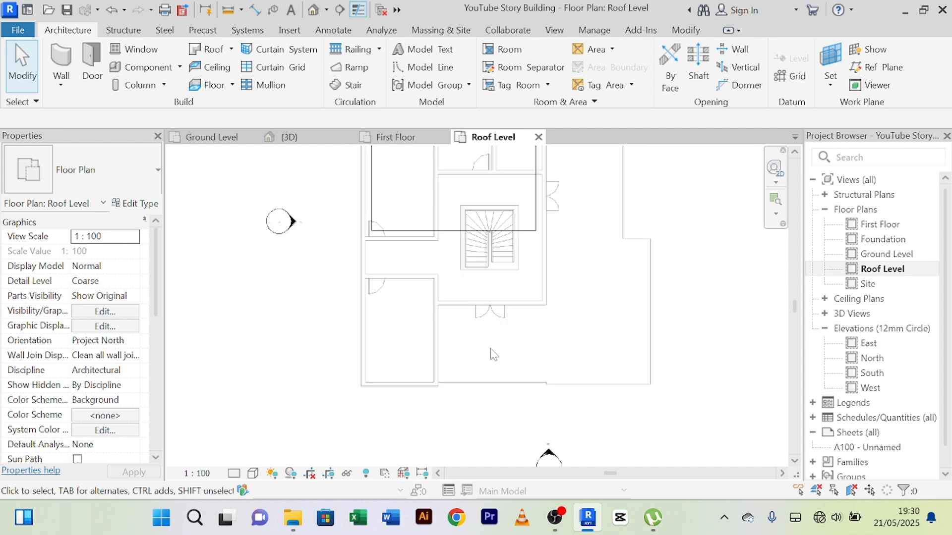
middle_drag(548, 323, 524, 351)
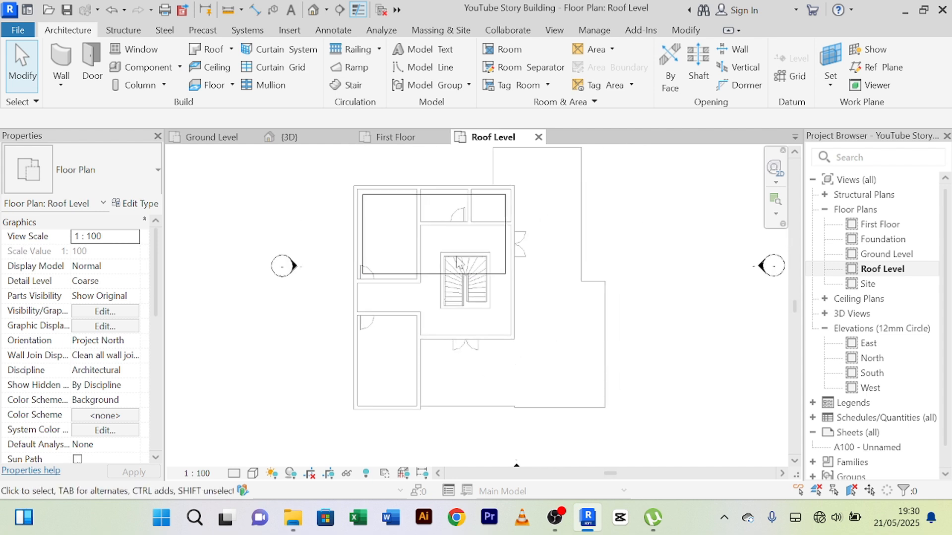
click(486, 273)
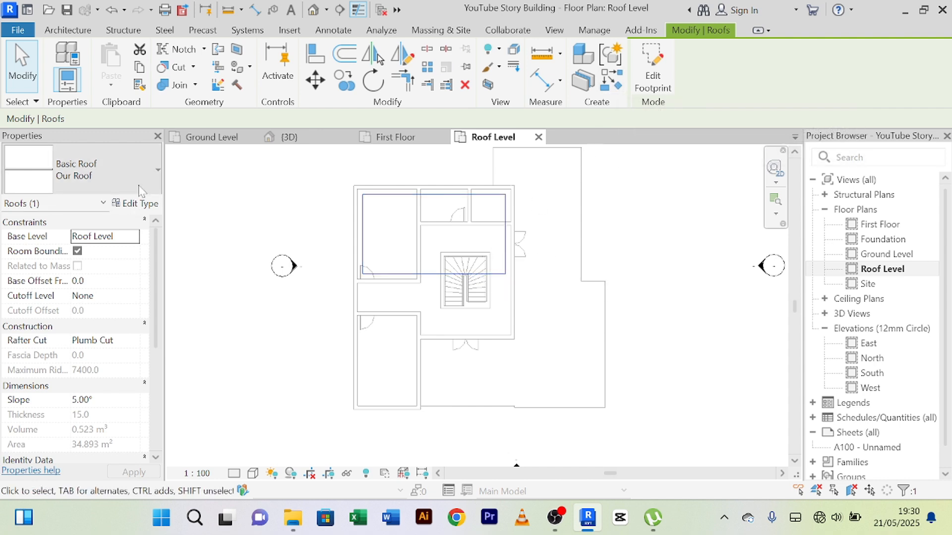
click(279, 217)
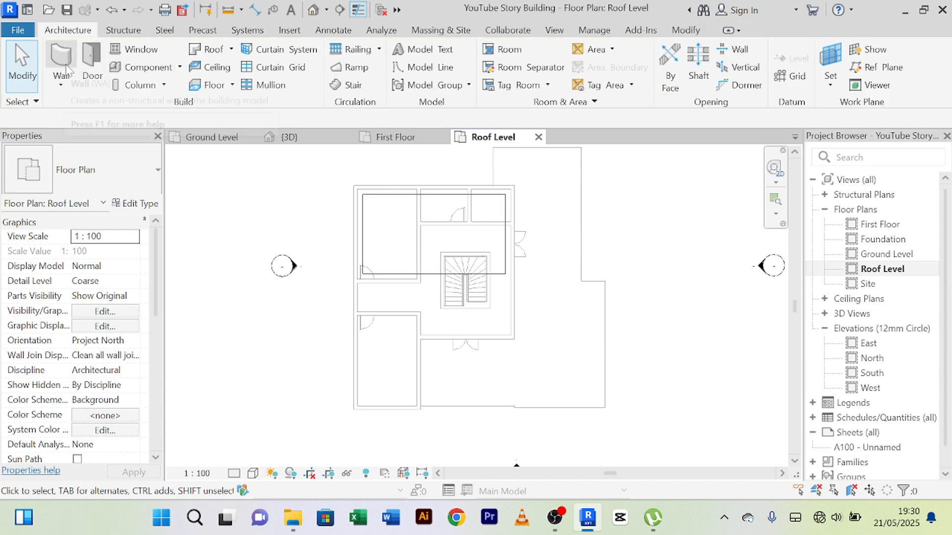
Step: Start a second footprint roof of the Our Roof type and pick a boundary line 300 mm inside the building's left outer wall
click(231, 49)
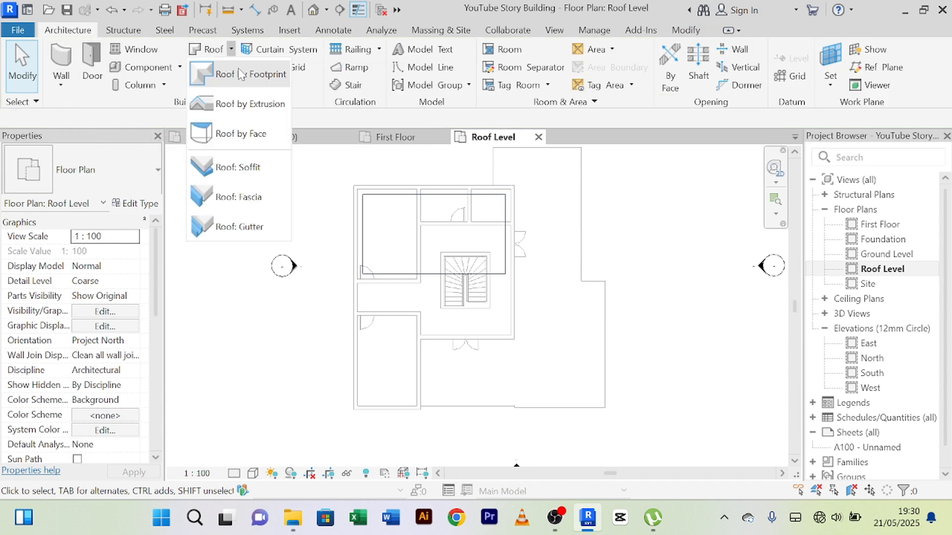
click(236, 79)
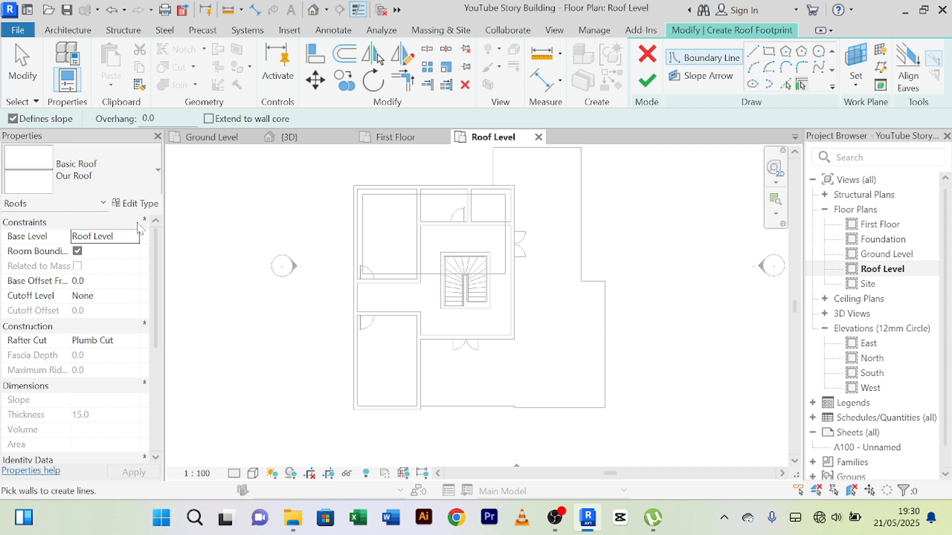
click(788, 89)
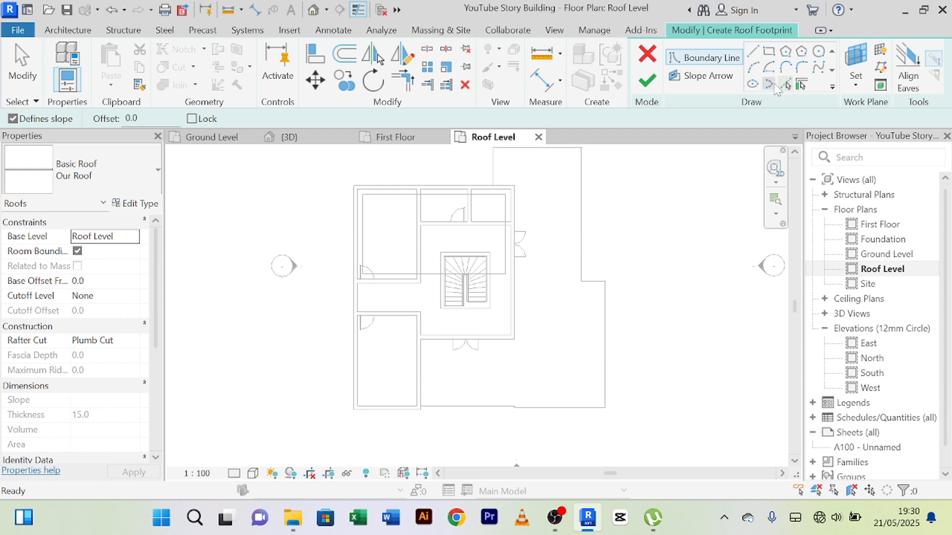
scroll(413, 285, up, 2)
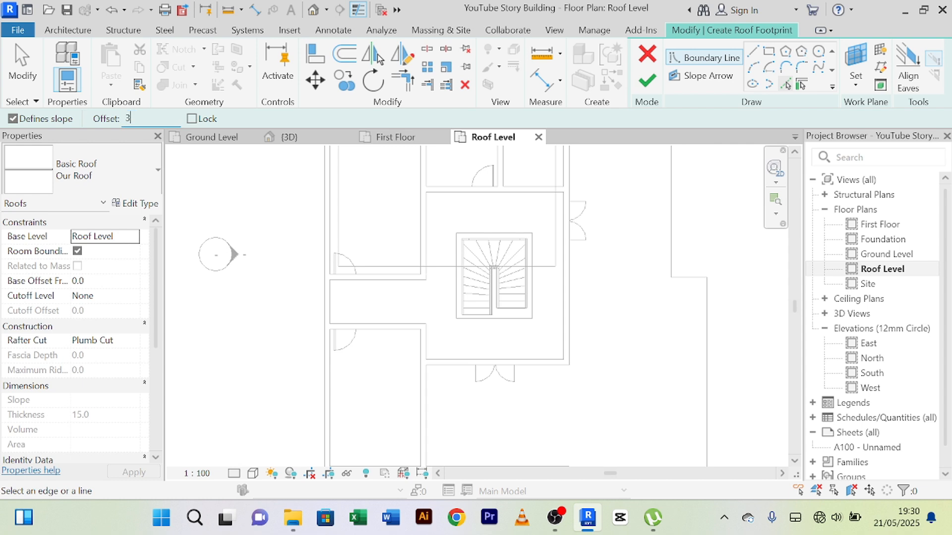
scroll(305, 161, down, 2)
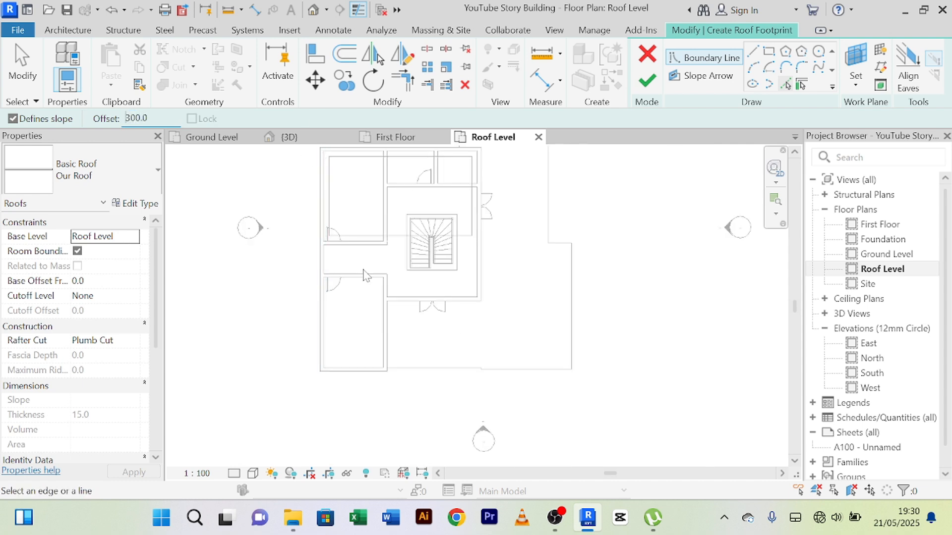
scroll(311, 270, up, 4)
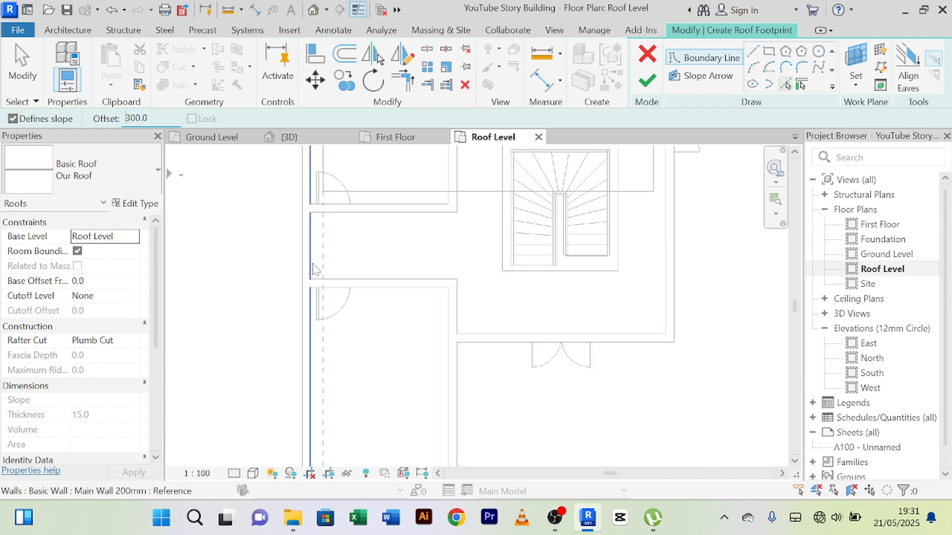
click(313, 270)
scroll(320, 273, down, 2)
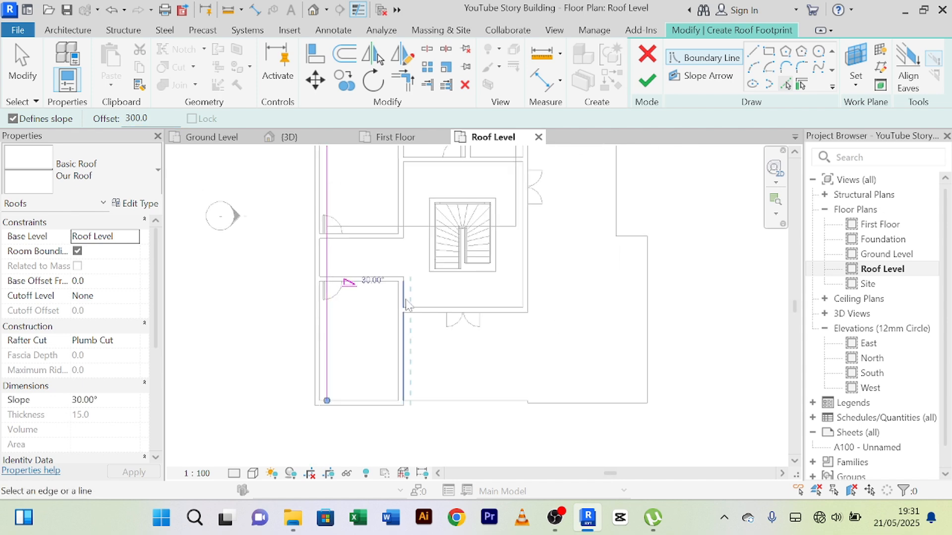
Step: Add roof boundary lines 300 mm inside the lower and right walls of the lower-left room
scroll(374, 400, up, 2)
click(372, 401)
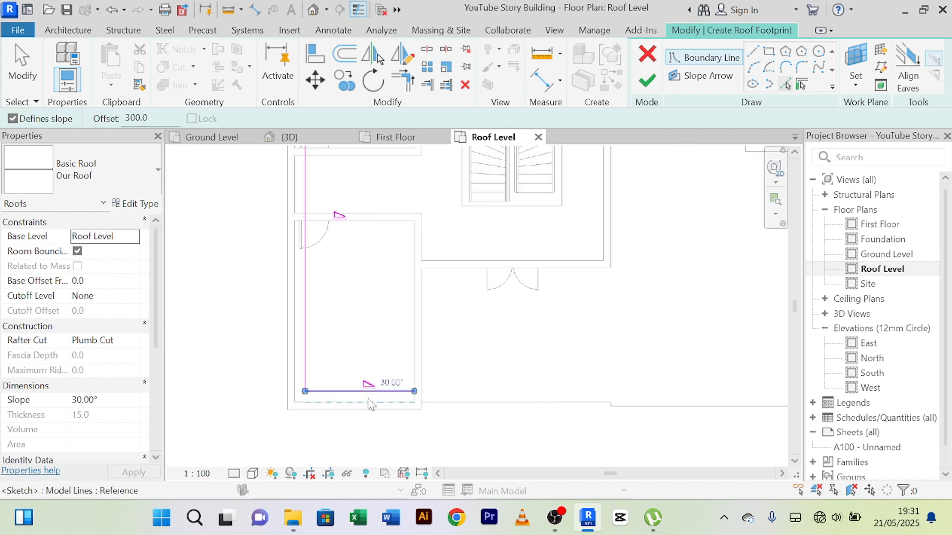
click(415, 305)
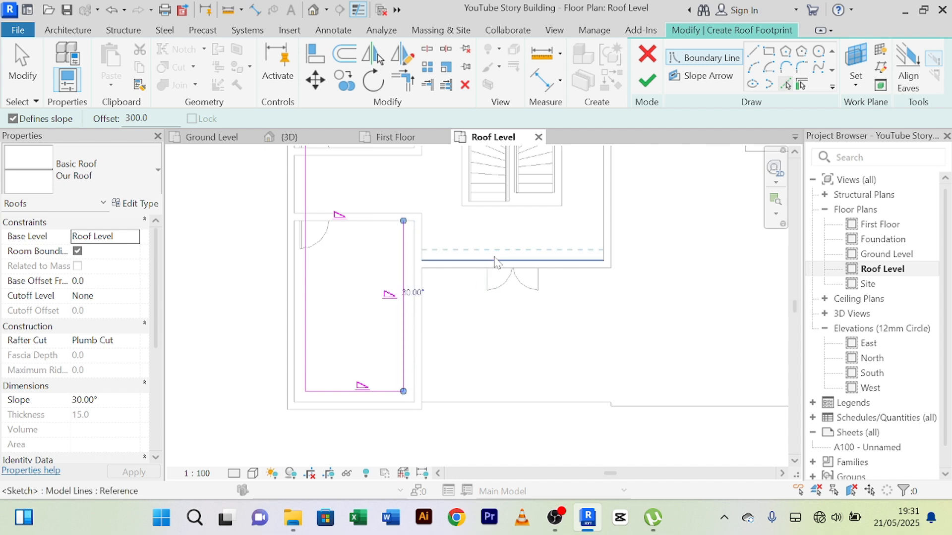
Step: Add boundary lines offset 300 mm inside the stair hall's lower and right walls and below the corridor's upper wall, and end line picking
click(495, 263)
scroll(532, 237, down, 1)
scroll(532, 238, down, 1)
middle_drag(532, 238, 473, 341)
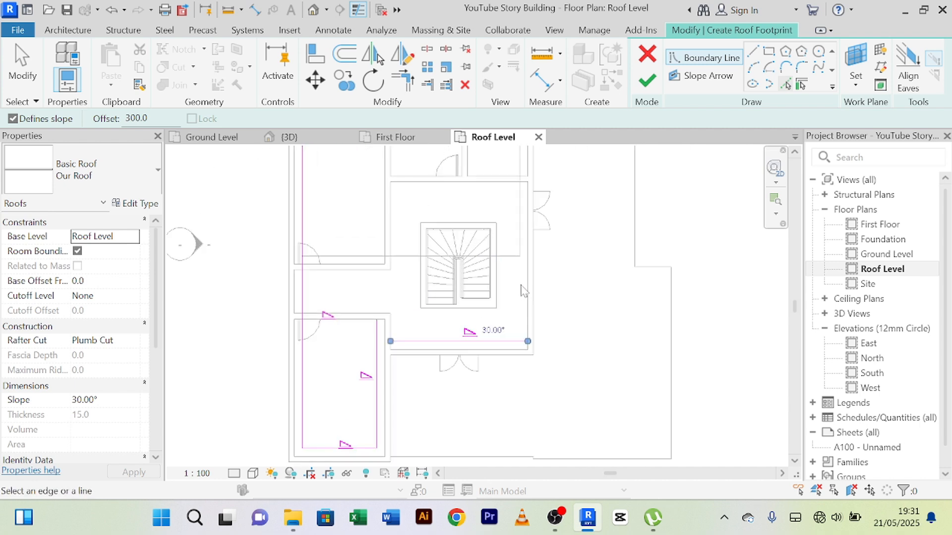
click(523, 290)
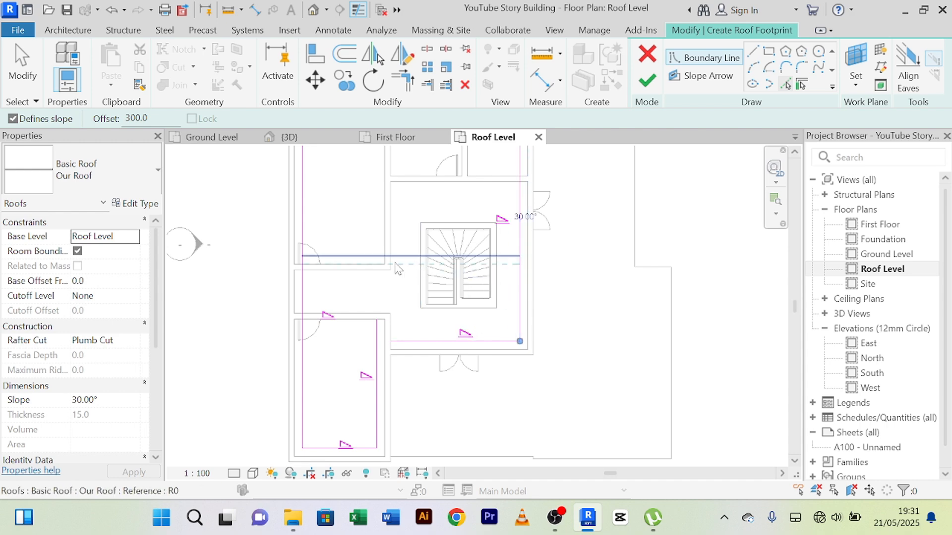
click(359, 276)
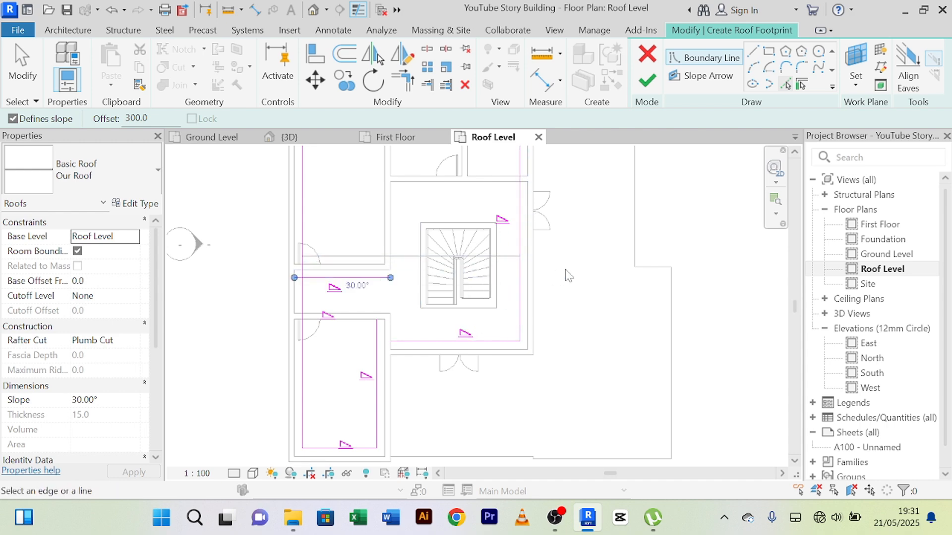
scroll(569, 276, down, 2)
middle_drag(597, 282, 580, 240)
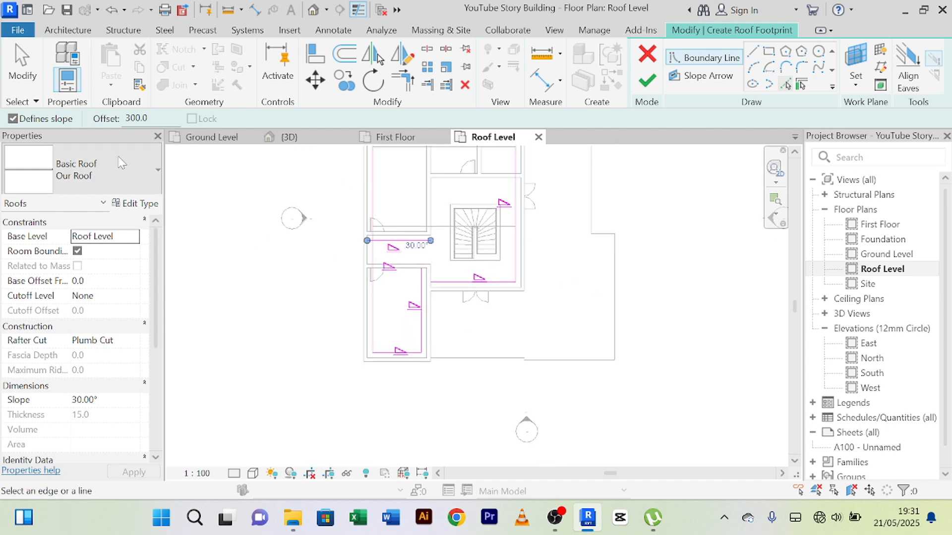
right_click(239, 198)
click(270, 200)
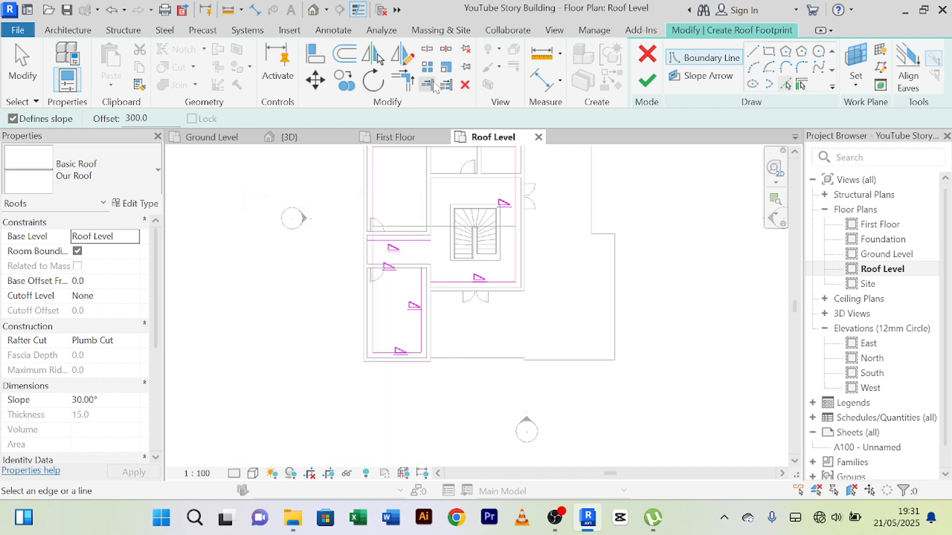
Step: Trim the upper boundary line to corners with the left outer line and the stair hall's right line
click(409, 86)
scroll(347, 278, up, 2)
click(389, 277)
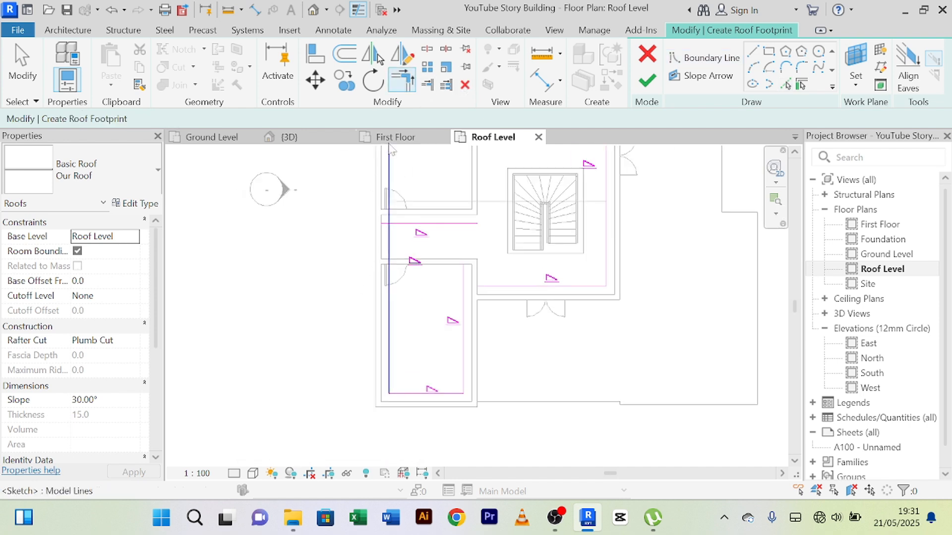
click(410, 87)
scroll(432, 268, up, 2)
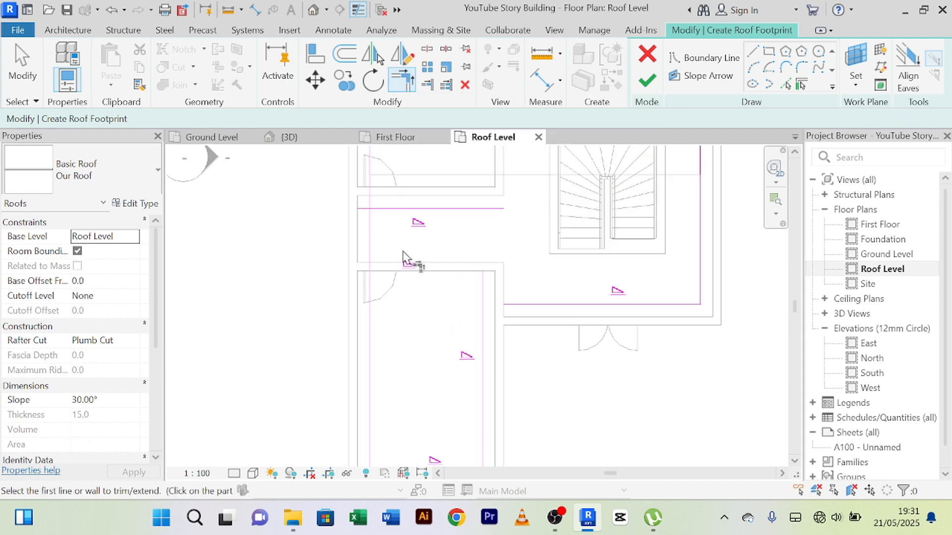
click(378, 244)
click(392, 208)
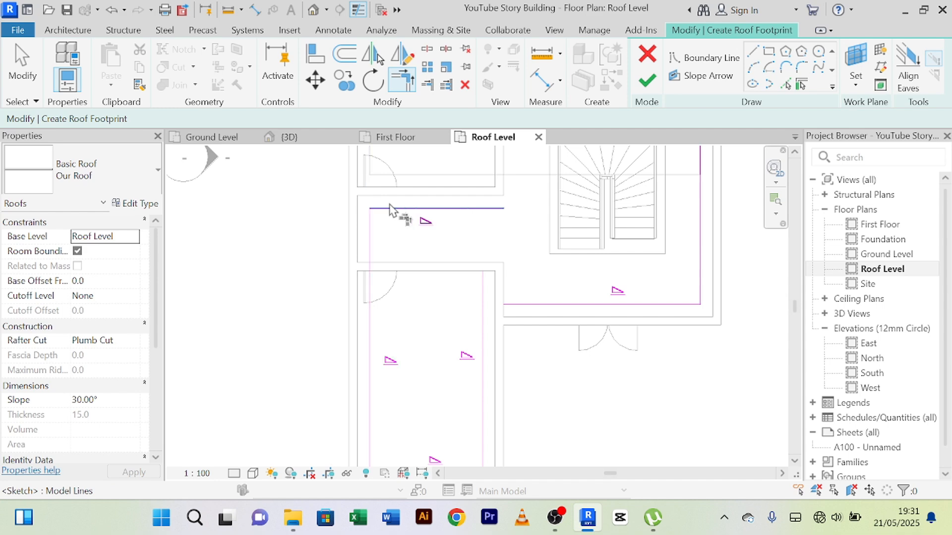
click(699, 259)
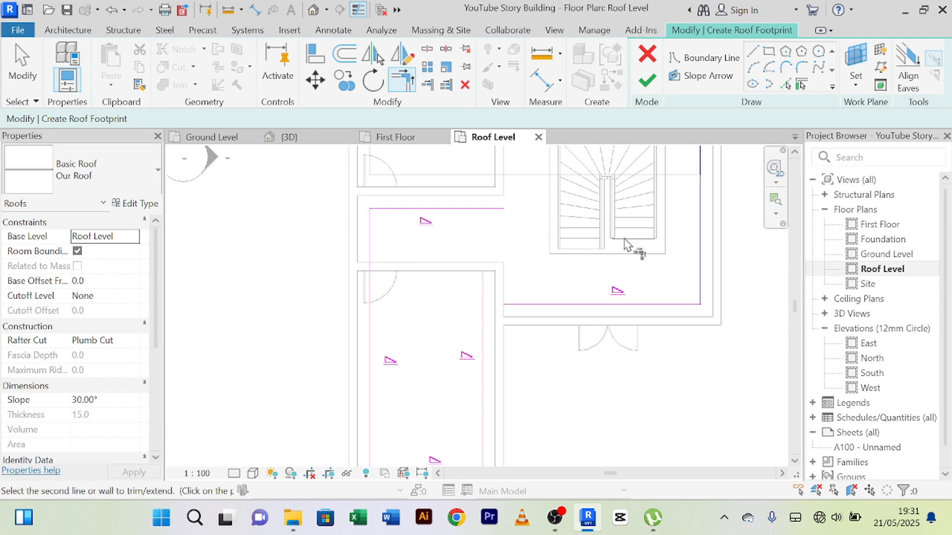
click(486, 208)
Step: Trim the lower-left room's right boundary line and the stair hall's lower line to an inner corner, closing the L-shaped footprint
scroll(510, 214, down, 2)
scroll(522, 278, up, 2)
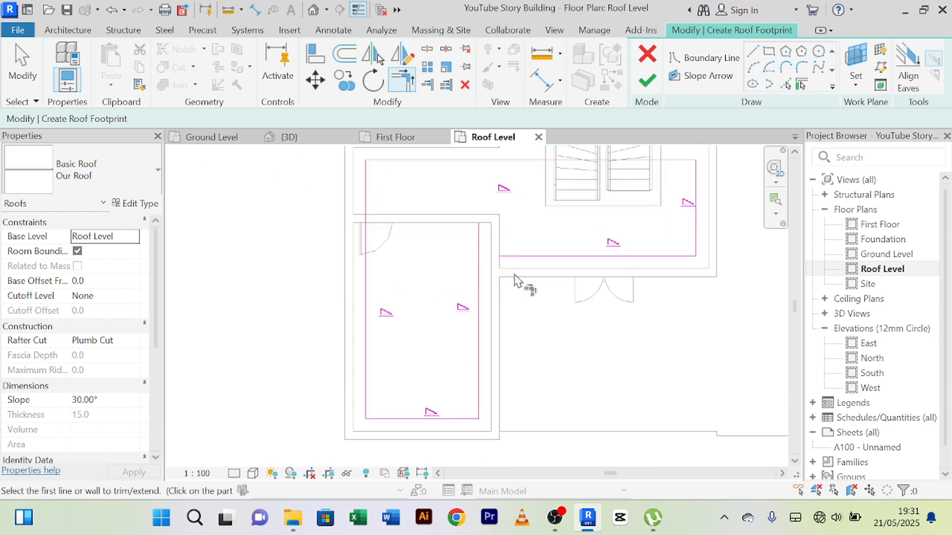
click(477, 275)
click(540, 257)
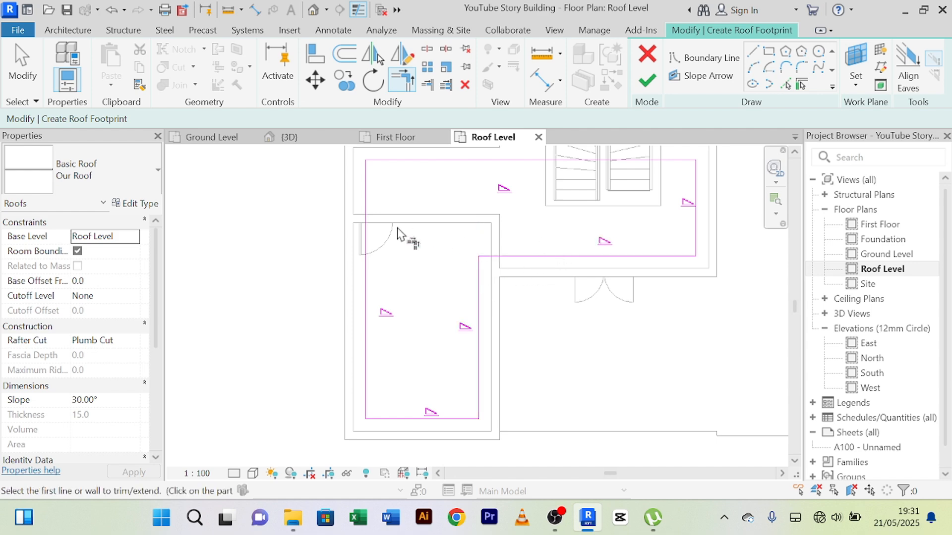
right_click(284, 223)
click(298, 232)
right_click(274, 207)
click(283, 216)
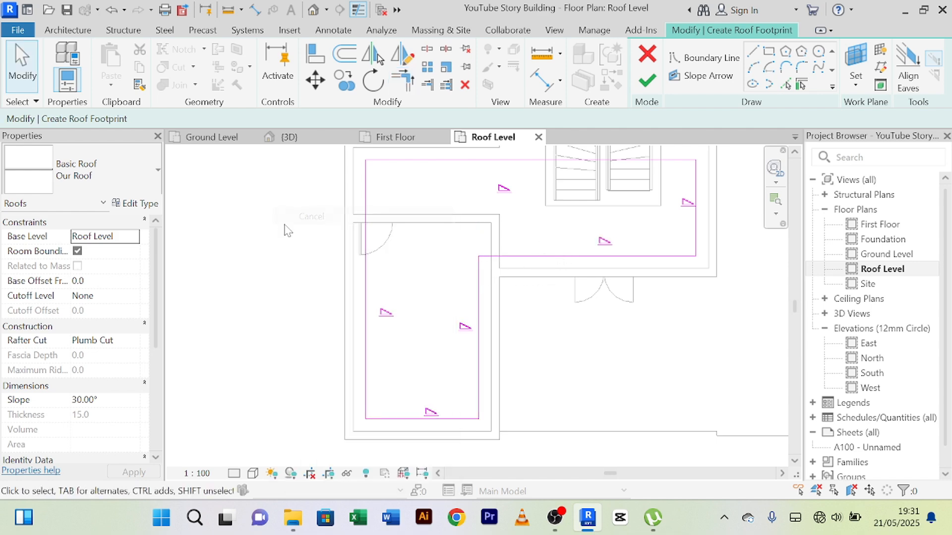
Step: Examine the L-shaped footprint's boundary lines and slope markers against the existing roof outline, stair and surrounding walls
scroll(286, 228, down, 2)
scroll(461, 279, up, 2)
scroll(461, 280, down, 3)
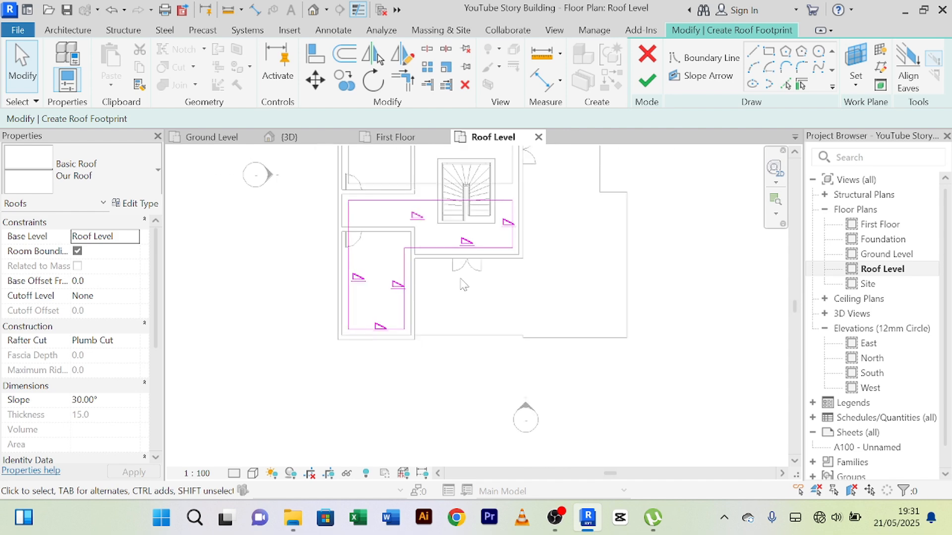
middle_drag(461, 280, 496, 311)
scroll(455, 290, up, 6)
scroll(455, 290, down, 3)
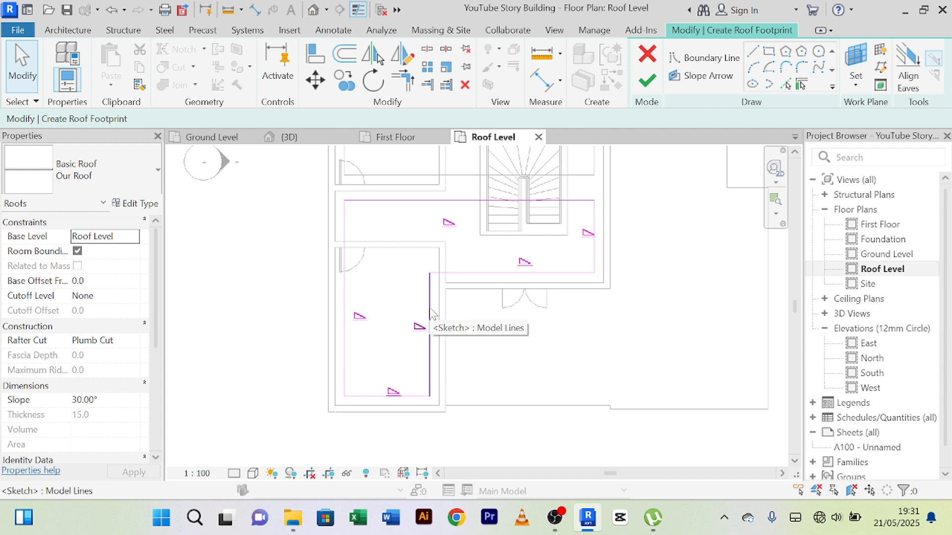
scroll(446, 341, down, 2)
middle_drag(531, 346, 495, 409)
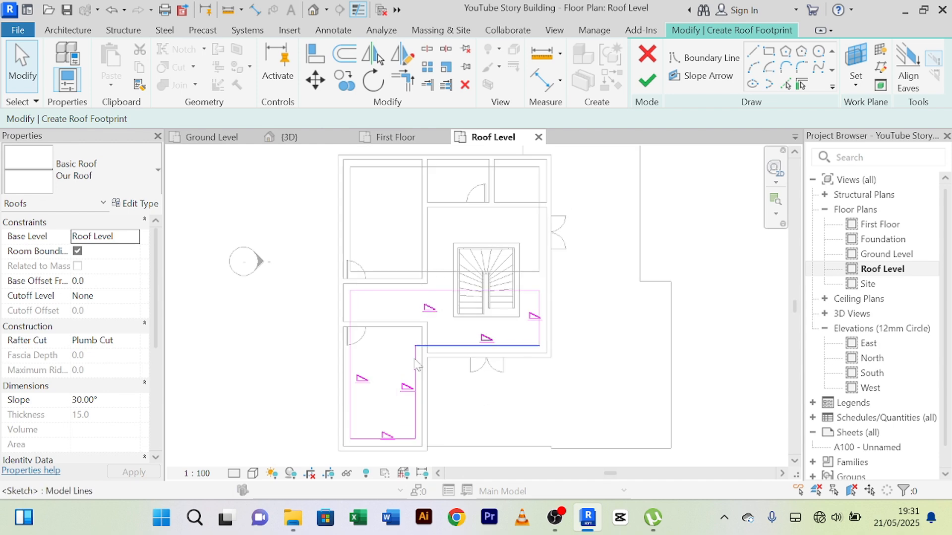
scroll(417, 340, up, 2)
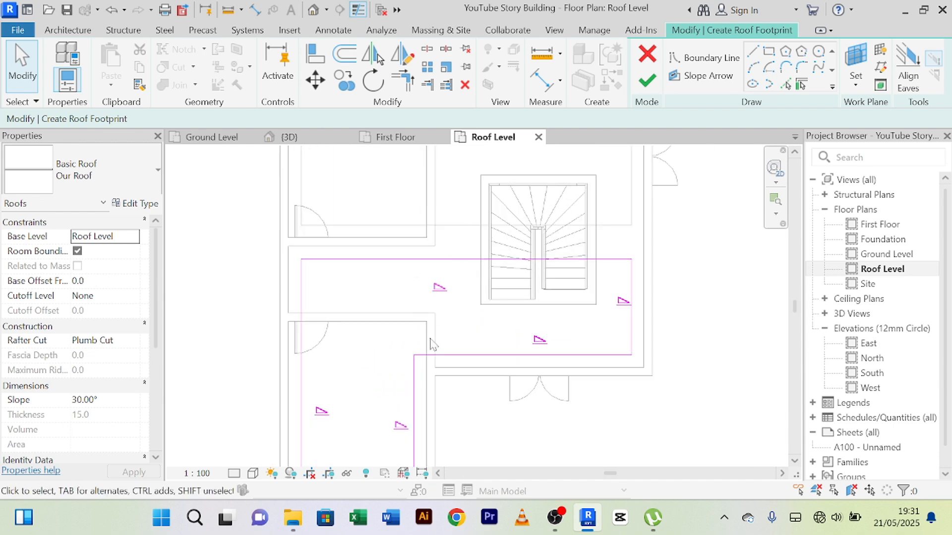
scroll(420, 367, down, 2)
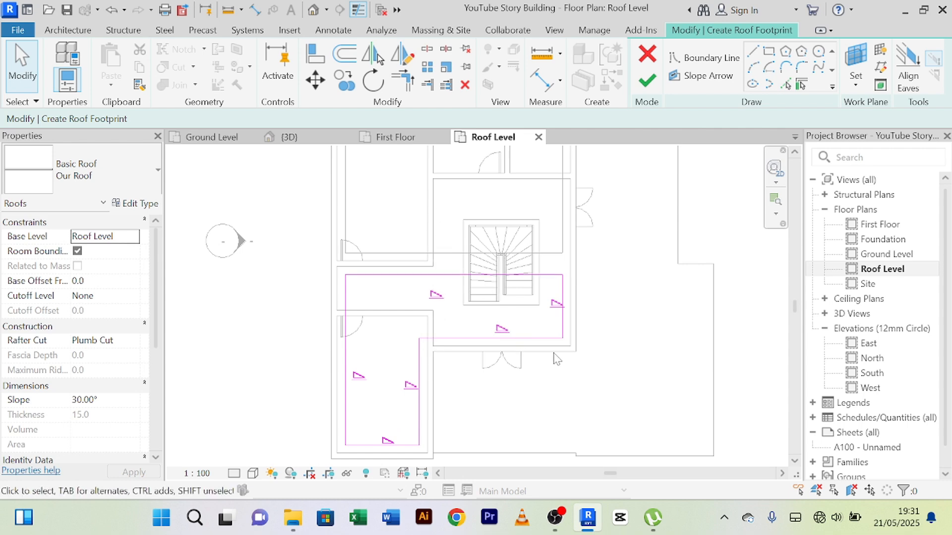
scroll(476, 312, down, 2)
middle_drag(508, 385, 533, 395)
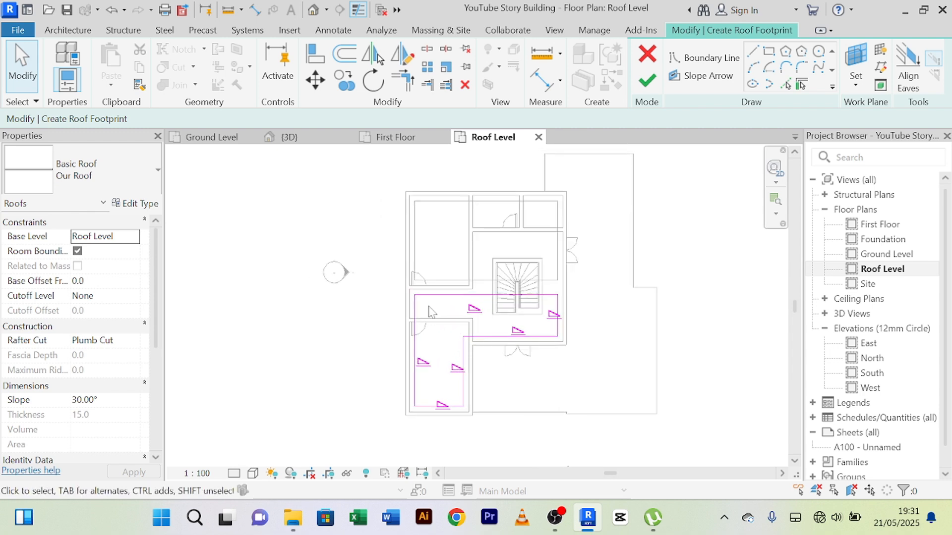
scroll(430, 311, up, 2)
scroll(573, 400, down, 1)
middle_drag(574, 399, 552, 384)
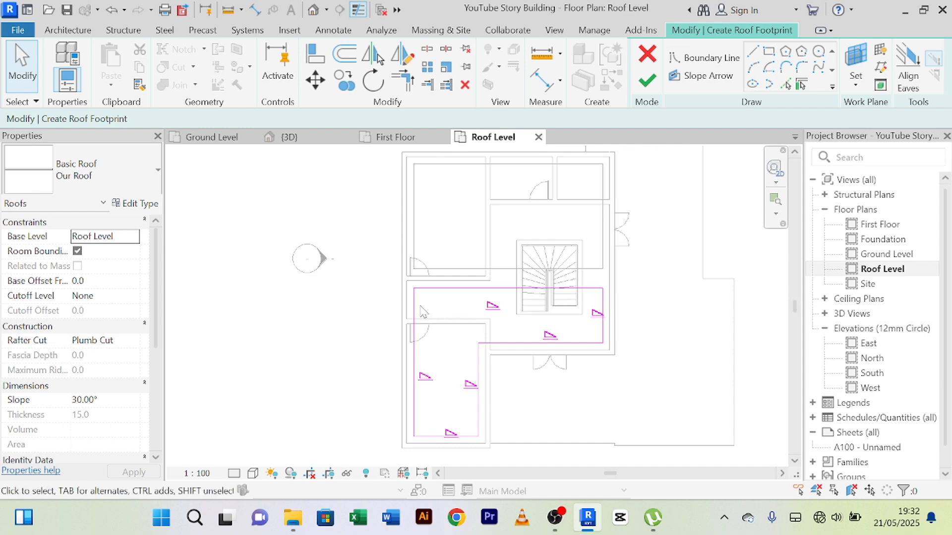
Step: Turn off slope definition for the stair hall's right and lower boundary lines and the lower-left room's right boundary line
middle_drag(437, 323, 441, 305)
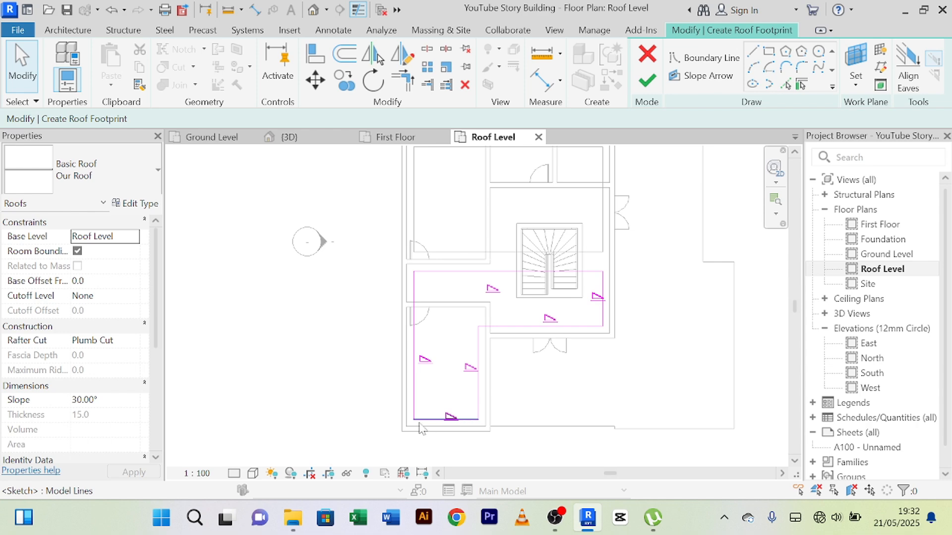
click(602, 286)
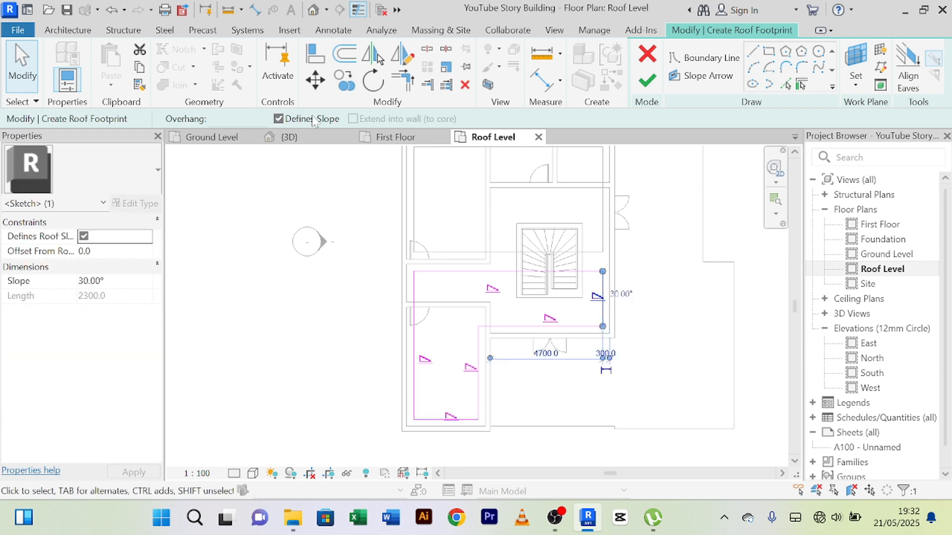
click(281, 120)
click(578, 327)
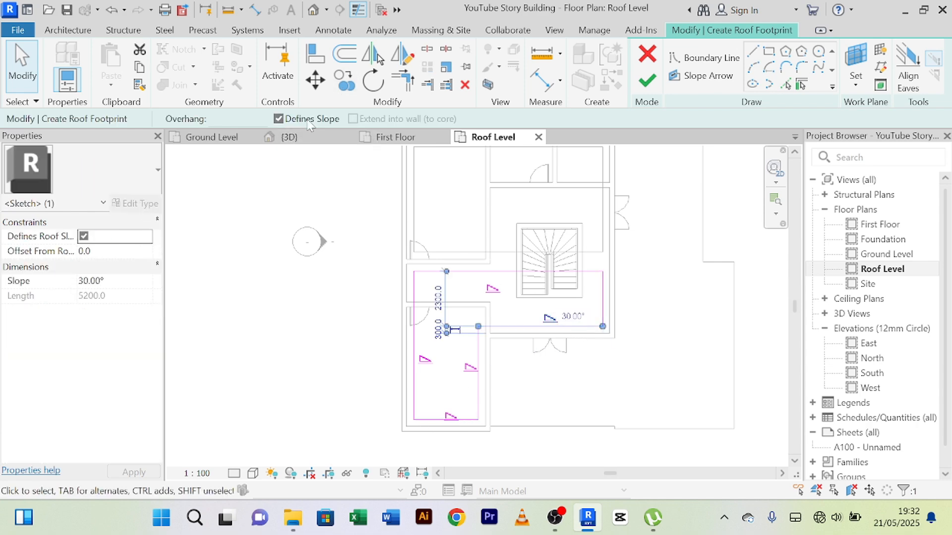
click(308, 122)
click(478, 377)
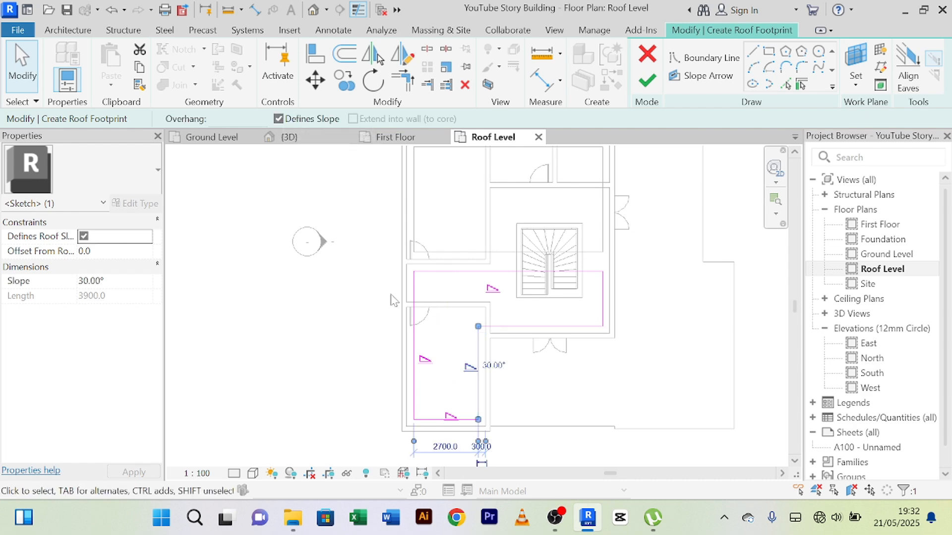
click(297, 120)
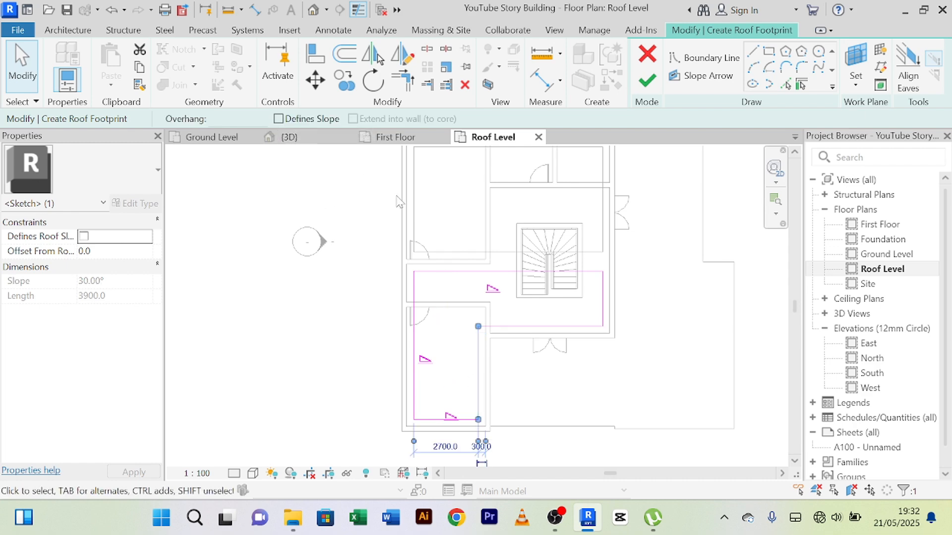
Step: Turn off slope definition for the L-shaped footprint's uppermost and lowermost horizontal boundary lines
click(484, 271)
click(279, 120)
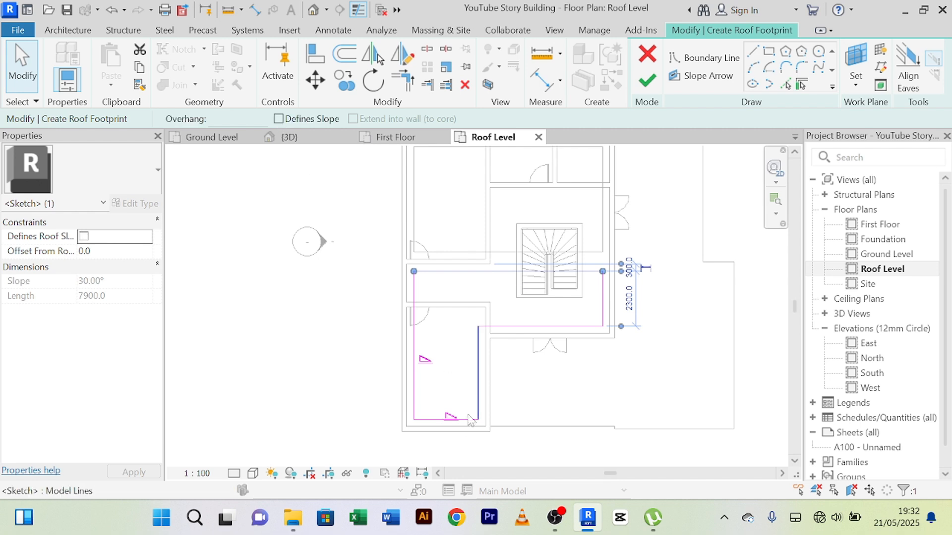
click(439, 420)
click(279, 120)
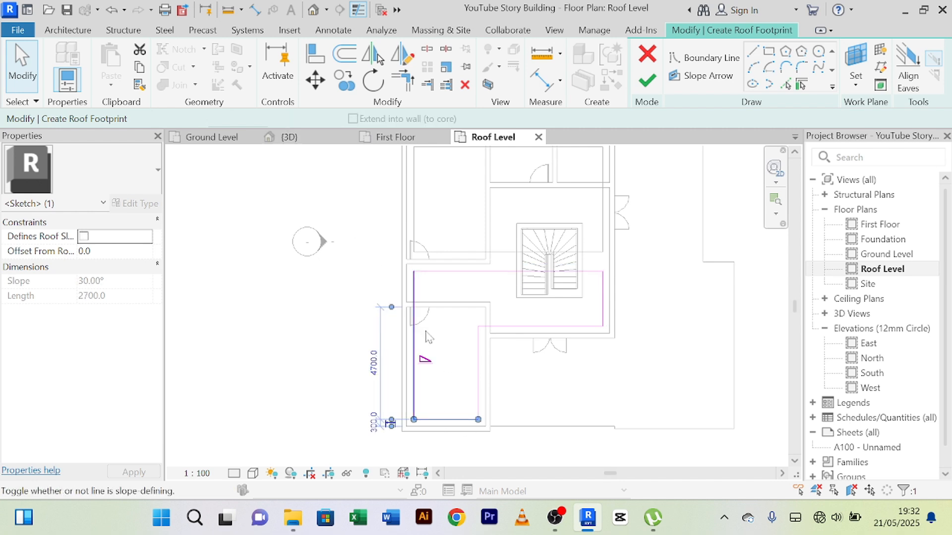
Step: Set the slope of the L-shaped footprint's long left boundary line to 5°
scroll(432, 357, up, 2)
click(405, 341)
click(454, 363)
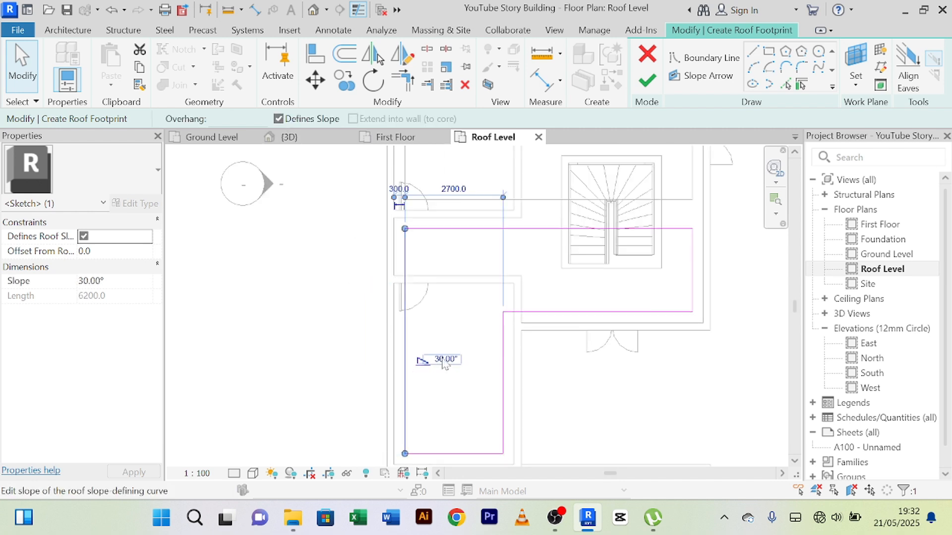
text(5)
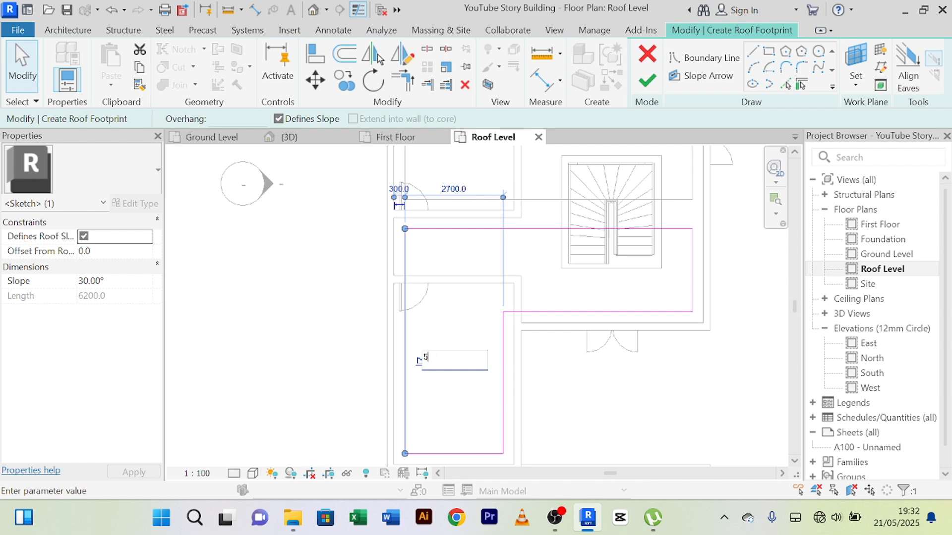
key(Return)
Step: Finish the L-shaped roof footprint without attaching the highlighted walls to the roof
scroll(595, 390, down, 3)
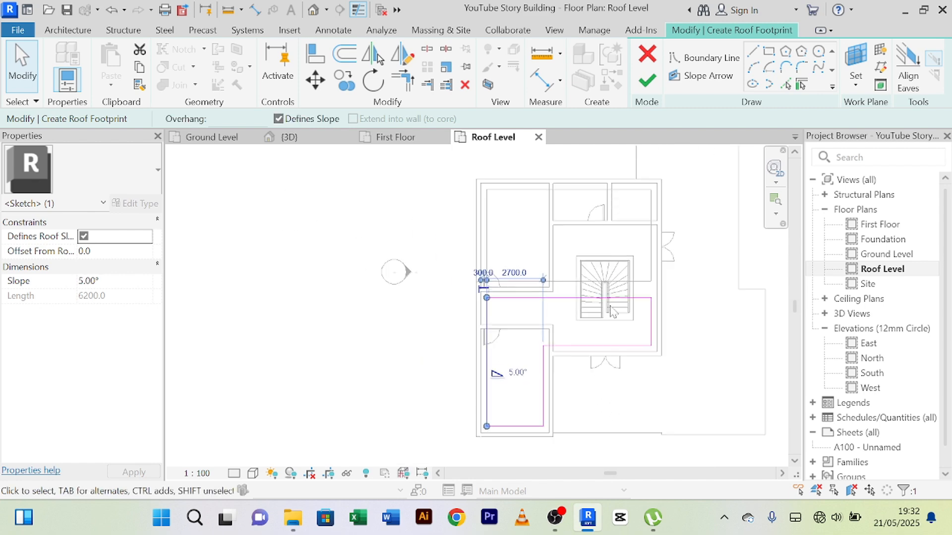
click(647, 82)
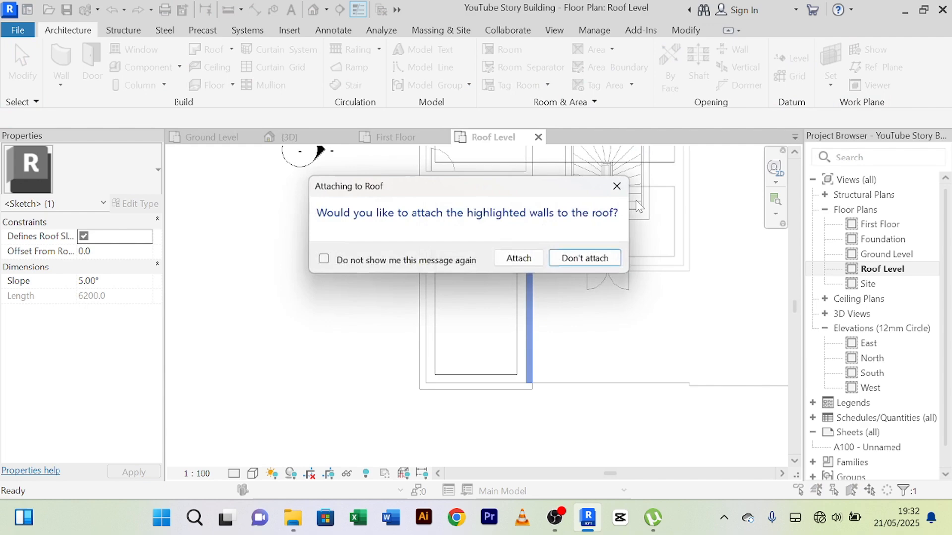
click(576, 268)
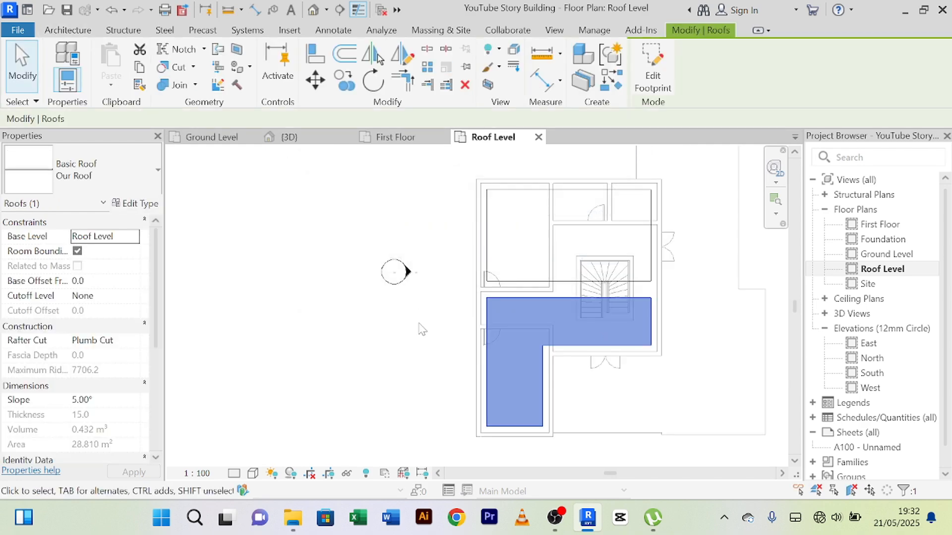
Step: Inspect both sloped roofs in the 3D view from above and from the front
click(317, 139)
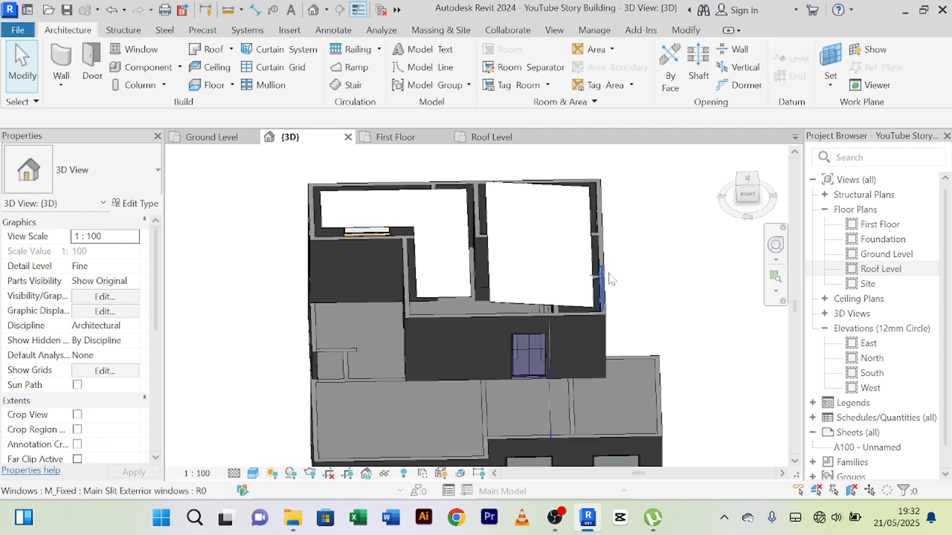
shift+middle_drag(614, 280, 642, 233)
shift+middle_drag(538, 267, 393, 300)
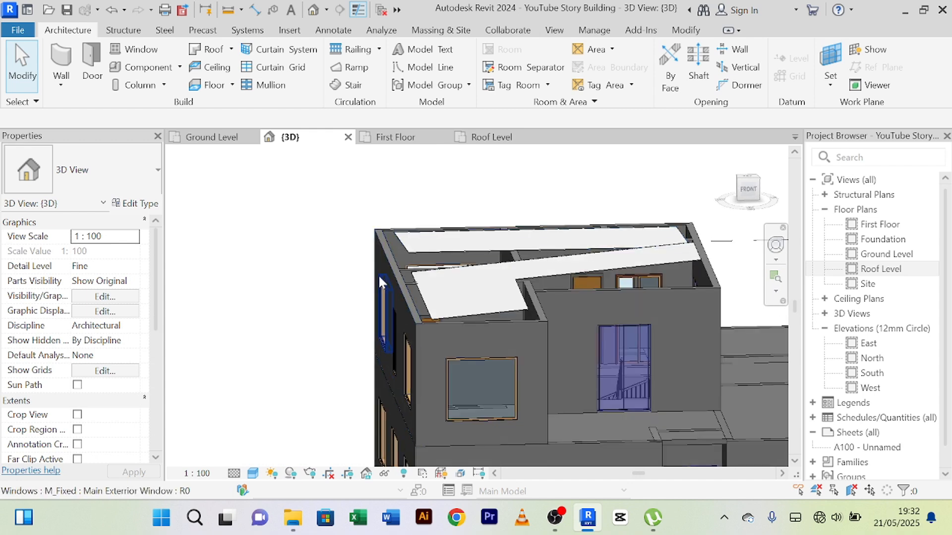
Step: Examine the gap between the two roof outlines along the corridor wall and across the stair in the Roof Level plan
click(493, 141)
scroll(496, 248, up, 4)
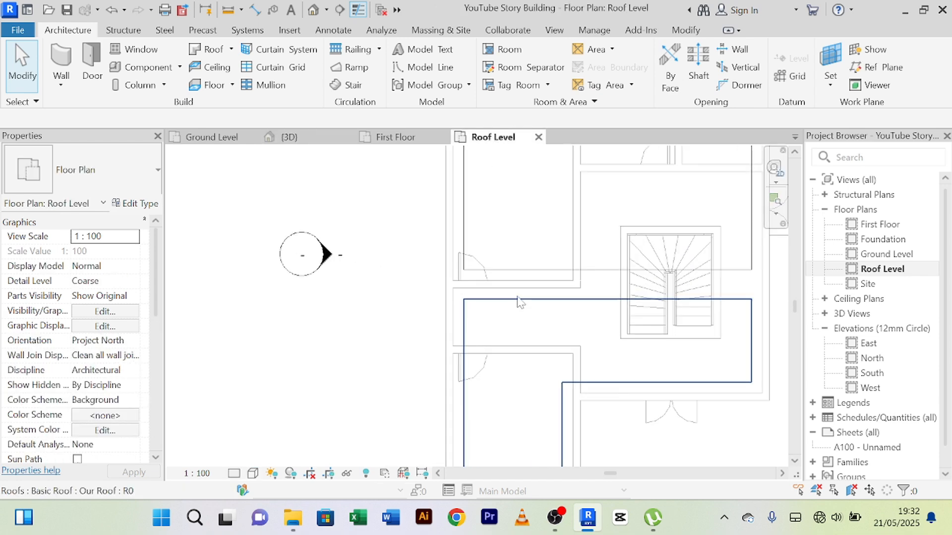
scroll(555, 256, down, 3)
scroll(457, 253, up, 3)
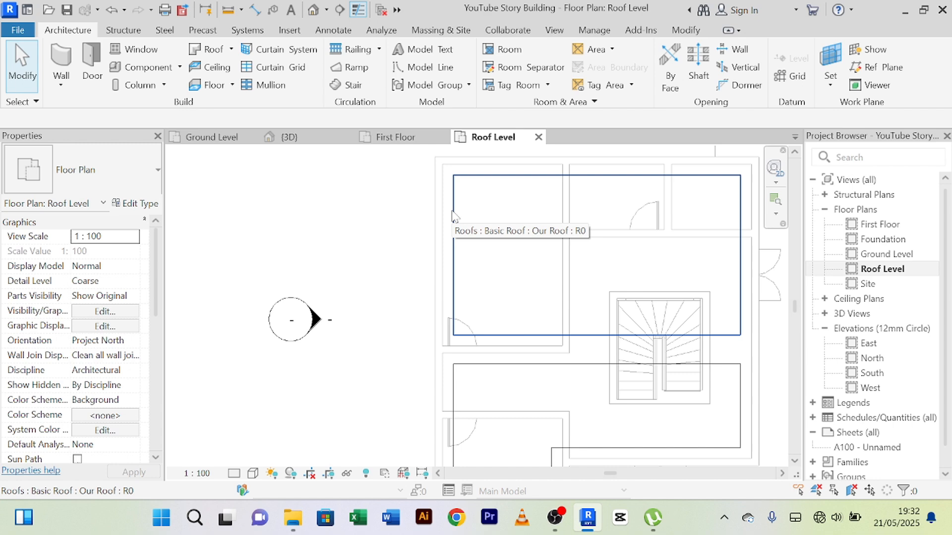
scroll(531, 218, down, 3)
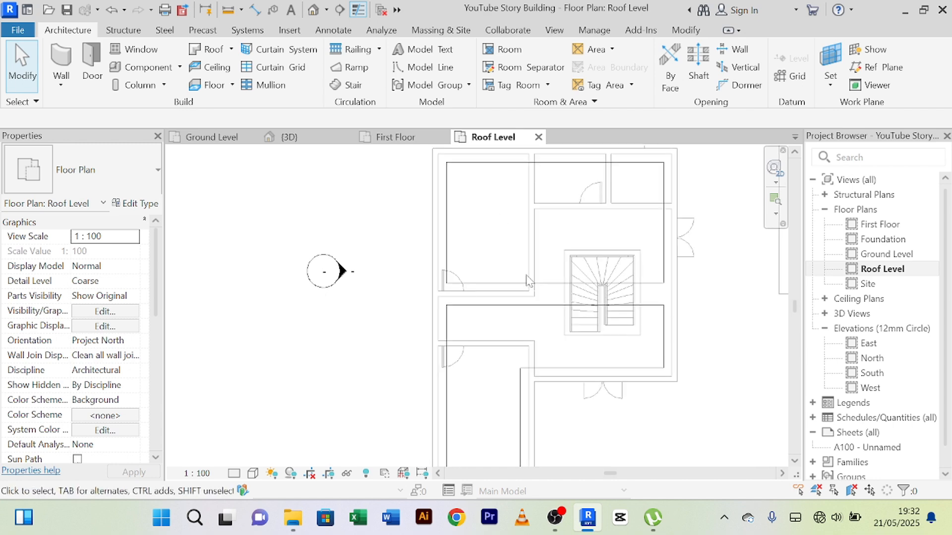
scroll(527, 279, up, 2)
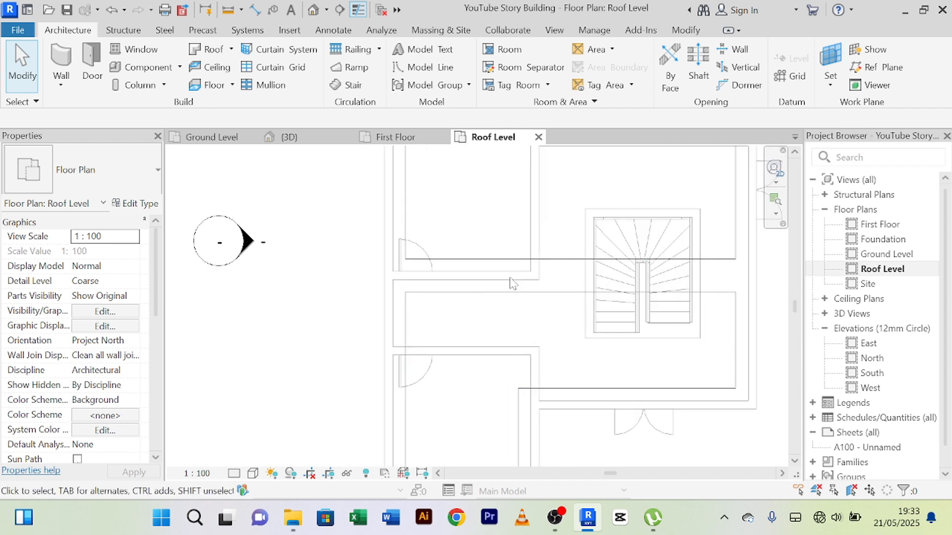
scroll(512, 282, down, 2)
scroll(503, 315, up, 3)
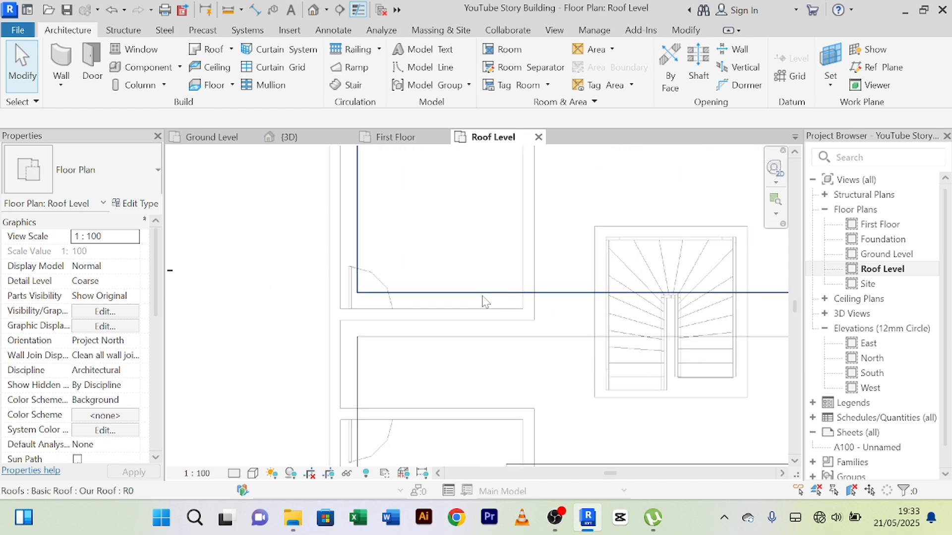
scroll(478, 325, down, 2)
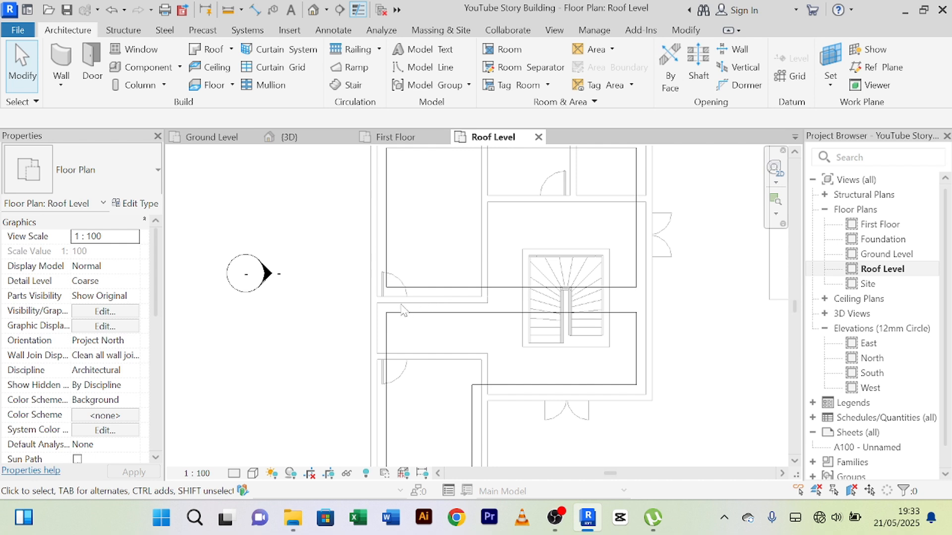
scroll(402, 310, up, 2)
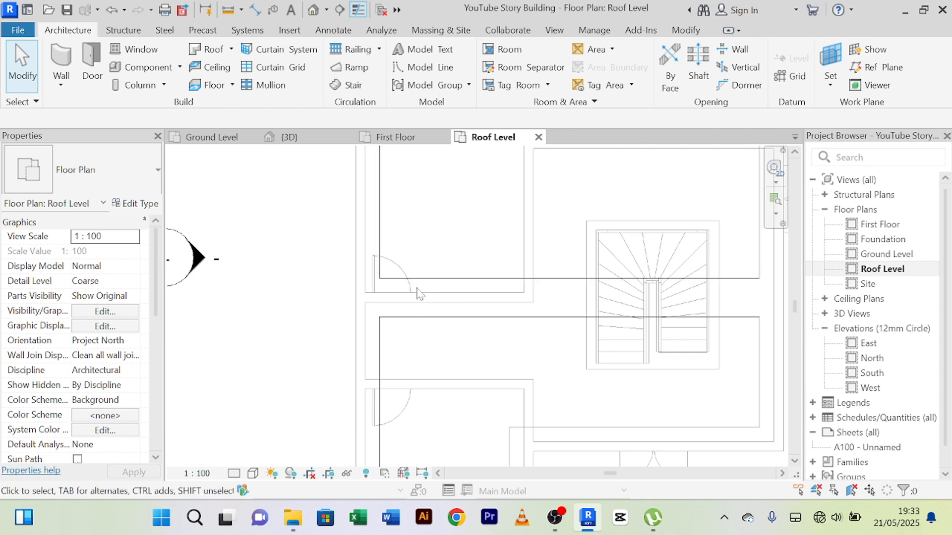
scroll(432, 305, up, 2)
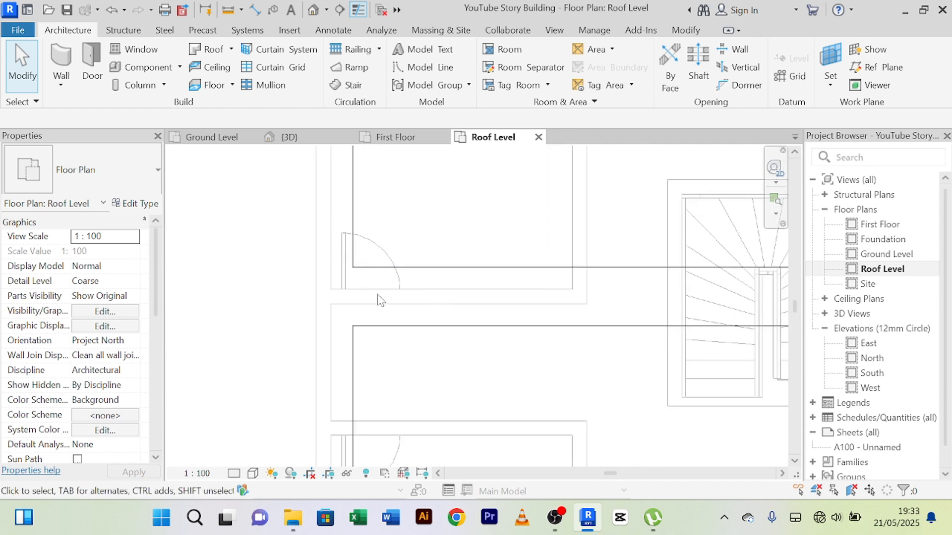
scroll(417, 305, down, 1)
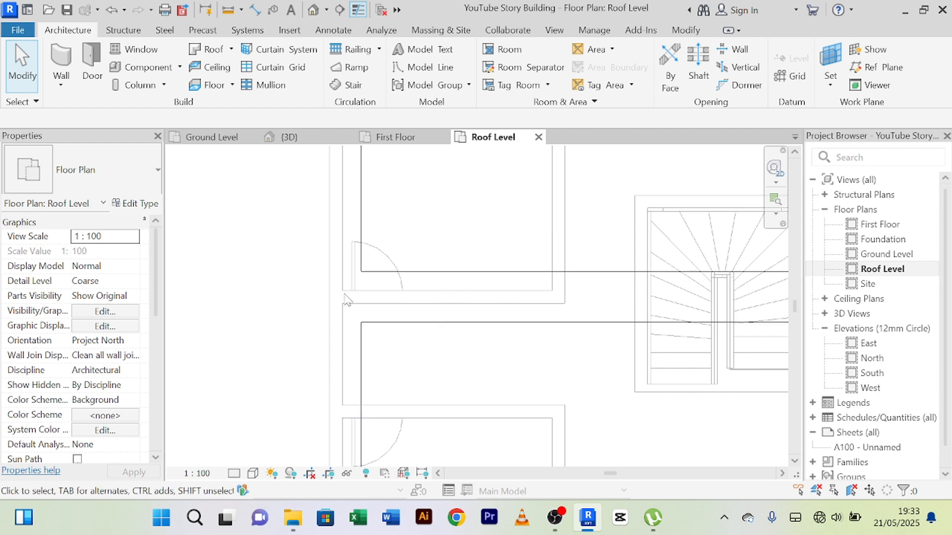
scroll(577, 298, down, 2)
middle_drag(583, 298, 457, 300)
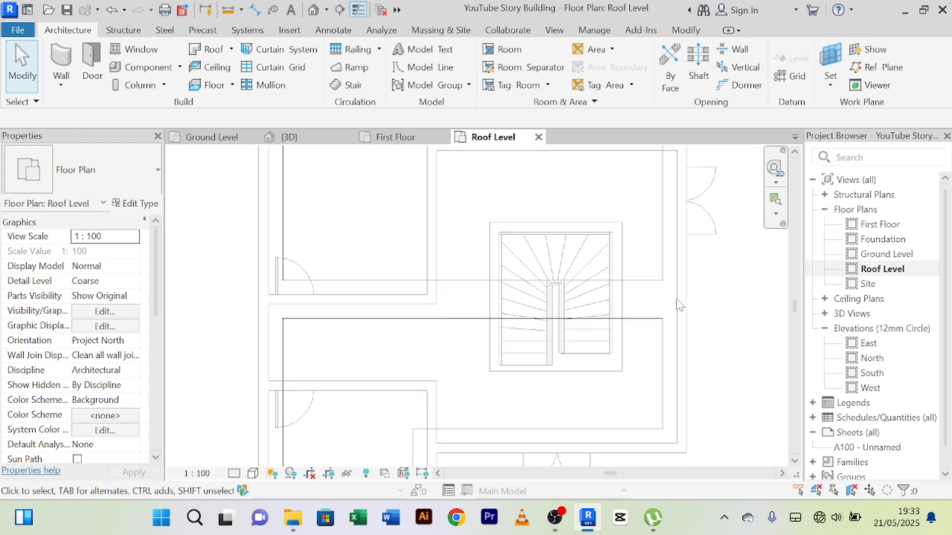
scroll(677, 300, down, 2)
scroll(678, 292, up, 2)
scroll(628, 288, down, 1)
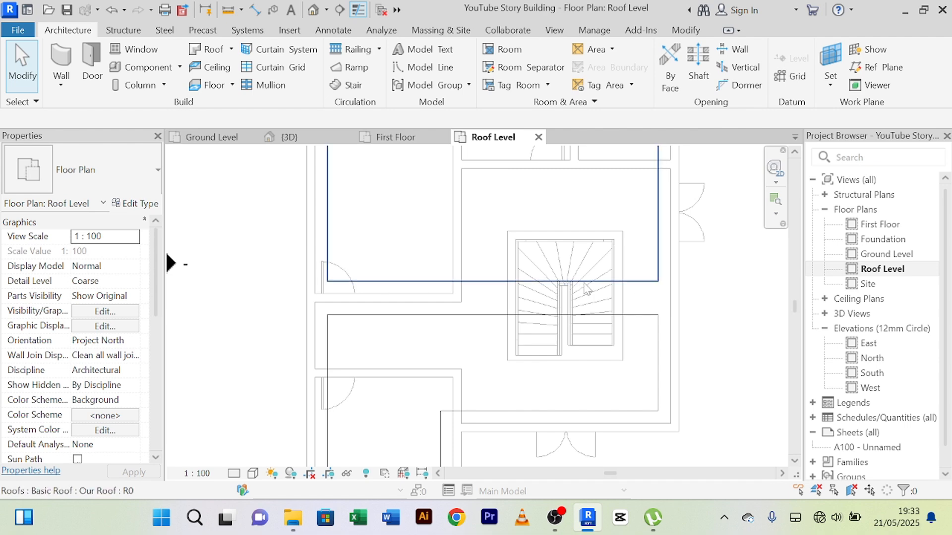
scroll(584, 283, down, 4)
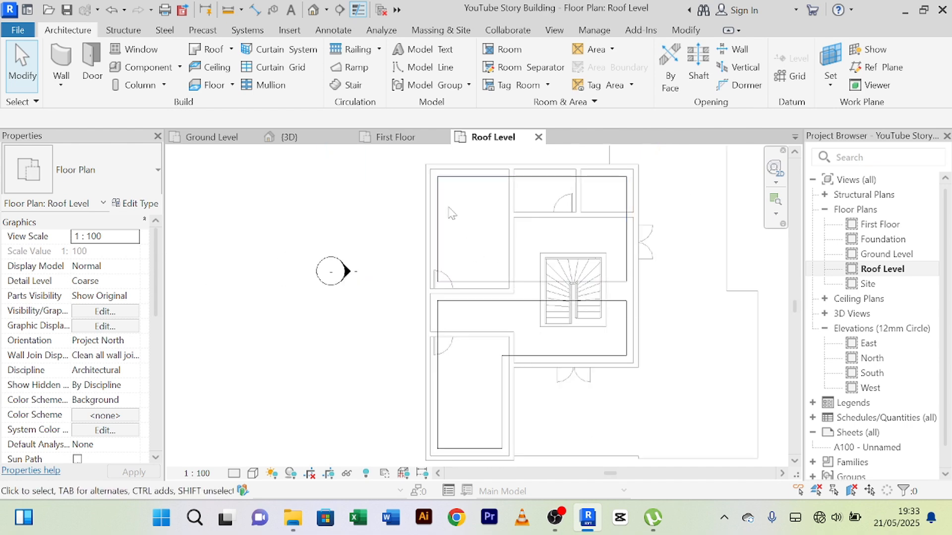
Step: Edit the upper rectangular roof's footprint and pick a zero-offset boundary line along the inner face of the upper-left room's lower wall
click(506, 281)
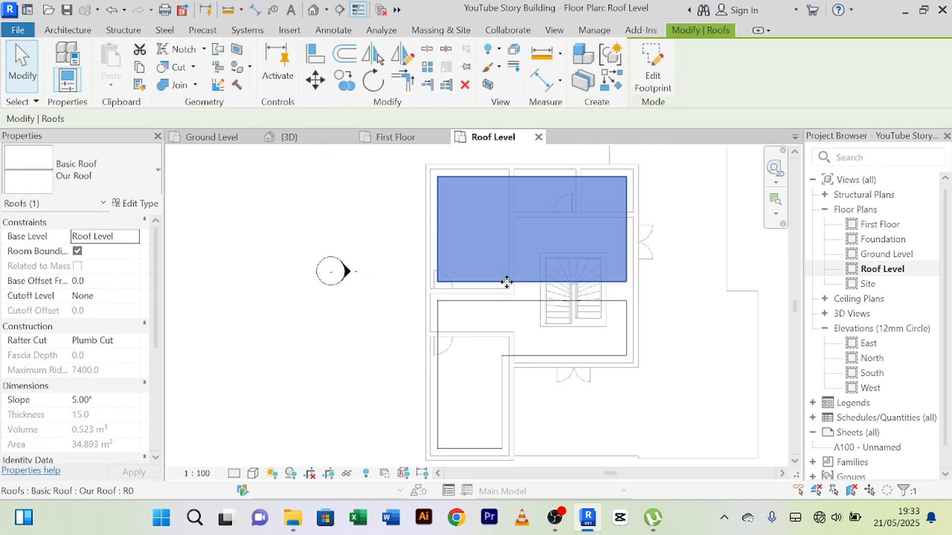
click(653, 74)
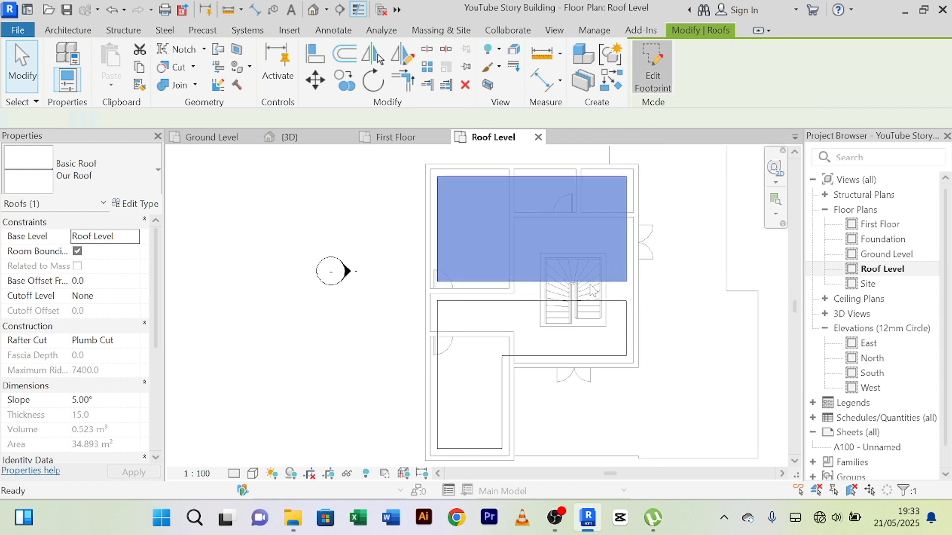
scroll(530, 300, up, 4)
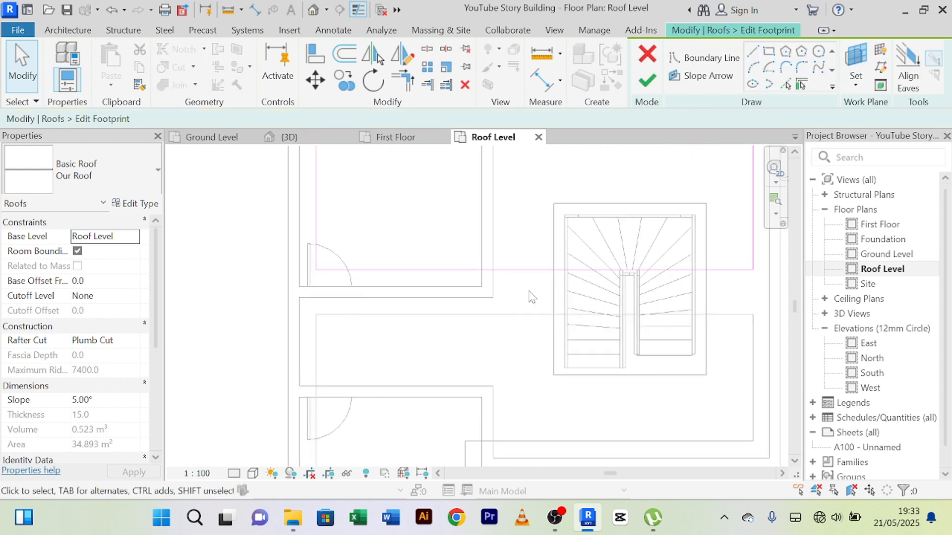
scroll(478, 302, up, 2)
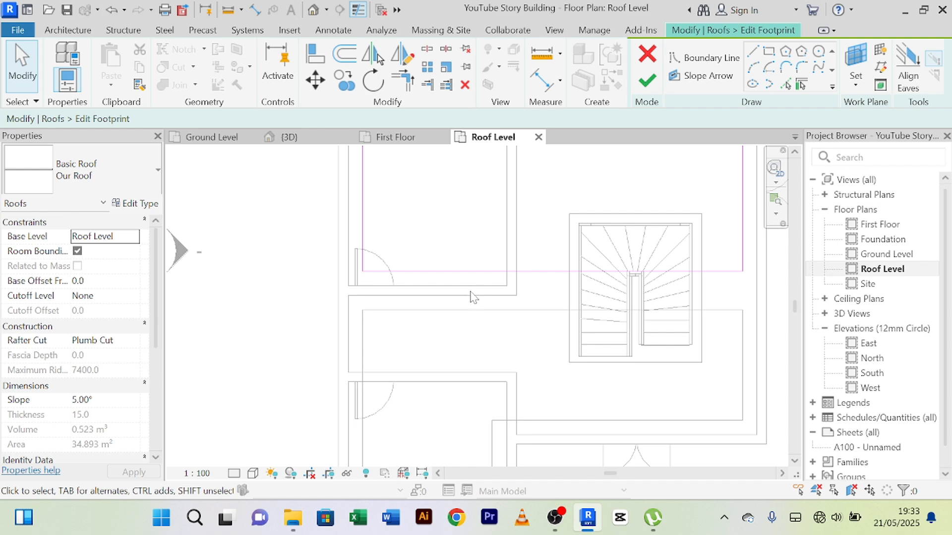
click(786, 84)
scroll(509, 272, up, 2)
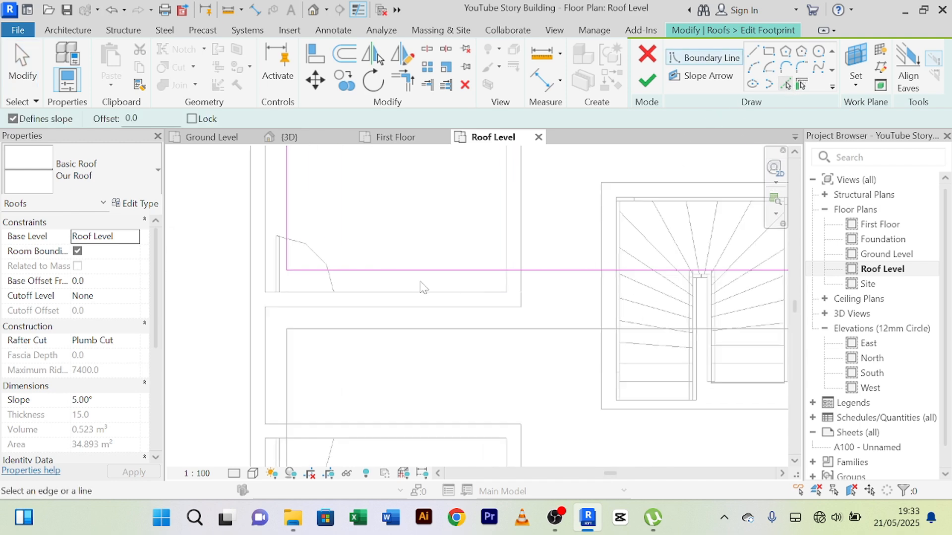
click(397, 294)
scroll(411, 277, down, 2)
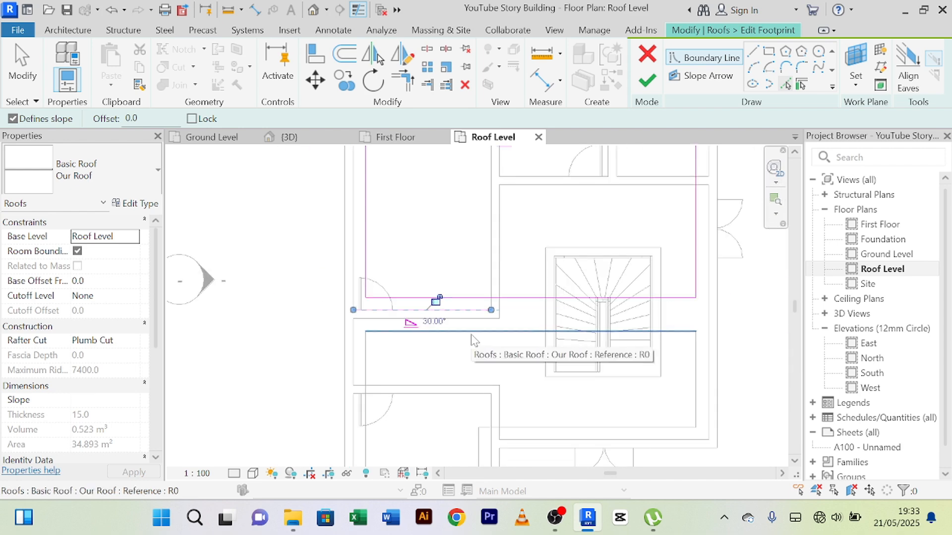
Step: Trim and extend the new boundary line along the corridor wall to corners with both side lines of the upper roof's footprint
click(411, 87)
scroll(372, 322, up, 2)
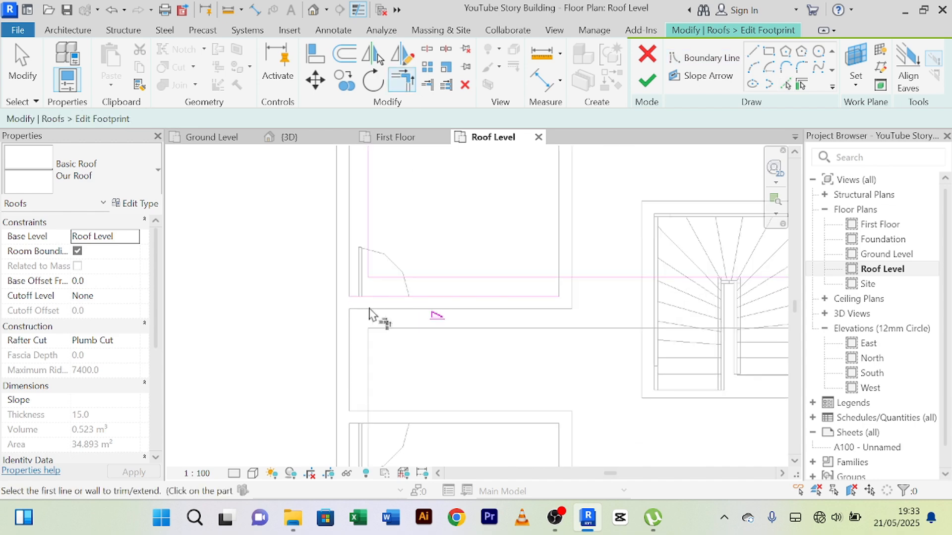
click(369, 265)
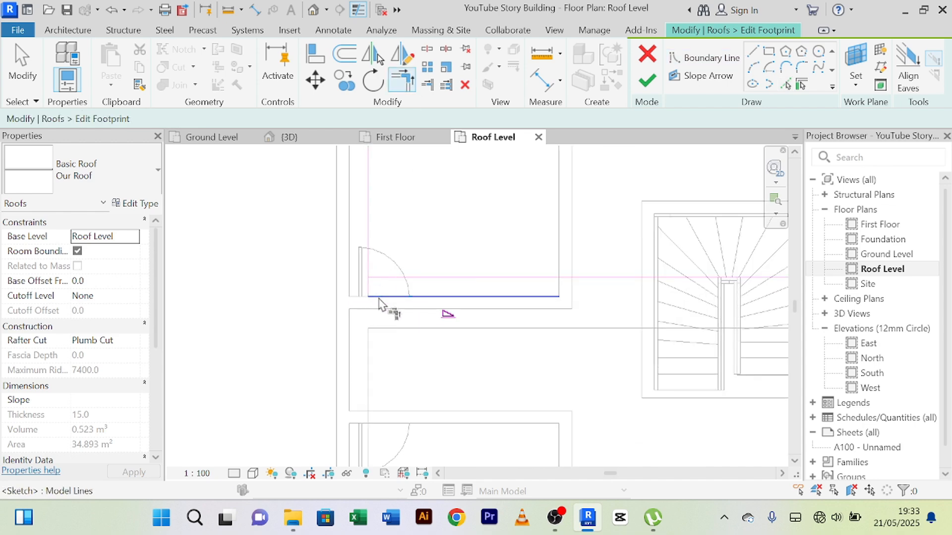
click(379, 301)
scroll(530, 285, down, 2)
click(752, 265)
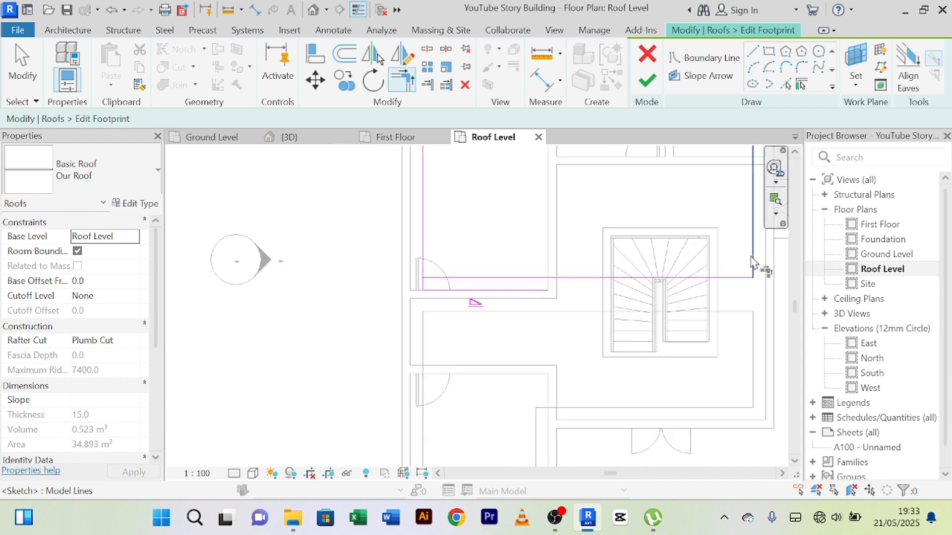
click(527, 302)
right_click(500, 224)
click(515, 232)
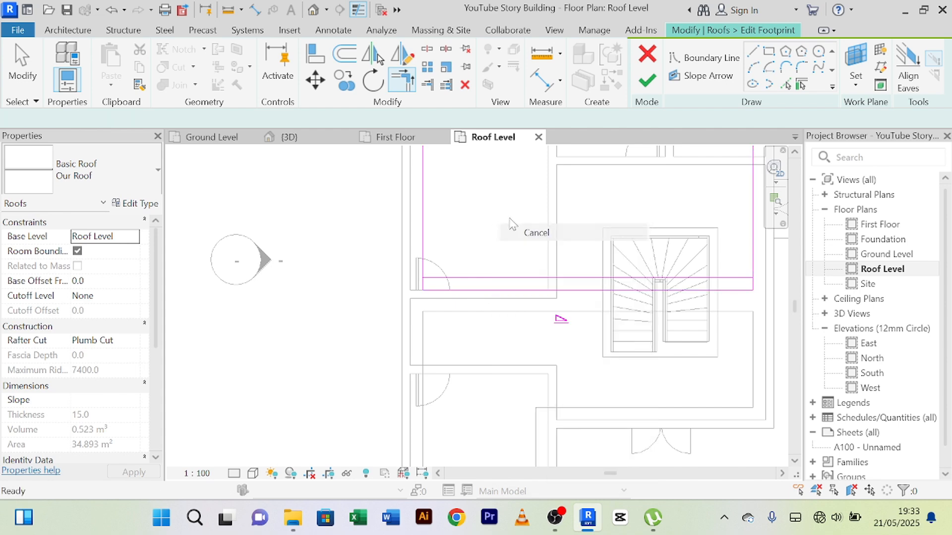
right_click(505, 208)
click(516, 218)
Step: Turn off slope definition for the new lower boundary line and delete the old boundary line just above it
click(560, 292)
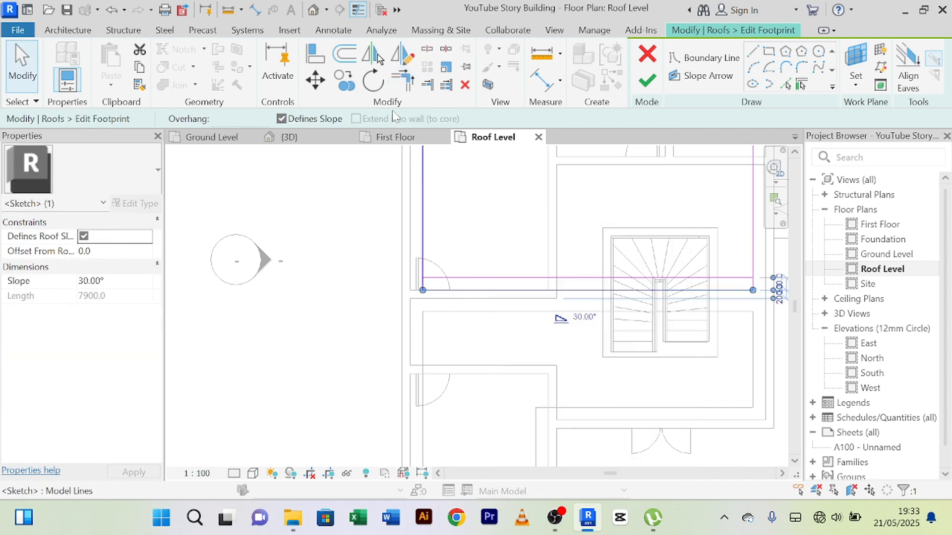
click(281, 119)
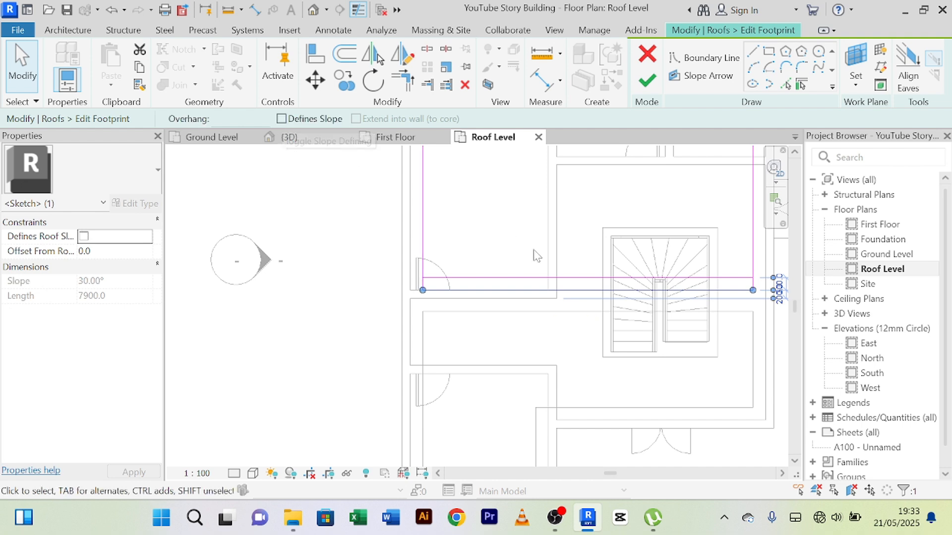
click(557, 278)
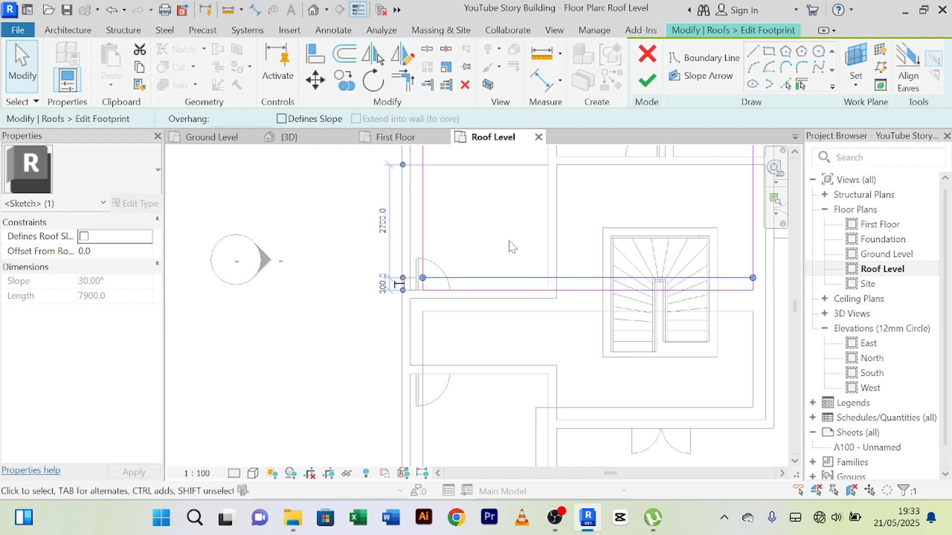
key(Escape)
Step: Finish the upper roof's footprint without attaching the highlighted walls to the roof
scroll(508, 242, down, 2)
middle_drag(503, 246, 451, 349)
click(648, 83)
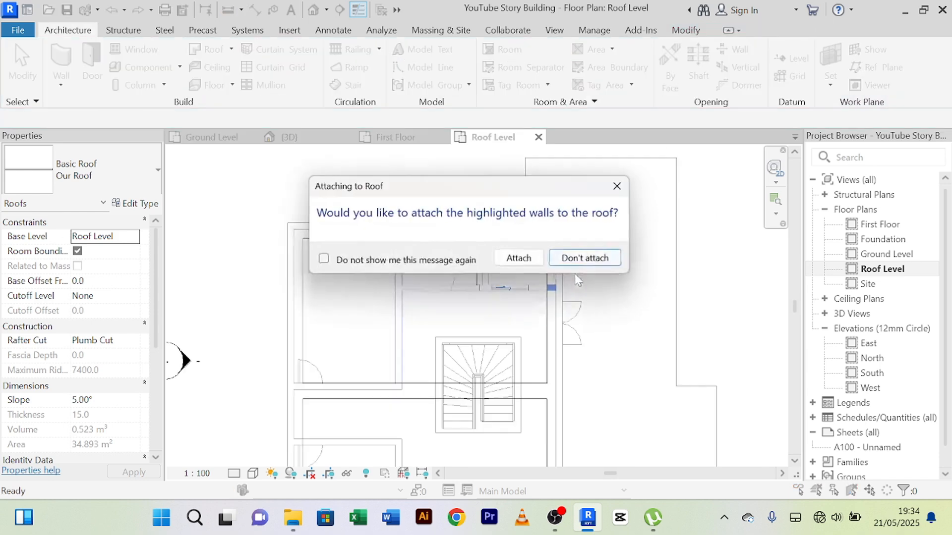
click(588, 261)
Step: Edit the L-shaped roof's footprint and pick a zero-offset boundary line along the corridor-side face of the upper-left room's lower wall
scroll(639, 341, down, 3)
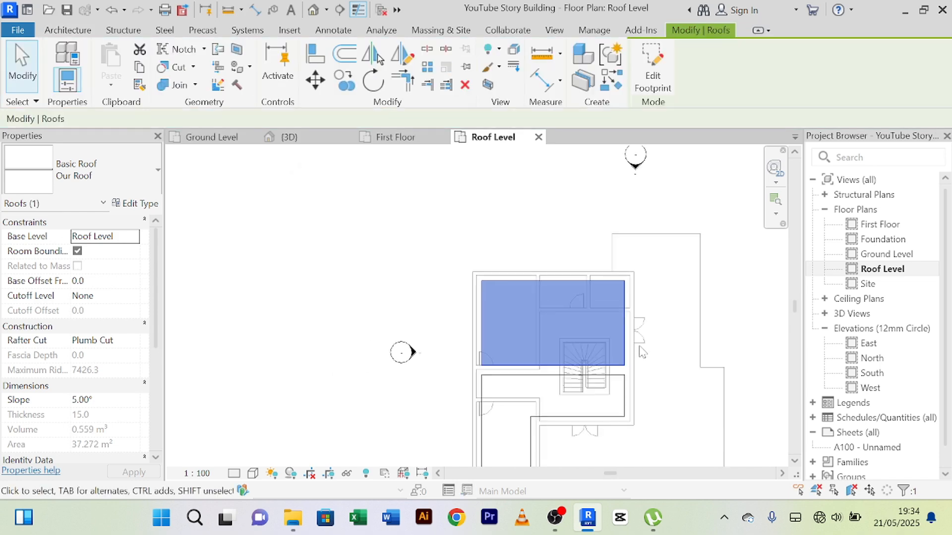
middle_drag(639, 346, 578, 244)
scroll(485, 274, up, 2)
click(473, 285)
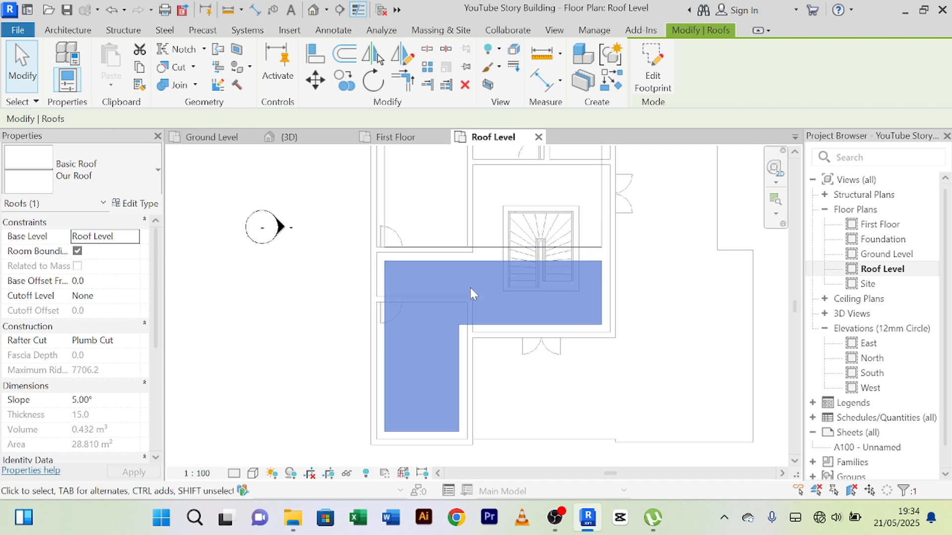
middle_drag(470, 288, 470, 355)
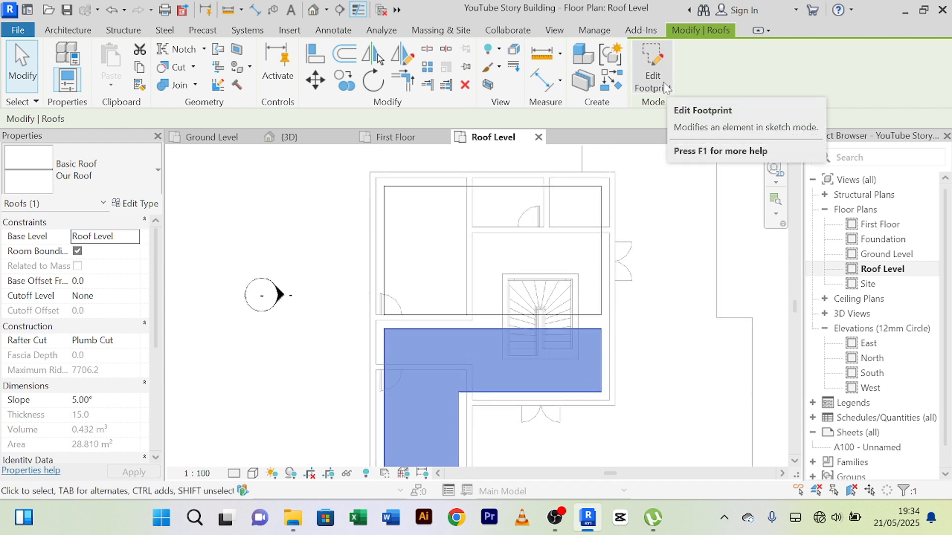
click(667, 89)
middle_drag(495, 353, 487, 325)
click(786, 85)
scroll(559, 268, up, 3)
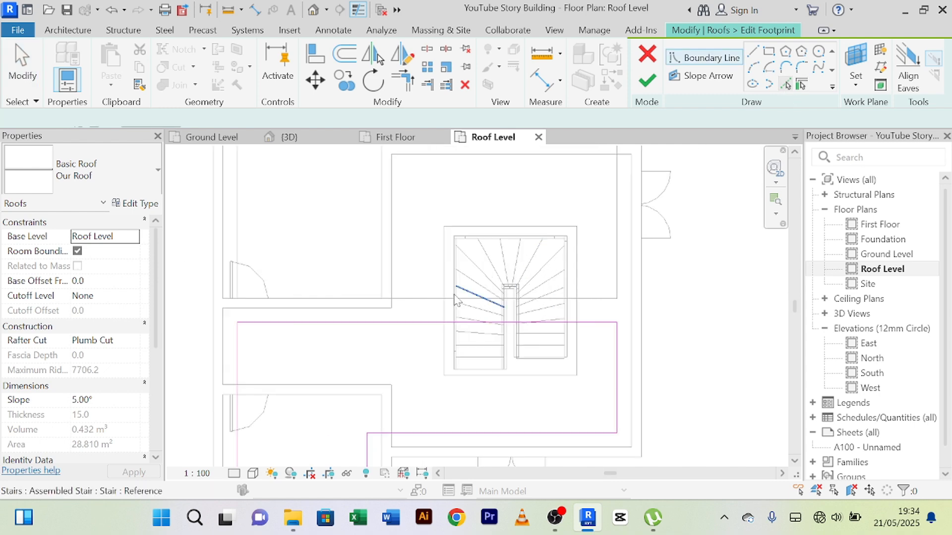
click(336, 311)
Step: Trim and extend the picked corridor wall line to corners with the outer left and right side lines of the L-shaped footprint
scroll(343, 362, down, 1)
middle_drag(344, 361, 383, 310)
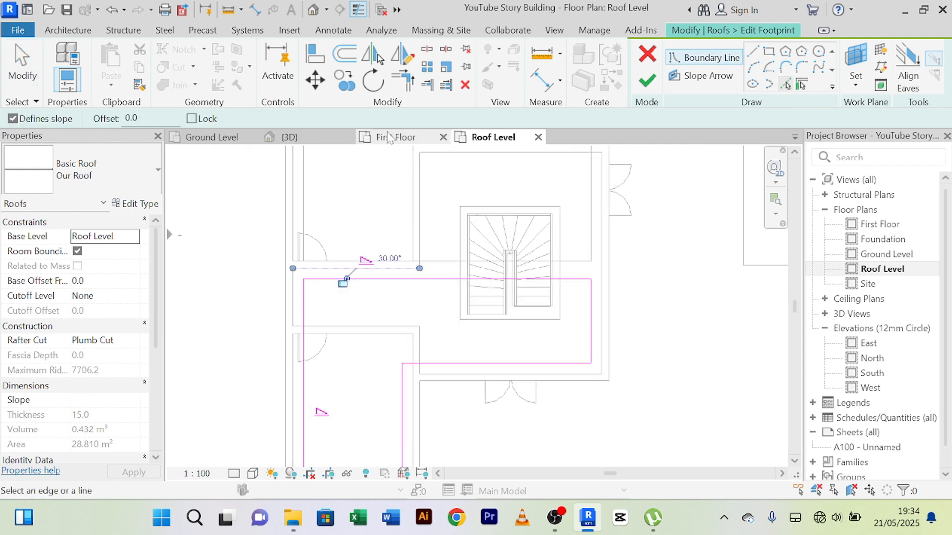
click(411, 89)
scroll(372, 310, up, 2)
click(285, 241)
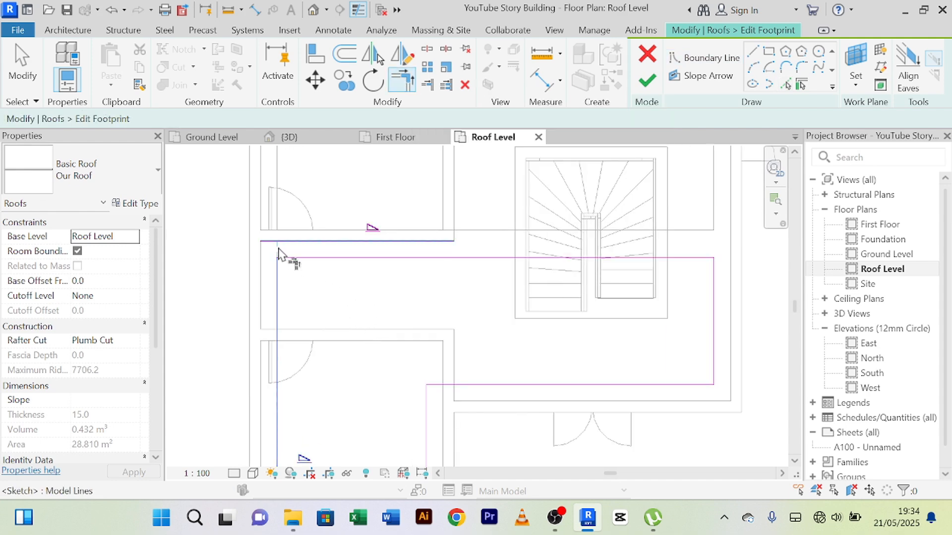
click(281, 246)
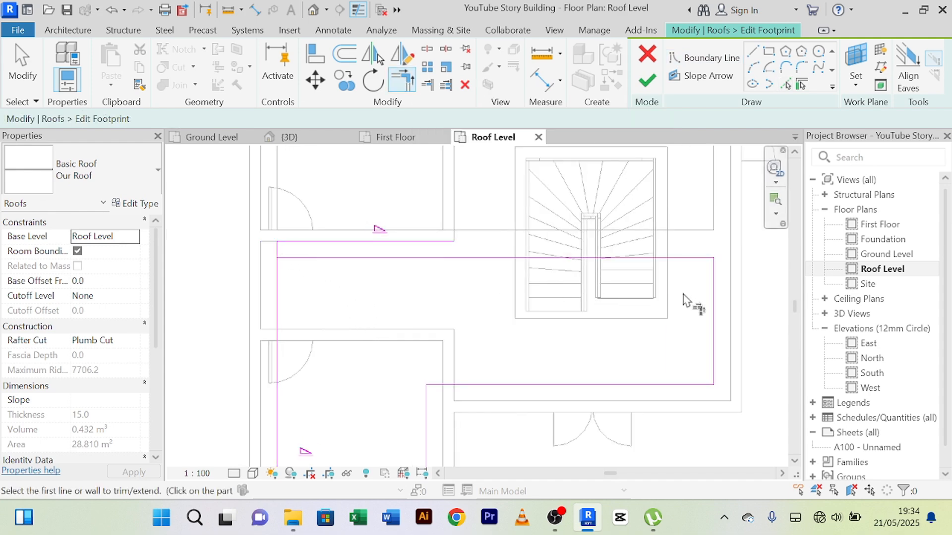
click(712, 279)
click(450, 248)
right_click(463, 248)
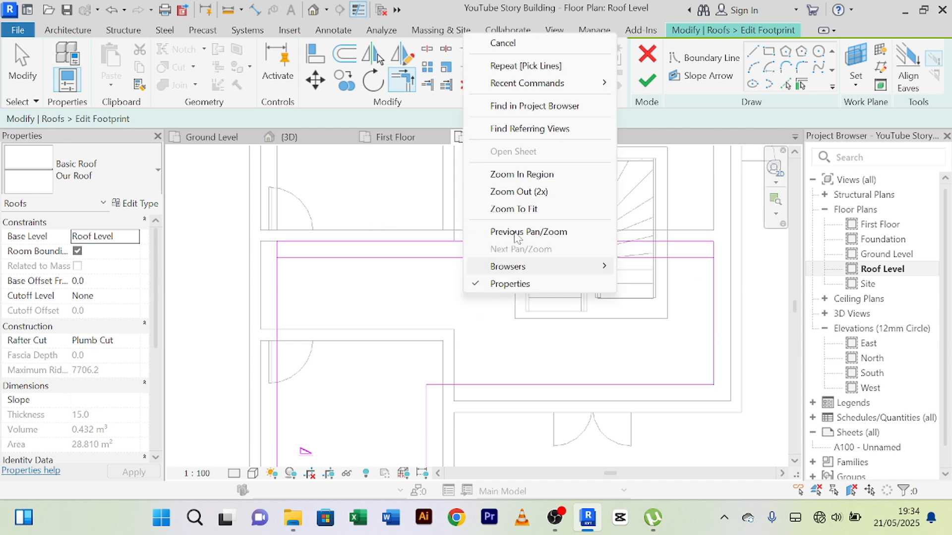
click(502, 43)
Step: Turn off slope definition for the L-shaped footprint's new upper line and delete the old boundary line just below it
click(459, 241)
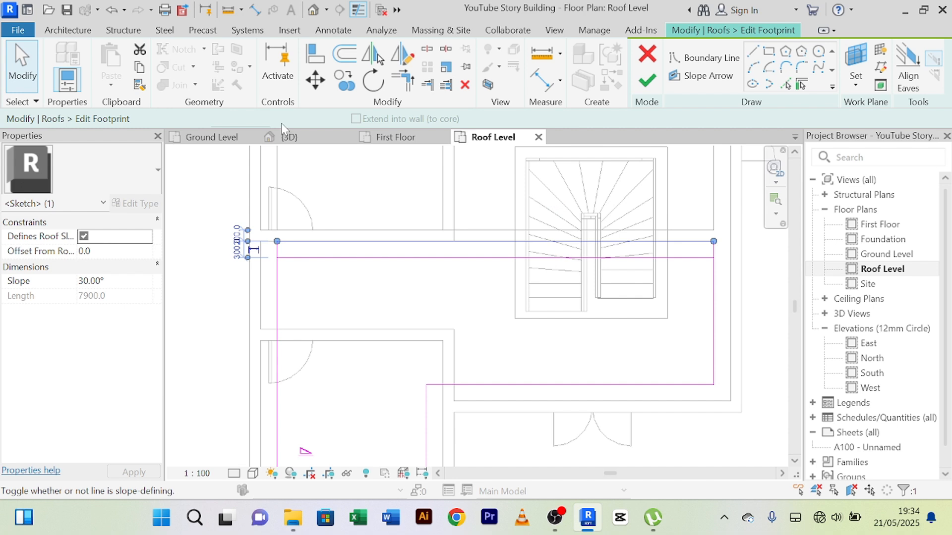
click(425, 258)
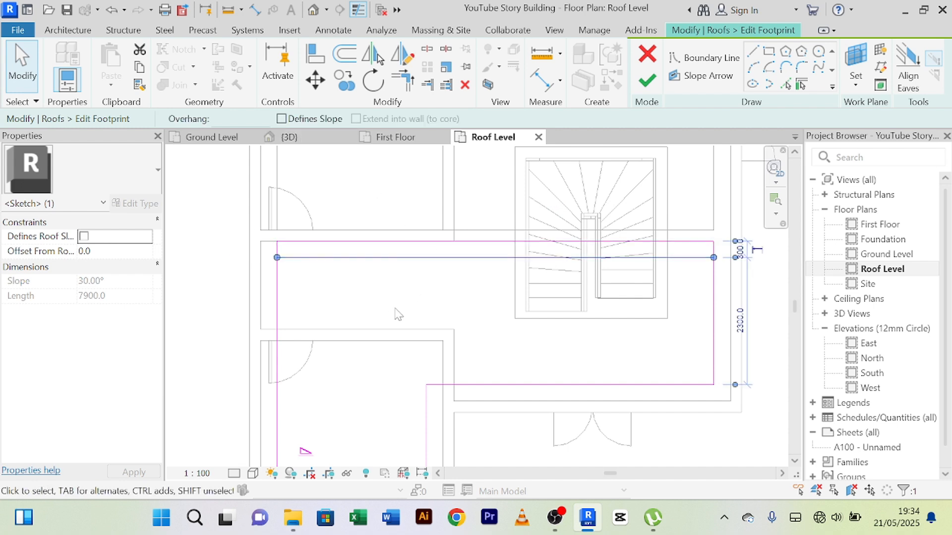
key(Escape)
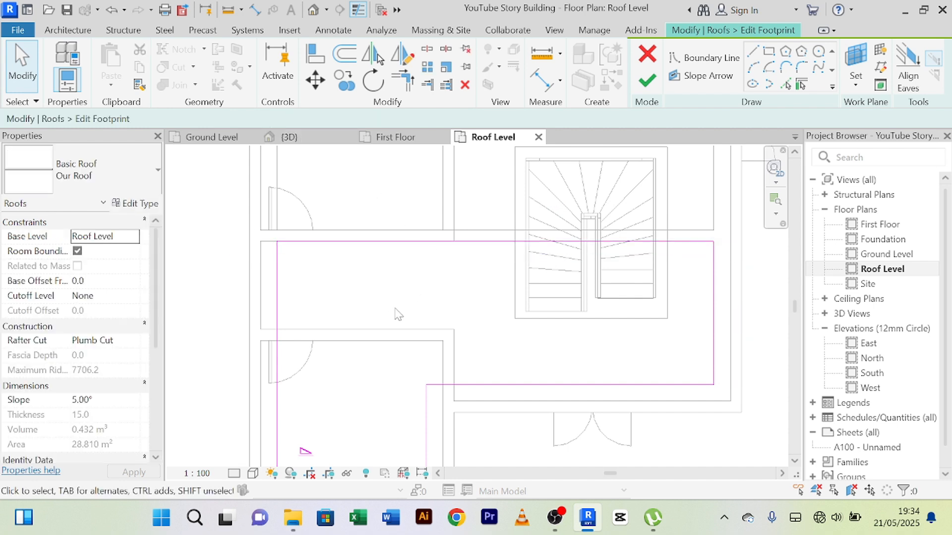
Step: Finish the L-shaped roof's footprint without attaching the highlighted walls, and deselect the roof
click(647, 80)
click(585, 263)
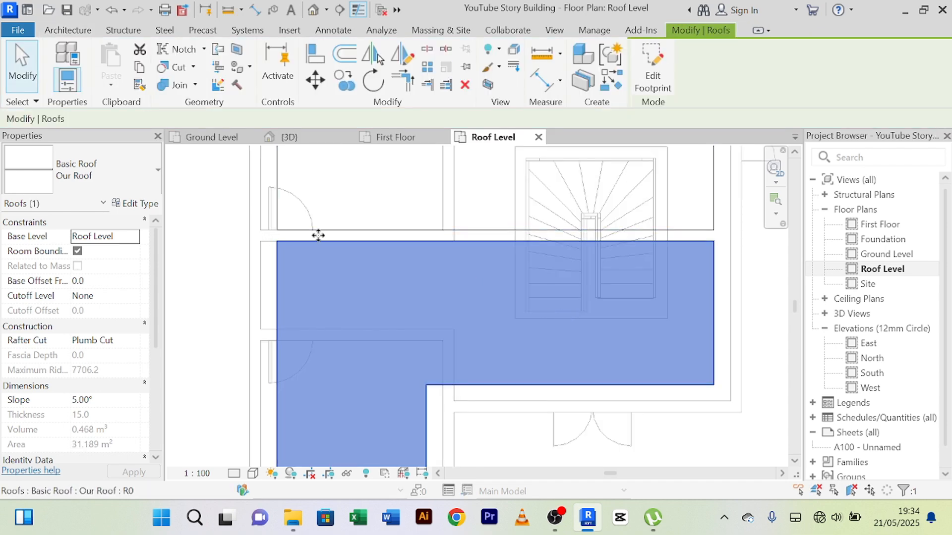
scroll(327, 235, down, 2)
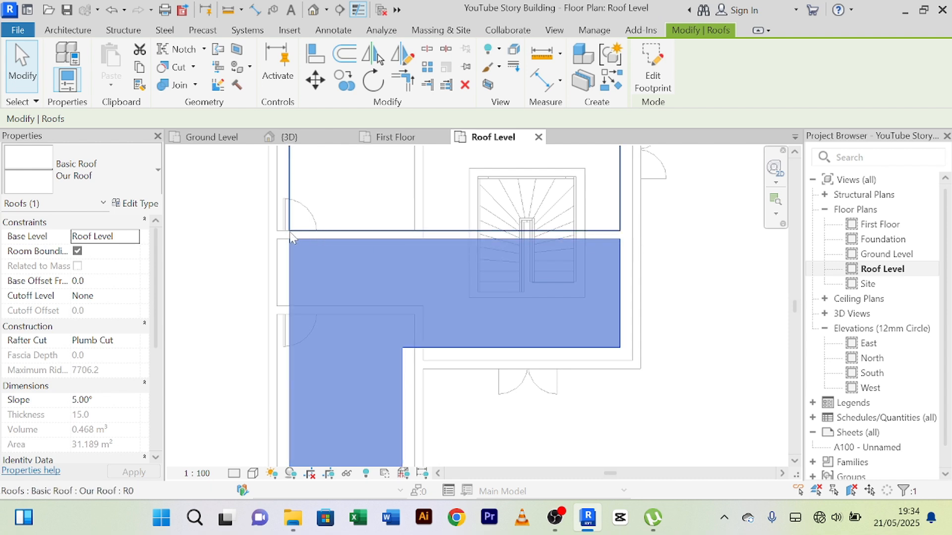
scroll(639, 239, down, 1)
middle_drag(641, 264, 612, 323)
click(635, 294)
Step: Inspect how the two adjusted roofs meet along the corridor wall in the 3D view, from above and from the front
click(290, 137)
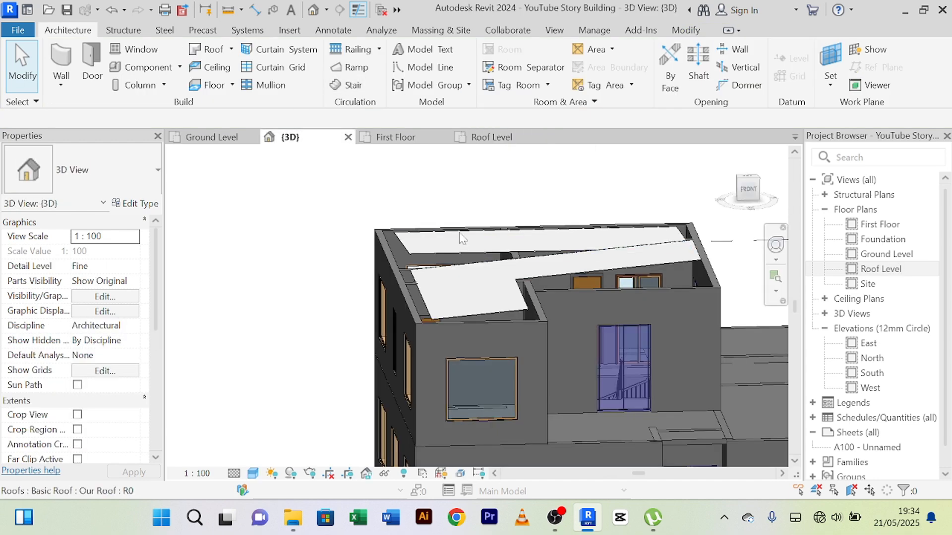
shift+middle_drag(444, 206, 471, 263)
scroll(392, 208, down, 2)
scroll(471, 263, up, 5)
scroll(471, 263, down, 1)
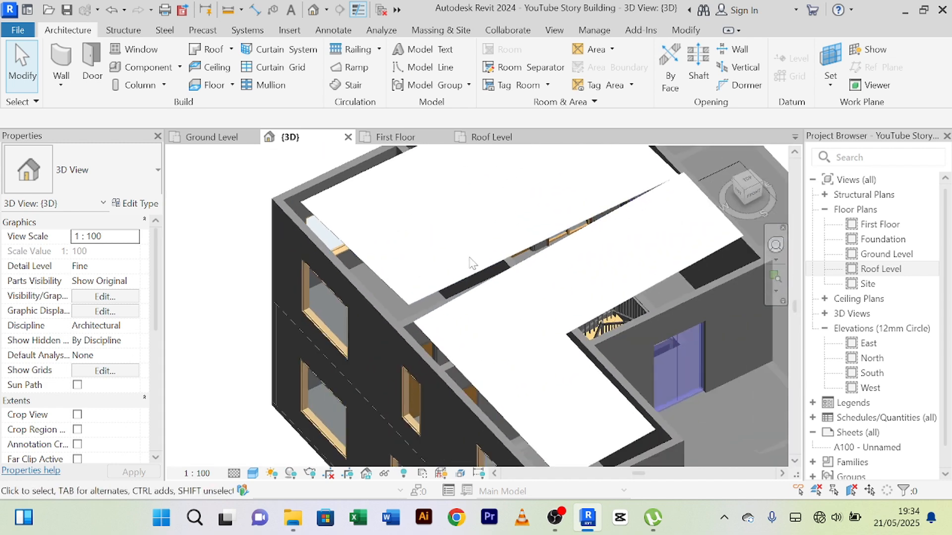
scroll(473, 250, up, 4)
scroll(451, 253, down, 3)
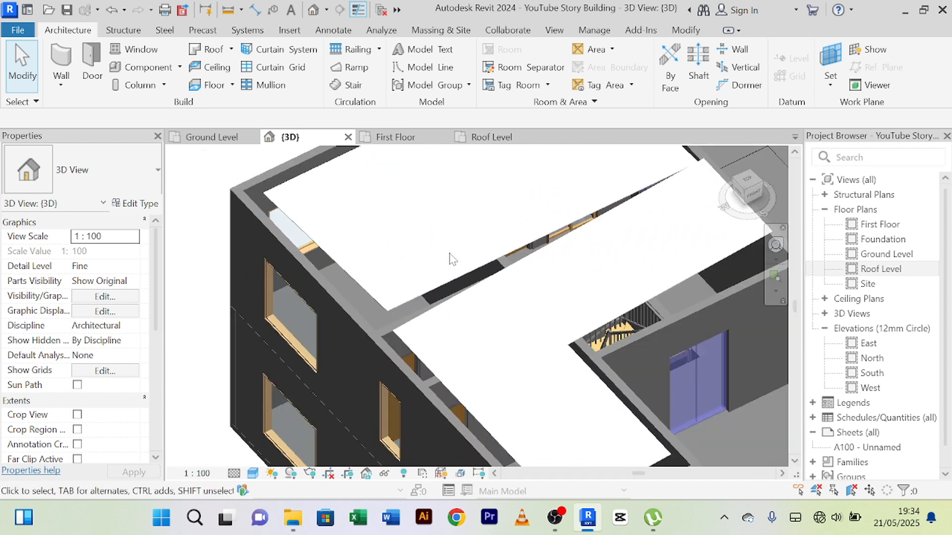
scroll(449, 253, down, 1)
shift+middle_drag(450, 257, 479, 312)
shift+middle_drag(479, 312, 539, 277)
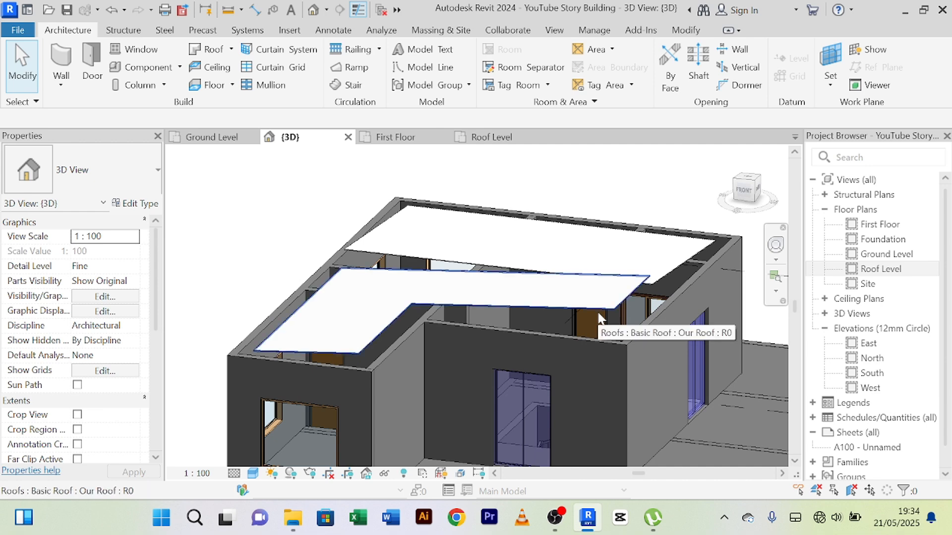
Step: Examine both roof outlines against the outer walls, the corridor wall and the stair in the Roof Level plan
click(492, 138)
scroll(660, 261, down, 2)
middle_drag(660, 261, 633, 282)
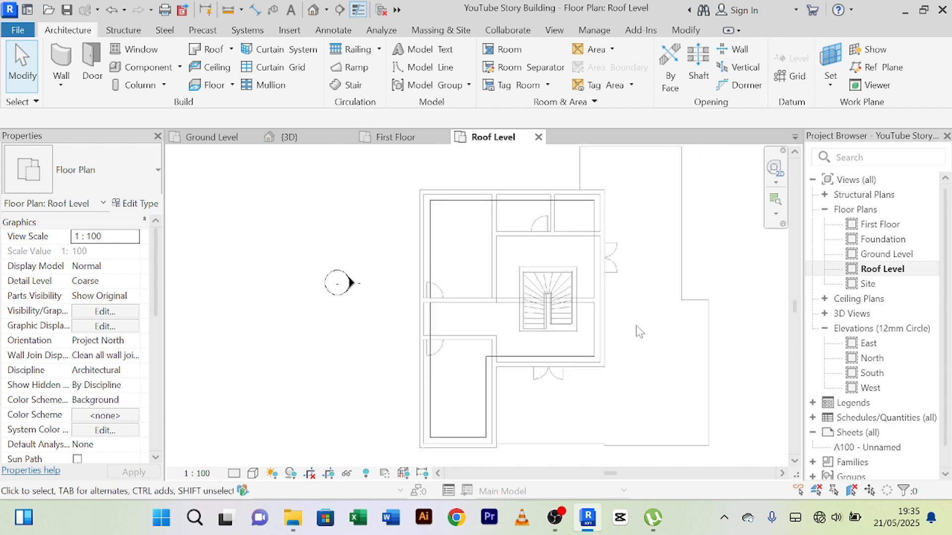
middle_drag(639, 332, 624, 325)
scroll(616, 323, up, 1)
scroll(616, 323, down, 1)
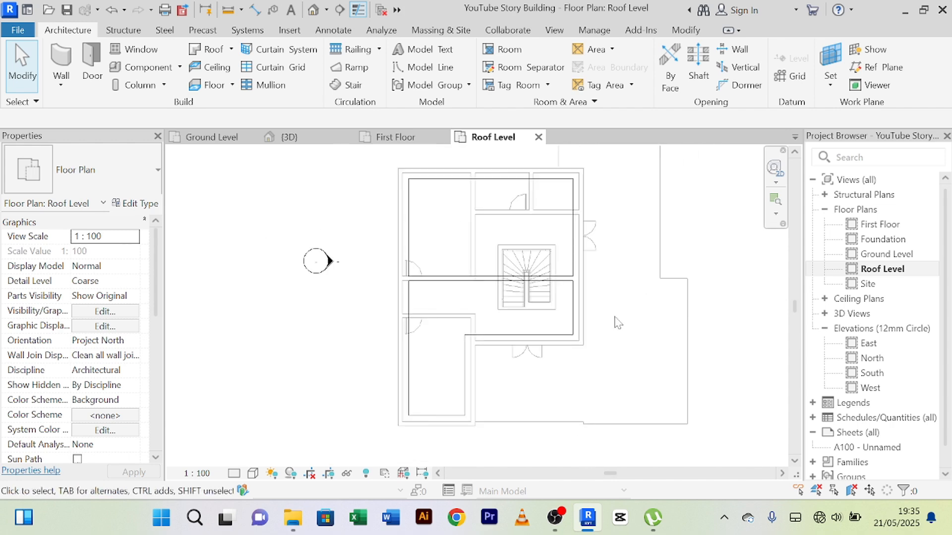
scroll(432, 253, up, 2)
scroll(398, 217, down, 1)
middle_drag(408, 237, 402, 262)
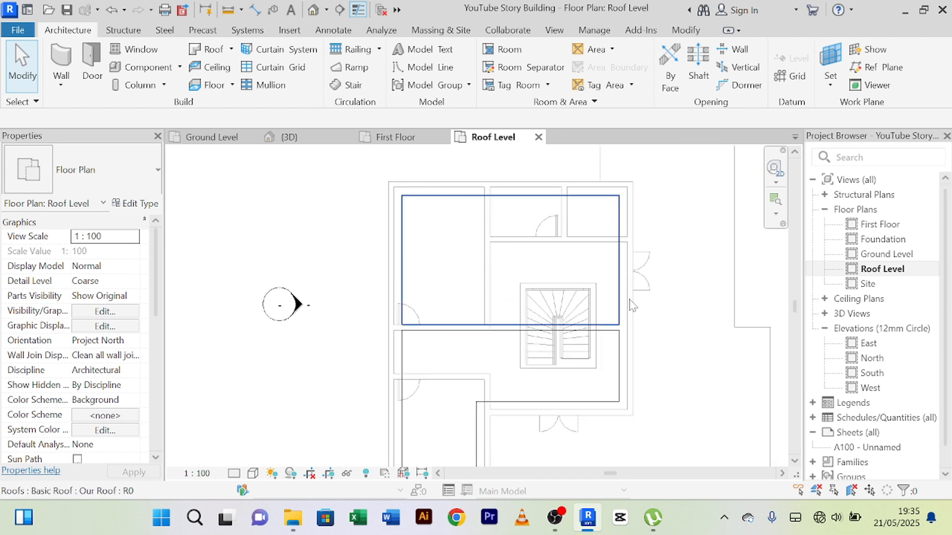
scroll(599, 270, down, 1)
middle_drag(599, 271, 537, 276)
scroll(542, 255, up, 2)
scroll(542, 256, up, 2)
scroll(542, 255, down, 2)
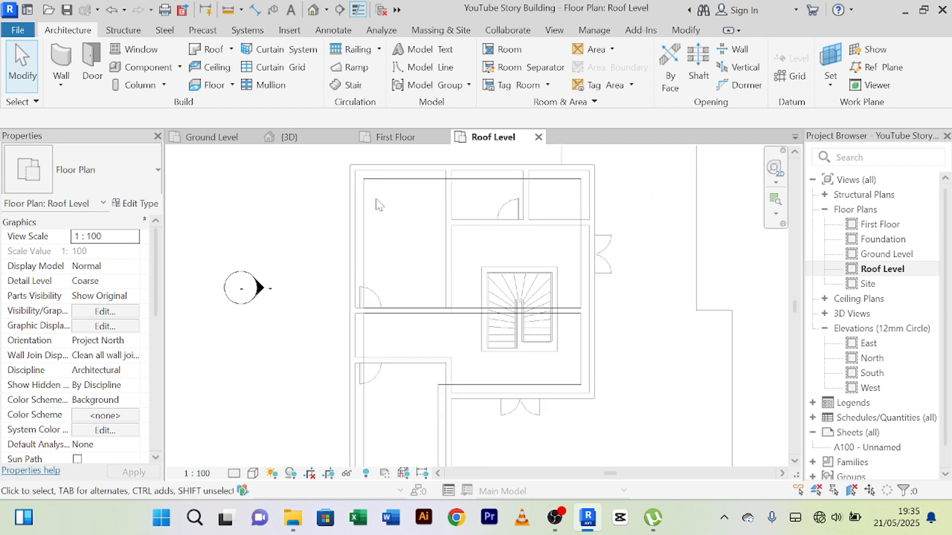
scroll(369, 194, up, 1)
scroll(366, 187, up, 1)
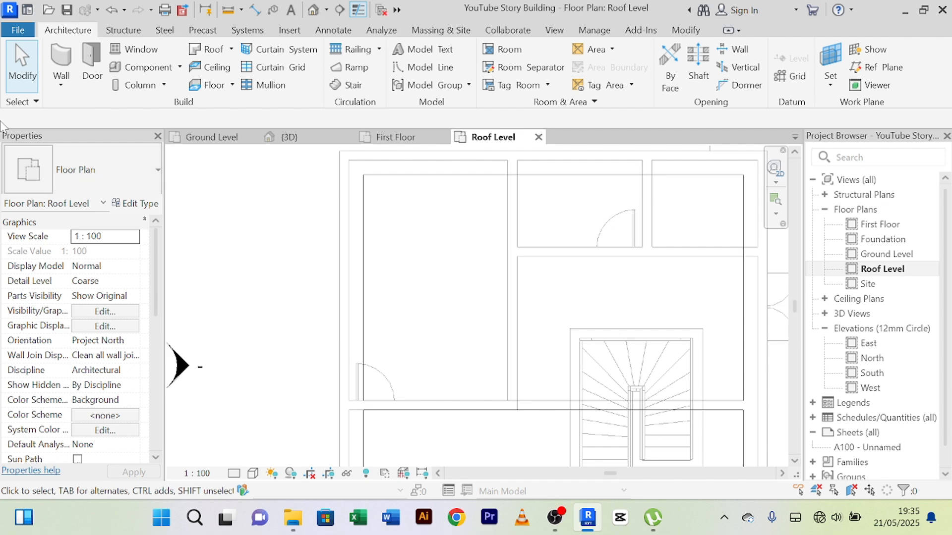
scroll(345, 190, down, 1)
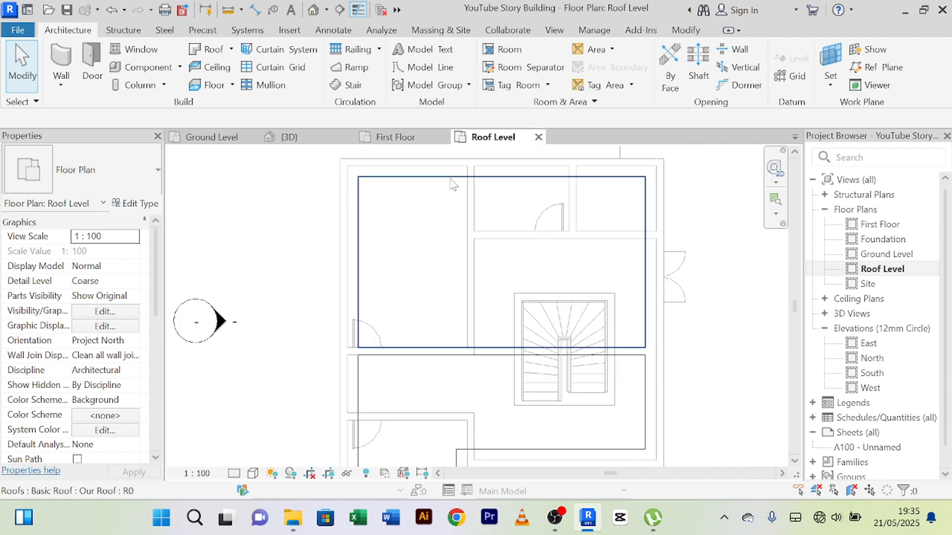
Step: Examine the room layout and outer walls around the stair in the First Floor plan
click(399, 137)
middle_drag(439, 234, 432, 189)
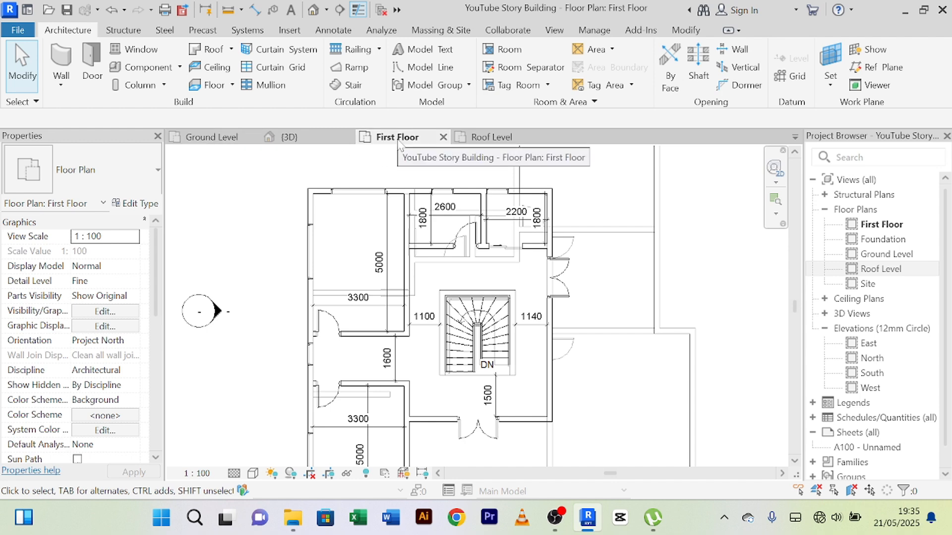
scroll(322, 188, up, 3)
scroll(323, 188, down, 4)
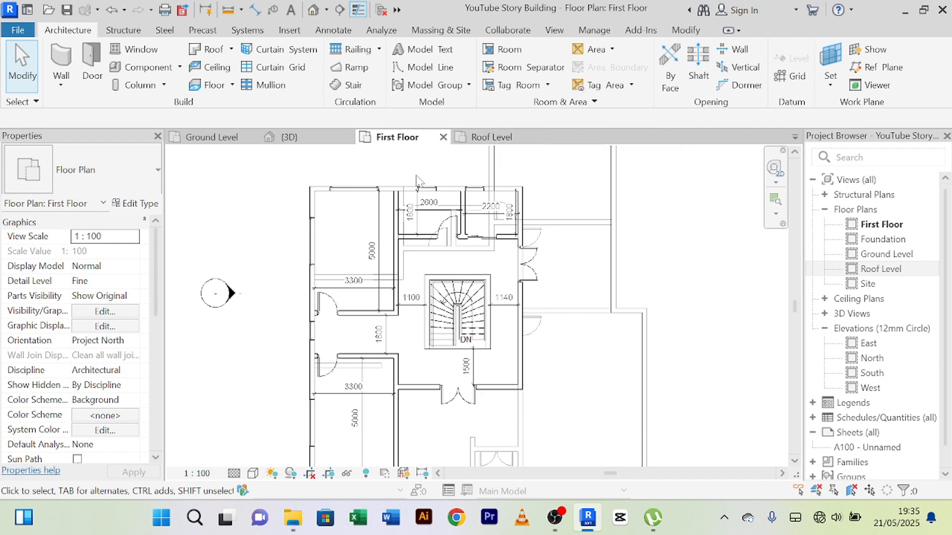
scroll(416, 177, up, 2)
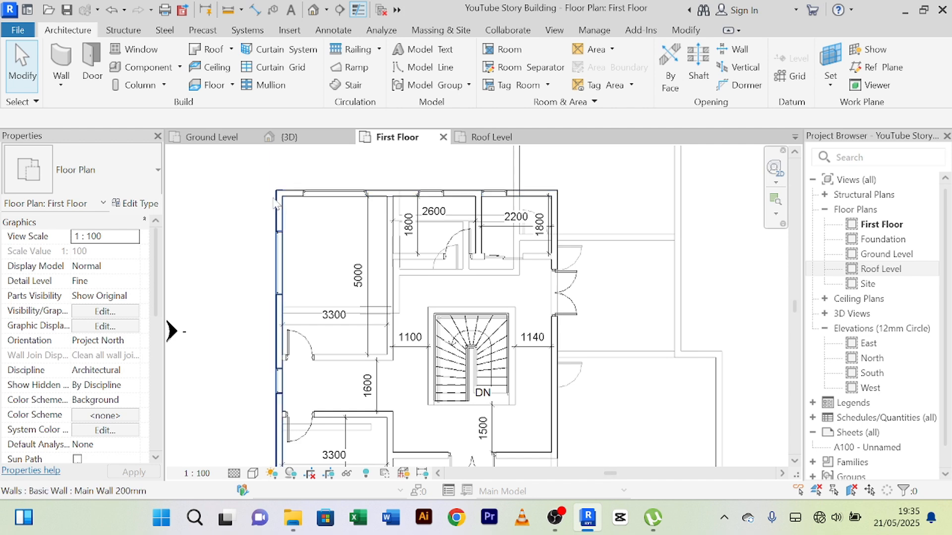
scroll(408, 180, down, 1)
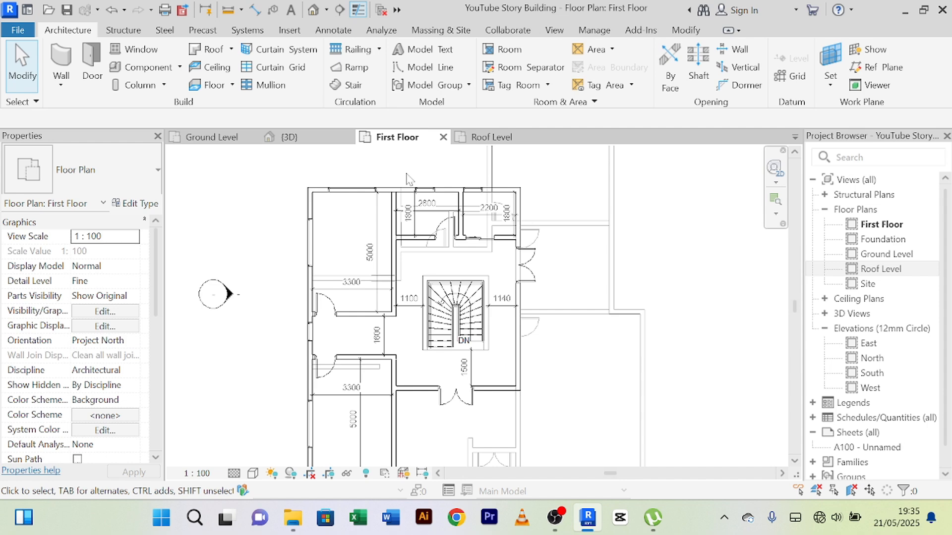
Step: Start an architectural floor in the Roof Level plan and duplicate its type as Top Floor 150mm
click(493, 139)
scroll(382, 230, down, 2)
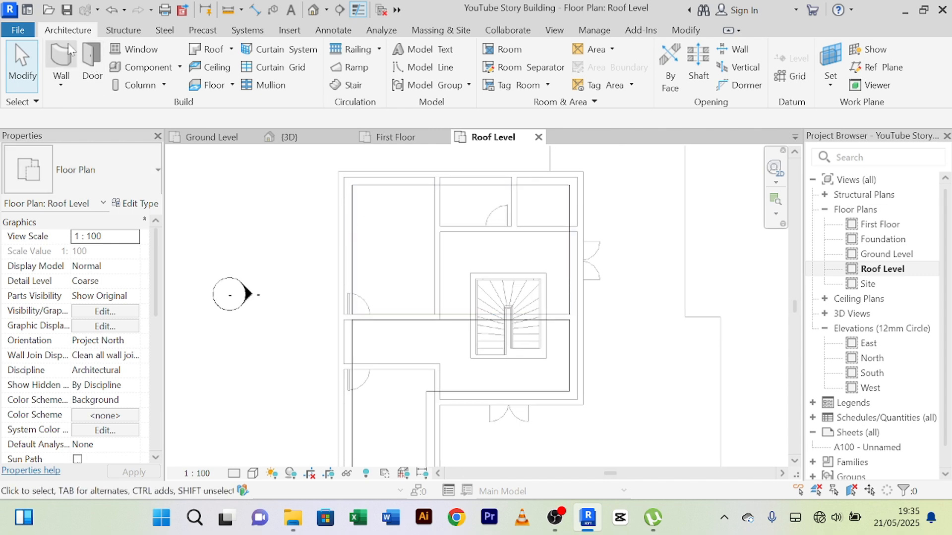
click(62, 59)
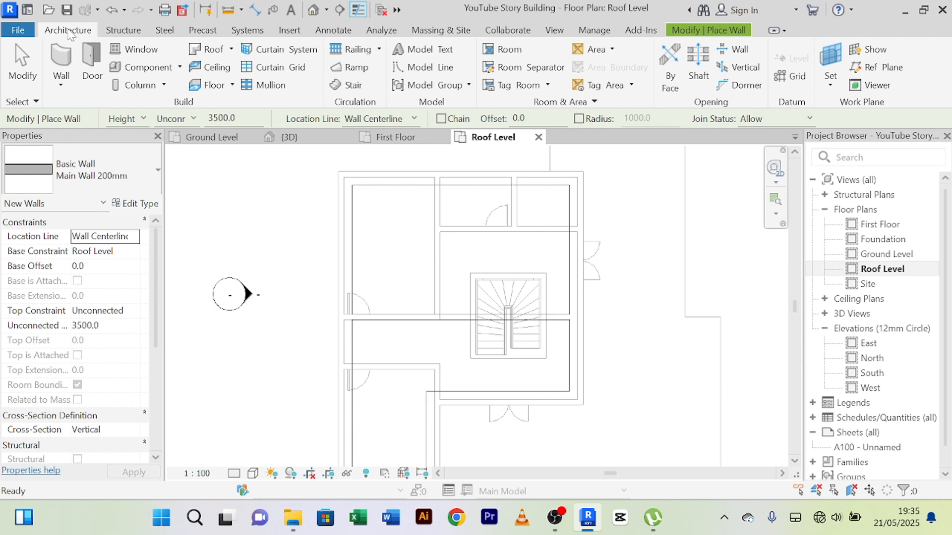
click(231, 85)
click(239, 113)
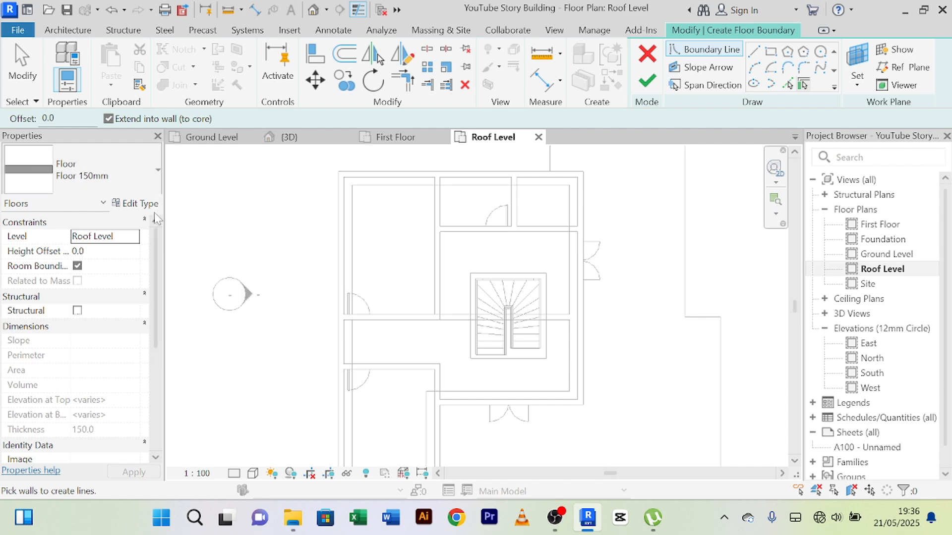
click(138, 204)
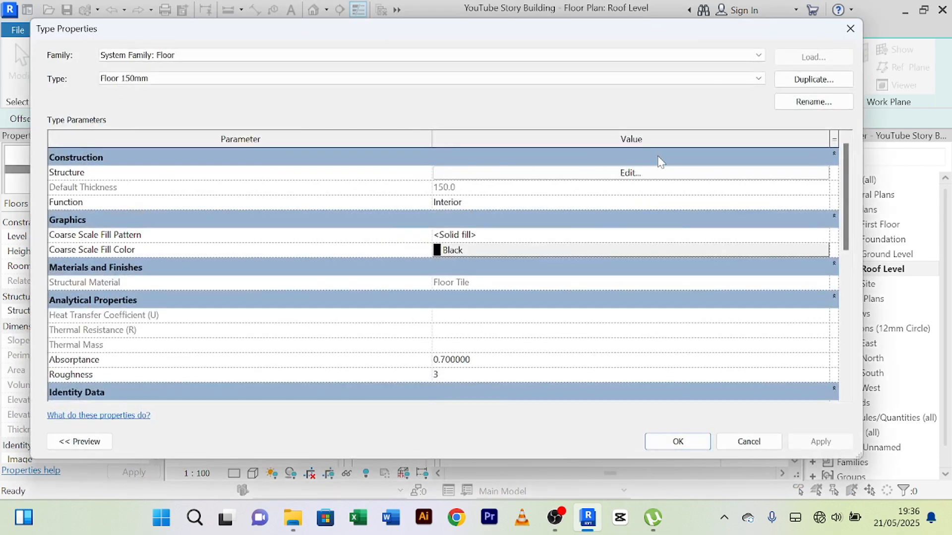
click(793, 81)
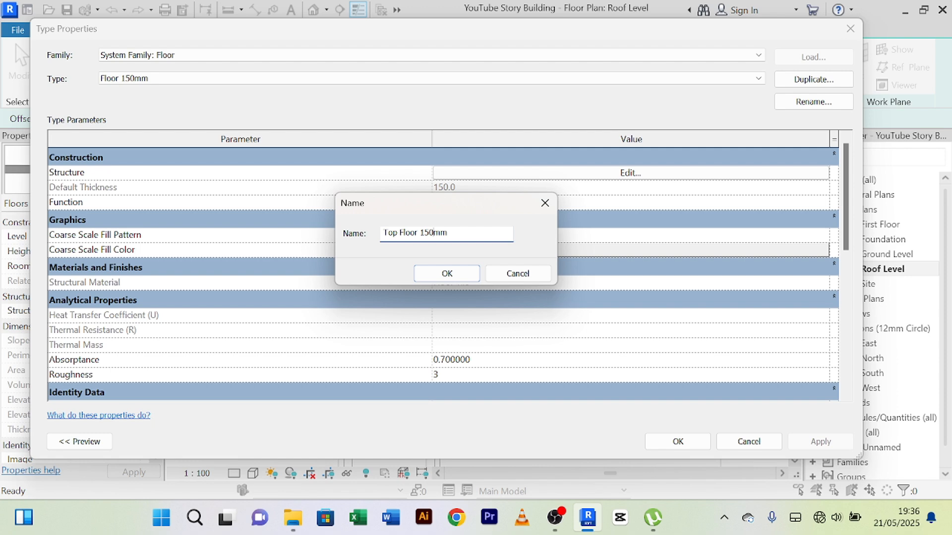
click(438, 274)
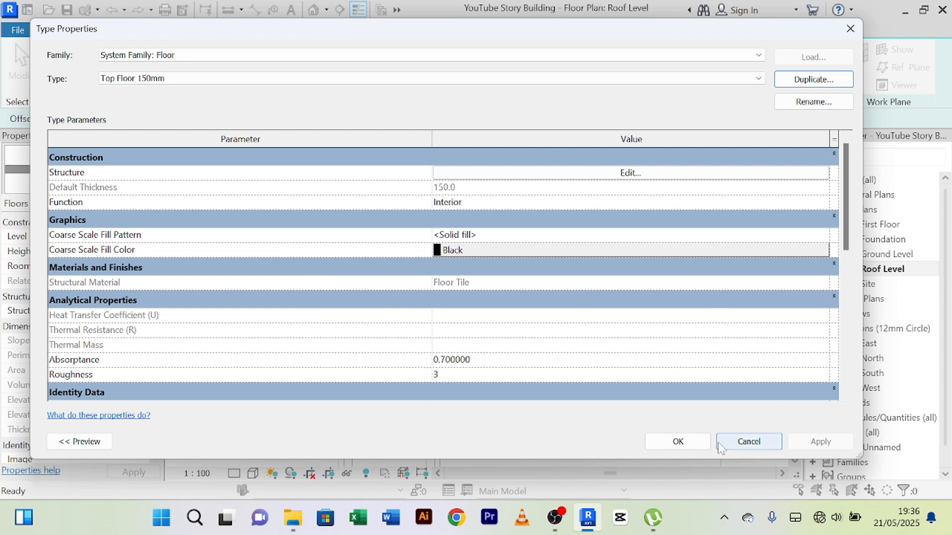
click(678, 443)
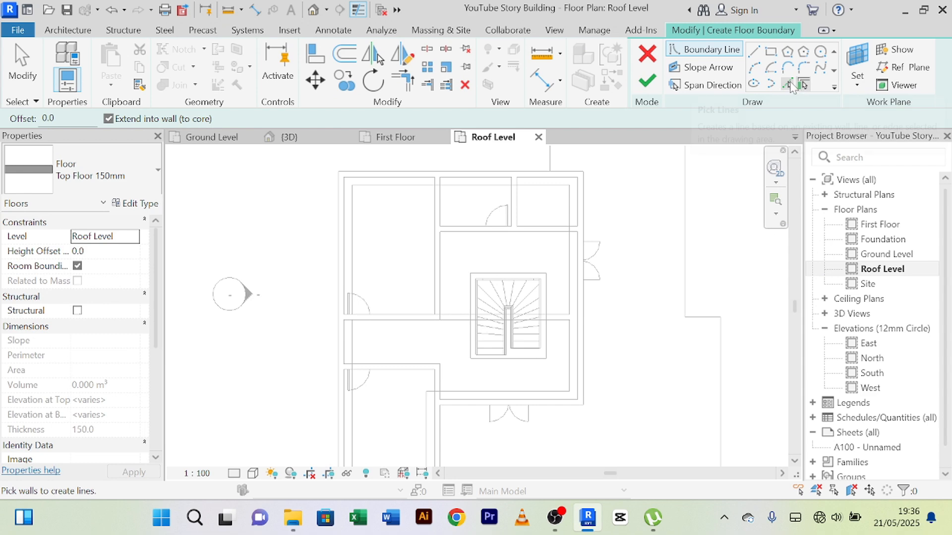
Step: Add floor boundary lines by picking wall lines along the north, west and east outer walls of the upper storey
click(791, 87)
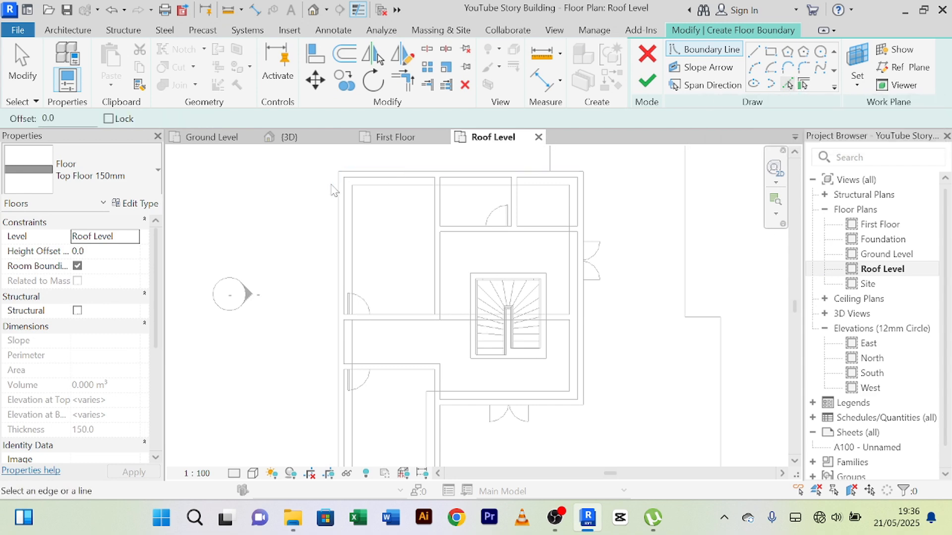
scroll(356, 180, up, 3)
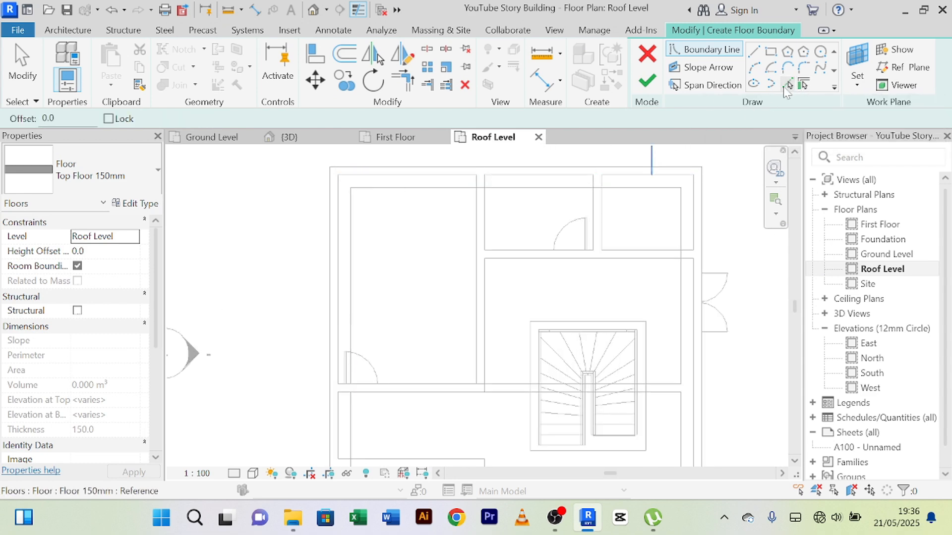
click(391, 173)
click(345, 220)
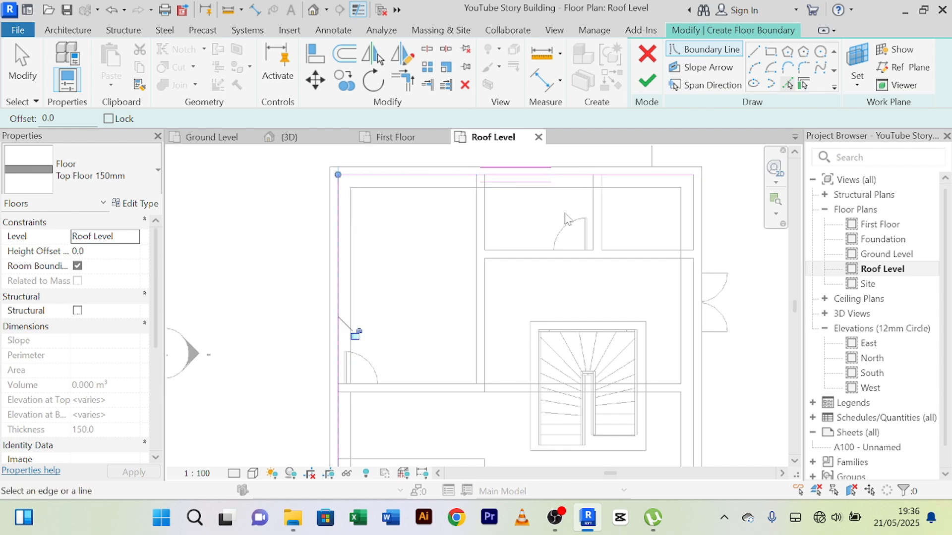
scroll(620, 238, down, 2)
scroll(650, 200, down, 2)
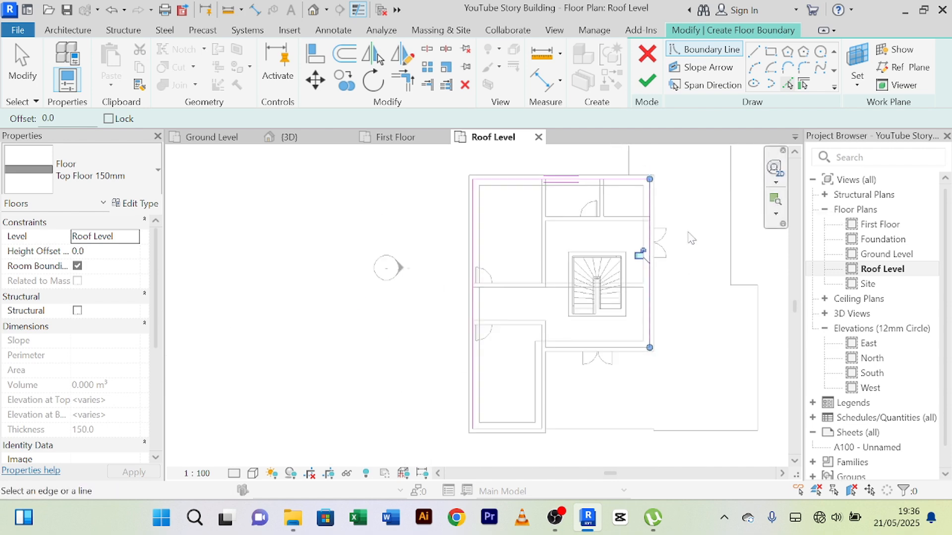
middle_drag(663, 261, 652, 237)
scroll(640, 330, up, 2)
scroll(655, 342, up, 2)
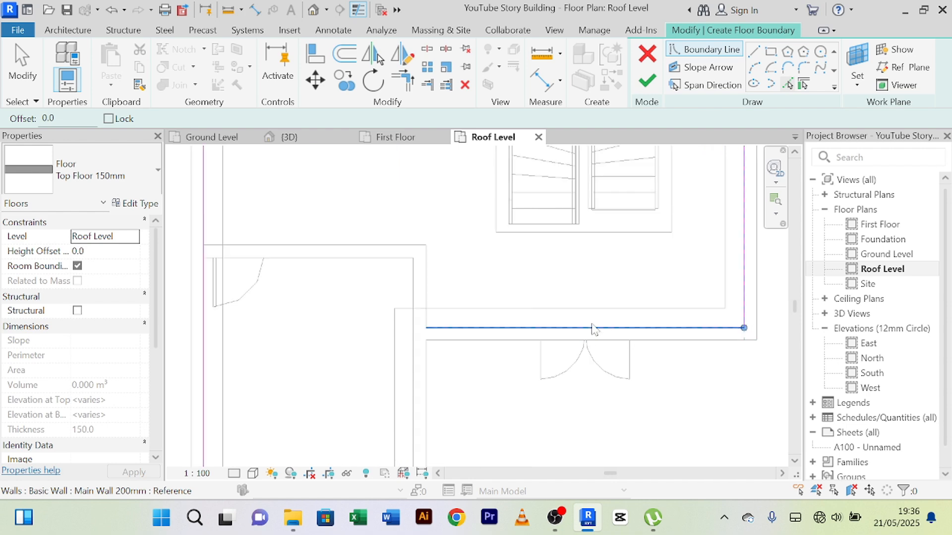
Step: Pick boundary lines along the south double-door wall and along the east and south walls of the projecting southwest room
click(534, 337)
middle_drag(389, 382, 455, 319)
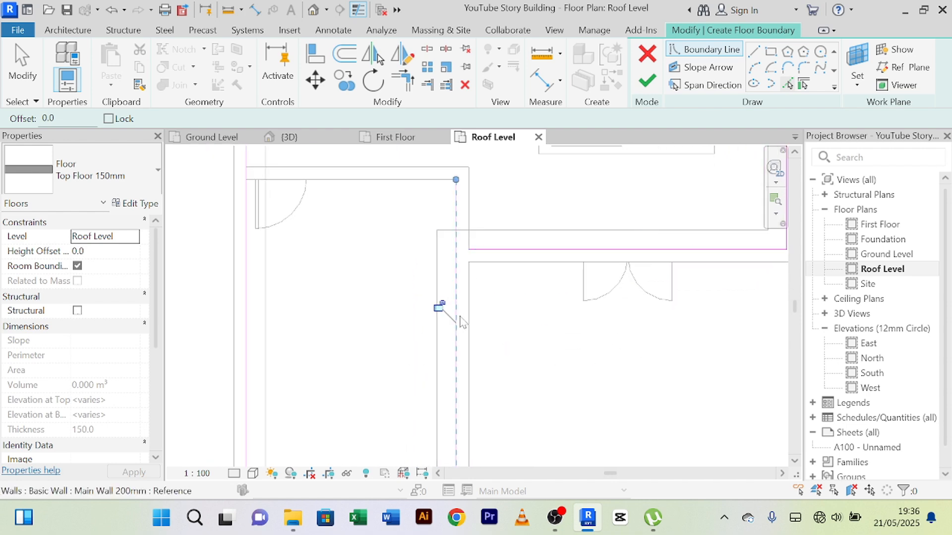
click(462, 323)
scroll(423, 372, down, 2)
scroll(417, 346, up, 3)
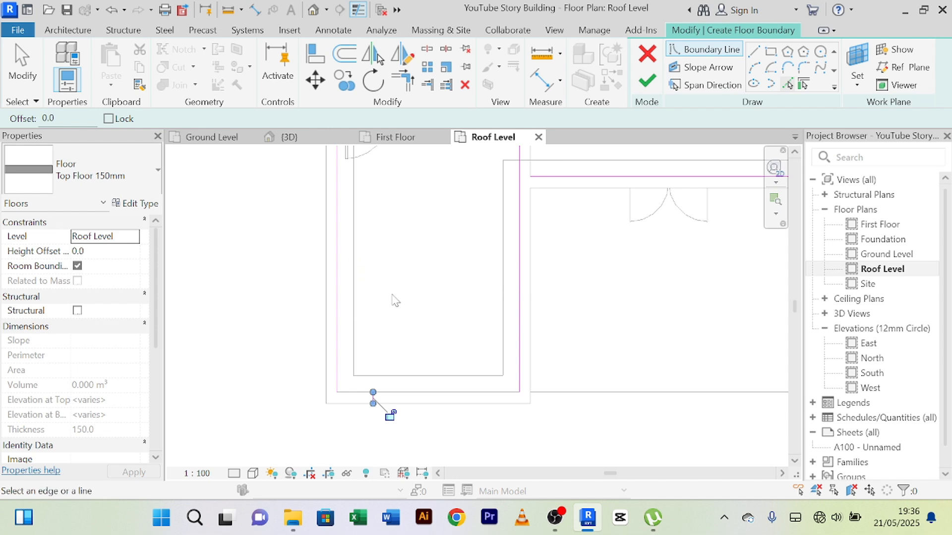
click(440, 396)
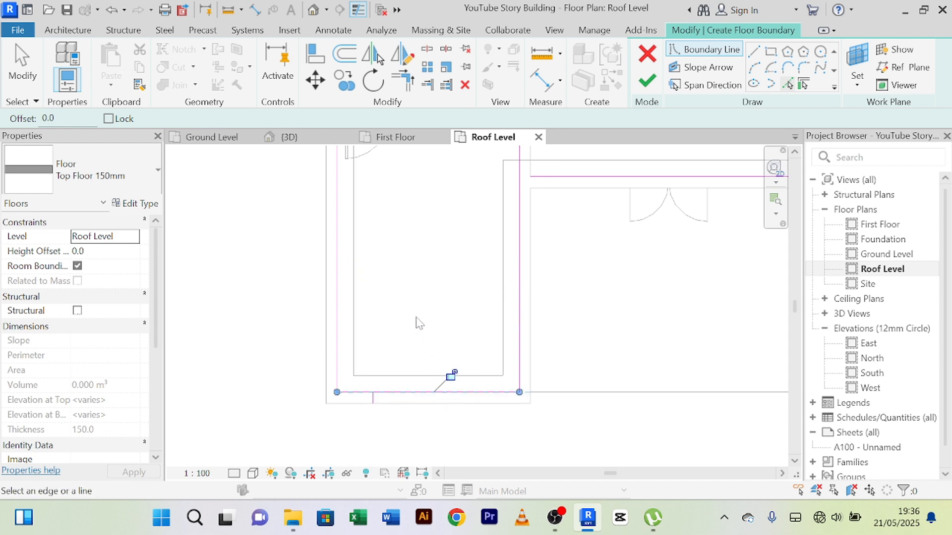
Step: End line picking and delete the stray short line crossing the southwest room's south wall
right_click(271, 201)
click(296, 208)
scroll(367, 339, up, 2)
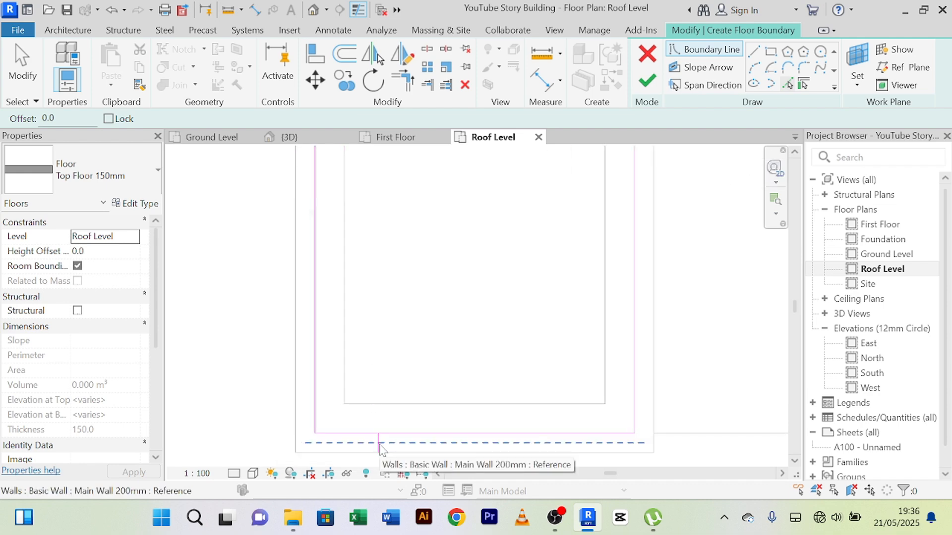
right_click(218, 255)
click(238, 248)
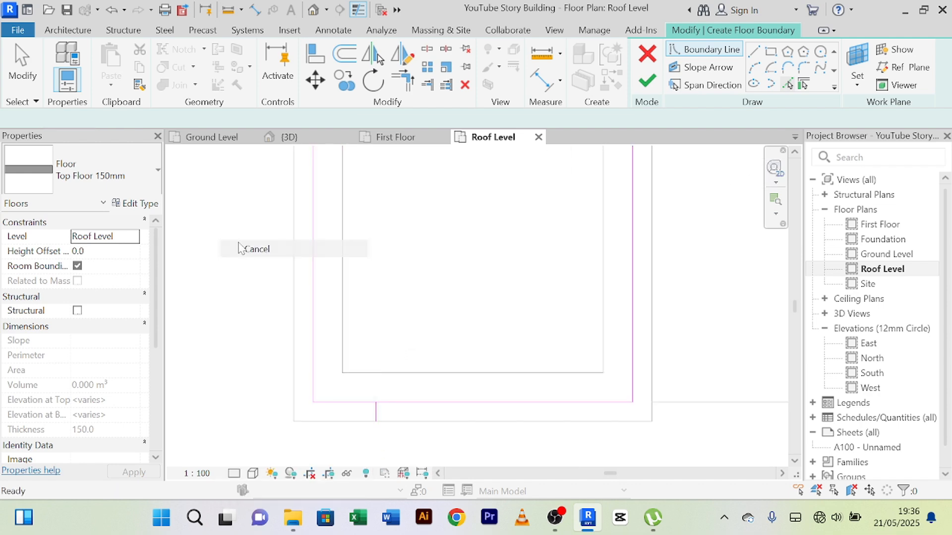
right_click(232, 217)
click(255, 223)
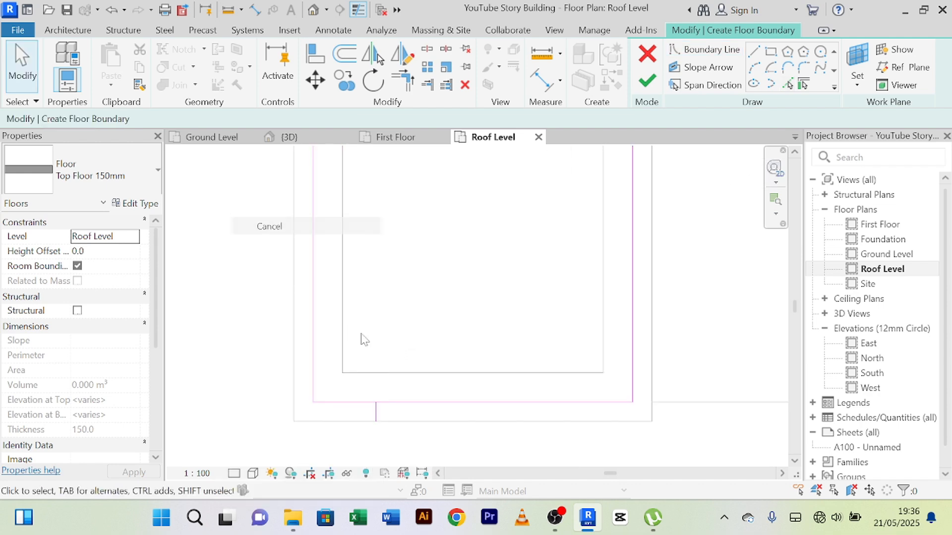
click(375, 415)
key(Delete)
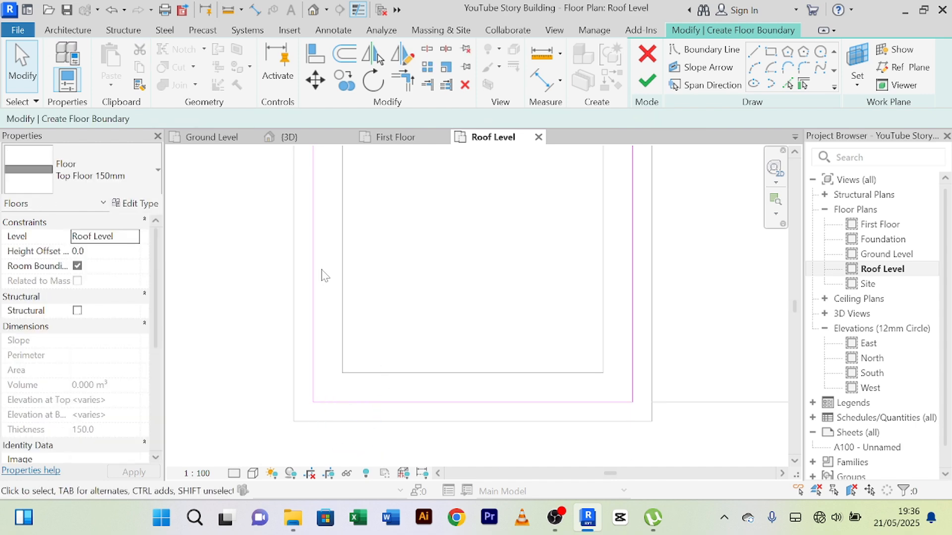
Step: Trim the double-door wall's boundary line and the southwest room's east line to meet at the building's inner corner
scroll(323, 276, down, 3)
middle_drag(409, 283, 344, 385)
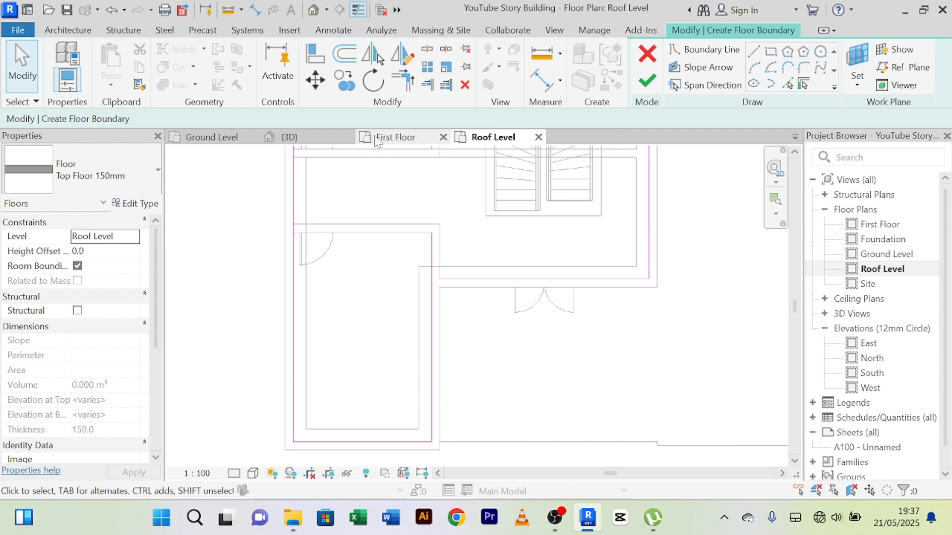
click(406, 85)
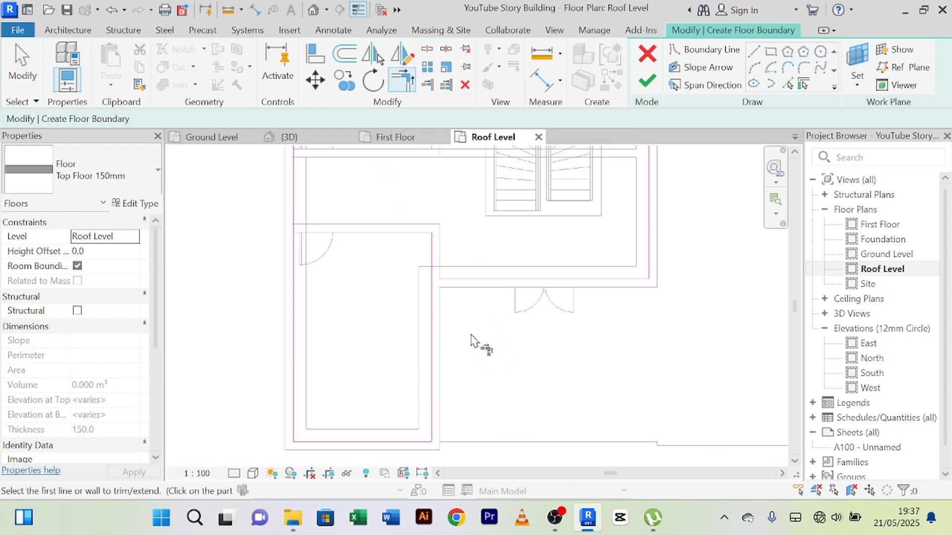
scroll(472, 344, up, 2)
click(418, 277)
click(450, 255)
scroll(496, 277, down, 3)
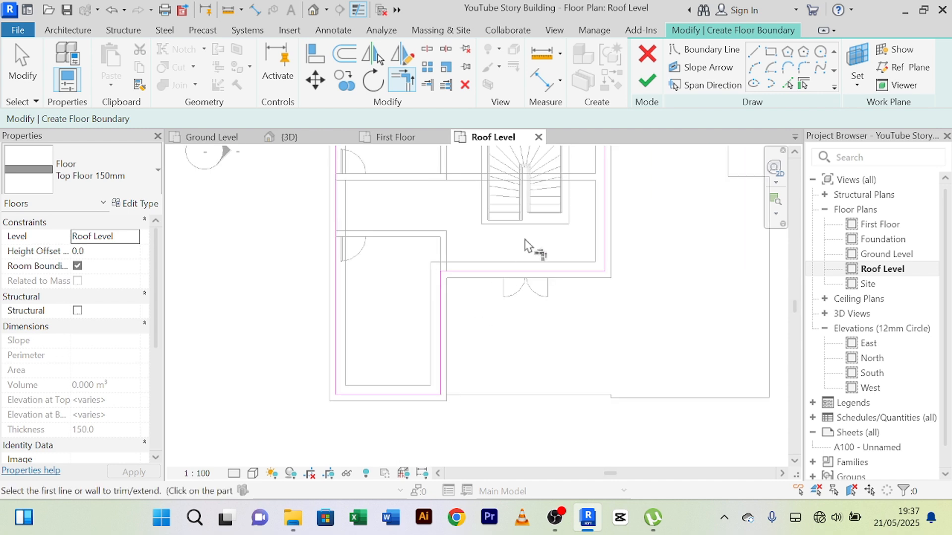
Step: Check the boundary around the whole outline and finish the sketch to create the Top Floor 150mm slab at Roof Level
middle_drag(531, 248, 420, 240)
scroll(378, 350, up, 5)
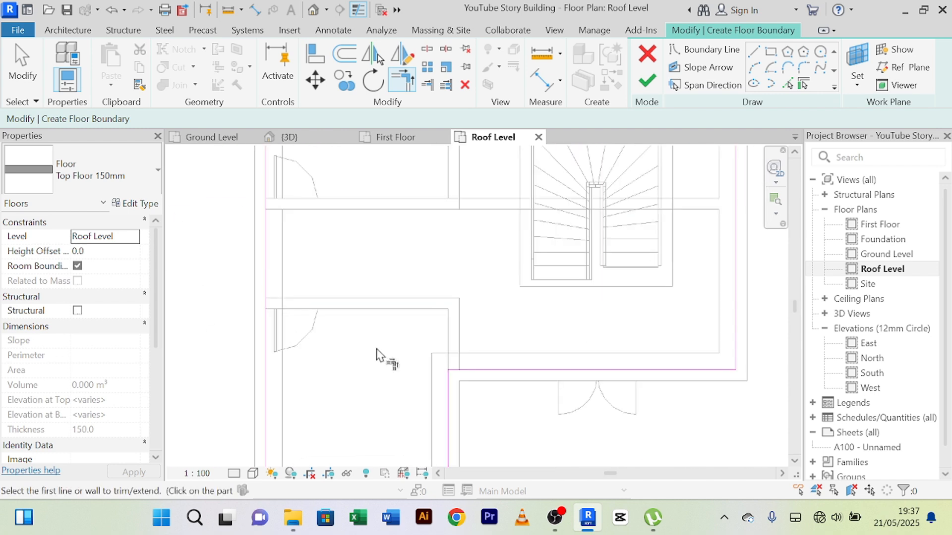
scroll(379, 351, down, 3)
middle_drag(396, 340, 420, 267)
scroll(392, 312, down, 1)
middle_drag(464, 247, 498, 258)
scroll(499, 259, up, 2)
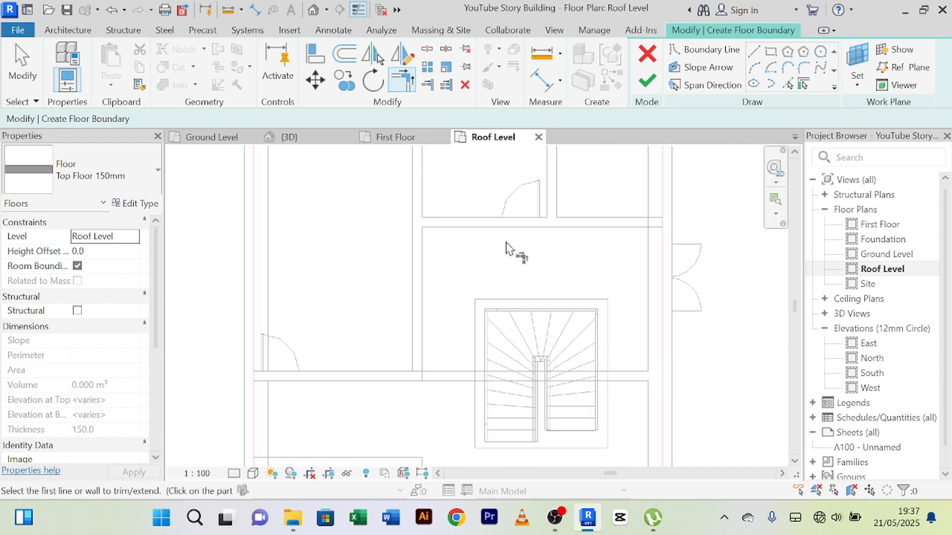
scroll(600, 167, down, 3)
click(647, 82)
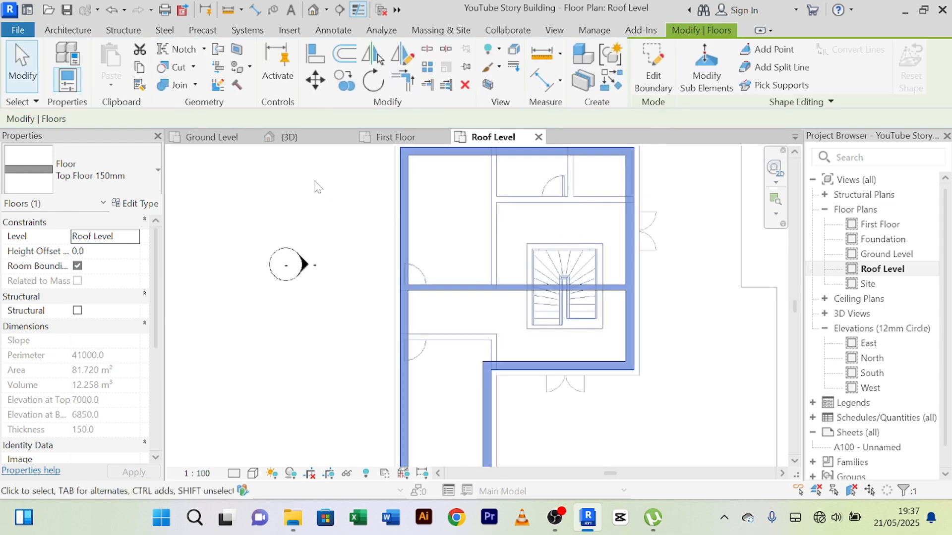
Step: Inspect the new top floor beneath the two roofs in the 3D view, and deselect the floor
click(310, 136)
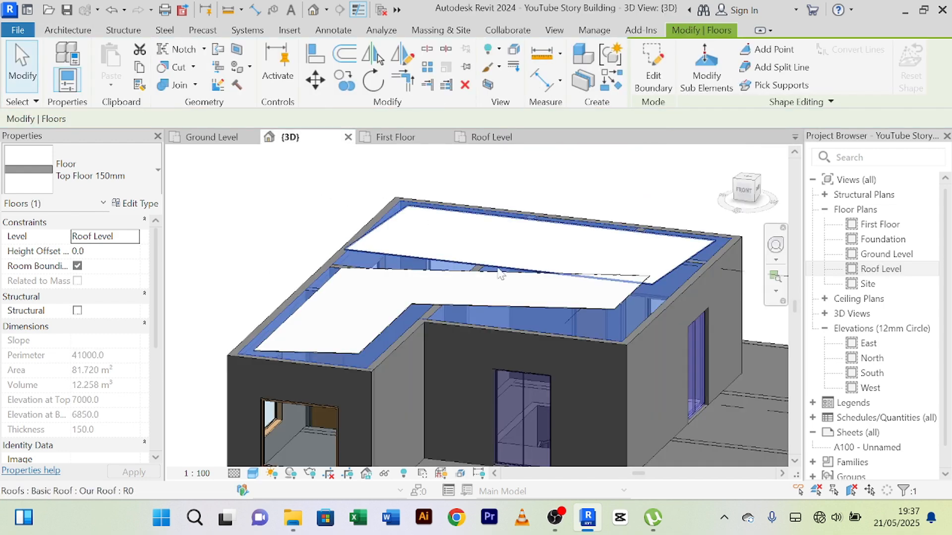
click(318, 210)
scroll(318, 210, up, 3)
scroll(312, 226, down, 4)
middle_drag(313, 233, 429, 270)
scroll(341, 256, up, 4)
scroll(377, 291, down, 5)
shift+middle_drag(376, 291, 322, 251)
scroll(613, 293, up, 3)
scroll(611, 294, up, 2)
scroll(607, 284, down, 4)
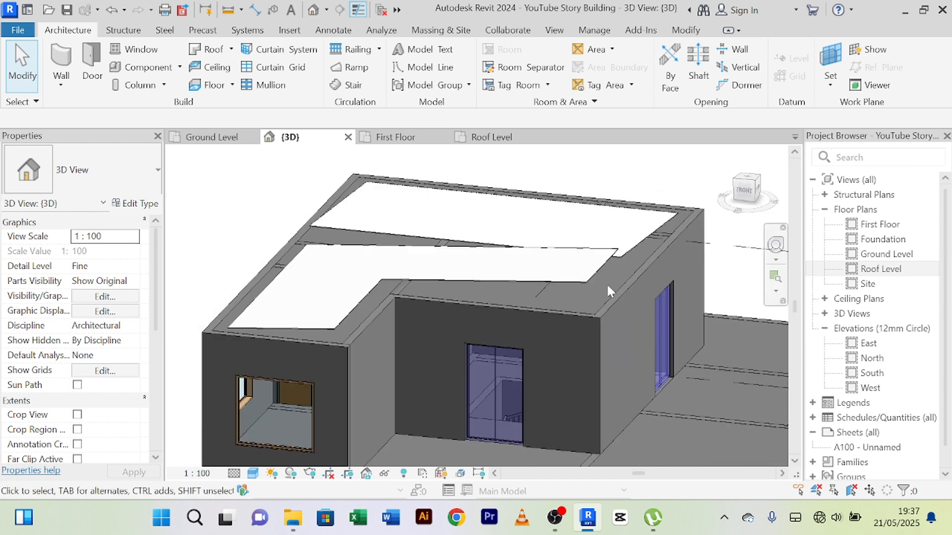
Step: Examine both roofs' edges against the outer walls and the top floor in 3D from the right, front and above
shift+middle_drag(585, 286, 620, 297)
scroll(448, 278, up, 5)
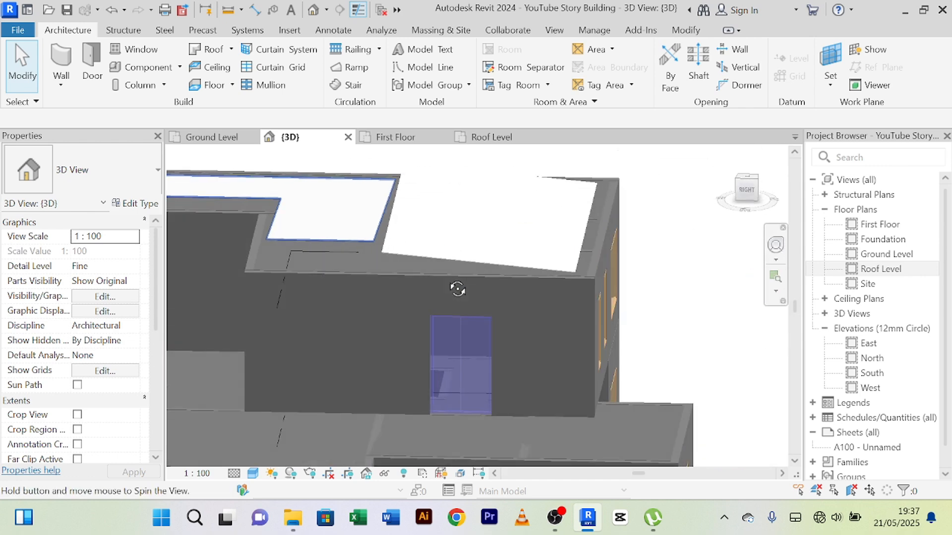
shift+middle_drag(447, 274, 655, 278)
scroll(390, 308, up, 3)
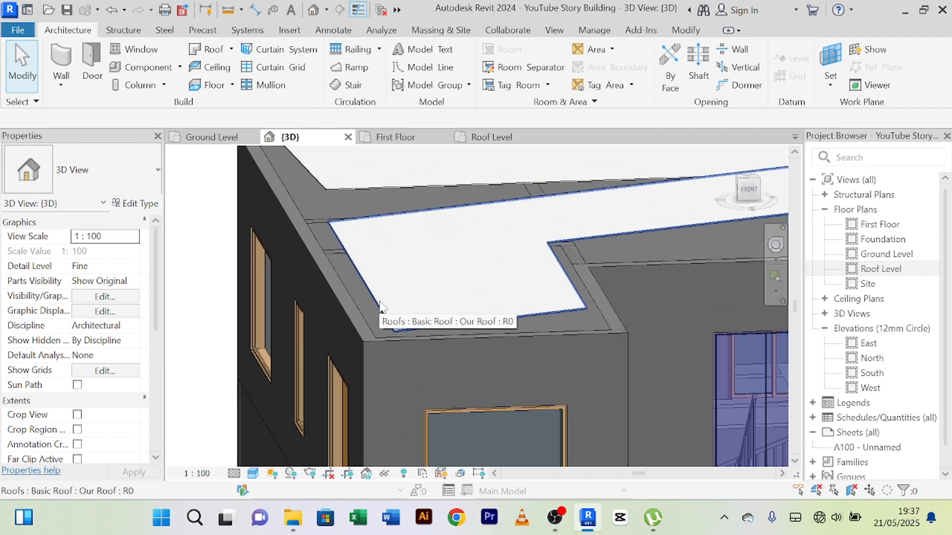
shift+middle_drag(379, 305, 409, 344)
scroll(341, 277, down, 3)
scroll(430, 302, down, 1)
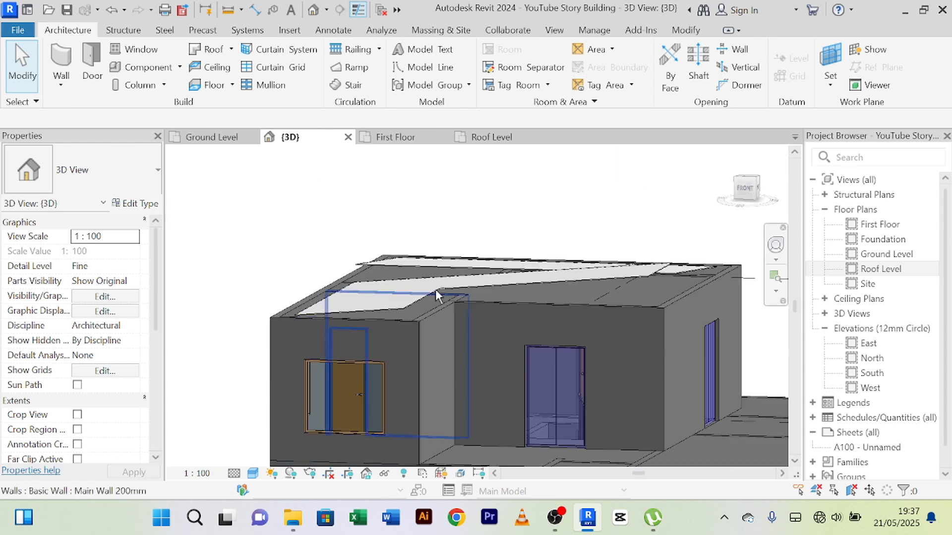
shift+middle_drag(435, 293, 427, 359)
scroll(421, 322, up, 4)
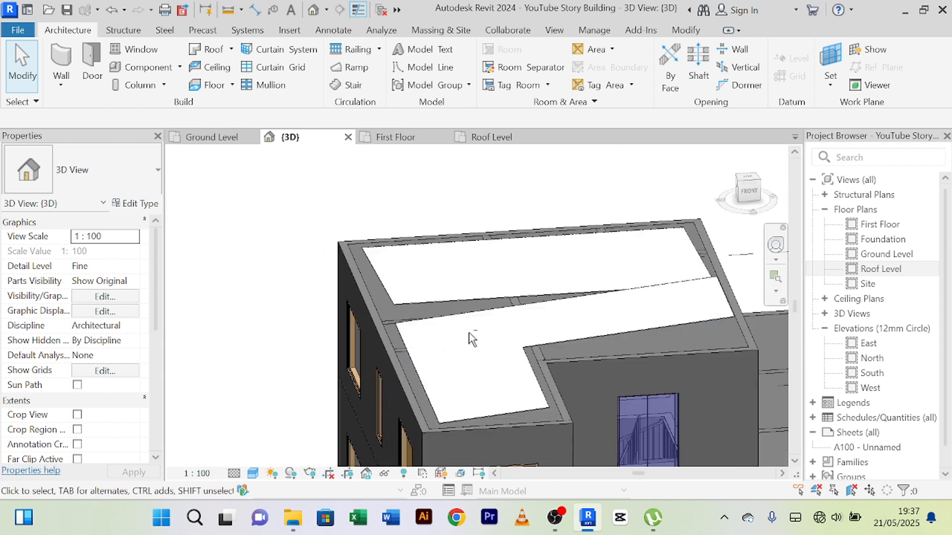
scroll(420, 318, down, 4)
shift+middle_drag(423, 305, 379, 317)
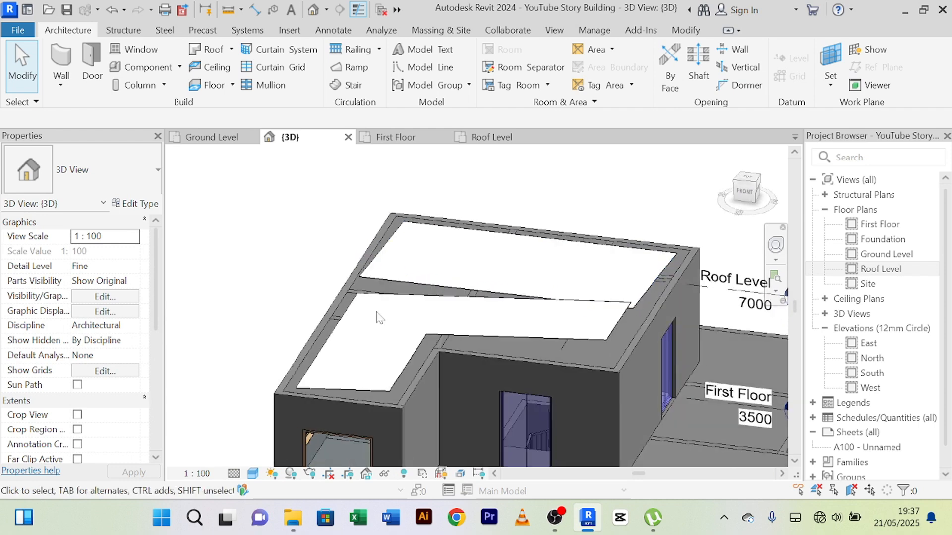
Step: Open the Roof Level floor plan and examine the two roofs' outlines against the walls beneath
click(492, 138)
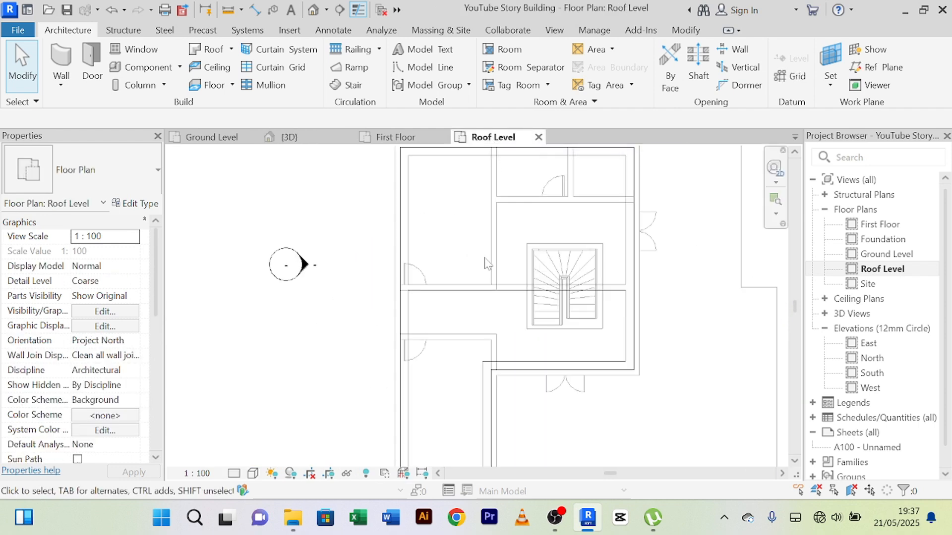
scroll(485, 263, down, 3)
scroll(471, 296, up, 5)
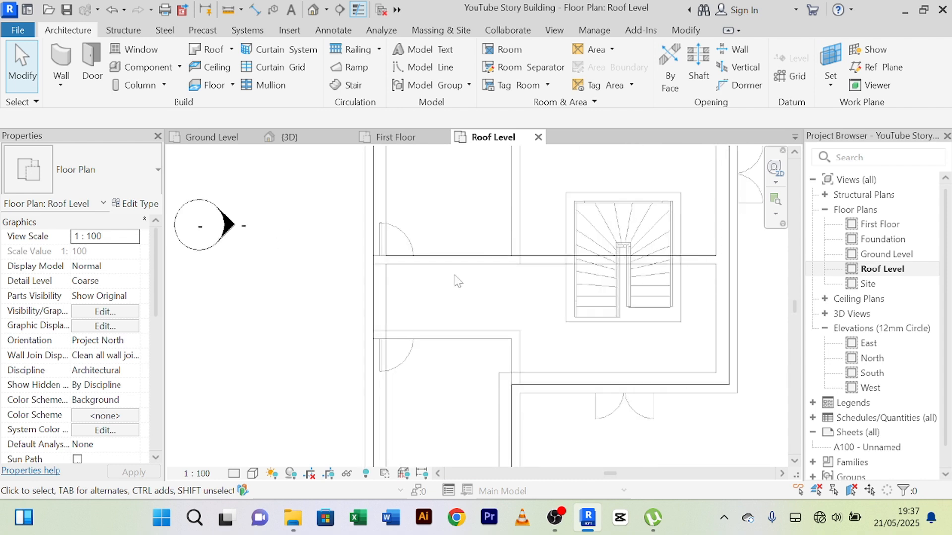
scroll(455, 279, down, 1)
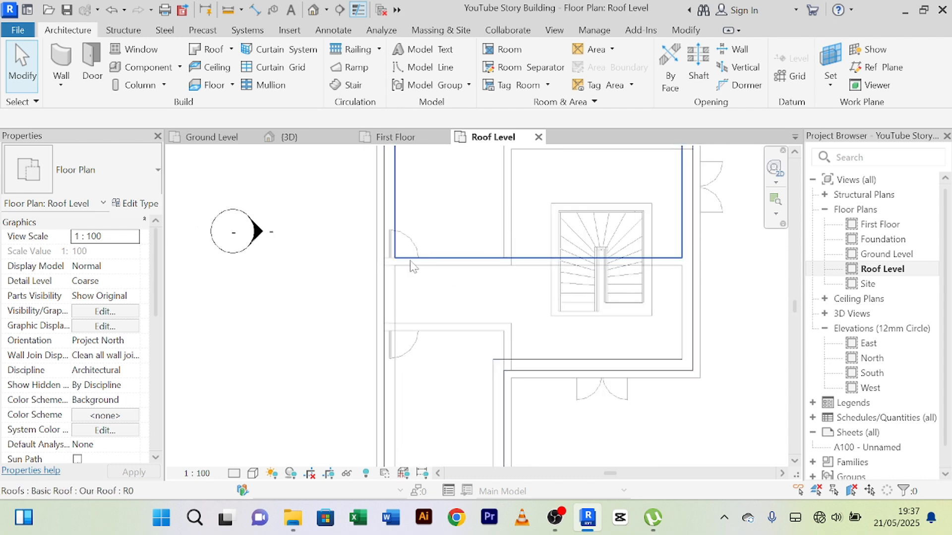
scroll(652, 272, down, 1)
middle_drag(555, 256, 449, 342)
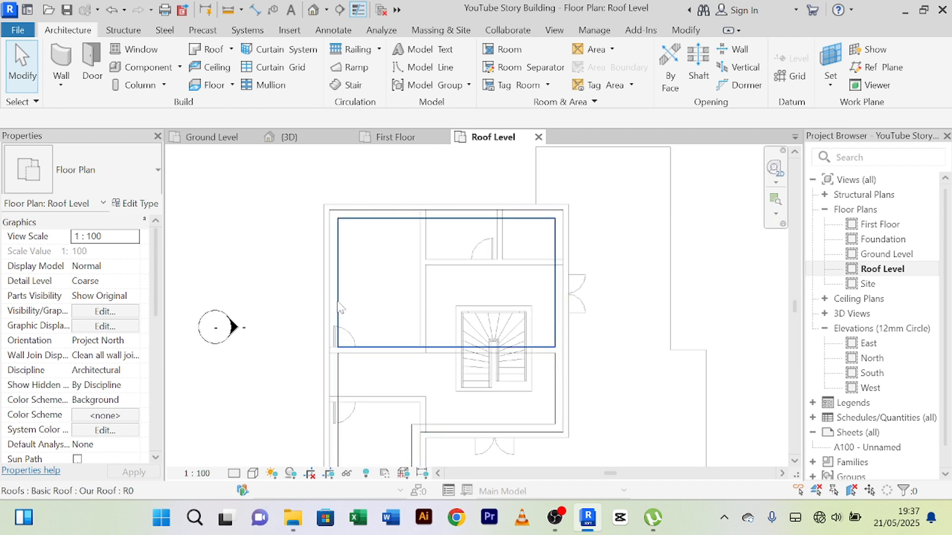
middle_drag(332, 289, 331, 262)
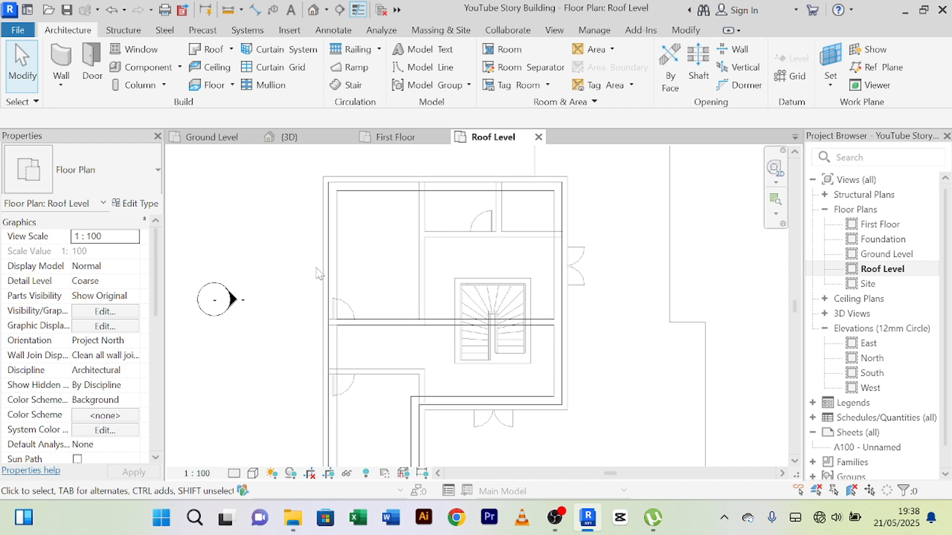
Step: Draw an architectural Main Wall 200mm at Roof Level along the west outer wall, from the northwest corner to the corridor's north wall
click(62, 87)
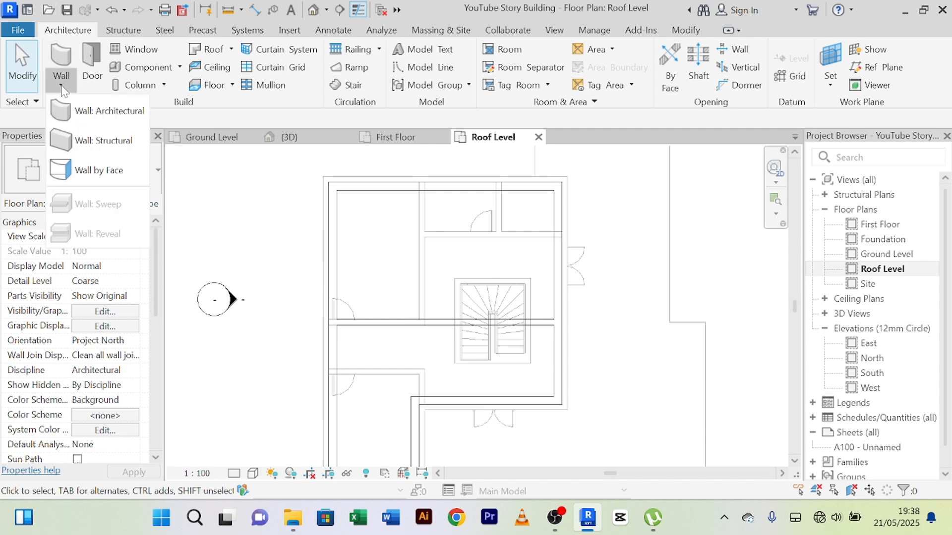
click(82, 113)
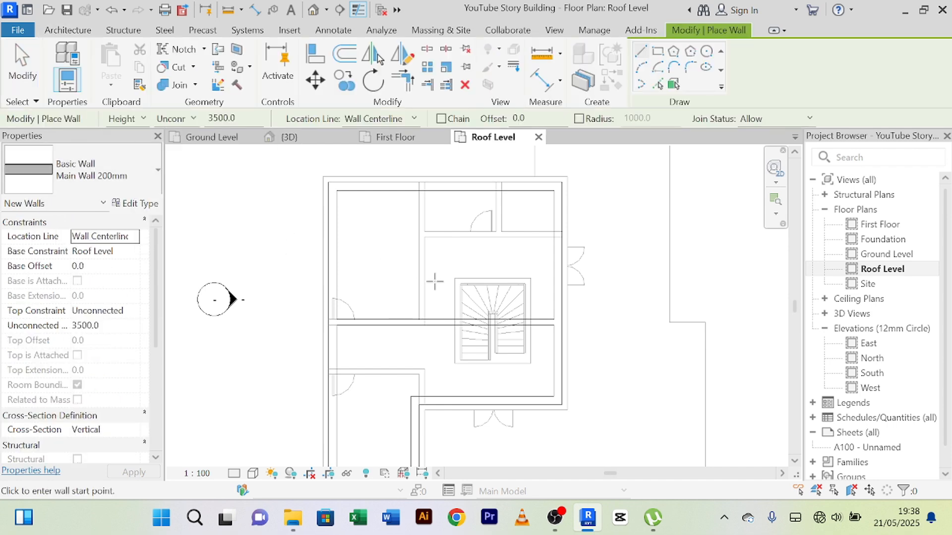
scroll(330, 187, up, 5)
middle_drag(339, 198, 362, 325)
scroll(346, 298, up, 3)
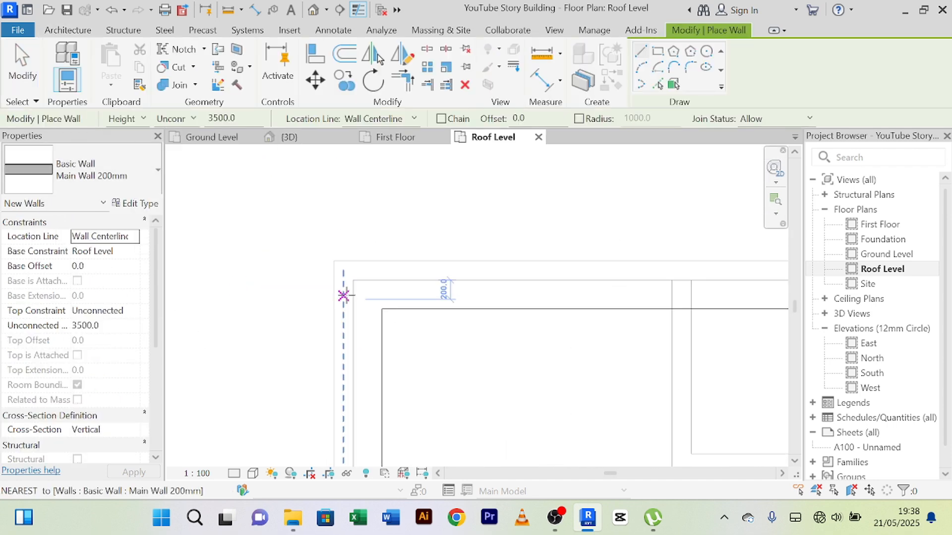
scroll(345, 271, up, 2)
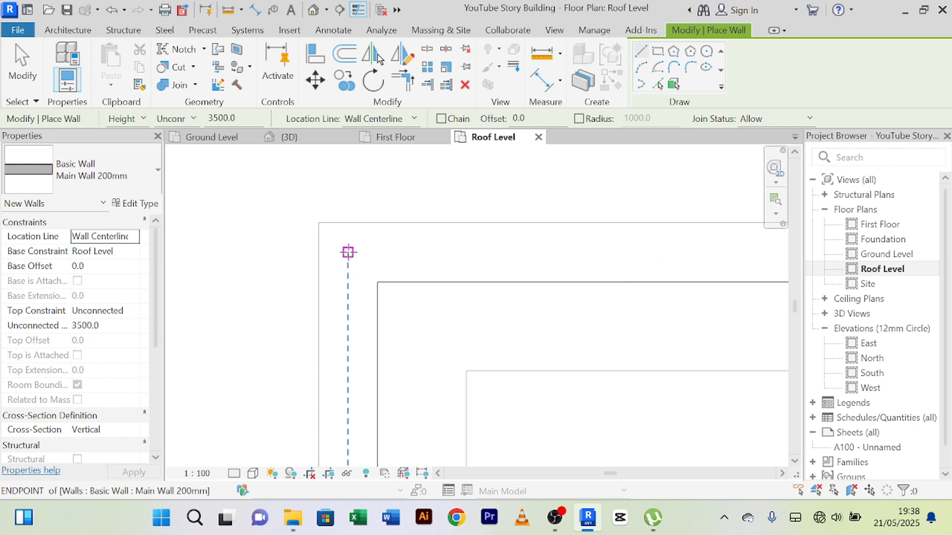
click(348, 253)
scroll(348, 253, down, 5)
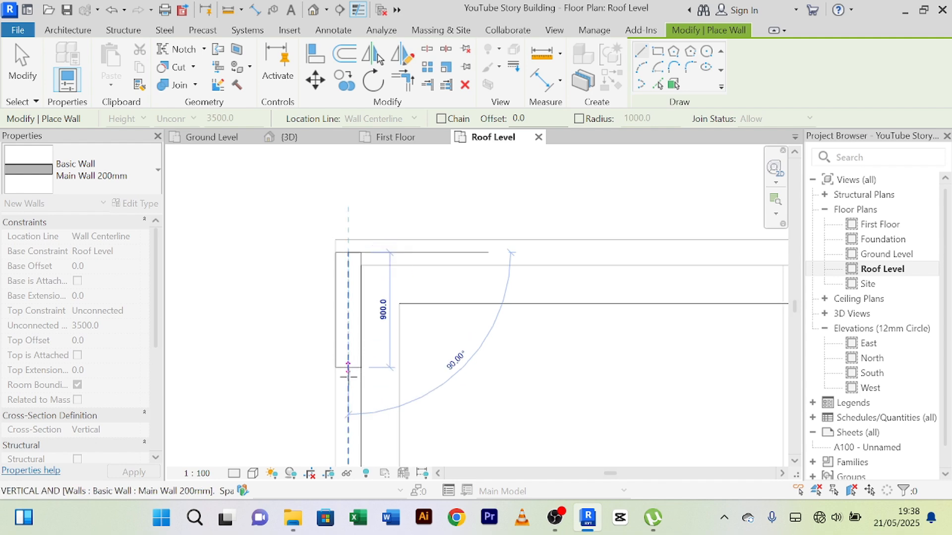
middle_drag(350, 382, 342, 163)
middle_drag(344, 415, 364, 192)
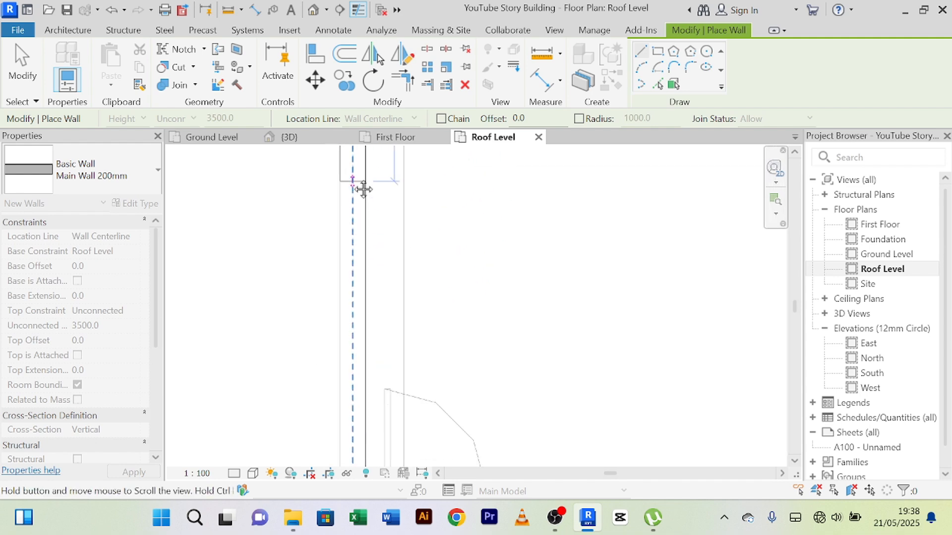
middle_drag(352, 399, 354, 171)
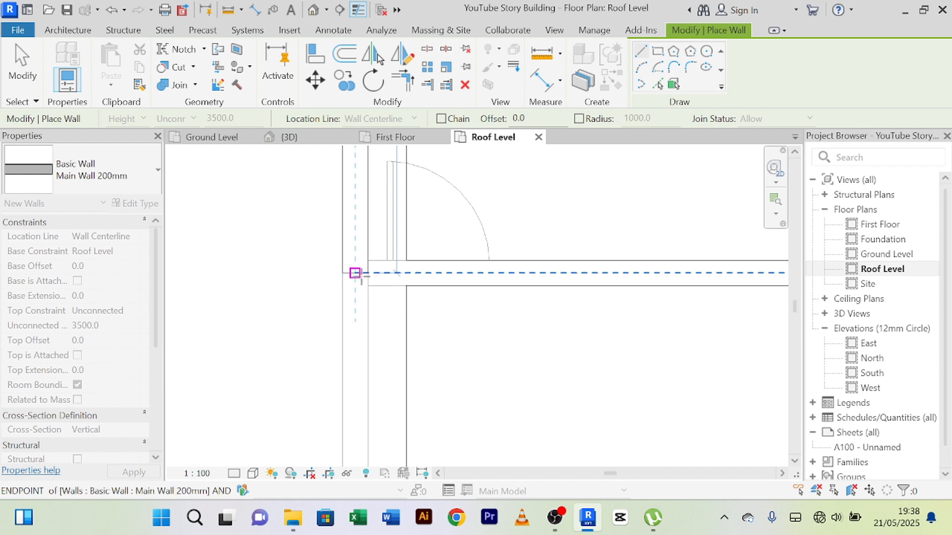
click(355, 273)
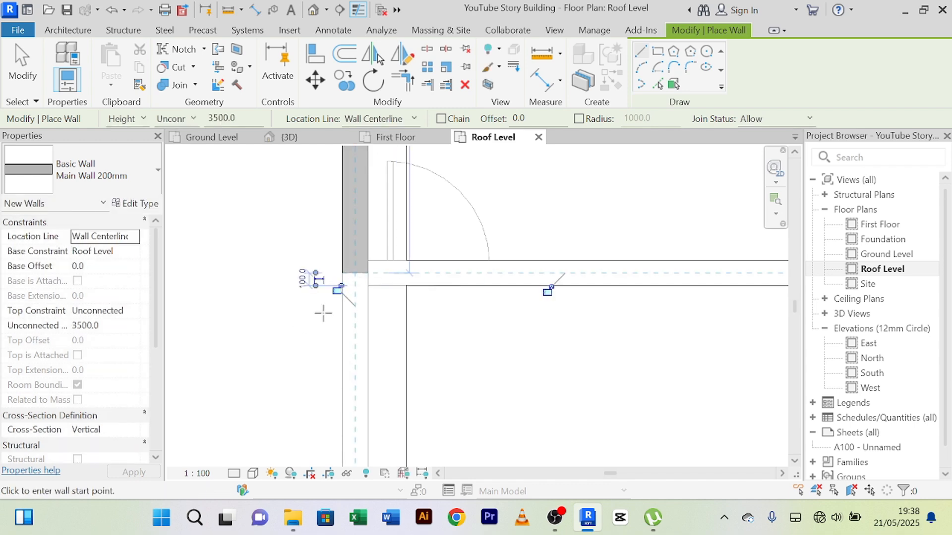
Step: Draw a Main Wall 200mm from the west wall's south end across the stairs to the east outer wall's centreline
scroll(337, 292, up, 1)
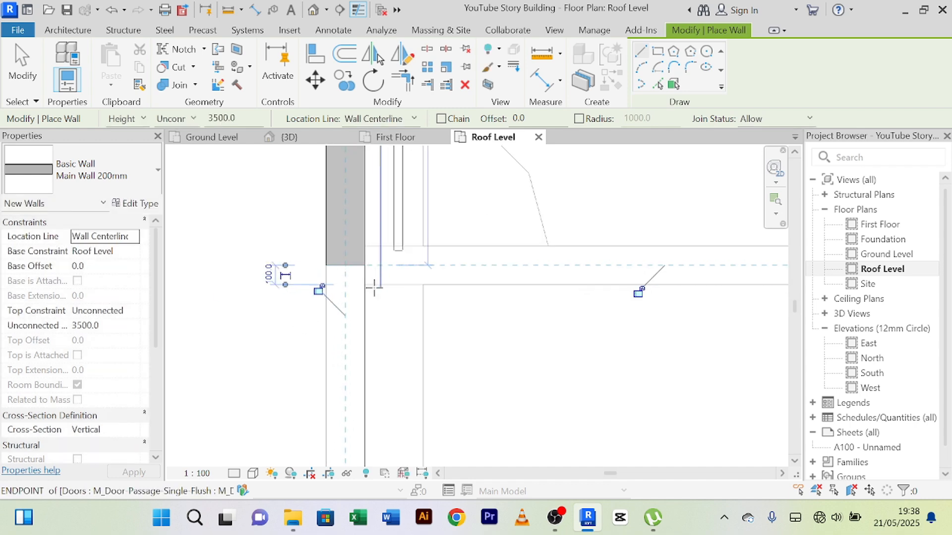
click(345, 265)
scroll(744, 263, down, 1)
middle_drag(743, 264, 189, 268)
scroll(521, 264, down, 2)
scroll(577, 268, down, 2)
middle_drag(578, 272, 474, 261)
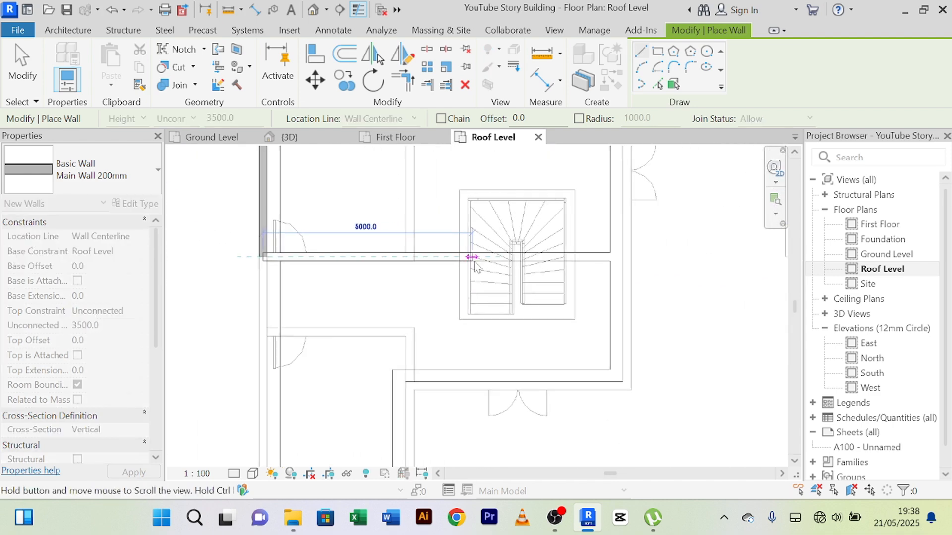
scroll(595, 255, up, 3)
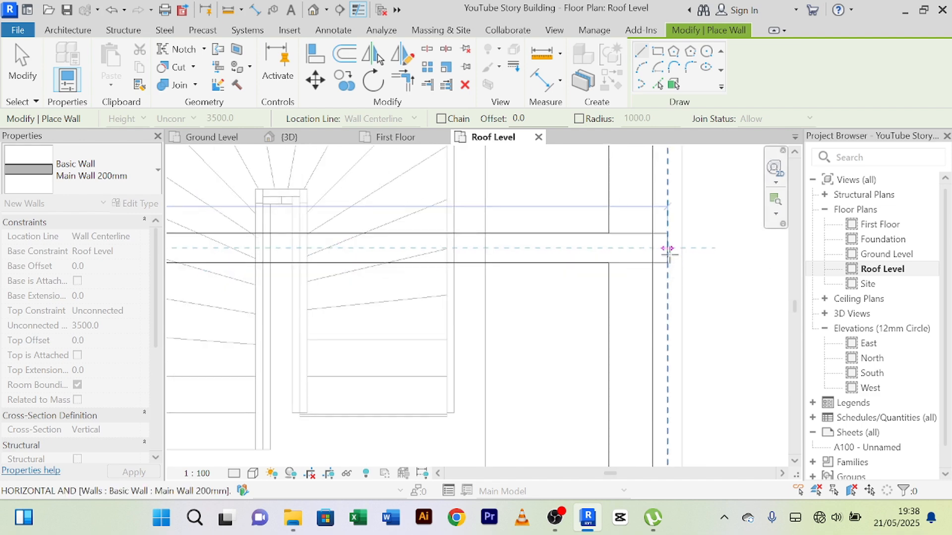
click(667, 248)
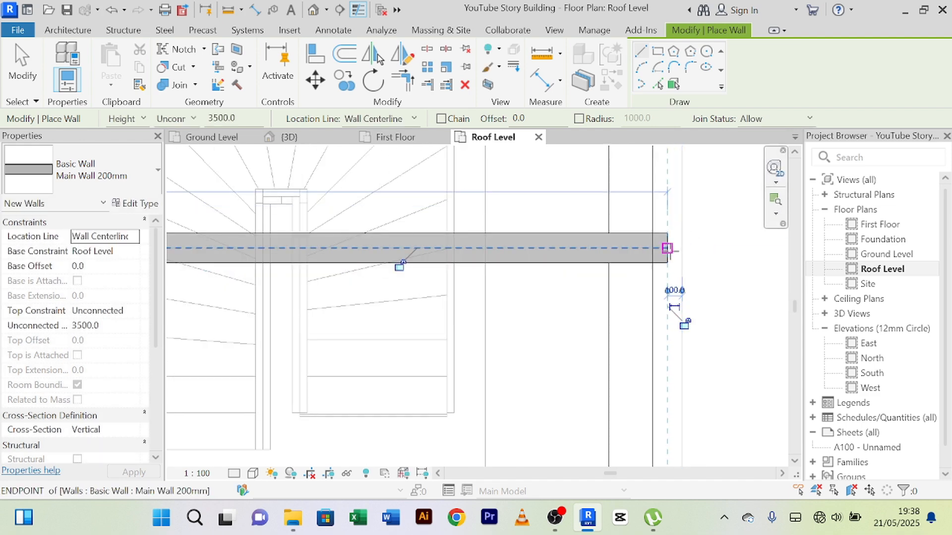
Step: Draw a Main Wall 200mm north along the east outer wall from the cross wall's end to the northeast corner, declining Sticky Keys
scroll(657, 370, up, 5)
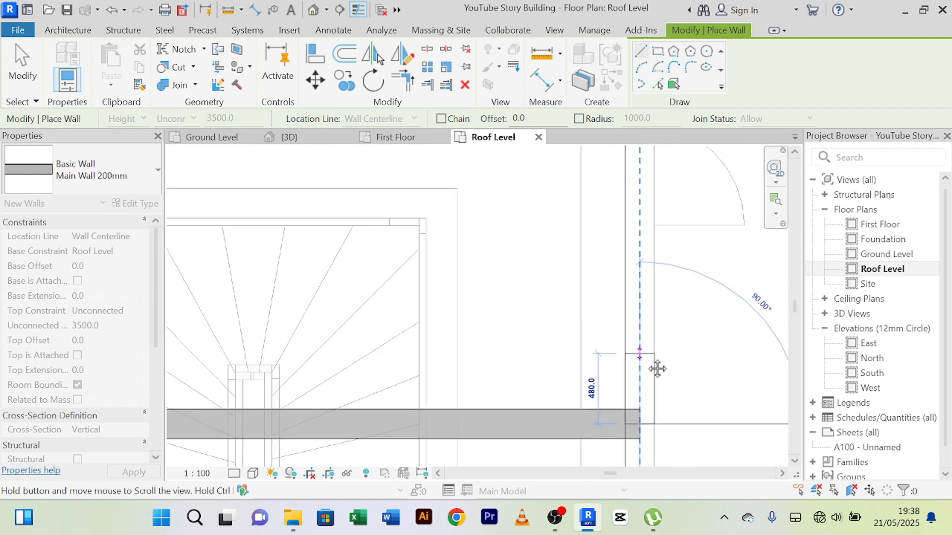
scroll(658, 211, down, 6)
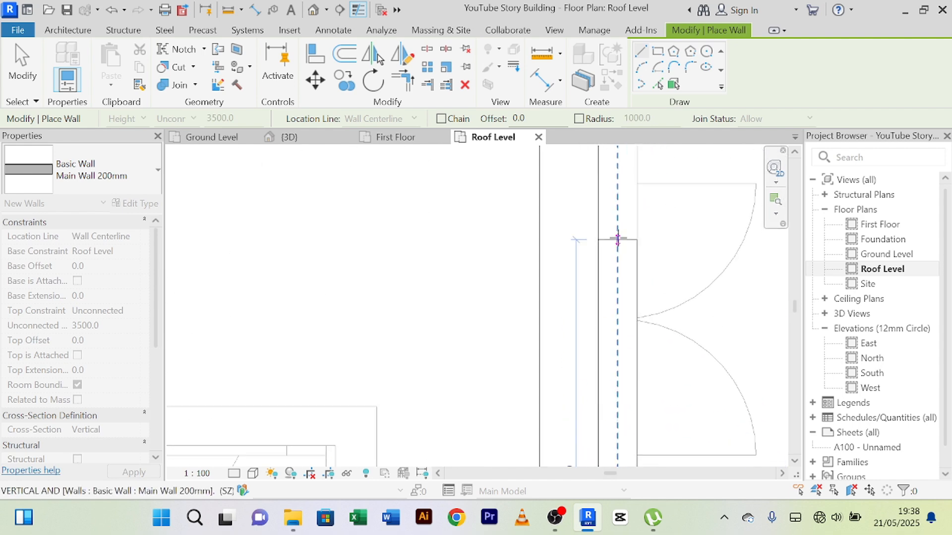
middle_drag(632, 186, 632, 339)
scroll(619, 243, up, 2)
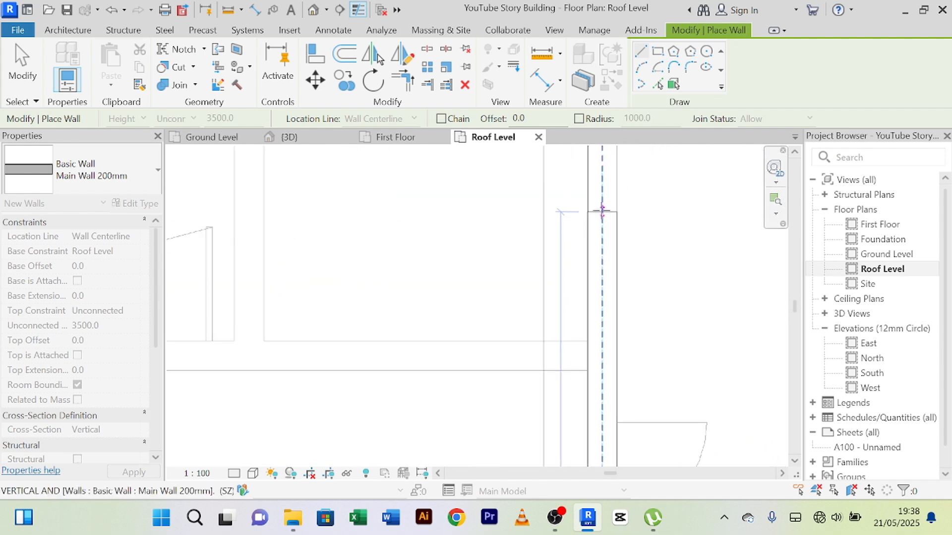
middle_drag(611, 221, 599, 429)
scroll(590, 391, down, 2)
scroll(588, 346, up, 3)
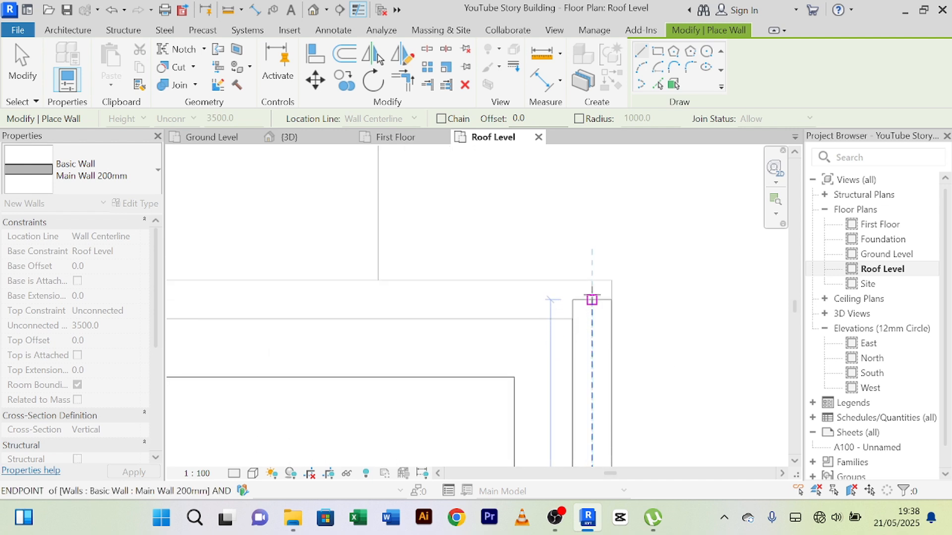
scroll(591, 297, down, 3)
scroll(590, 296, up, 3)
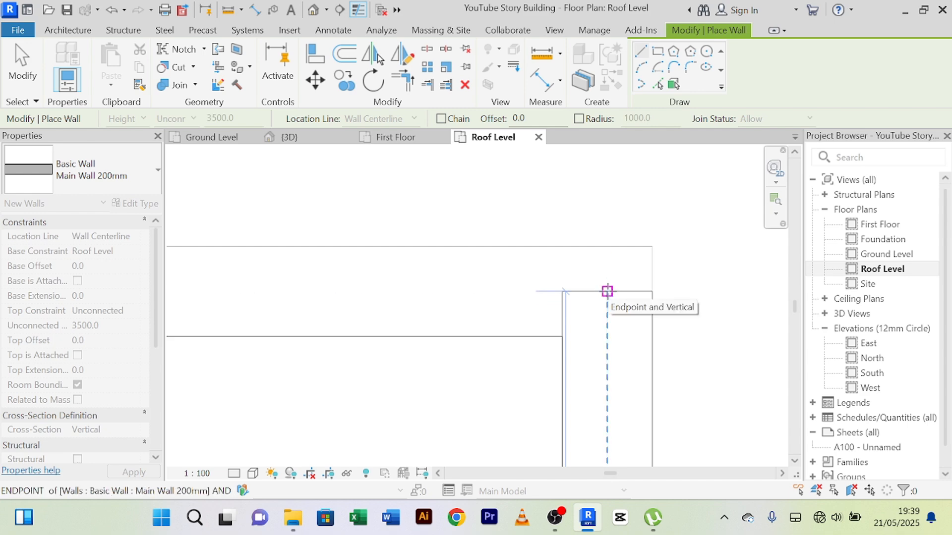
key(shift)
key(shift)
key(shift)
key(shift)
key(shift)
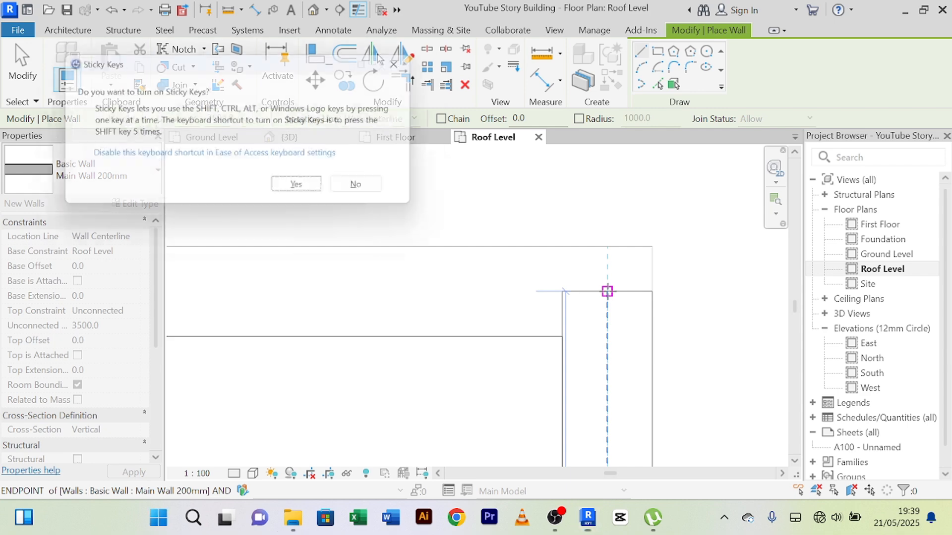
click(368, 191)
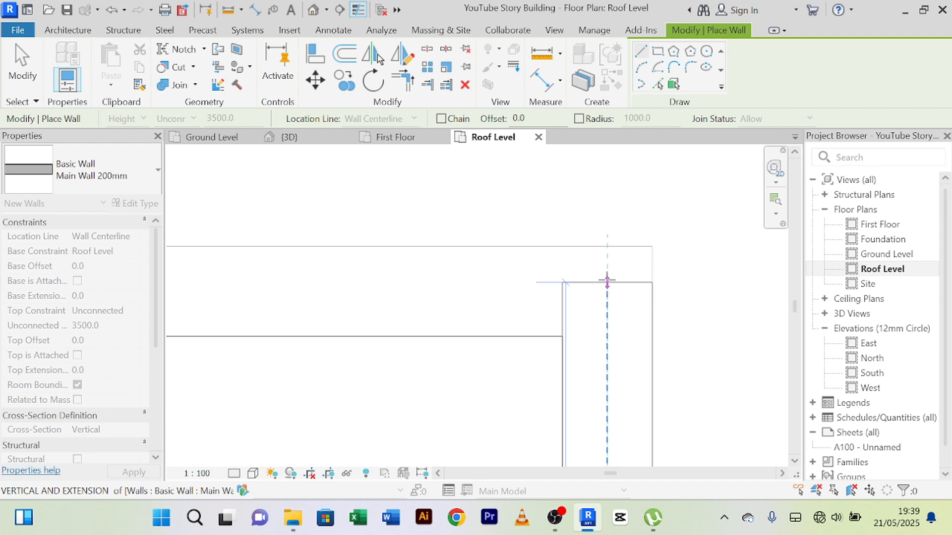
click(607, 281)
scroll(618, 236, down, 2)
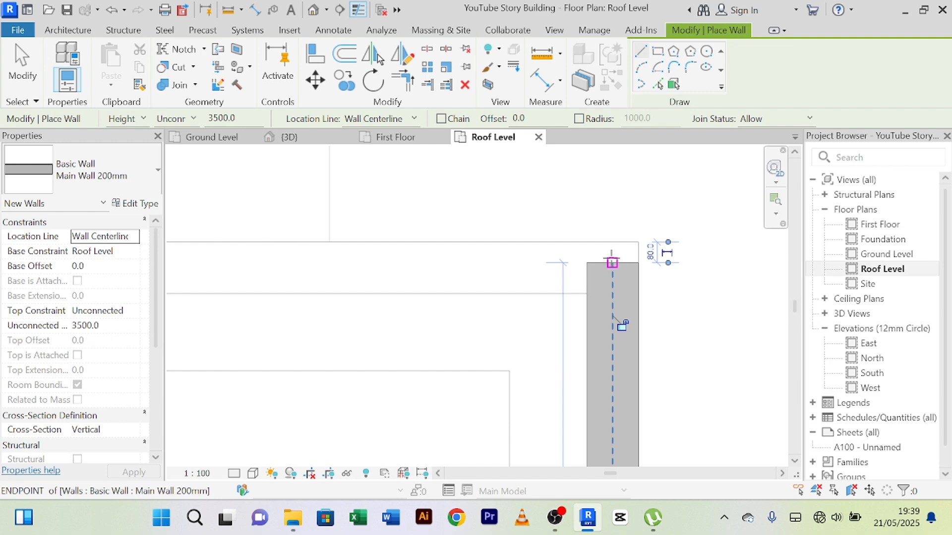
click(612, 263)
scroll(367, 257, down, 2)
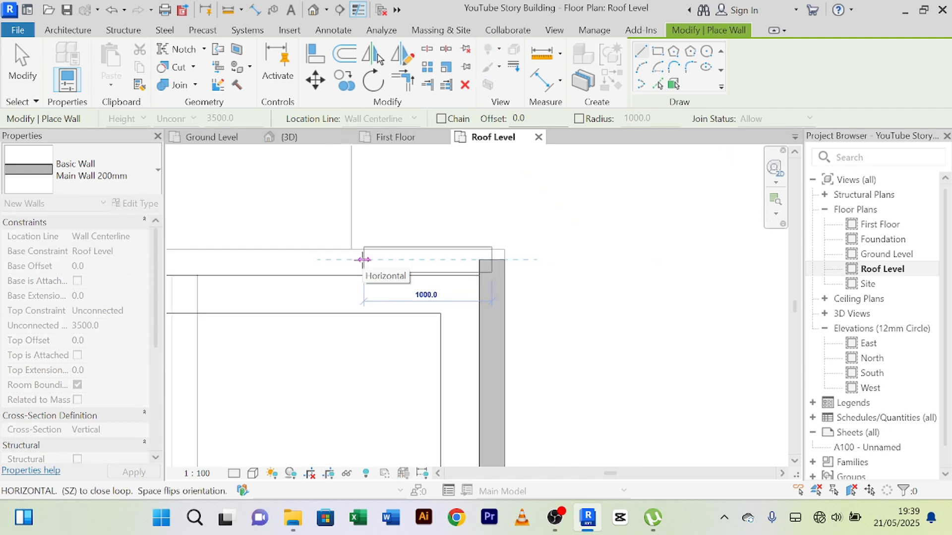
scroll(363, 259, up, 2)
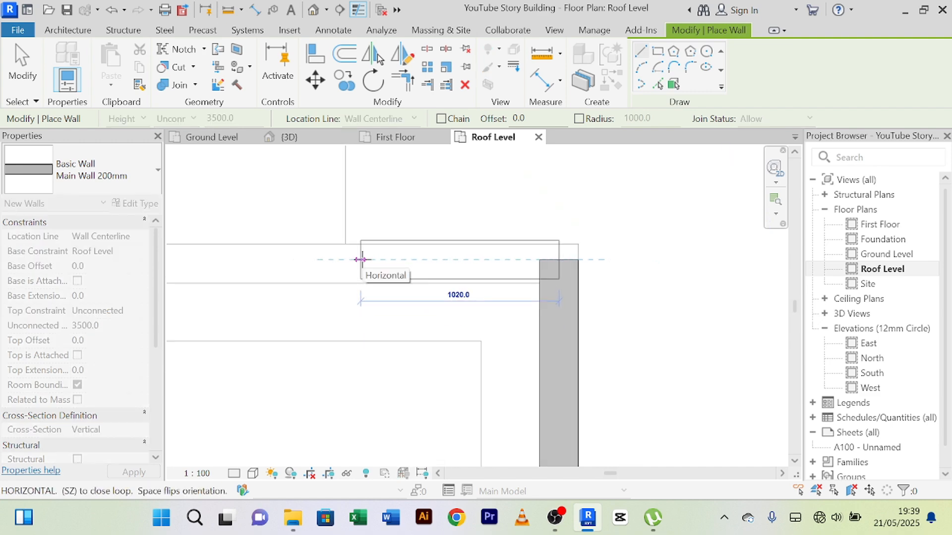
key(Escape)
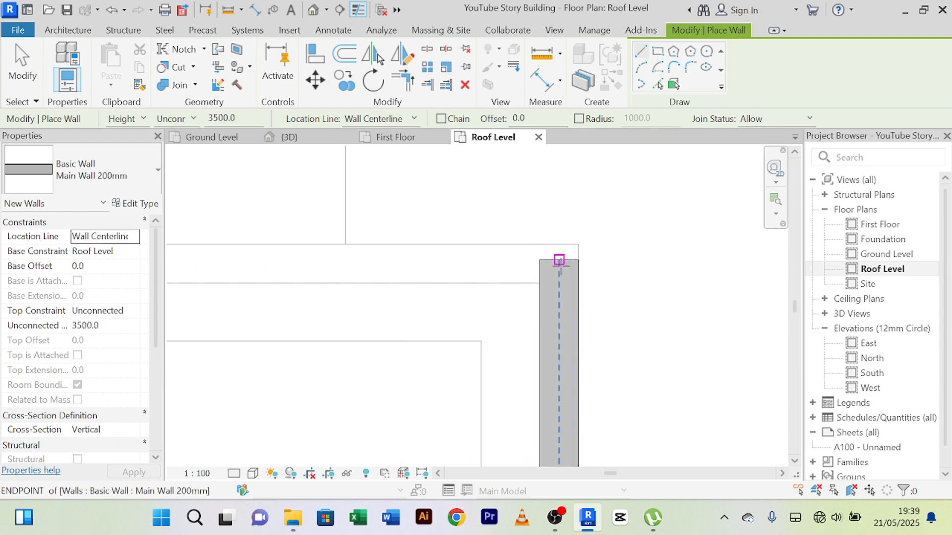
scroll(559, 261, down, 5)
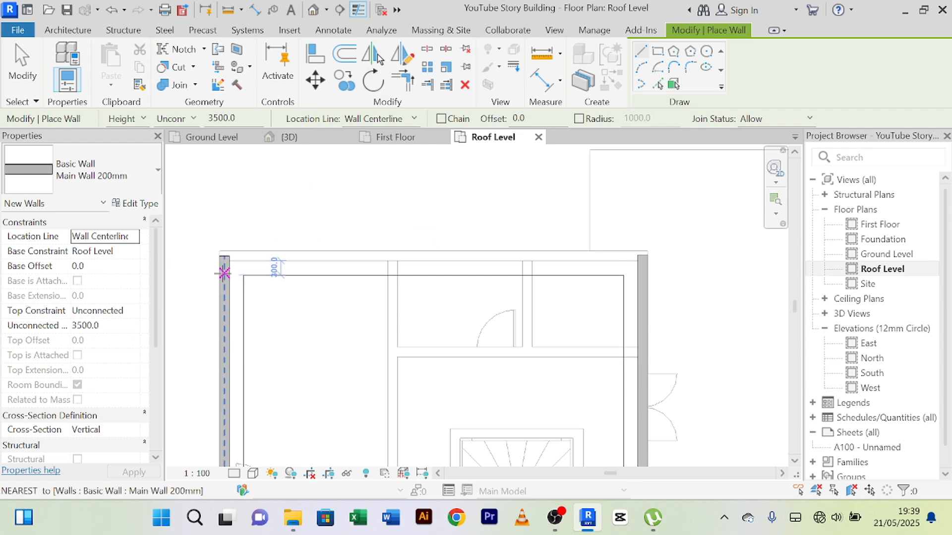
right_click(313, 210)
click(347, 213)
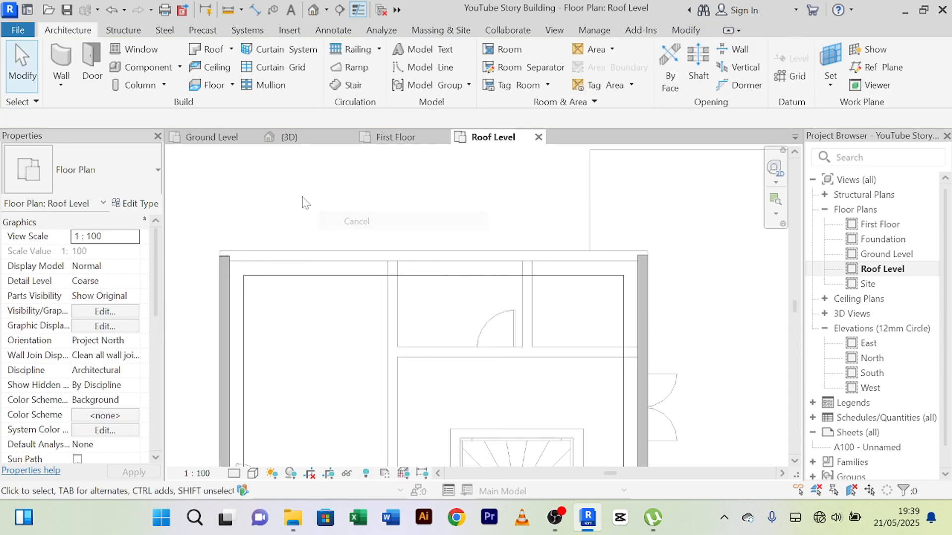
click(224, 287)
click(411, 83)
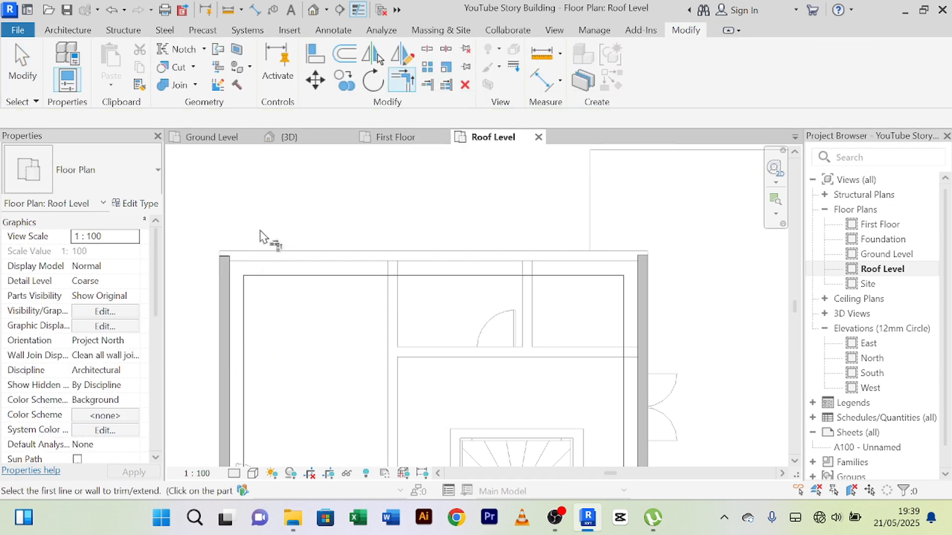
click(227, 275)
right_click(474, 214)
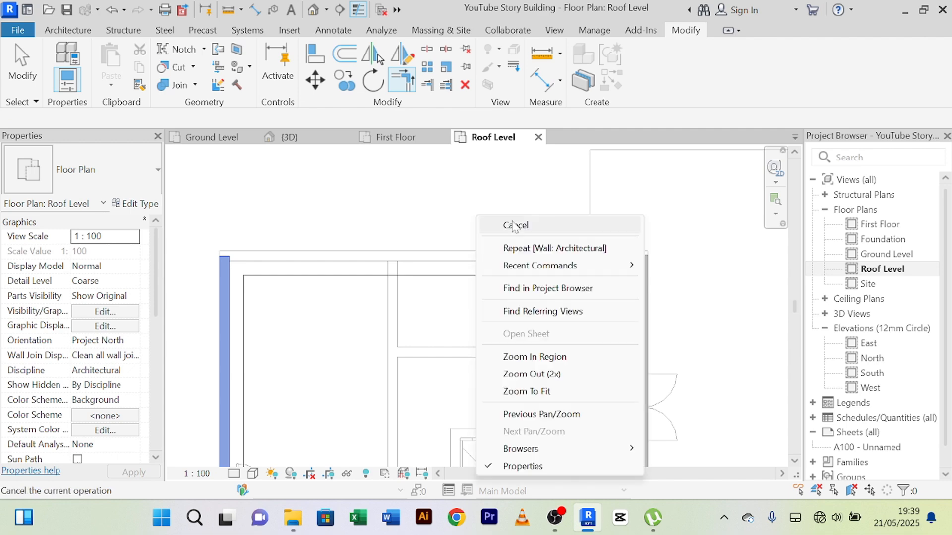
click(514, 222)
right_click(452, 194)
click(490, 204)
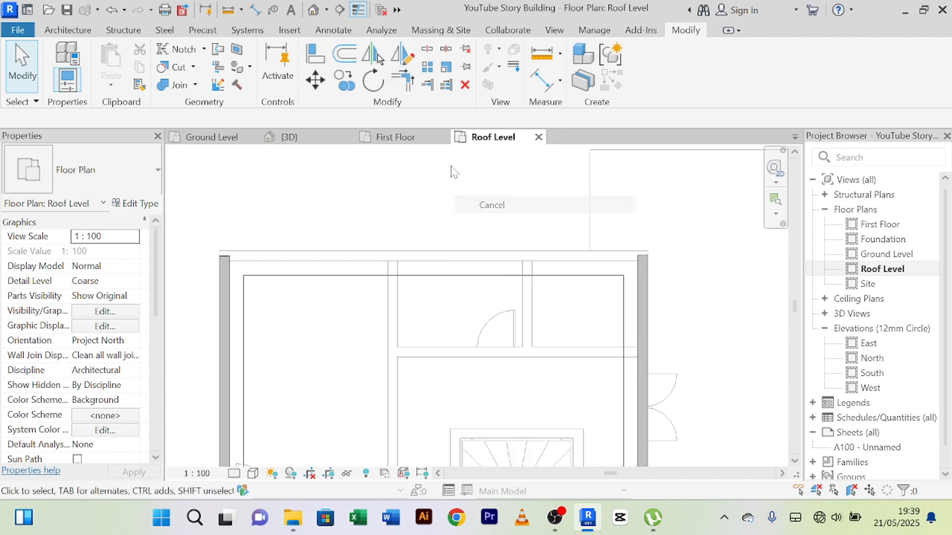
Step: Draw a Main Wall 200mm at Roof Level along the north outer wall, from the northwest corner to the east wall
click(223, 308)
key(c)
key(s)
scroll(239, 261, up, 3)
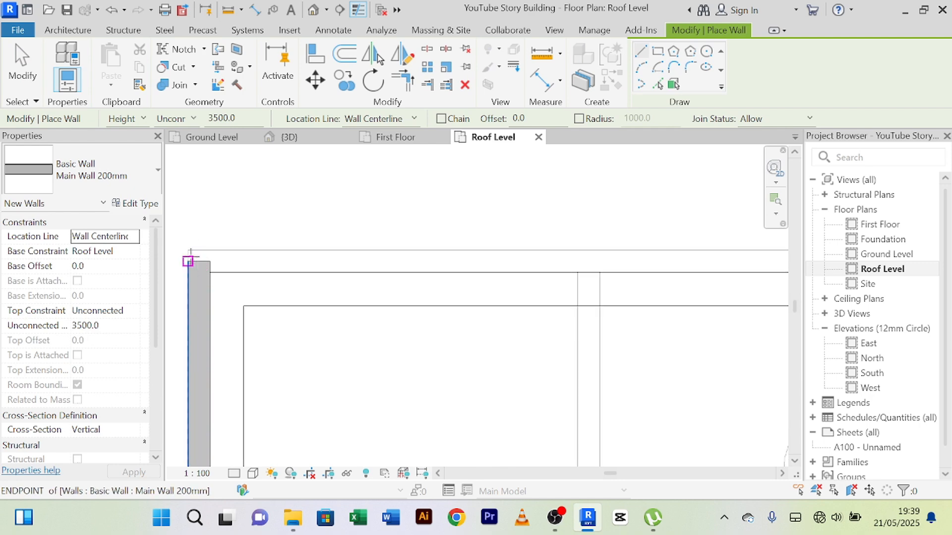
click(218, 262)
scroll(493, 252, down, 6)
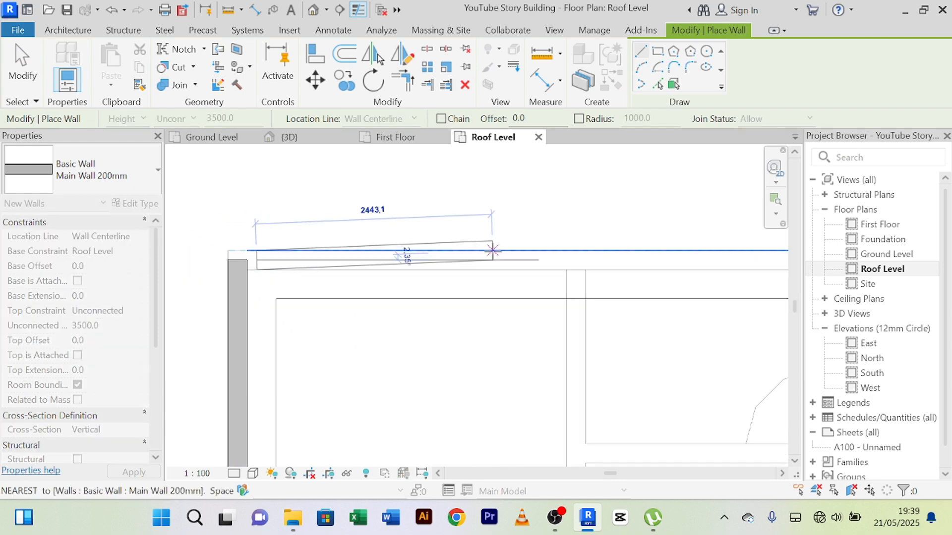
middle_drag(517, 265, 191, 277)
scroll(342, 273, down, 1)
scroll(438, 256, up, 8)
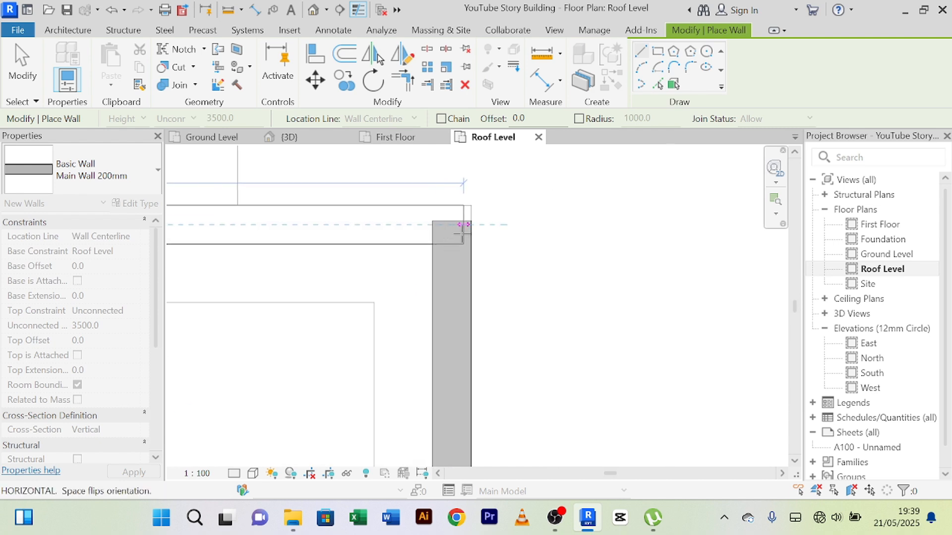
click(449, 227)
scroll(446, 233, down, 8)
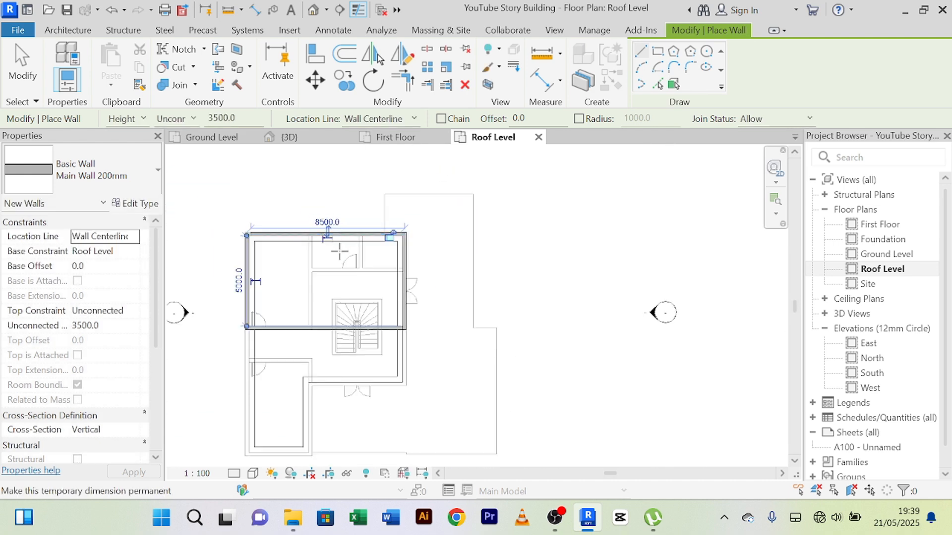
right_click(329, 205)
click(365, 212)
scroll(338, 250, up, 6)
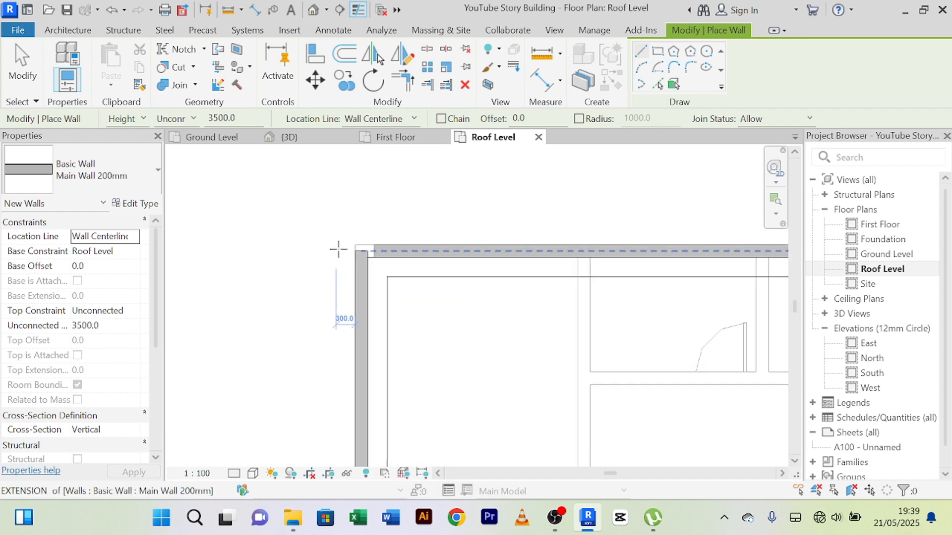
right_click(376, 194)
click(409, 209)
right_click(358, 174)
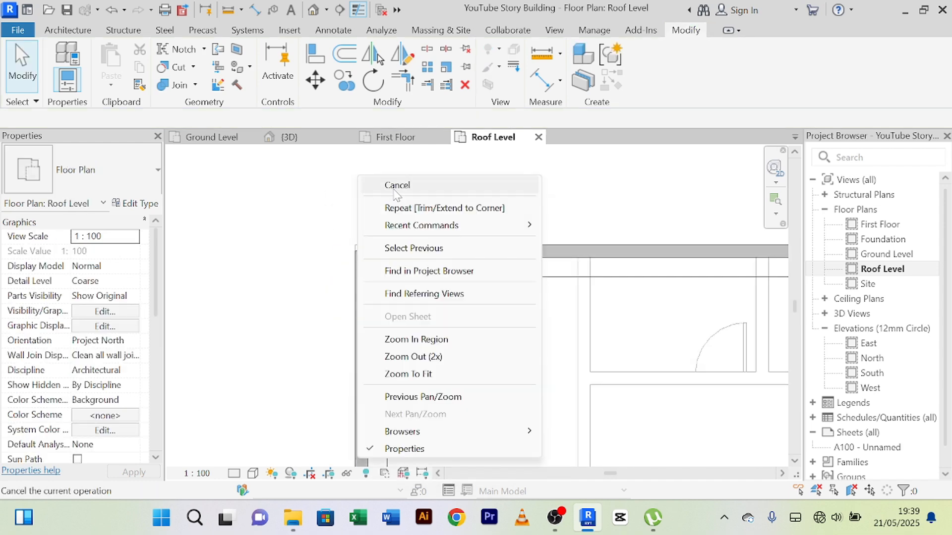
click(394, 190)
Step: Trim/extend the new west and north roof-level walls to a closed corner at the northwest
scroll(479, 229, up, 1)
scroll(479, 234, up, 1)
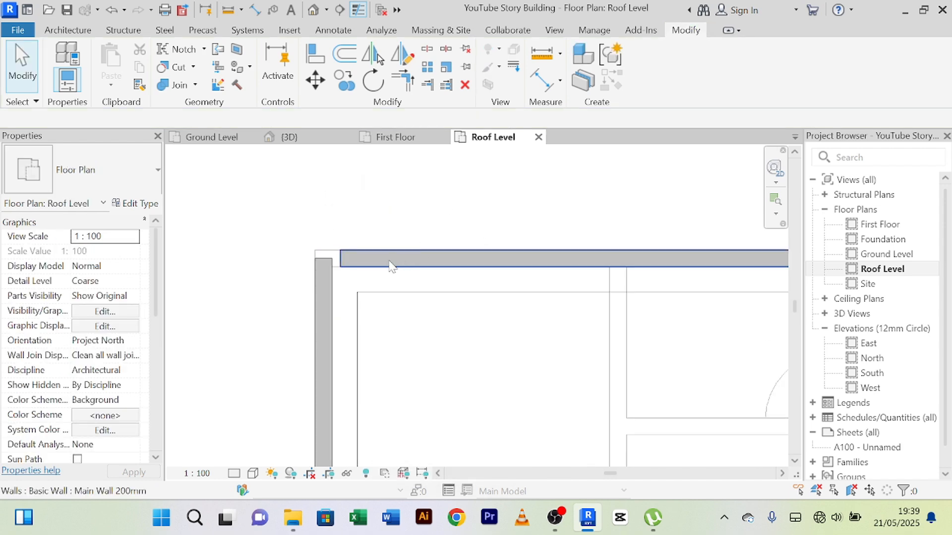
click(408, 83)
scroll(377, 243, up, 3)
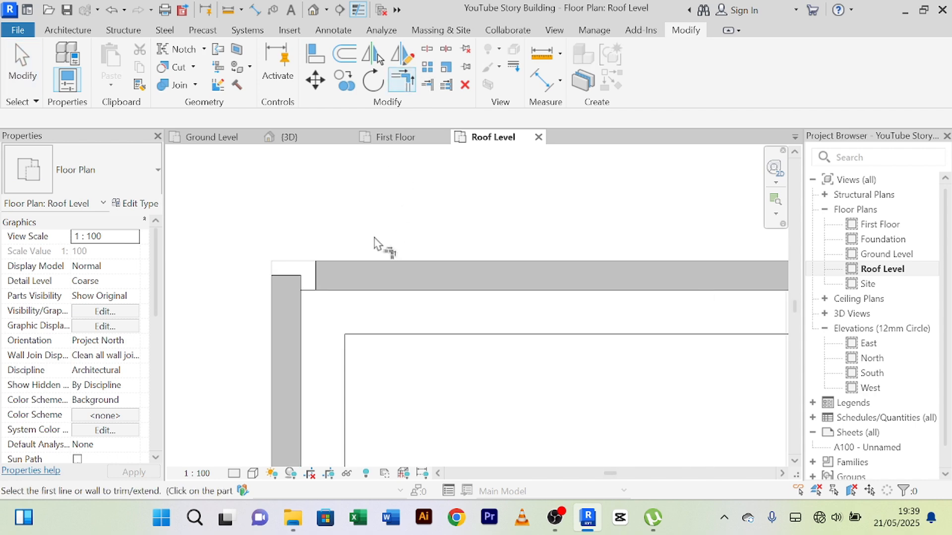
right_click(311, 186)
click(352, 198)
right_click(339, 182)
click(368, 197)
Step: Open the 3D view and examine the new roof-level walls around the northern roof
scroll(368, 197, down, 5)
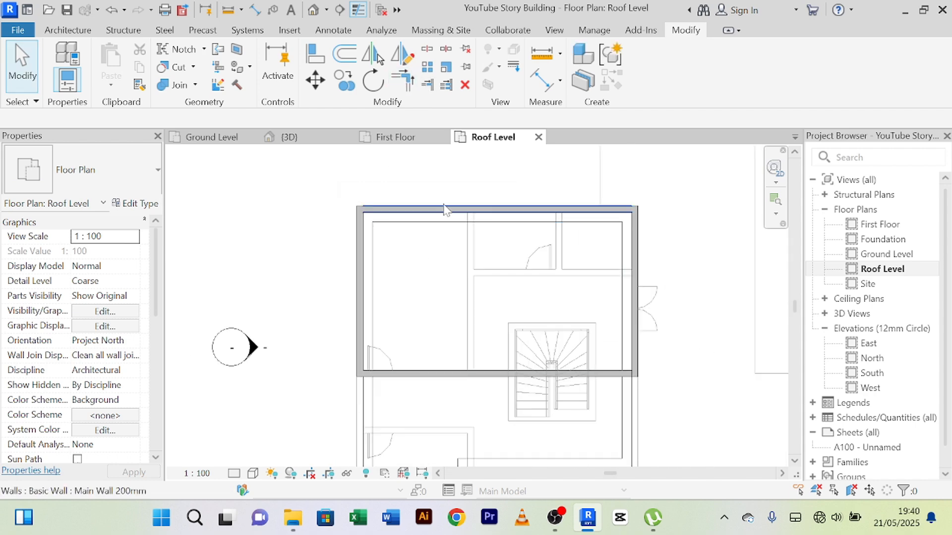
scroll(444, 204, down, 4)
middle_drag(420, 254, 340, 290)
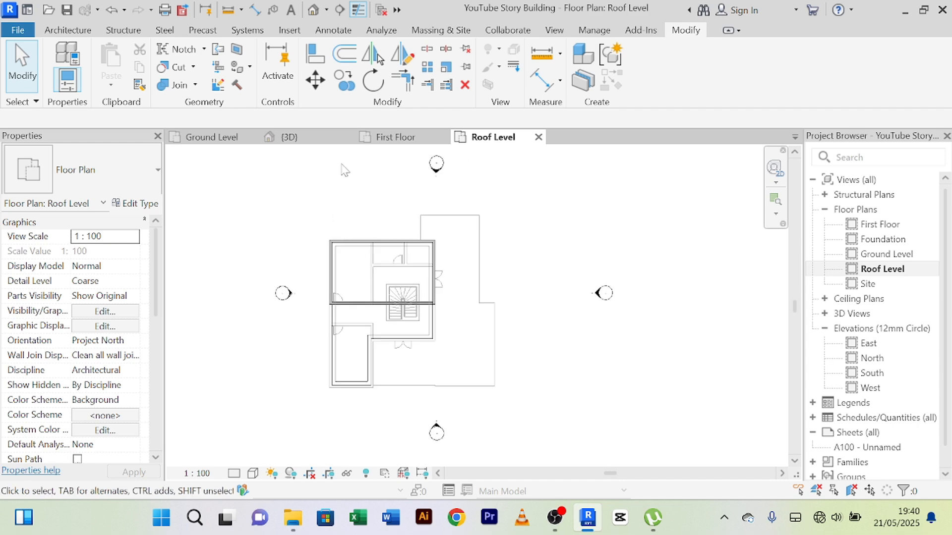
click(292, 137)
scroll(393, 256, up, 4)
scroll(393, 261, down, 4)
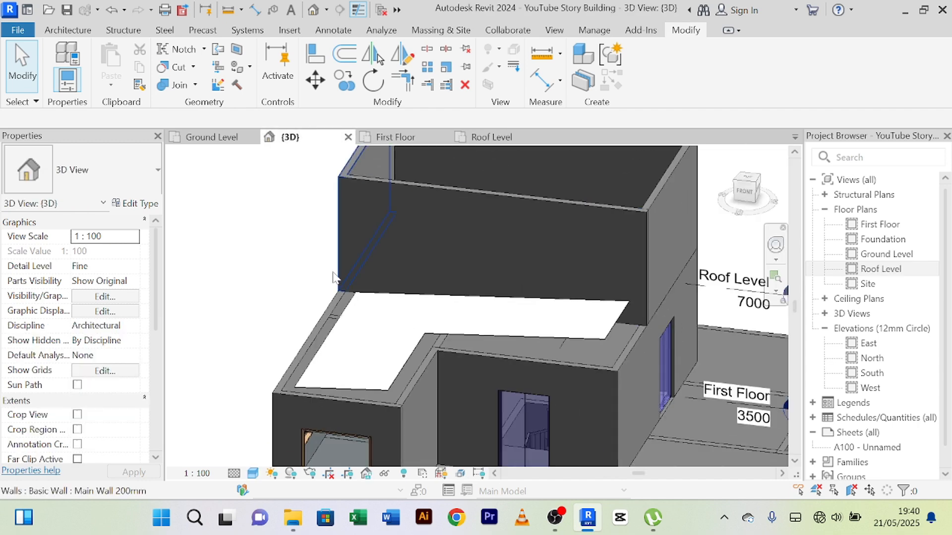
shift+middle_drag(393, 261, 341, 281)
scroll(414, 258, up, 3)
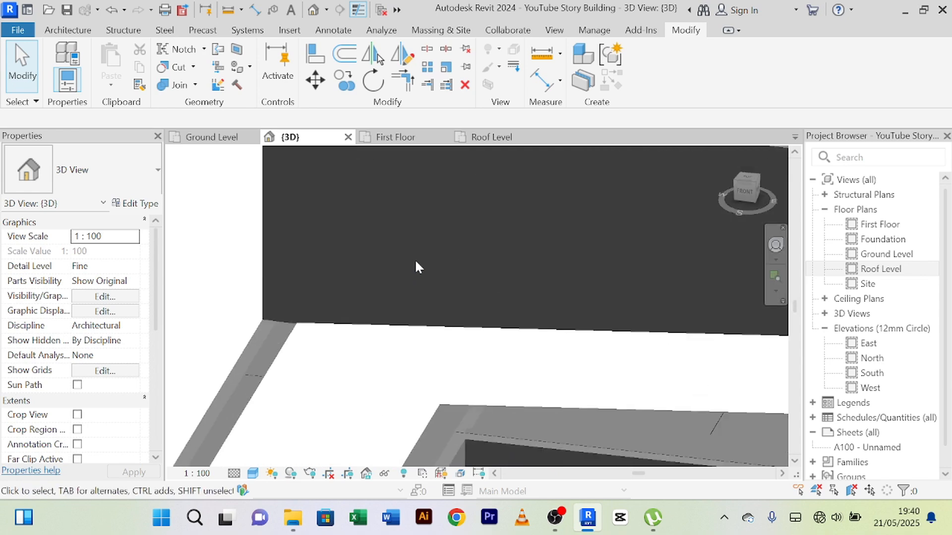
scroll(410, 255, down, 3)
shift+middle_drag(410, 254, 463, 248)
click(459, 248)
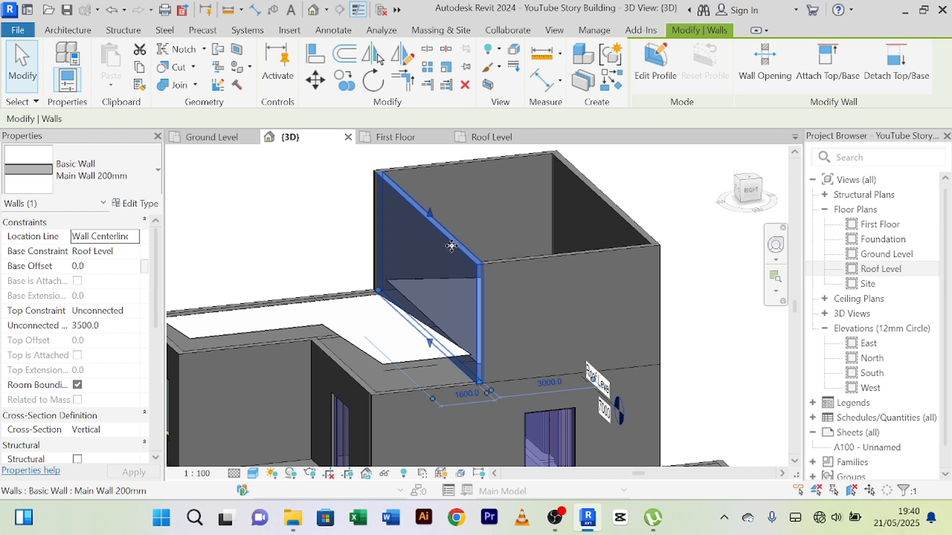
right_click(452, 247)
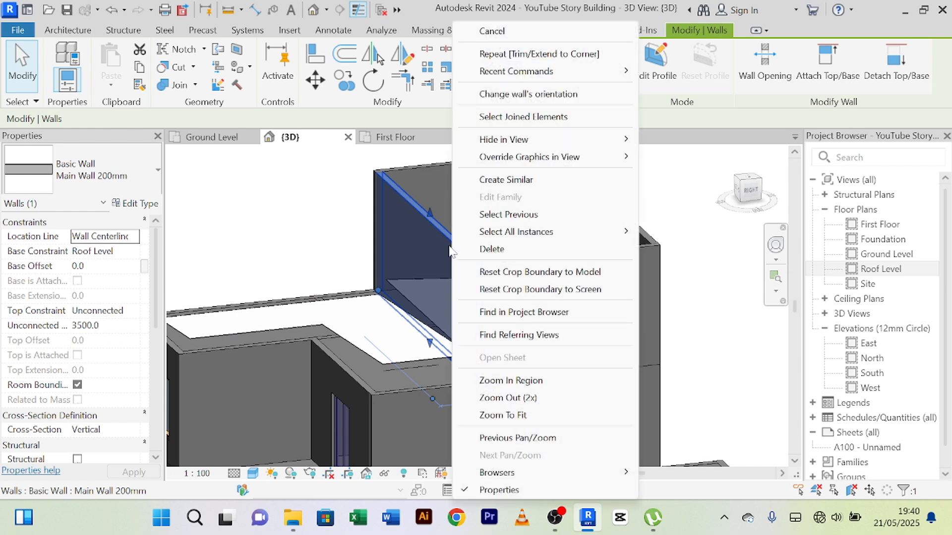
mouse_move(491, 233)
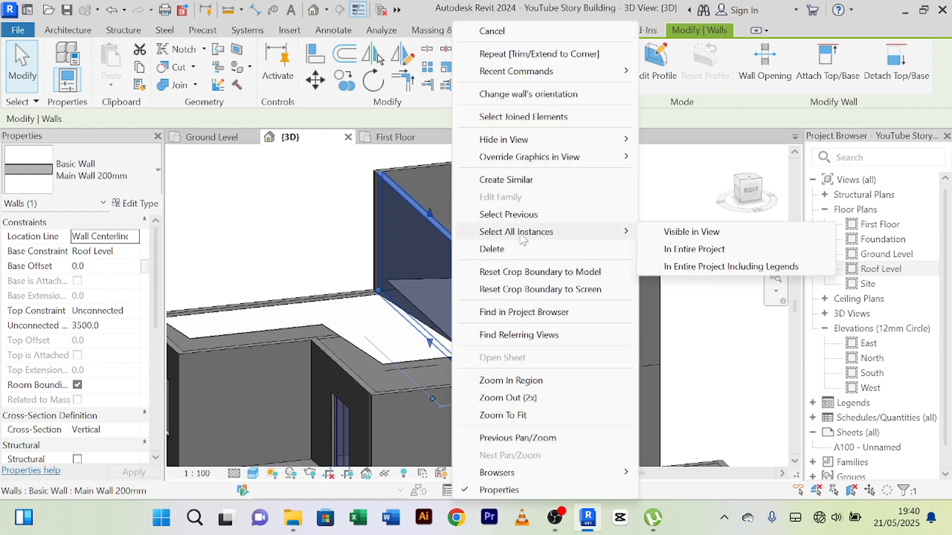
click(681, 237)
scroll(596, 258, down, 4)
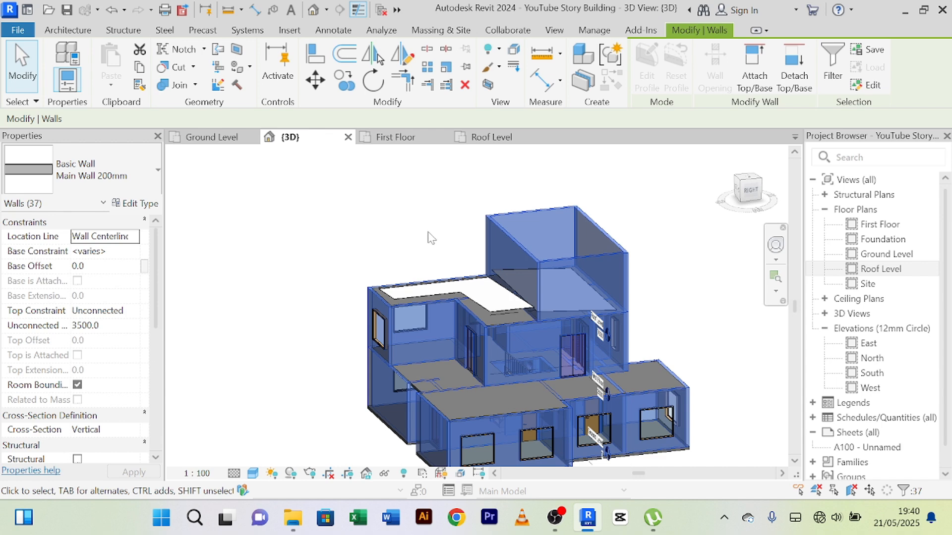
click(429, 232)
scroll(431, 231, up, 5)
scroll(462, 225, down, 3)
middle_drag(460, 229, 371, 230)
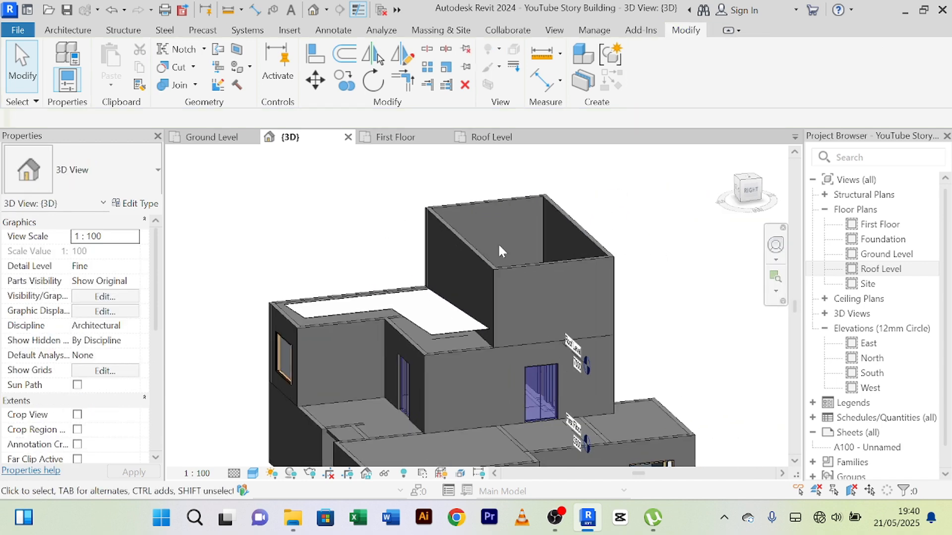
Step: Select the four walls around the northern roof and set their unconnected height to 1000
click(484, 260)
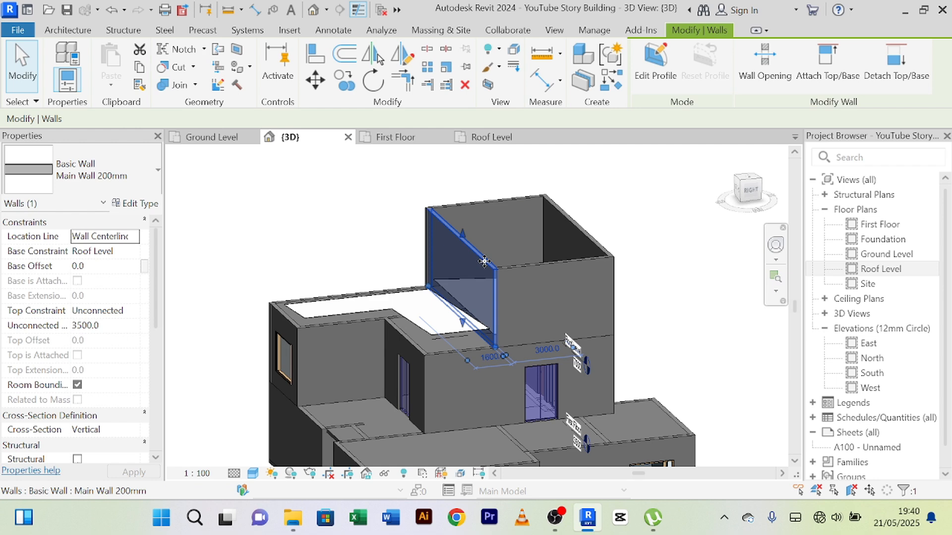
scroll(496, 260, up, 2)
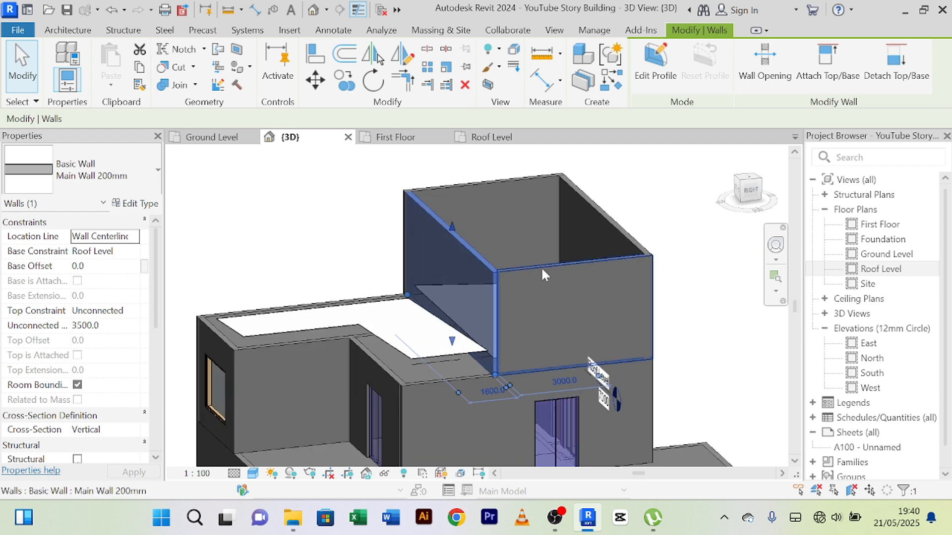
ctrl+click(543, 270)
ctrl+click(604, 216)
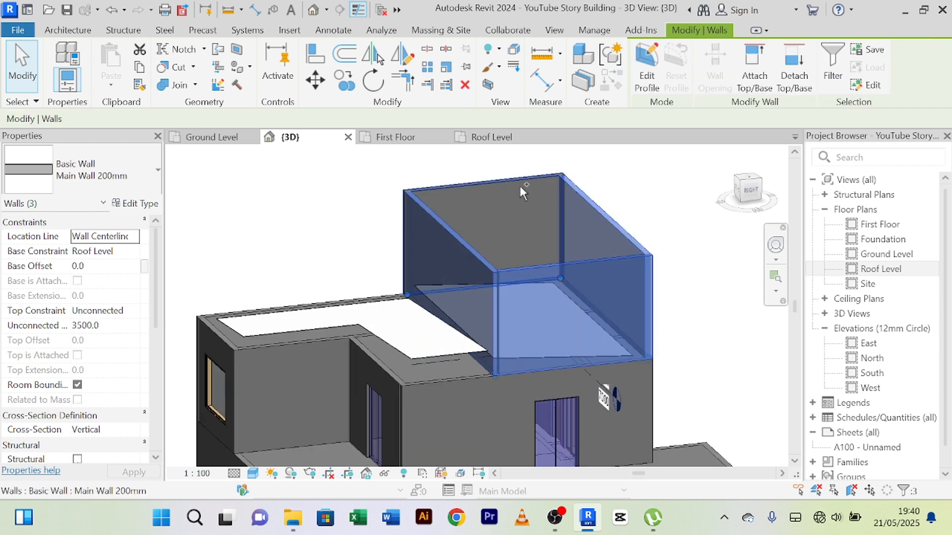
ctrl+click(495, 180)
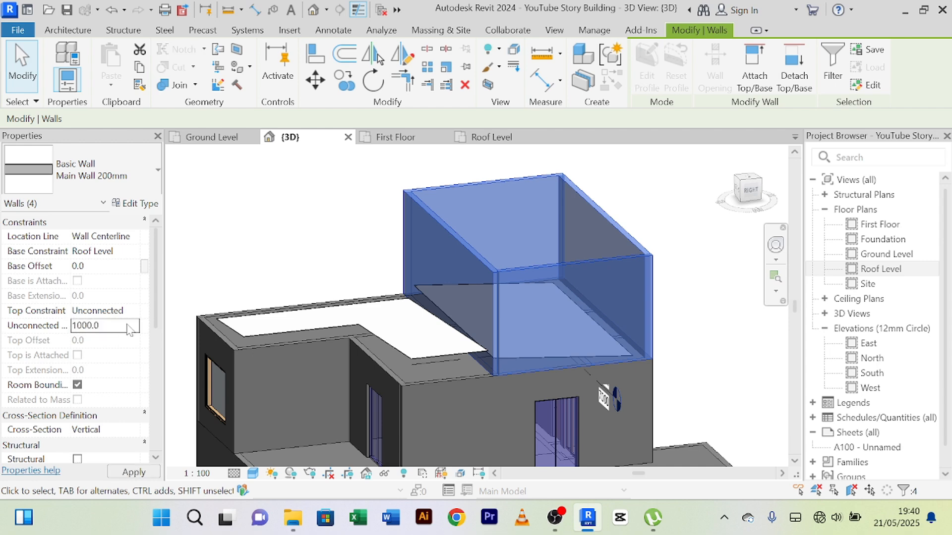
key(Return)
click(575, 237)
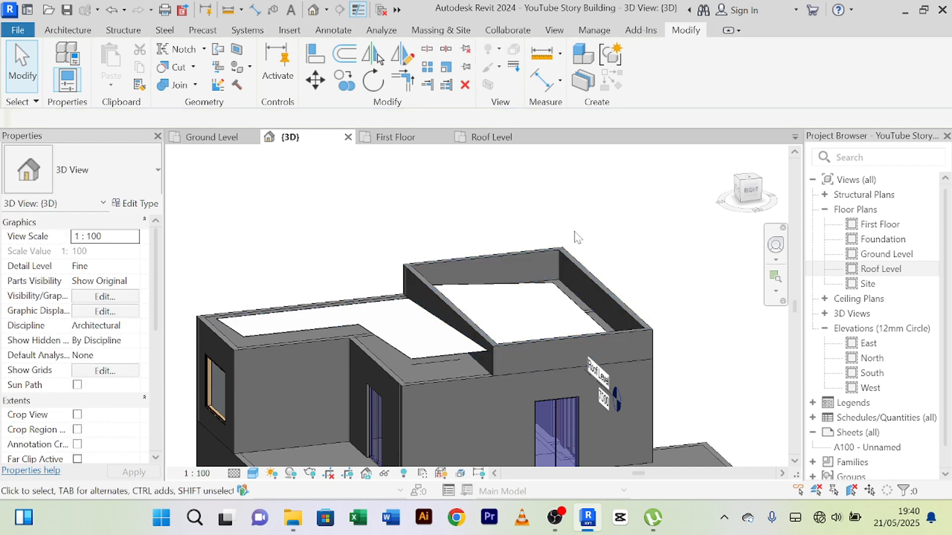
Step: Examine the lowered walls in 3D and return to the Roof Level floor plan at the southern roof
shift+middle_drag(575, 237, 451, 226)
scroll(443, 250, up, 2)
scroll(431, 242, down, 1)
scroll(501, 240, down, 1)
scroll(461, 233, down, 1)
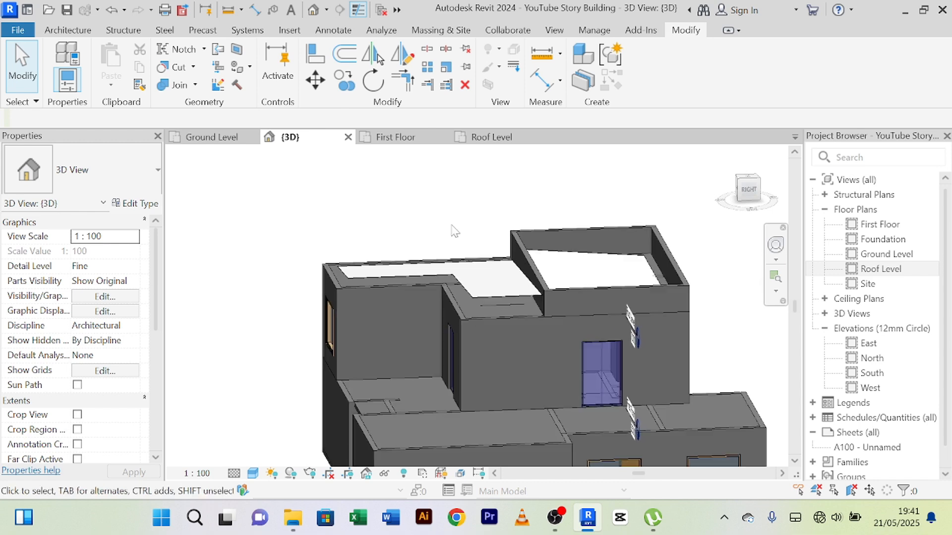
click(497, 141)
scroll(365, 293, up, 3)
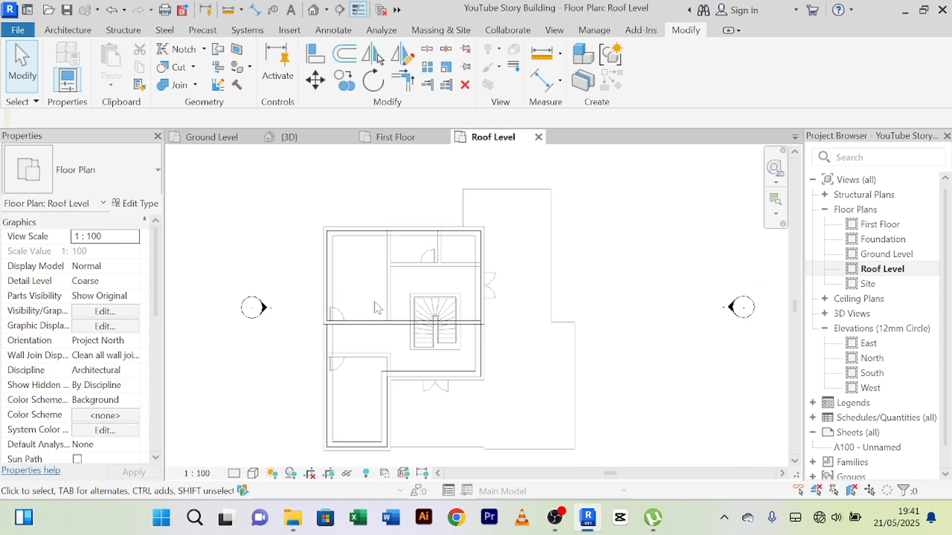
middle_drag(342, 370, 365, 317)
scroll(366, 316, down, 1)
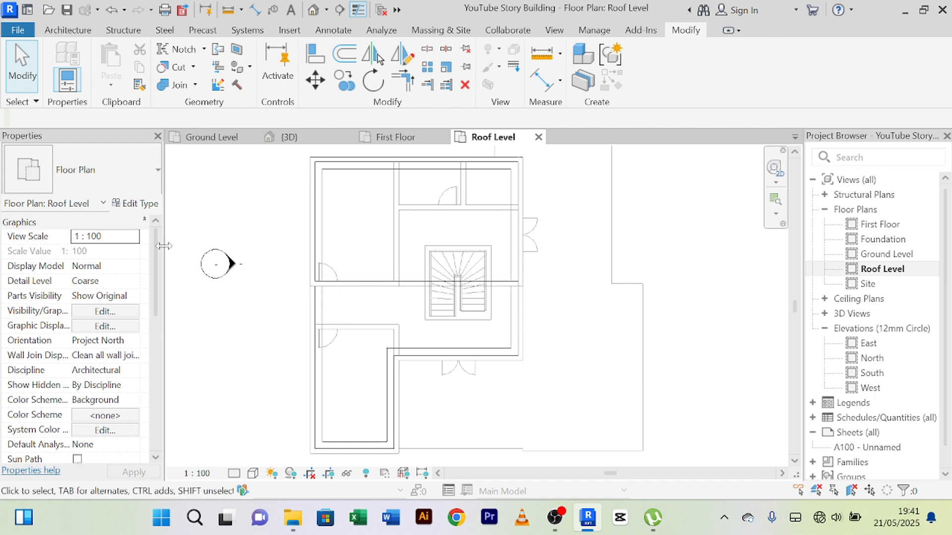
Step: Draw a wall similar to the cross wall, 1000 high, along the west outer wall from the cross wall to the southwest corner
click(371, 285)
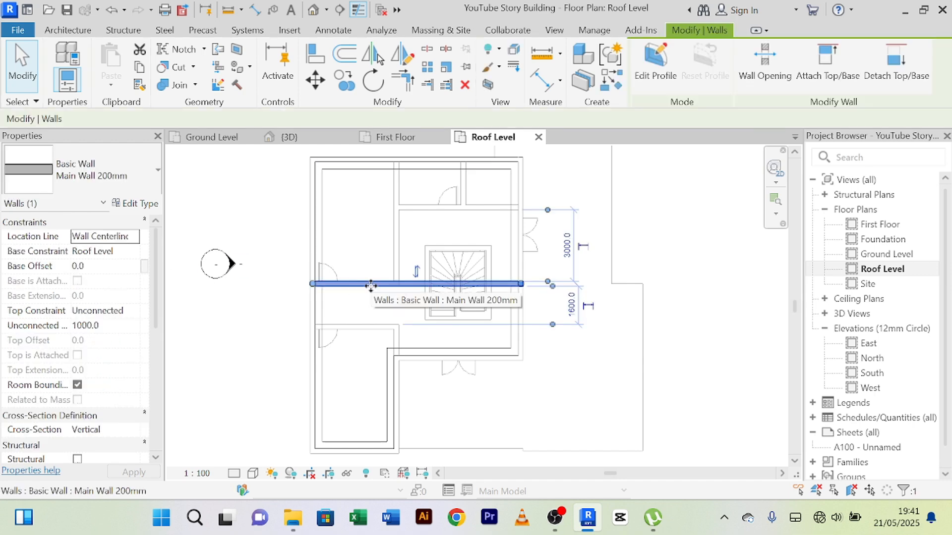
click(612, 81)
scroll(401, 317, up, 5)
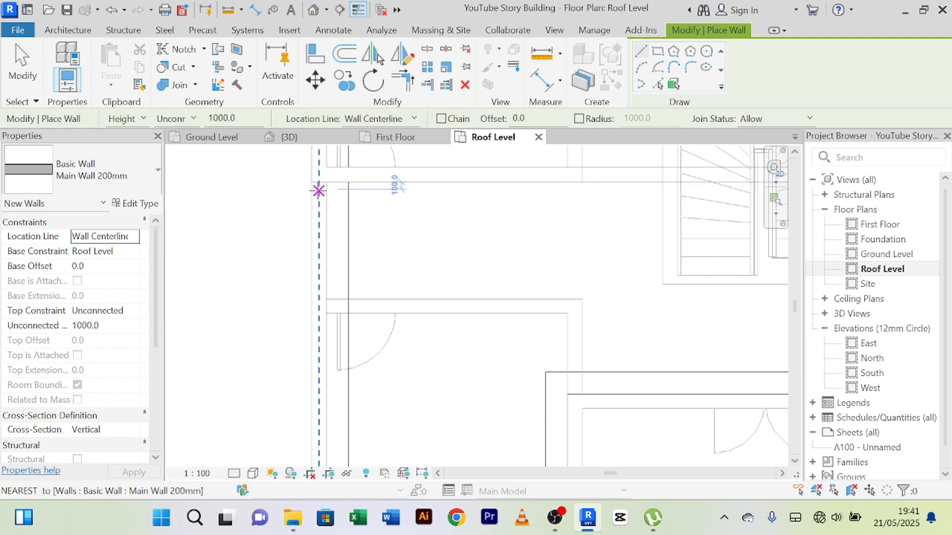
click(319, 190)
scroll(321, 240, down, 3)
middle_drag(325, 452, 299, 285)
scroll(300, 285, up, 2)
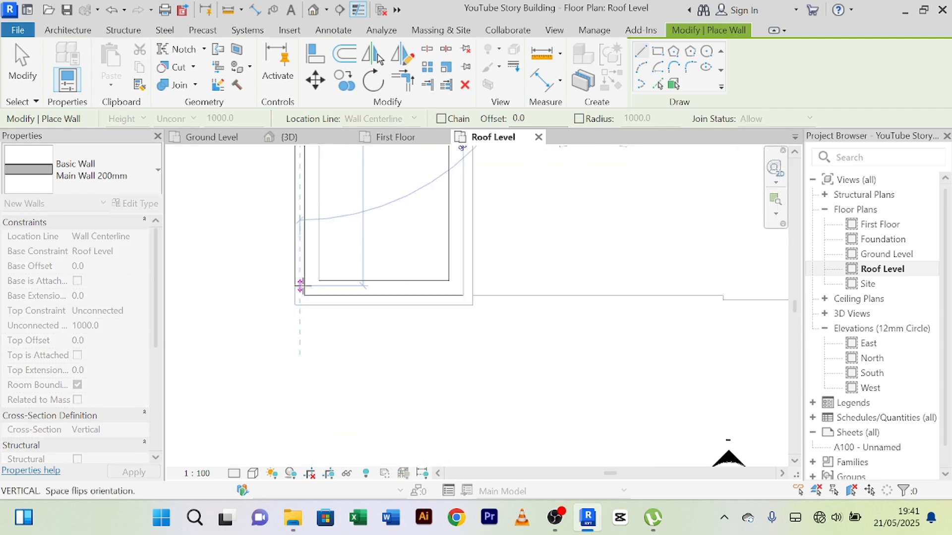
scroll(300, 301, up, 2)
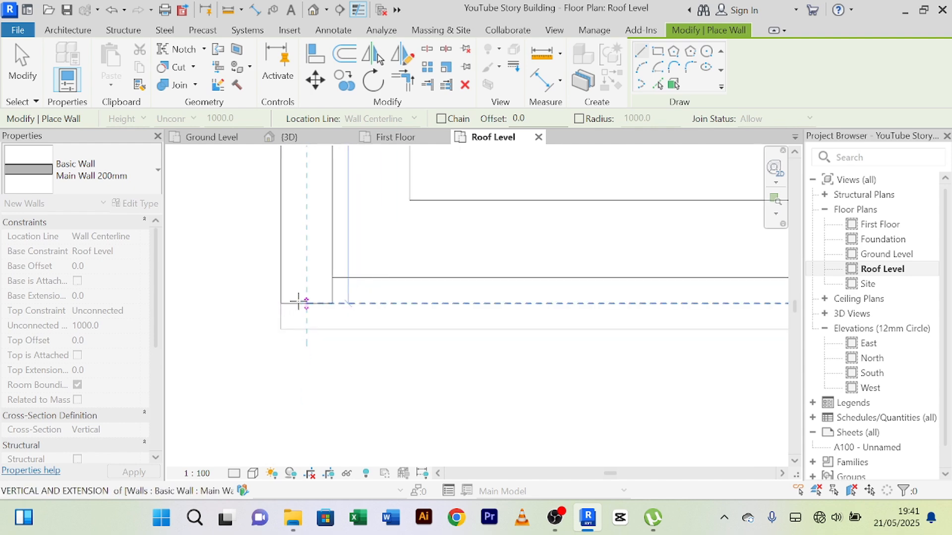
click(298, 301)
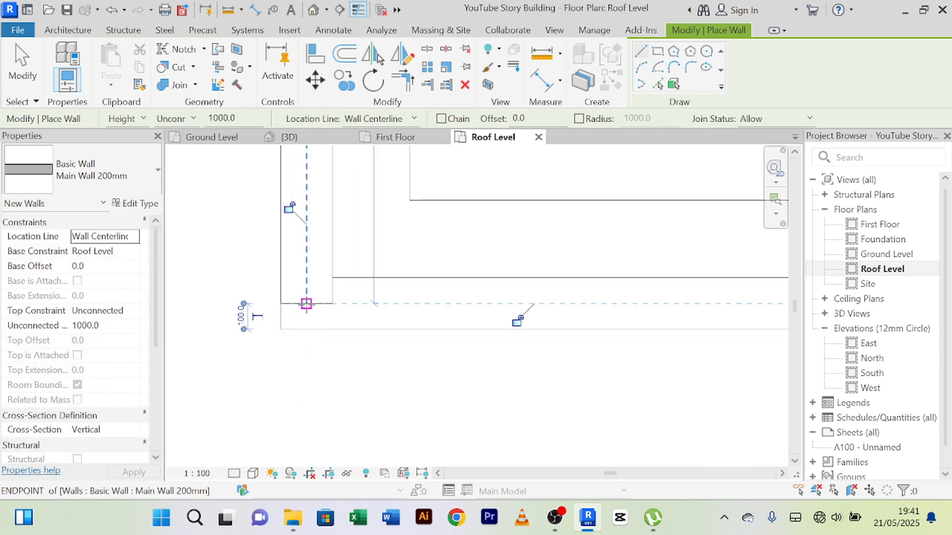
Step: Draw a Main Wall 200mm along the south outer wall, from the southwest corner to the southern wing's east wall centreline
click(307, 304)
scroll(515, 294, down, 2)
middle_drag(619, 316, 161, 418)
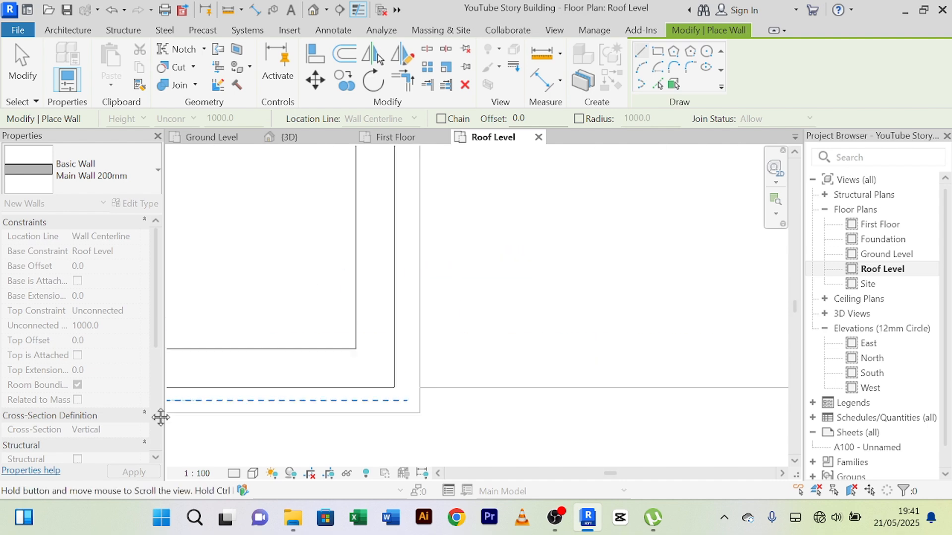
scroll(320, 395, down, 2)
scroll(365, 398, up, 3)
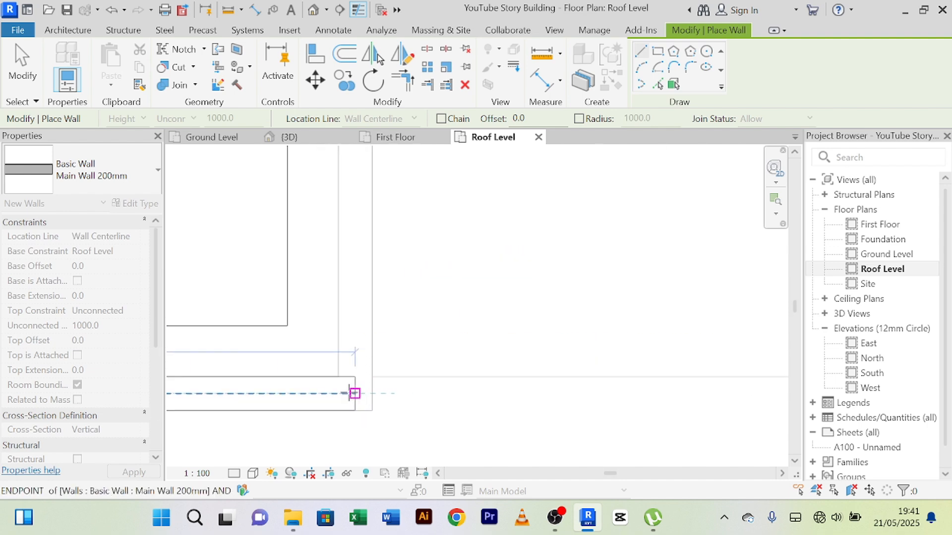
click(355, 394)
Step: Draw a Main Wall 200mm about 3980 mm long up the southern wing's east wall, from its south end to the inner corner
scroll(359, 357, down, 2)
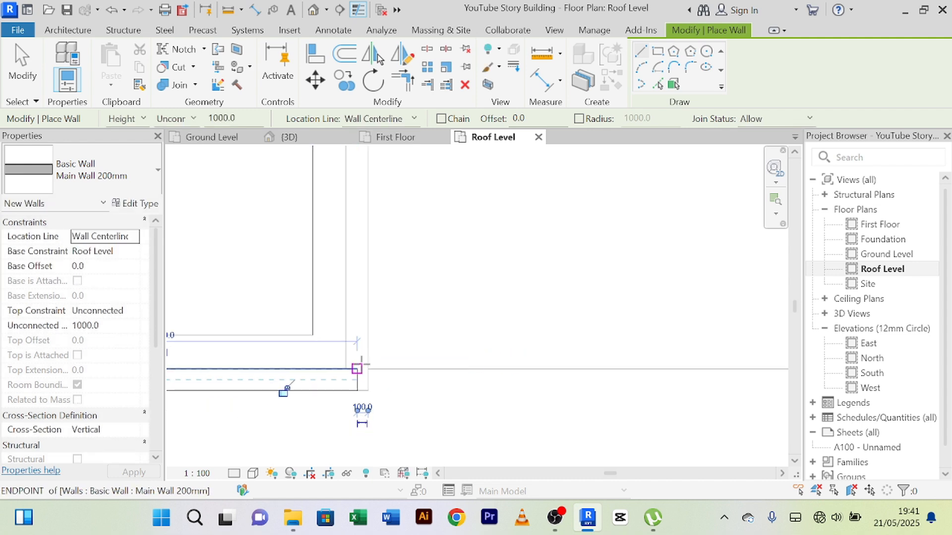
click(357, 357)
scroll(356, 267, down, 2)
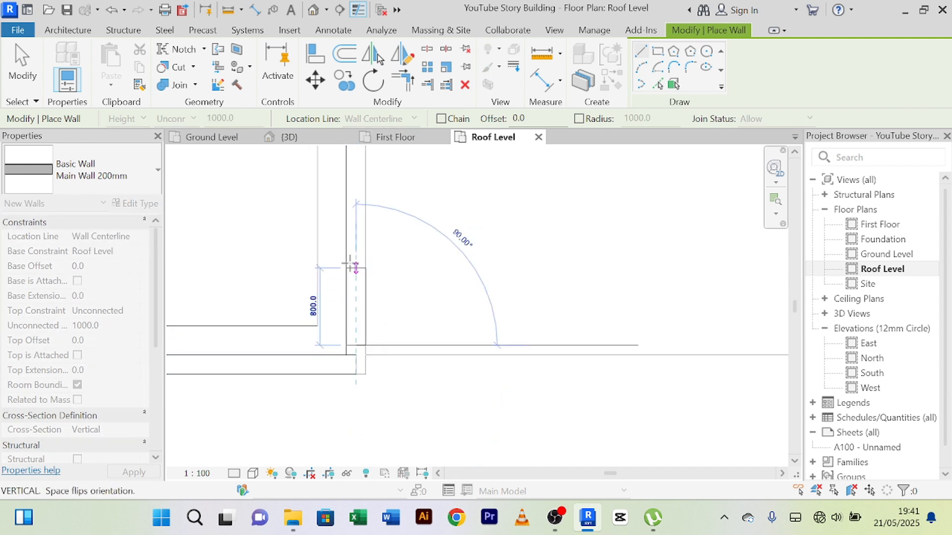
middle_drag(356, 248, 373, 425)
middle_drag(377, 245, 359, 330)
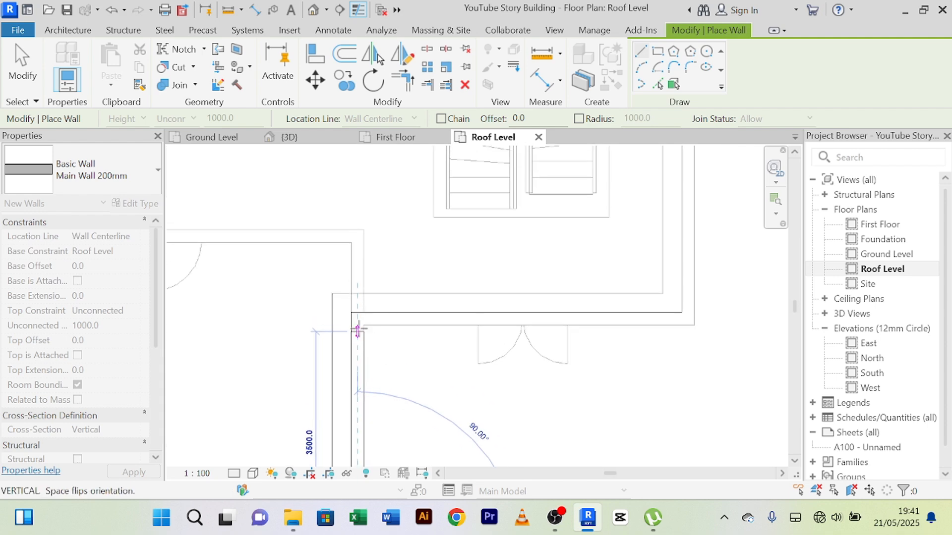
scroll(357, 330, up, 5)
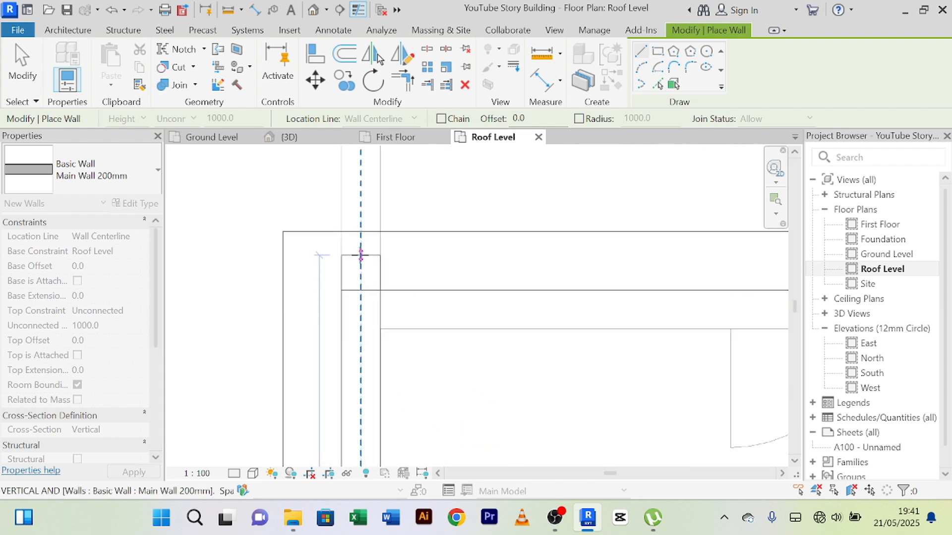
click(360, 256)
Step: Draw a Main Wall 200mm about 2900 mm long down the east outer wall, from just below the cross wall to the southeast corner
scroll(421, 302, down, 2)
middle_drag(405, 324, 312, 374)
scroll(334, 355, down, 5)
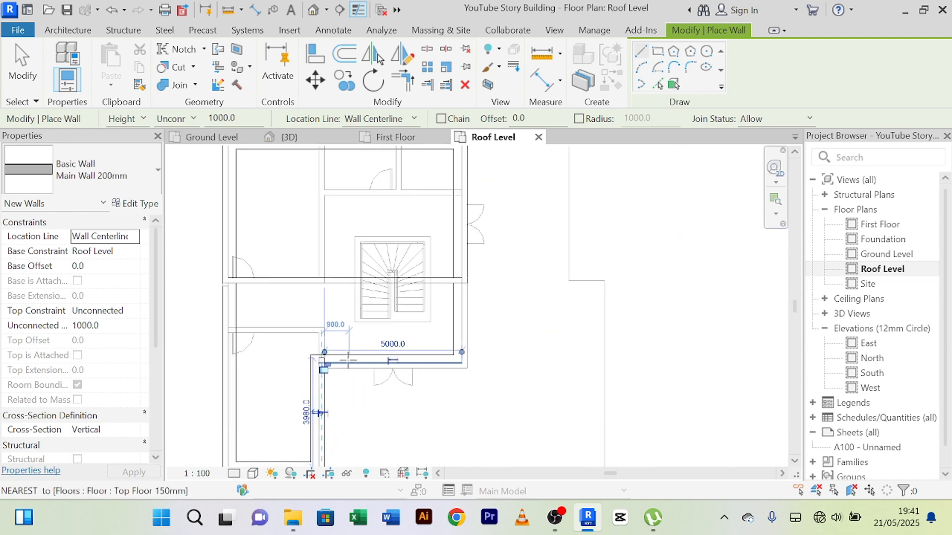
scroll(342, 361, up, 6)
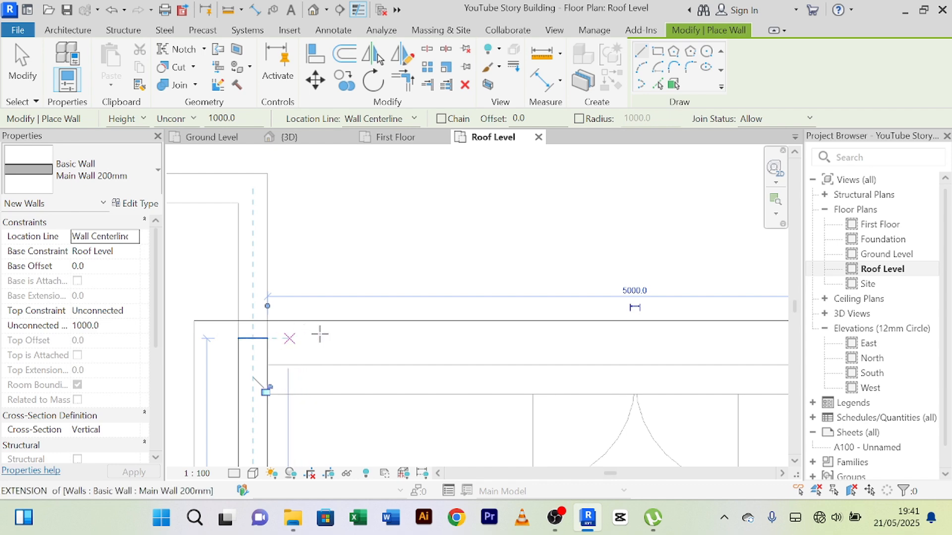
scroll(364, 320, down, 3)
middle_drag(399, 312, 343, 354)
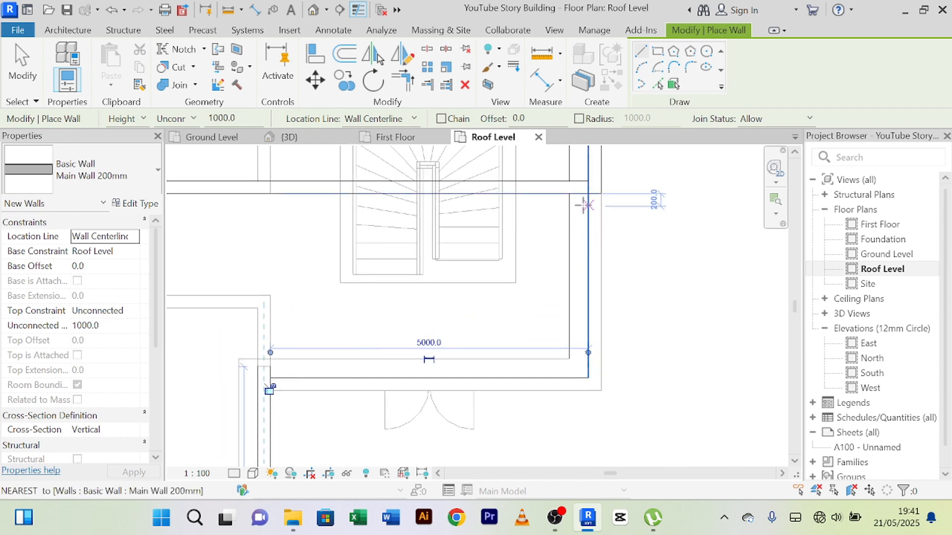
middle_drag(586, 226, 555, 320)
scroll(560, 332, up, 1)
scroll(620, 310, down, 1)
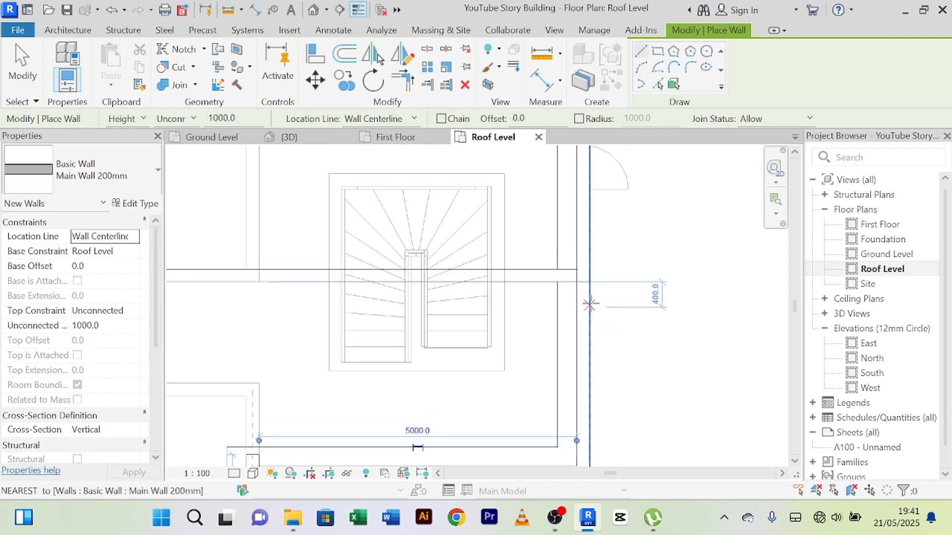
scroll(584, 294, up, 1)
click(585, 285)
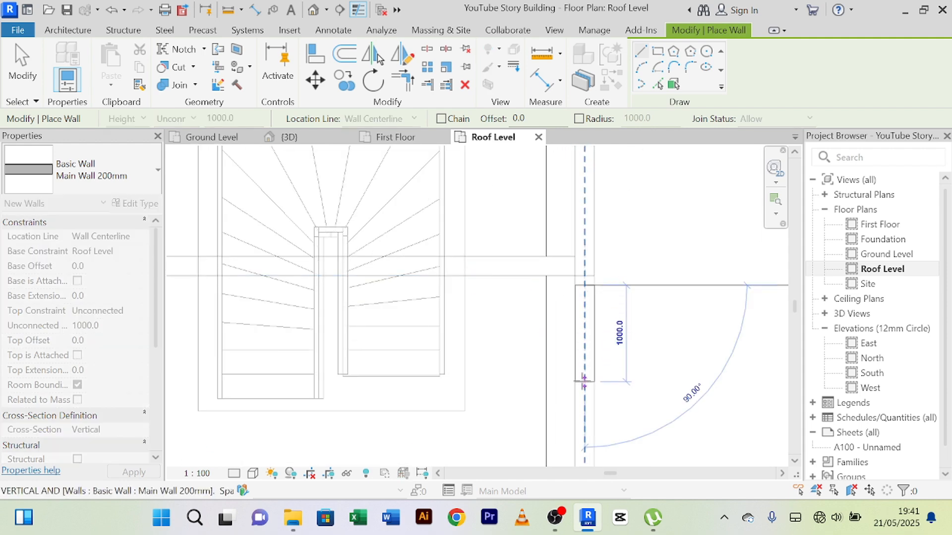
scroll(586, 427, down, 2)
middle_drag(598, 433, 582, 214)
scroll(570, 270, up, 2)
scroll(570, 272, up, 1)
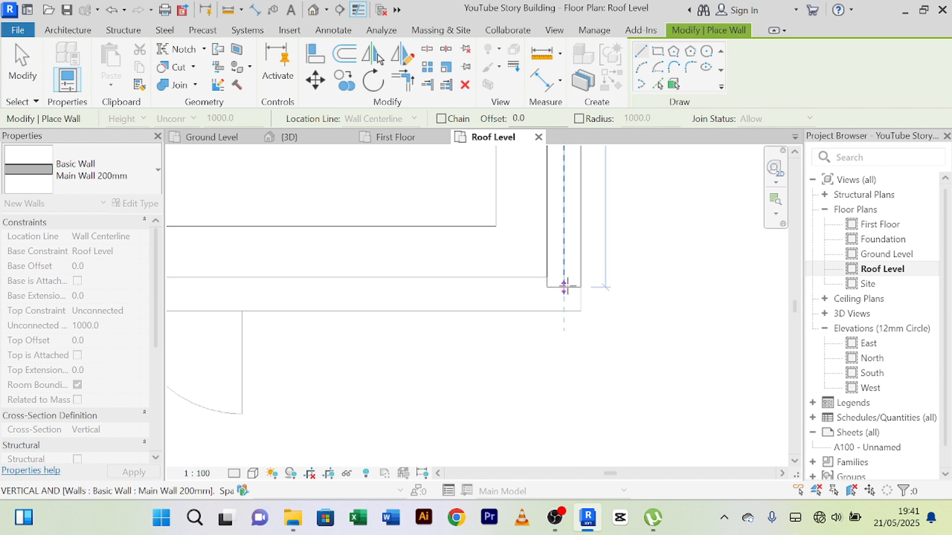
click(564, 294)
Step: Draw a Main Wall 200mm westward above the double door, from the southeast corner to just short of the inner corner, and end wall placement
scroll(504, 293, down, 2)
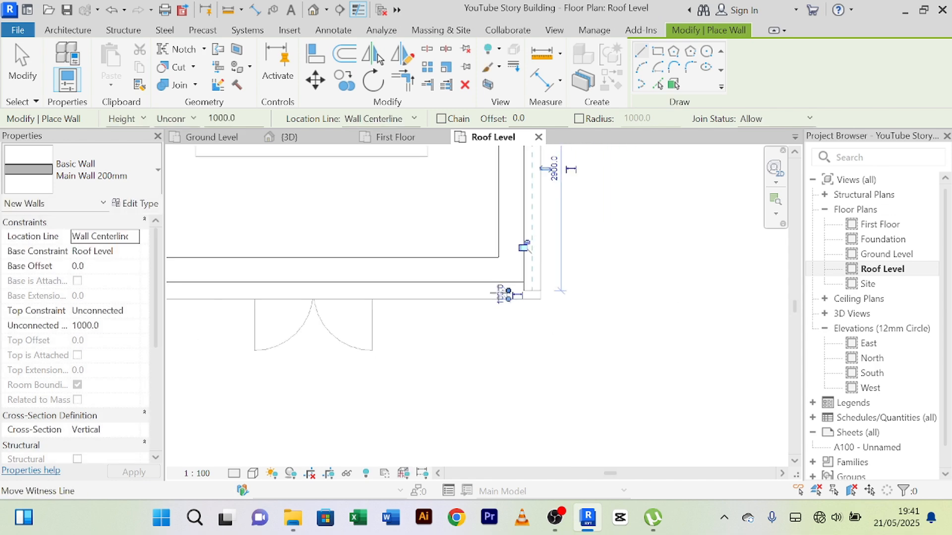
scroll(507, 294, up, 6)
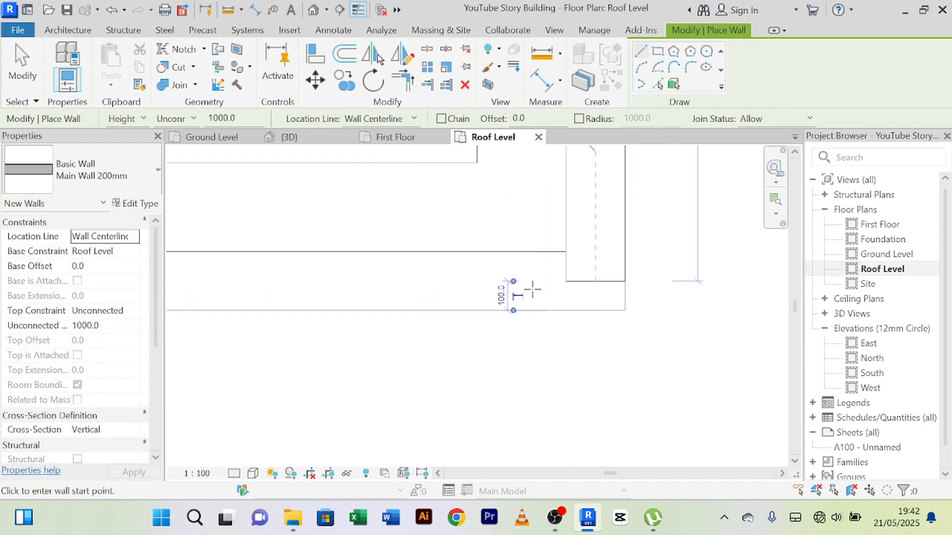
click(547, 279)
scroll(309, 281, down, 1)
scroll(312, 281, down, 1)
middle_drag(313, 281, 689, 322)
scroll(364, 330, down, 4)
middle_drag(335, 326, 559, 312)
scroll(551, 311, up, 7)
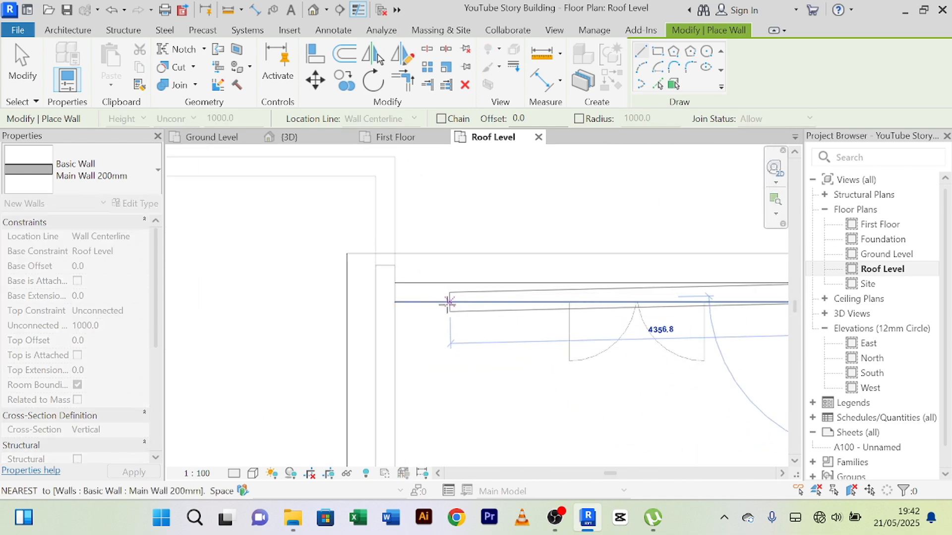
click(398, 296)
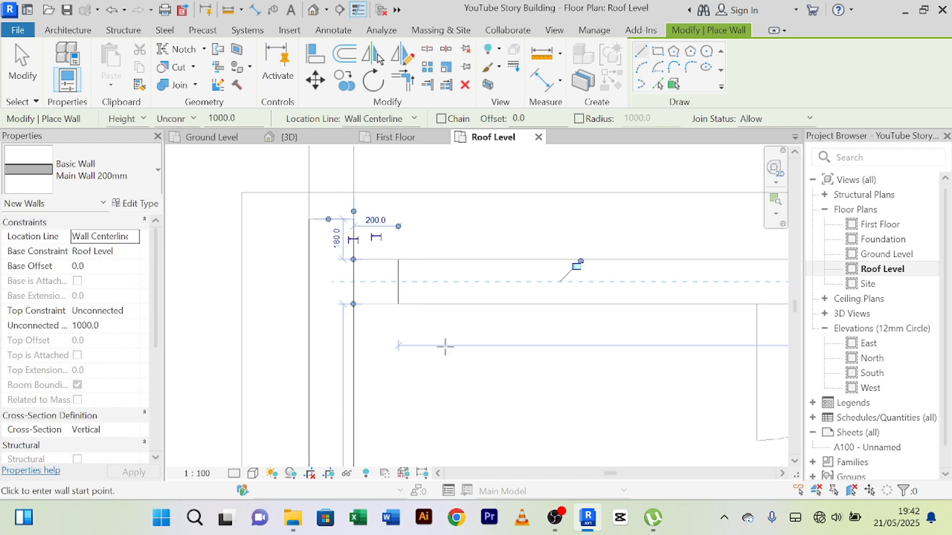
right_click(464, 386)
click(517, 117)
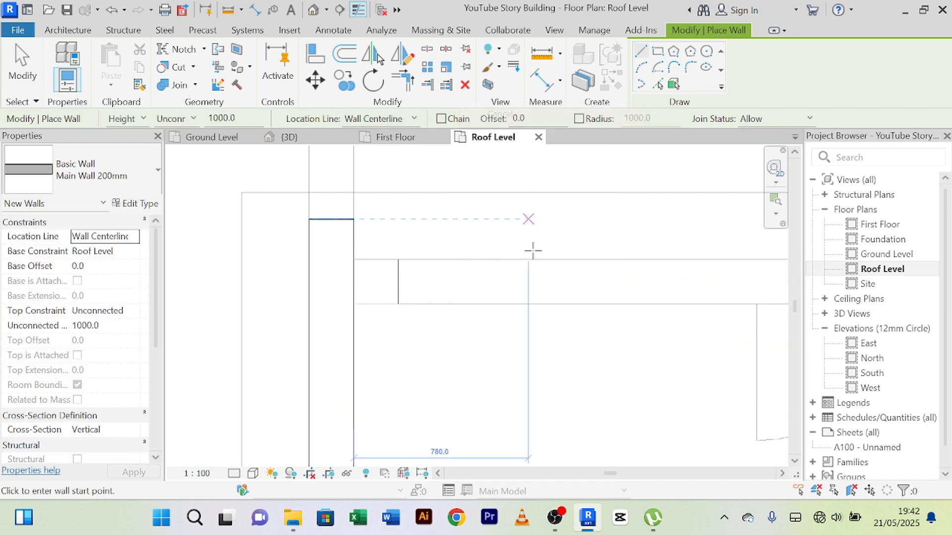
right_click(491, 376)
click(529, 101)
Step: Use Trim/Extend to Corner to join the wall above the double door with the southern wing's east wall at the inner corner
scroll(511, 259, down, 3)
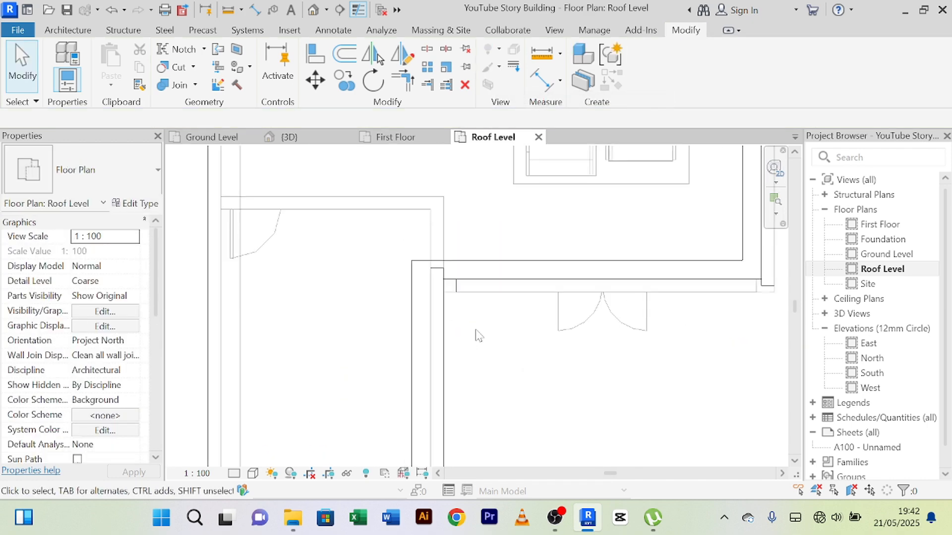
scroll(476, 336, down, 3)
middle_drag(489, 340, 468, 329)
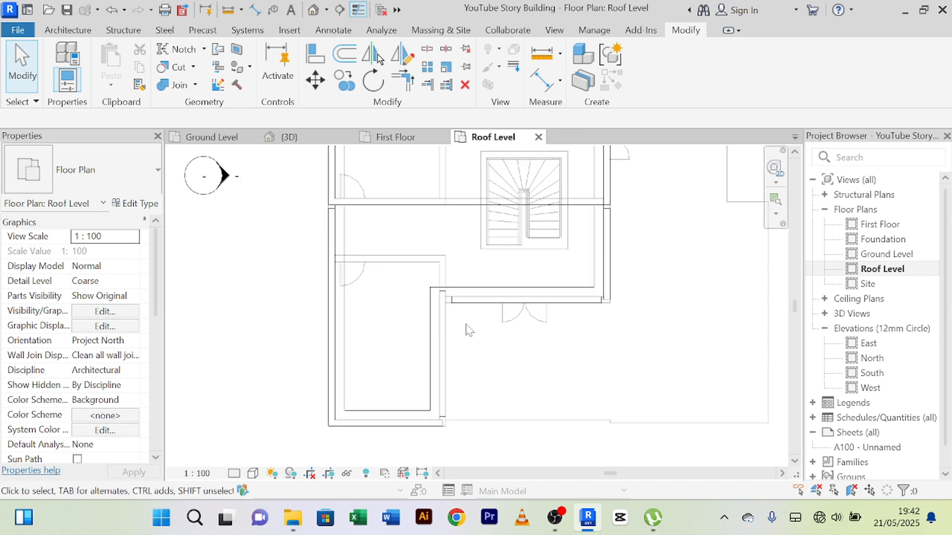
click(409, 88)
scroll(463, 278, up, 5)
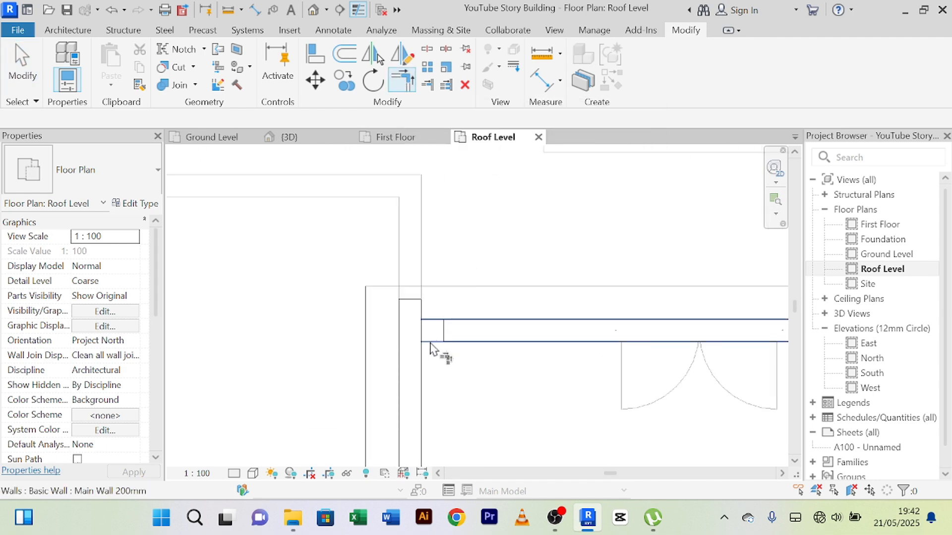
scroll(486, 358, down, 3)
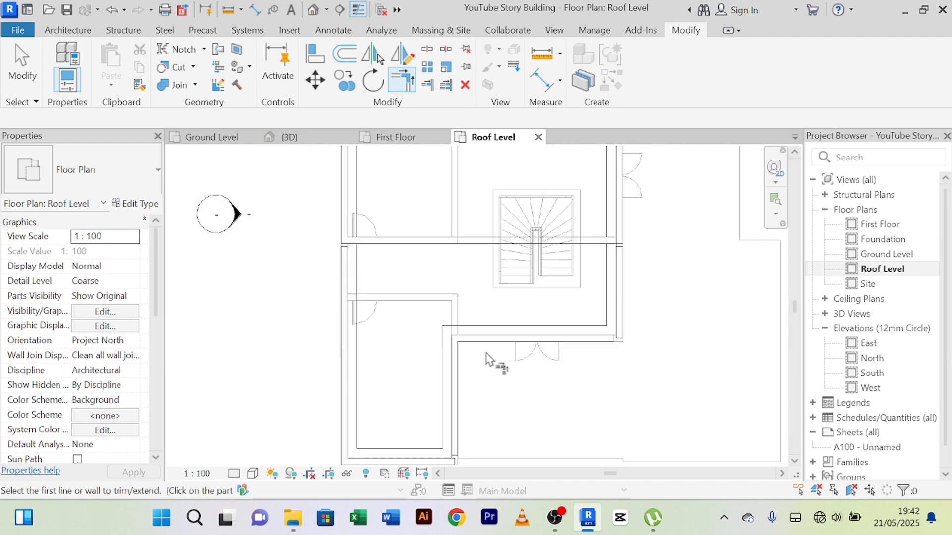
Step: Trim the east outer wall and the wall above the double door to a corner at their southeast junction
middle_drag(486, 358, 421, 313)
scroll(420, 312, up, 5)
click(453, 258)
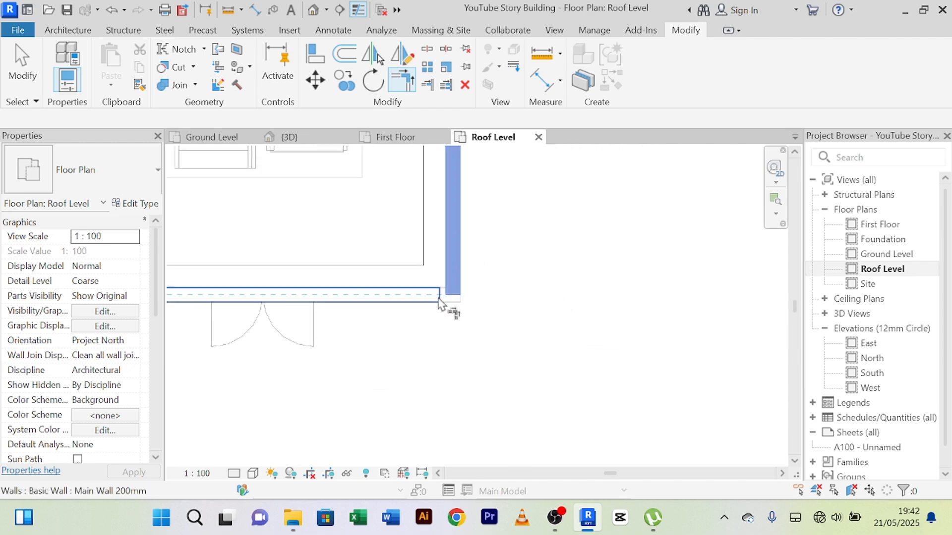
click(429, 297)
Step: Trim the southern wing's east and south walls to a corner at their junction, and end the trim command
scroll(435, 300, down, 4)
middle_drag(488, 326, 600, 260)
scroll(440, 334, up, 4)
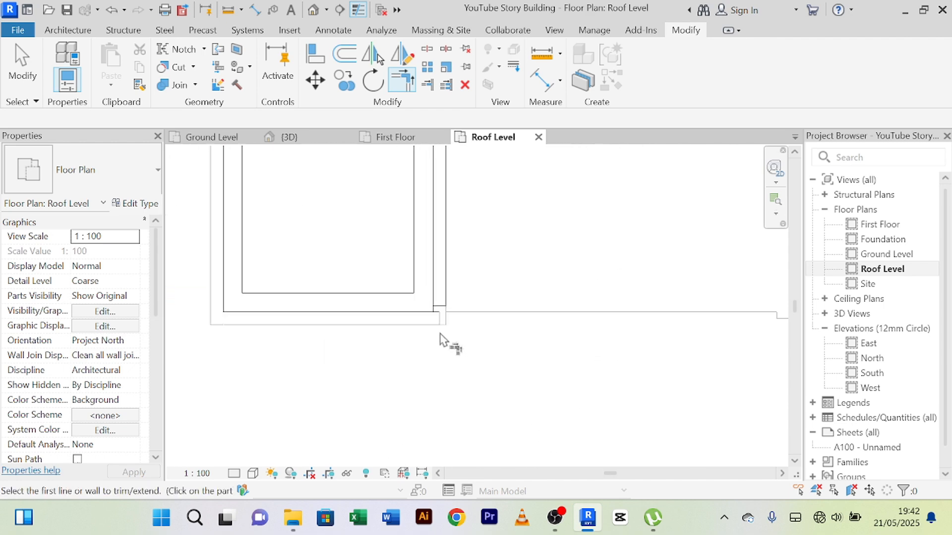
click(441, 310)
click(438, 322)
scroll(426, 326, down, 2)
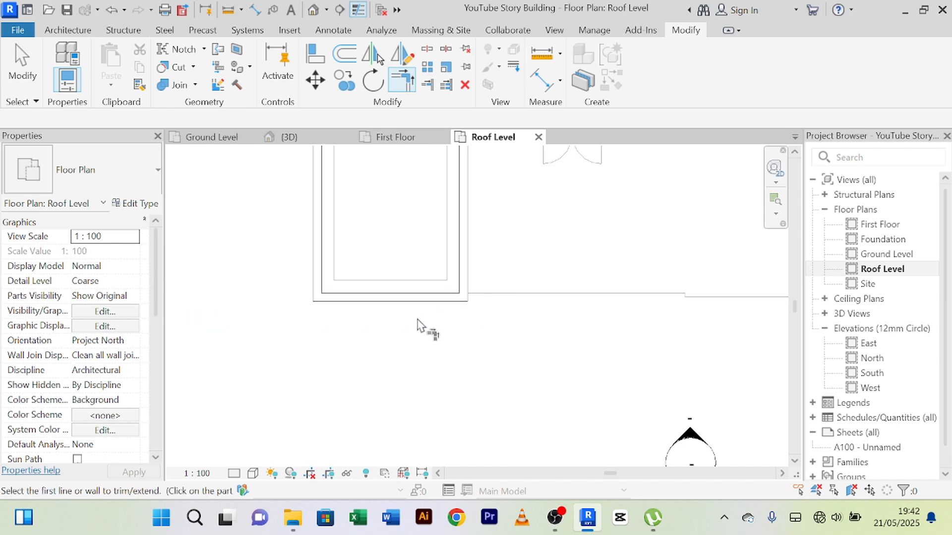
scroll(419, 325, down, 3)
scroll(318, 267, up, 4)
right_click(349, 203)
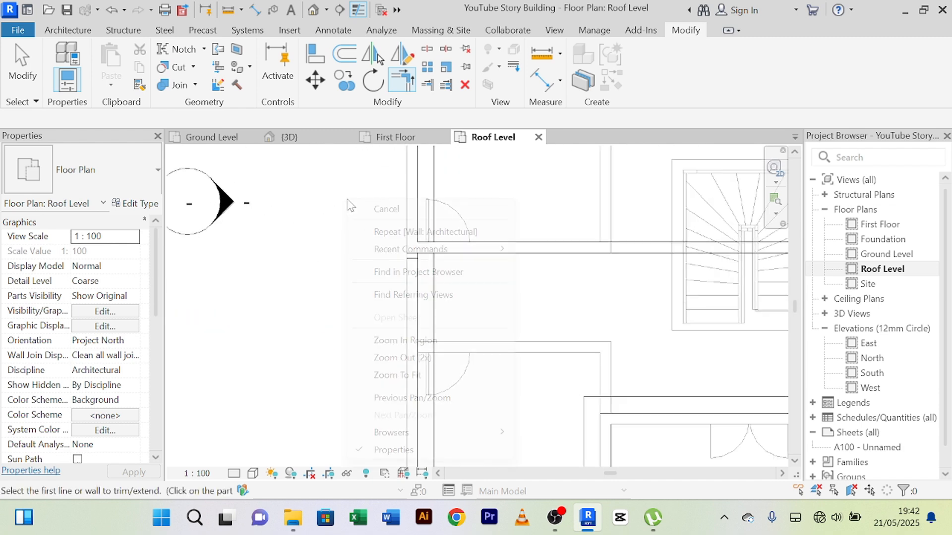
click(382, 208)
Step: Extend the southern roof's west wall north from its upper end until it meets the wall above at the cross wall
scroll(453, 292, up, 2)
click(448, 297)
scroll(443, 290, up, 2)
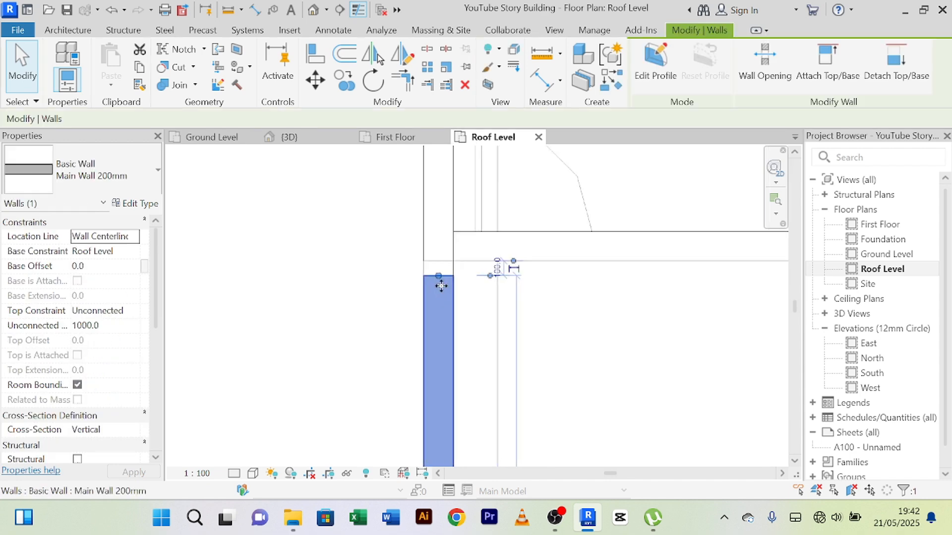
drag(438, 276, 438, 240)
click(362, 264)
scroll(340, 258, down, 5)
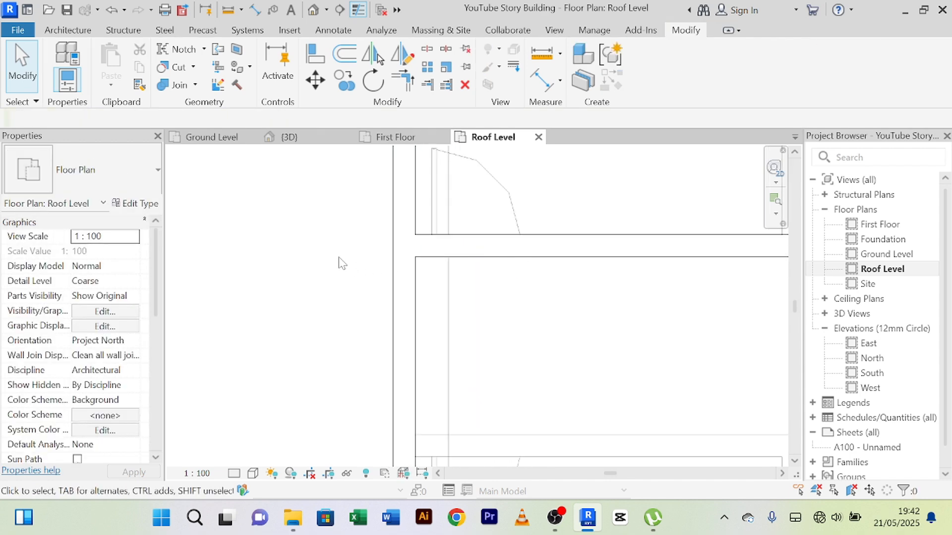
Step: Examine the parapet walls in 3D, especially the joint between the east wall and the cross wall
click(299, 142)
scroll(395, 231, up, 3)
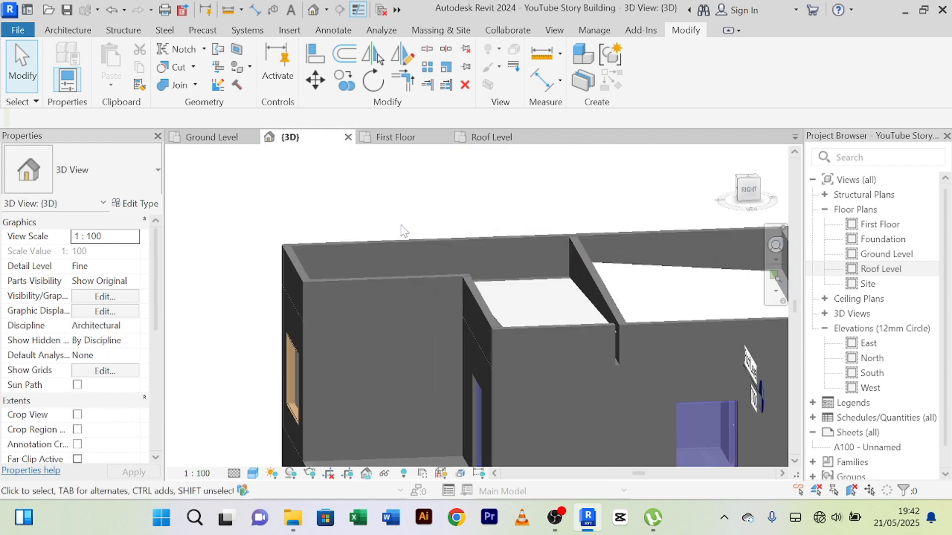
mouse_move(419, 214)
shift+middle_down()
mouse_move(387, 203)
mouse_move(359, 217)
mouse_move(432, 202)
shift+middle_up()
scroll(653, 346, up, 3)
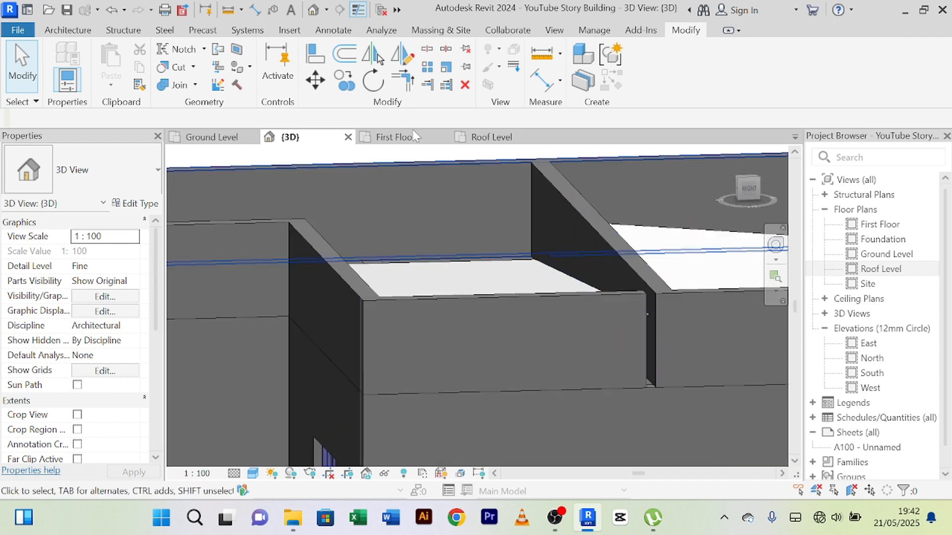
scroll(480, 233, down, 3)
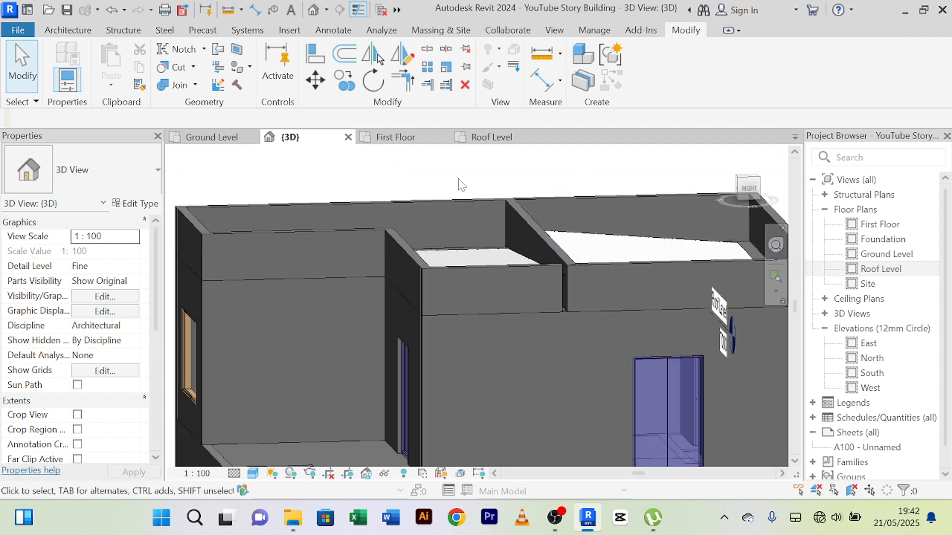
shift+middle_drag(457, 184, 383, 159)
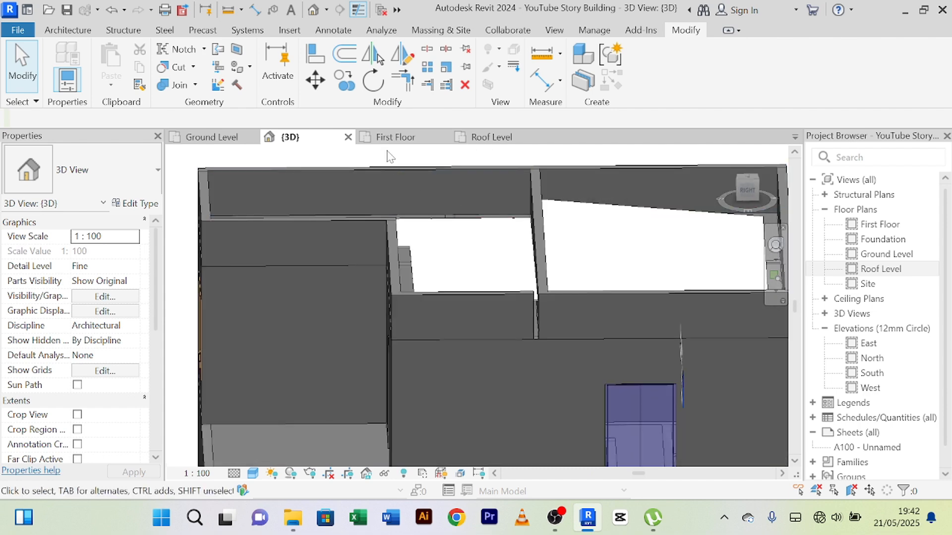
scroll(517, 328, up, 5)
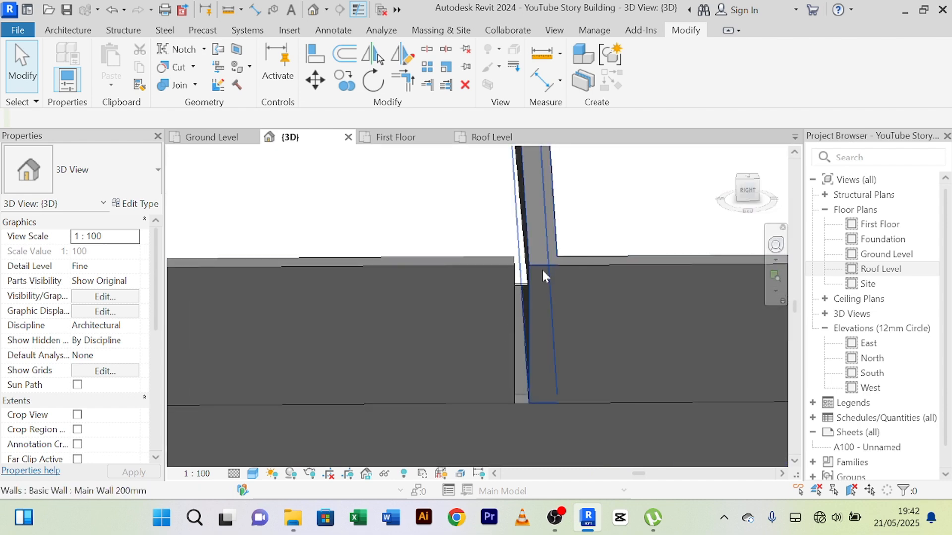
scroll(513, 285, up, 2)
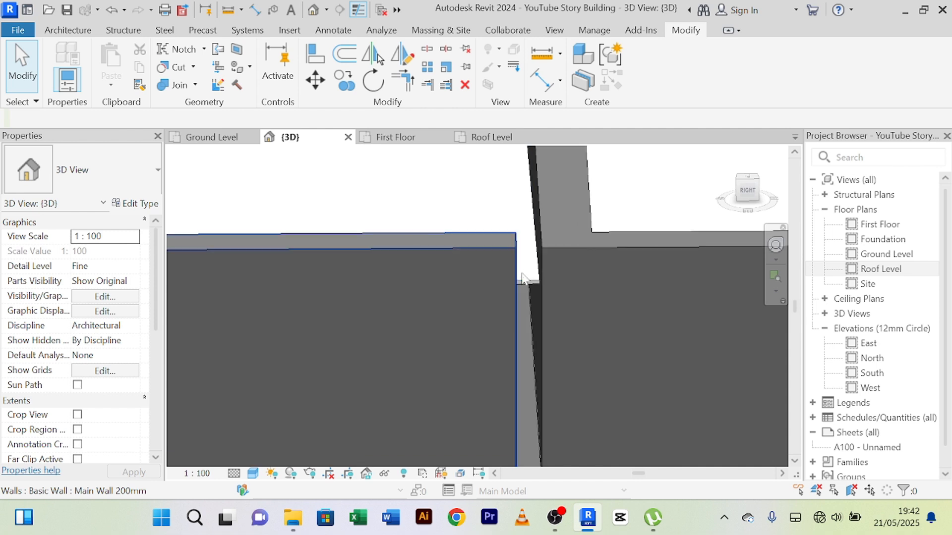
scroll(523, 279, down, 3)
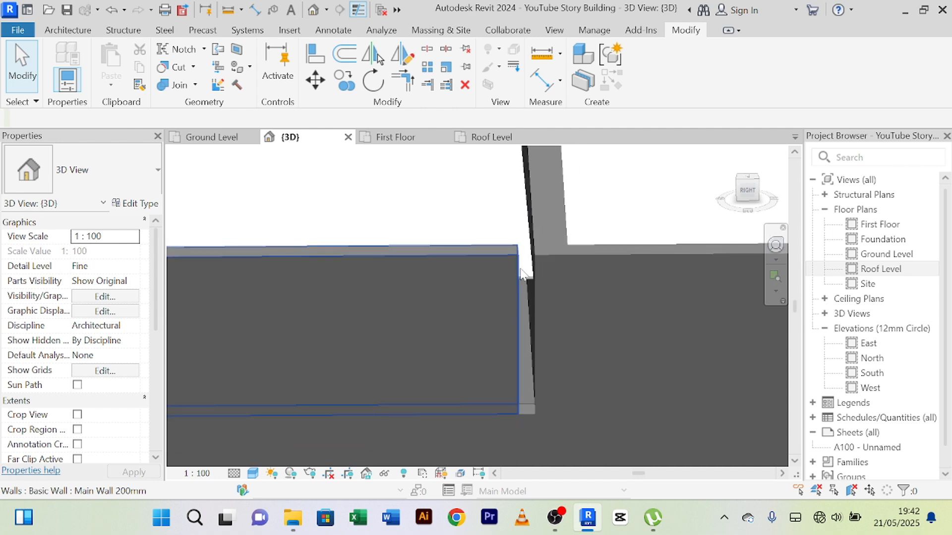
Step: In the Roof Level floor plan, extend the southern roof's east wall north from its upper end to join at the cross wall
click(514, 134)
scroll(537, 258, up, 4)
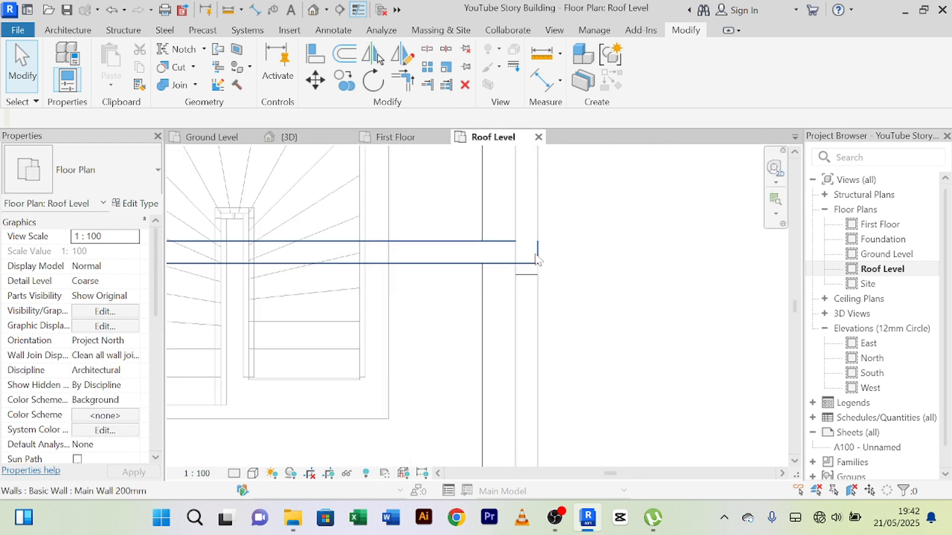
click(527, 291)
scroll(526, 290, up, 4)
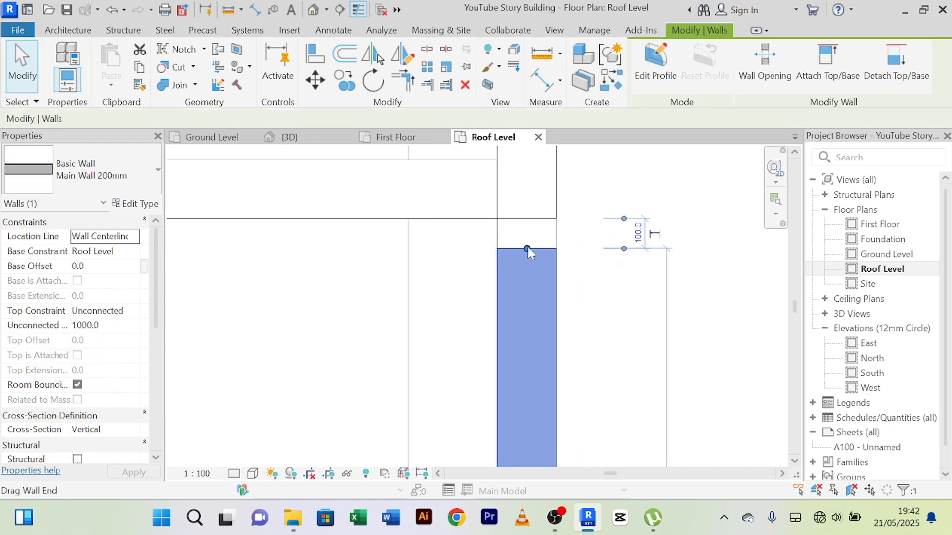
drag(527, 247, 527, 159)
click(626, 266)
scroll(626, 267, down, 2)
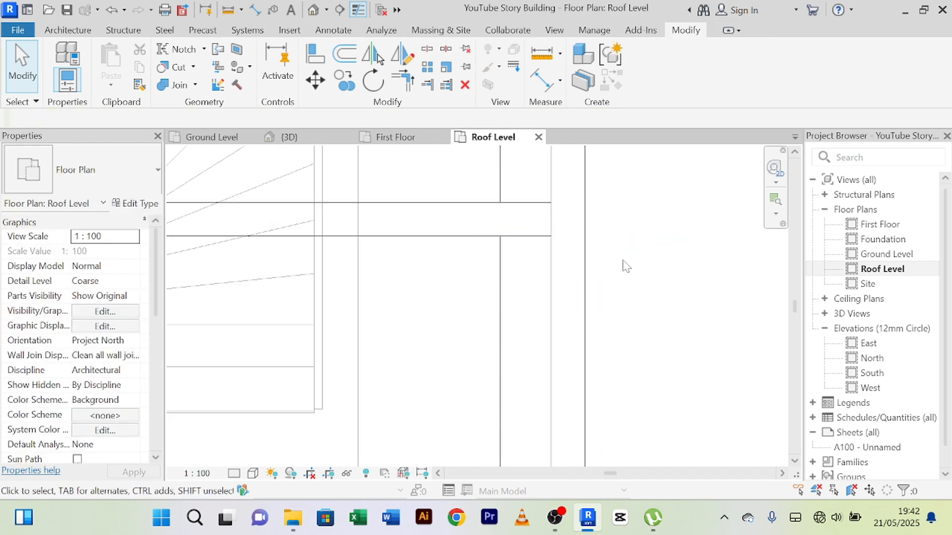
Step: Set the unconnected height of the cross wall between the two roofs to 1200 mm
scroll(624, 262, down, 4)
middle_drag(648, 265, 608, 215)
scroll(607, 214, down, 2)
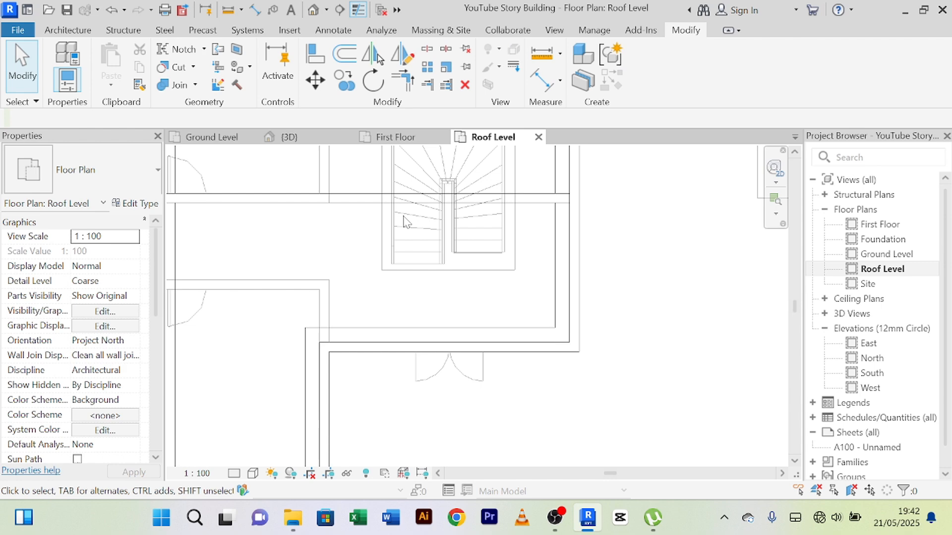
click(254, 203)
scroll(283, 251, down, 3)
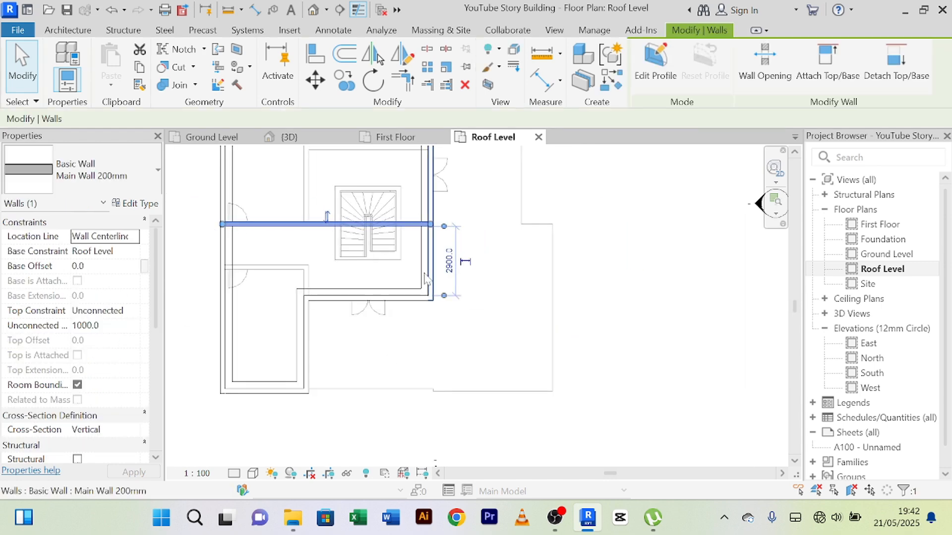
scroll(251, 233, down, 3)
middle_drag(300, 202, 318, 250)
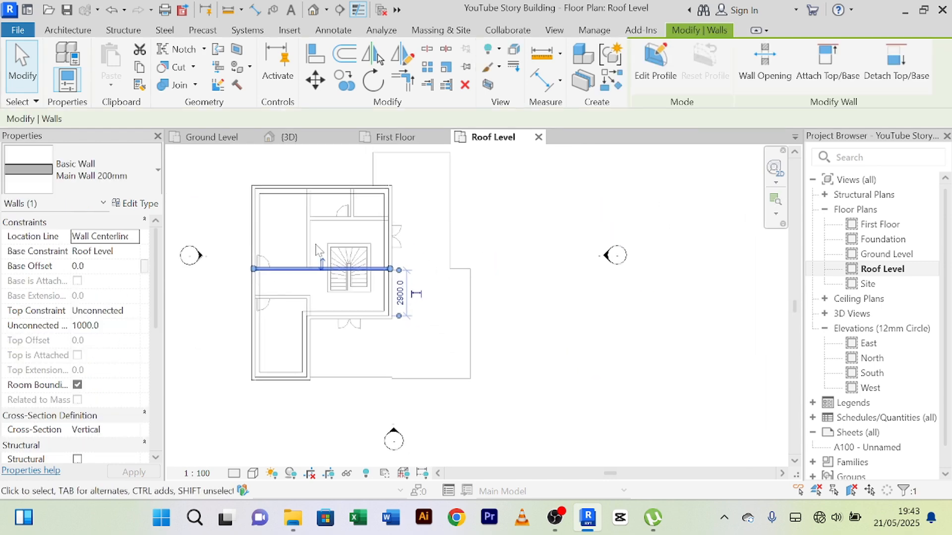
scroll(290, 290, up, 1)
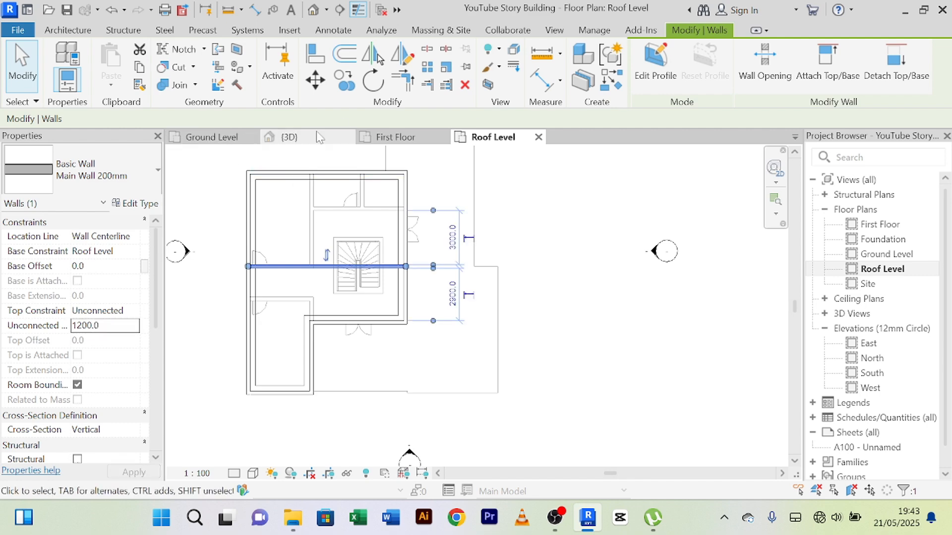
Step: Check the cross wall in the 3D view and set its unconnected height to 1300 mm
click(307, 141)
shift+middle_drag(590, 181, 347, 318)
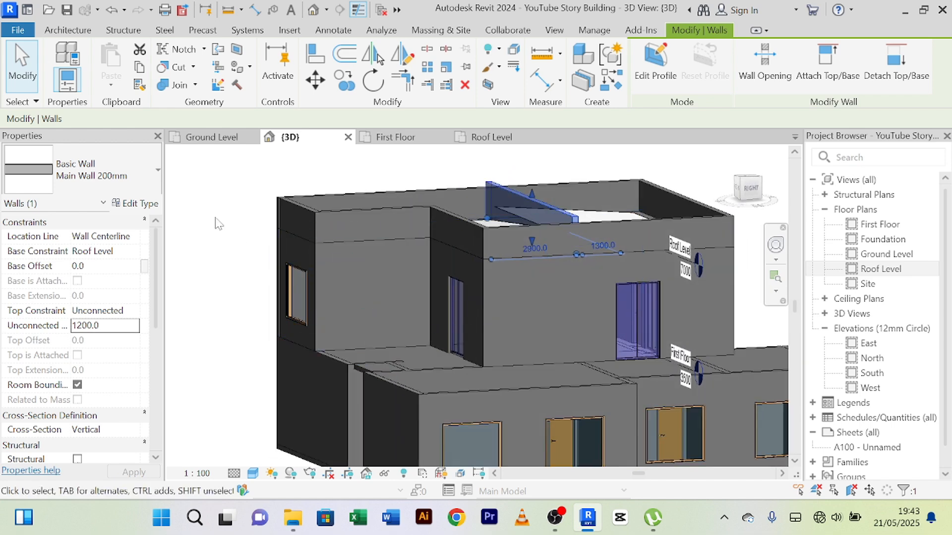
click(216, 222)
shift+middle_drag(229, 229, 250, 239)
scroll(347, 248, up, 3)
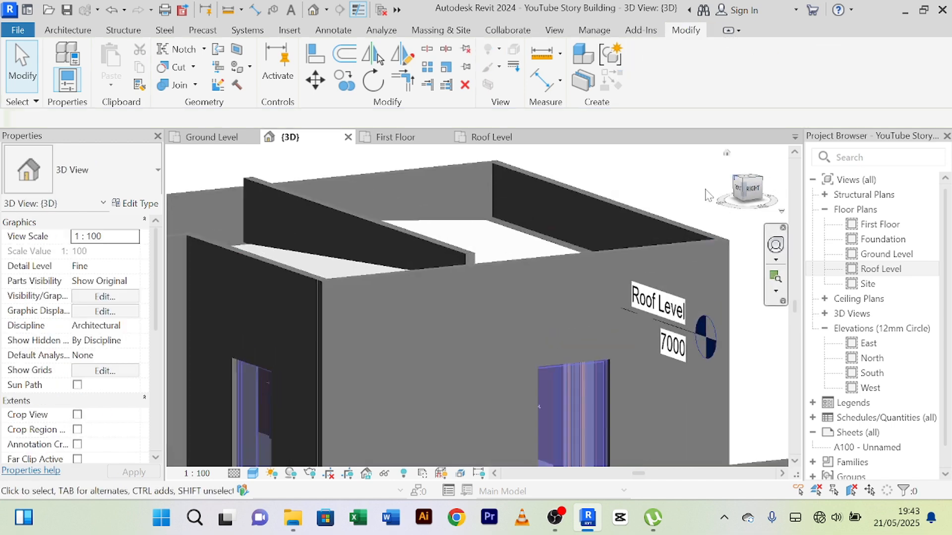
click(452, 250)
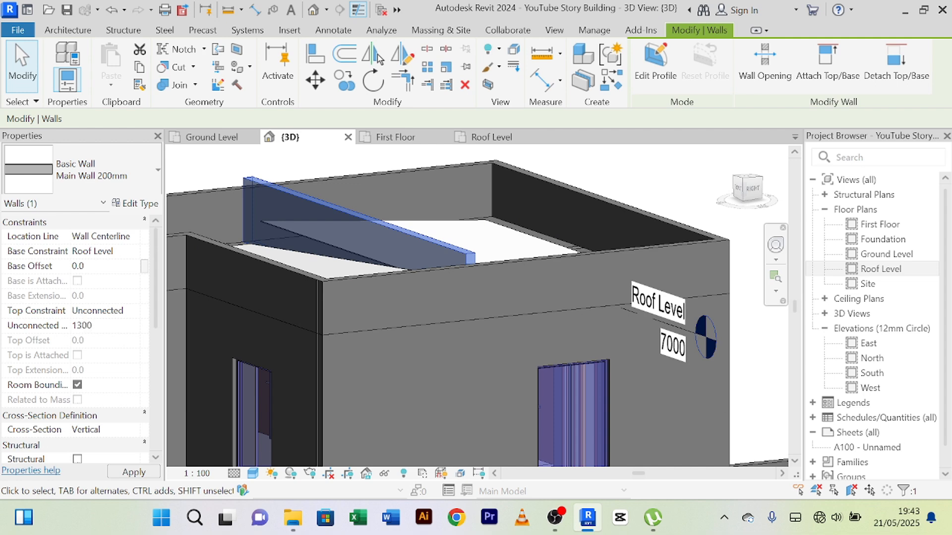
scroll(302, 340, down, 6)
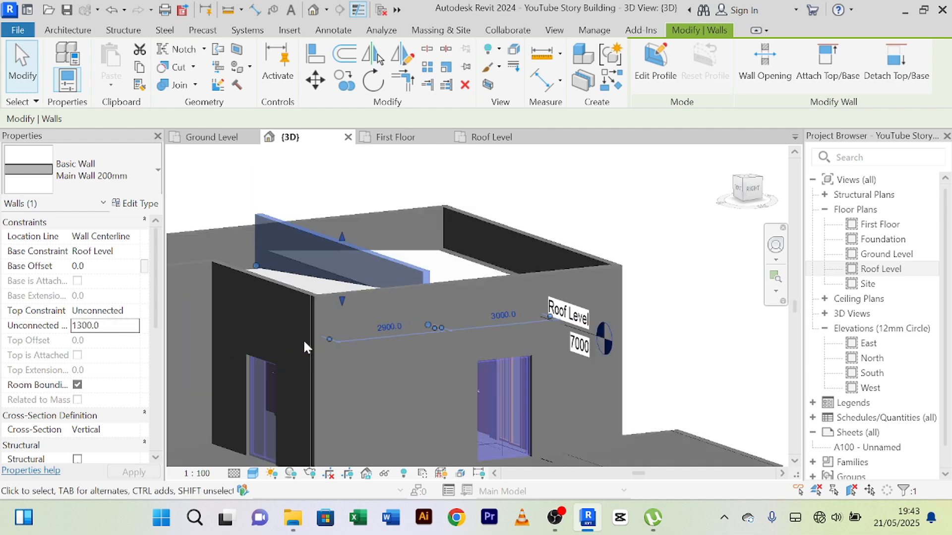
click(586, 250)
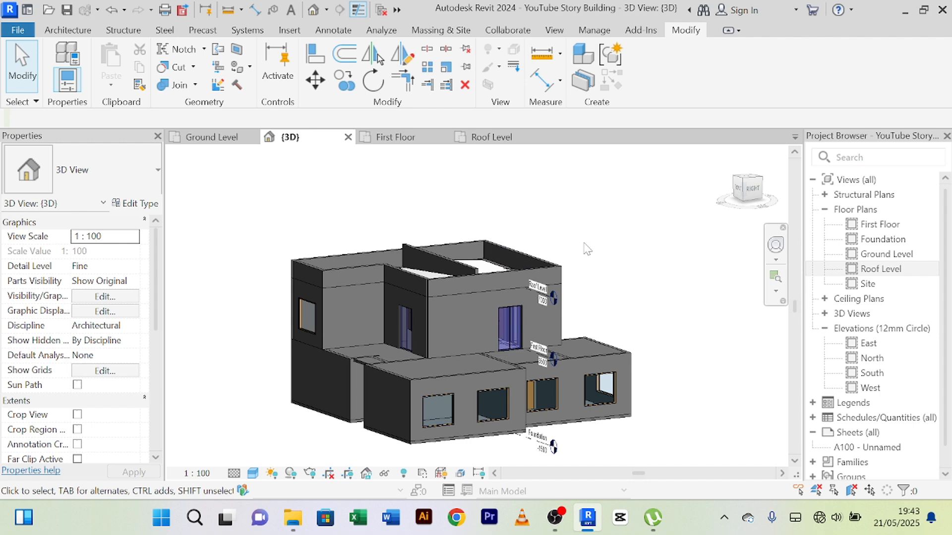
Step: Examine in 3D how the long east and west parapet walls run past the raised cross wall
shift+middle_drag(586, 249, 606, 272)
scroll(476, 287, up, 5)
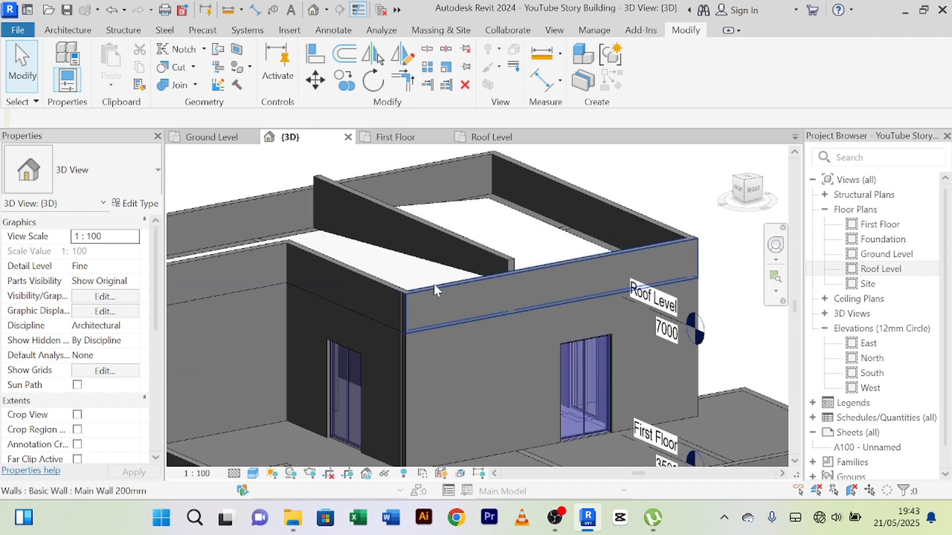
scroll(433, 284, up, 2)
click(463, 291)
scroll(554, 276, down, 2)
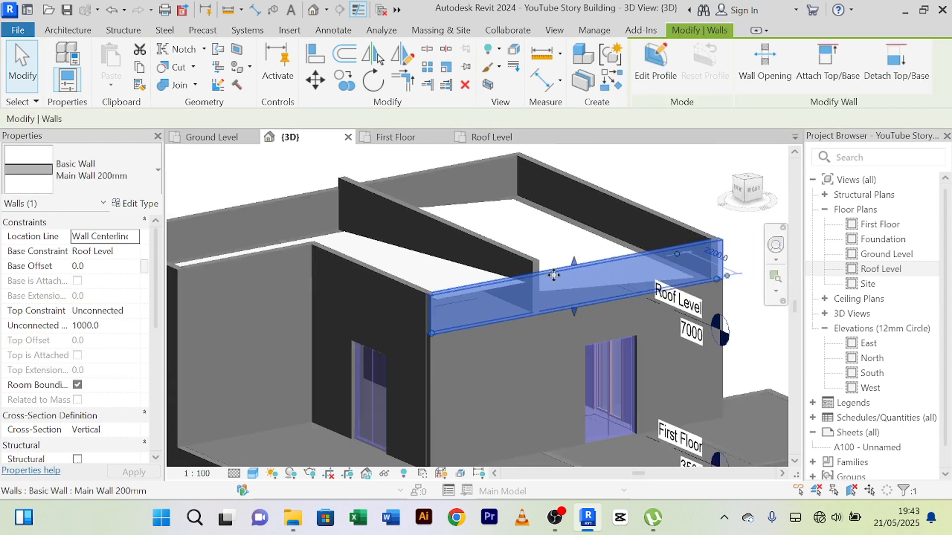
scroll(553, 275, down, 3)
scroll(375, 288, up, 4)
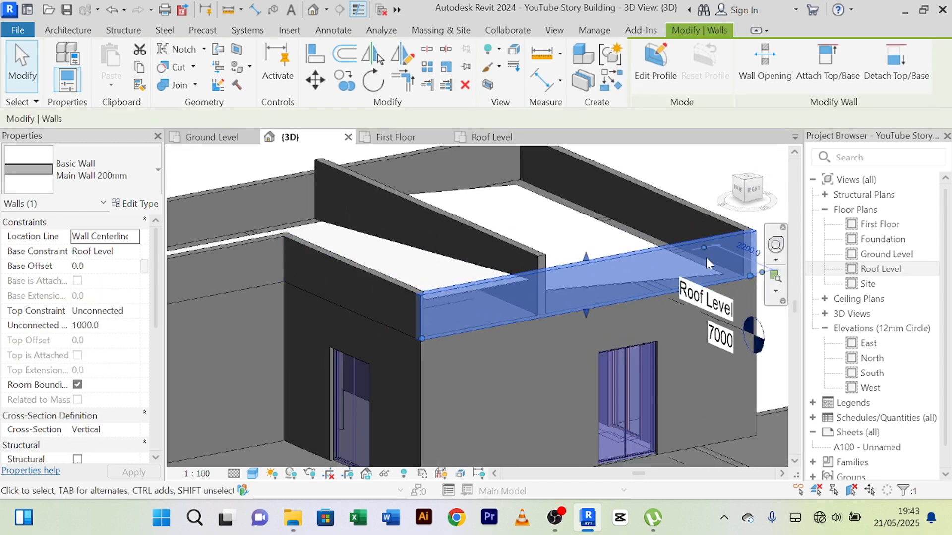
scroll(538, 278, down, 3)
scroll(472, 257, up, 1)
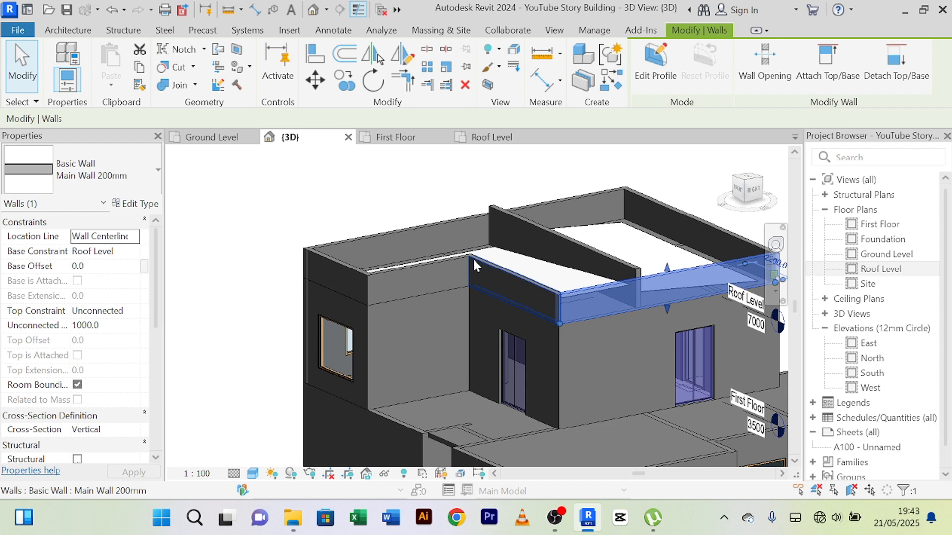
click(438, 231)
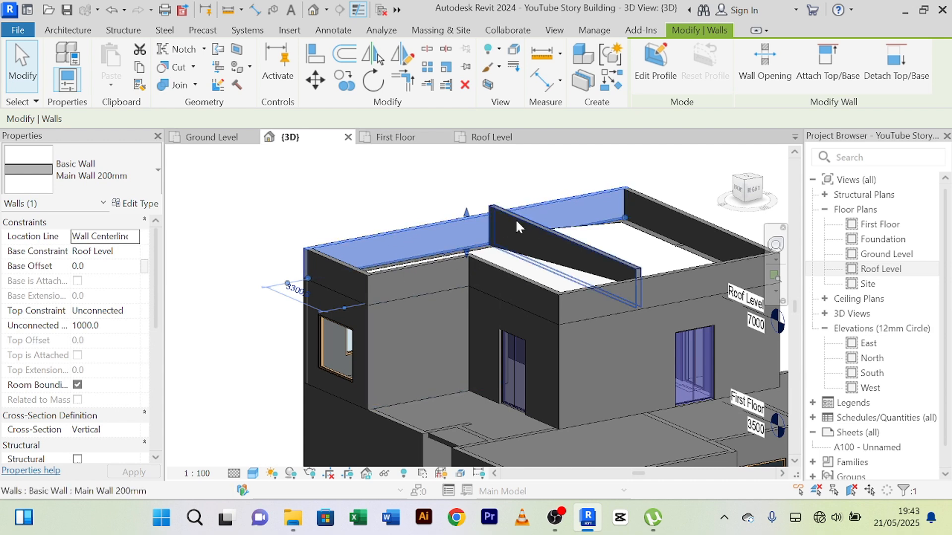
Step: In the Roof Level floor plan, split the west parapet wall at the cross wall's centreline and end the split command
click(496, 139)
scroll(321, 282, up, 6)
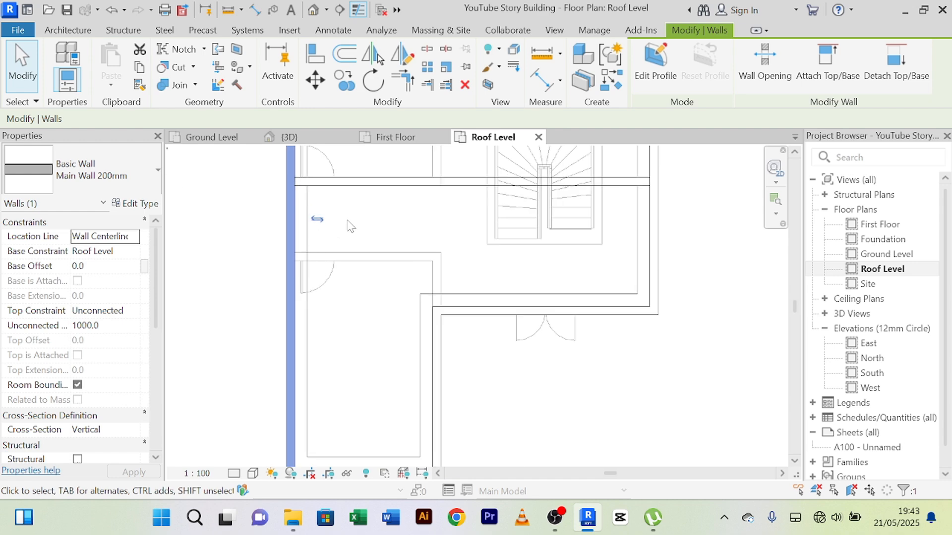
key(Escape)
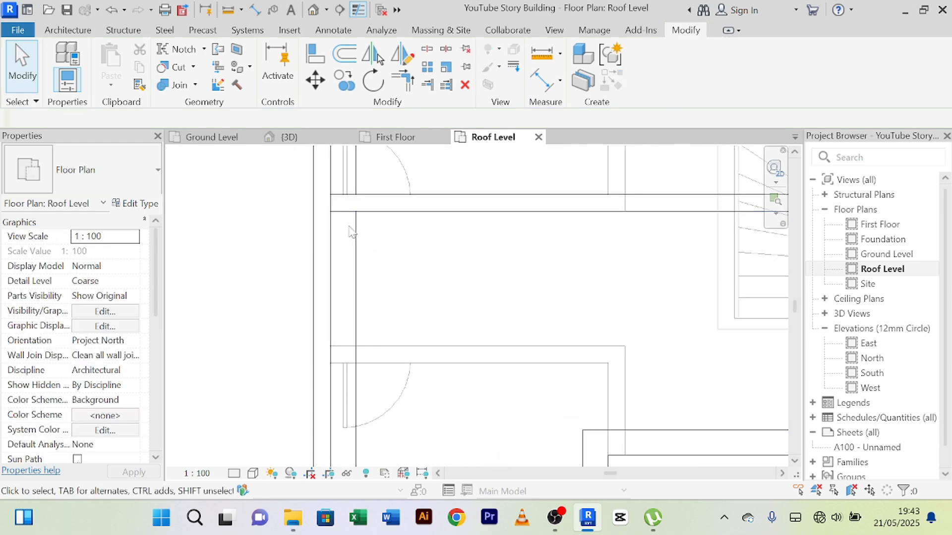
click(321, 245)
click(426, 51)
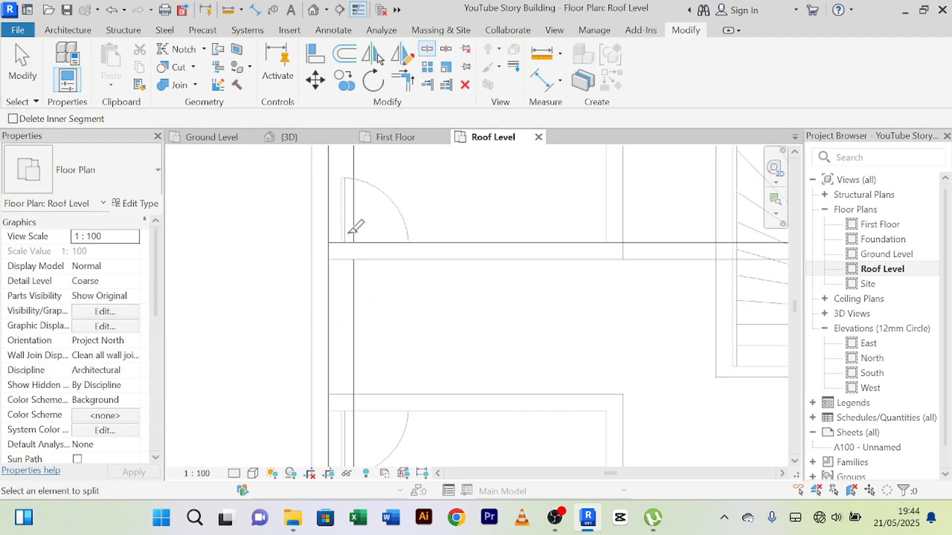
scroll(355, 226, up, 2)
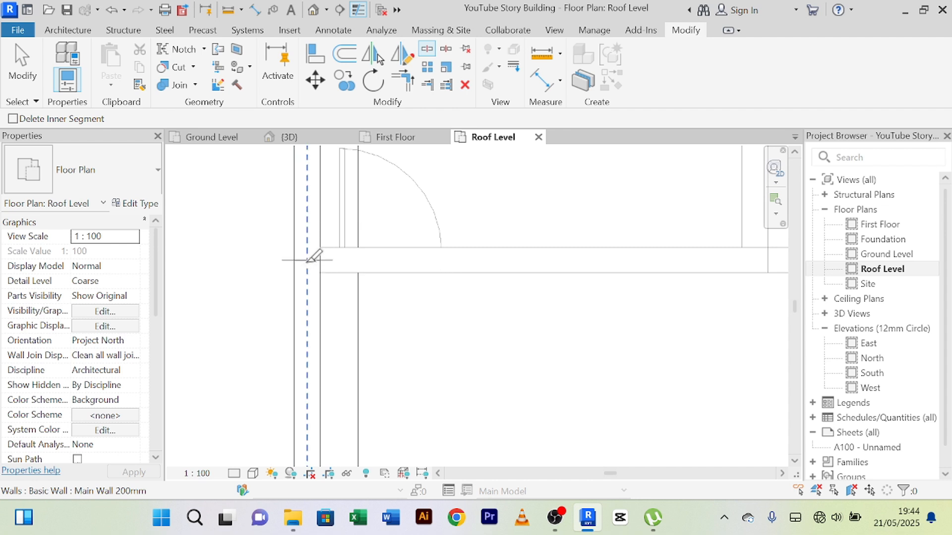
click(307, 261)
right_click(251, 237)
click(261, 248)
right_click(258, 229)
click(264, 236)
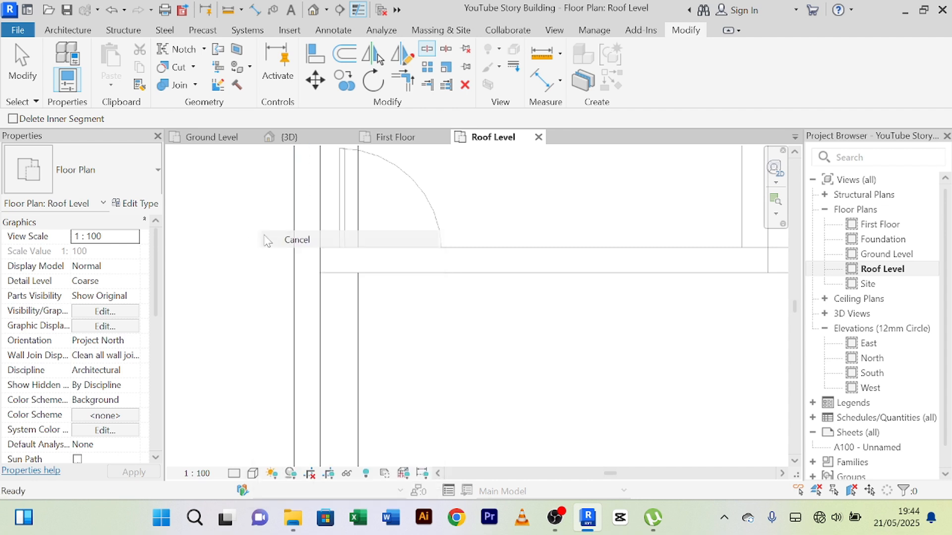
Step: Set the unconnected height of the west wall segment south of the cross wall to 1300 mm
scroll(264, 240, up, 2)
click(338, 297)
scroll(380, 335, down, 2)
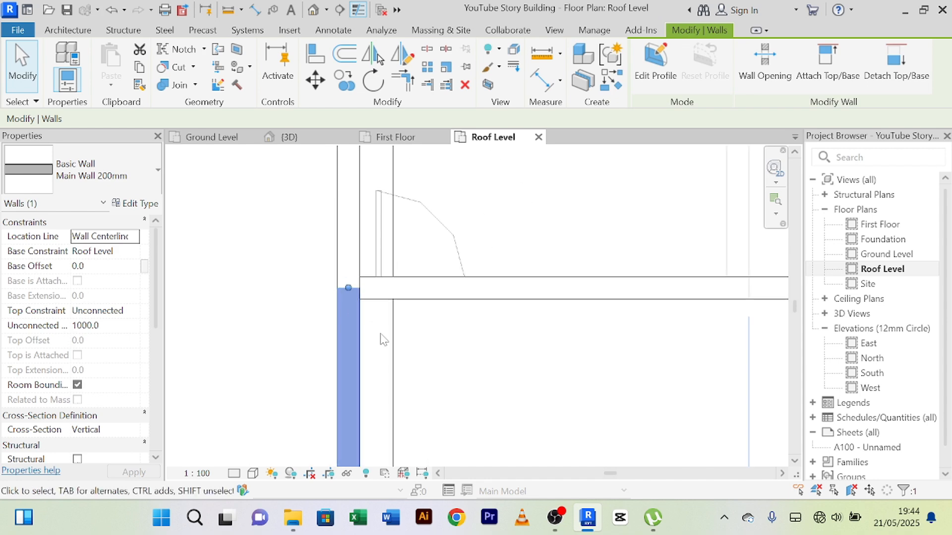
middle_drag(381, 336, 355, 257)
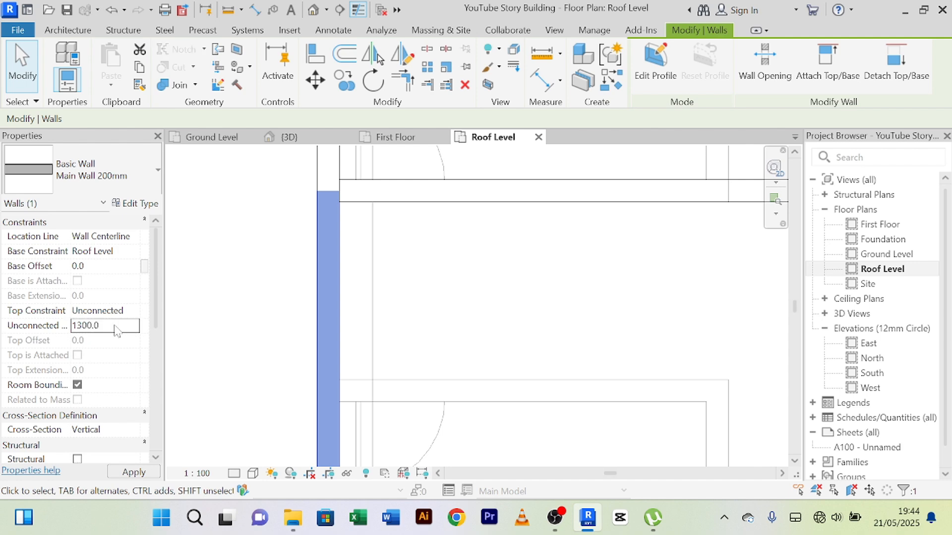
scroll(378, 299, down, 4)
middle_drag(434, 299, 231, 254)
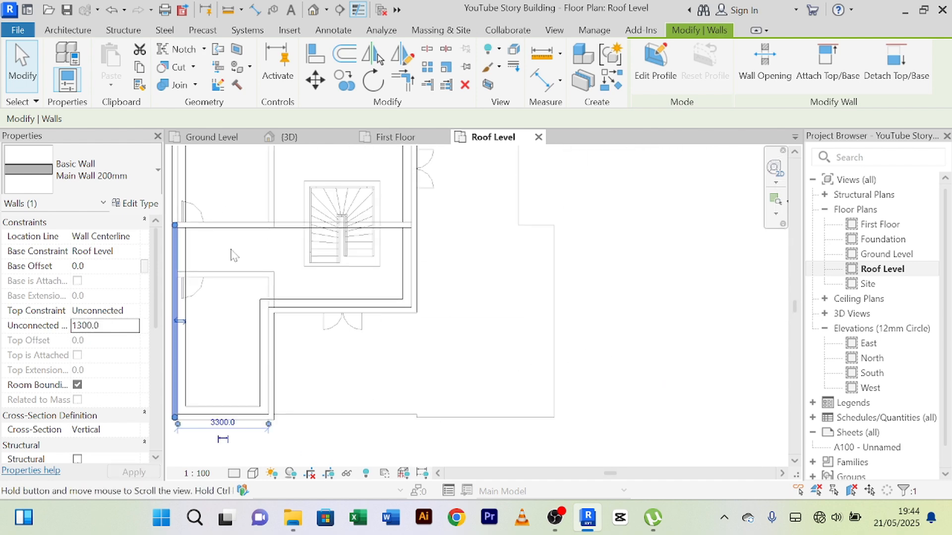
Step: Split the east parapet wall at the cross wall's centreline and end the split command
click(411, 281)
scroll(411, 225, up, 3)
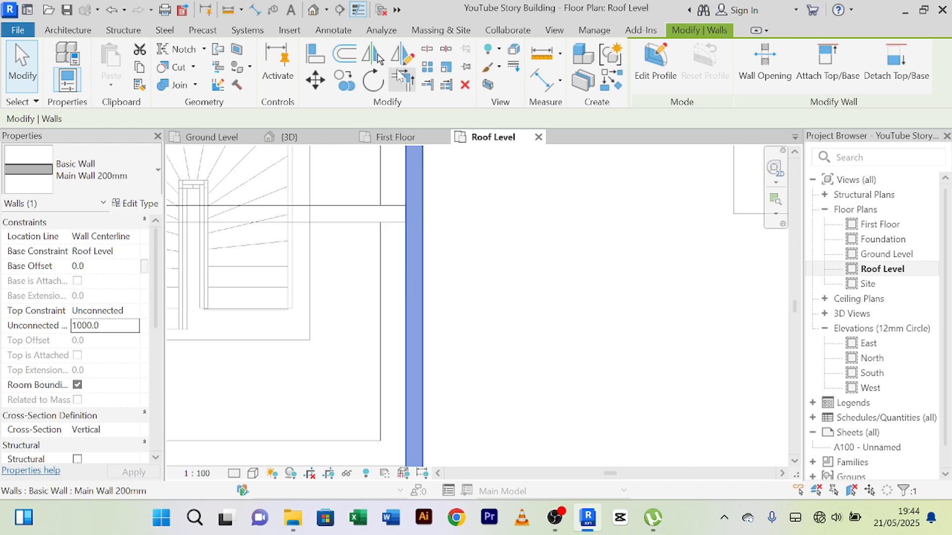
click(426, 49)
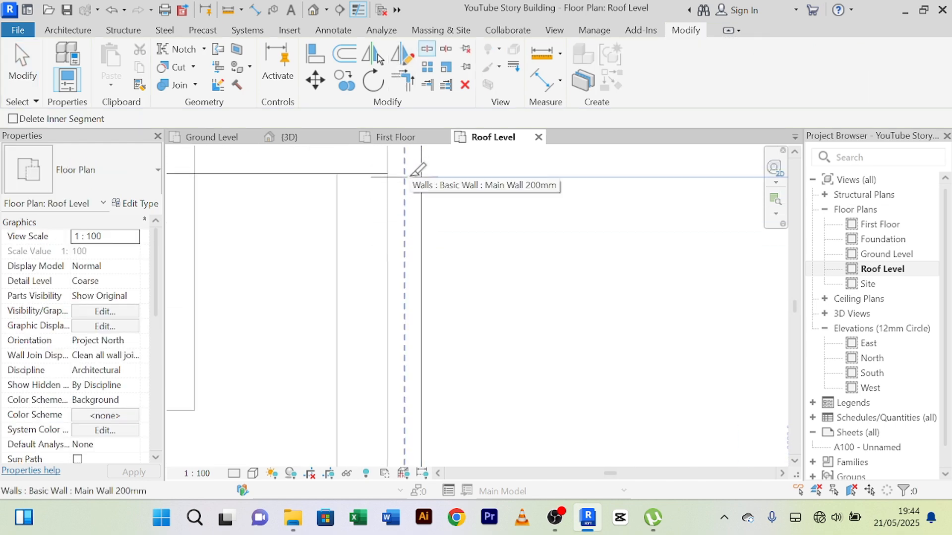
middle_drag(412, 177, 417, 263)
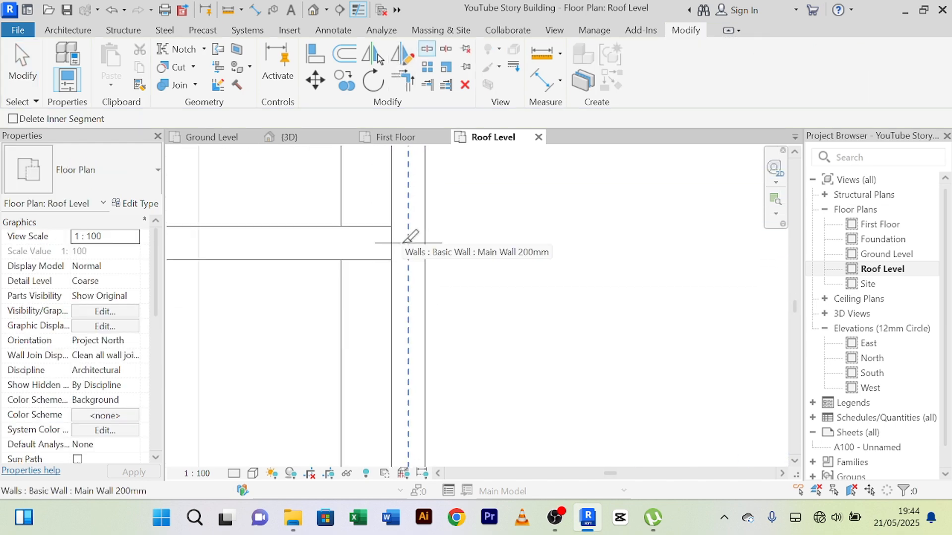
right_click(499, 212)
click(516, 223)
right_click(506, 203)
click(523, 213)
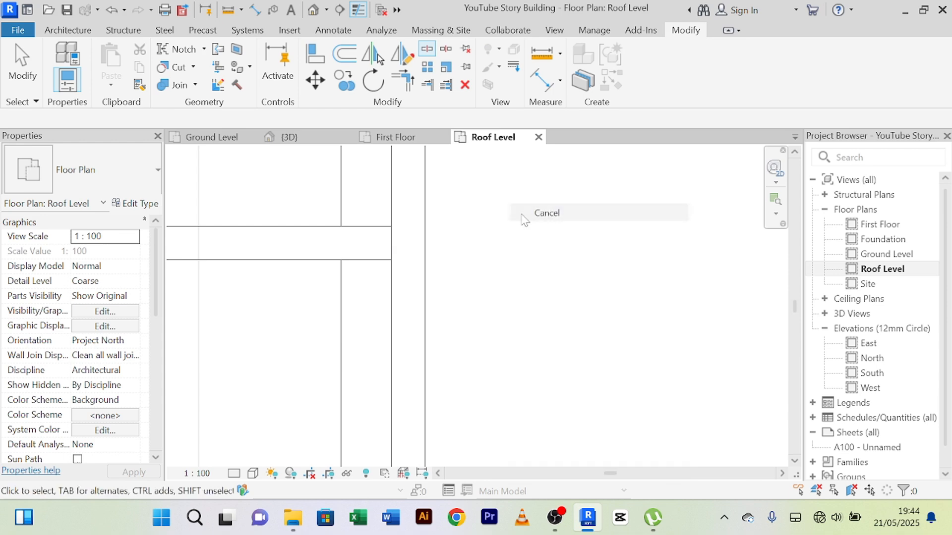
Step: Set the unconnected height of the east wall segment south of the cross wall to 1300 mm
scroll(536, 248, down, 2)
middle_drag(537, 250, 525, 188)
click(446, 283)
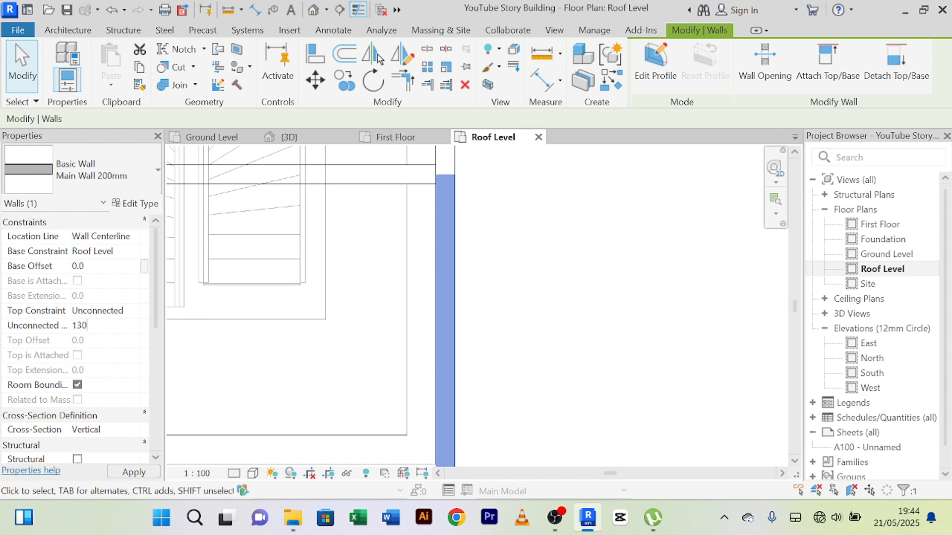
click(660, 342)
Step: Set the unconnected height to 1300 mm for the south wall above the double door and the southern wing's east, south and west walls together
scroll(657, 349, down, 4)
middle_drag(633, 359, 626, 255)
scroll(614, 270, down, 3)
click(518, 300)
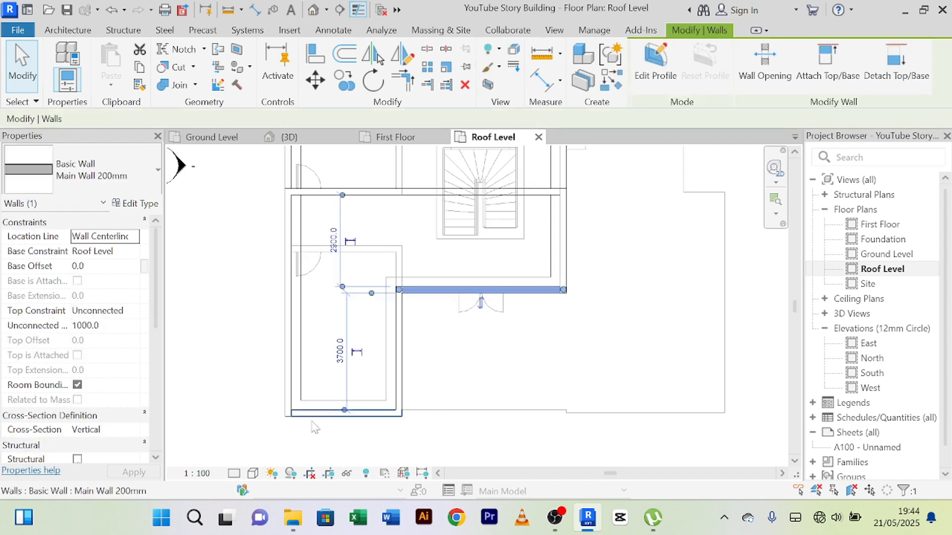
ctrl+click(403, 389)
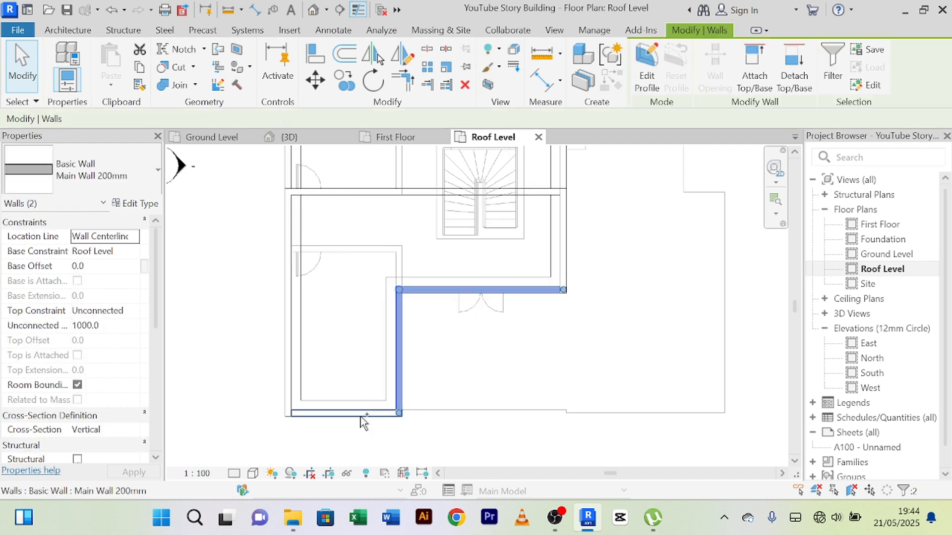
ctrl+click(361, 414)
ctrl+click(289, 367)
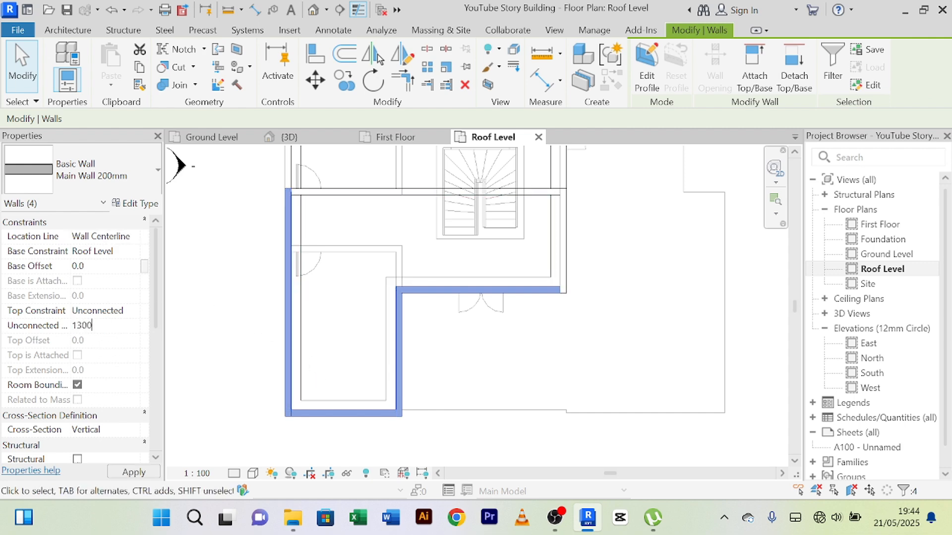
click(508, 377)
Step: Examine the raised southern parapet in 3D, comparing its height with the northern roof's walls at the cross wall
click(290, 139)
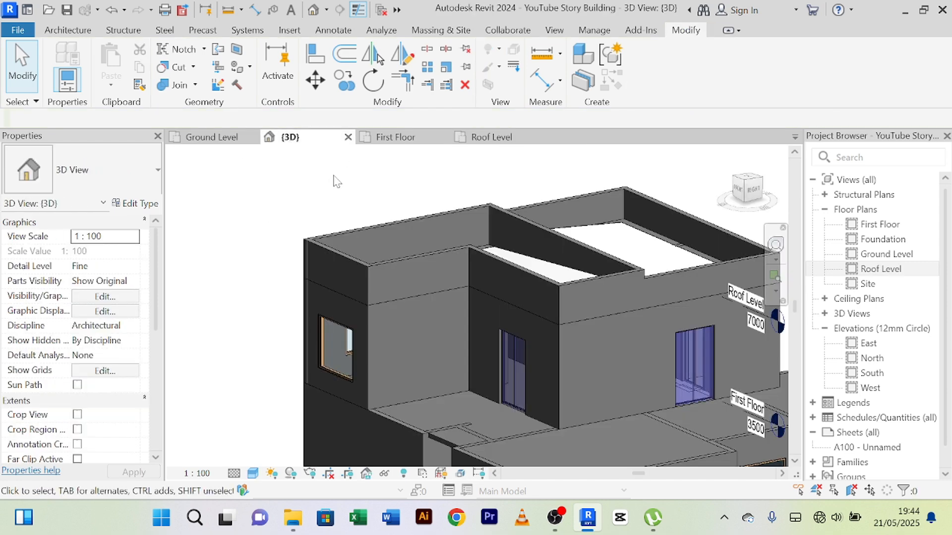
scroll(336, 214, up, 3)
shift+middle_drag(336, 212, 310, 206)
scroll(323, 204, down, 2)
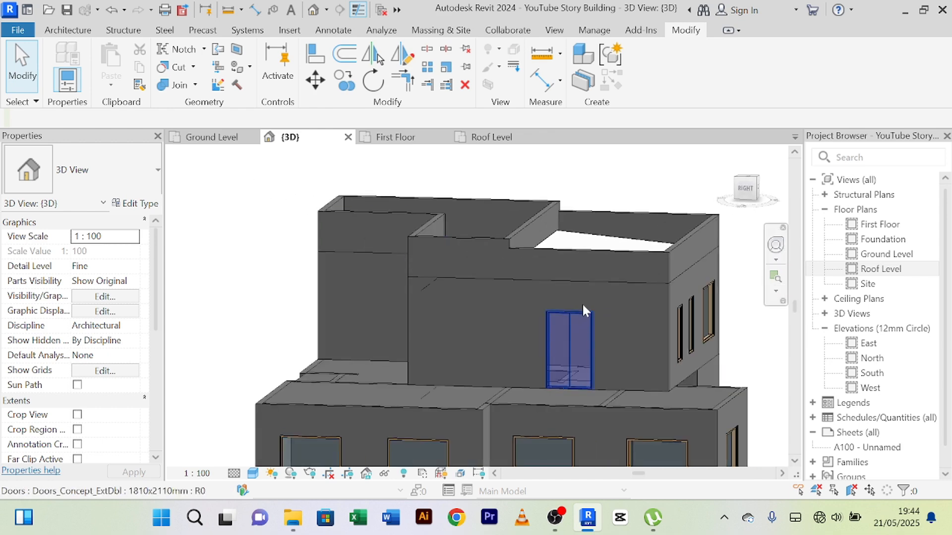
scroll(593, 270, up, 2)
scroll(585, 227, down, 3)
shift+middle_drag(609, 232, 643, 248)
shift+middle_drag(583, 232, 535, 218)
scroll(538, 213, up, 5)
scroll(540, 203, down, 5)
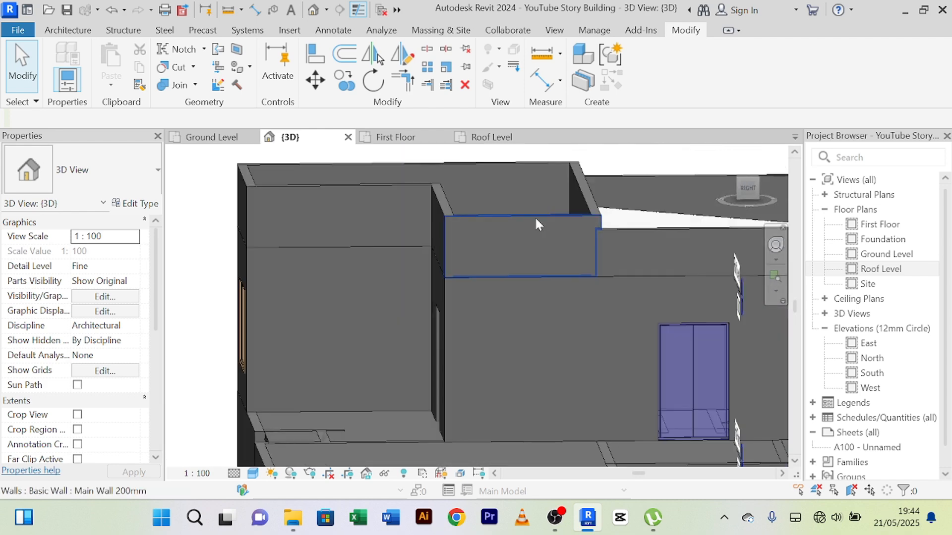
scroll(536, 218, down, 3)
shift+middle_drag(304, 301, 272, 284)
scroll(282, 265, up, 2)
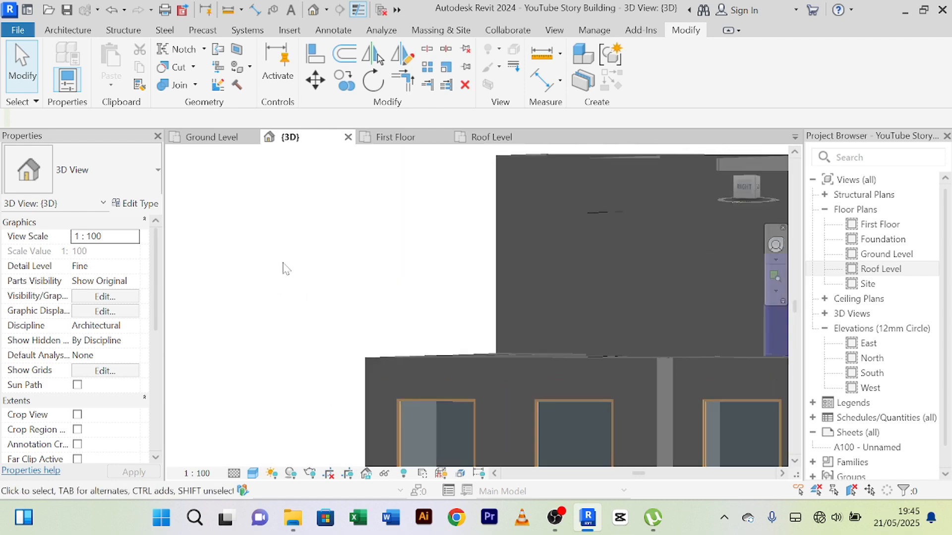
scroll(284, 263, down, 2)
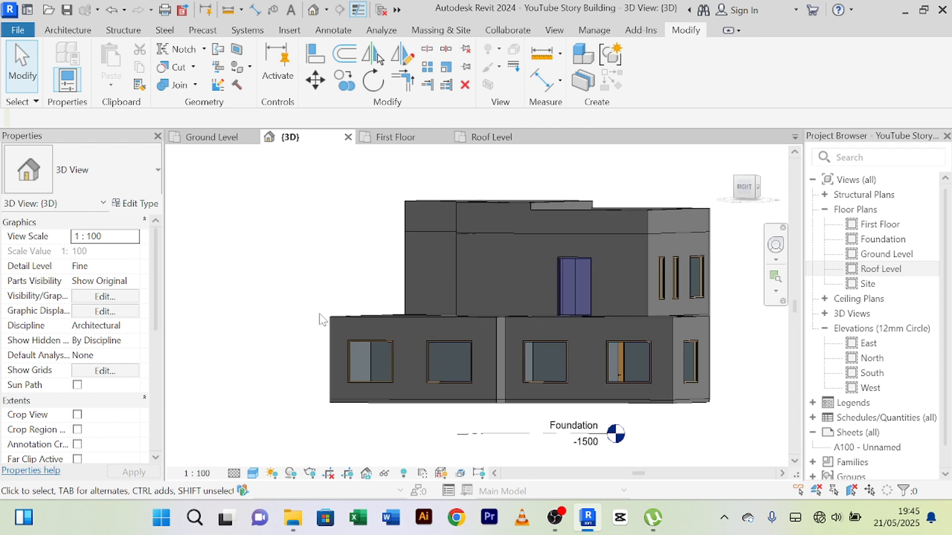
Step: Examine the parapet height step where the east wall meets the cross wall, and the southern roof's corners from above in 3D
shift+middle_drag(321, 317, 555, 257)
scroll(556, 257, up, 6)
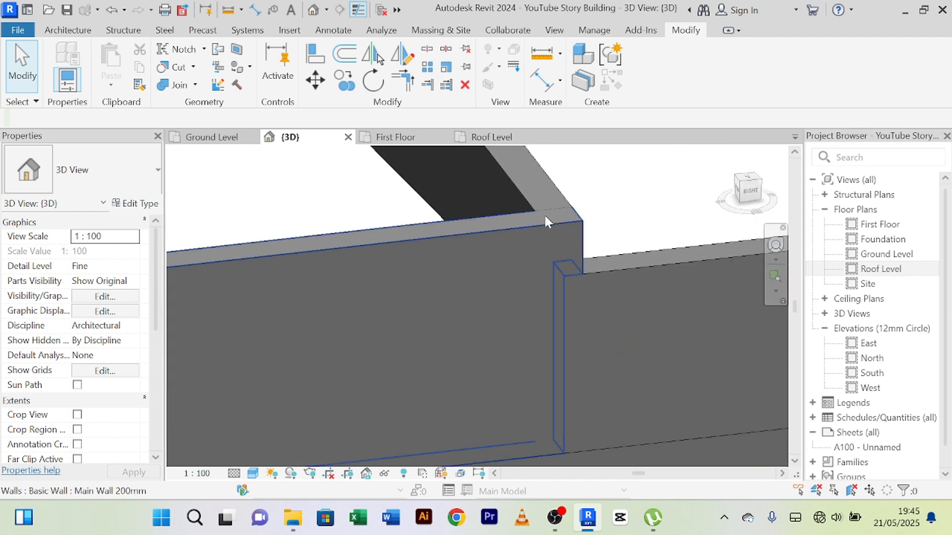
scroll(538, 207, down, 3)
shift+middle_drag(539, 233, 612, 280)
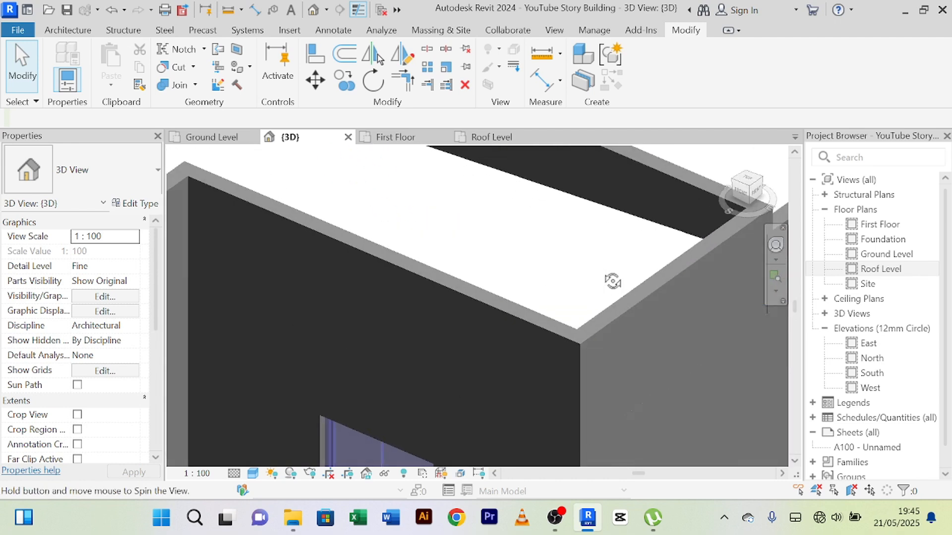
scroll(554, 232, down, 6)
shift+middle_drag(450, 247, 560, 306)
scroll(486, 268, up, 5)
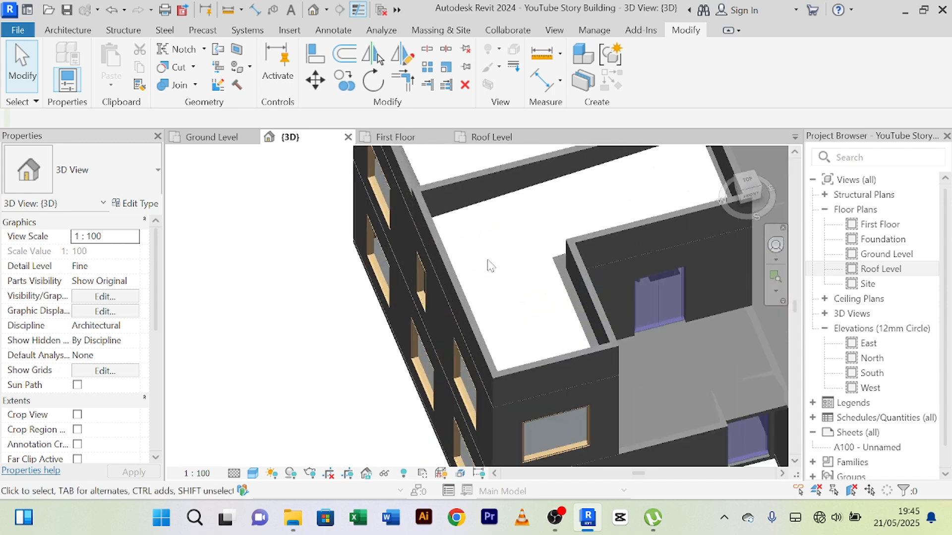
scroll(484, 271, down, 2)
shift+middle_drag(479, 266, 436, 256)
Step: Inspect the roof edges along the inner faces of the southern wing's east and west parapets and at the cross wall
scroll(417, 247, up, 4)
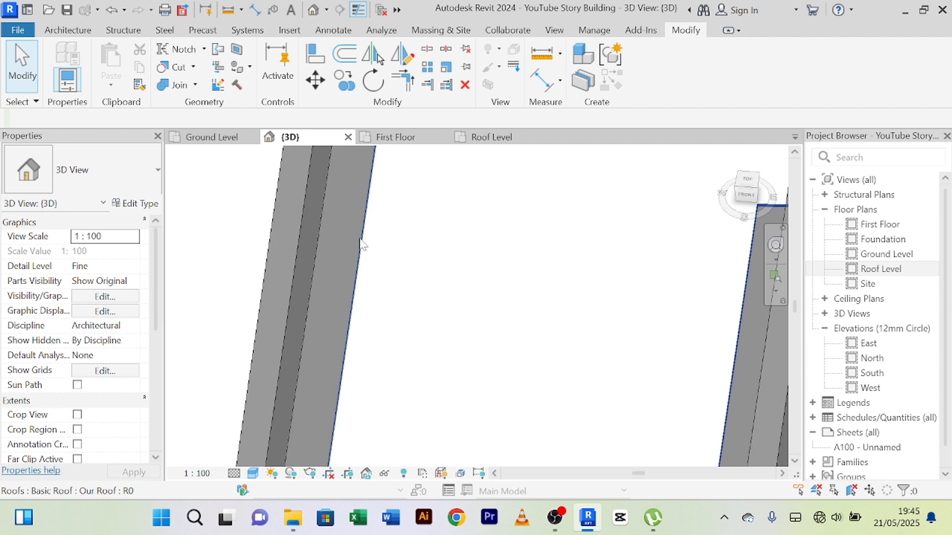
scroll(357, 263, down, 5)
scroll(367, 226, up, 4)
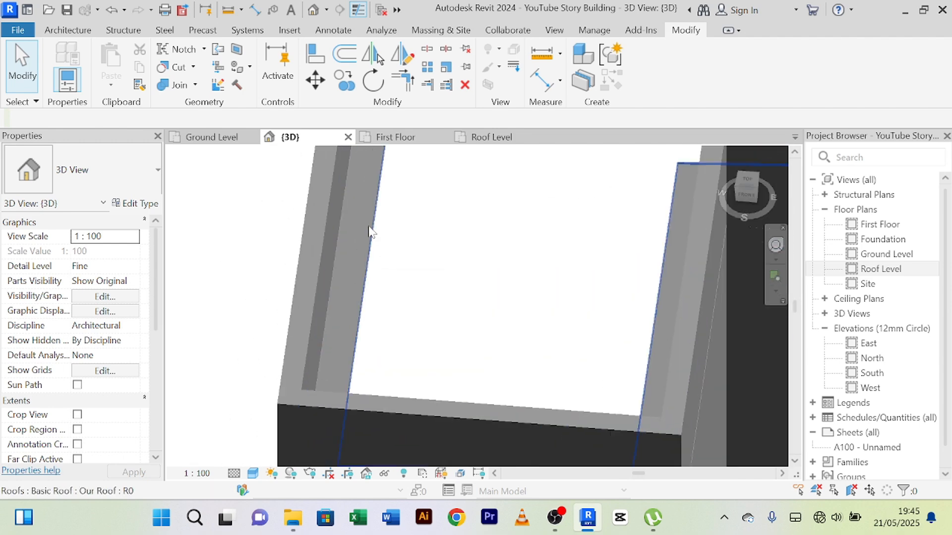
scroll(366, 213, down, 5)
scroll(367, 265, up, 4)
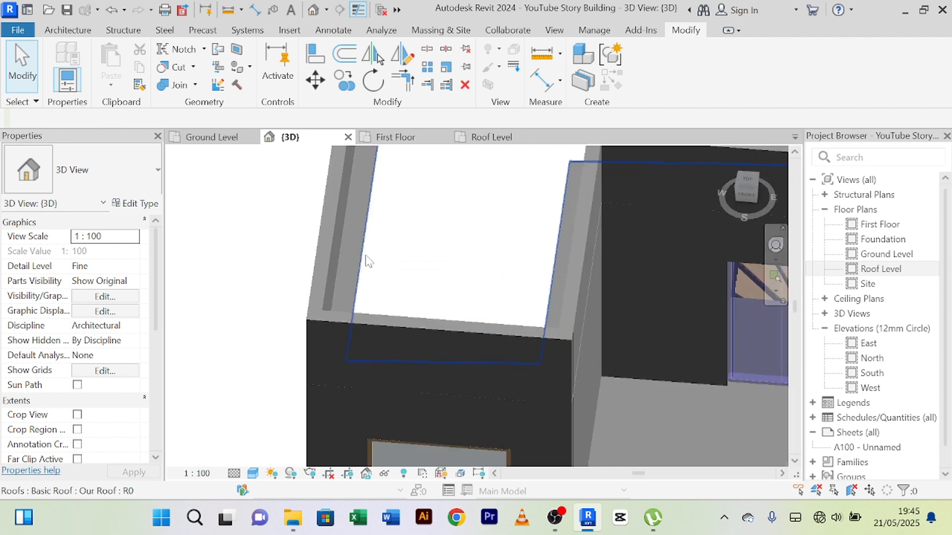
scroll(366, 262, down, 2)
scroll(365, 261, down, 4)
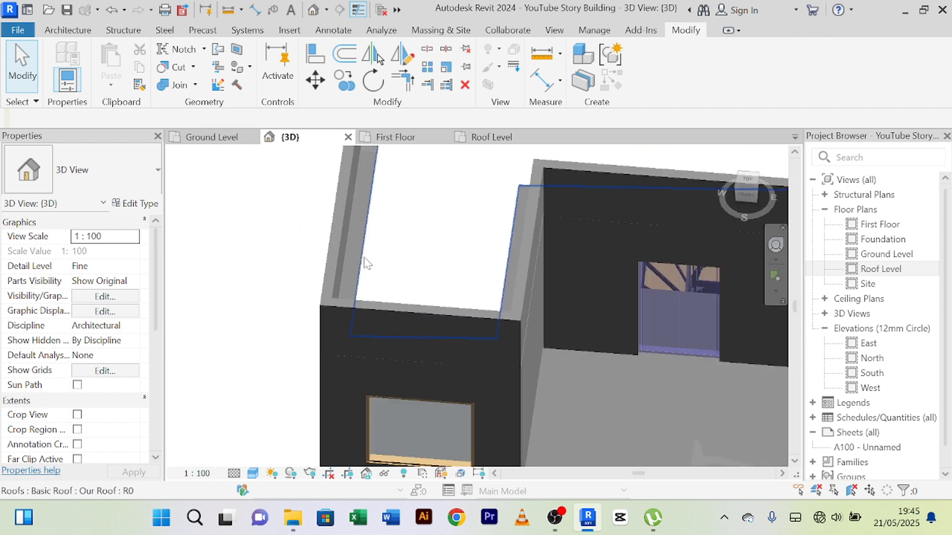
scroll(392, 243, up, 3)
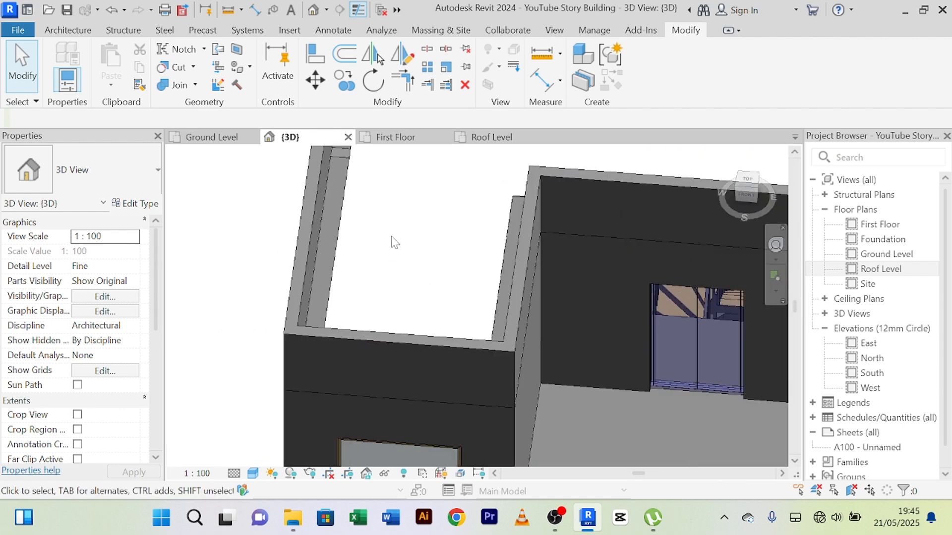
shift+middle_drag(394, 242, 516, 291)
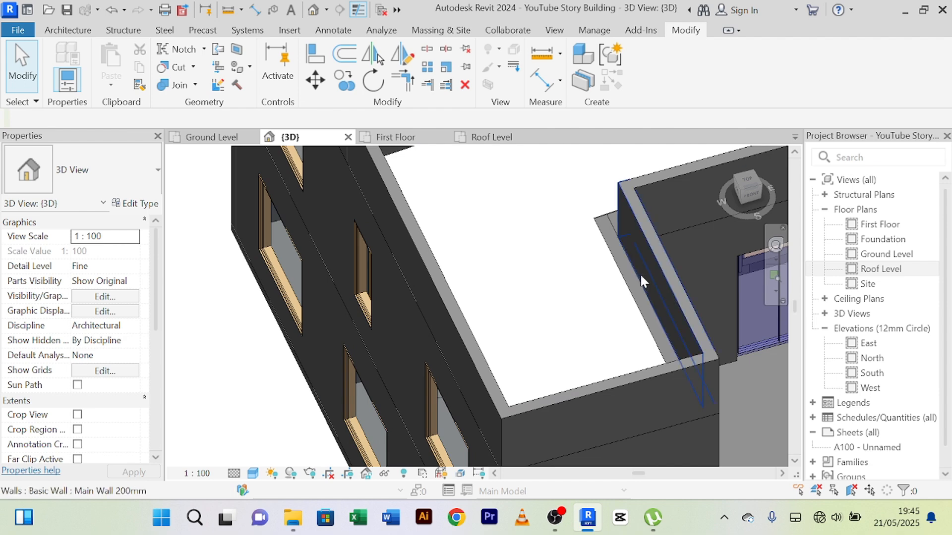
shift+middle_drag(641, 277, 623, 274)
scroll(561, 251, up, 5)
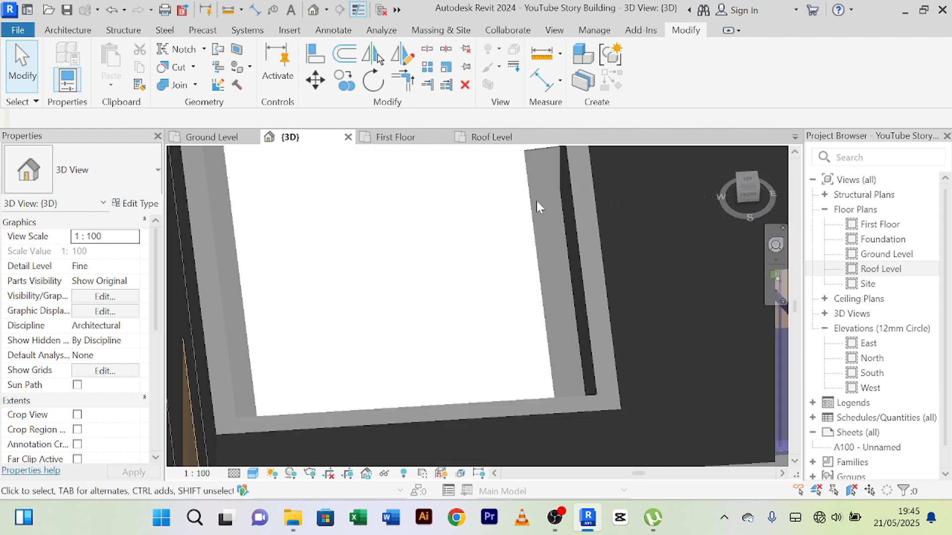
scroll(538, 213, down, 6)
scroll(414, 289, up, 2)
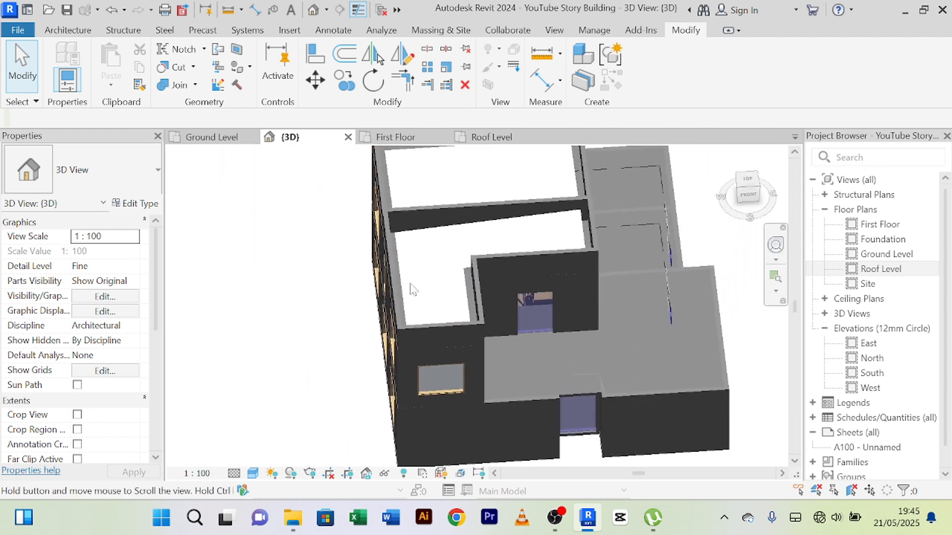
scroll(413, 289, up, 5)
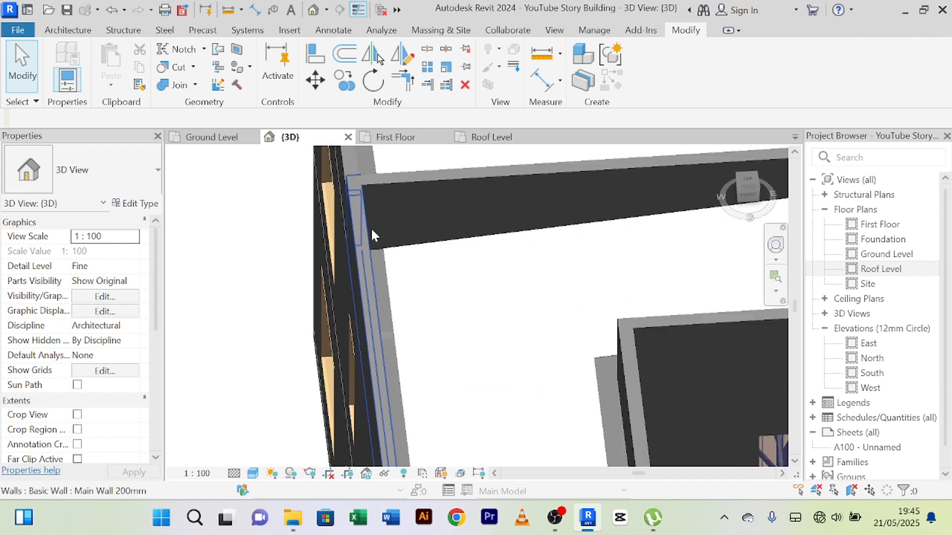
scroll(371, 227, down, 2)
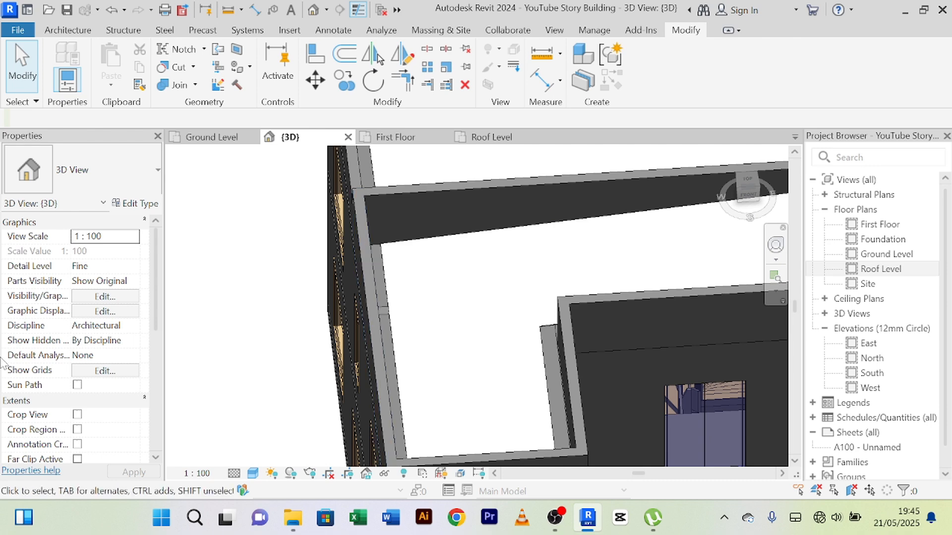
scroll(424, 212, down, 4)
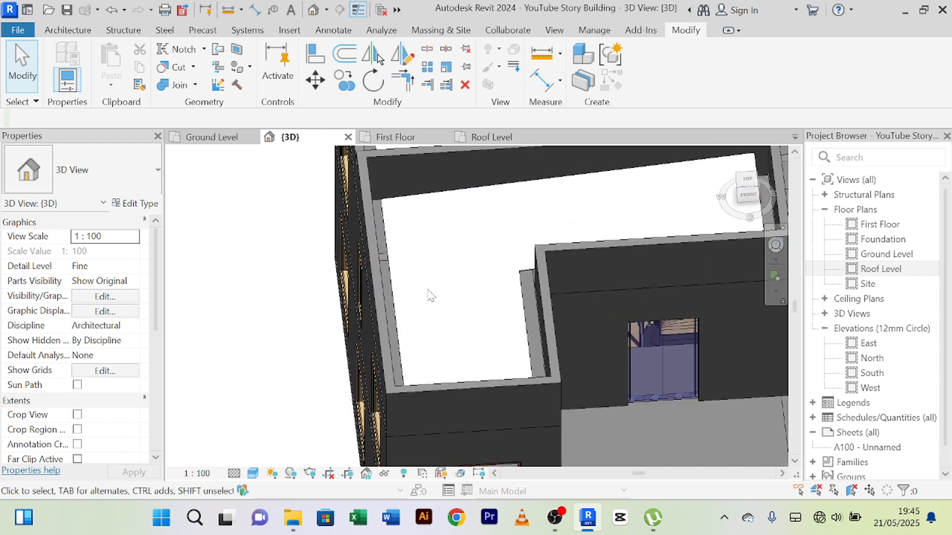
scroll(410, 290, down, 4)
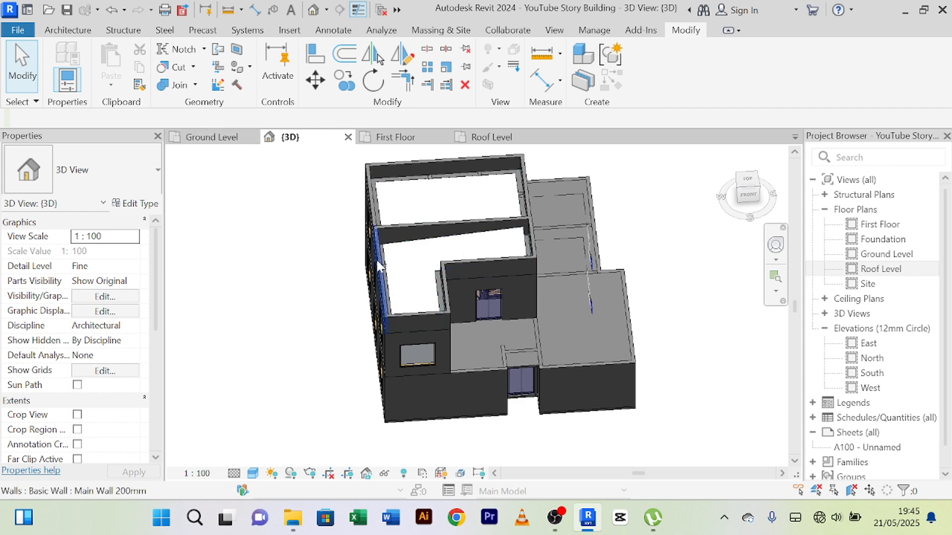
scroll(397, 257, up, 3)
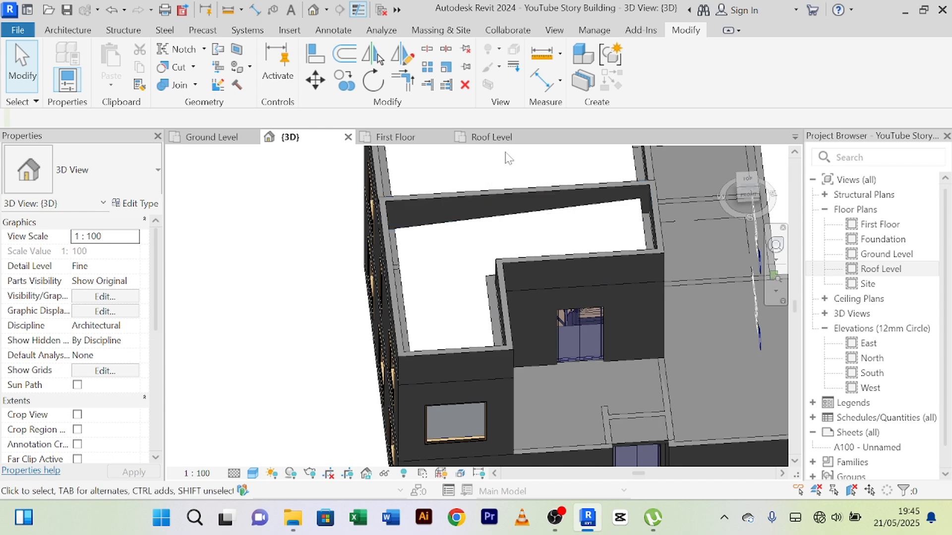
scroll(496, 208, down, 4)
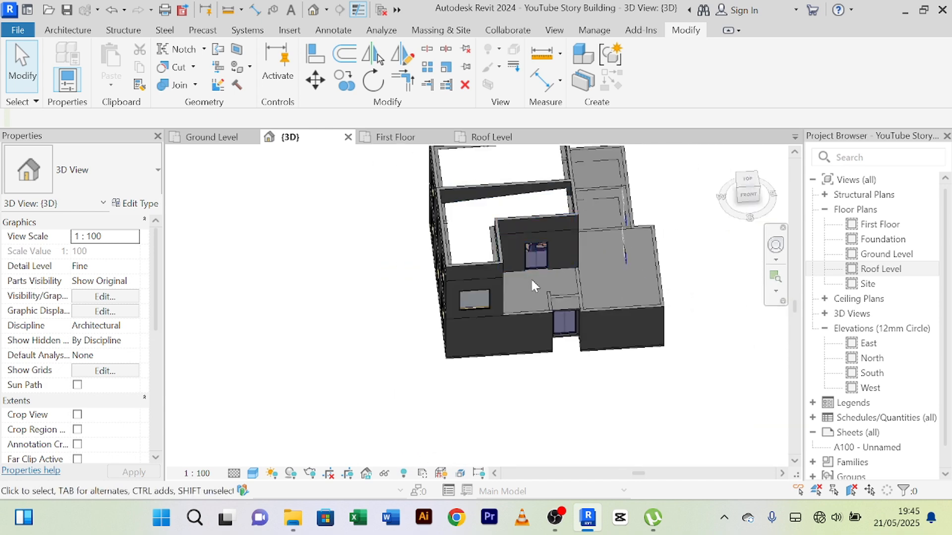
Step: Review the building's parapets in 3D from the east, south and northeast
shift+middle_drag(563, 292, 446, 203)
scroll(504, 239, up, 5)
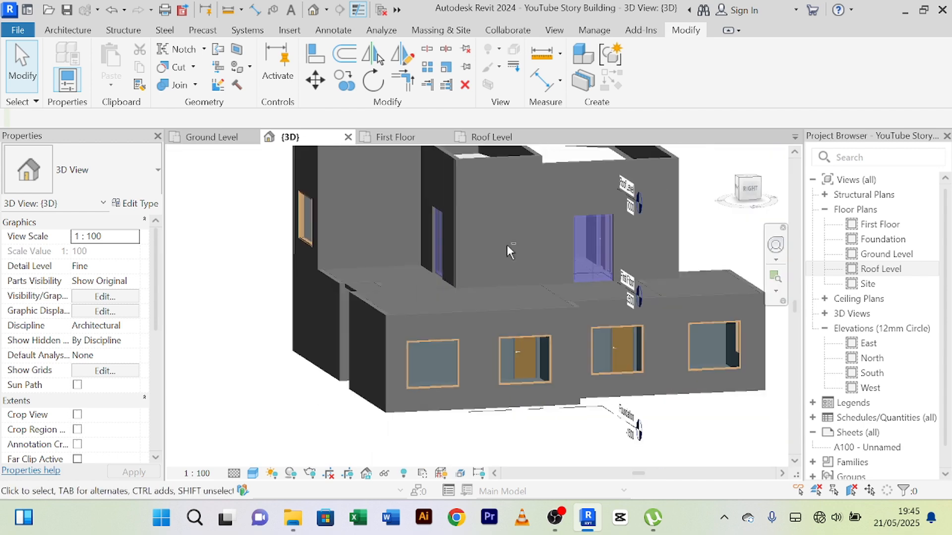
shift+middle_drag(506, 245, 656, 268)
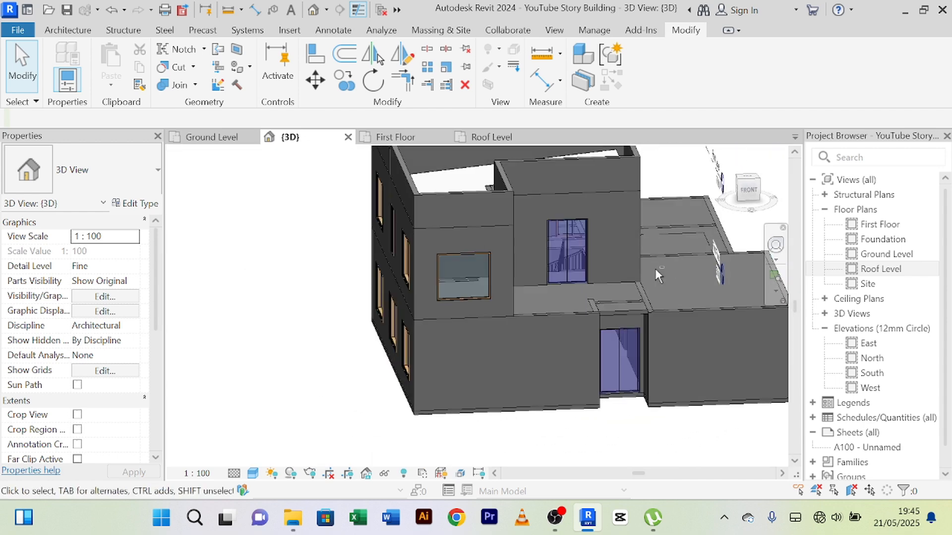
scroll(497, 268, up, 4)
scroll(496, 266, down, 3)
shift+middle_drag(492, 266, 298, 358)
scroll(471, 302, down, 4)
scroll(554, 269, up, 4)
scroll(540, 269, down, 3)
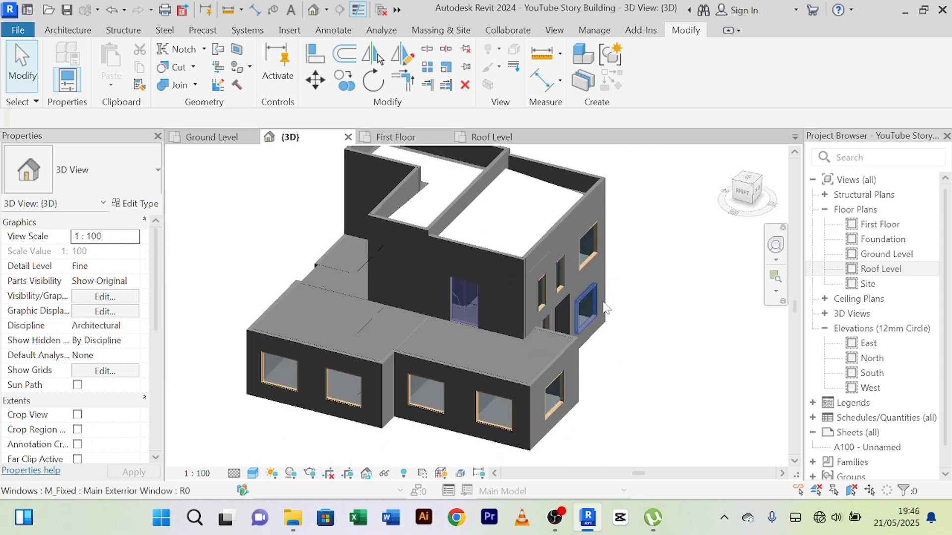
Step: Examine the west facade in 3D, focusing on the parapet's height step at the cross wall
shift+middle_drag(605, 309, 455, 234)
scroll(507, 224, up, 6)
scroll(473, 230, up, 1)
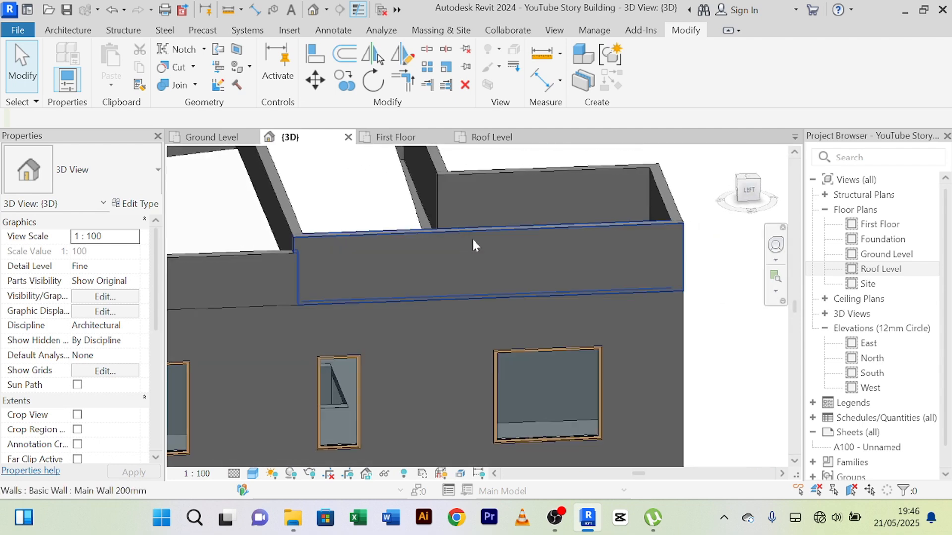
scroll(276, 282, up, 3)
scroll(288, 275, up, 2)
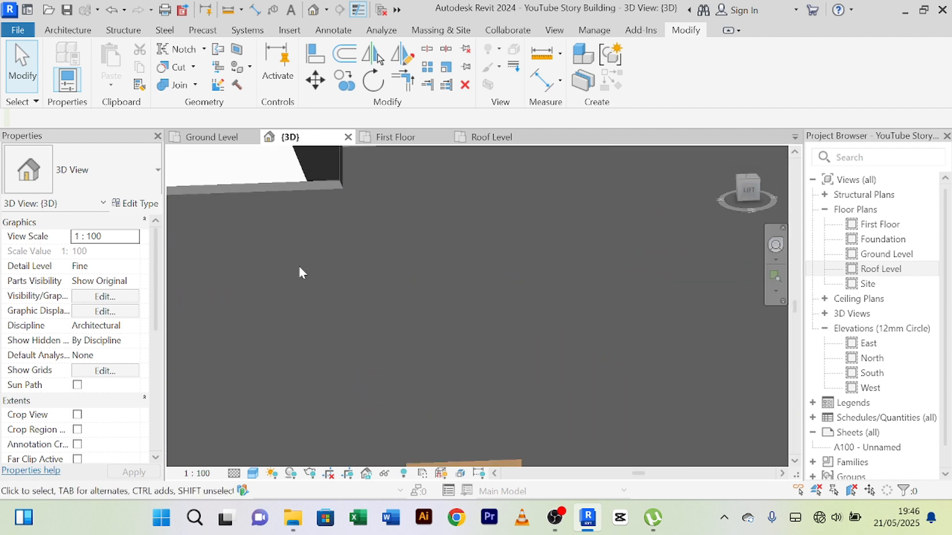
scroll(322, 268, down, 4)
scroll(337, 251, up, 4)
scroll(337, 239, down, 3)
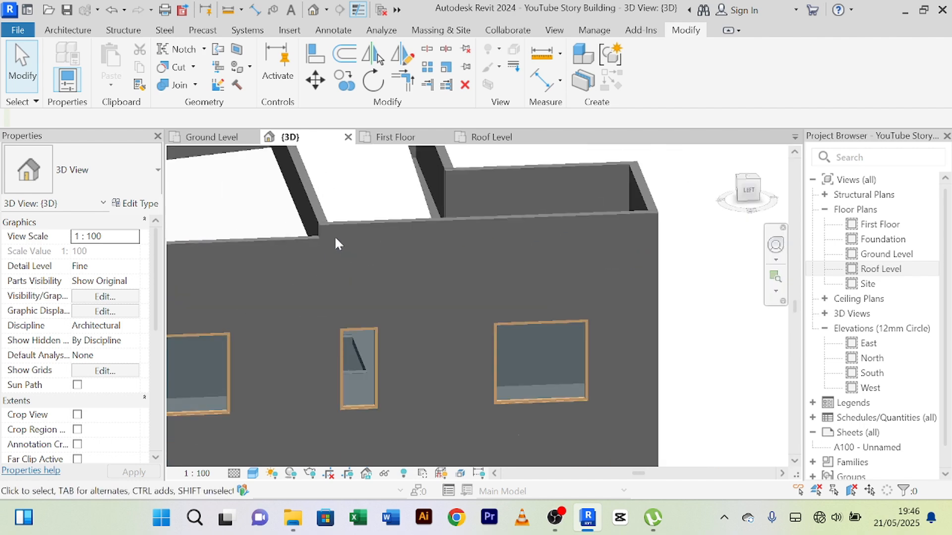
scroll(343, 237, down, 1)
scroll(355, 251, up, 2)
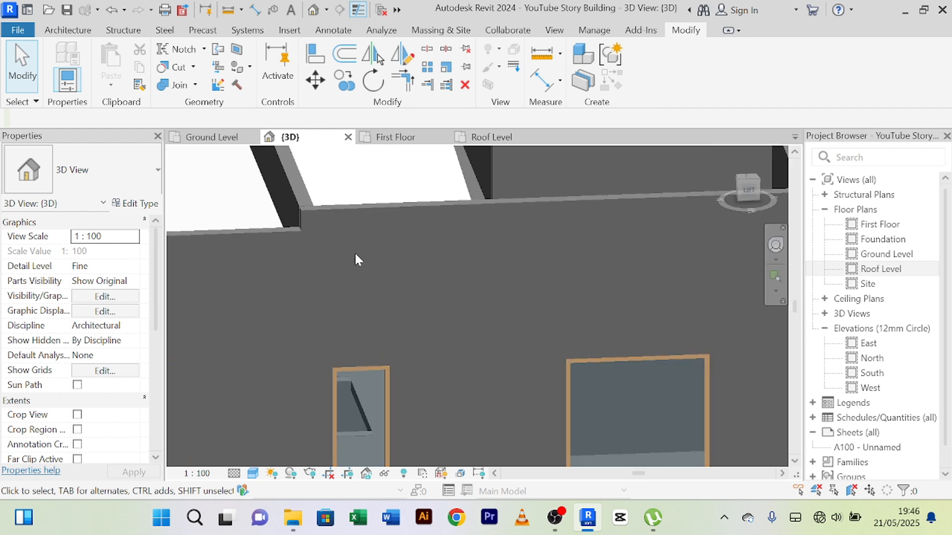
scroll(355, 252, down, 5)
scroll(355, 252, down, 2)
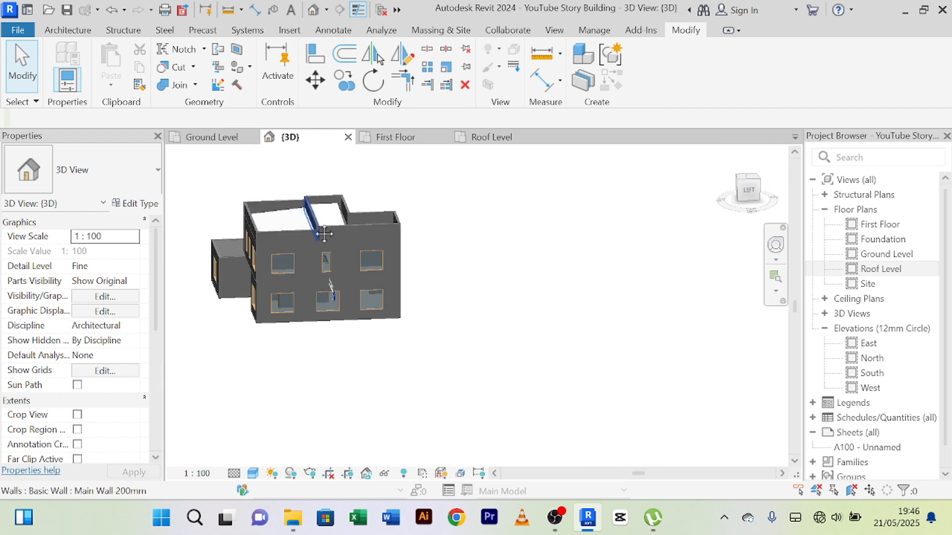
scroll(391, 254, up, 3)
scroll(397, 281, up, 2)
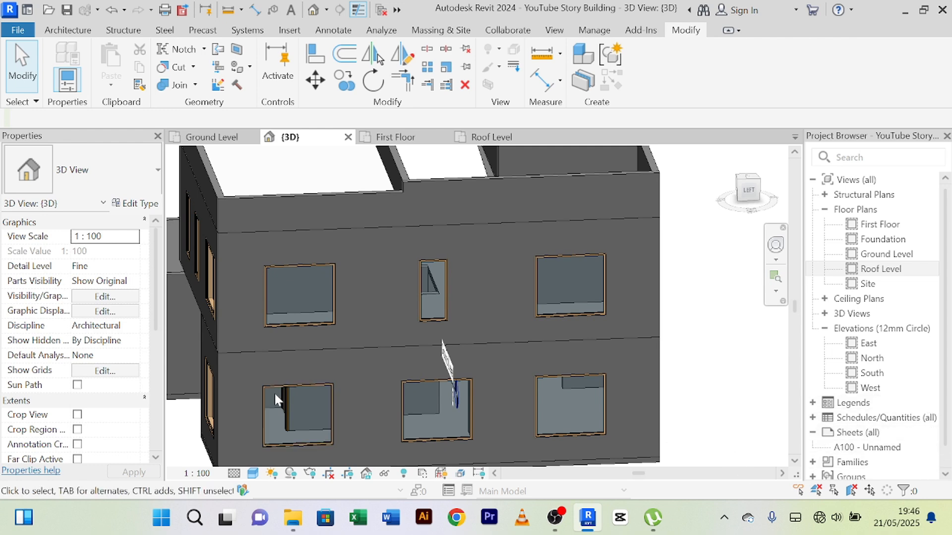
scroll(361, 376, down, 3)
scroll(358, 349, down, 1)
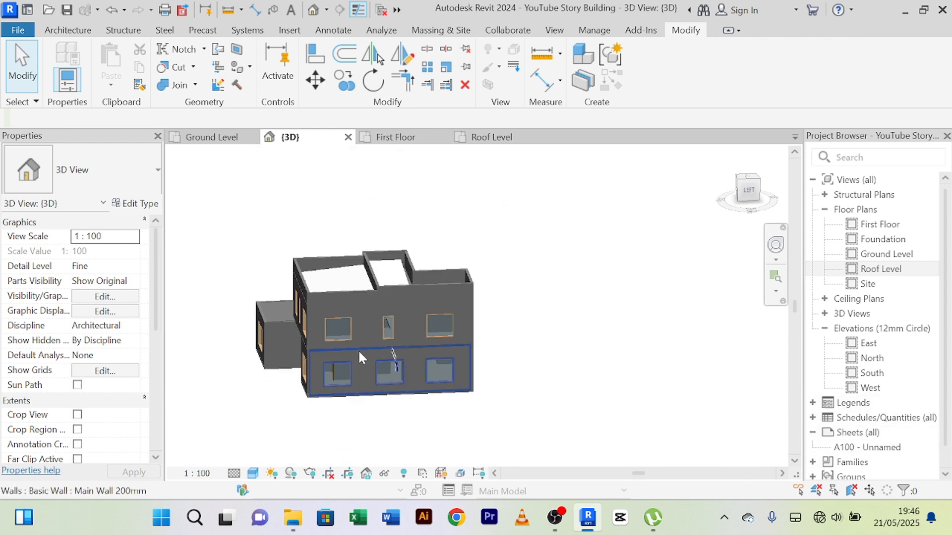
scroll(355, 327, up, 2)
scroll(354, 325, up, 2)
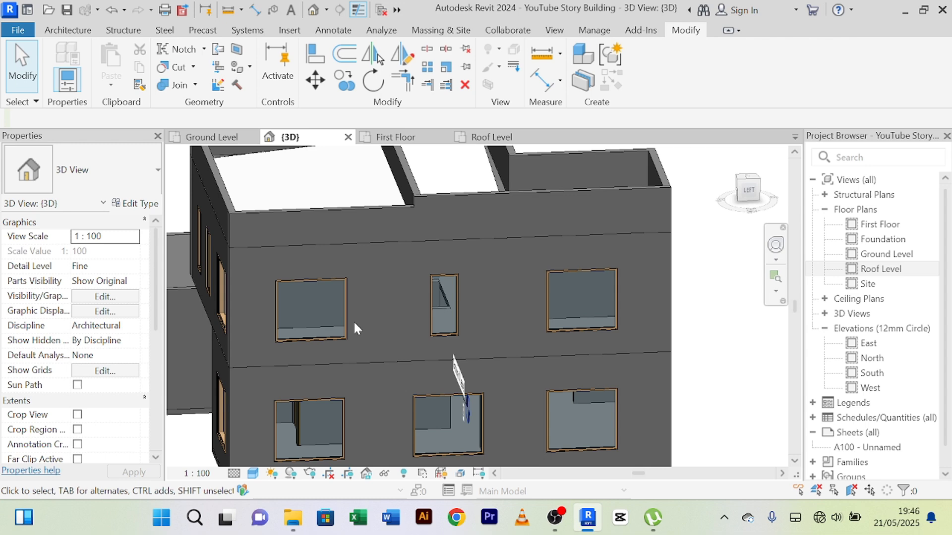
Step: Review the building from the east and southeast, examining the parapets, the upper-floor double doors and the first-floor terrace
shift+middle_drag(353, 320, 429, 296)
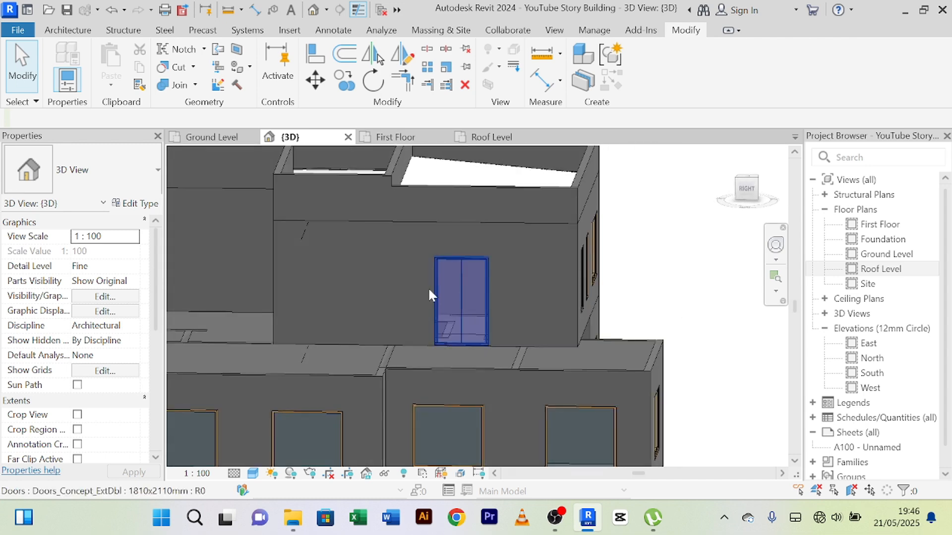
scroll(278, 285, up, 2)
scroll(278, 285, down, 4)
shift+middle_drag(350, 302, 457, 299)
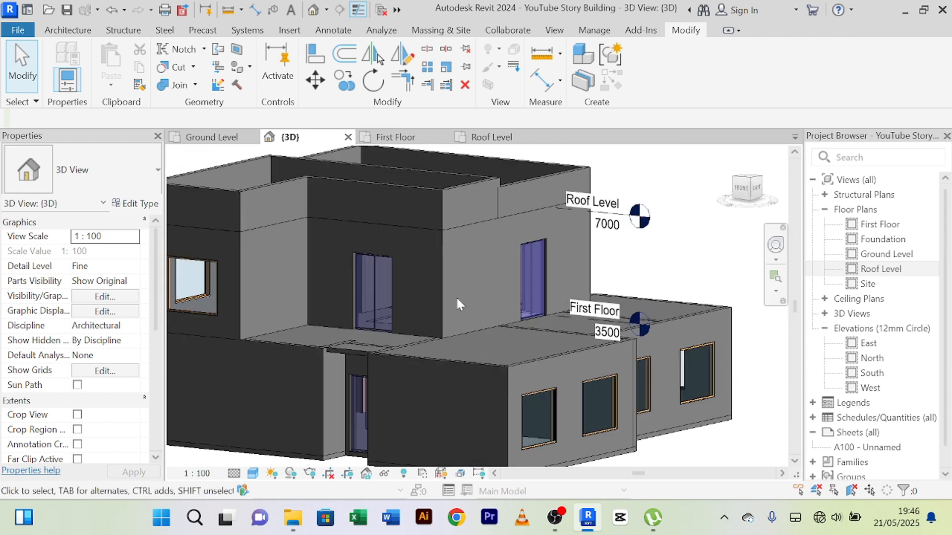
scroll(449, 305, down, 4)
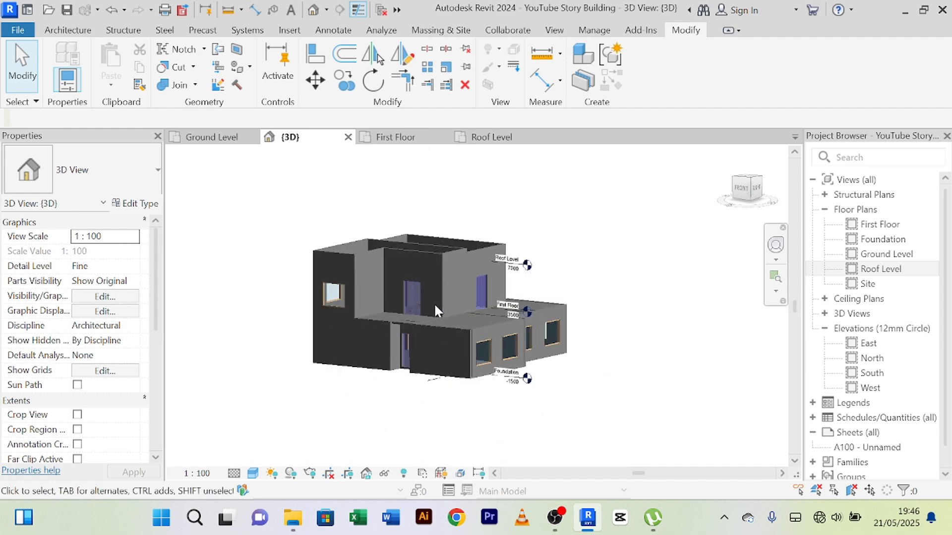
scroll(433, 303, up, 2)
scroll(433, 307, up, 2)
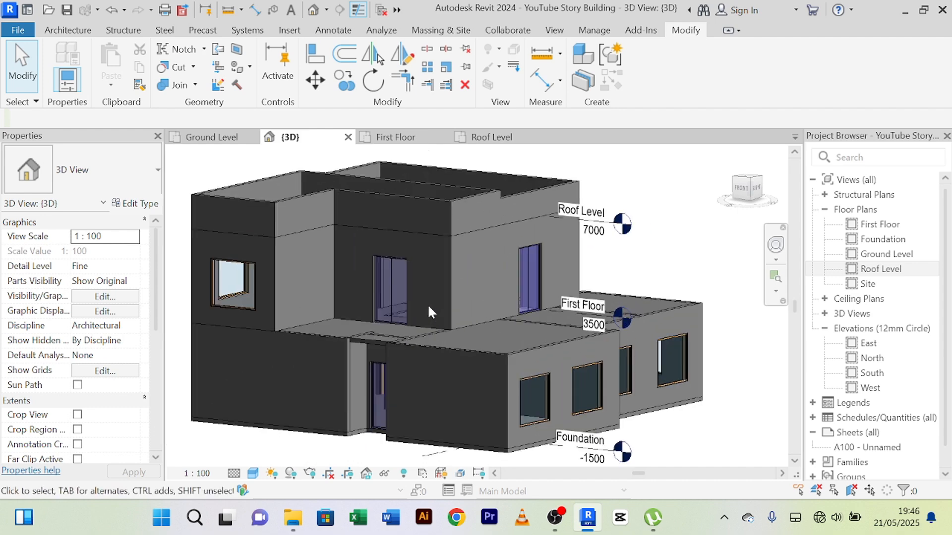
scroll(414, 312, up, 3)
scroll(393, 323, down, 3)
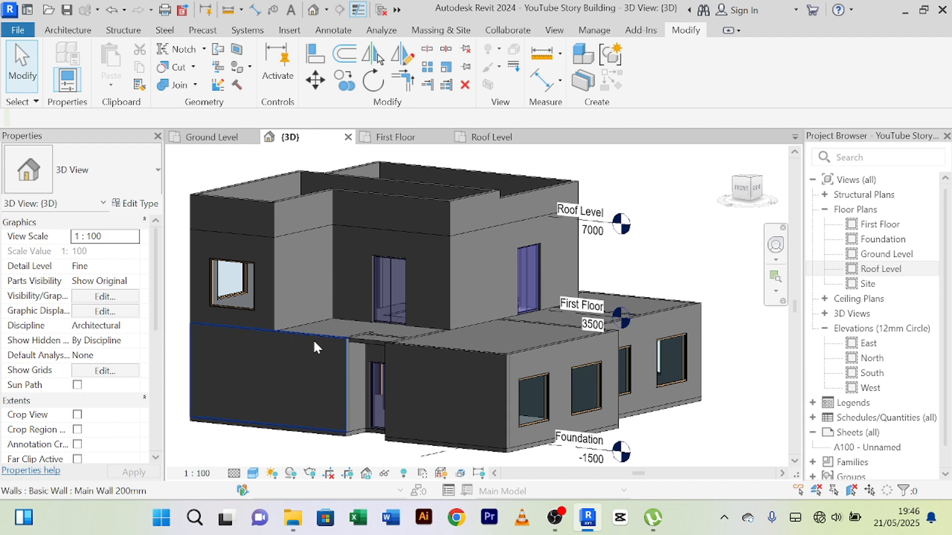
scroll(314, 343, up, 3)
scroll(311, 343, down, 3)
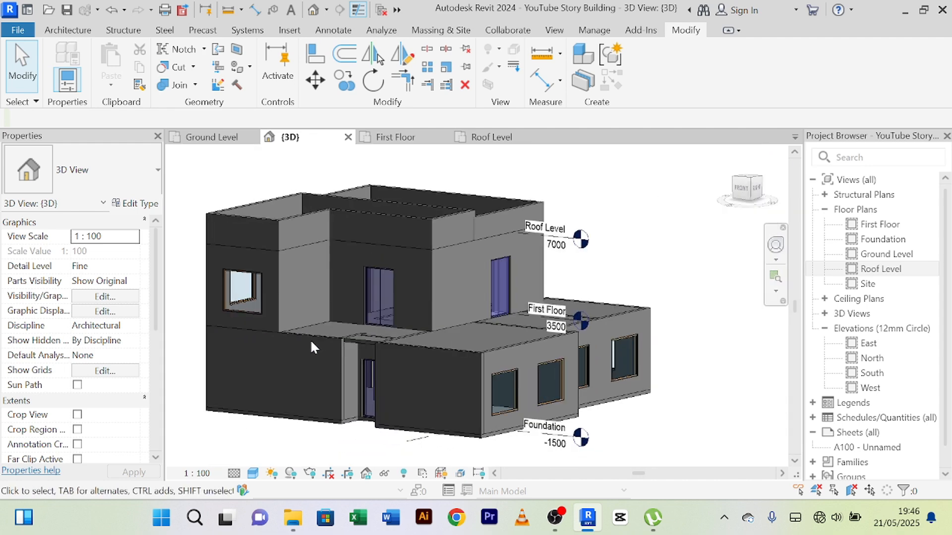
scroll(298, 353, up, 5)
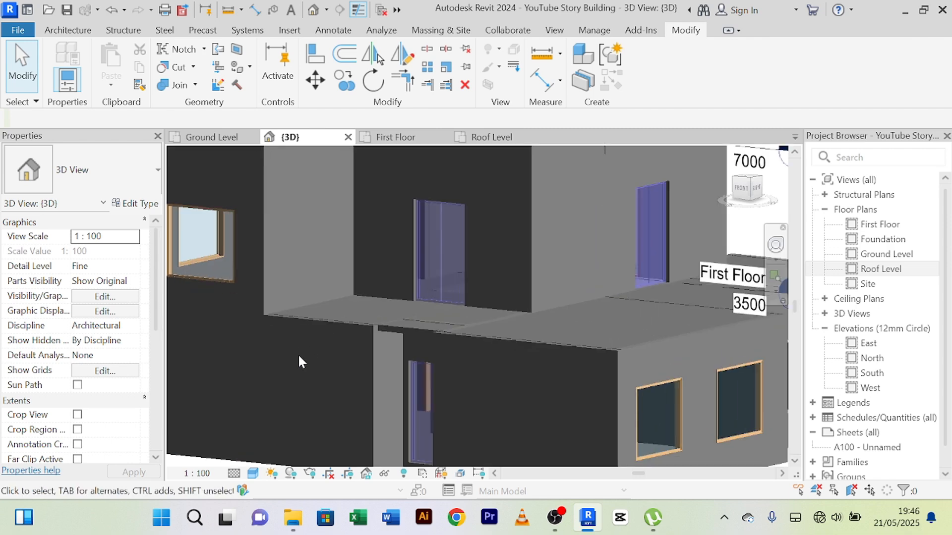
Step: Review the south facade in 3D, including the entrance recess and the upper-floor double doors
scroll(298, 350, down, 3)
scroll(303, 353, down, 2)
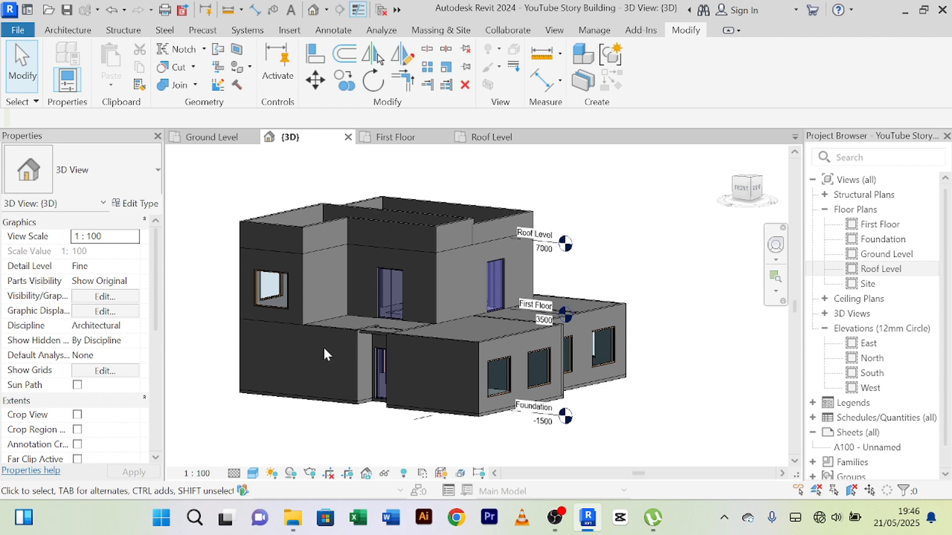
shift+middle_drag(324, 349, 371, 333)
scroll(371, 333, up, 2)
scroll(372, 334, up, 1)
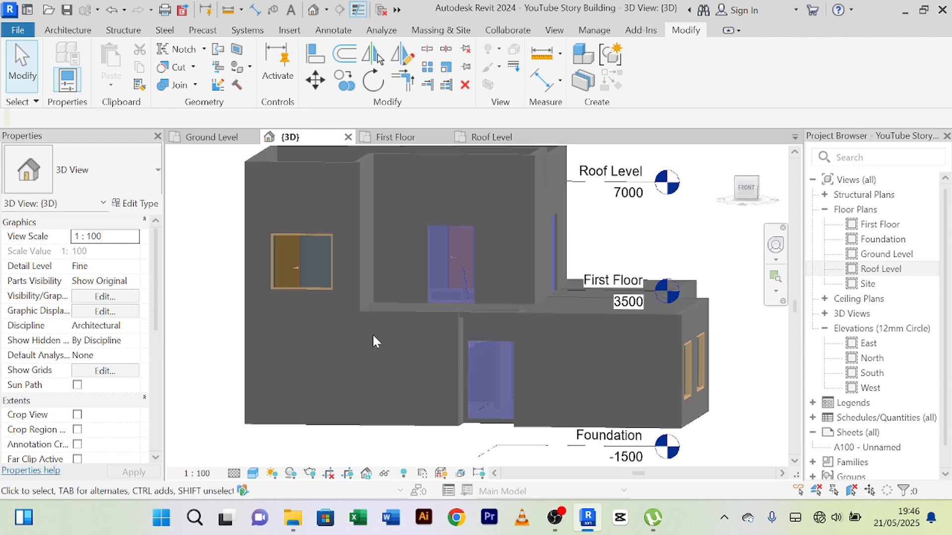
scroll(372, 336, down, 3)
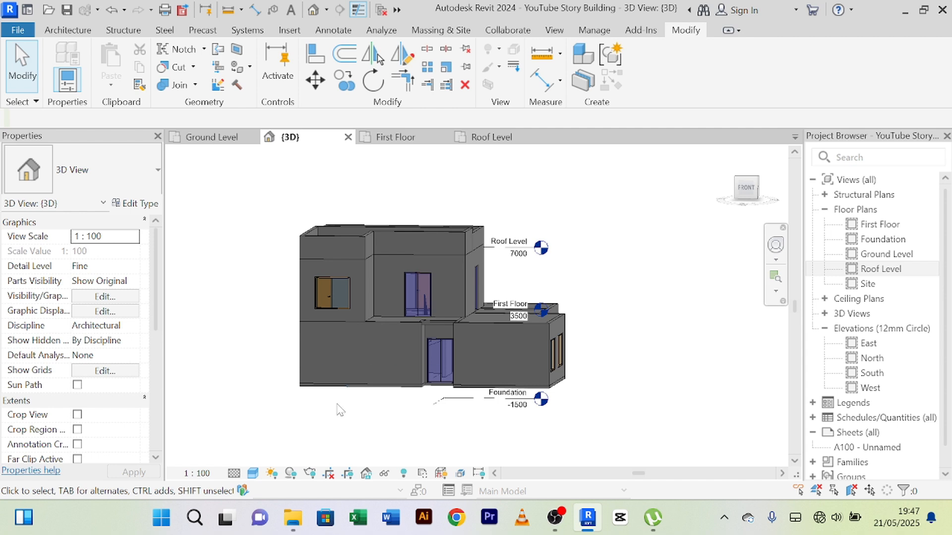
Step: Examine the base of the ground-floor walls and the entrance recess from the southeast and south
shift+middle_drag(336, 411, 288, 392)
scroll(287, 392, up, 4)
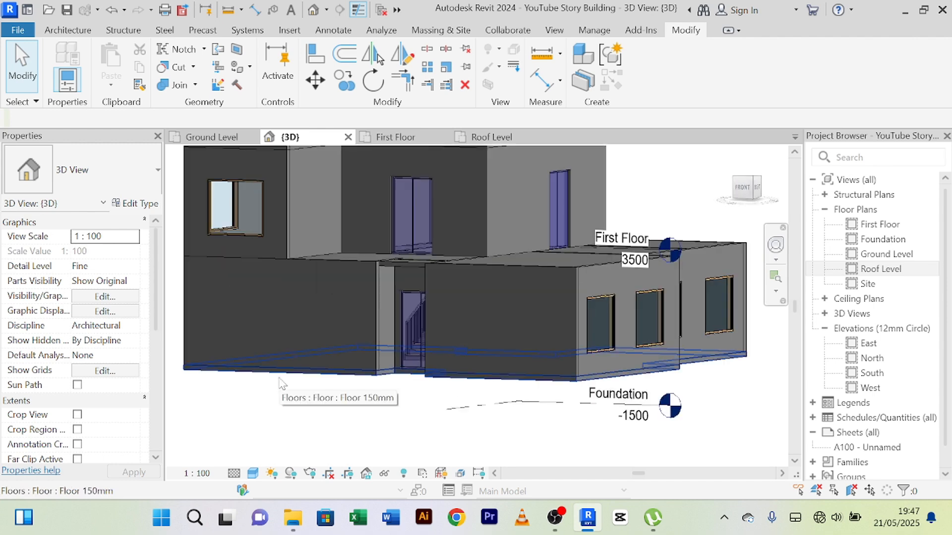
scroll(286, 390, down, 3)
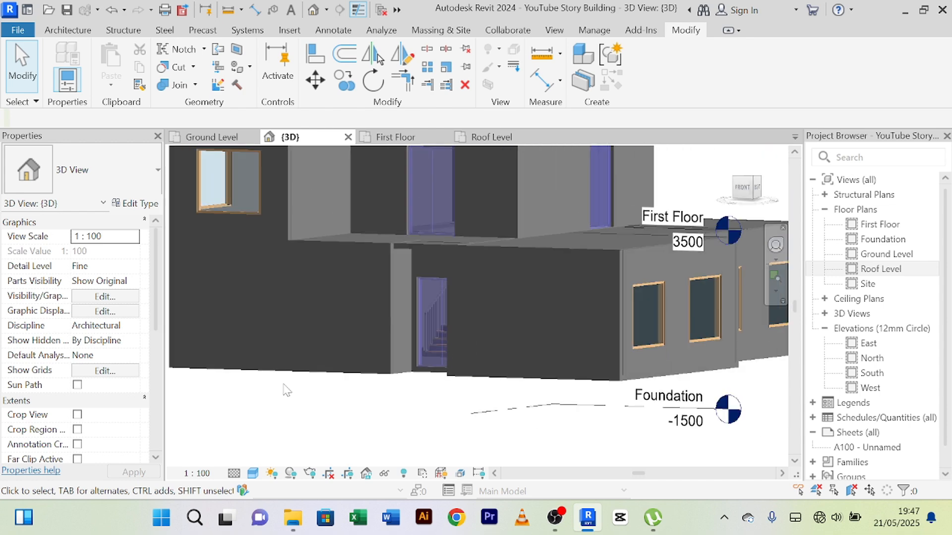
shift+middle_drag(299, 395, 323, 383)
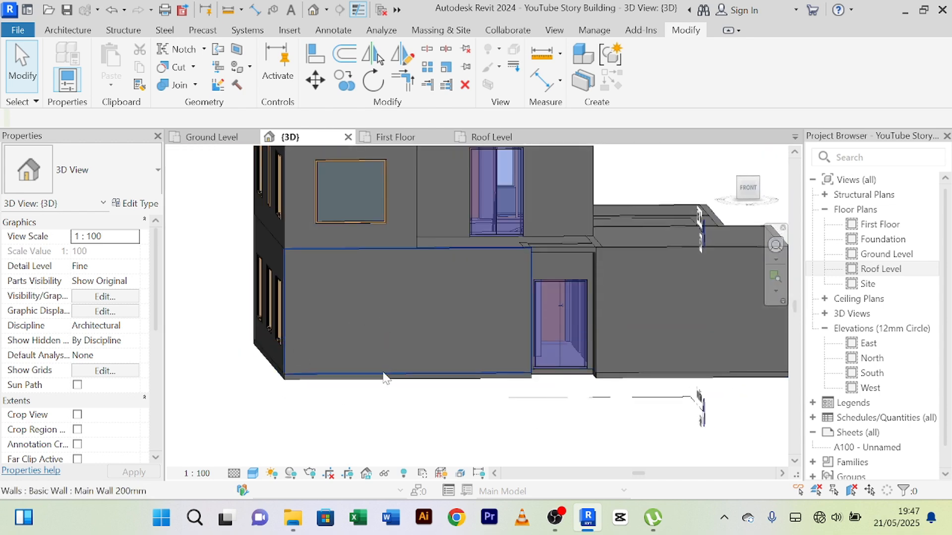
shift+middle_drag(484, 354, 574, 320)
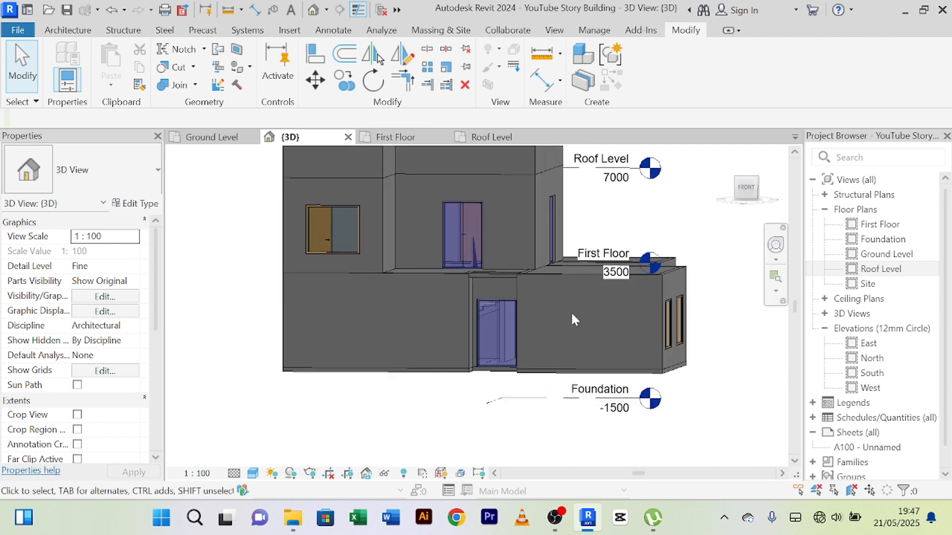
scroll(386, 370, down, 2)
scroll(394, 353, up, 2)
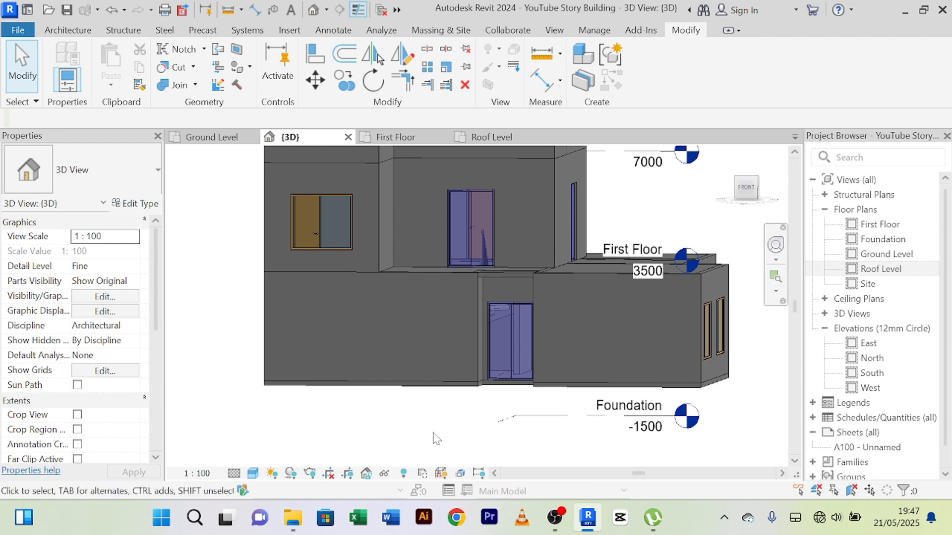
shift+middle_drag(436, 440, 384, 439)
scroll(376, 412, up, 3)
scroll(350, 395, down, 2)
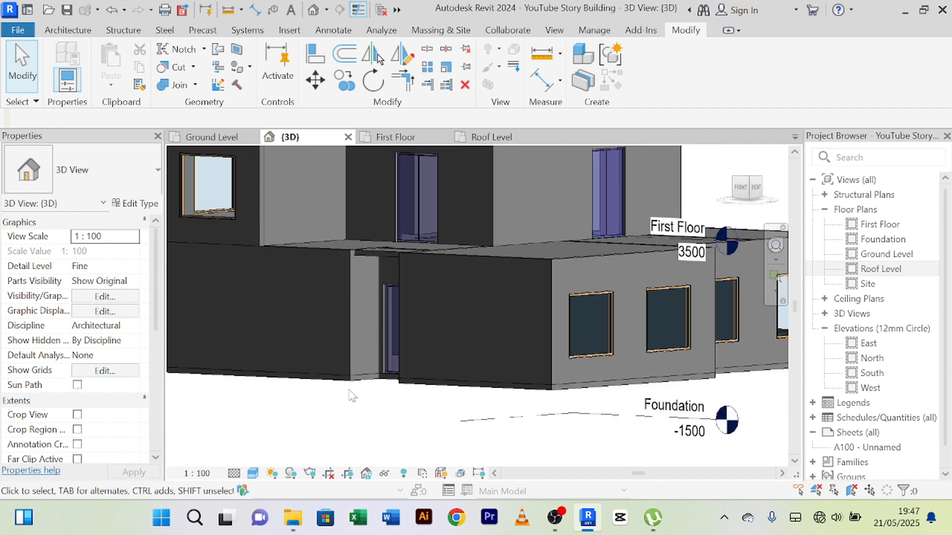
Step: Inspect the windows on both floors of the building from the northwest
scroll(341, 392, down, 3)
shift+middle_drag(341, 395, 442, 313)
scroll(362, 296, up, 4)
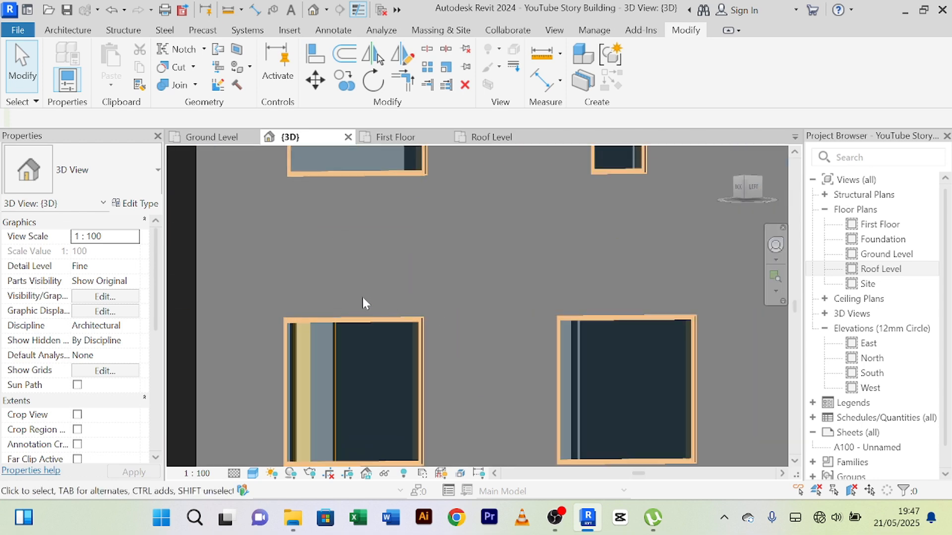
scroll(362, 297, down, 3)
scroll(446, 416, down, 2)
scroll(463, 412, up, 3)
scroll(463, 412, down, 3)
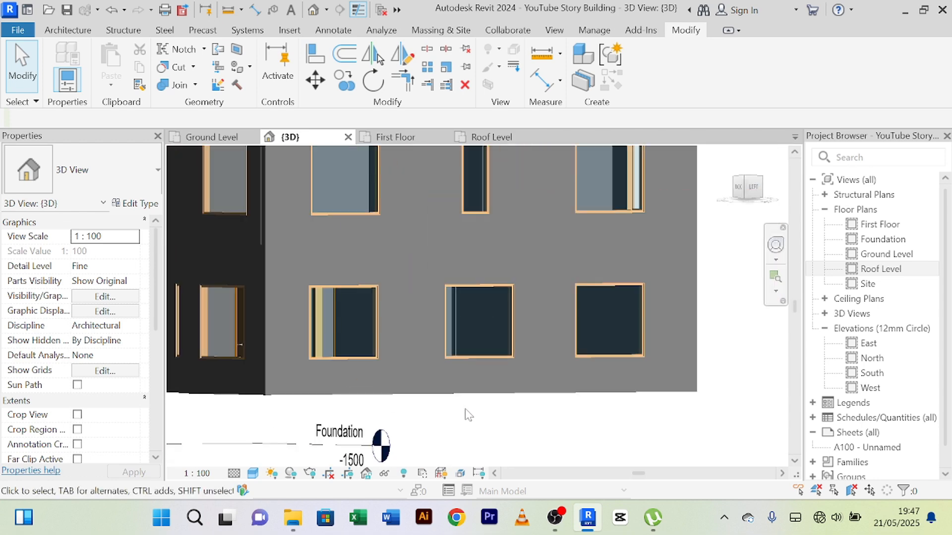
scroll(463, 412, up, 1)
scroll(535, 417, down, 5)
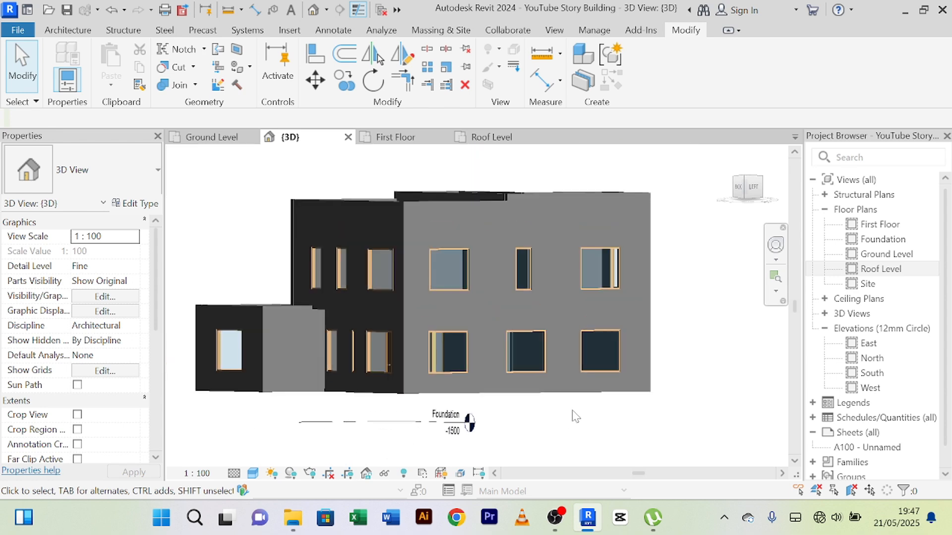
Step: Review the north side's projecting ground-floor wing and the west facade's windows and parapets
shift+middle_drag(569, 415, 639, 416)
shift+middle_drag(295, 412, 243, 434)
scroll(308, 294, up, 6)
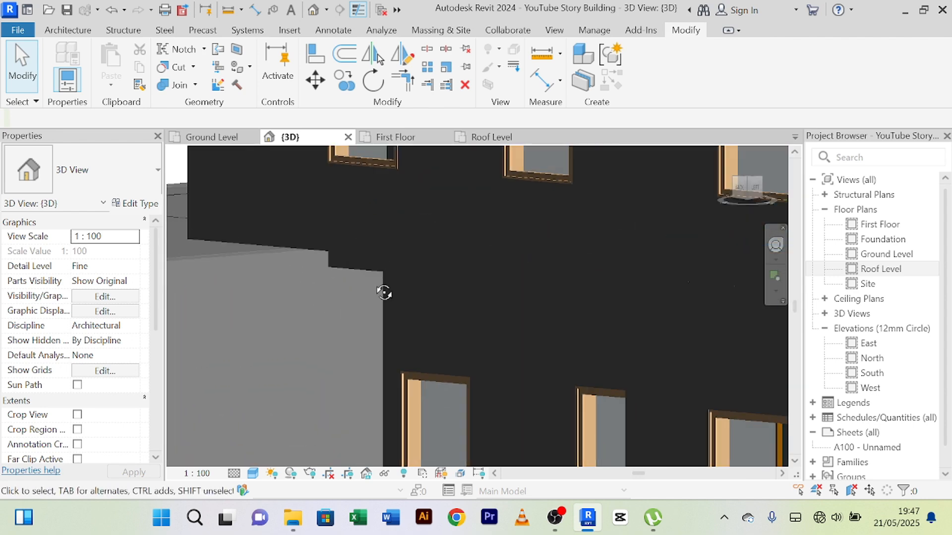
shift+middle_drag(384, 289, 315, 295)
scroll(314, 297, down, 5)
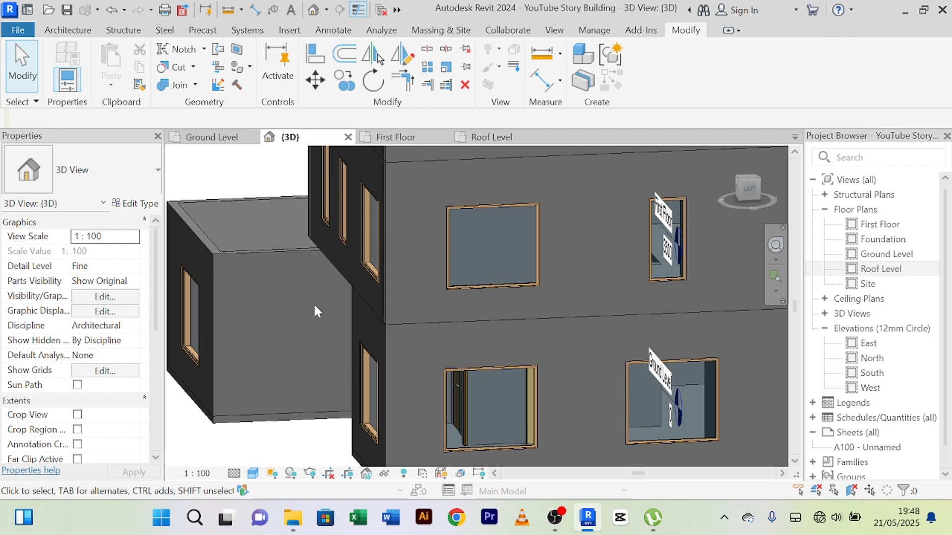
scroll(314, 302, down, 5)
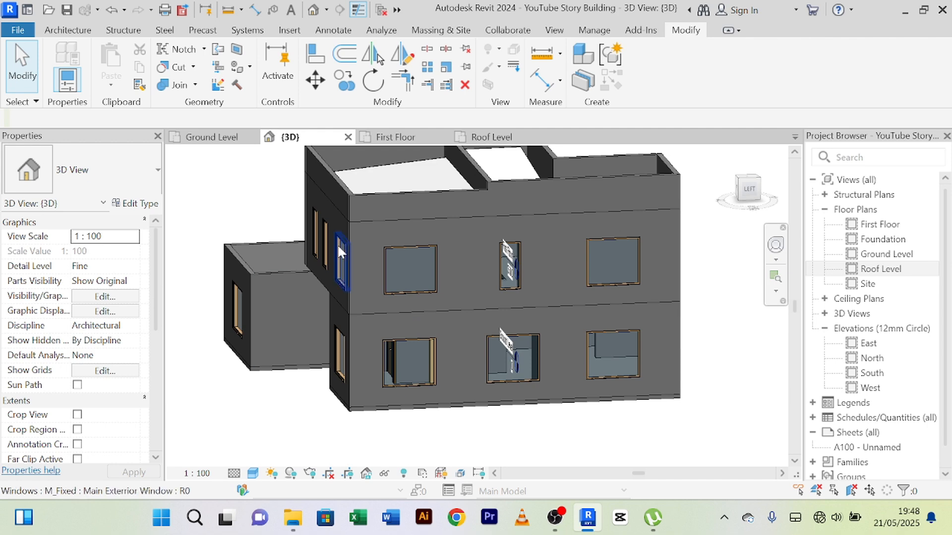
Step: Examine the east side in 3D, covering the stepped upper-floor walls, roof parapets, terrace and ground-floor windows
shift+middle_drag(278, 380, 302, 228)
scroll(312, 223, up, 5)
scroll(294, 218, up, 3)
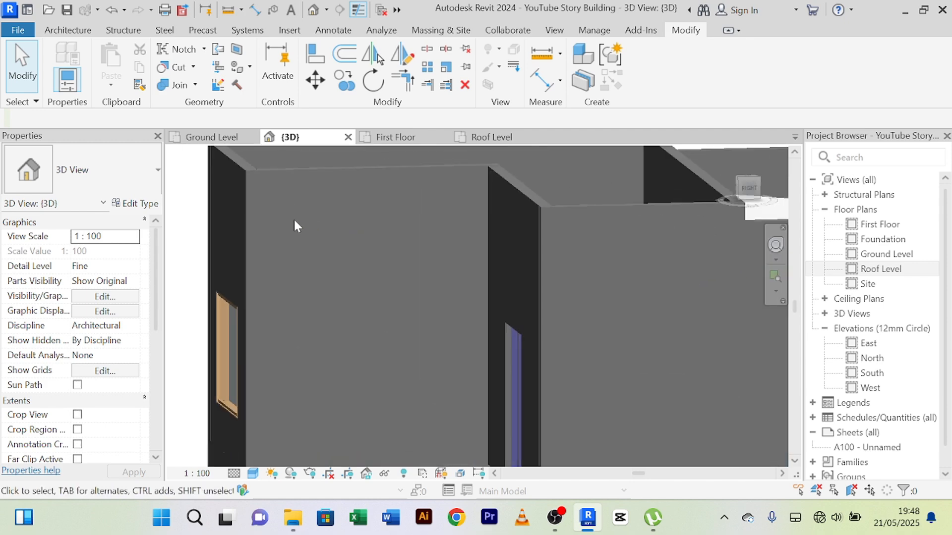
scroll(294, 218, down, 4)
scroll(213, 285, down, 4)
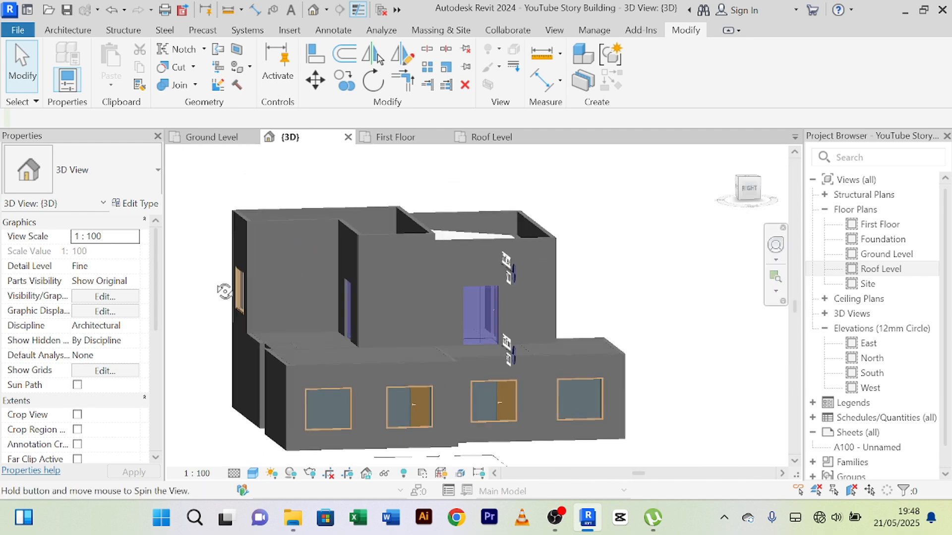
mouse_move(223, 291)
shift+middle_down()
mouse_move(333, 333)
mouse_move(277, 282)
mouse_move(232, 296)
shift+middle_up()
scroll(282, 291, down, 3)
scroll(288, 281, up, 5)
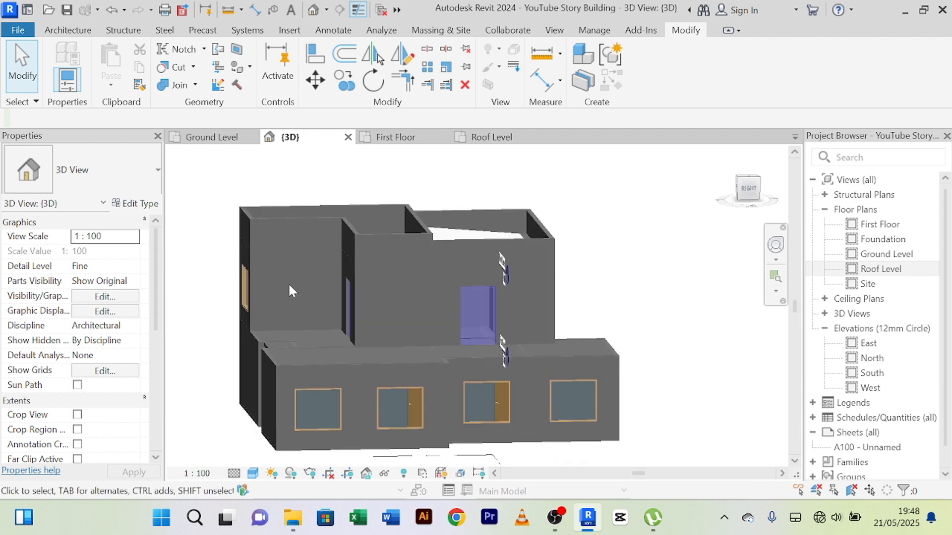
scroll(289, 270, down, 3)
shift+middle_drag(291, 272, 291, 228)
scroll(287, 258, up, 5)
scroll(284, 253, down, 5)
scroll(290, 228, up, 3)
scroll(291, 250, down, 2)
scroll(292, 288, down, 1)
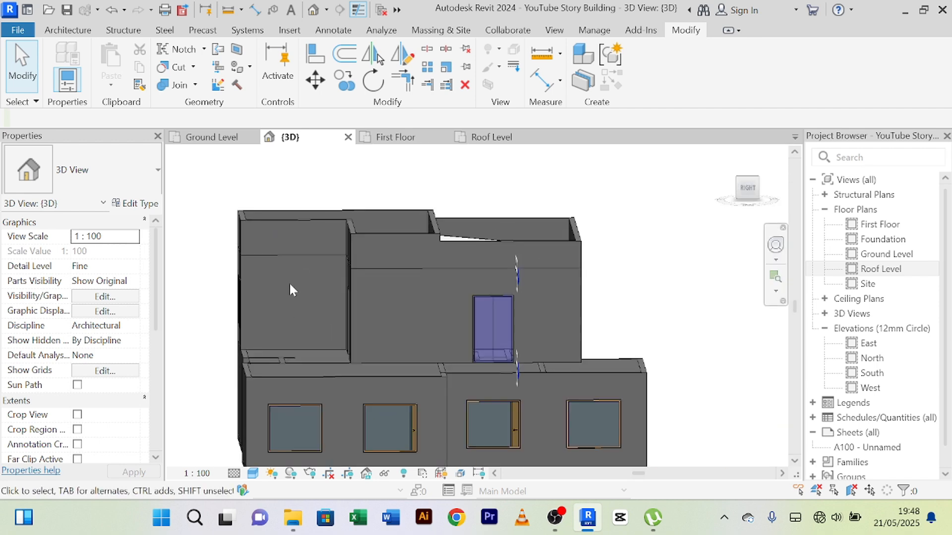
scroll(291, 289, up, 3)
scroll(291, 289, down, 3)
Step: Review the building from the southwest, examining the entrance side and the wall base at the southwest corner
shift+middle_drag(291, 289, 364, 332)
scroll(326, 323, down, 2)
scroll(335, 335, up, 5)
scroll(413, 329, down, 3)
scroll(395, 329, up, 3)
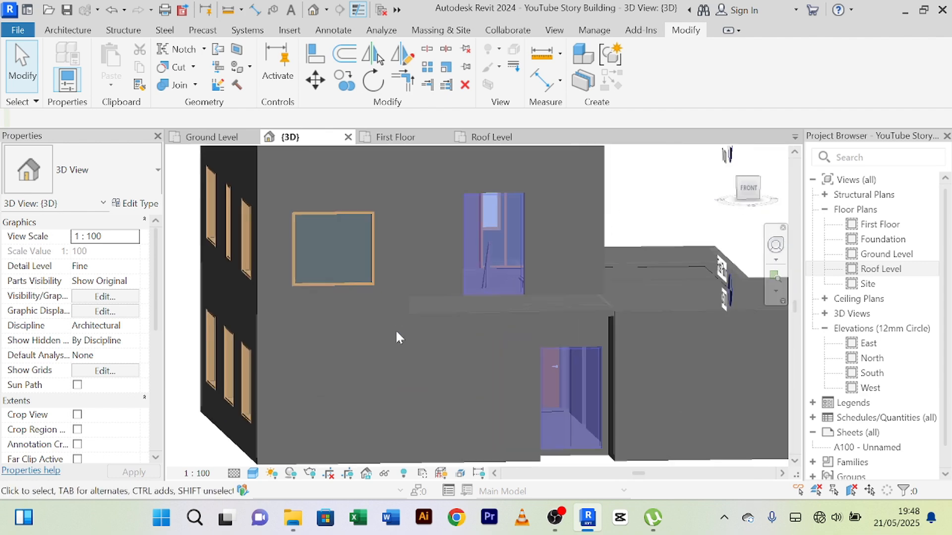
scroll(395, 331, down, 4)
scroll(399, 323, up, 1)
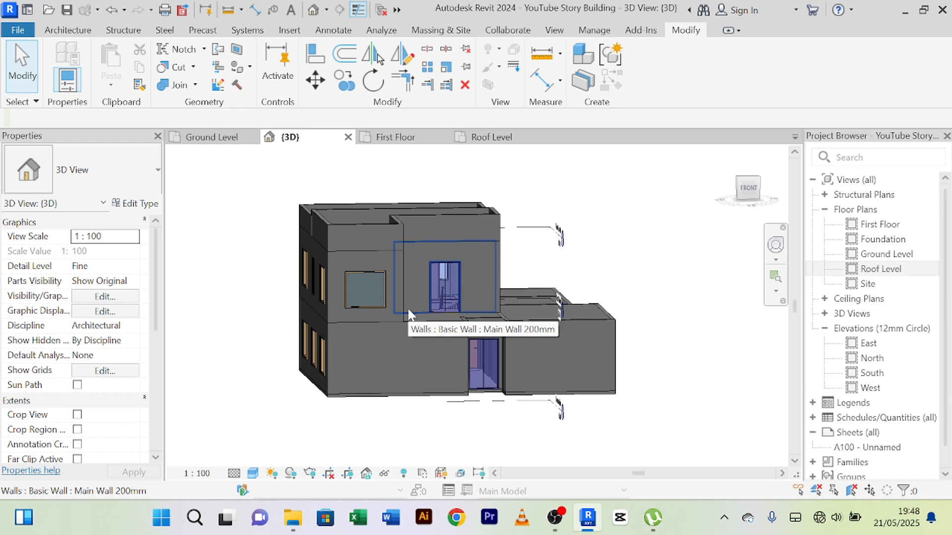
scroll(379, 347, up, 2)
scroll(384, 357, down, 3)
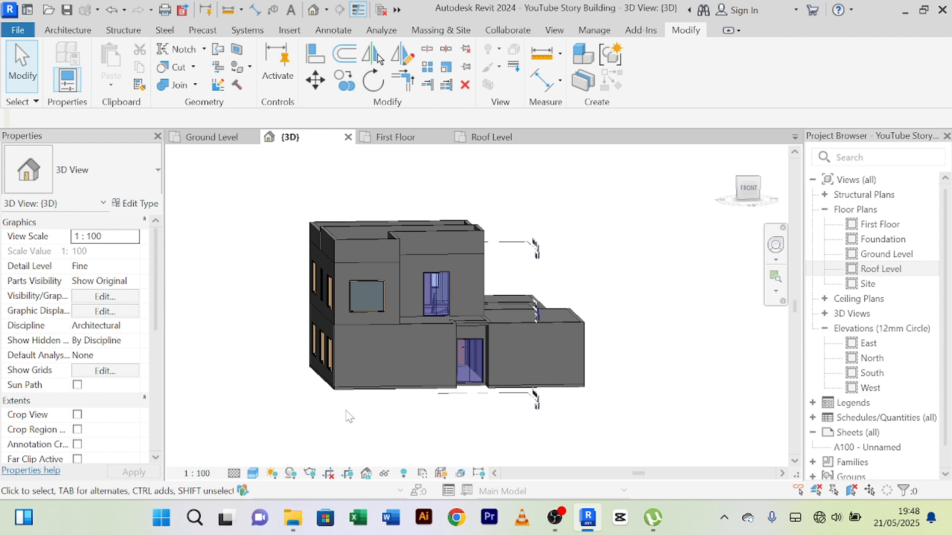
scroll(350, 404, up, 3)
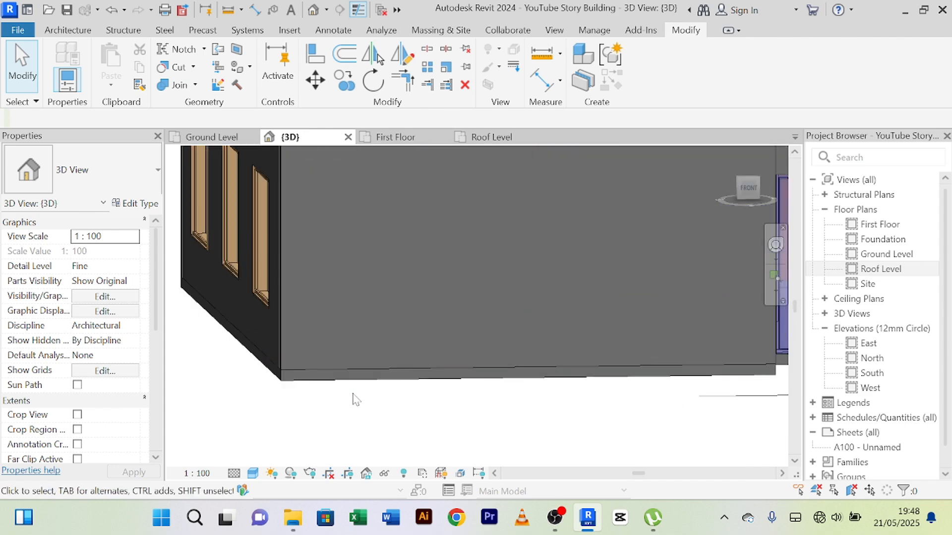